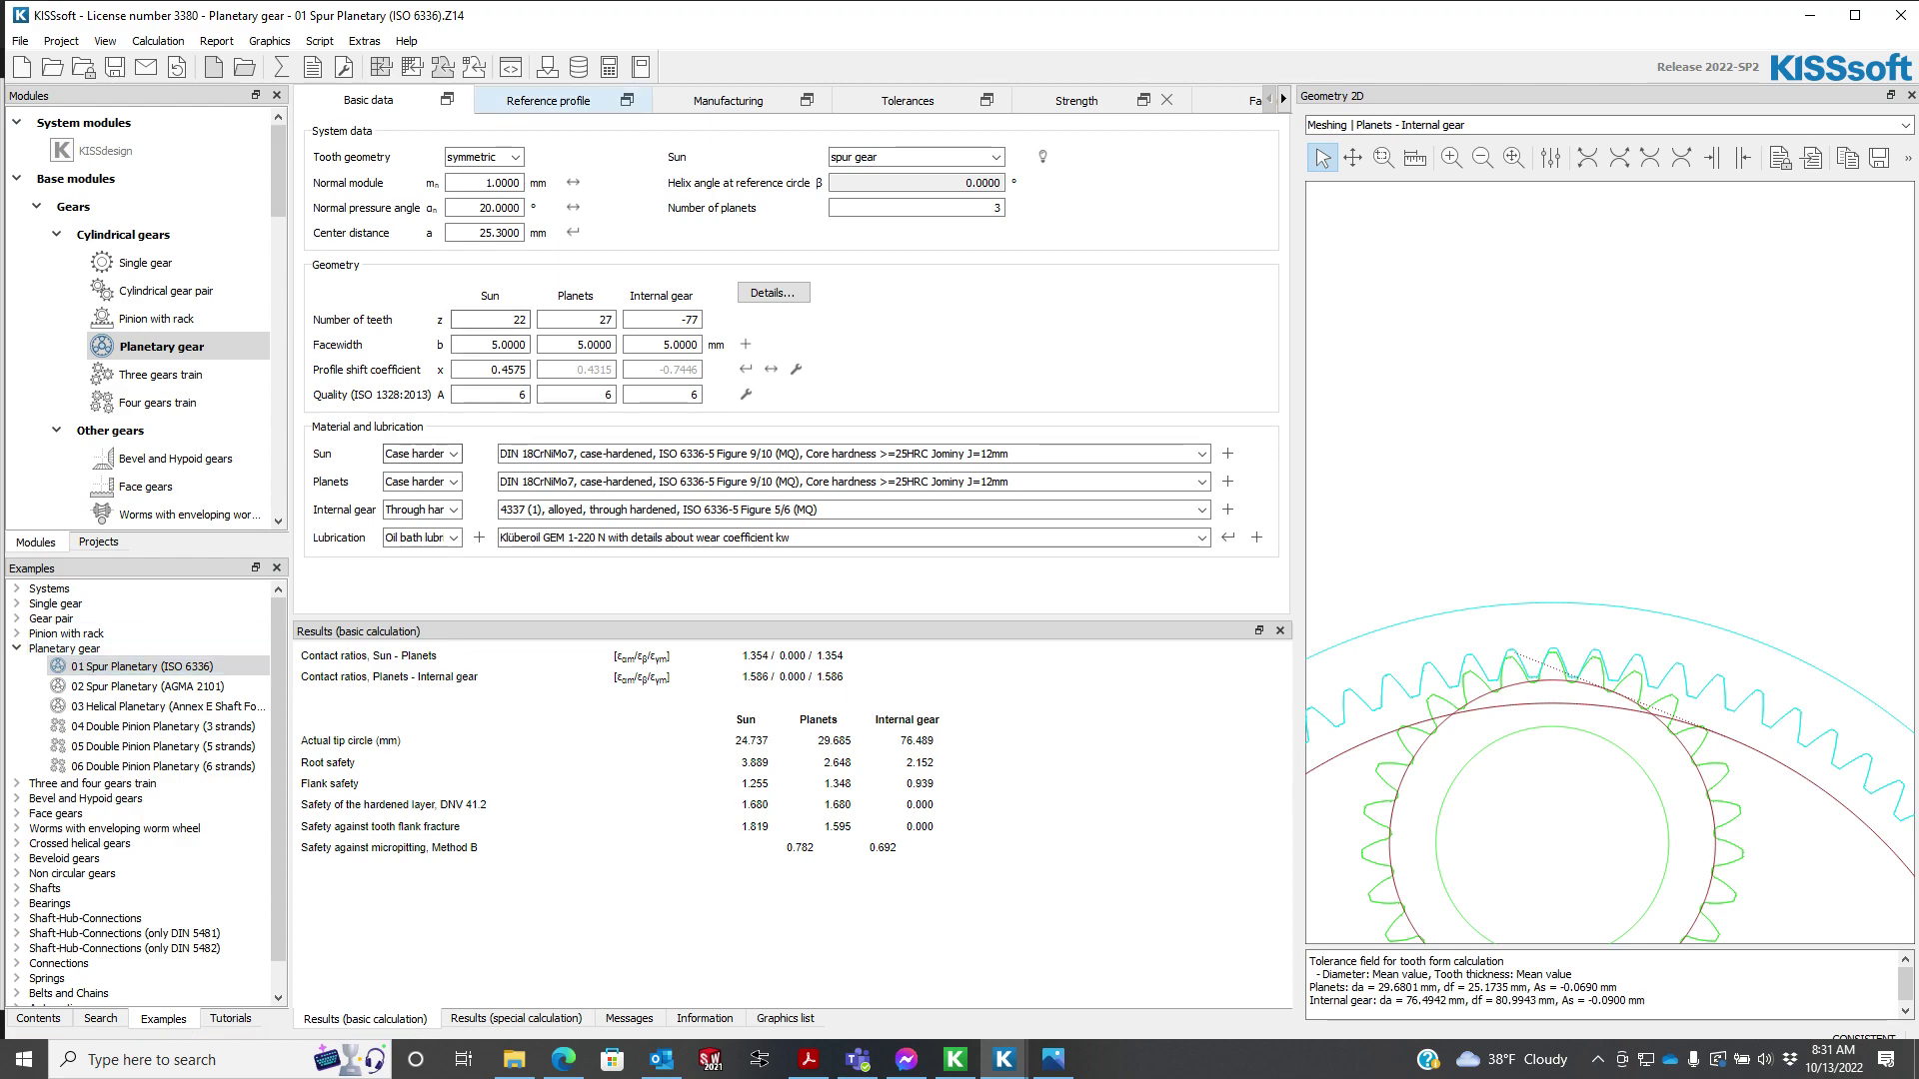
{"action": "left_click", "coordinate": [548, 100]}
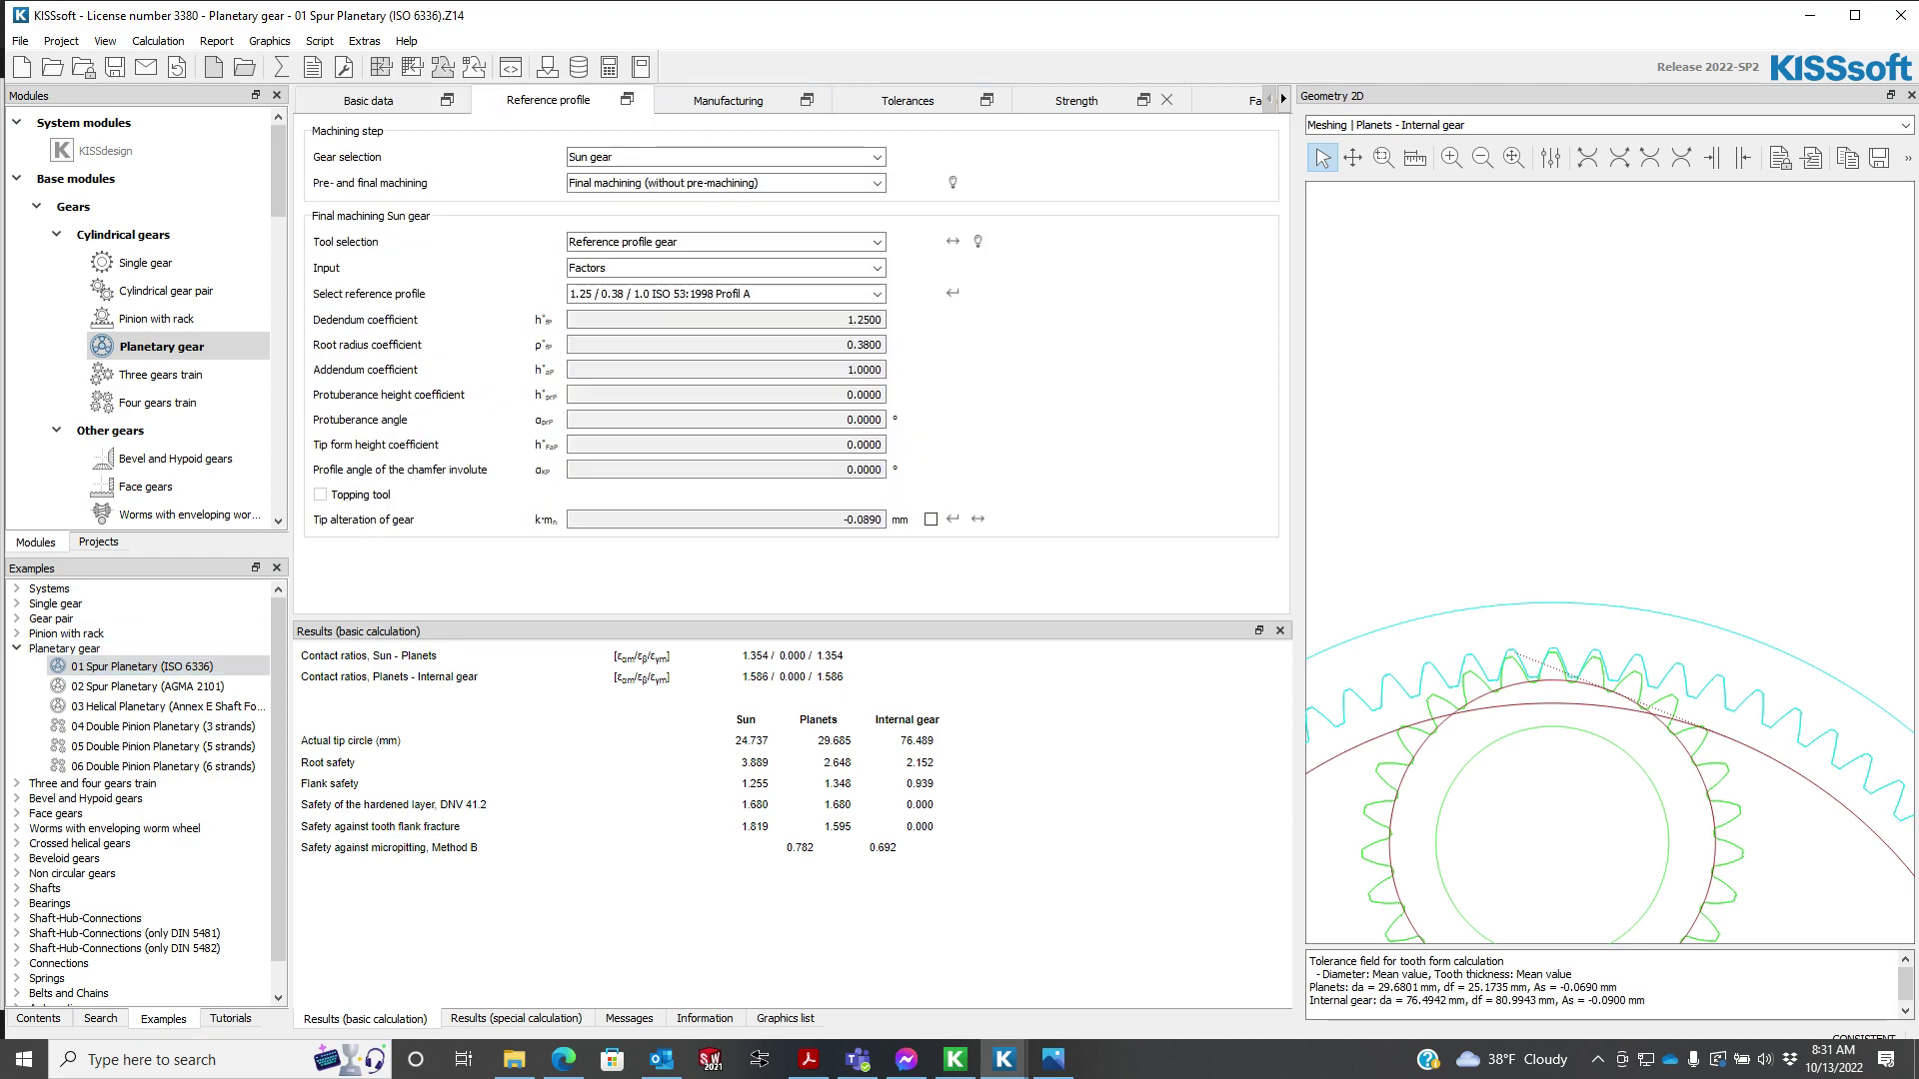
{"action": "left_click", "coordinate": [1076, 99]}
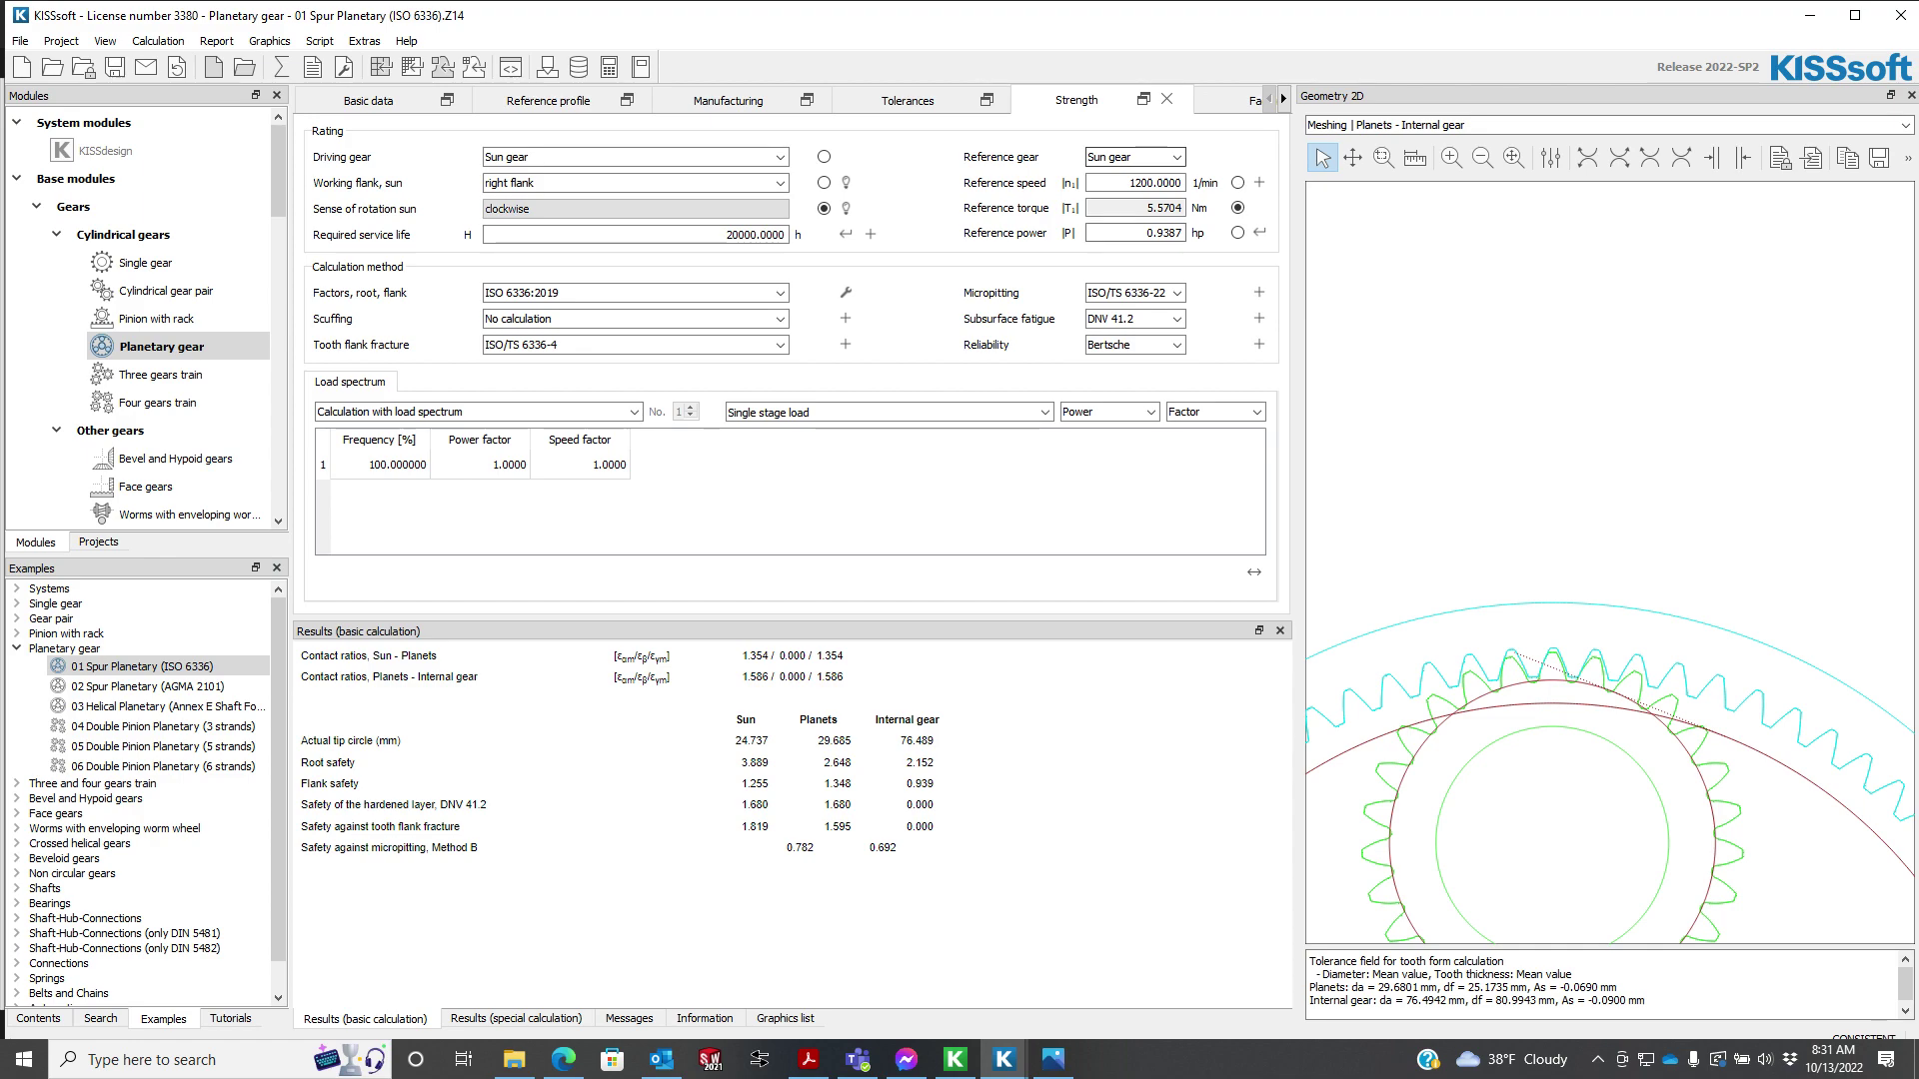
- Set the planets' internal diameter to 12 mm in the gear geometry details and rerun the calculation, acknowledging its notices
{"action": "left_click", "coordinate": [368, 100]}
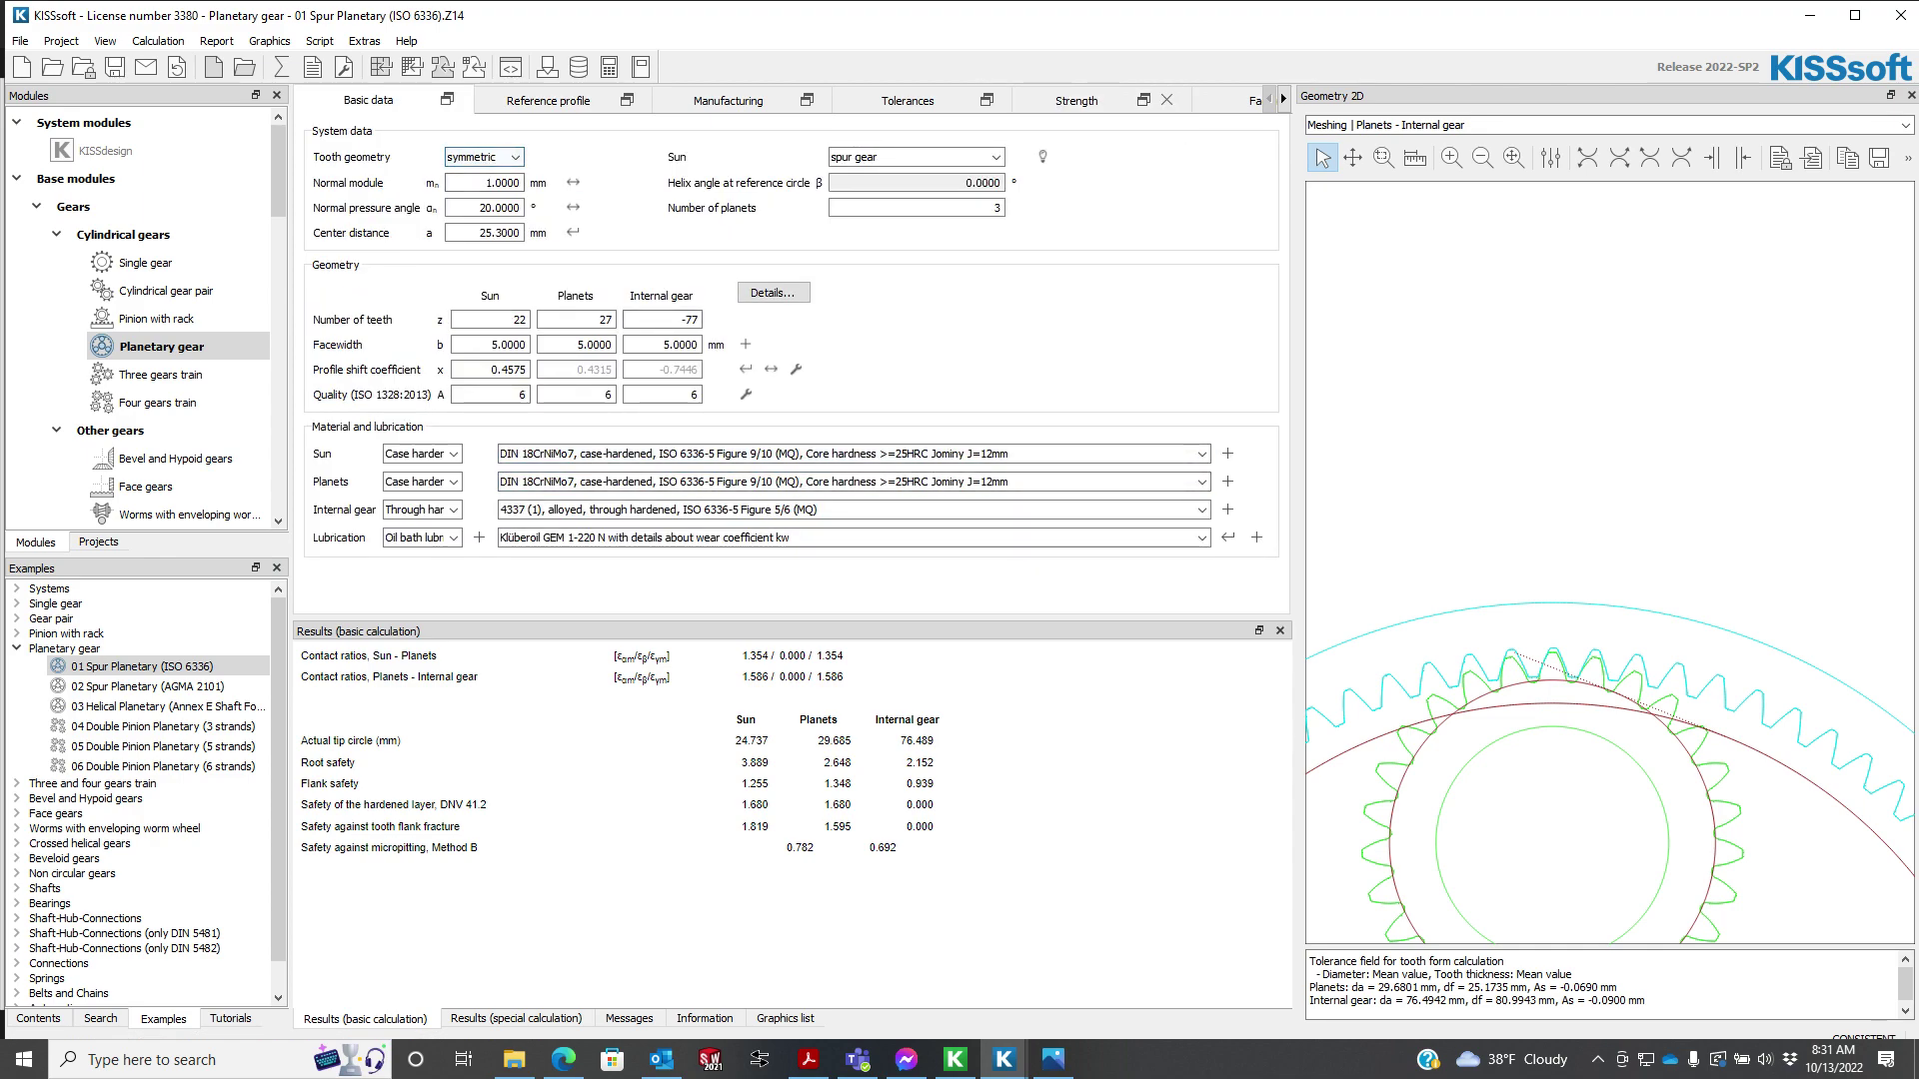
{"action": "left_click", "coordinate": [772, 291]}
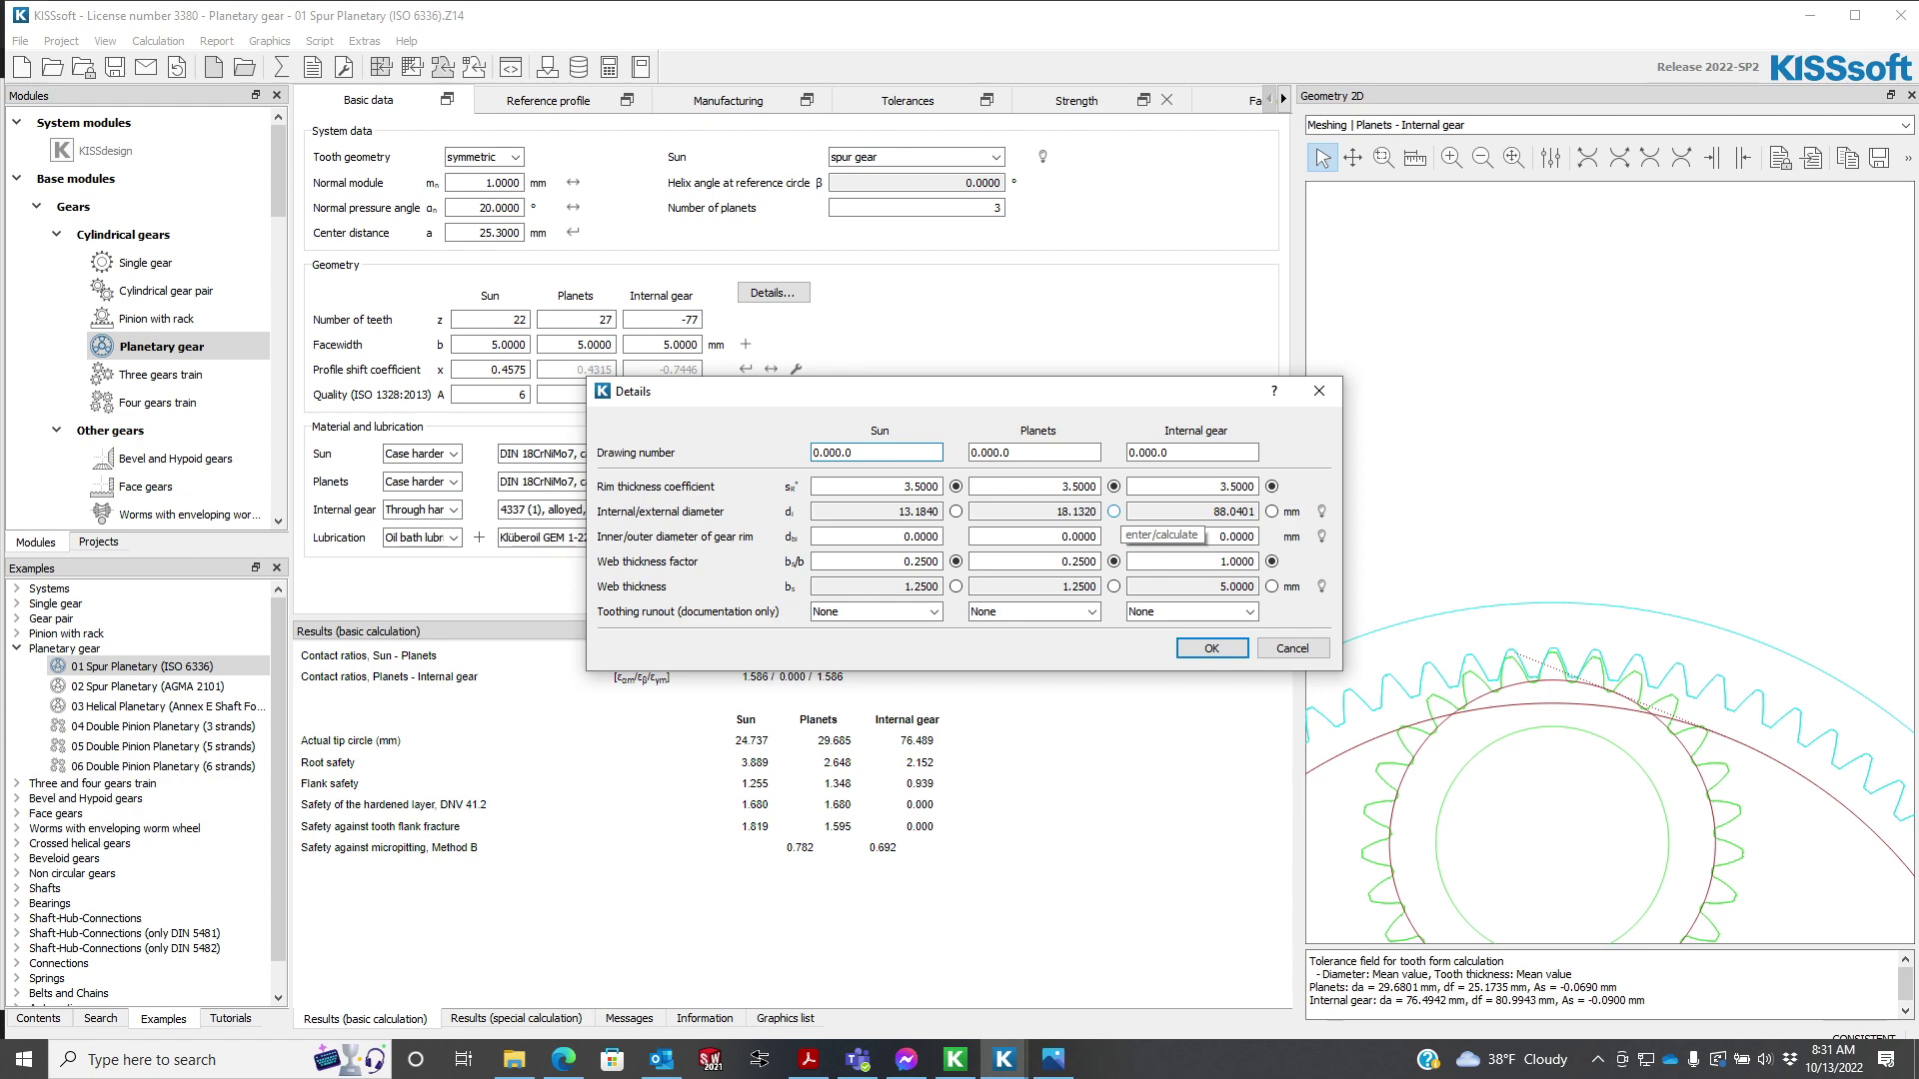
{"action": "left_click", "coordinate": [1113, 511]}
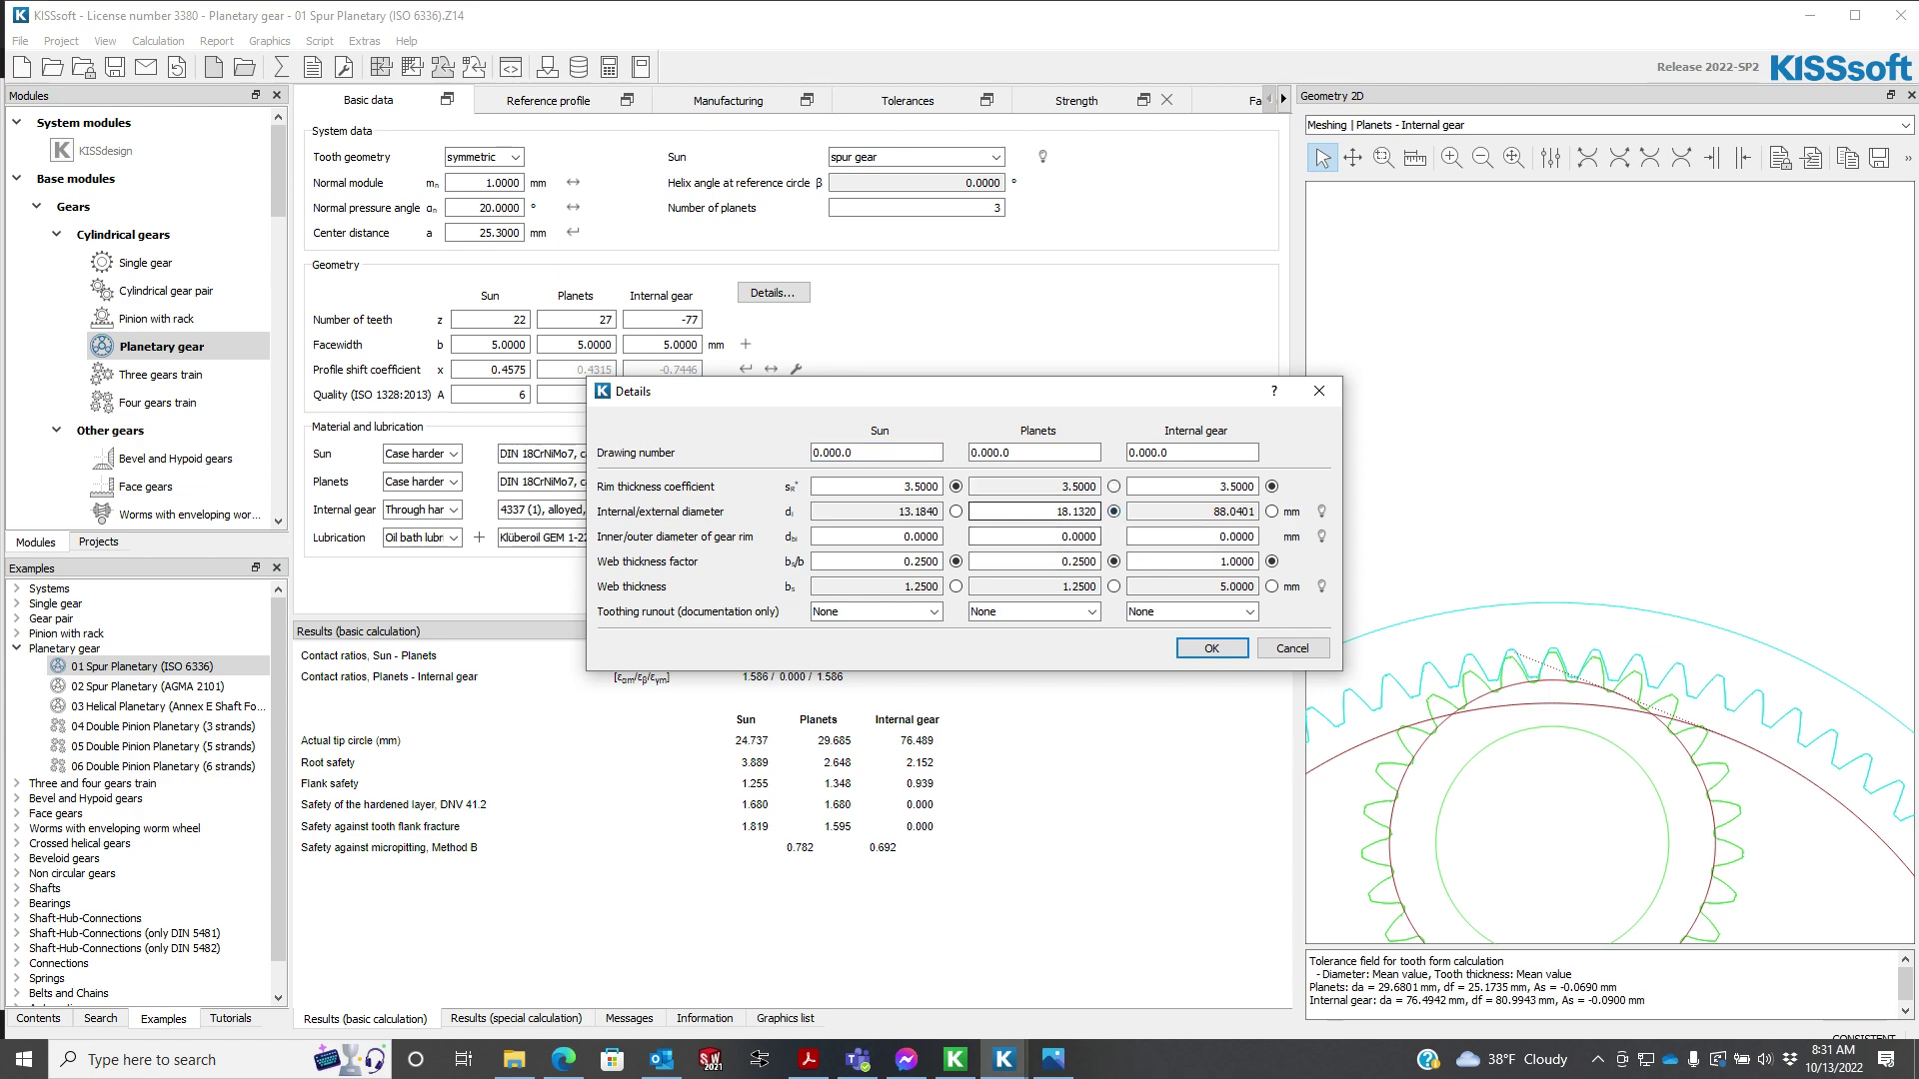
{"action": "double_click", "coordinate": [1076, 512]}
{"action": "type", "text": "12"}
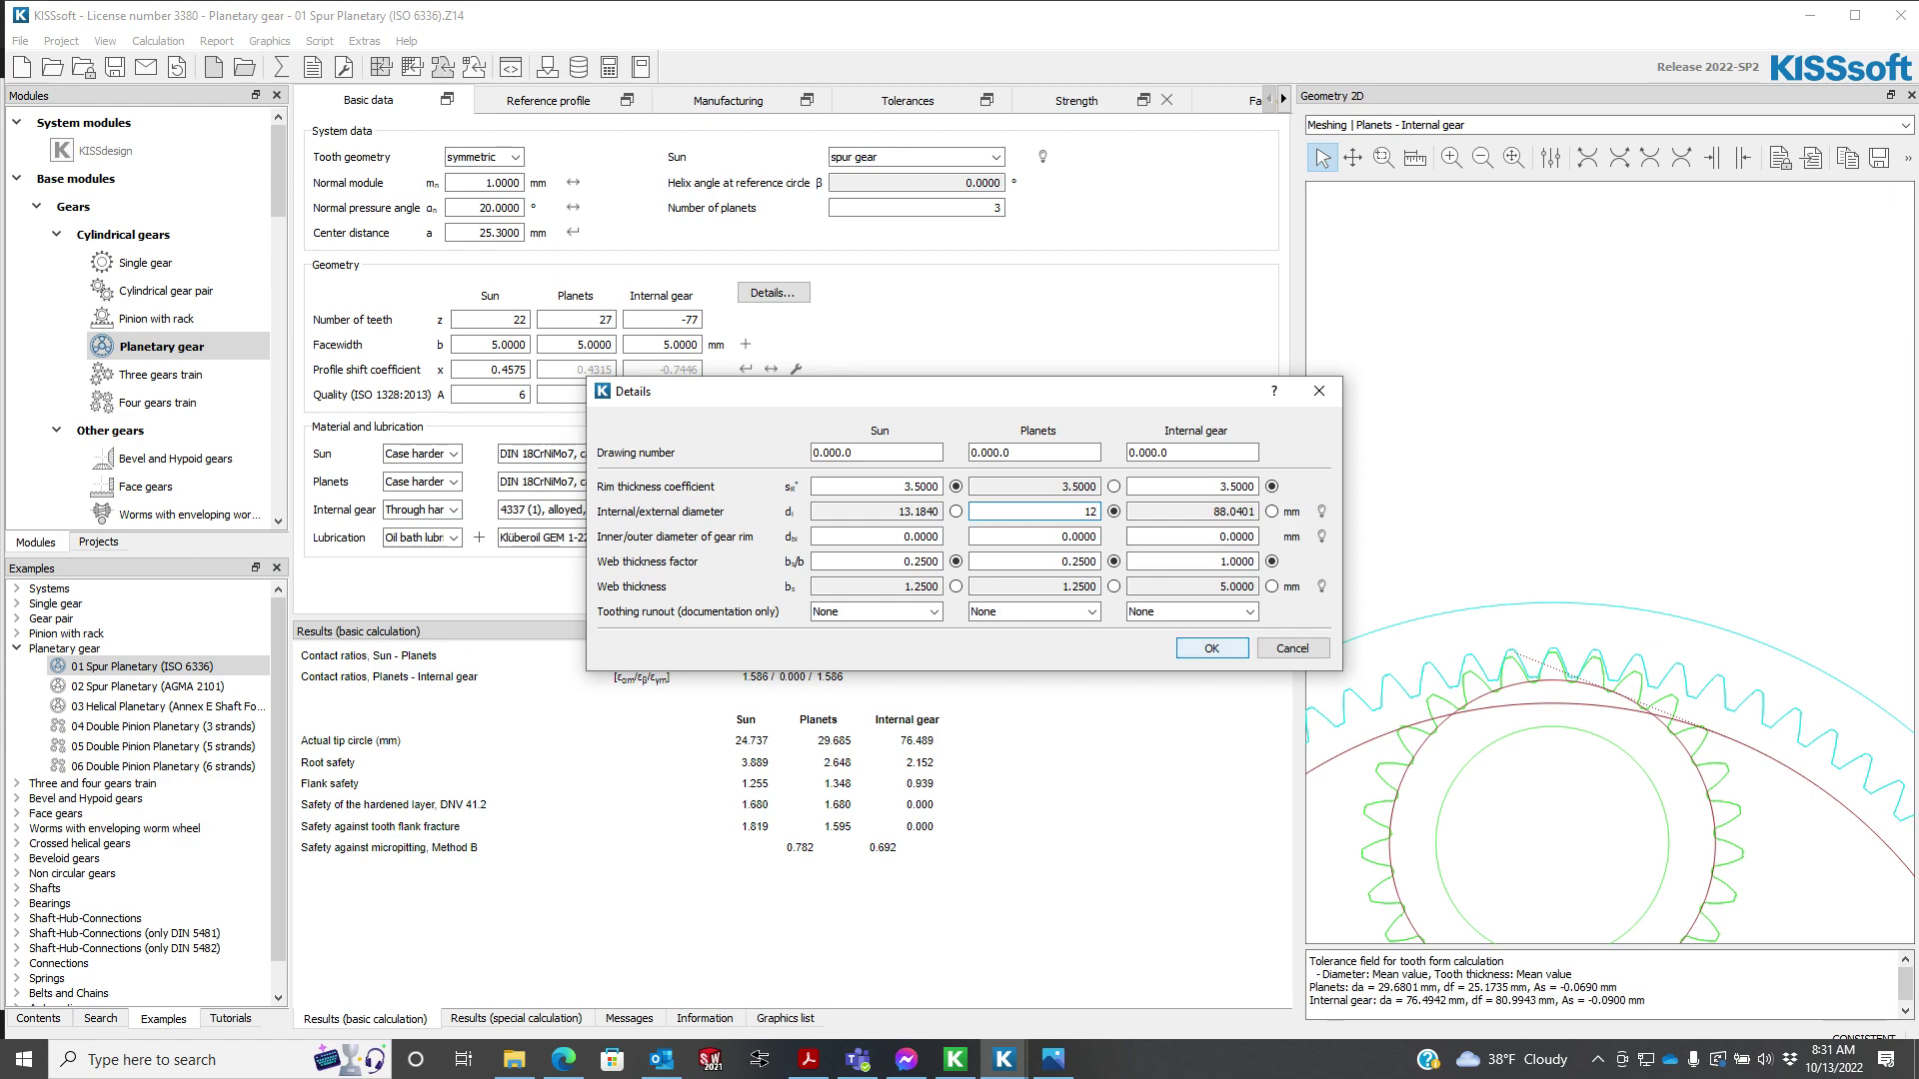
{"action": "key", "text": "Return"}
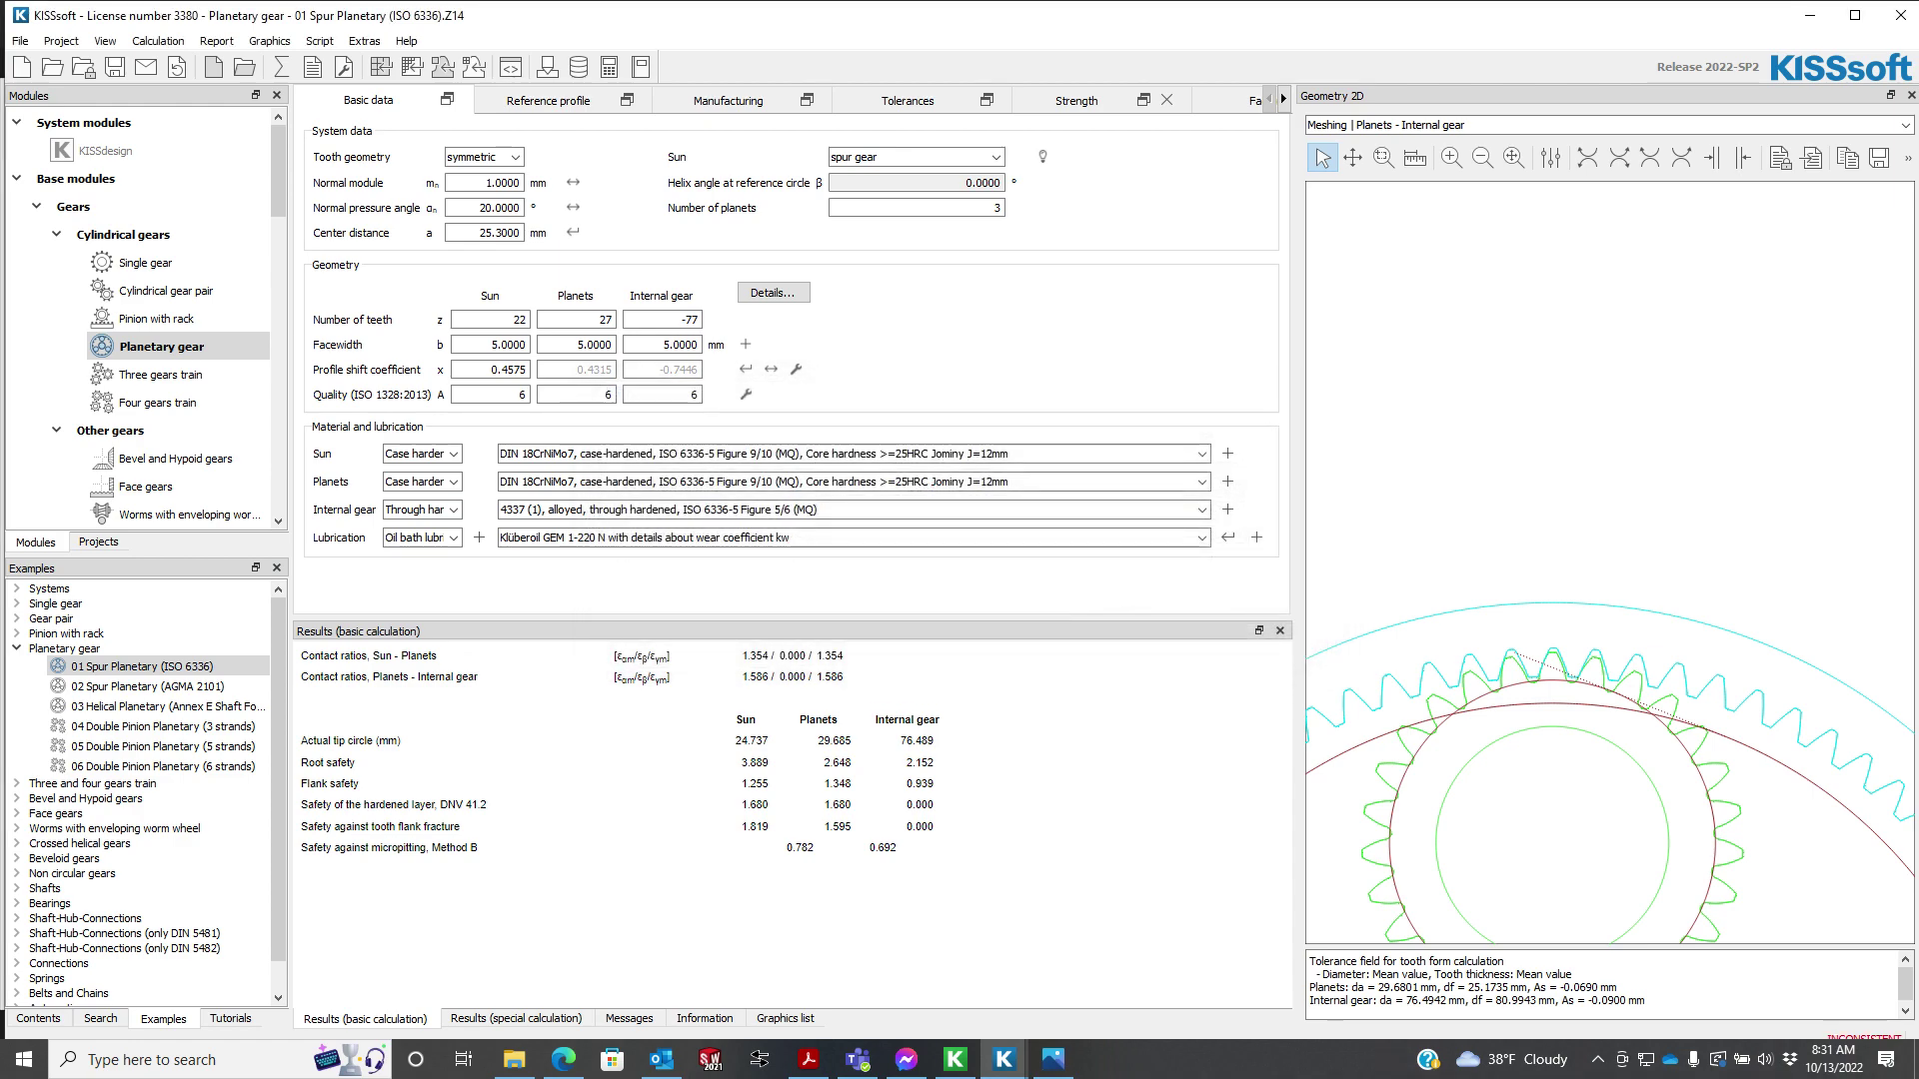
{"action": "left_click", "coordinate": [282, 67]}
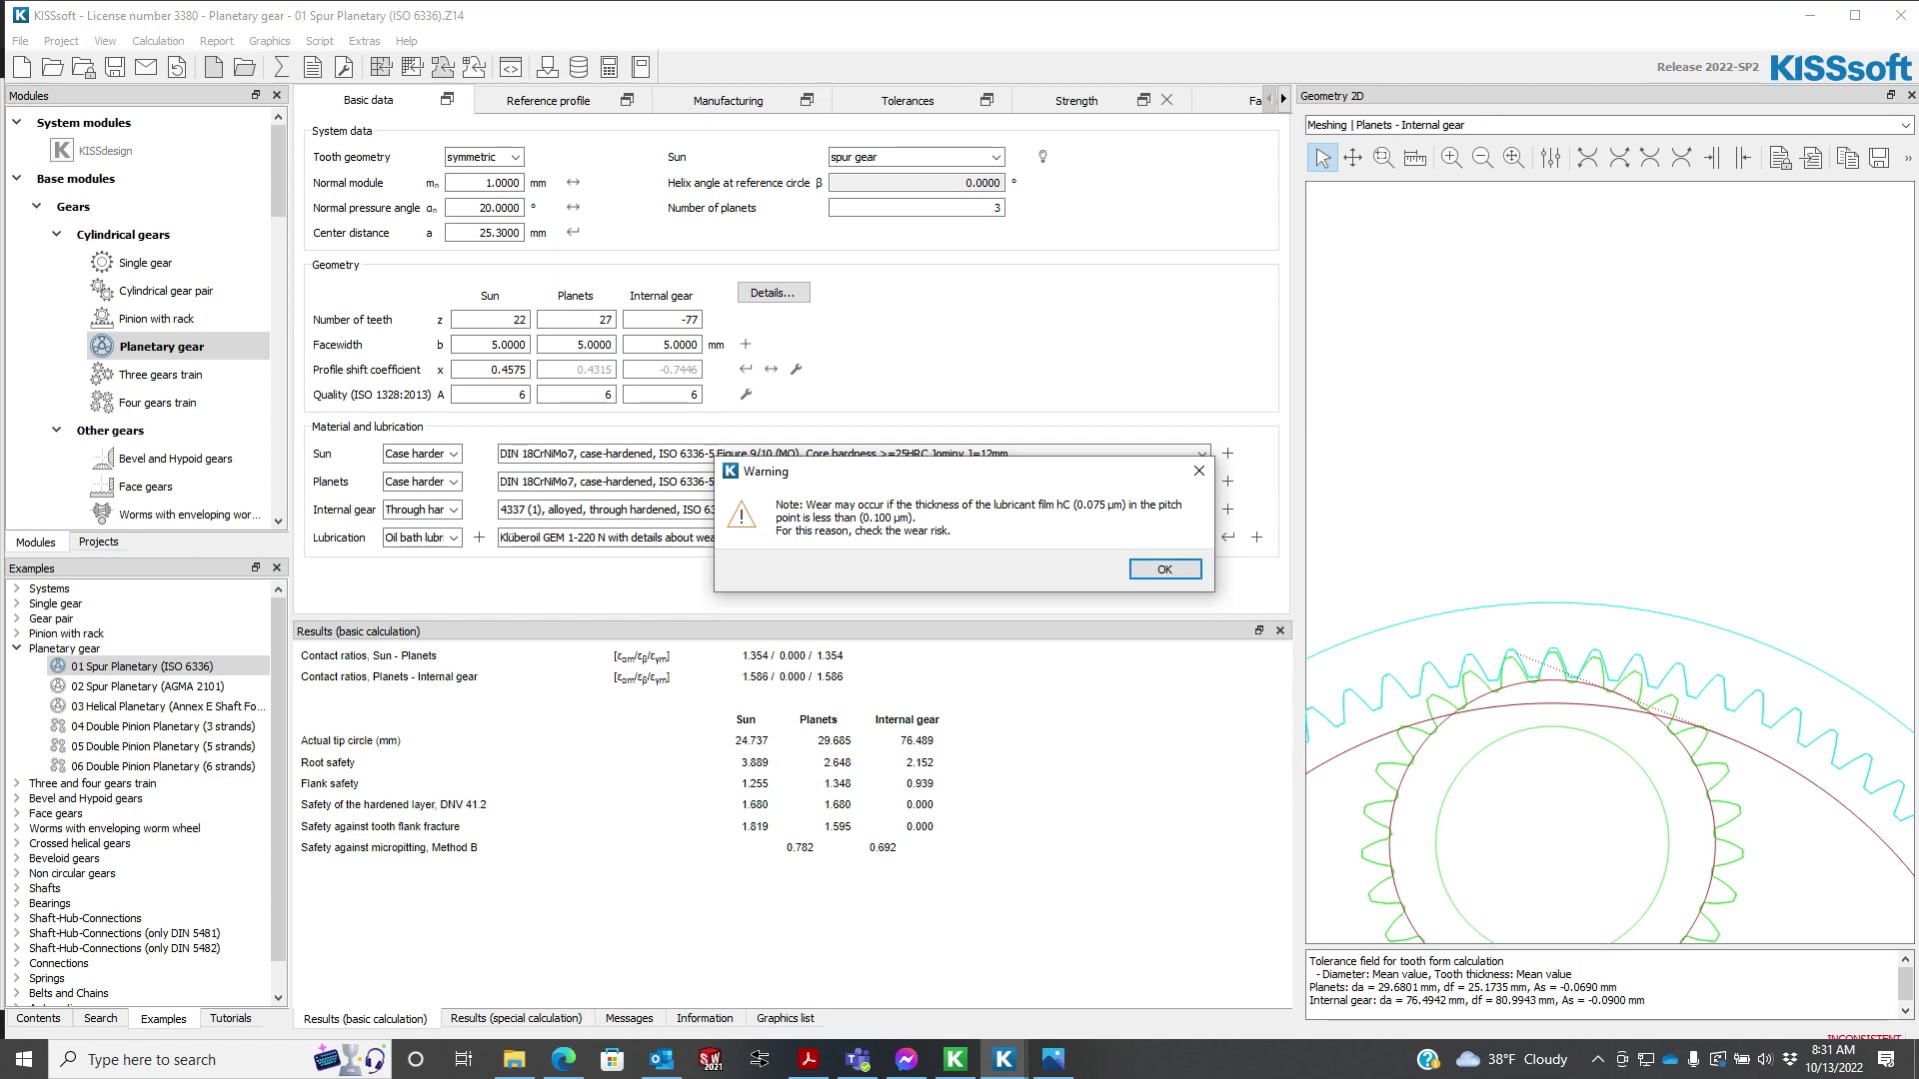
{"action": "key", "text": "Return"}
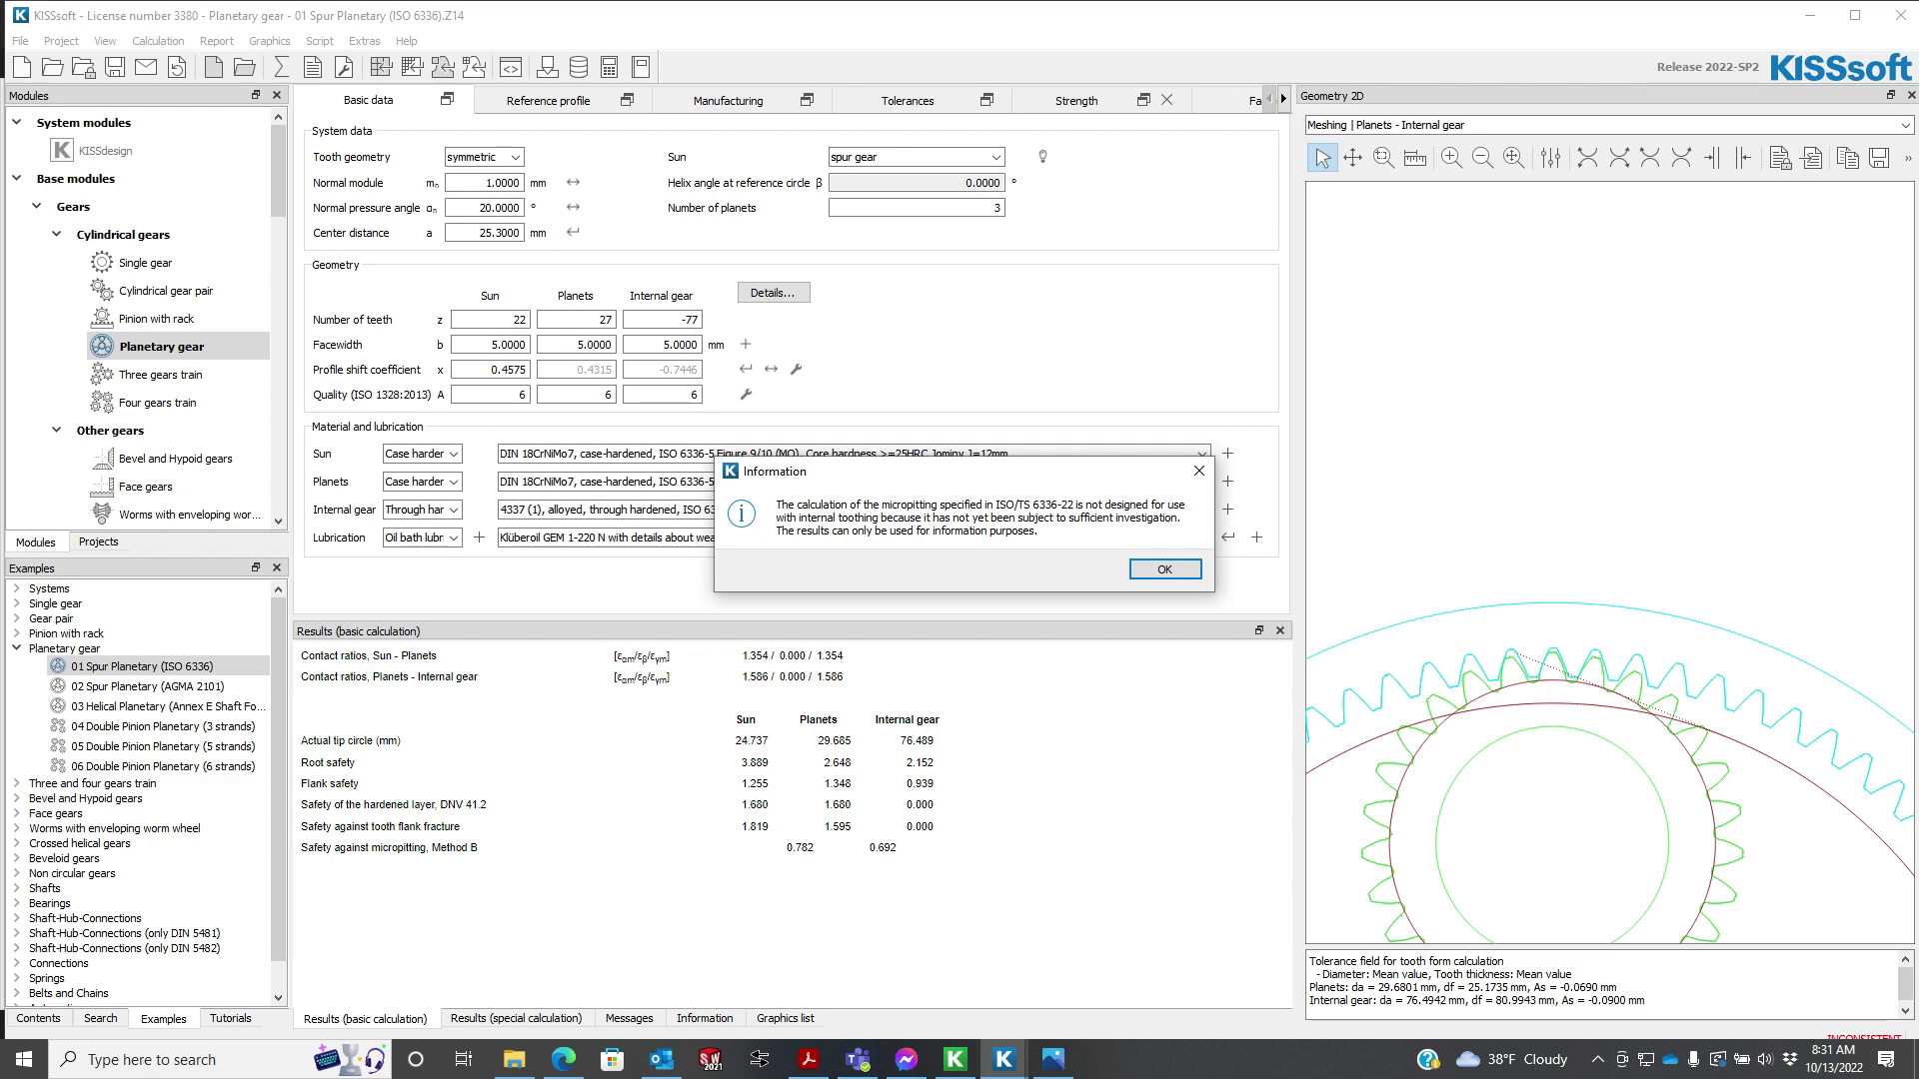
{"action": "key", "text": "Return"}
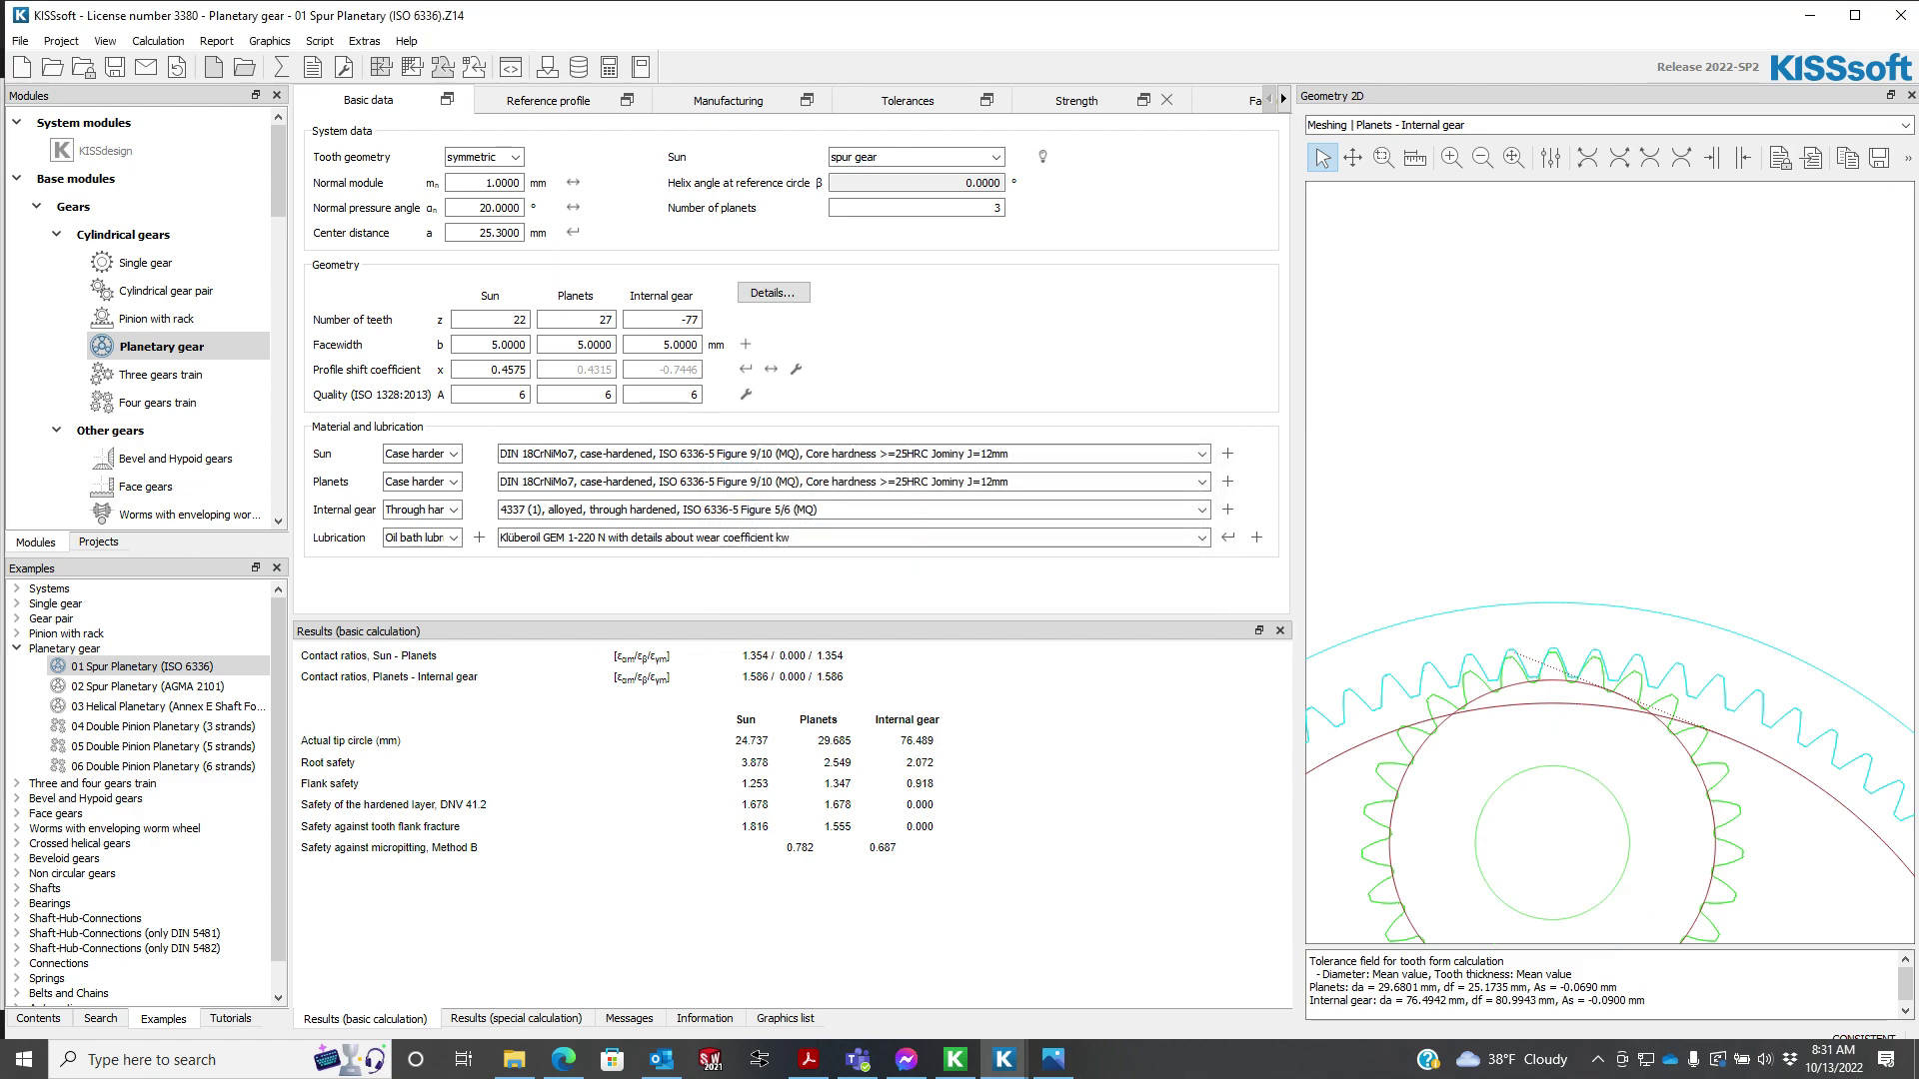
- Set tooth flank fracture, subsurface fatigue and micropitting to "No calculation" in the strength calculation methods
{"action": "left_click", "coordinate": [1076, 100]}
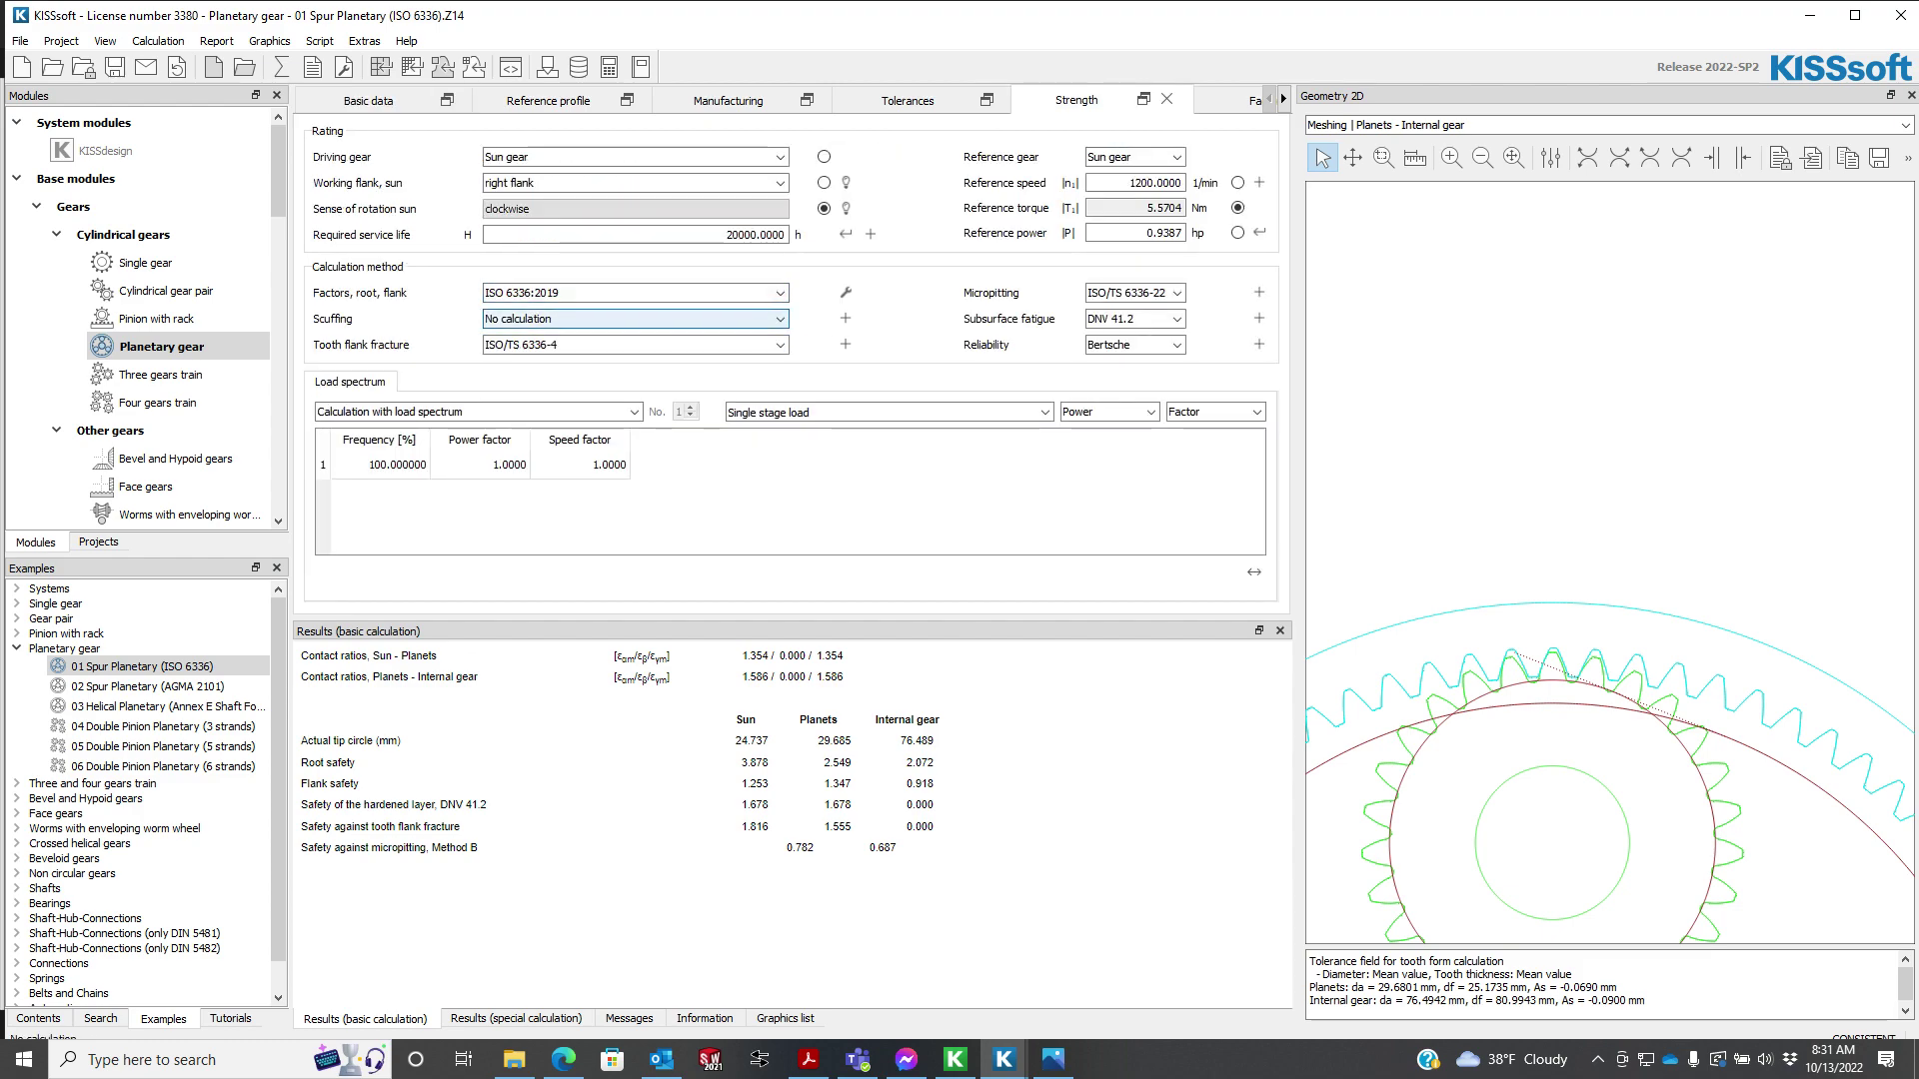
{"action": "left_click", "coordinate": [639, 345]}
{"action": "left_click", "coordinate": [636, 358]}
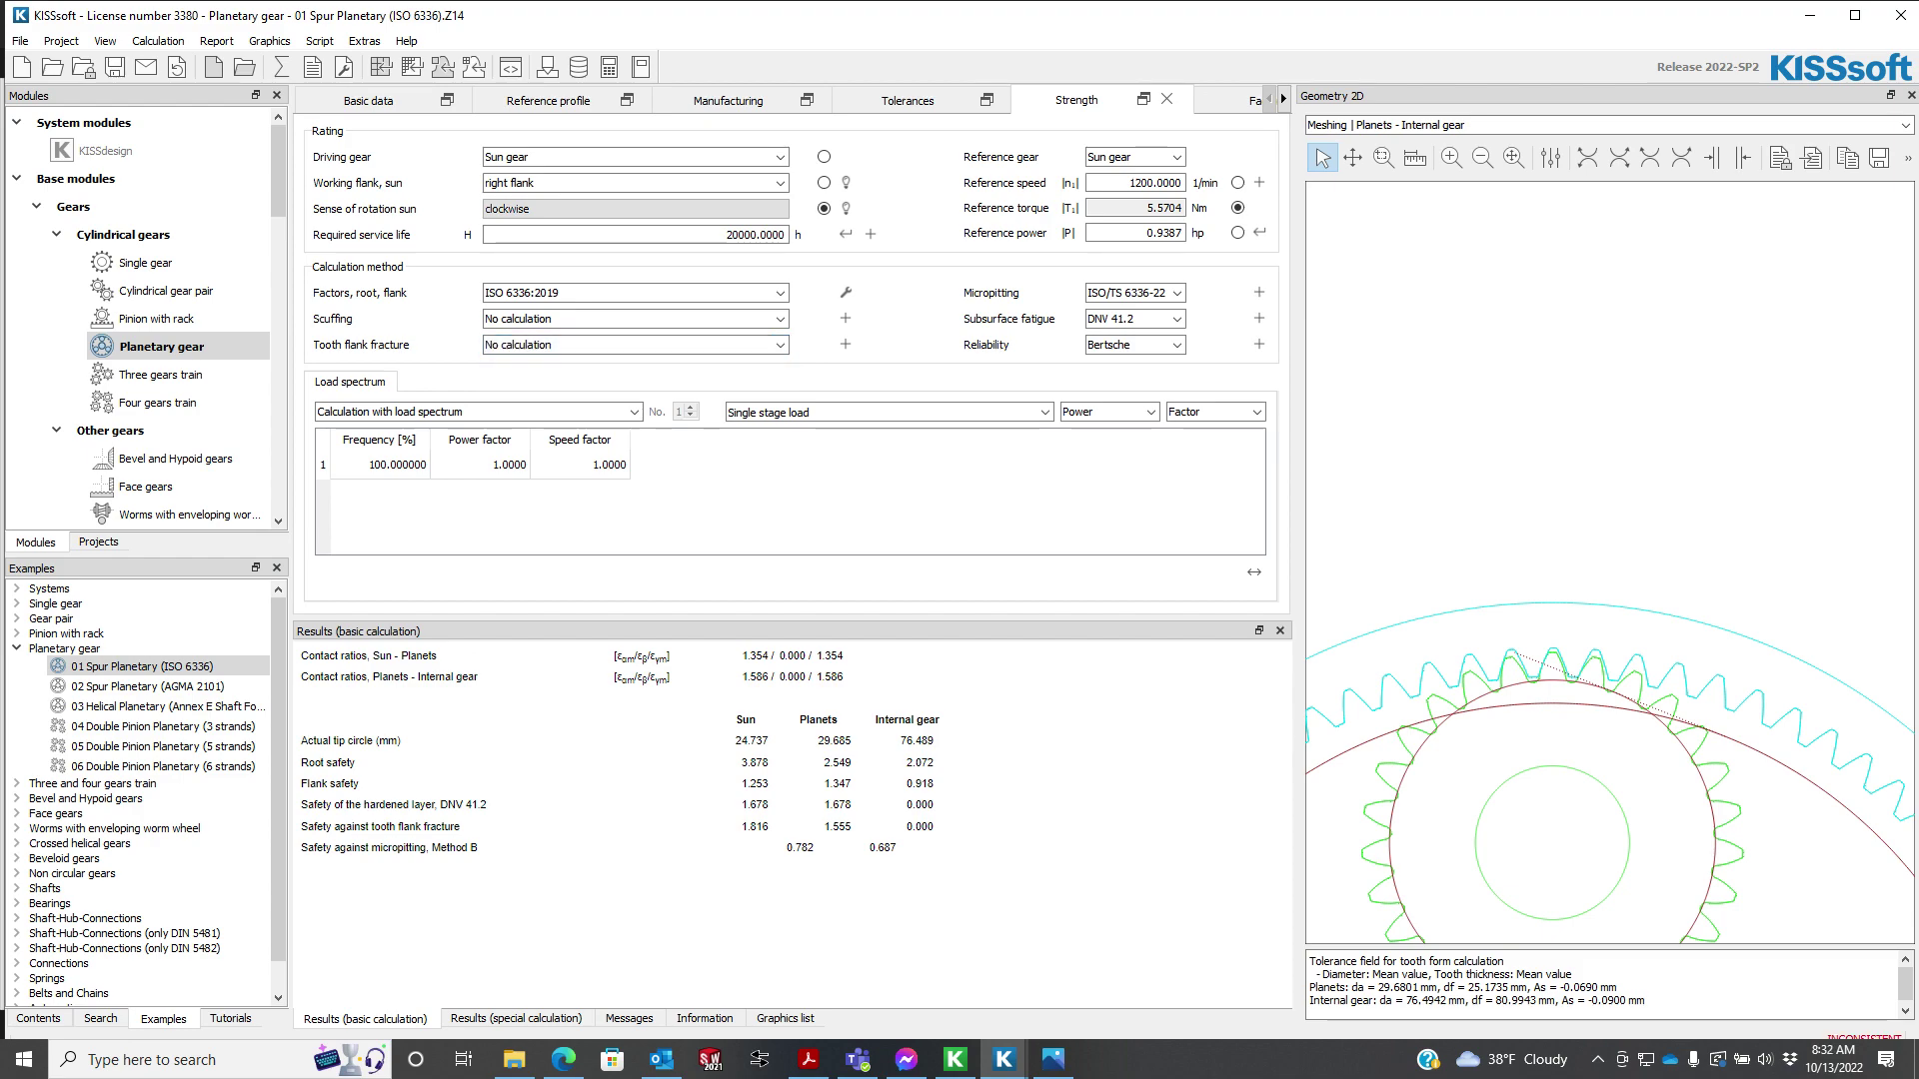
{"action": "left_click", "coordinate": [1135, 318]}
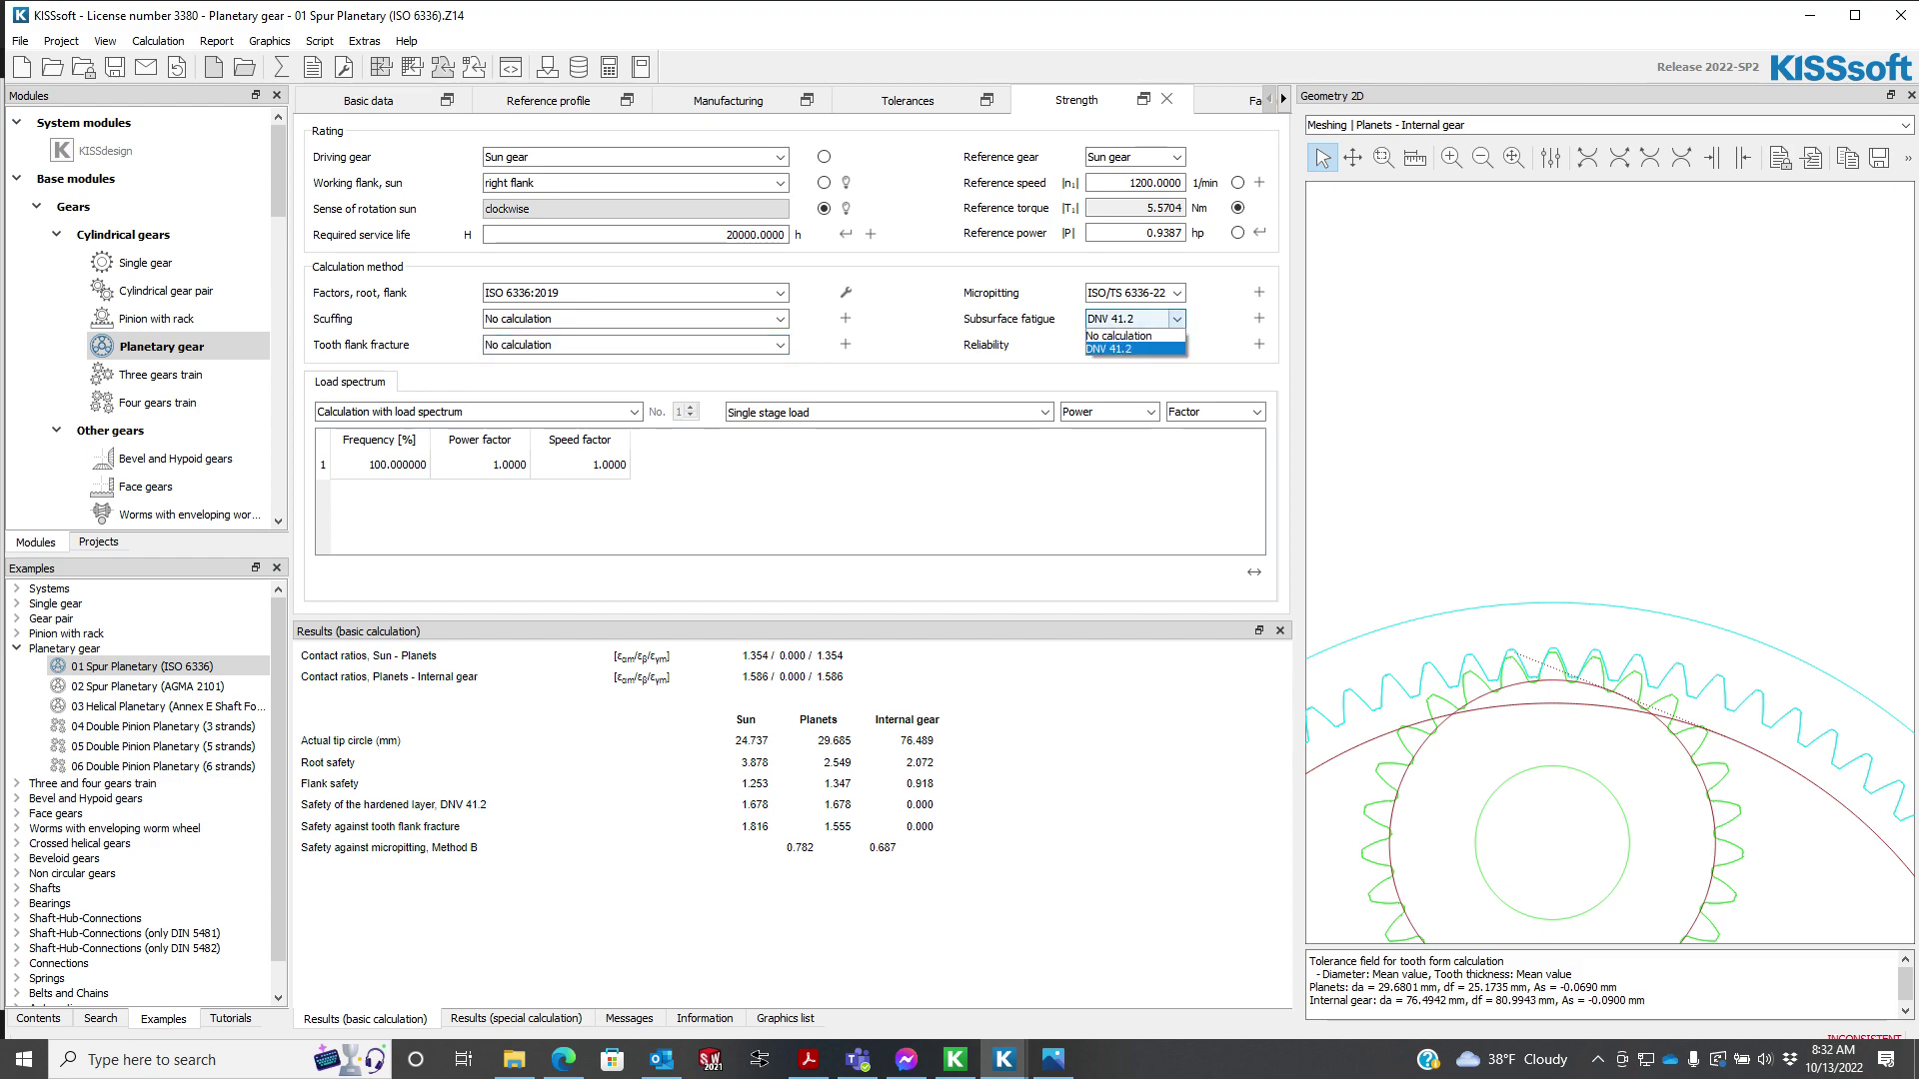
{"action": "left_click", "coordinate": [1131, 336]}
{"action": "left_click", "coordinate": [1135, 293]}
{"action": "left_click", "coordinate": [1129, 310]}
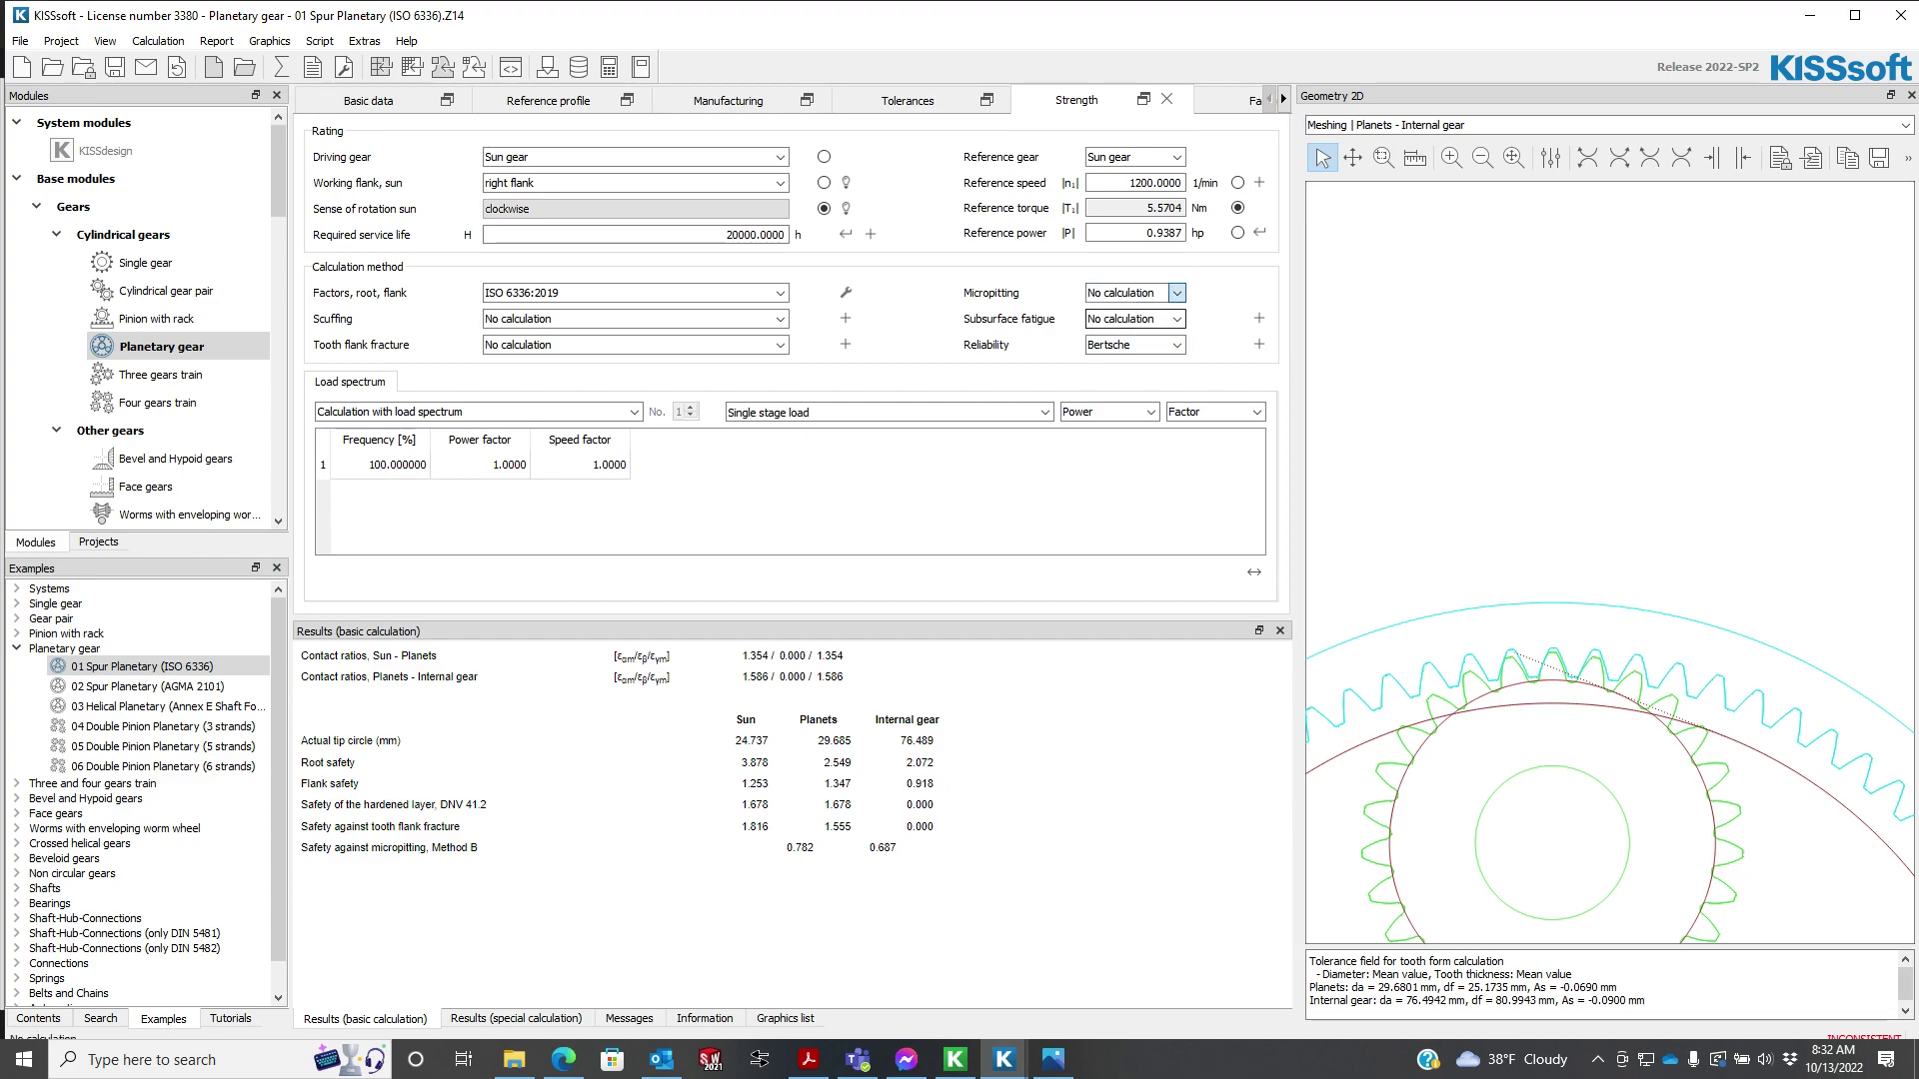
- Check and accept the detail settings for root and flank strength, and rerun the calculation
{"action": "left_click", "coordinate": [845, 293]}
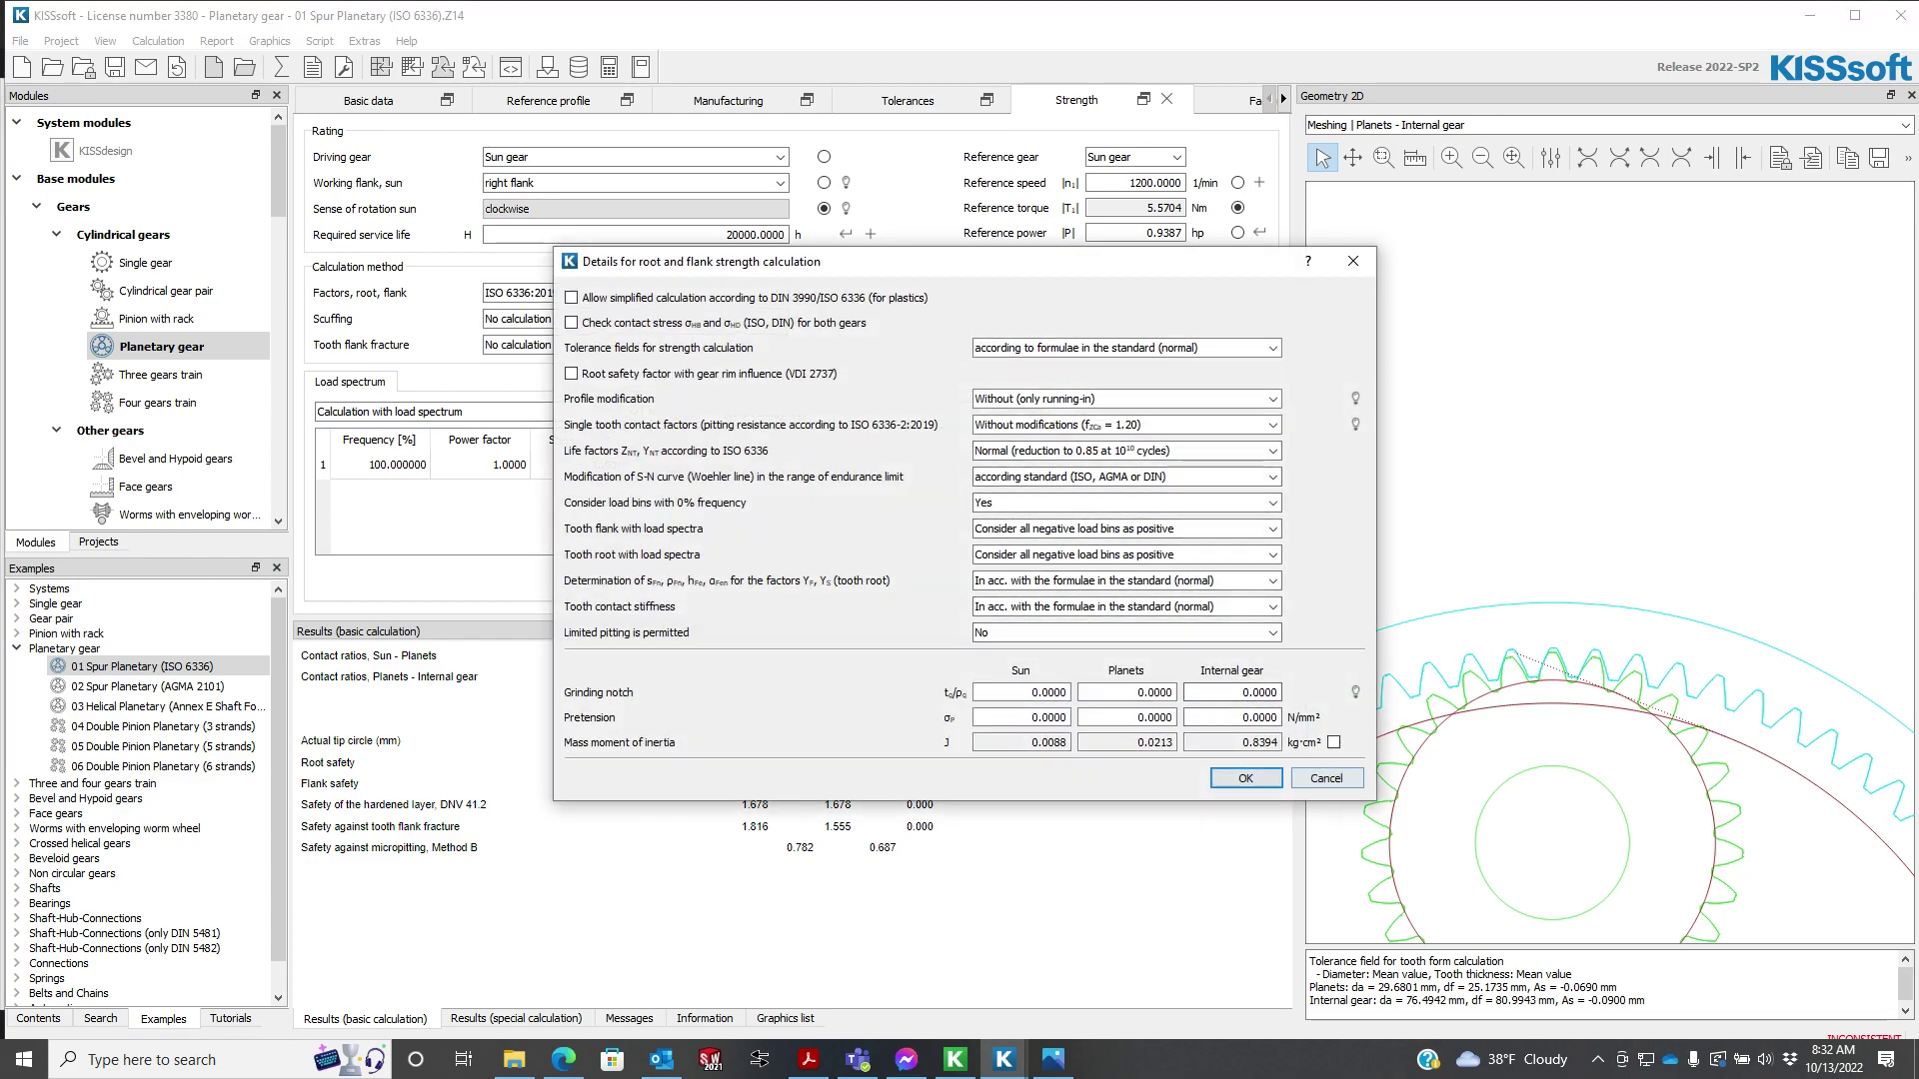
{"action": "left_click", "coordinate": [1247, 779]}
{"action": "left_click", "coordinate": [282, 67]}
{"action": "left_click", "coordinate": [282, 66]}
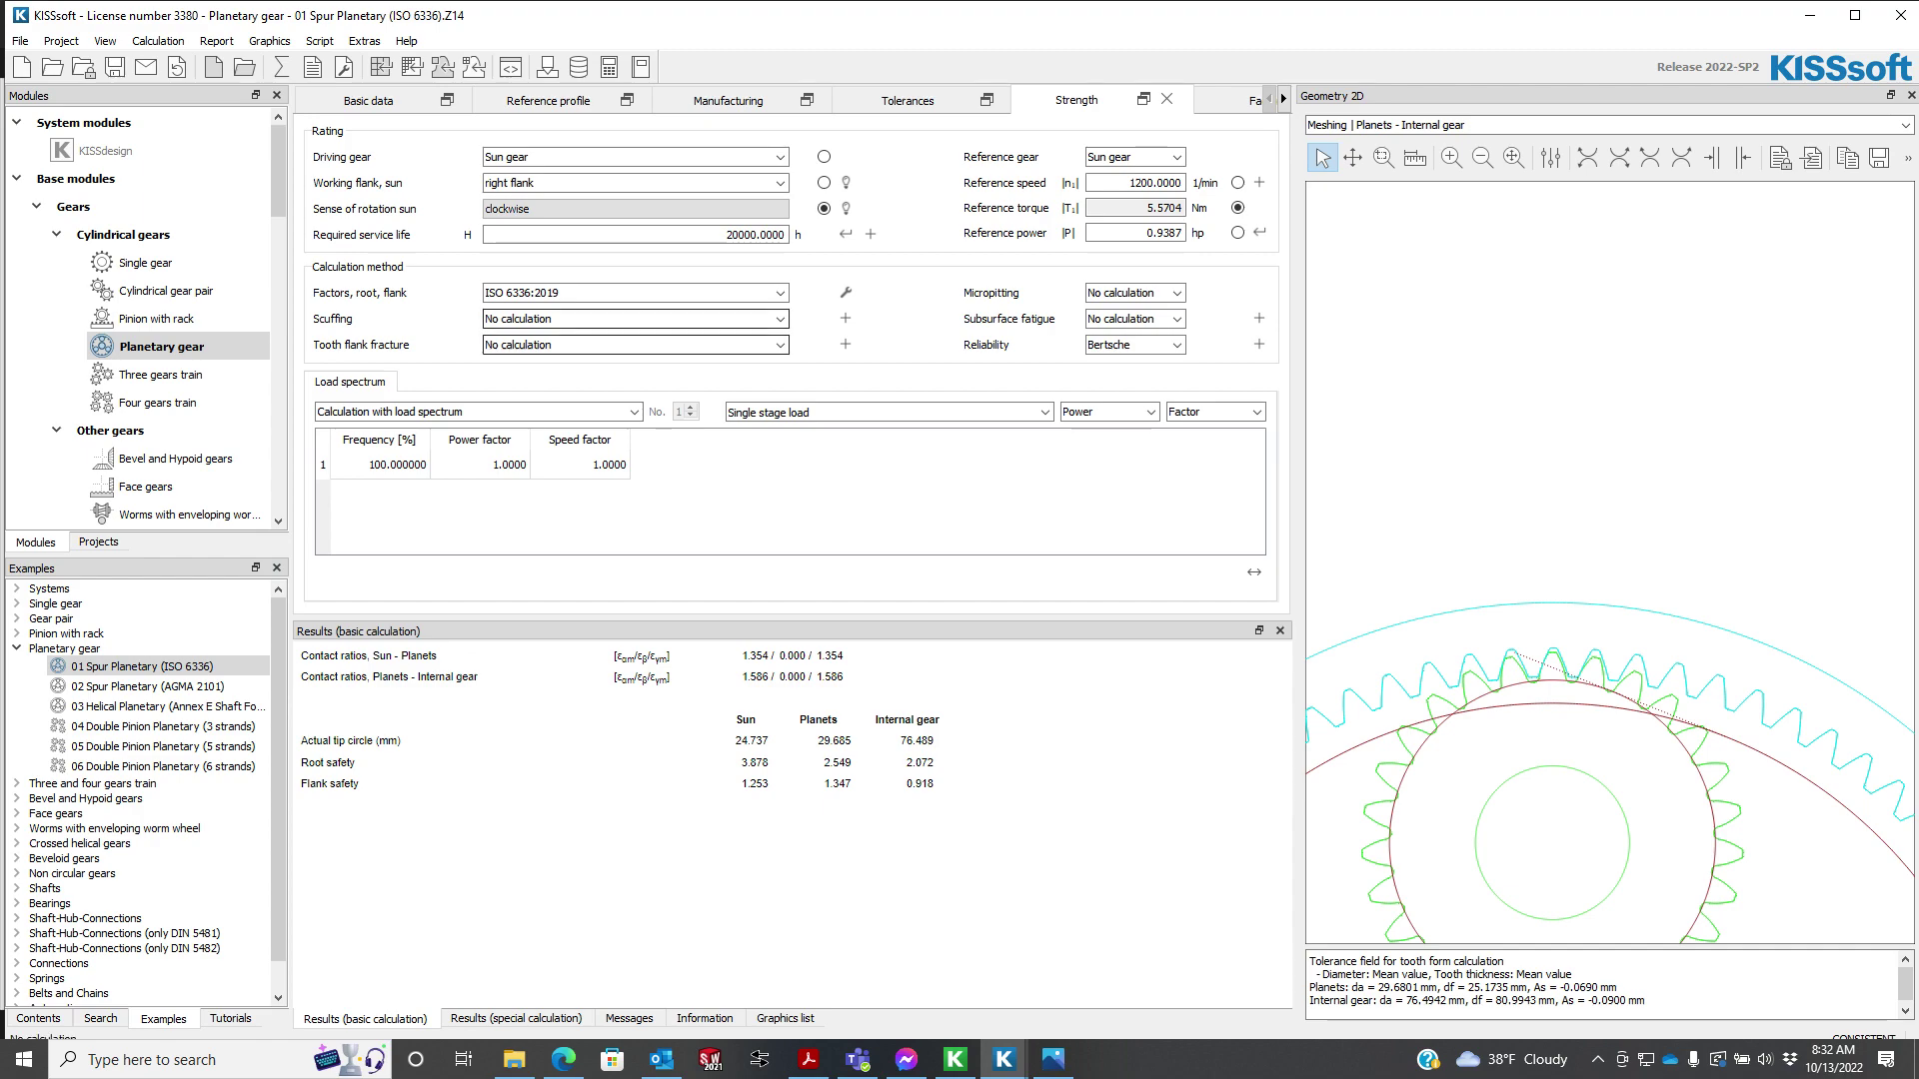
- Save the calculation in D:'s SIMULATION RESULTS DIRECTORY, overwriting the existing file 01 Spur Planetary (ISO 6336).Z14
{"action": "left_click", "coordinate": [369, 100]}
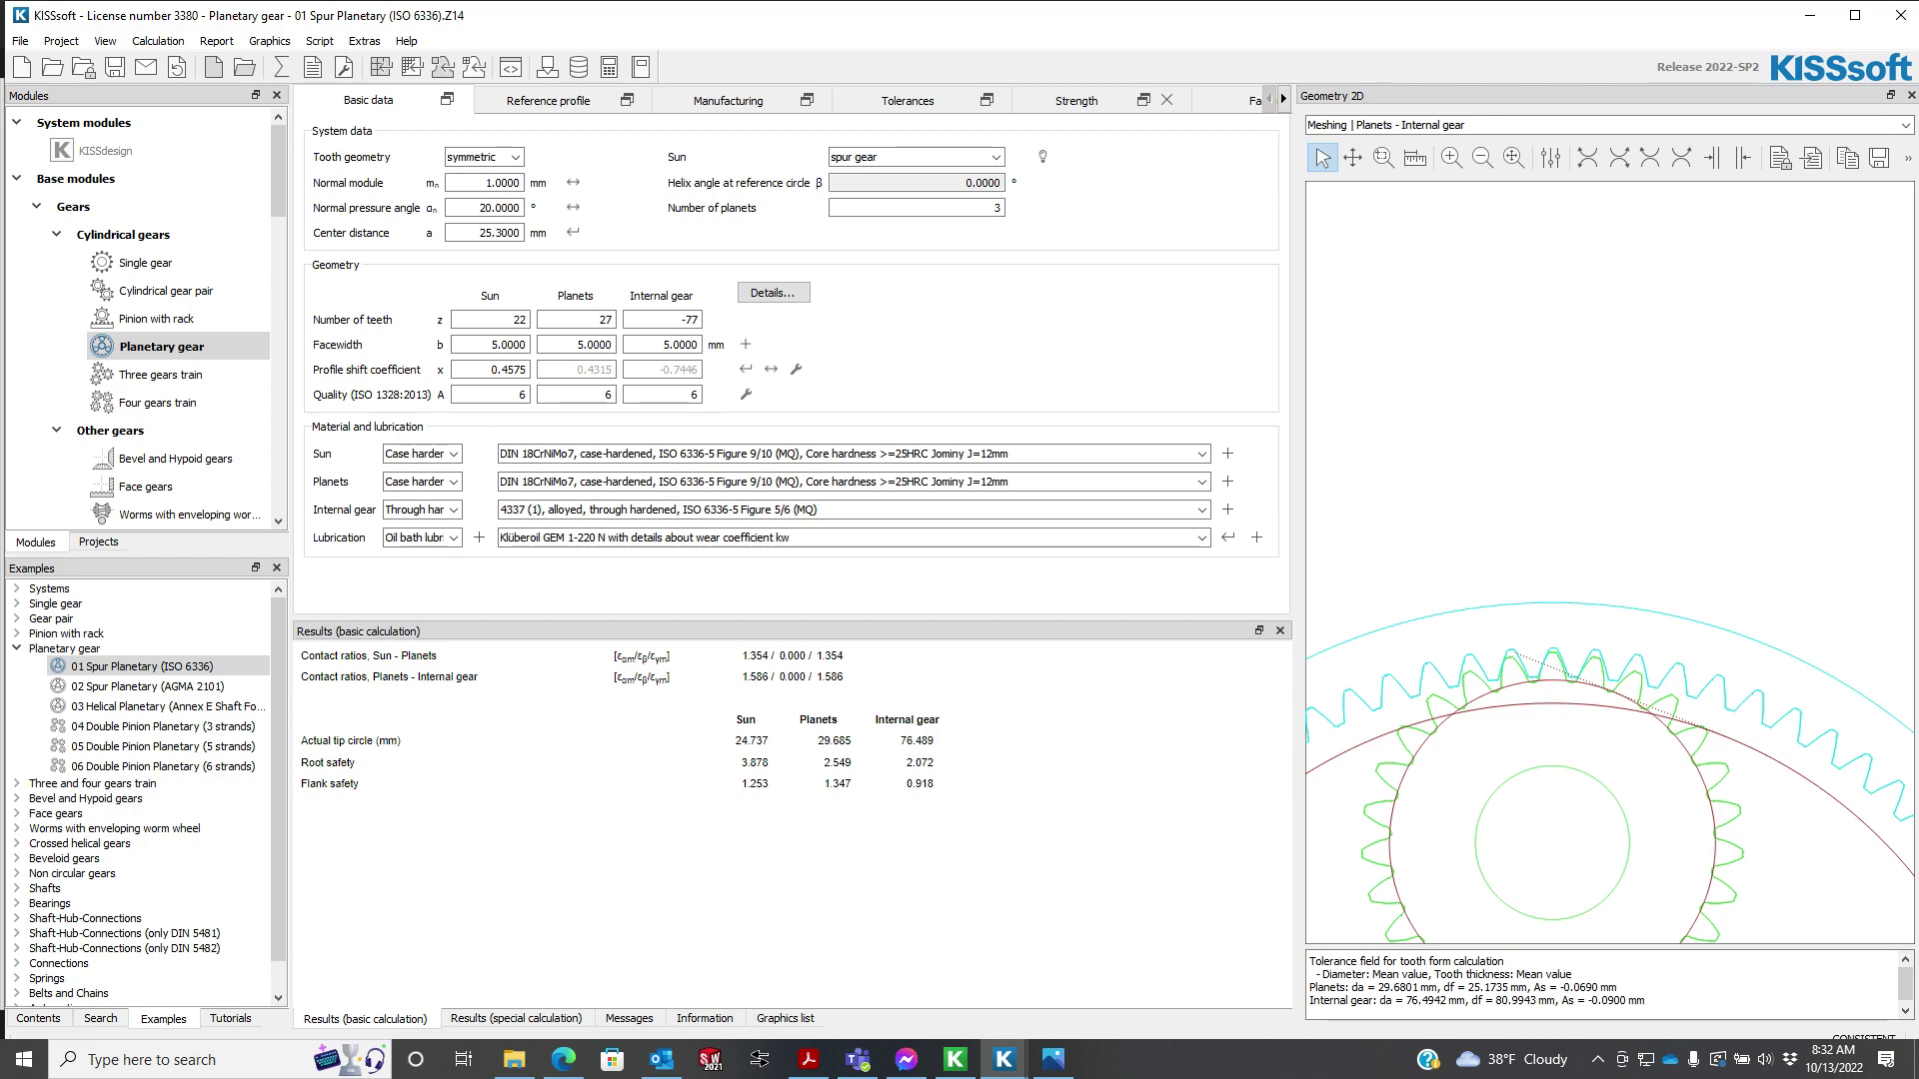
{"action": "key", "text": "alt"}
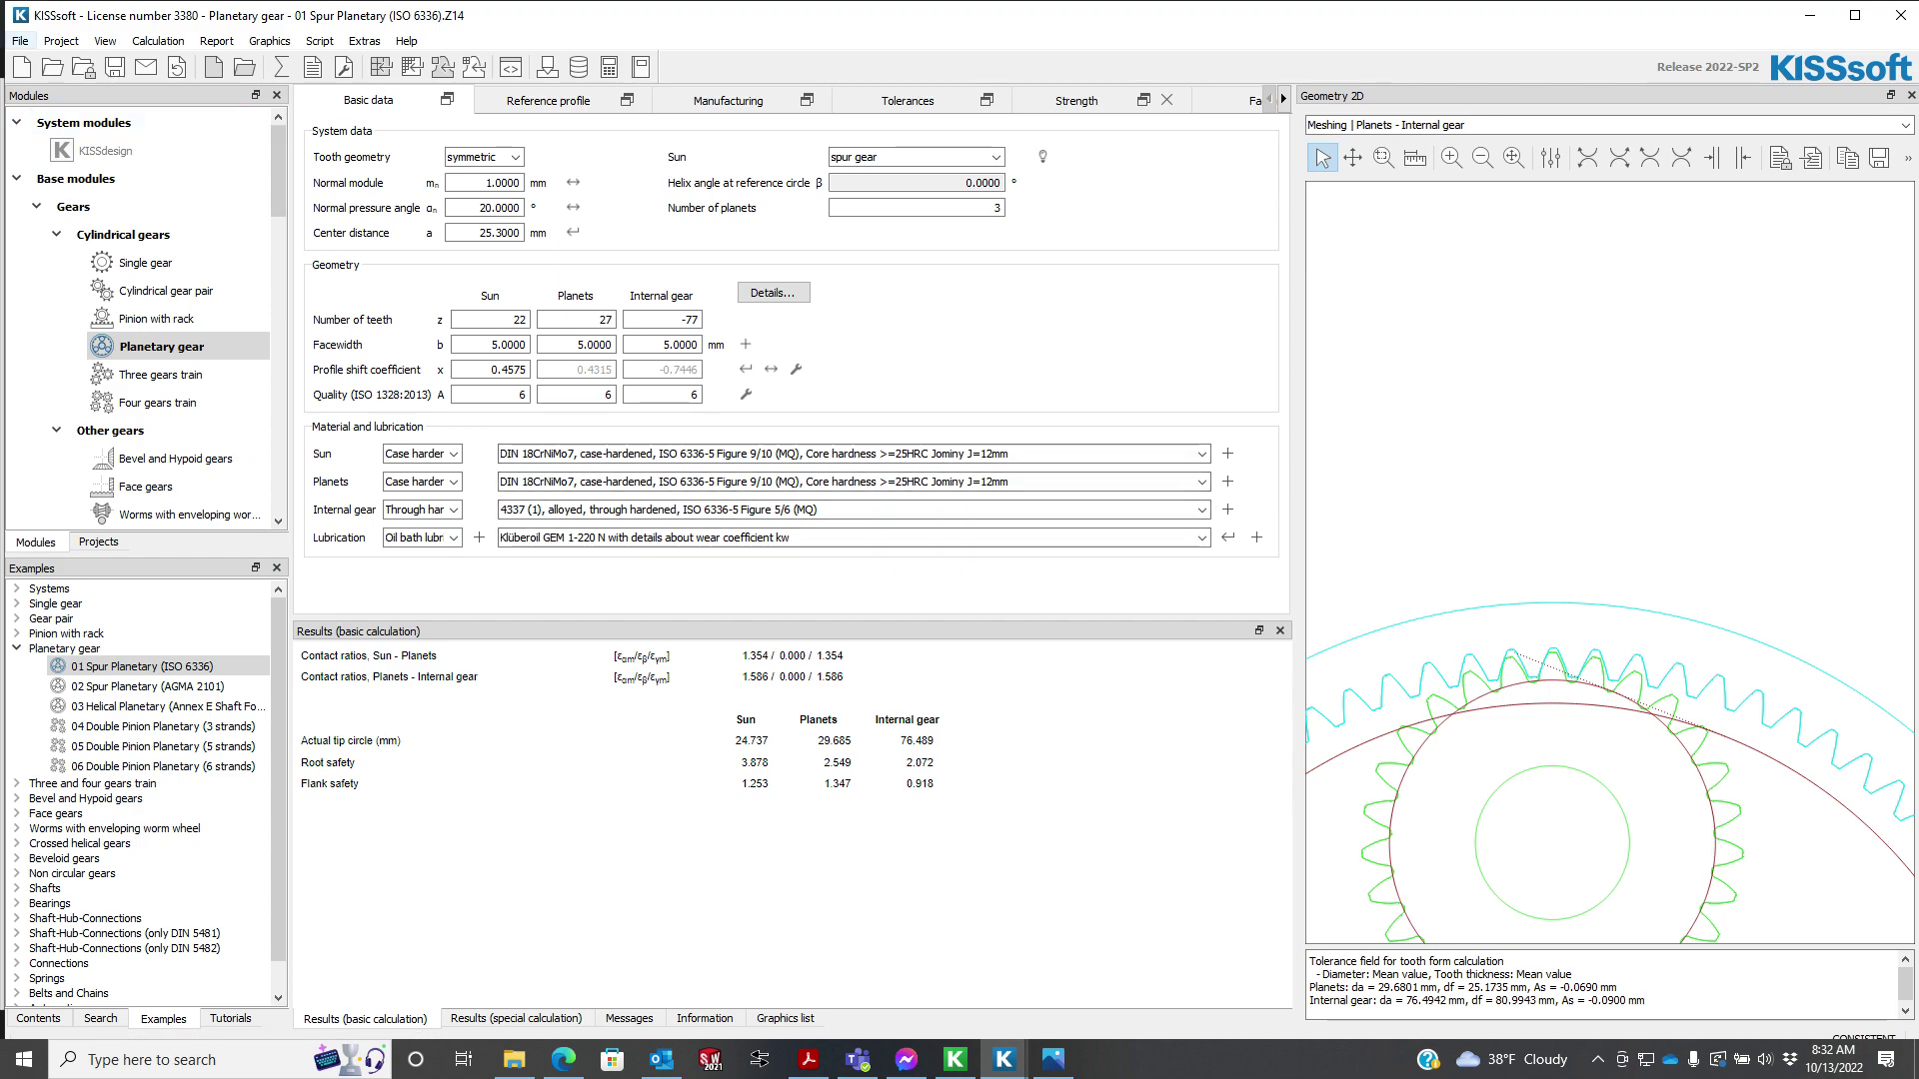
{"action": "left_click", "coordinate": [20, 41]}
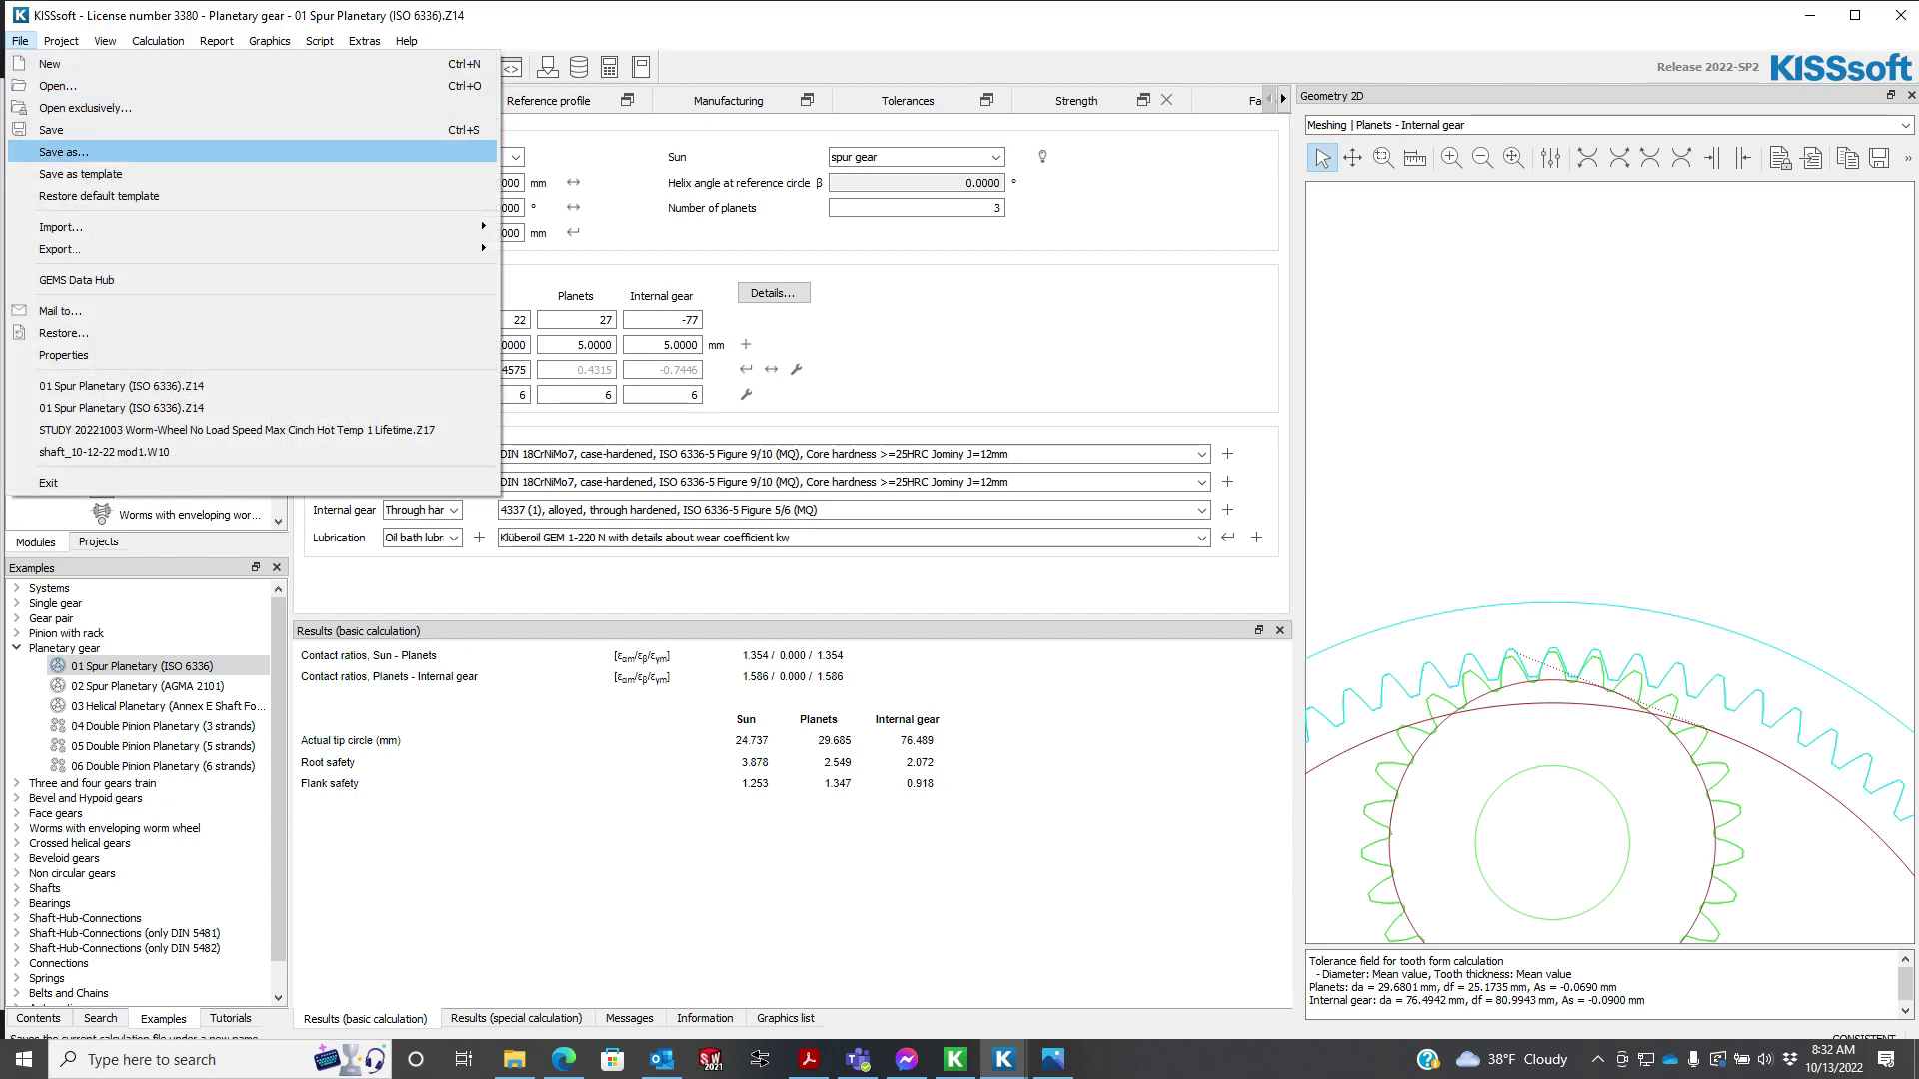
{"action": "left_click", "coordinate": [66, 150]}
{"action": "left_click", "coordinate": [251, 82]}
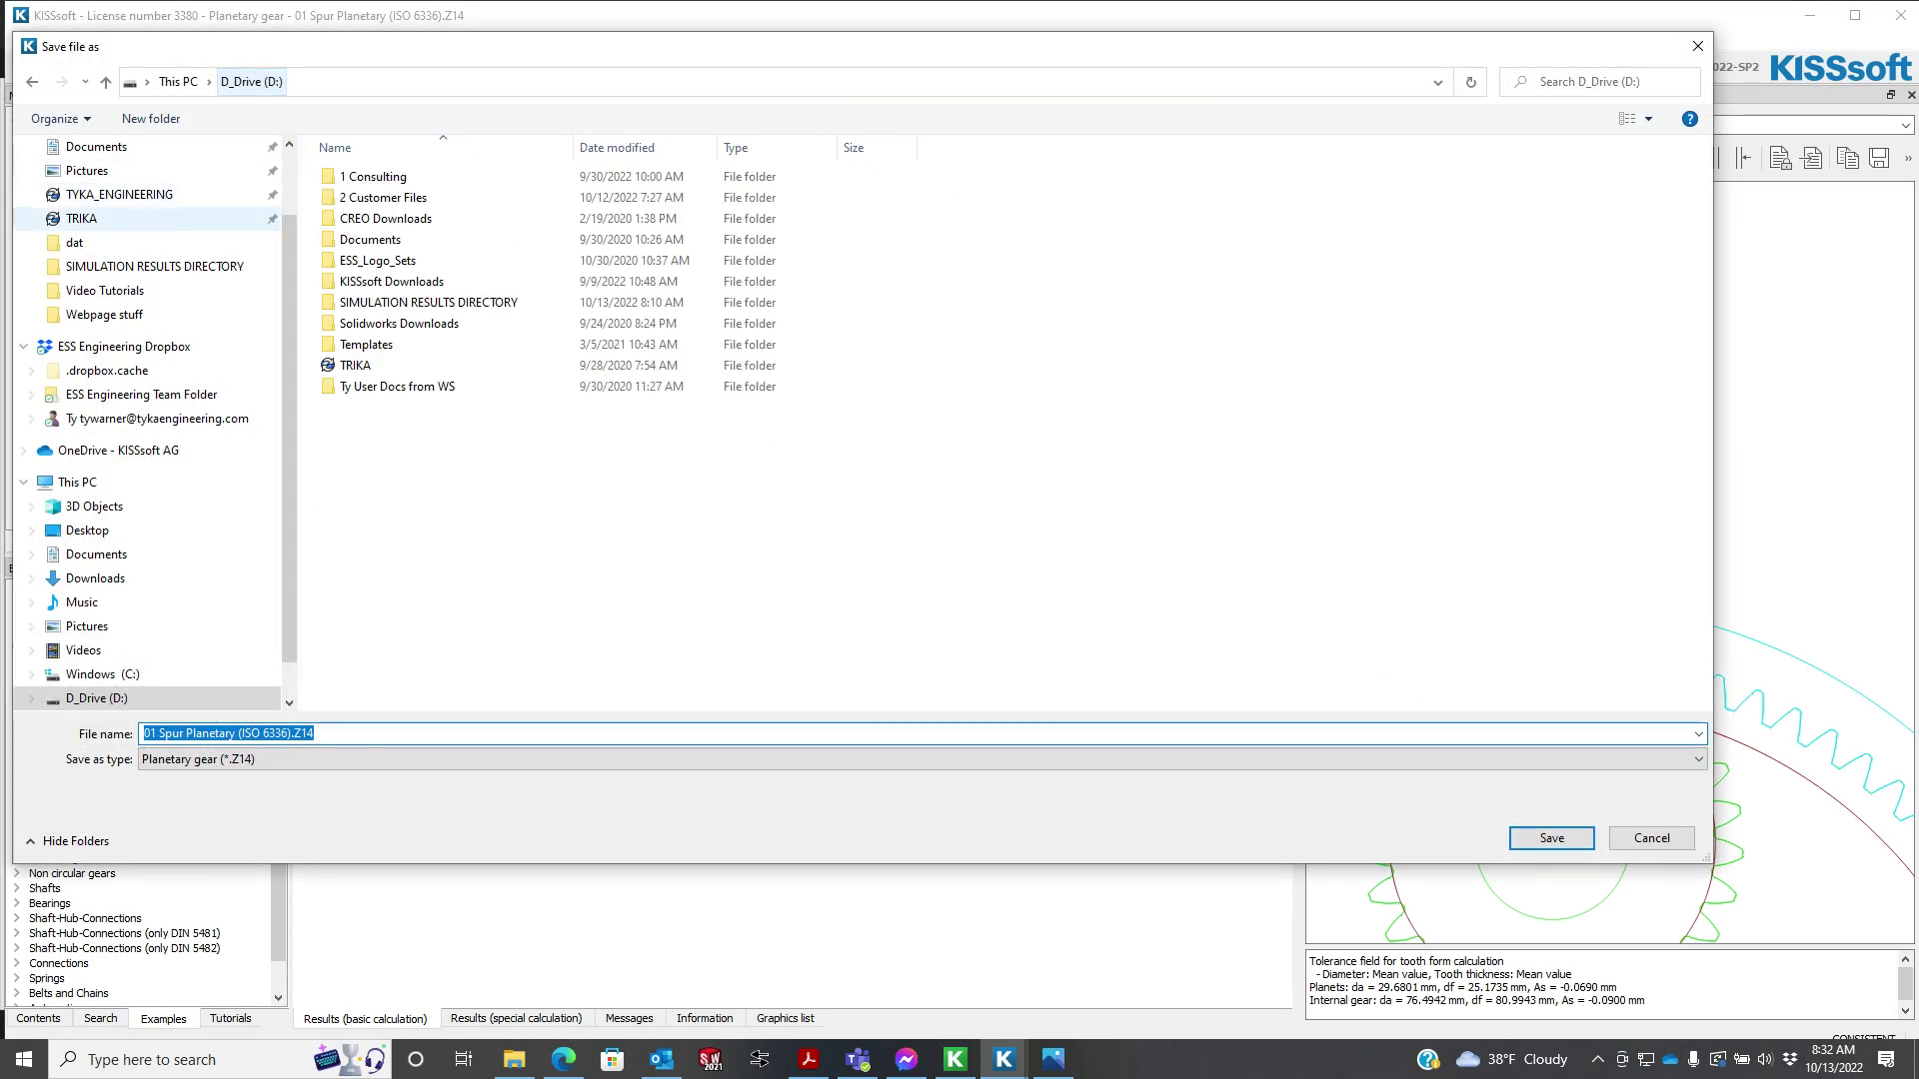
{"action": "double_click", "coordinate": [390, 303]}
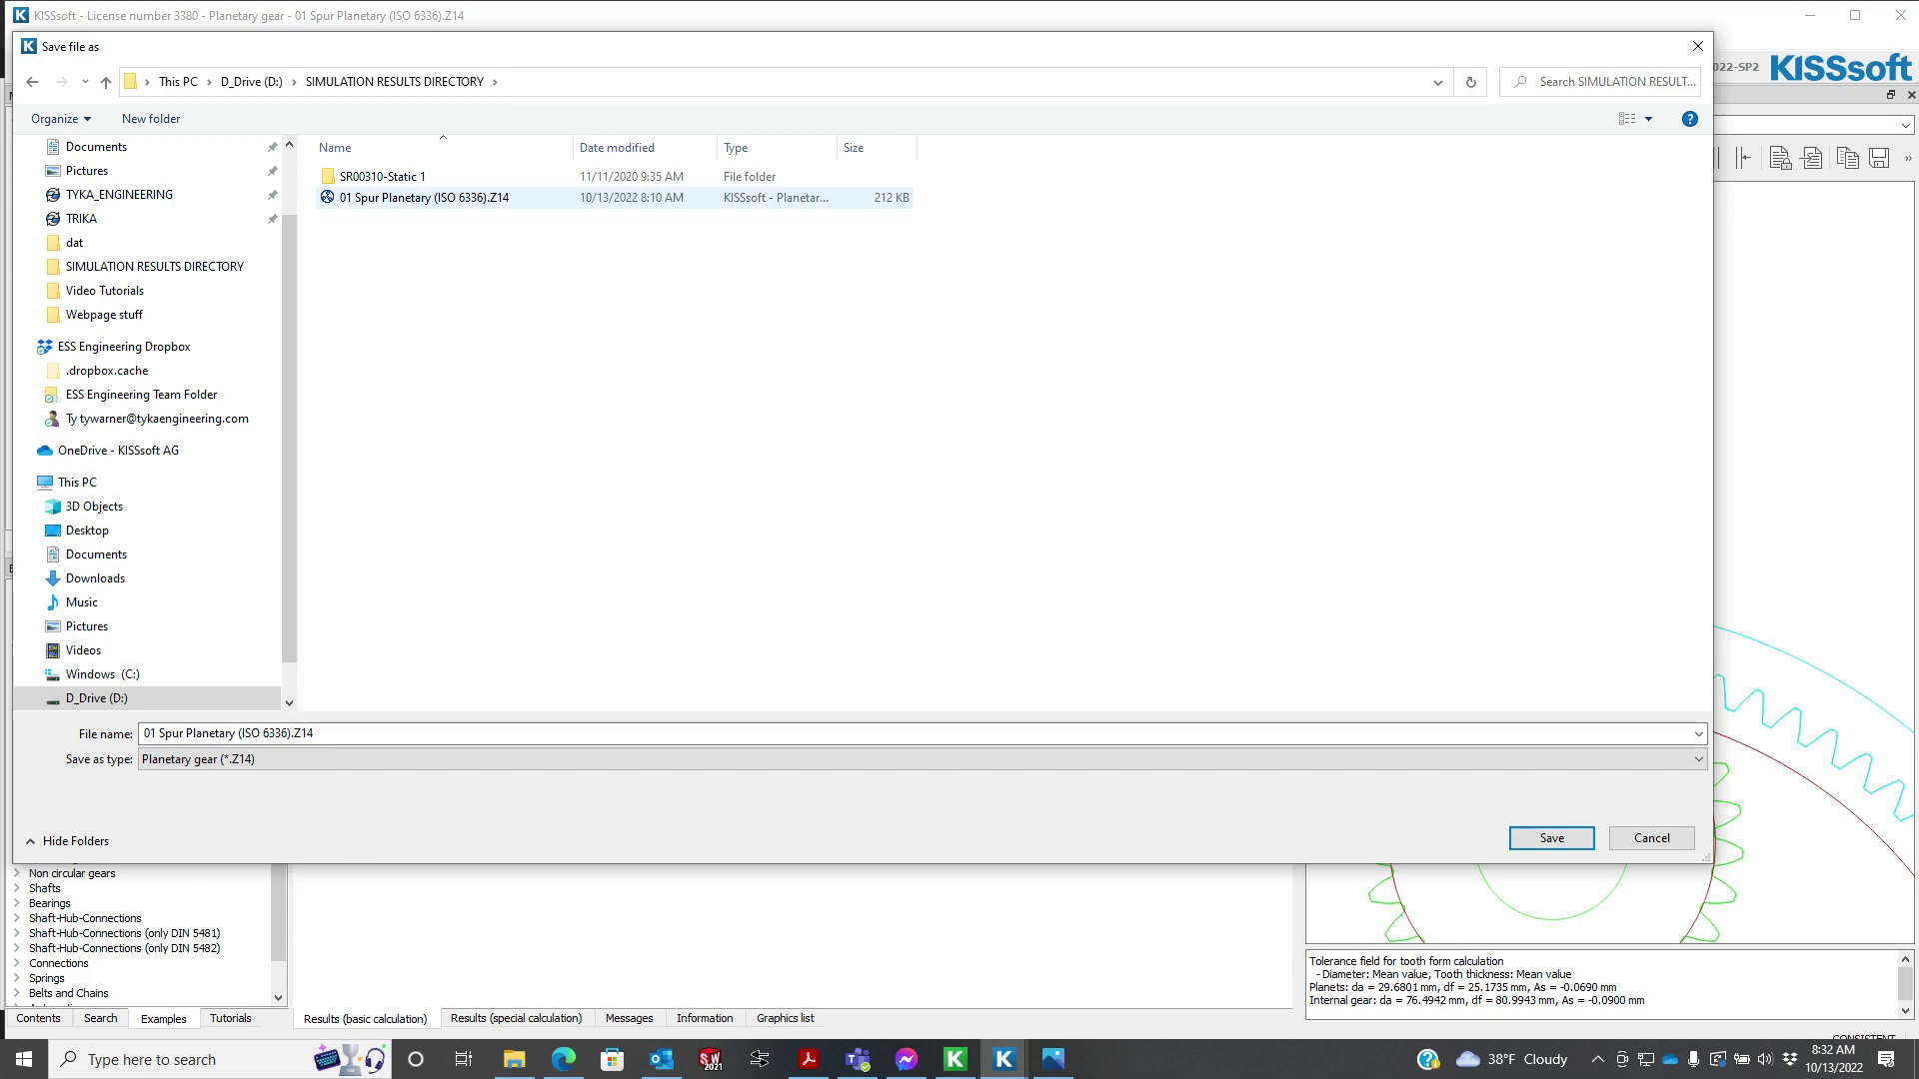
{"action": "left_click", "coordinate": [424, 198]}
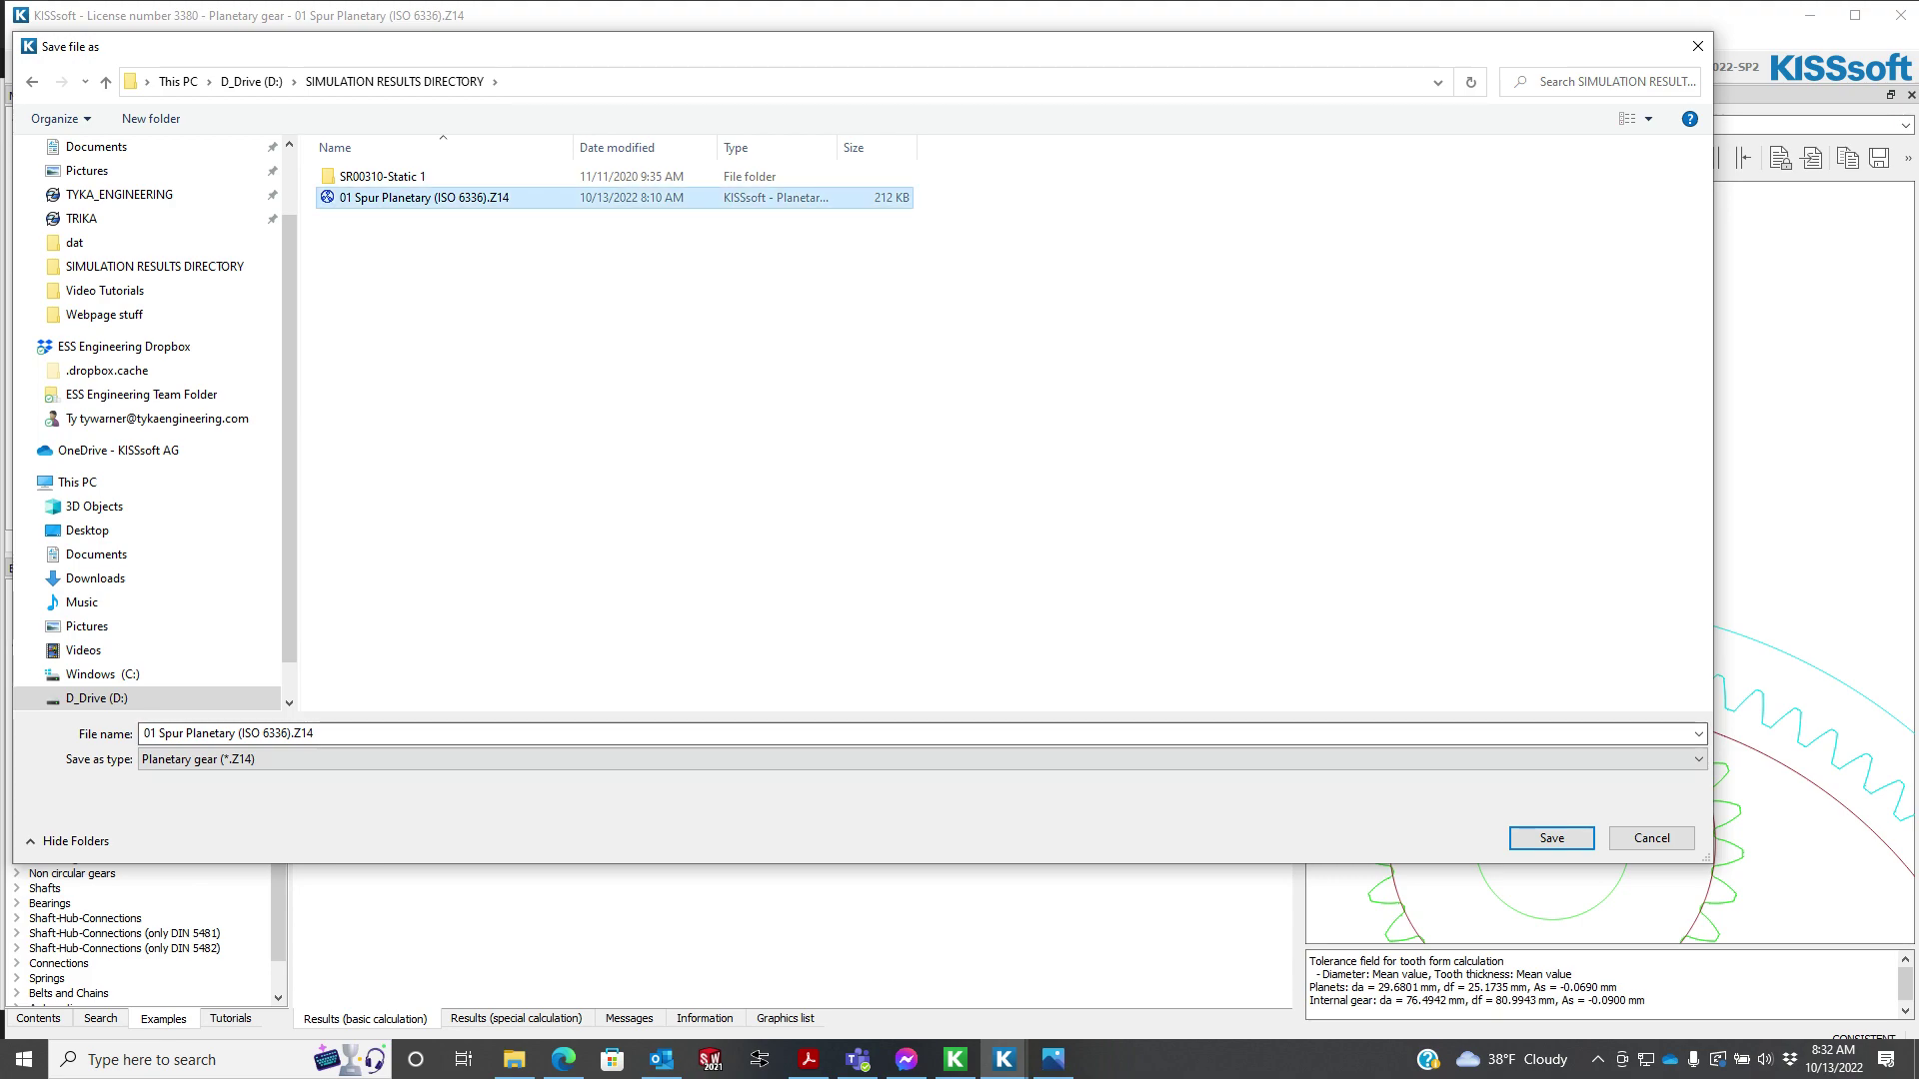
{"action": "left_click", "coordinate": [1551, 838]}
{"action": "left_click", "coordinate": [1005, 528]}
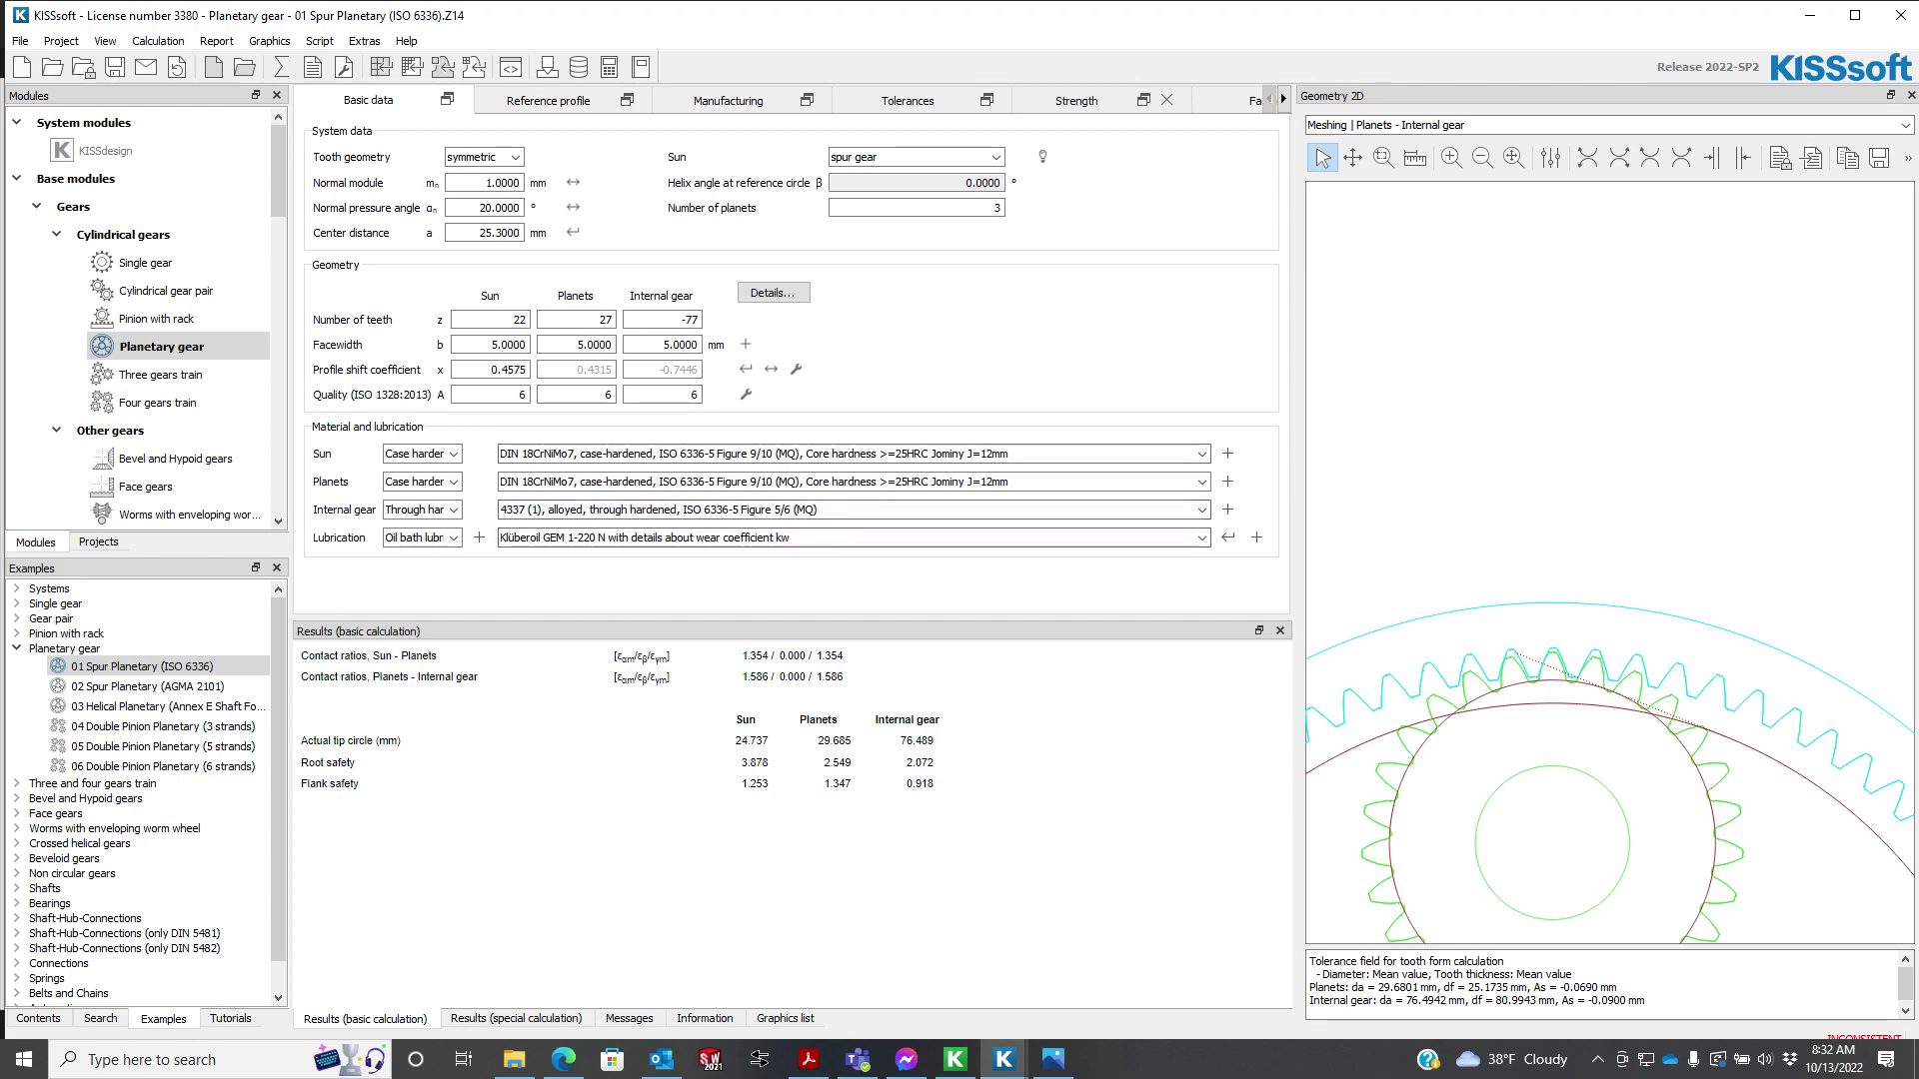
- Display the complete system's gear geometry in an enlarged 3D view, rerunning the calculation to generate the model
{"action": "scroll", "coordinate": [1524, 697], "scroll_direction": "down", "scroll_amount": 3}
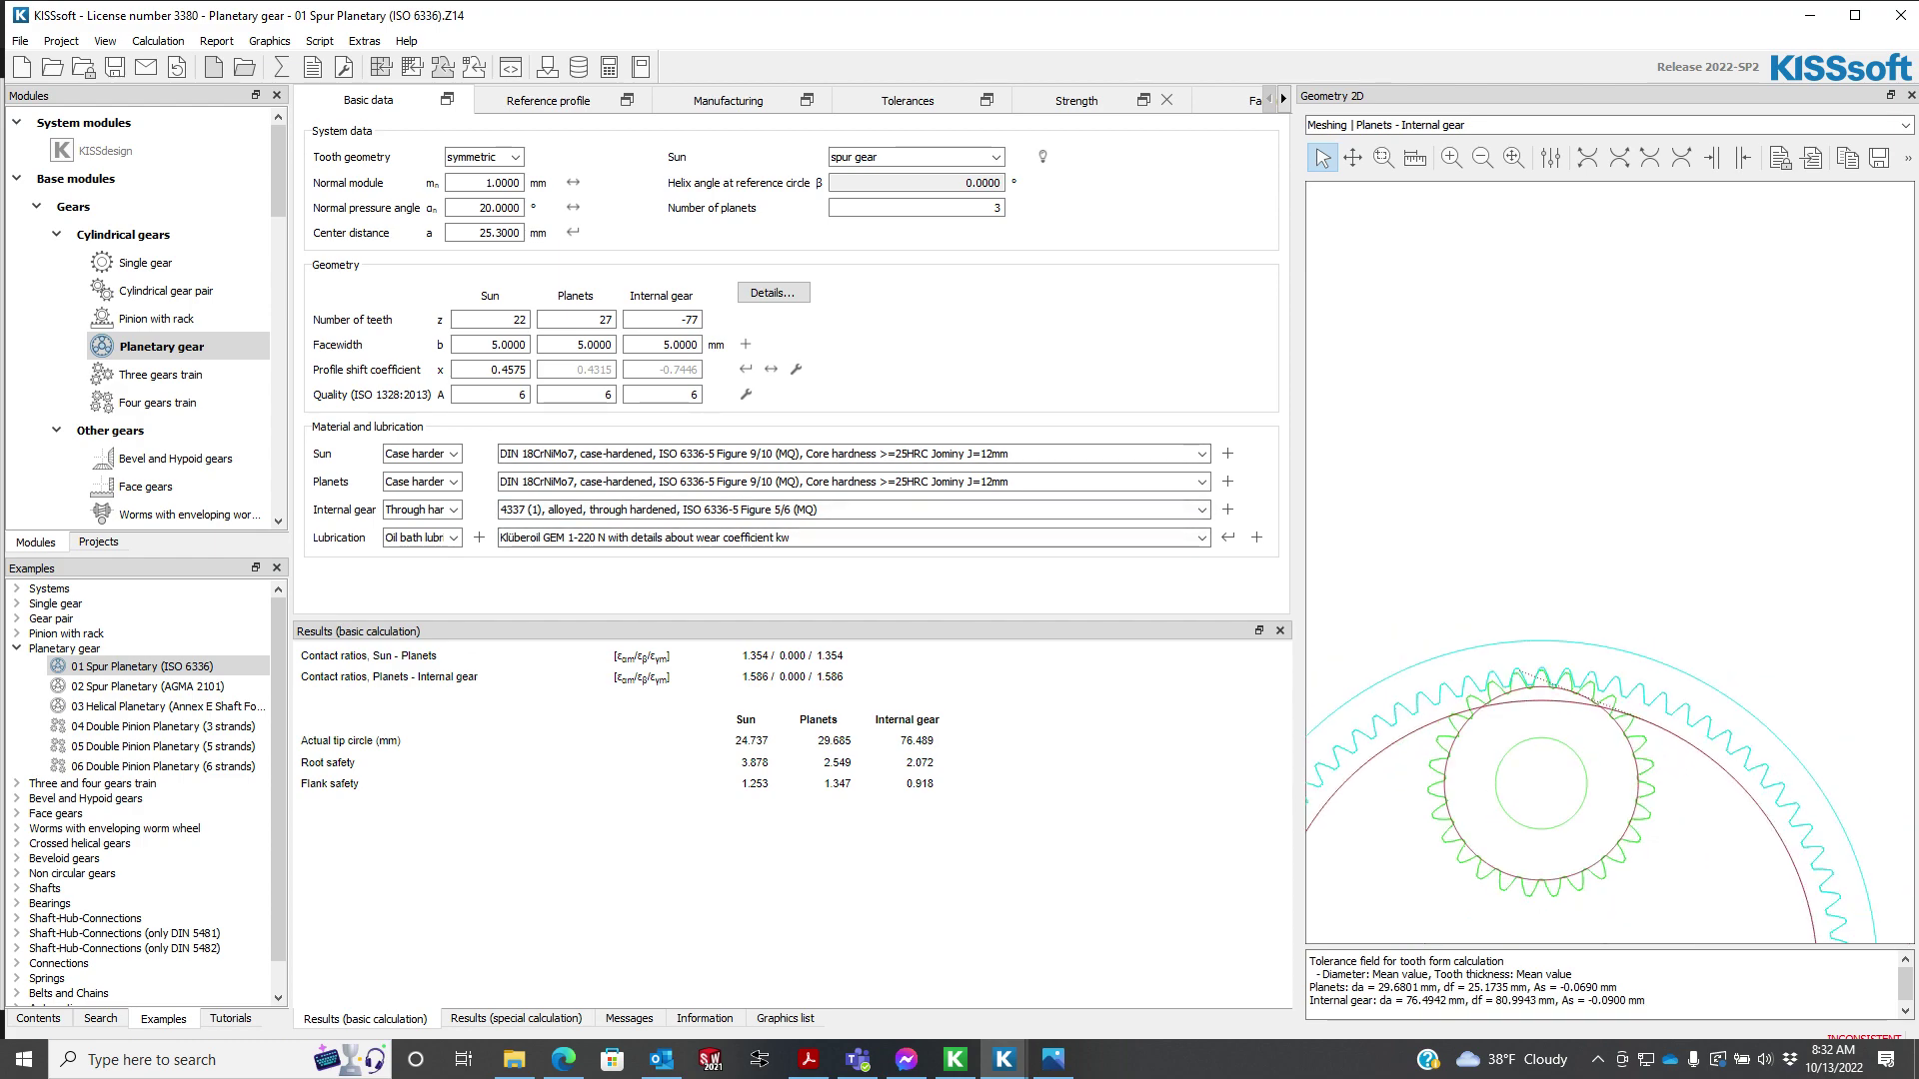
{"action": "left_click", "coordinate": [269, 41]}
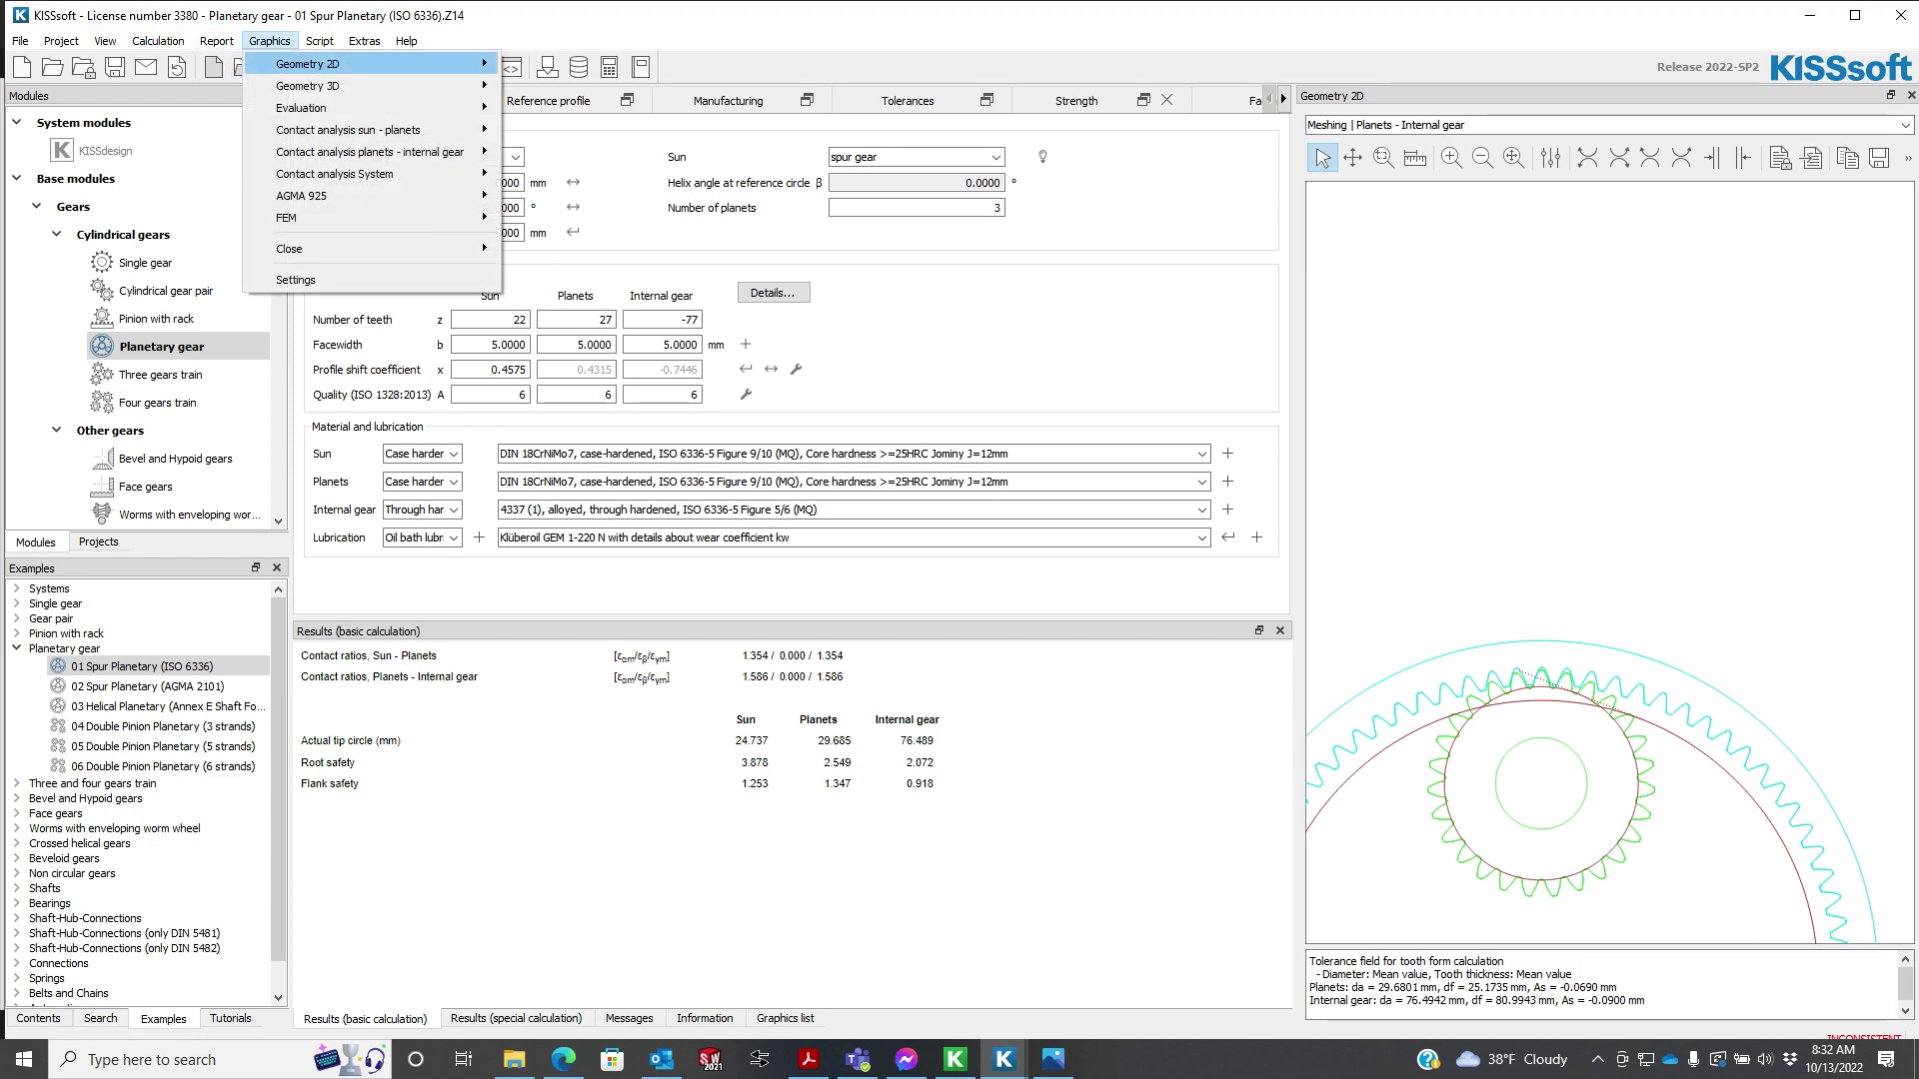
{"action": "mouse_move", "coordinate": [300, 86]}
{"action": "mouse_move", "coordinate": [564, 86]}
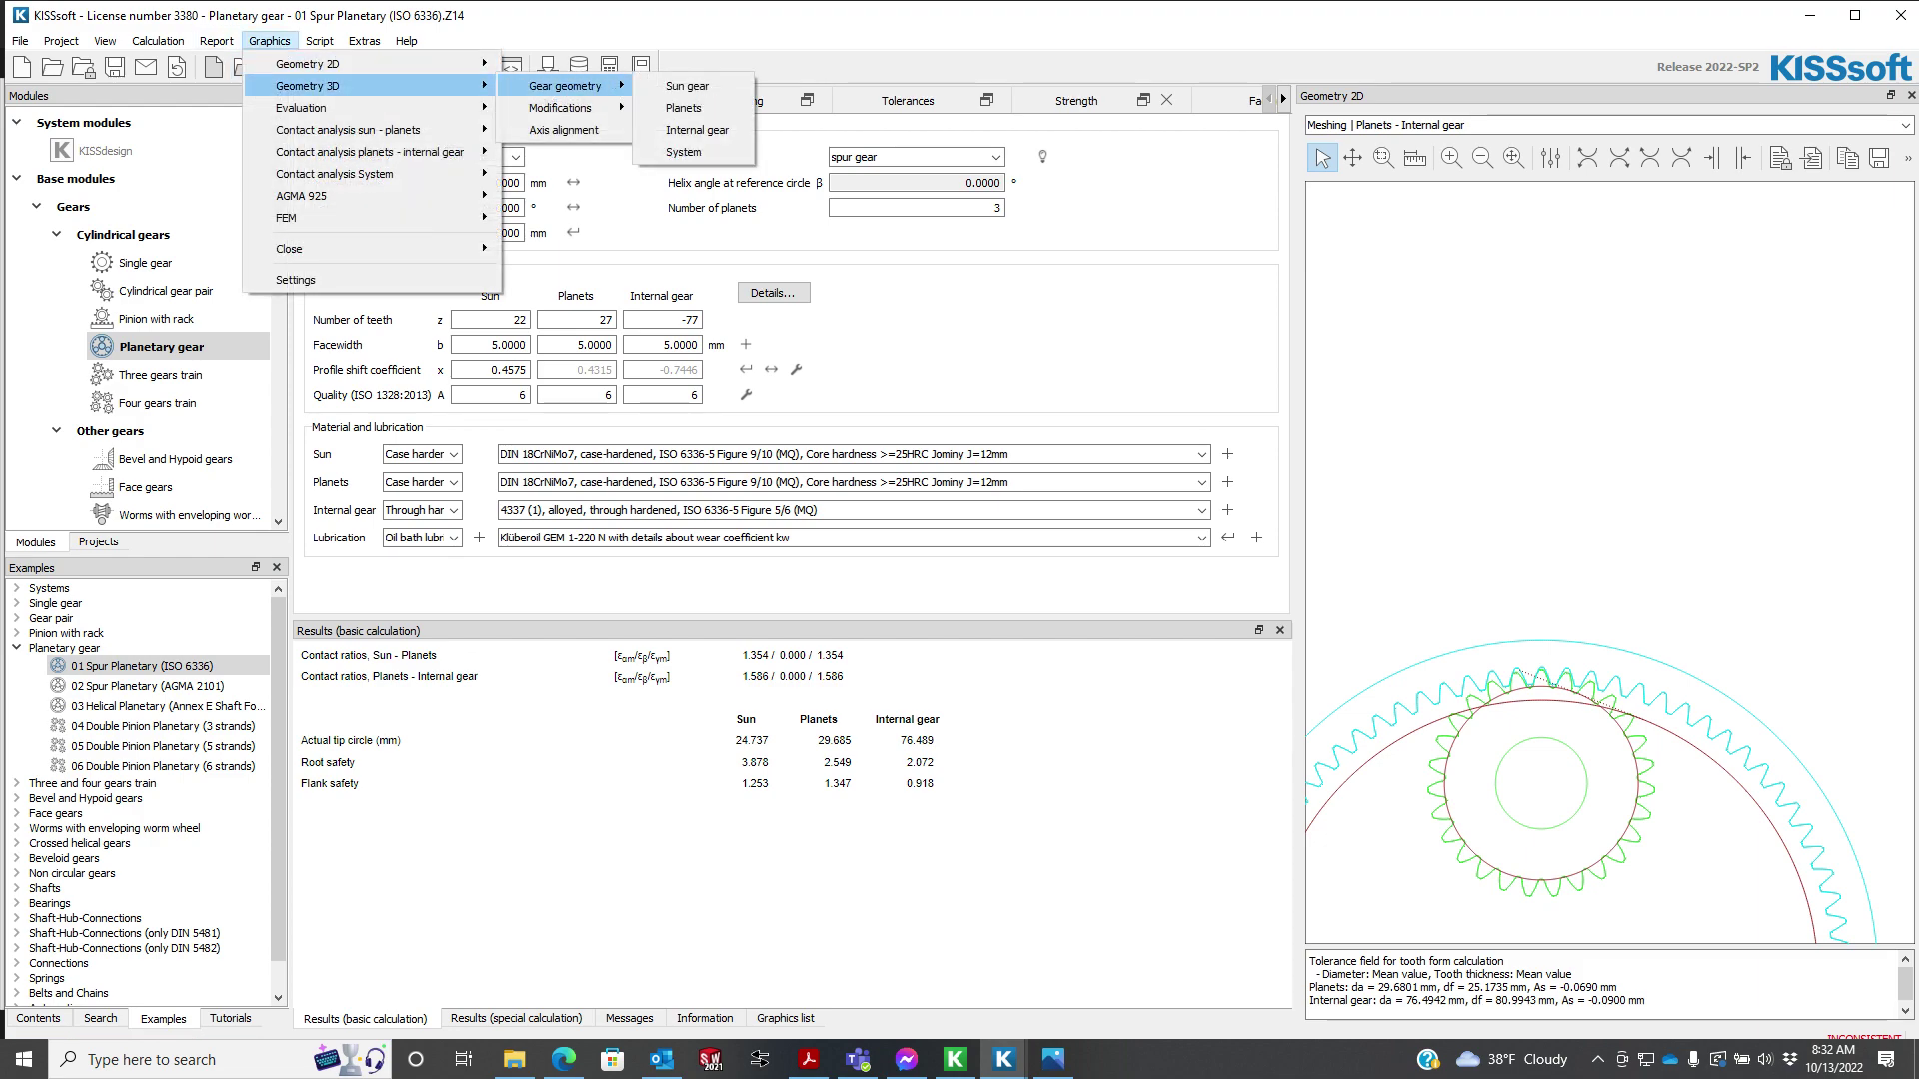
{"action": "left_click", "coordinate": [683, 152]}
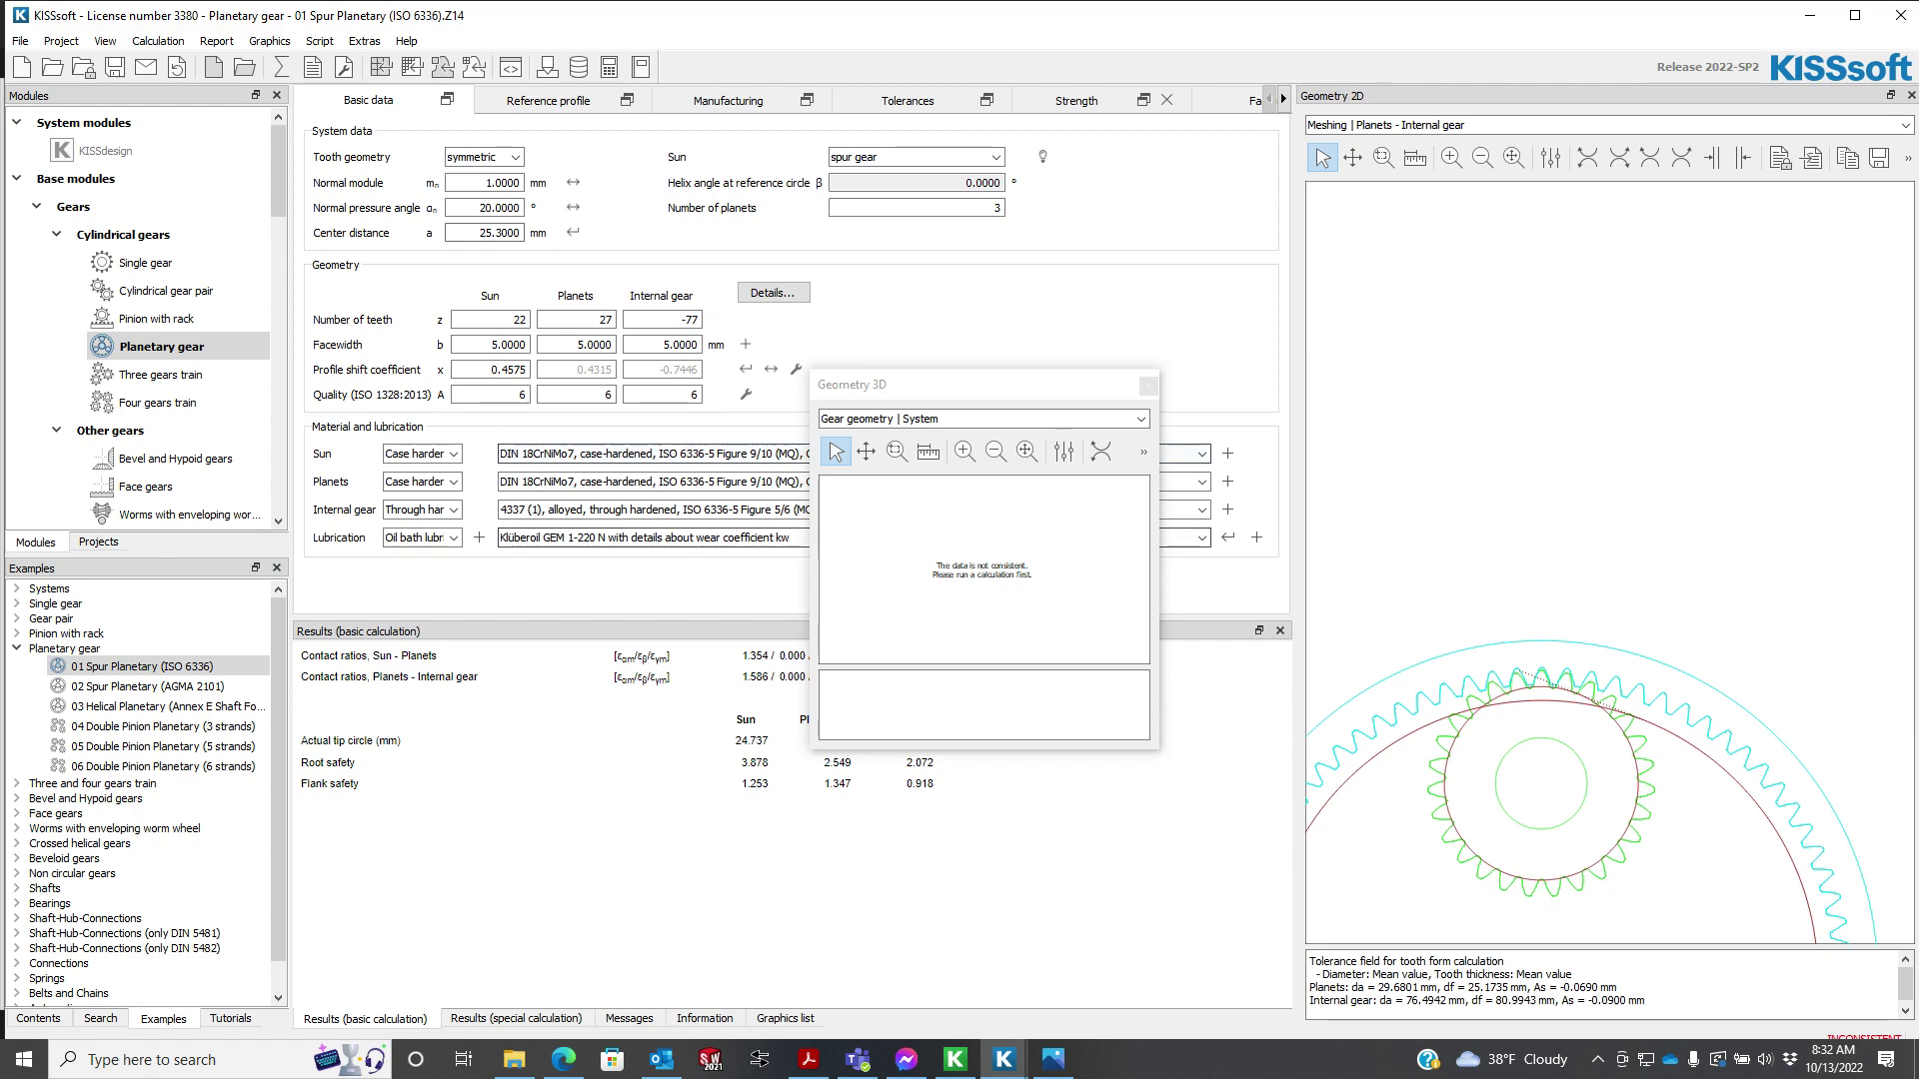
{"action": "left_click", "coordinate": [281, 67]}
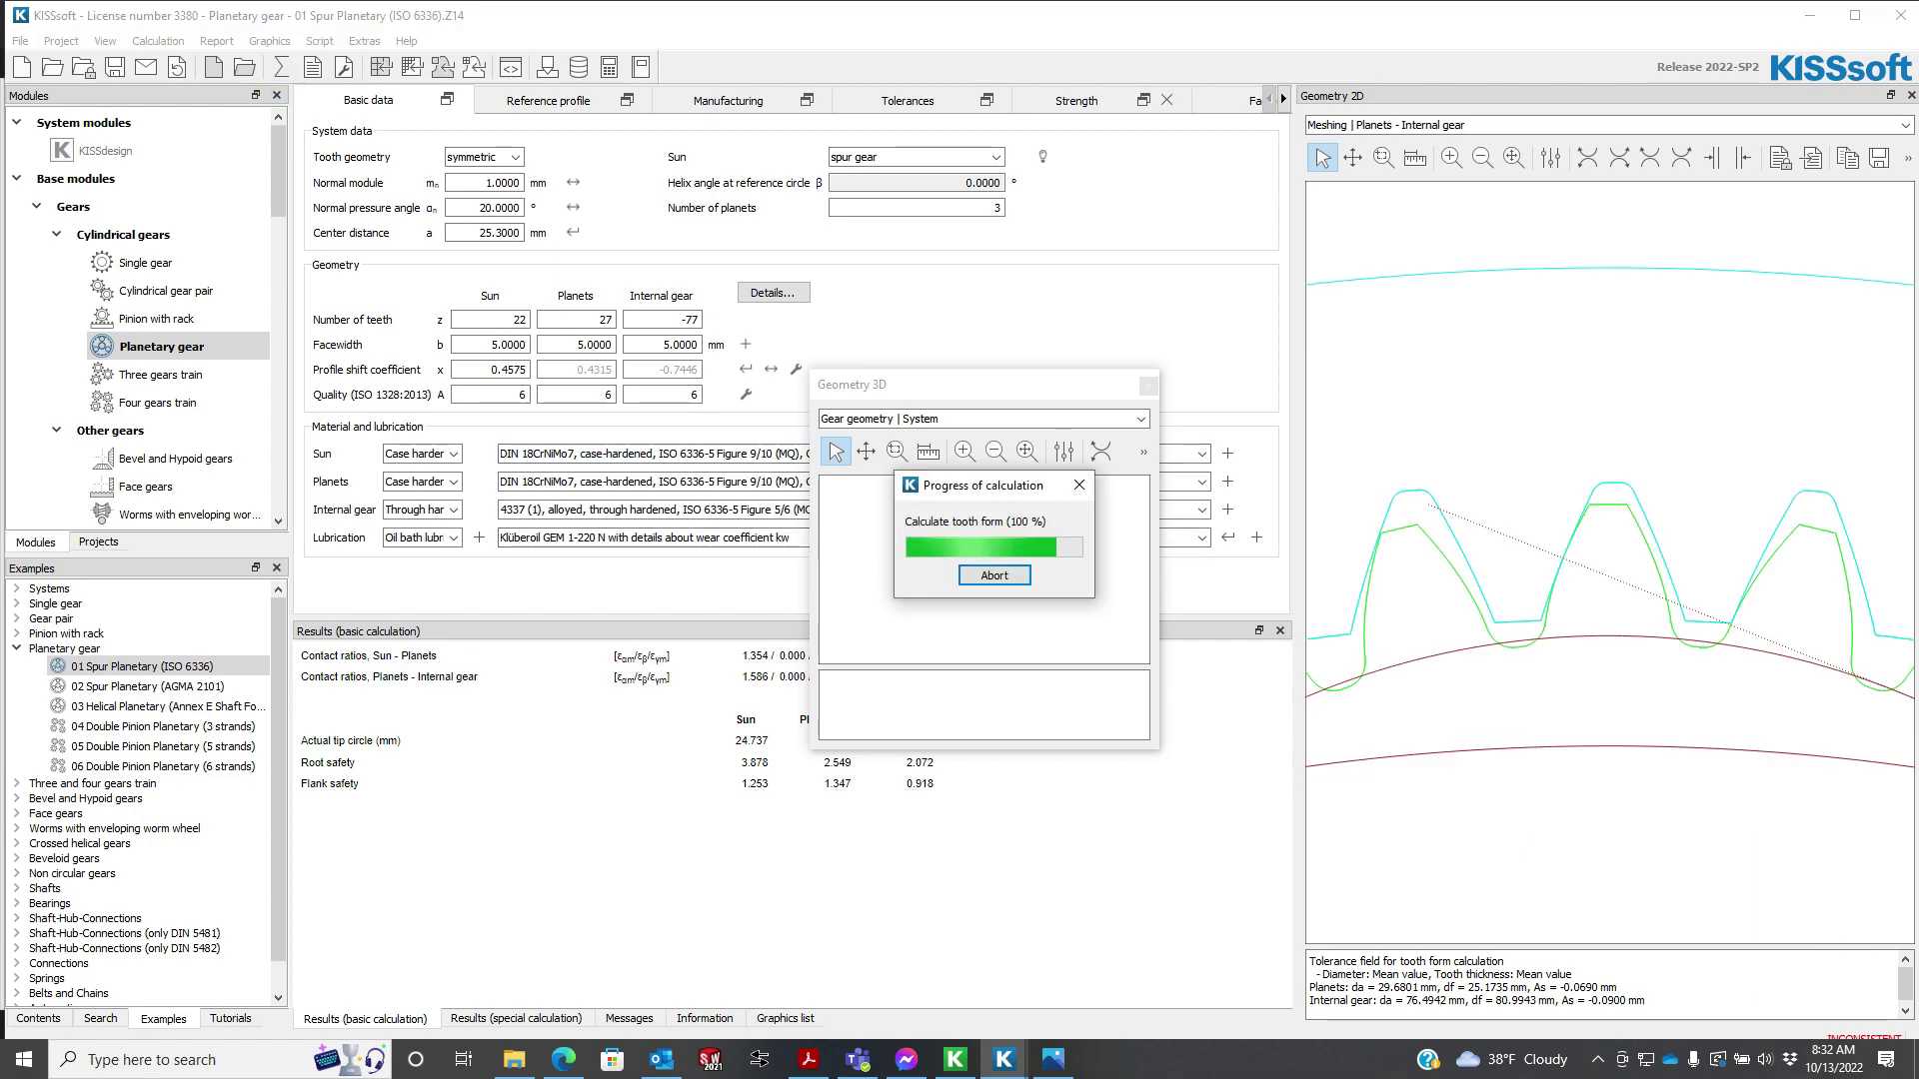
{"action": "left_click_drag", "start_coordinate": [811, 749], "coordinate": [247, 1070]}
{"action": "left_click_drag", "start_coordinate": [565, 904], "coordinate": [662, 850]}
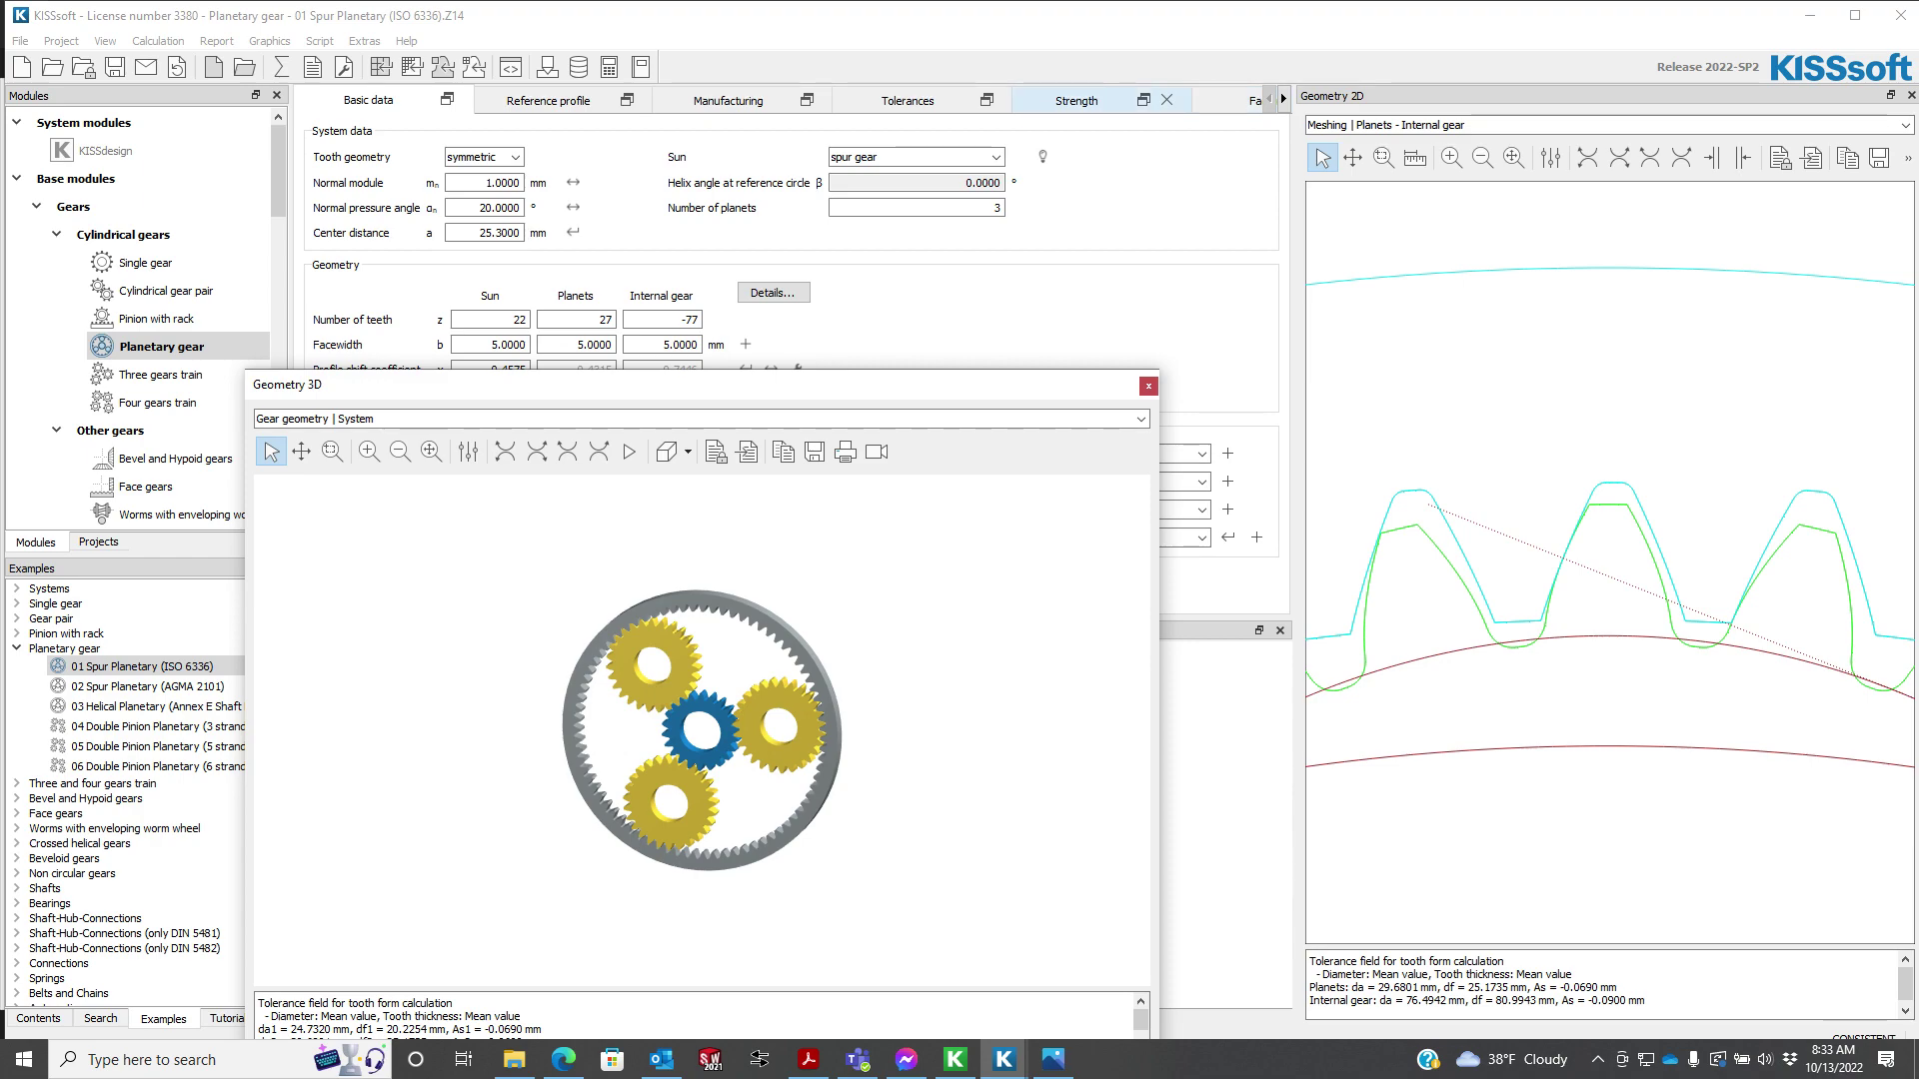
- Check the additional speed definition for the planet carrier and internal gear in the strength rating, and accept it
{"action": "left_click", "coordinate": [1076, 100]}
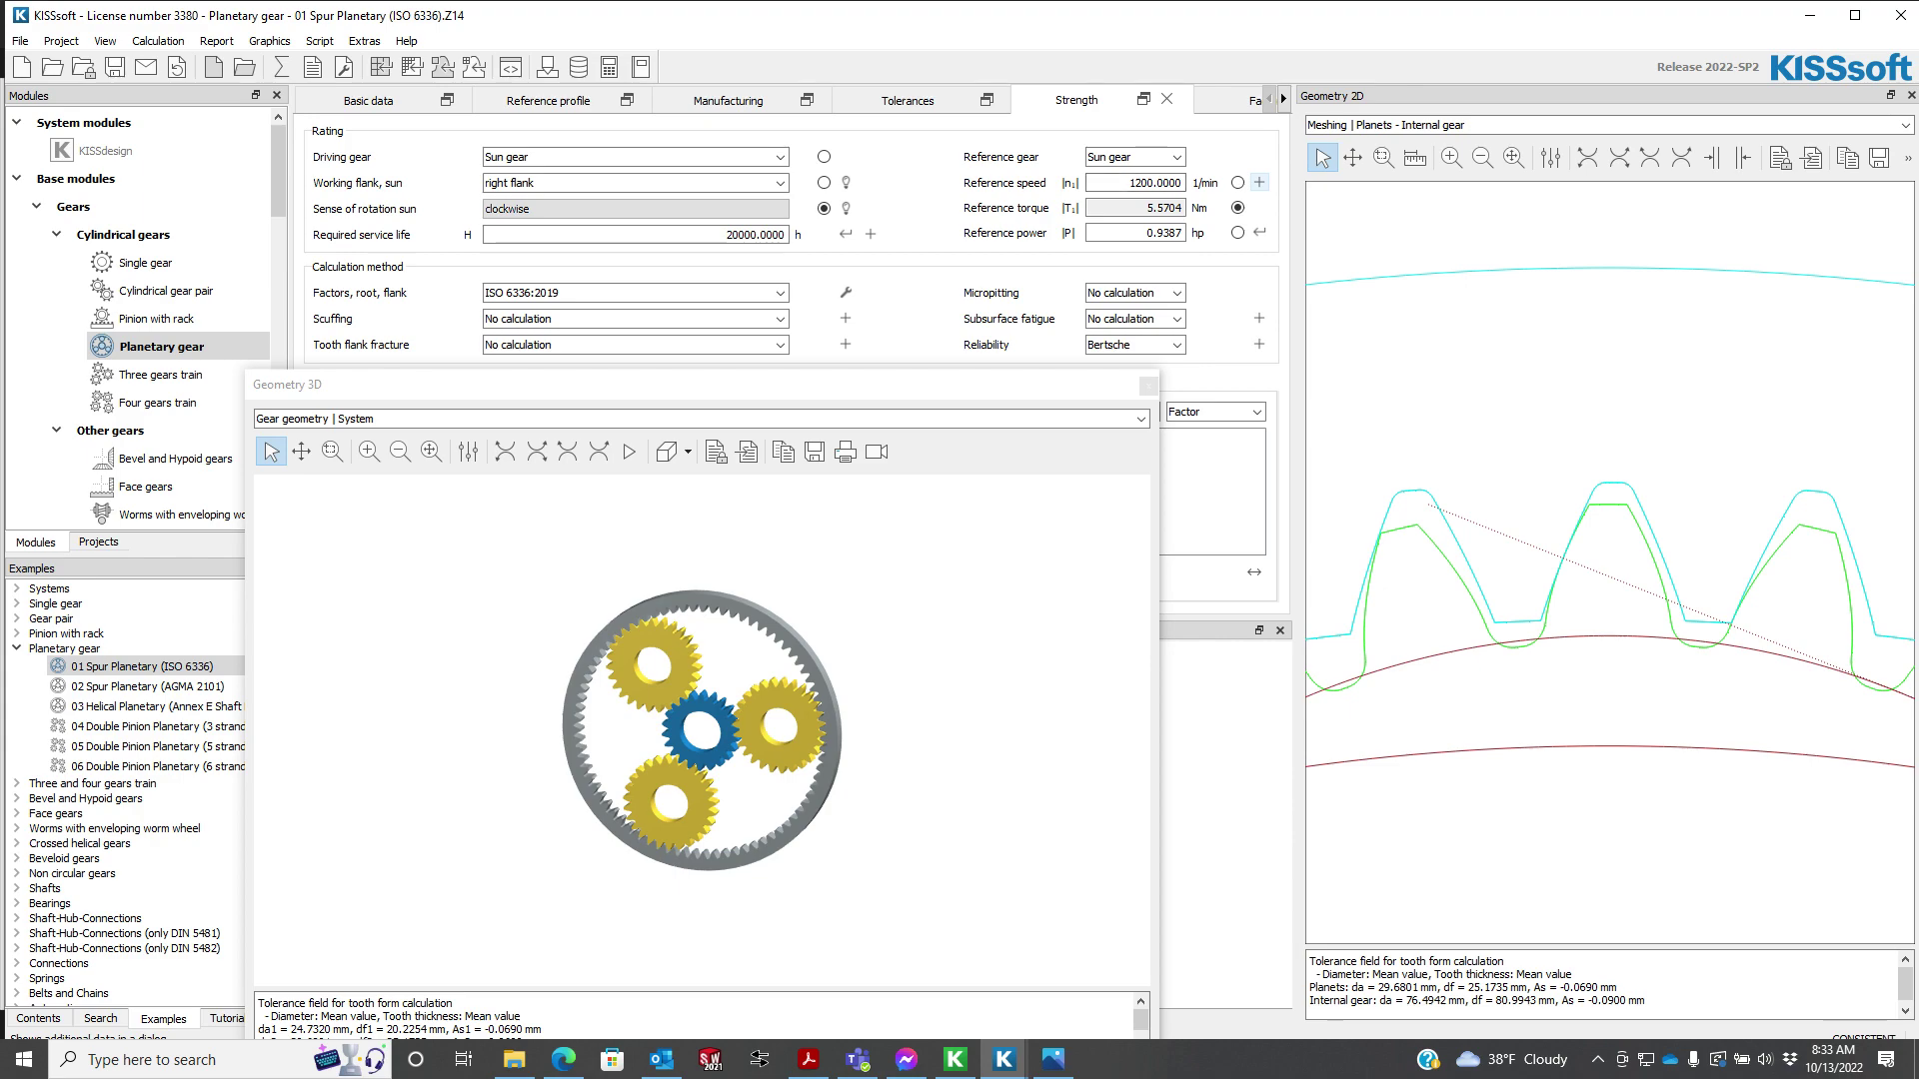
{"action": "left_click", "coordinate": [1259, 182]}
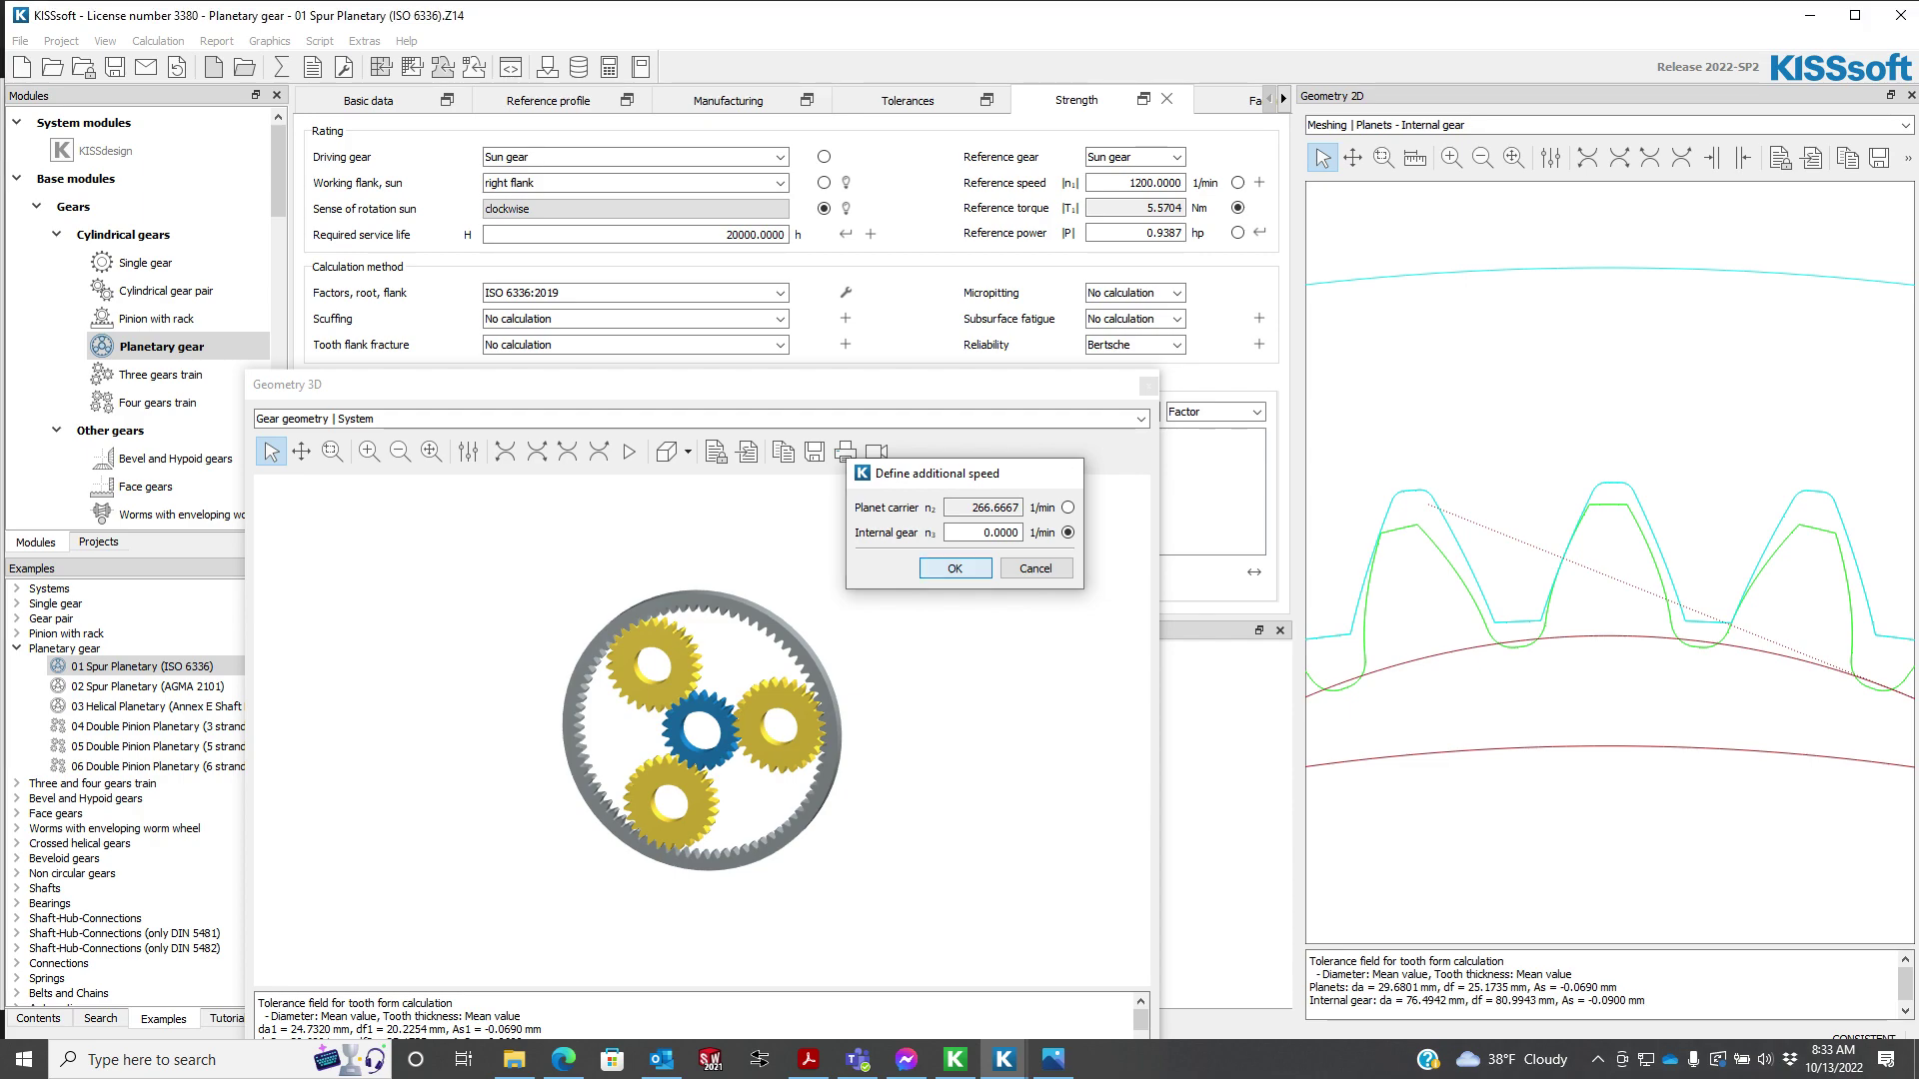
{"action": "key", "text": "Return"}
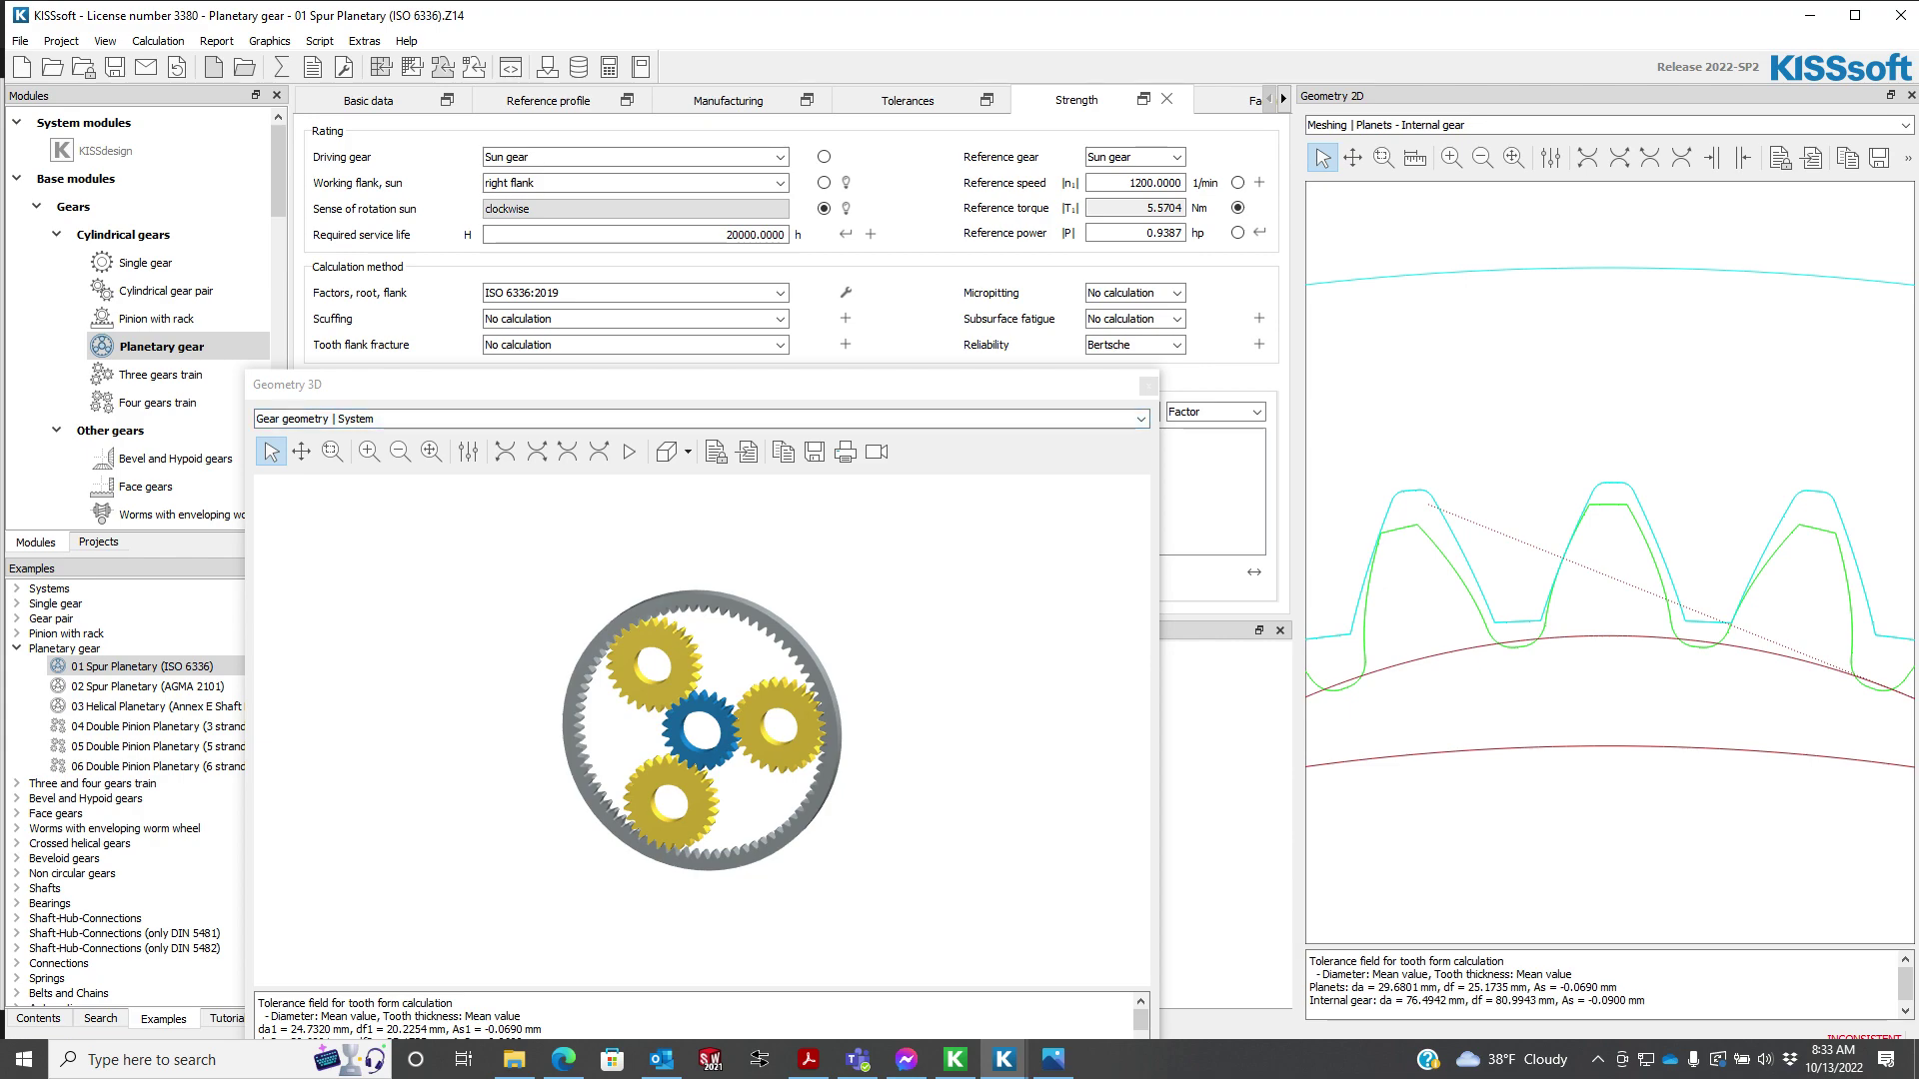
- Dock the 3D system geometry view beside the calculation inputs and close it
{"action": "left_click_drag", "start_coordinate": [536, 385], "coordinate": [1460, 310]}
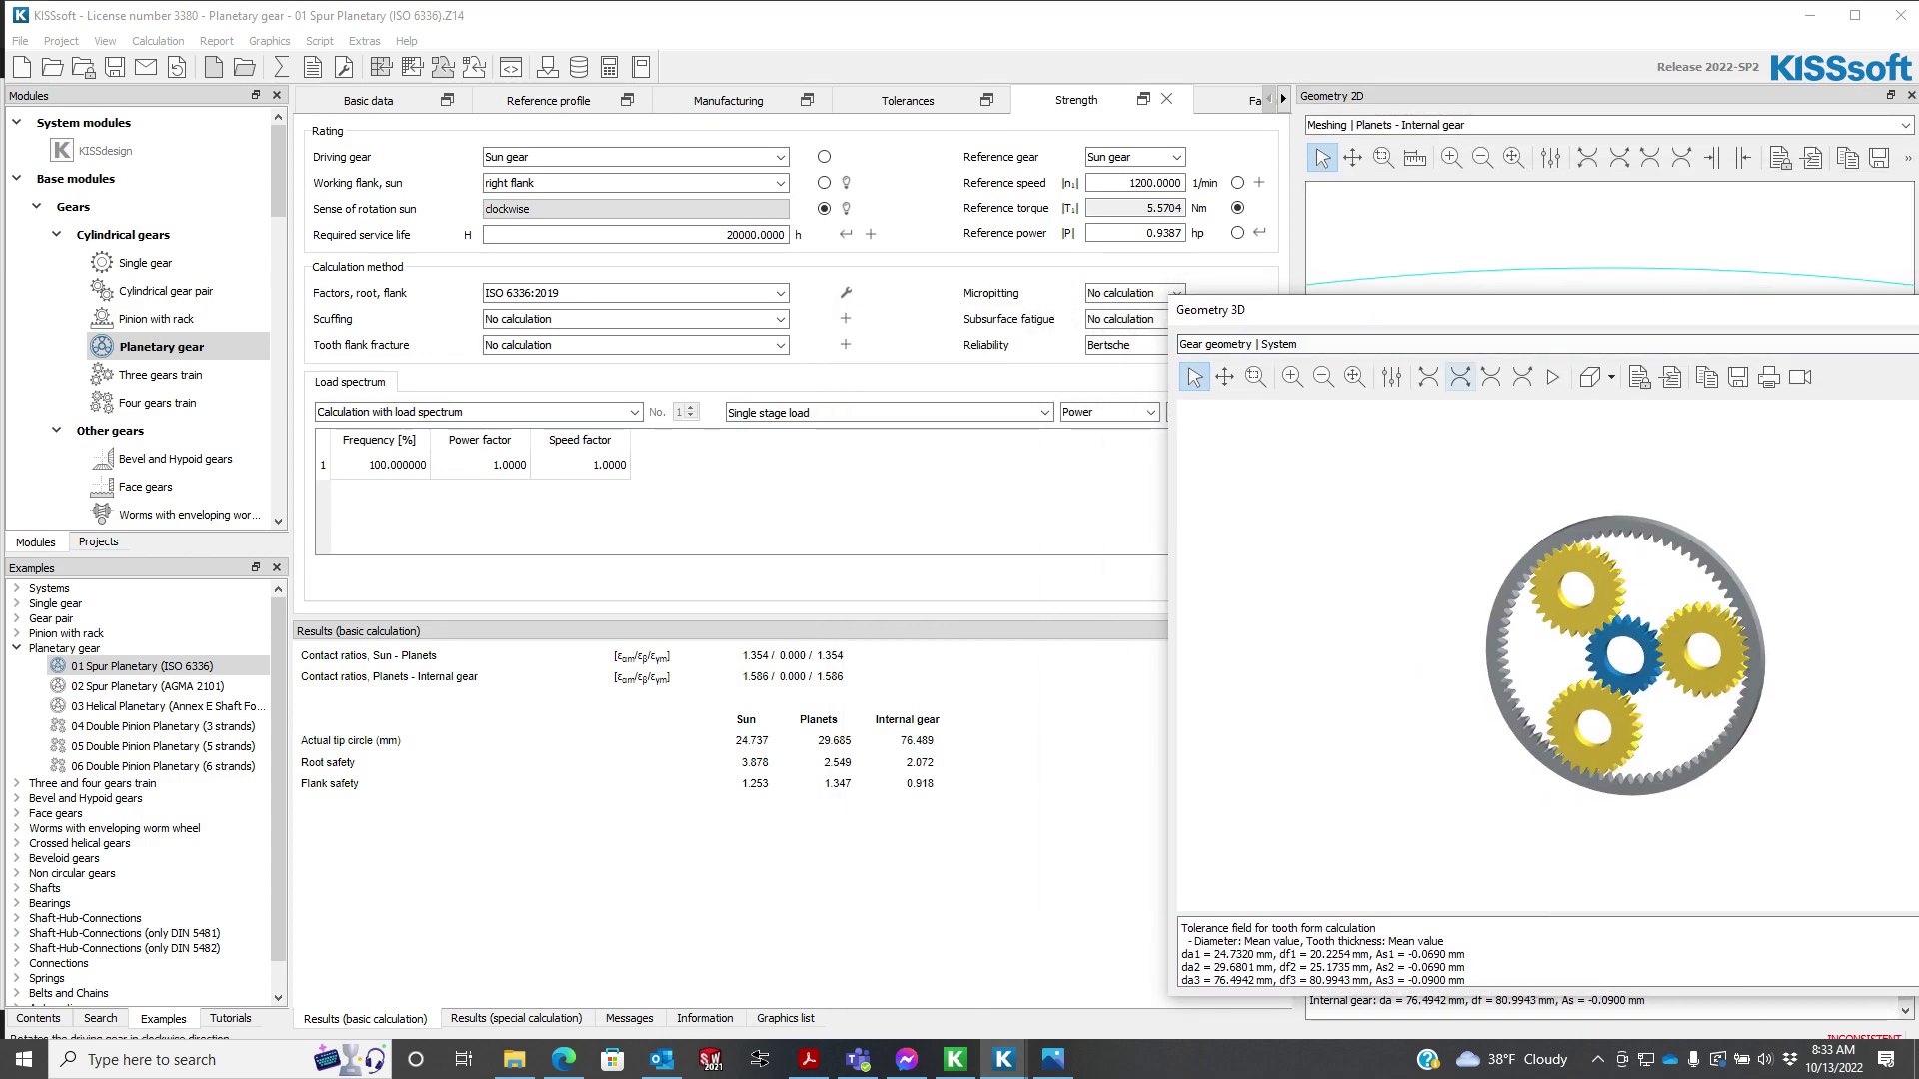
{"action": "double_click", "coordinate": [1460, 310]}
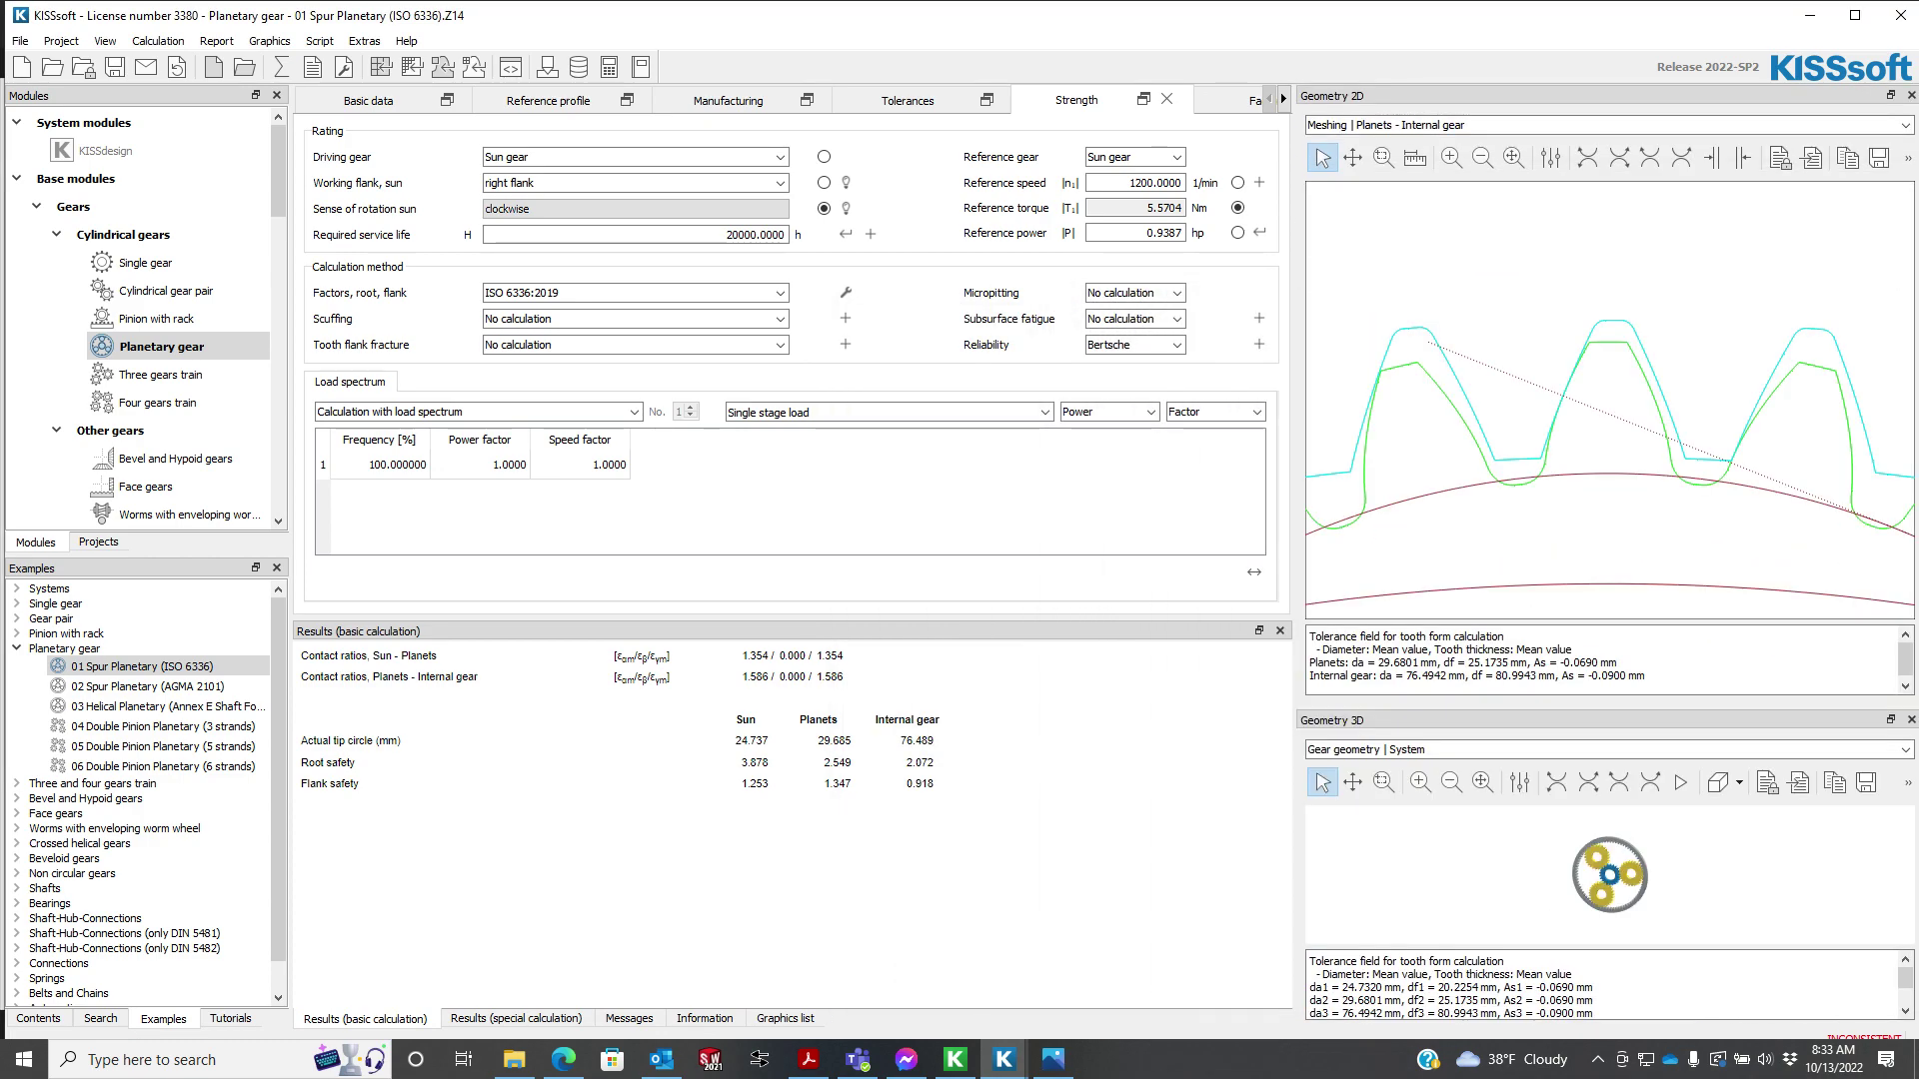
{"action": "left_click", "coordinate": [1911, 720]}
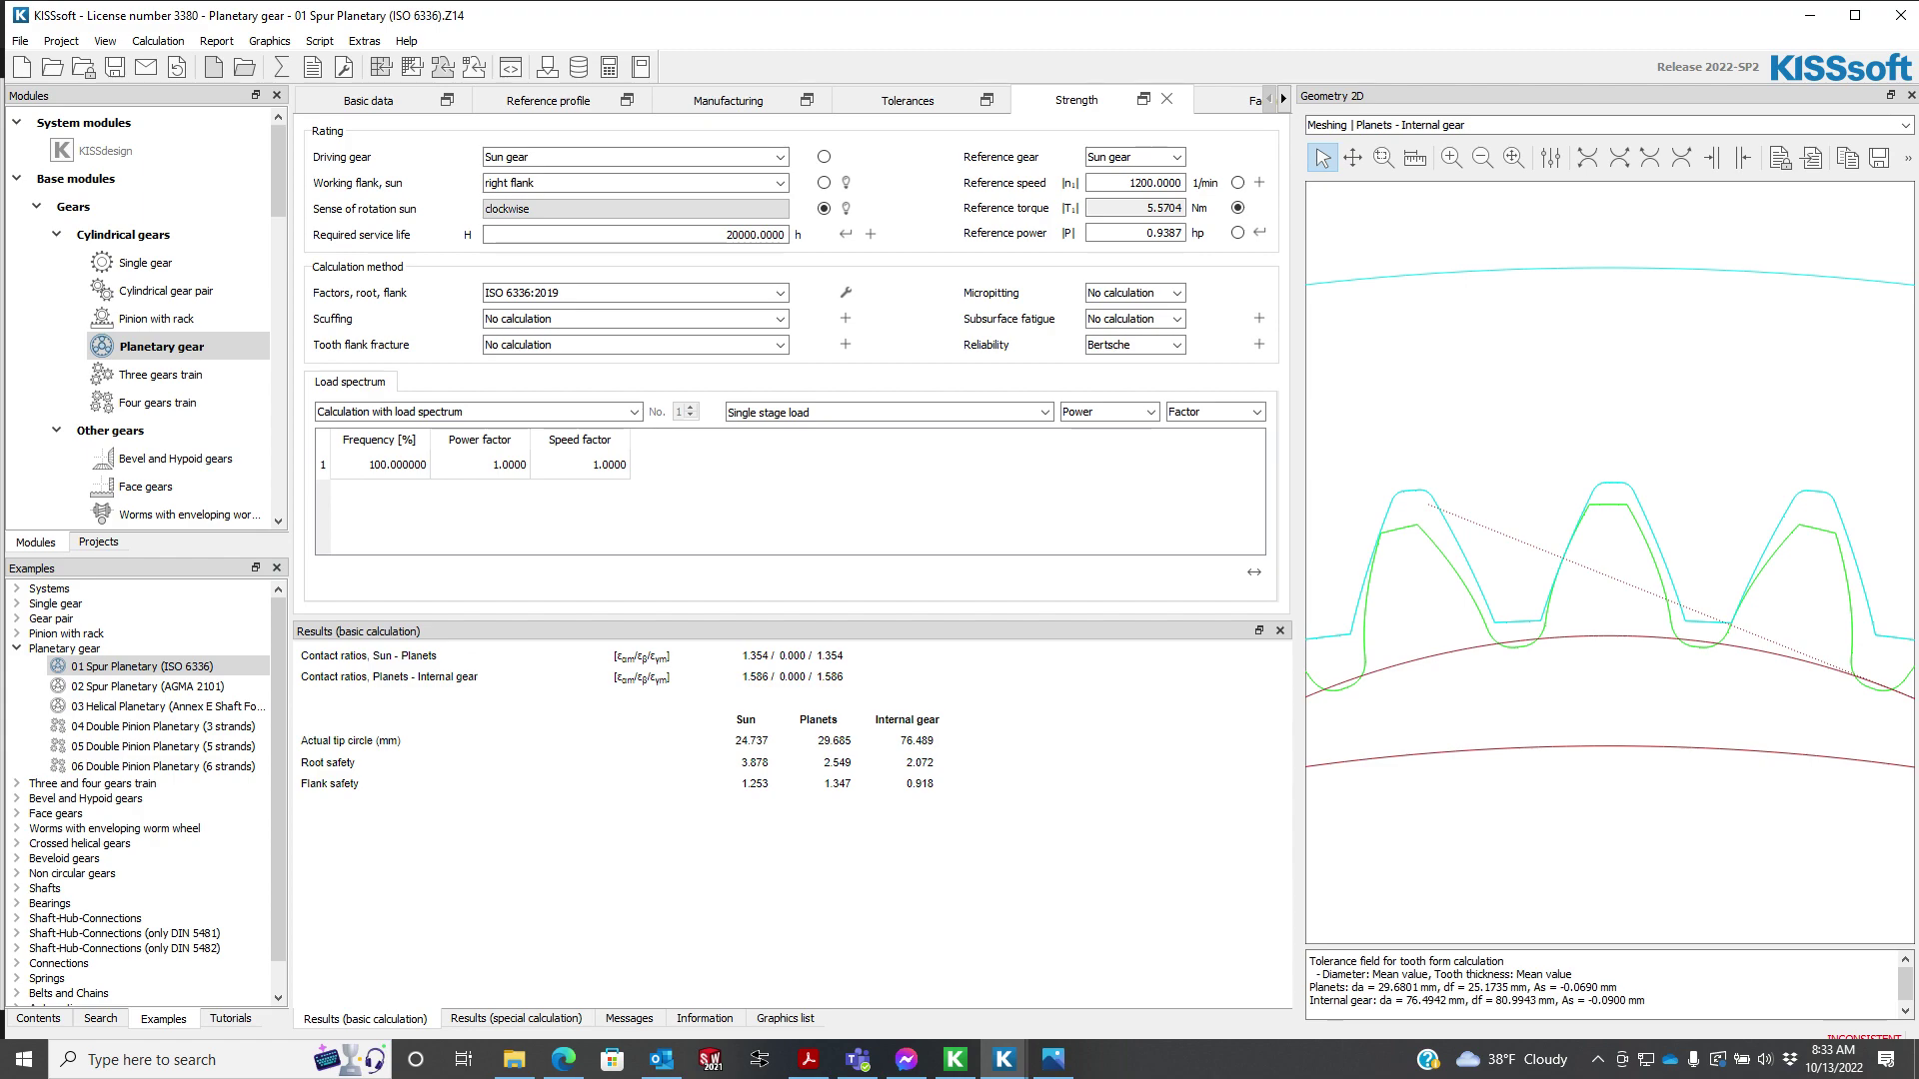
- Switch to the untitled shaft calculation, add the module list beside the element tree, and enlarge the shaft drawing area
{"action": "mouse_move", "coordinate": [1003, 1058]}
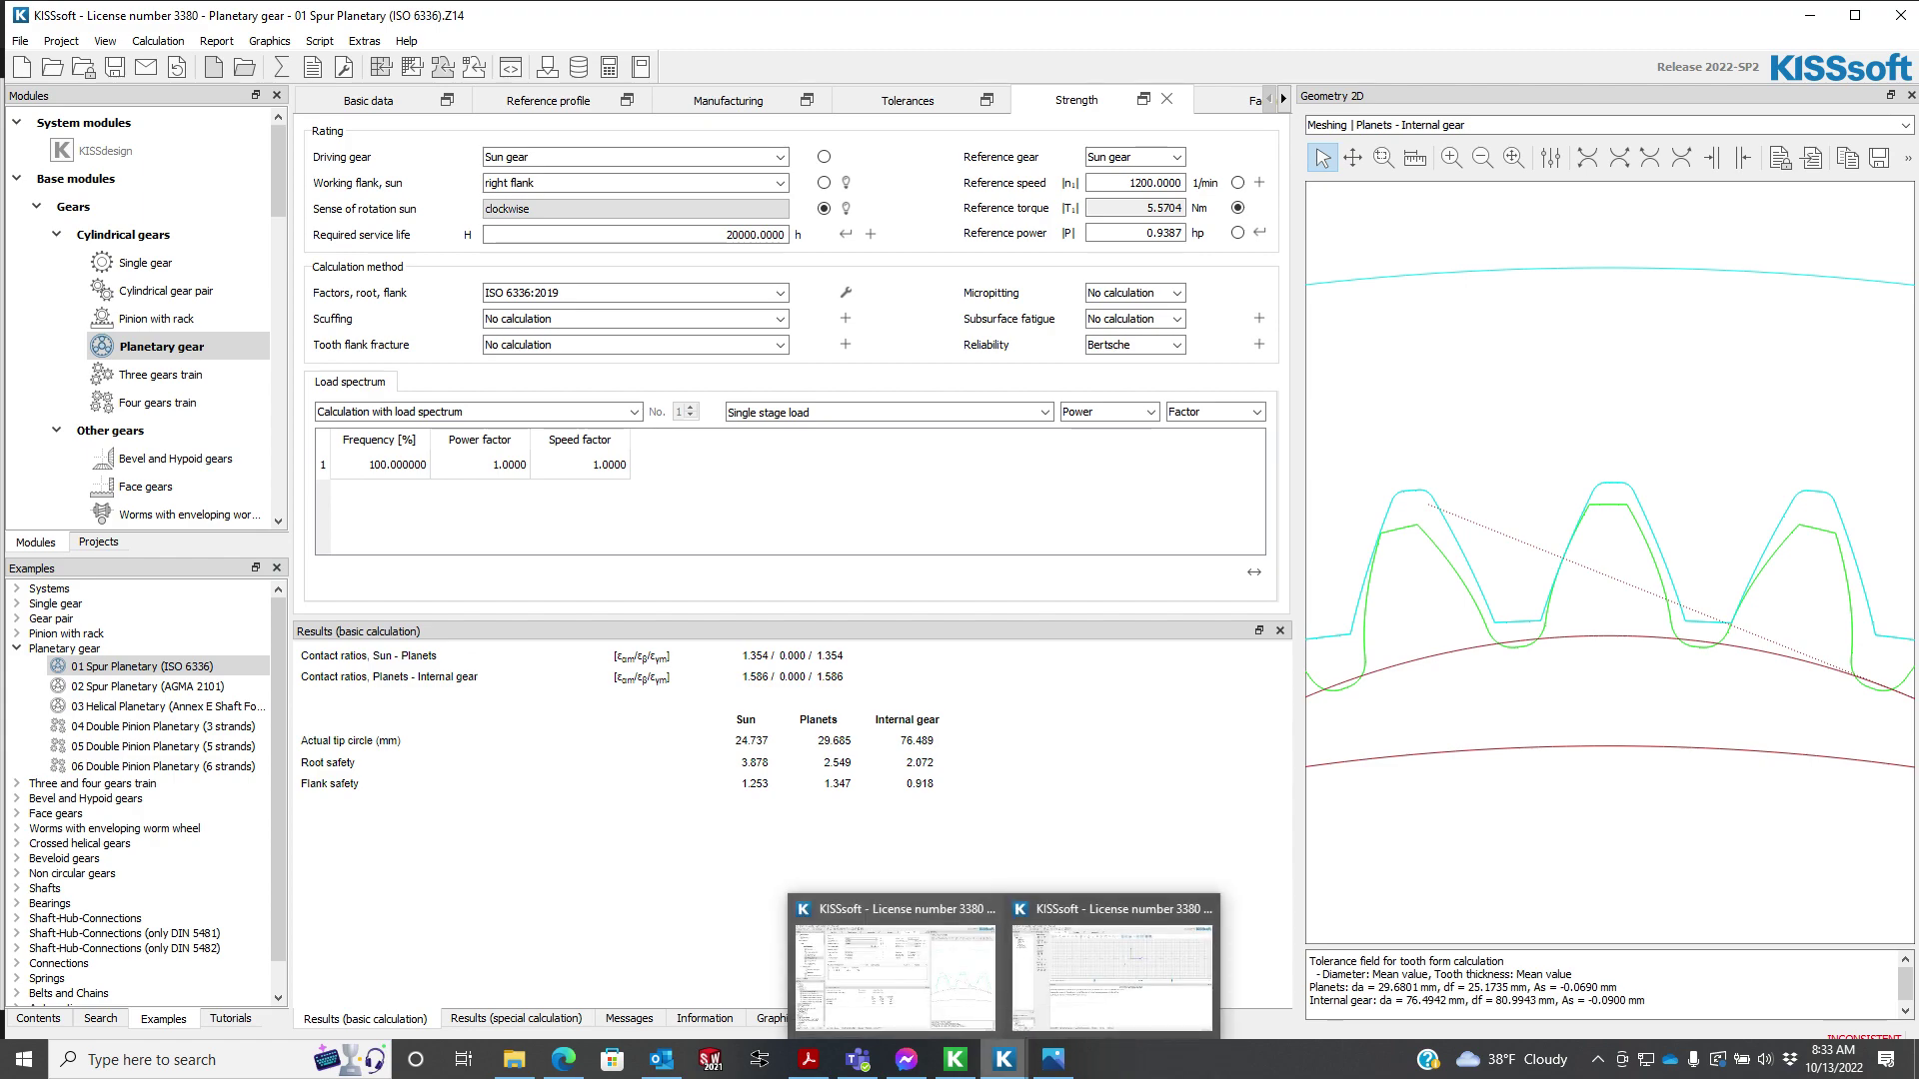
{"action": "left_click", "coordinate": [1109, 961]}
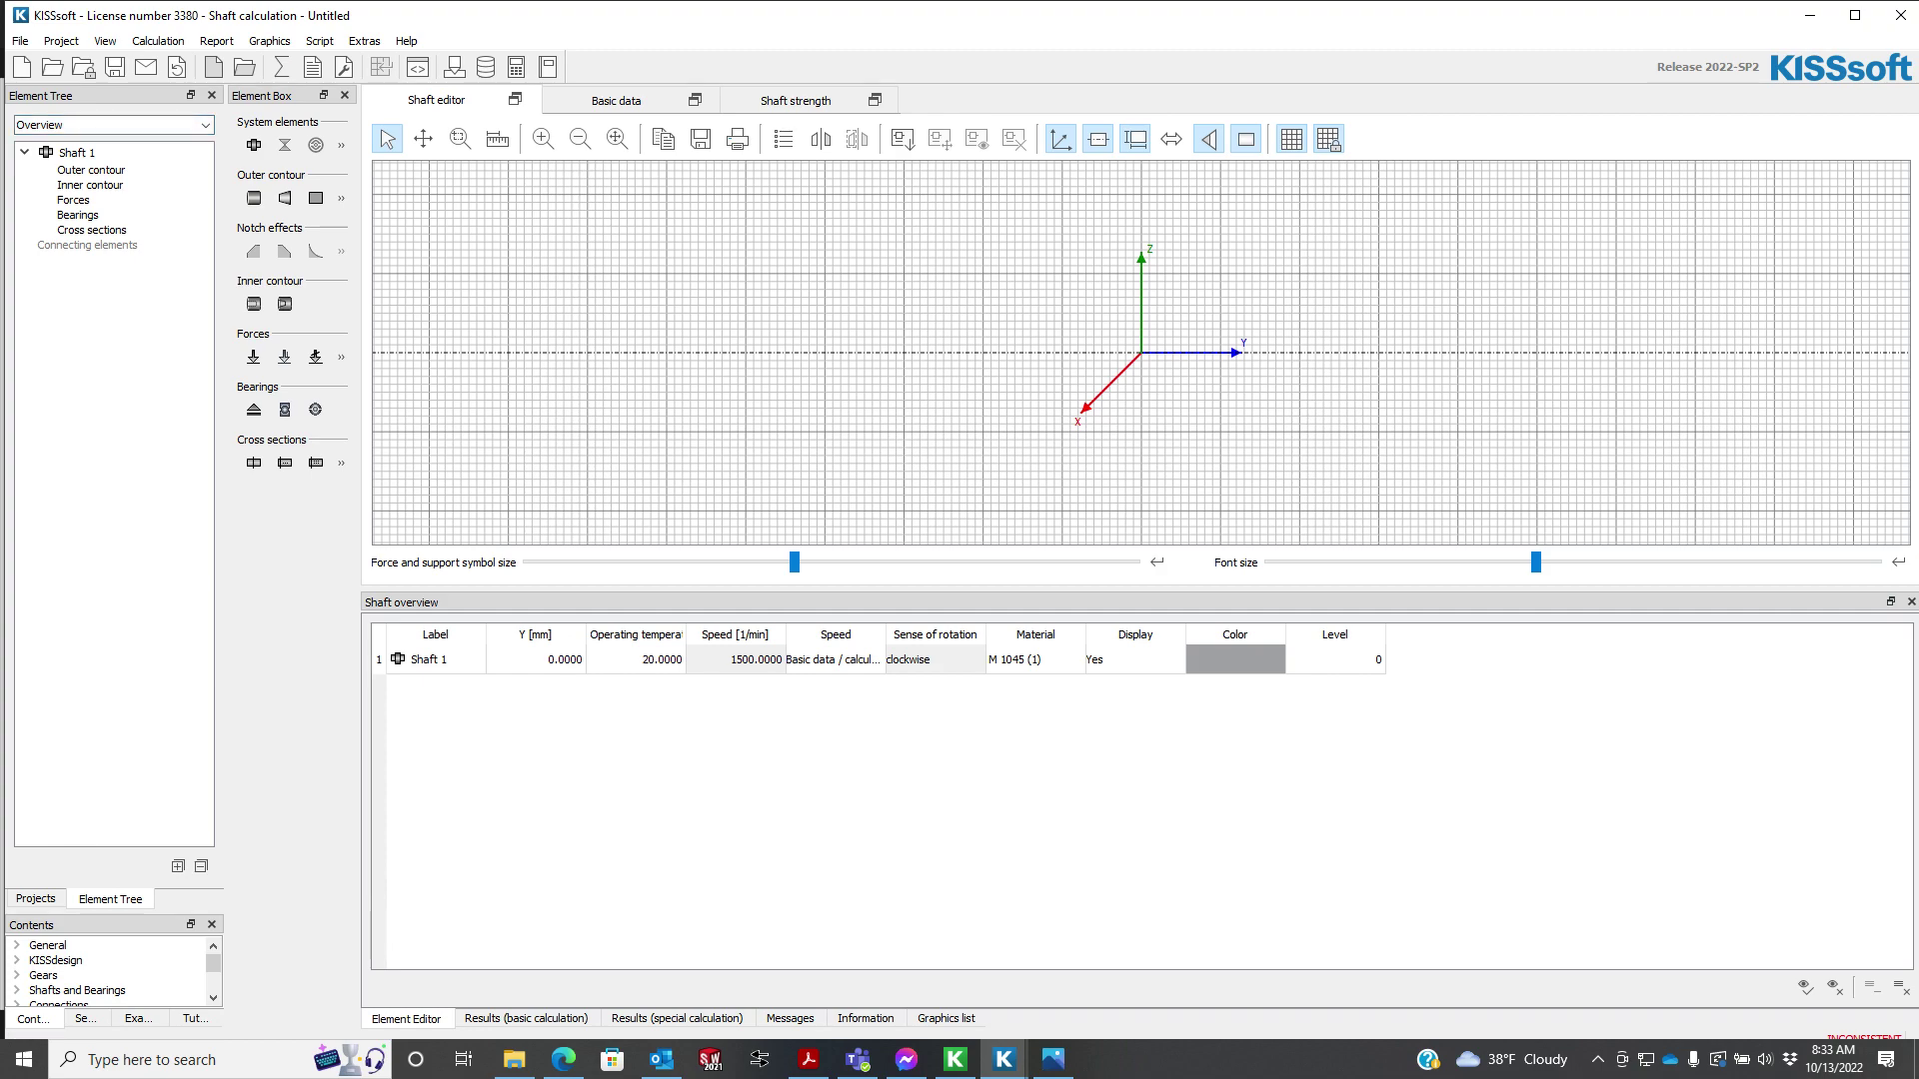
{"action": "left_click_drag", "start_coordinate": [113, 912], "coordinate": [113, 669]}
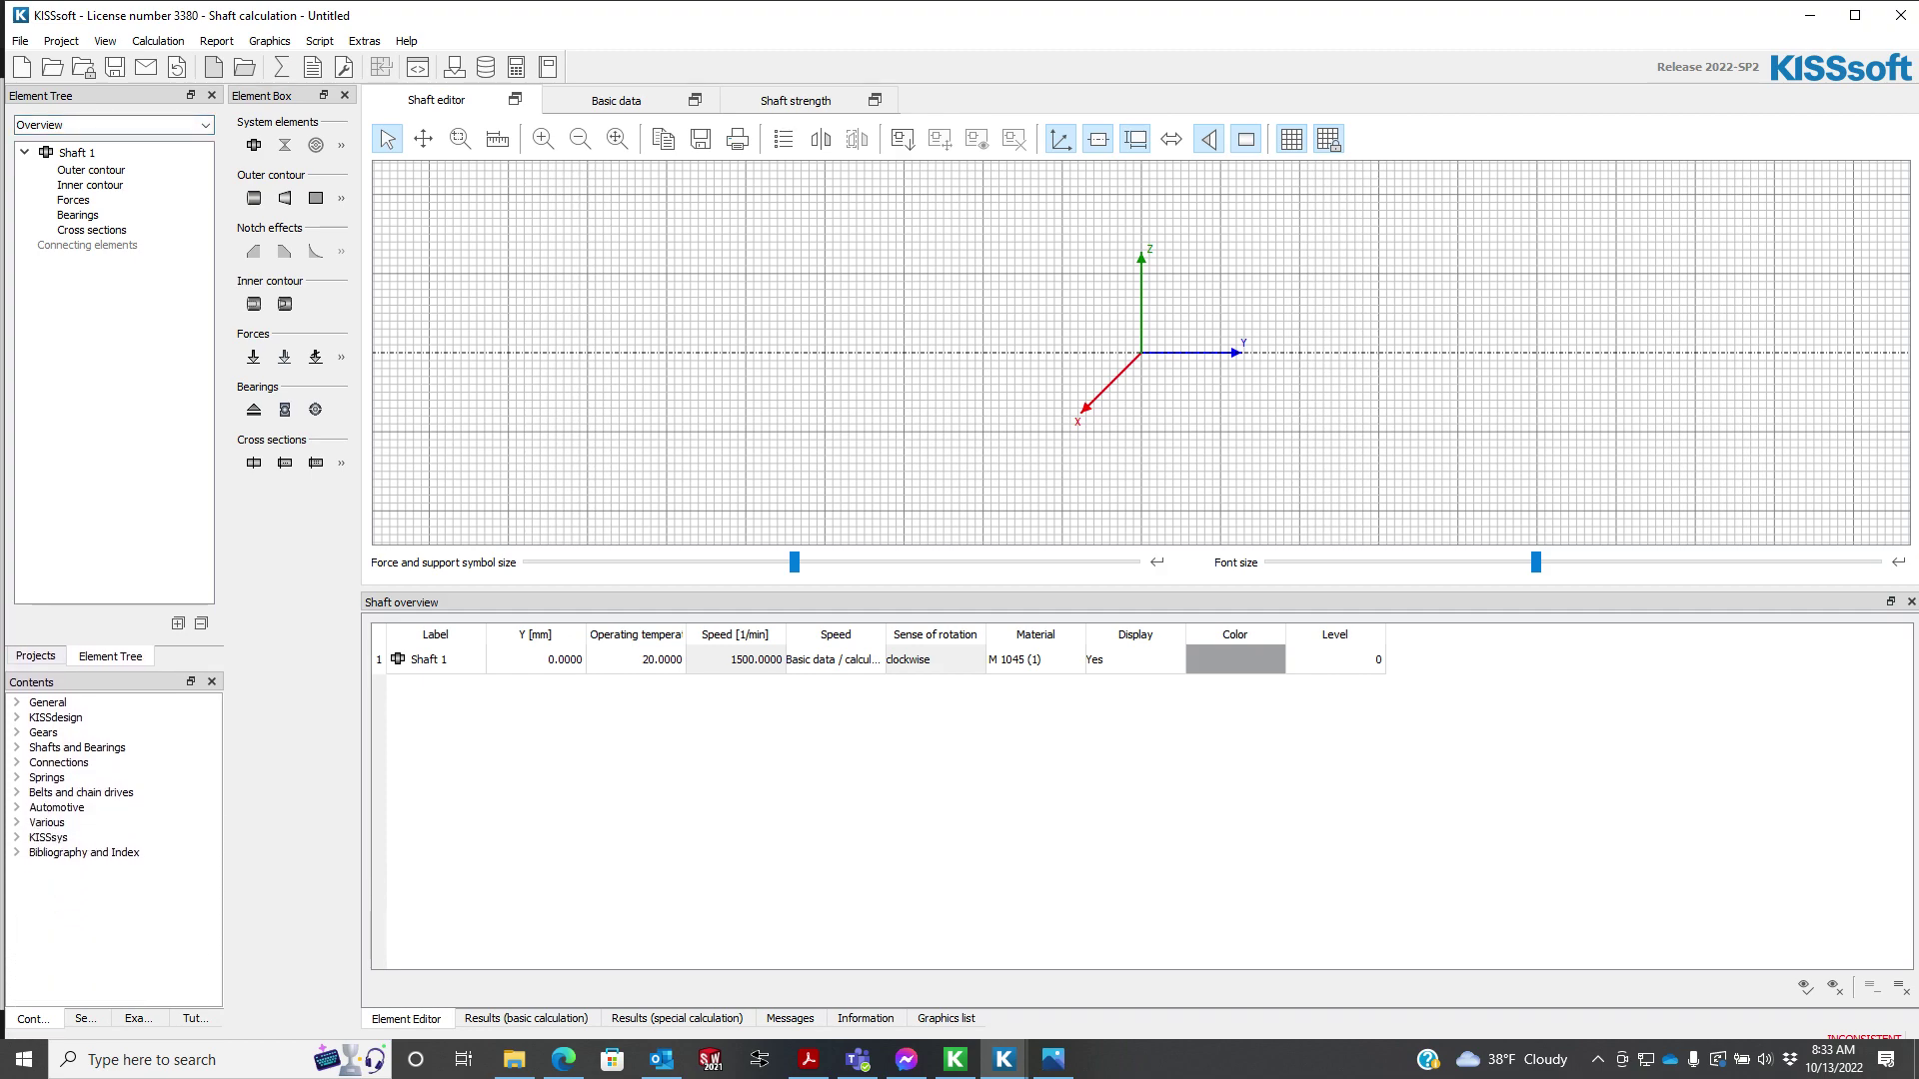
{"action": "left_click", "coordinate": [105, 41]}
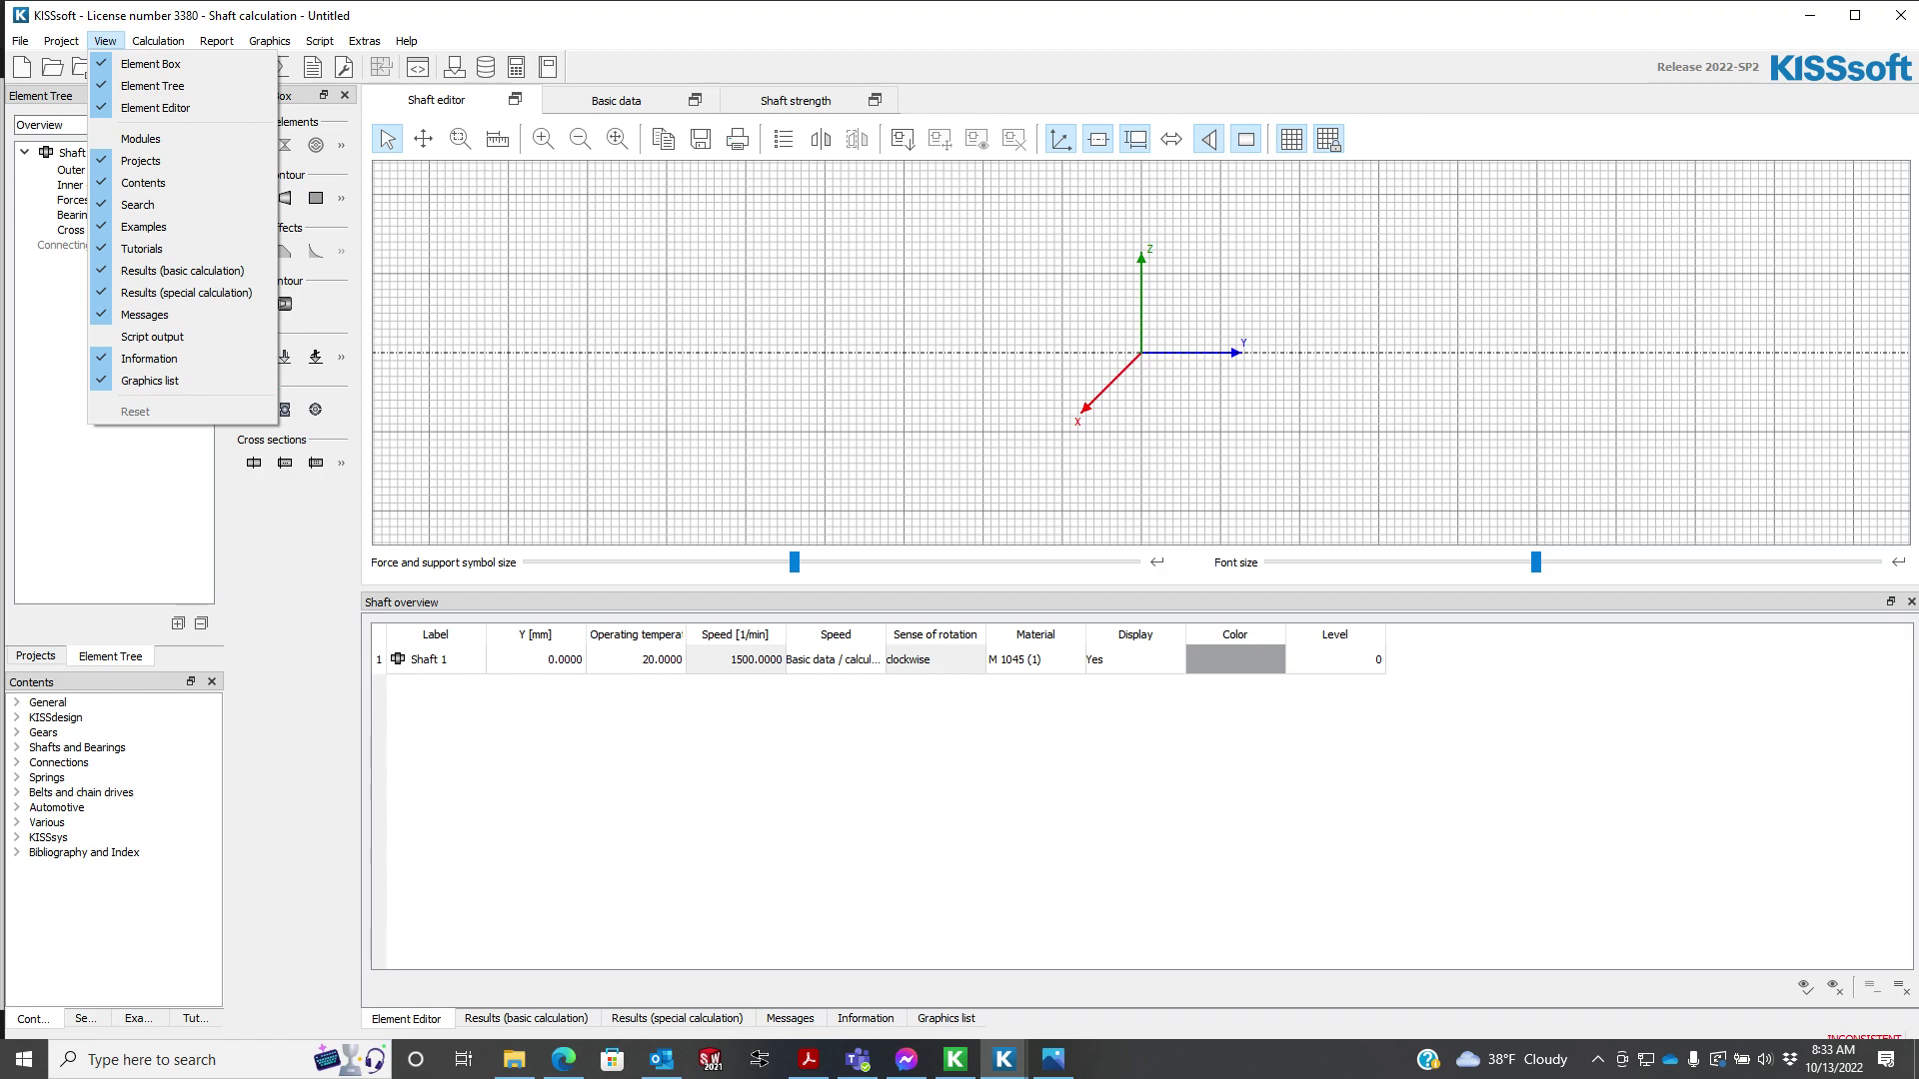
{"action": "left_click", "coordinate": [141, 137]}
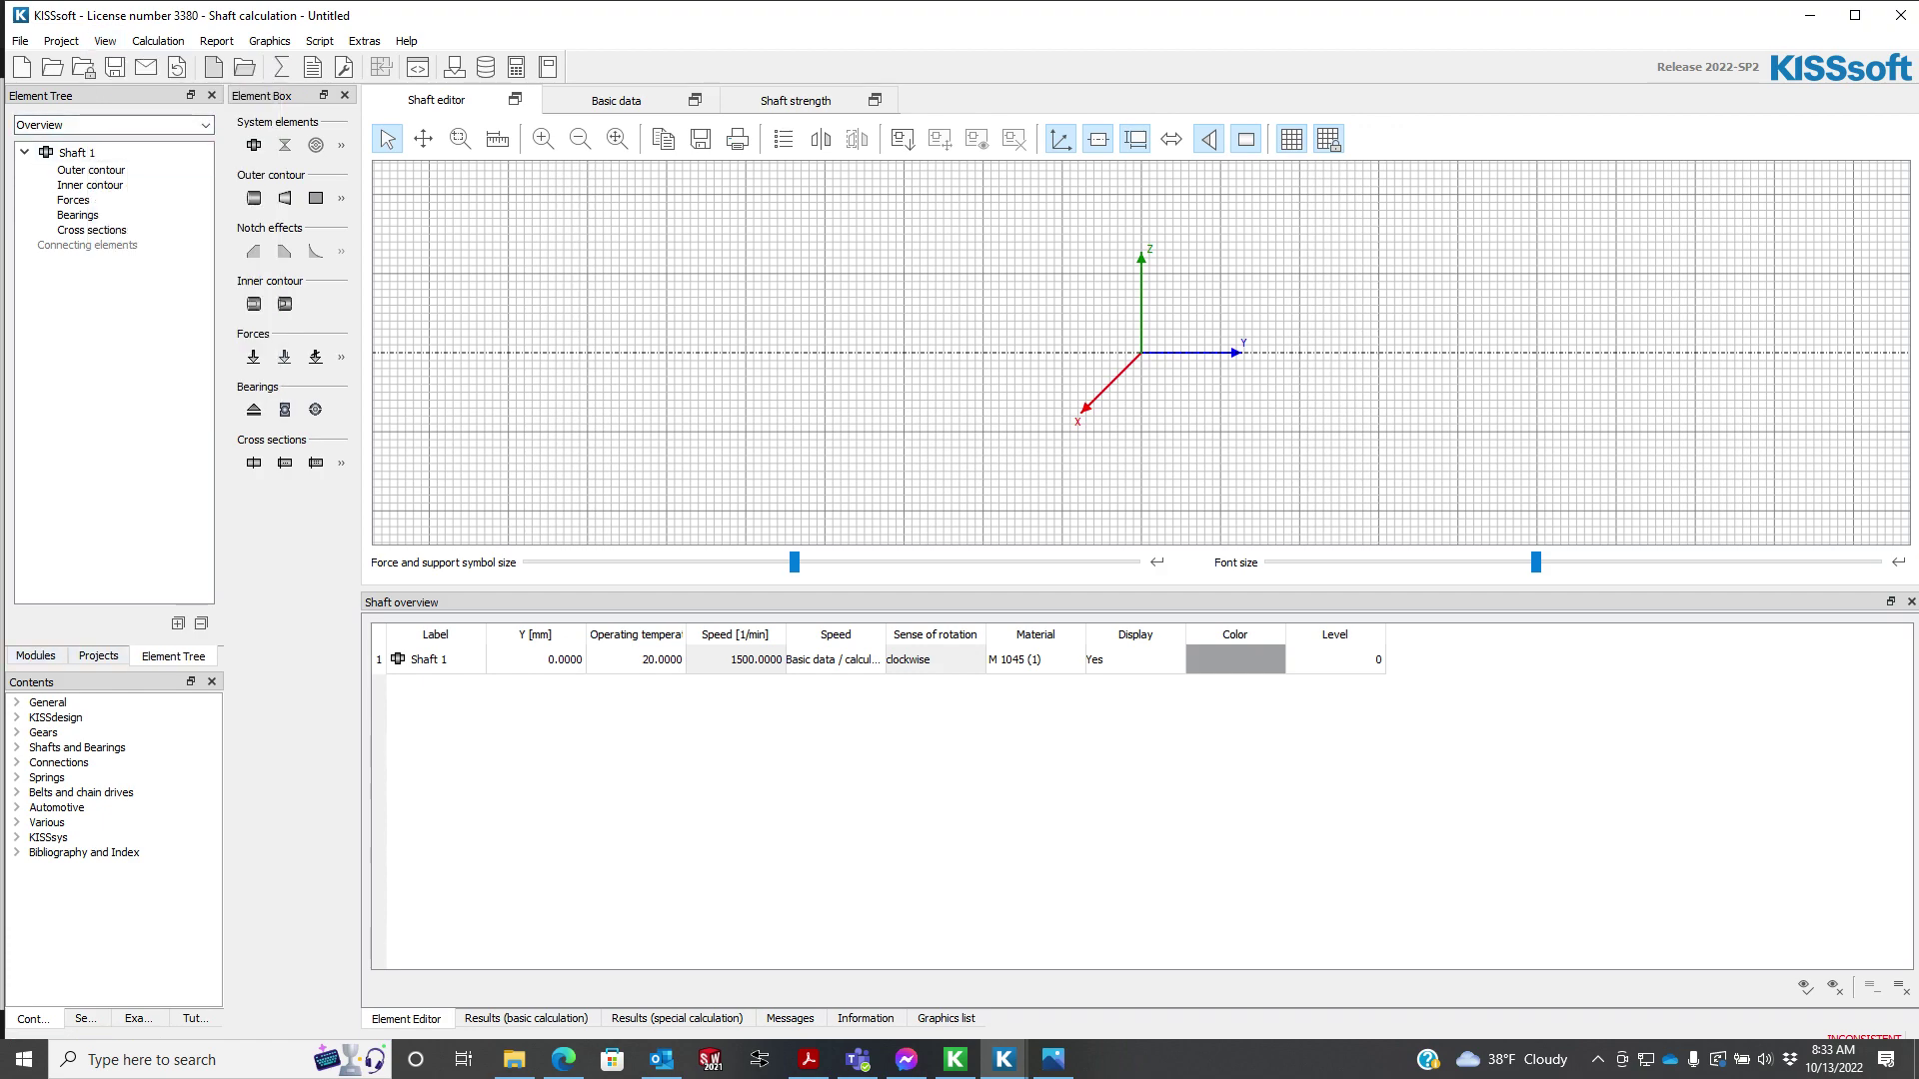
{"action": "left_click", "coordinate": [36, 656]}
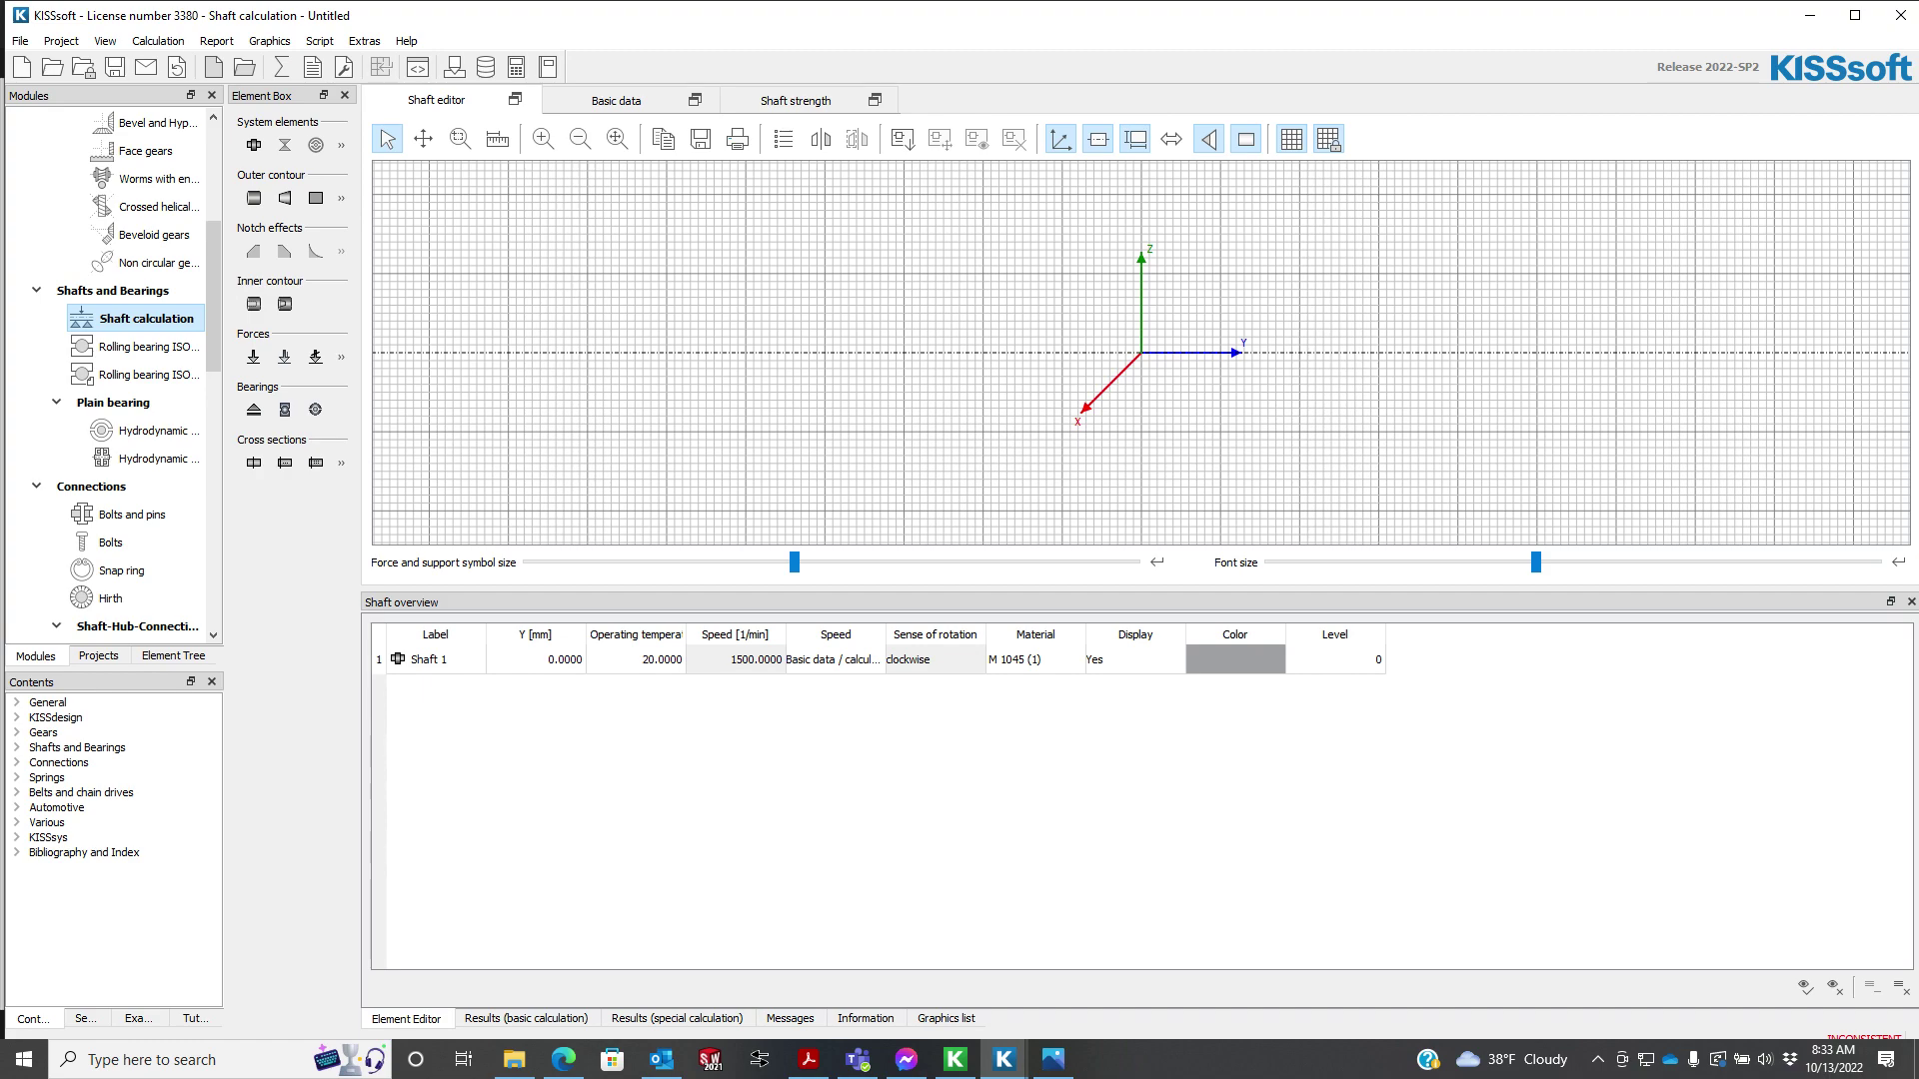
{"action": "left_click", "coordinate": [173, 655]}
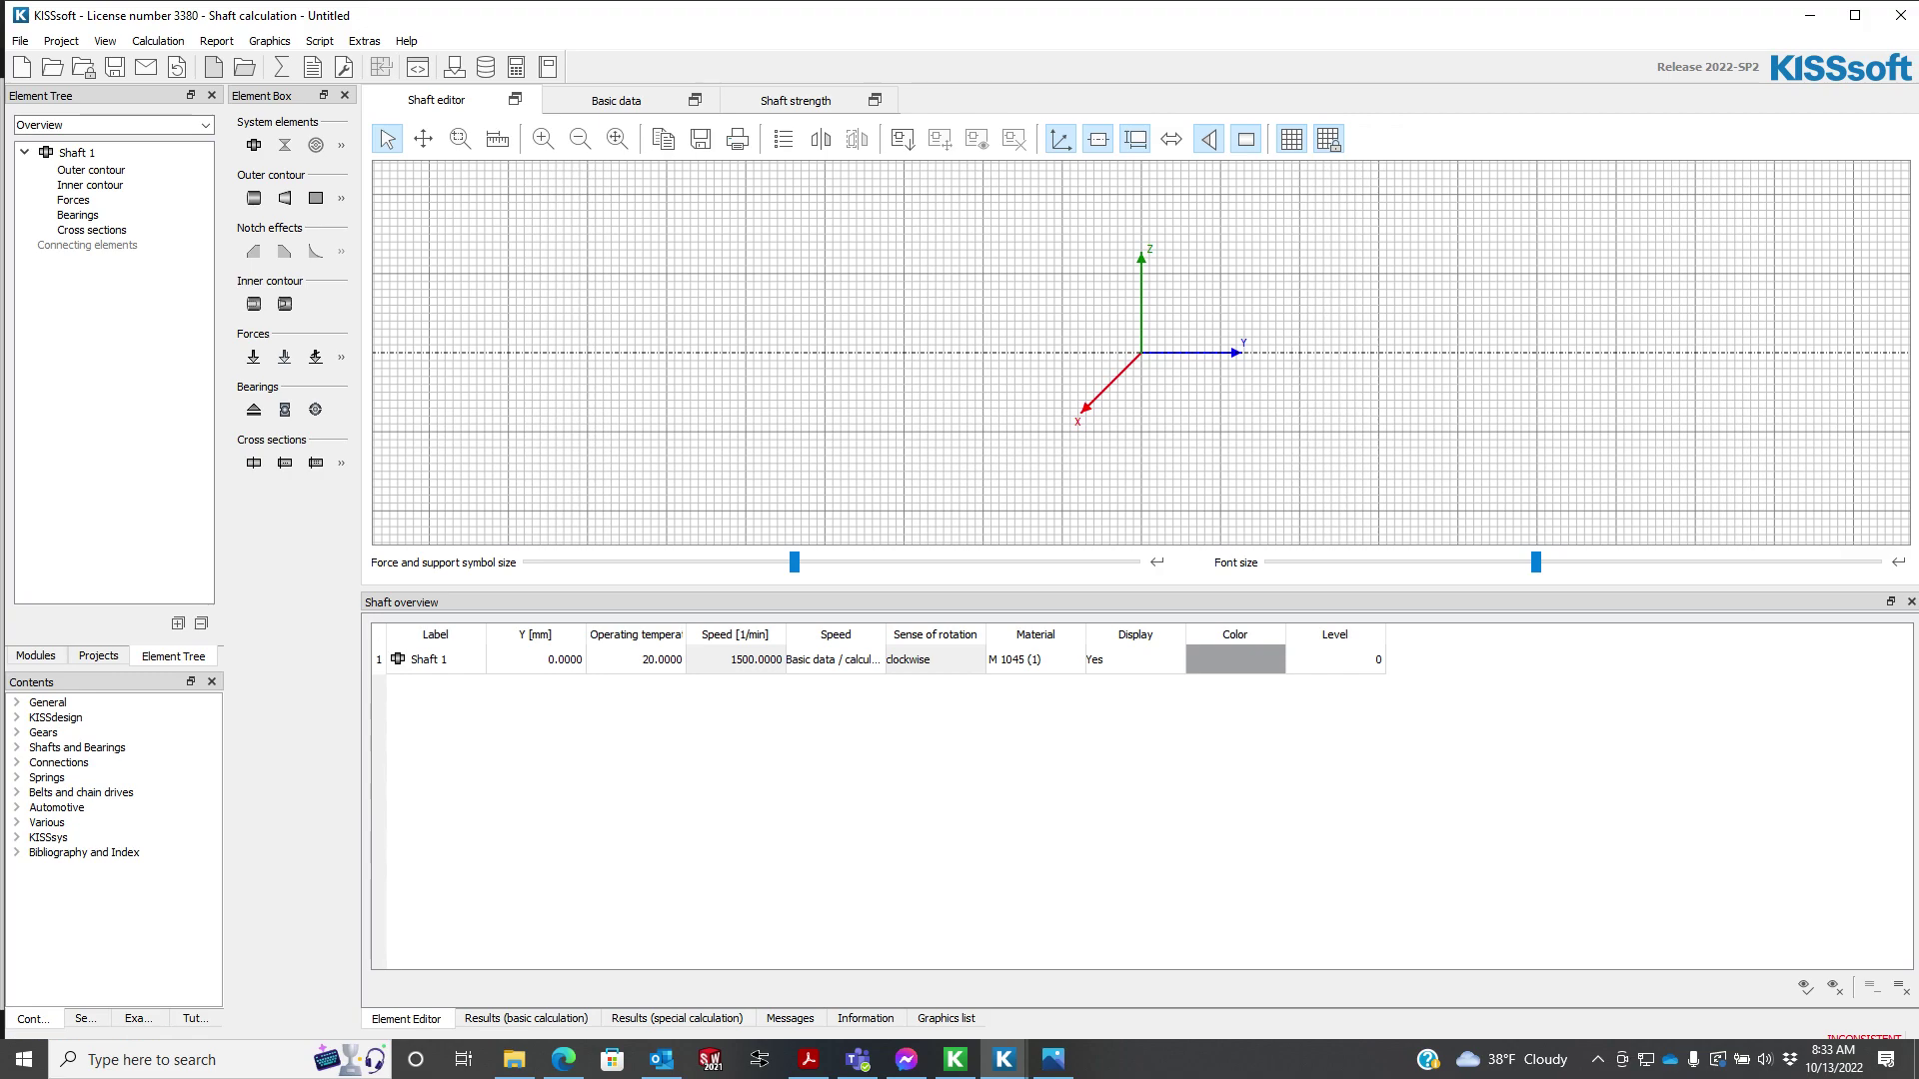
{"action": "left_click_drag", "start_coordinate": [1139, 589], "coordinate": [1139, 798]}
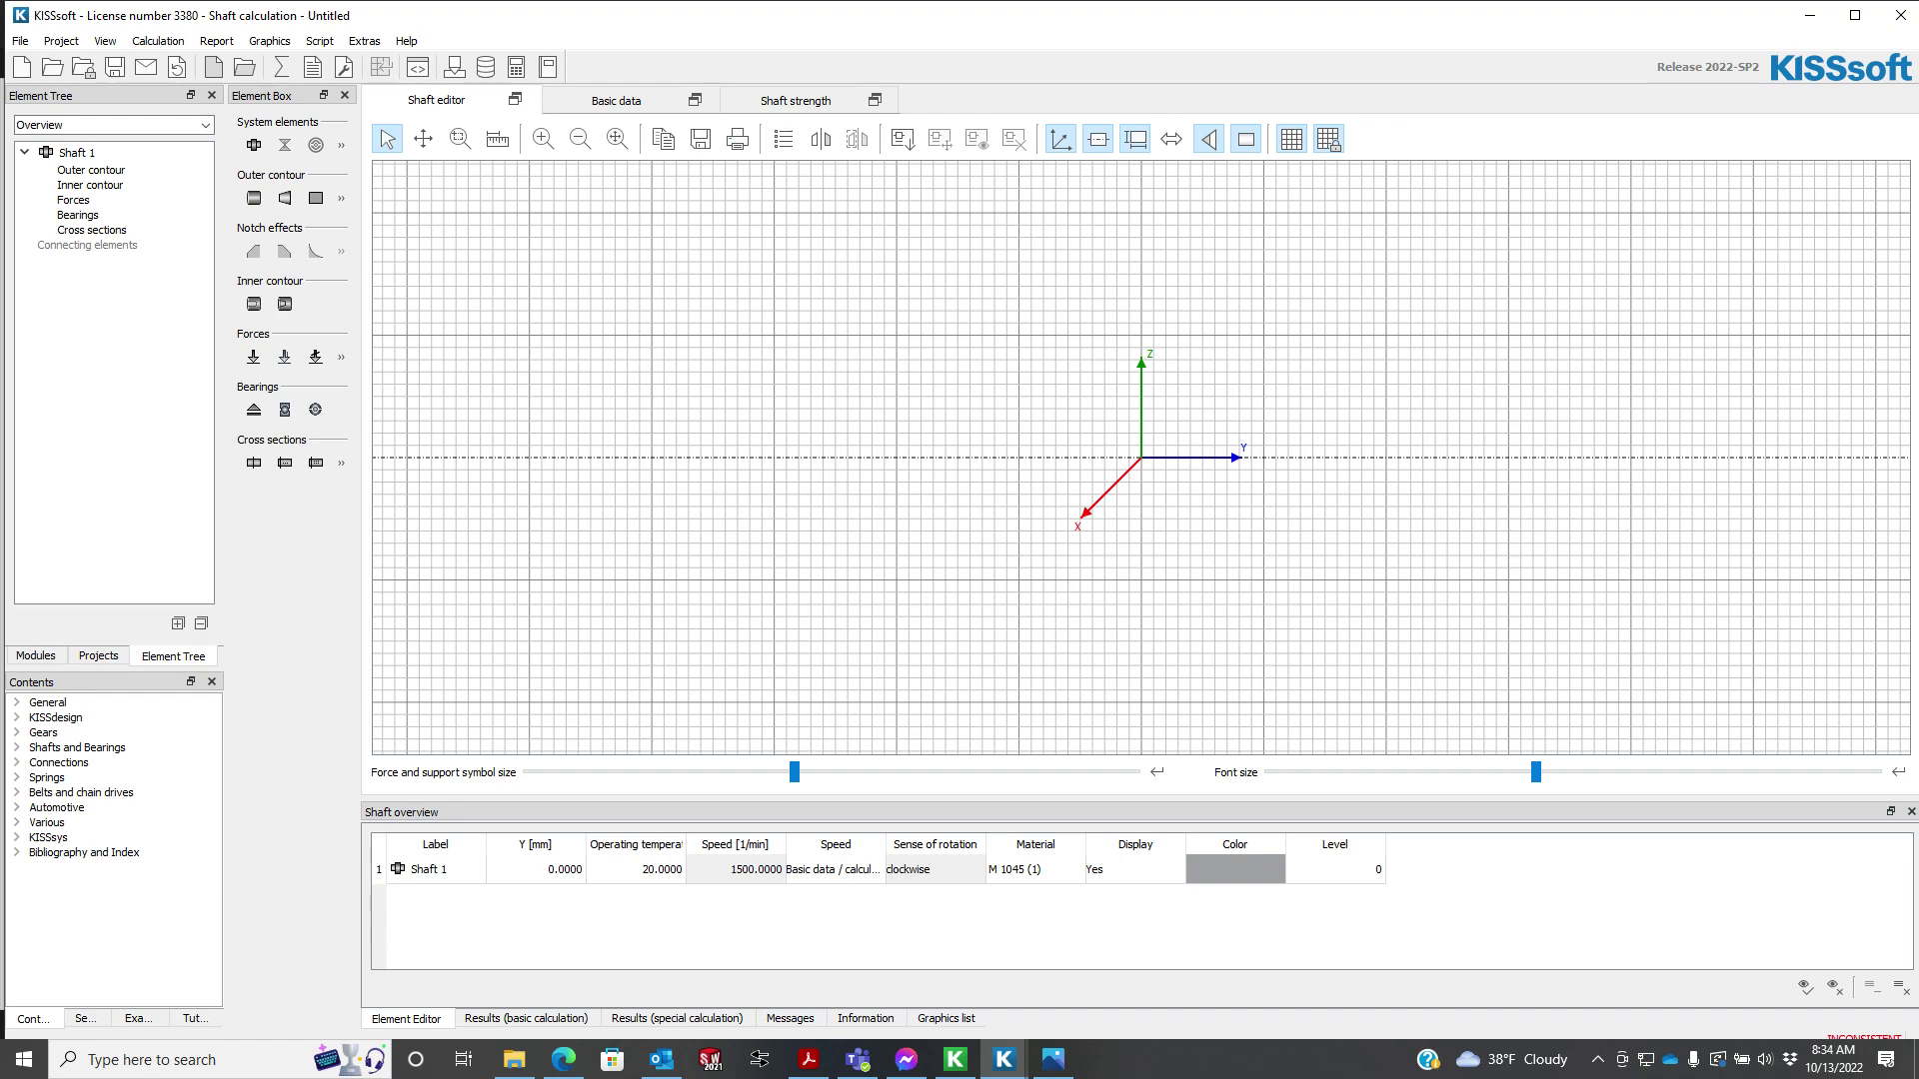
- Rename the existing shaft as Pin and add a second shaft named Gearbody
{"action": "left_click", "coordinate": [77, 152]}
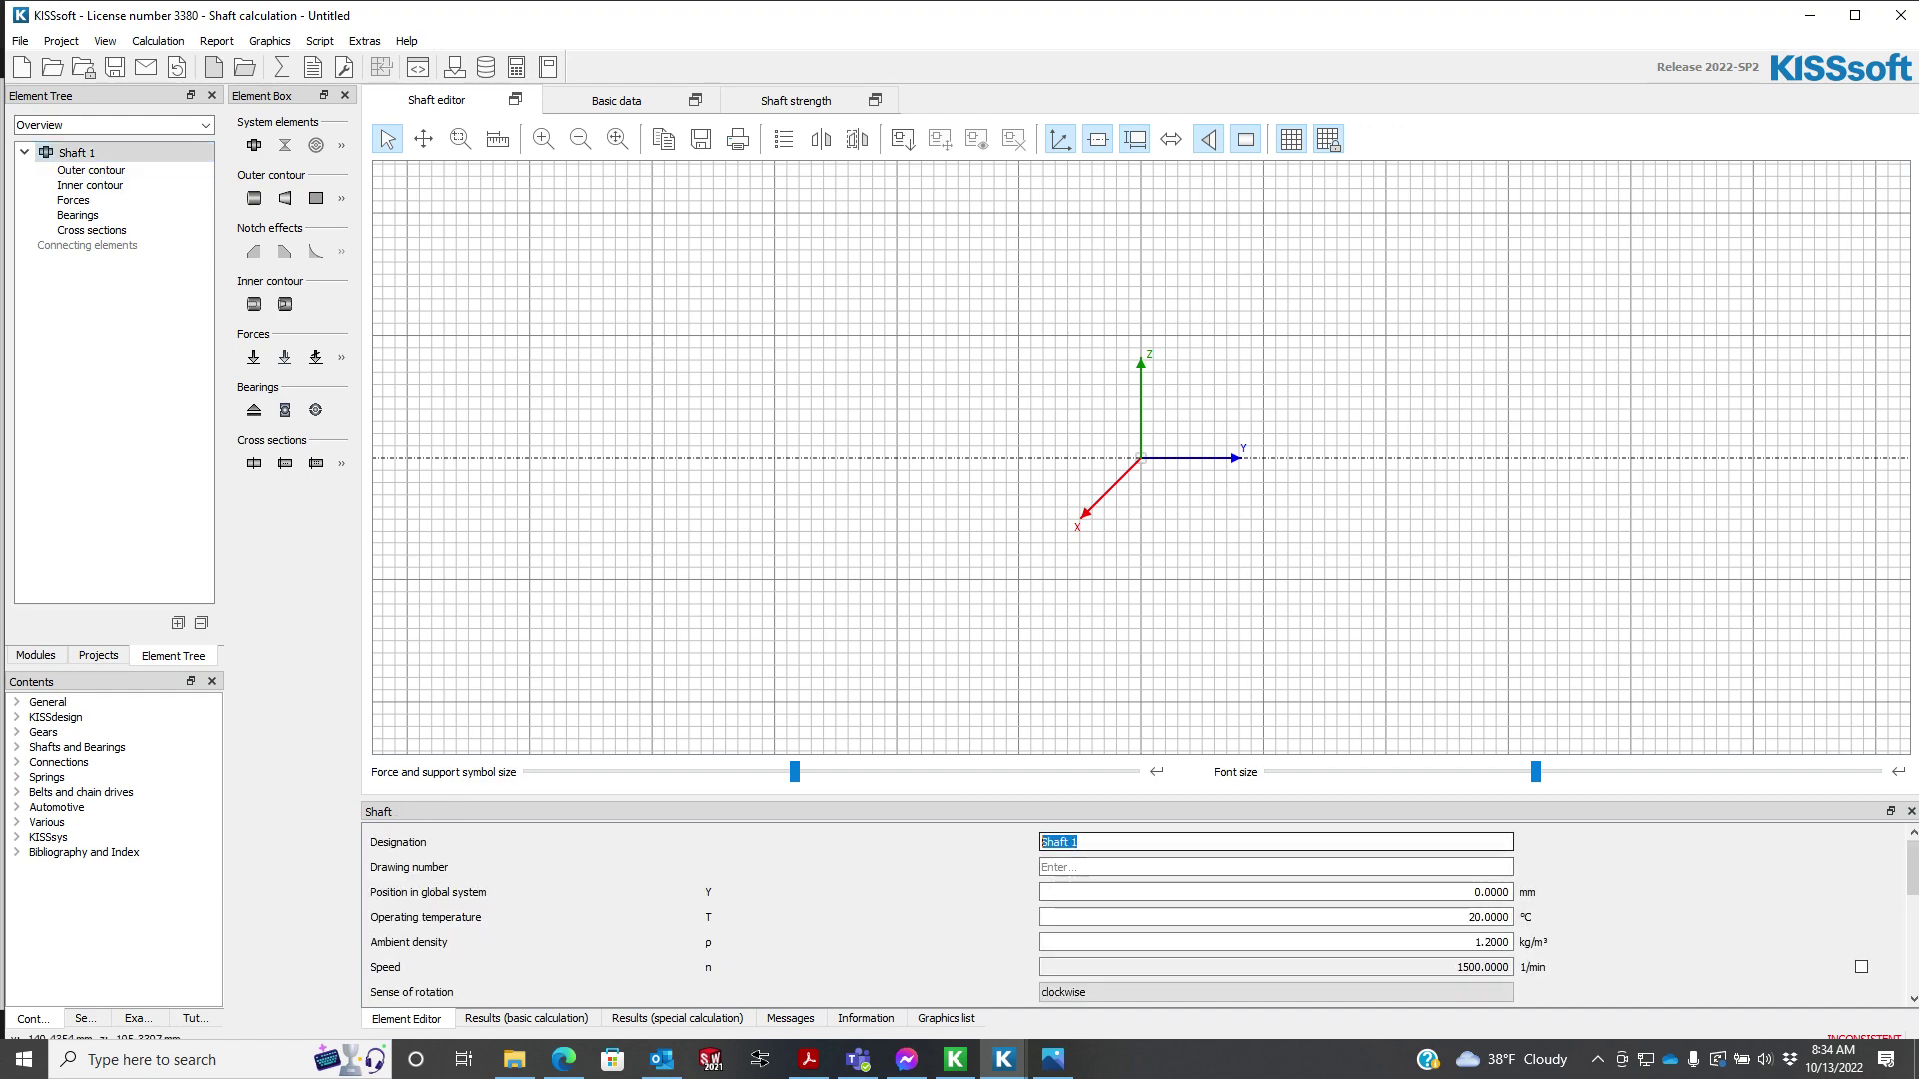
{"action": "type", "text": "Pin"}
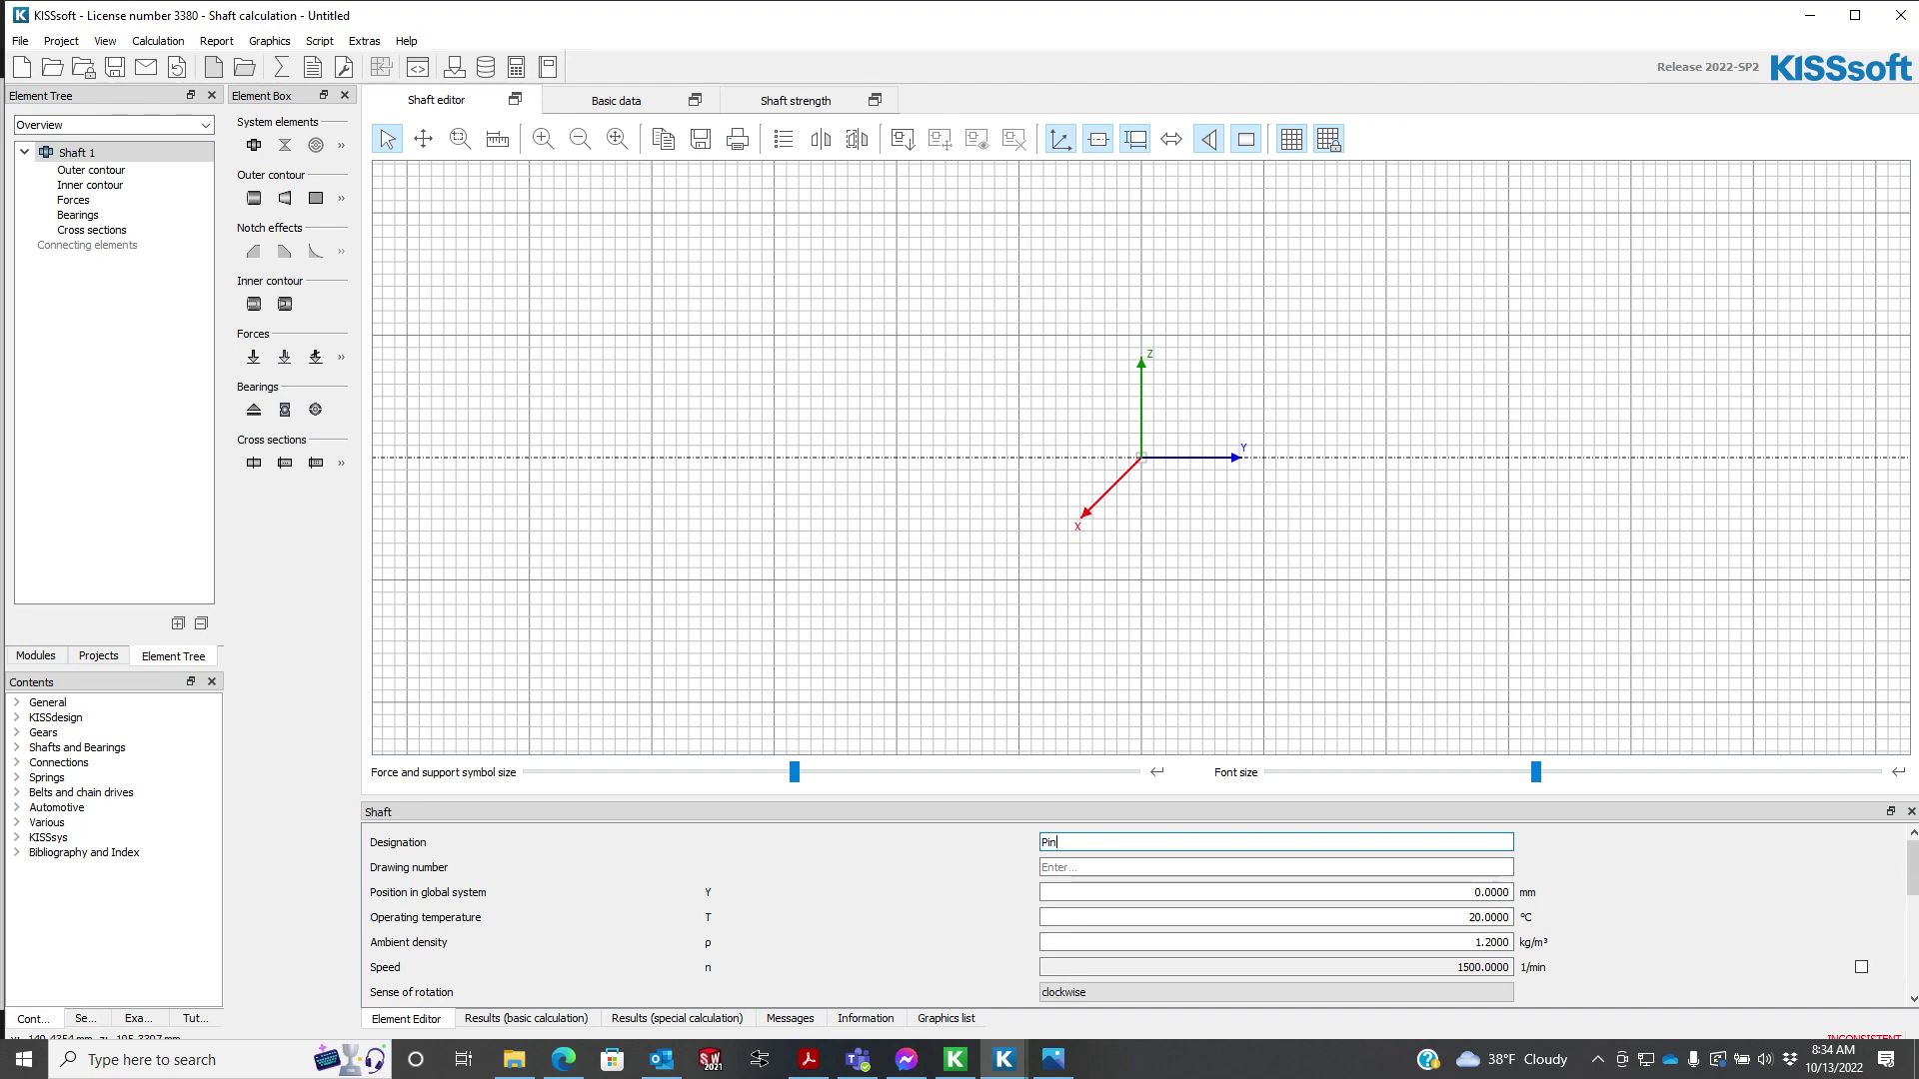
{"action": "key", "text": "Return"}
{"action": "right_click", "coordinate": [96, 323]}
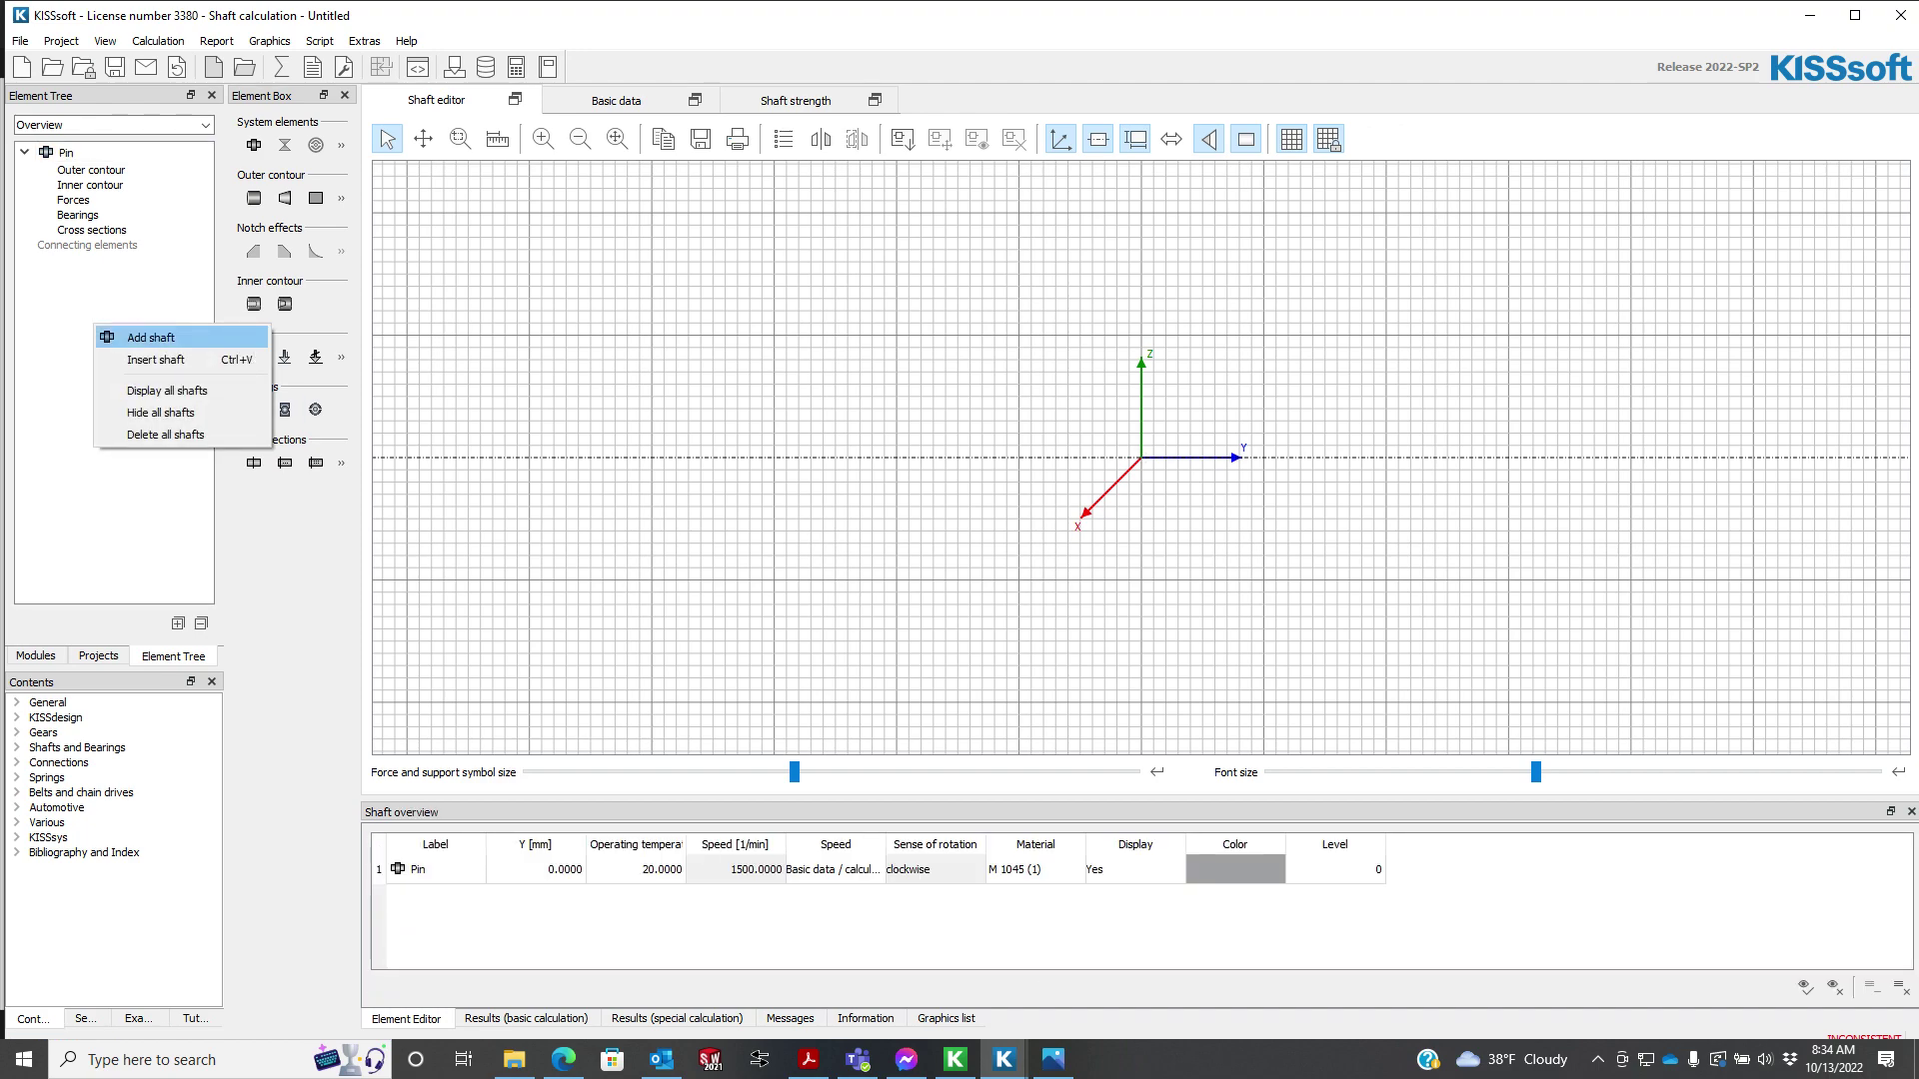
{"action": "left_click", "coordinate": [140, 334]}
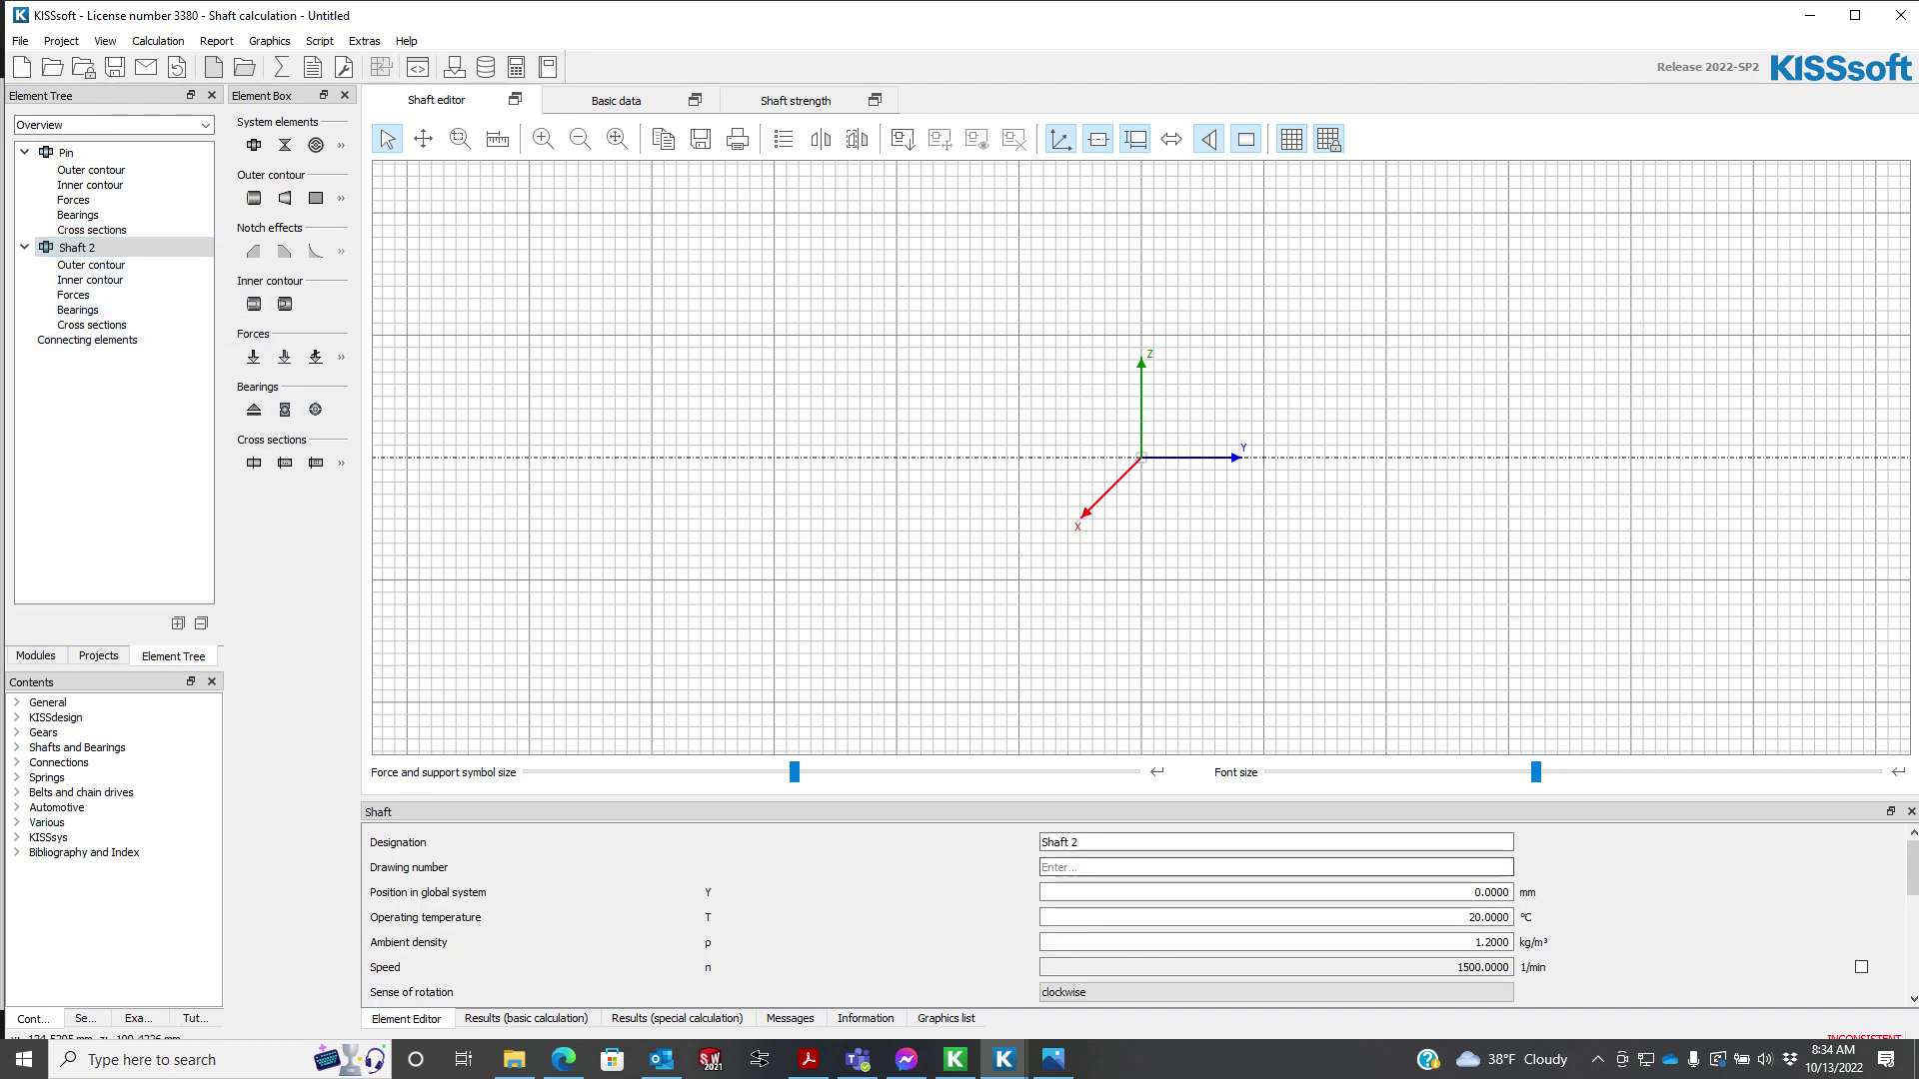
{"action": "type", "text": "Gearbody"}
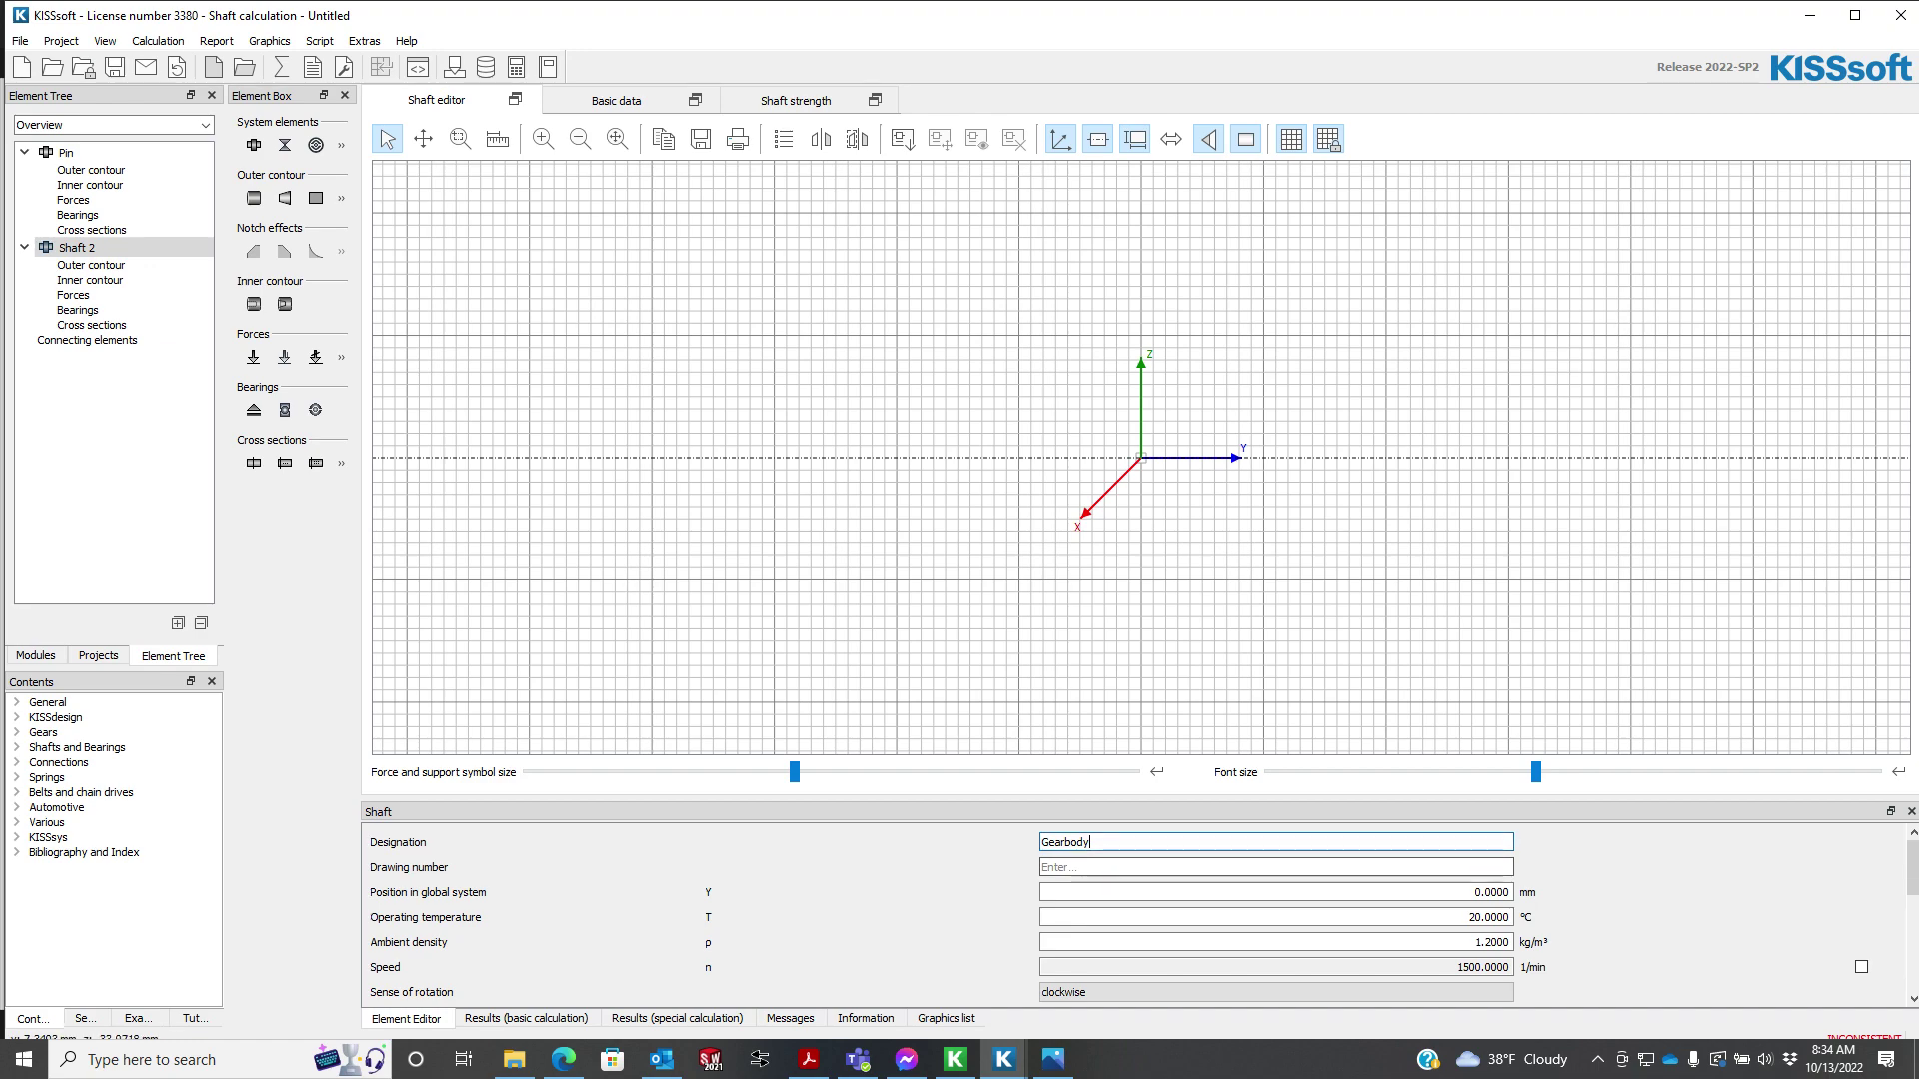
{"action": "left_click", "coordinate": [1235, 697]}
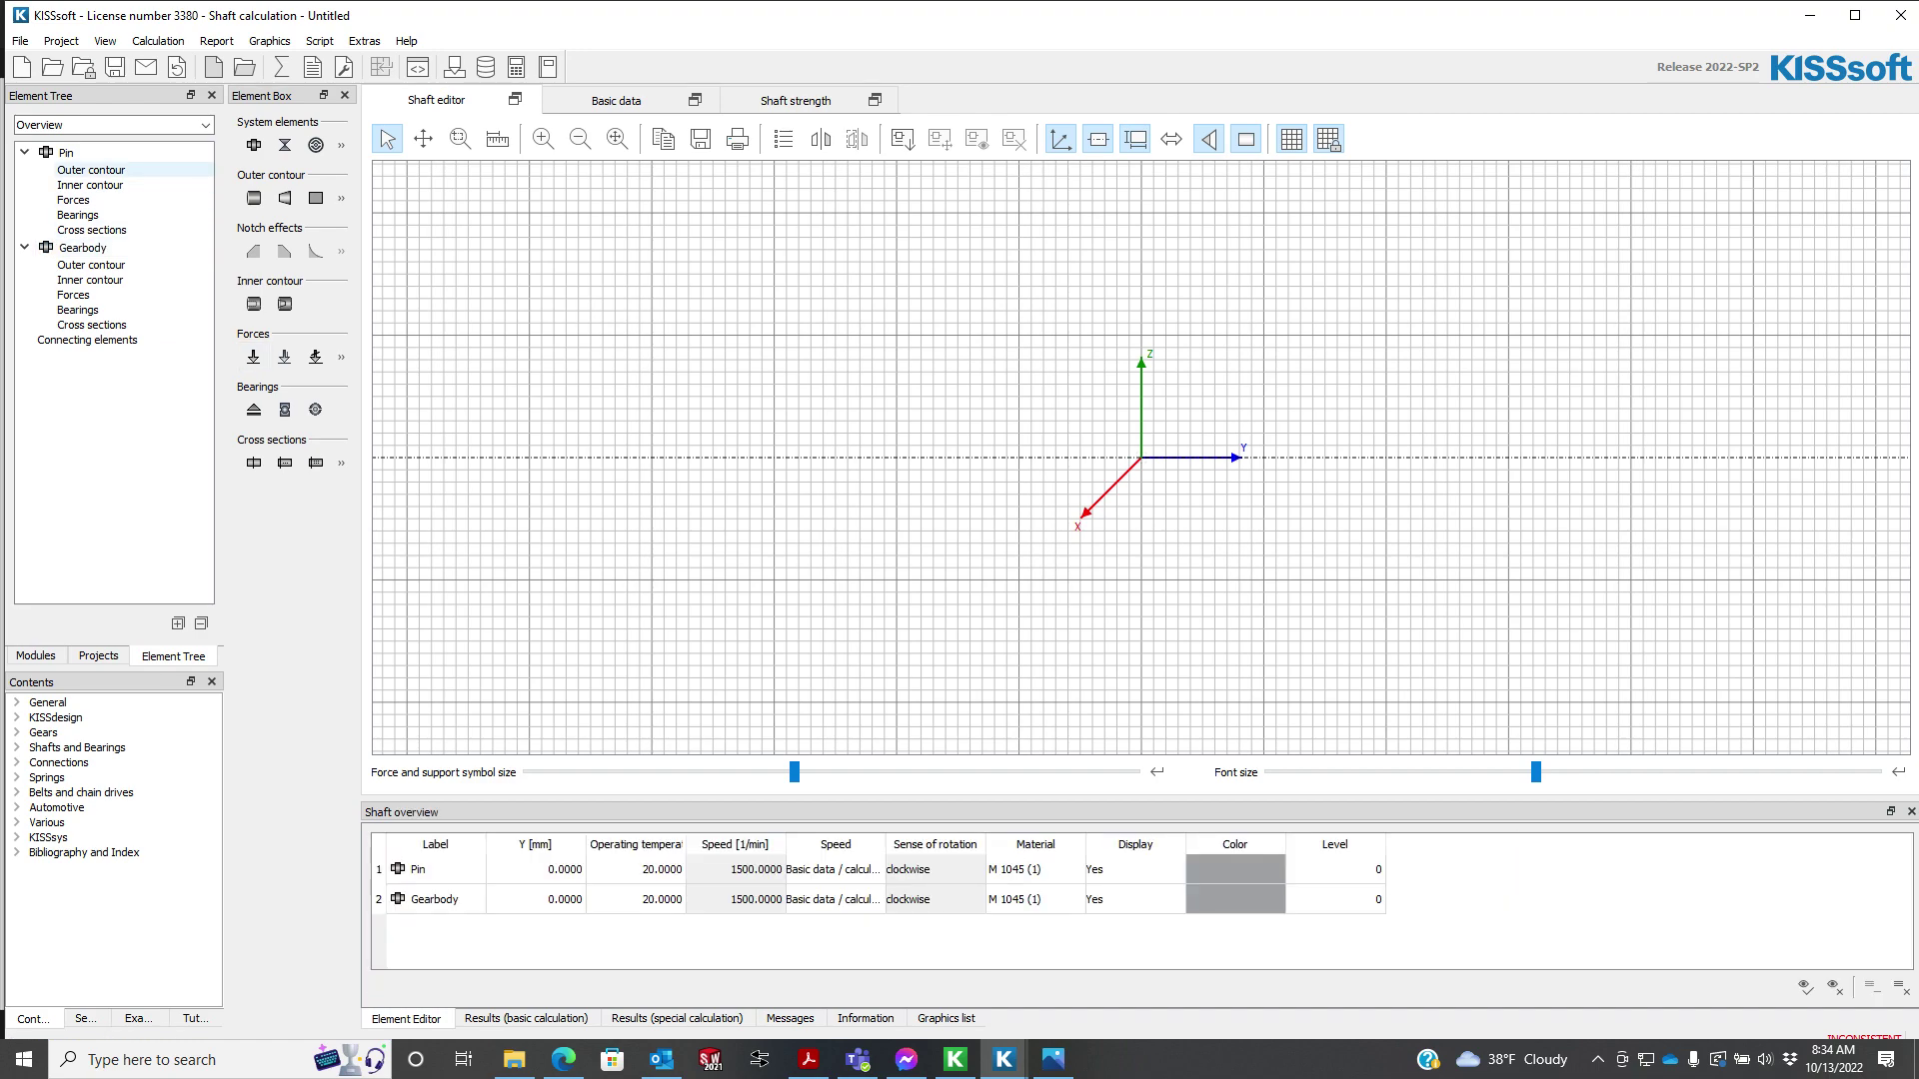
- Add a cylinder to the Pin's outer contour with a diameter of 8 mm and a length of 16 mm
{"action": "left_click", "coordinate": [91, 170]}
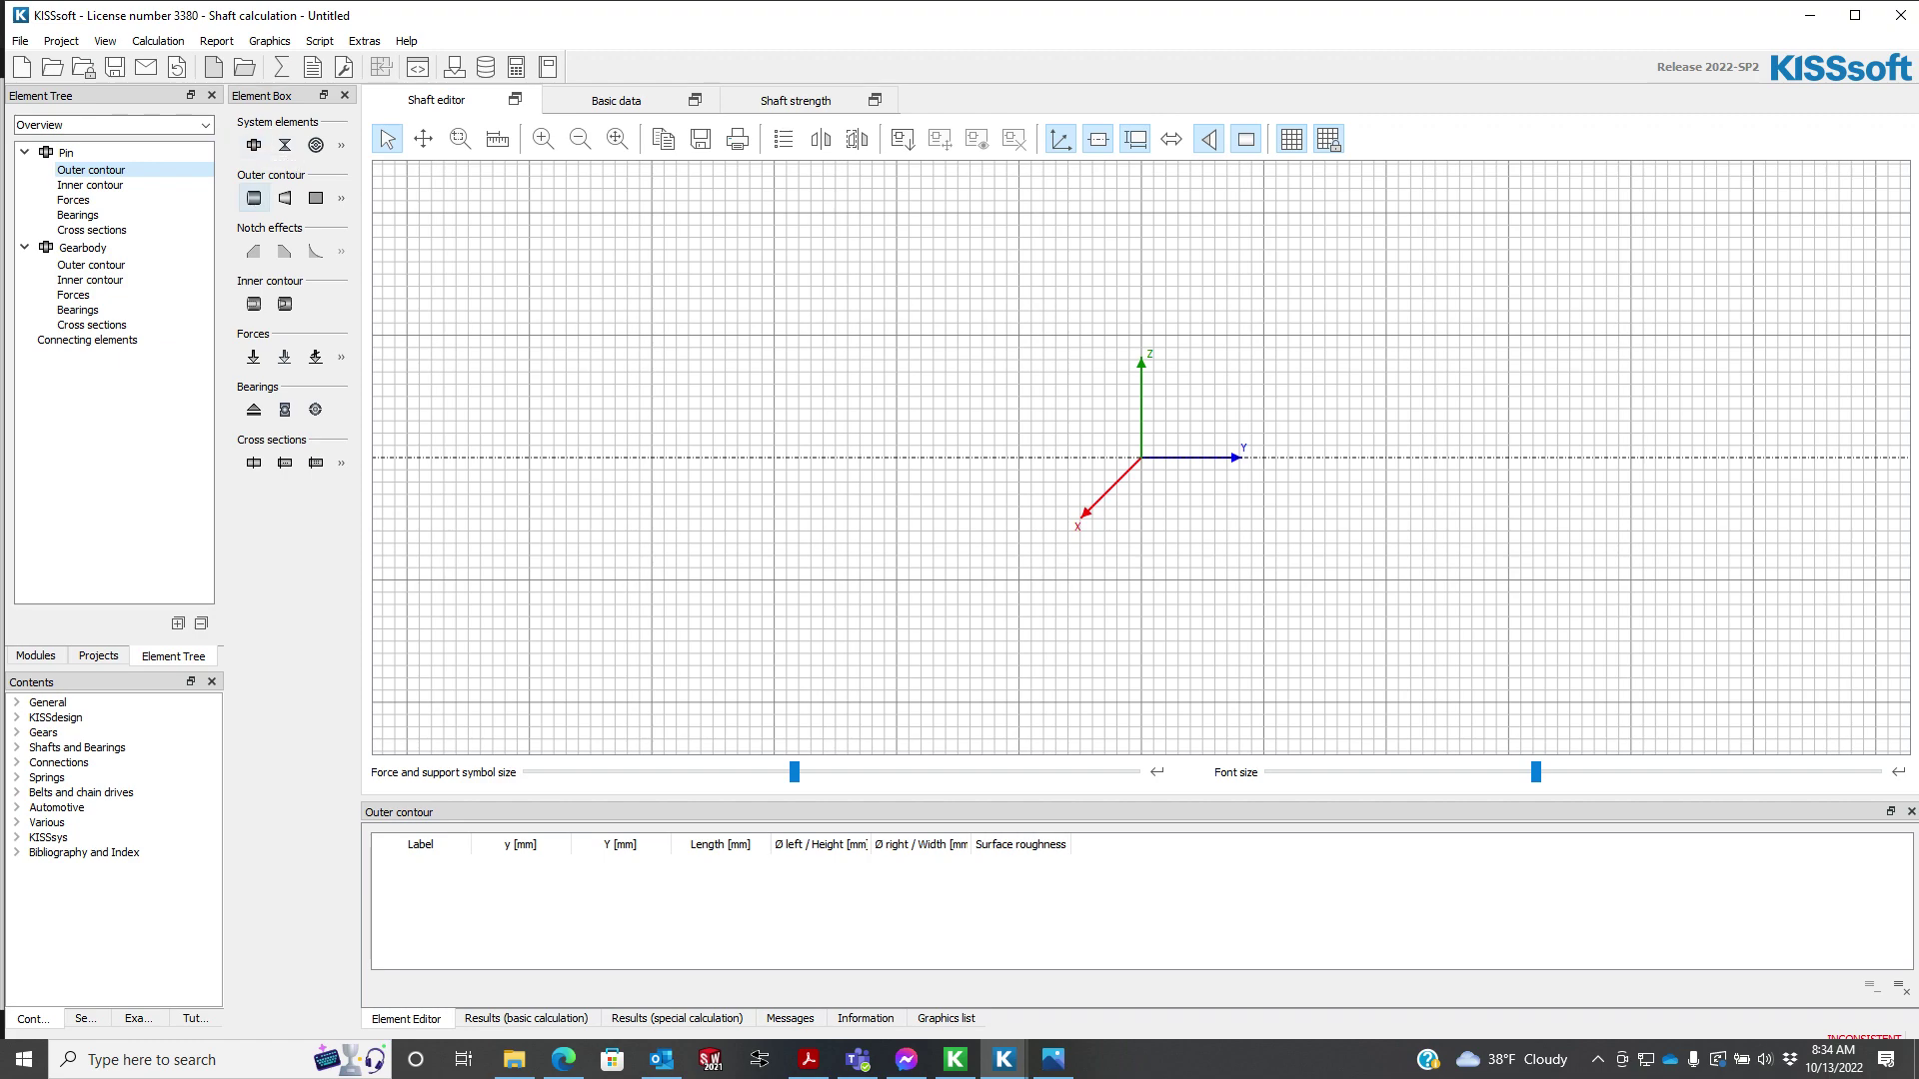
{"action": "left_click", "coordinate": [254, 198]}
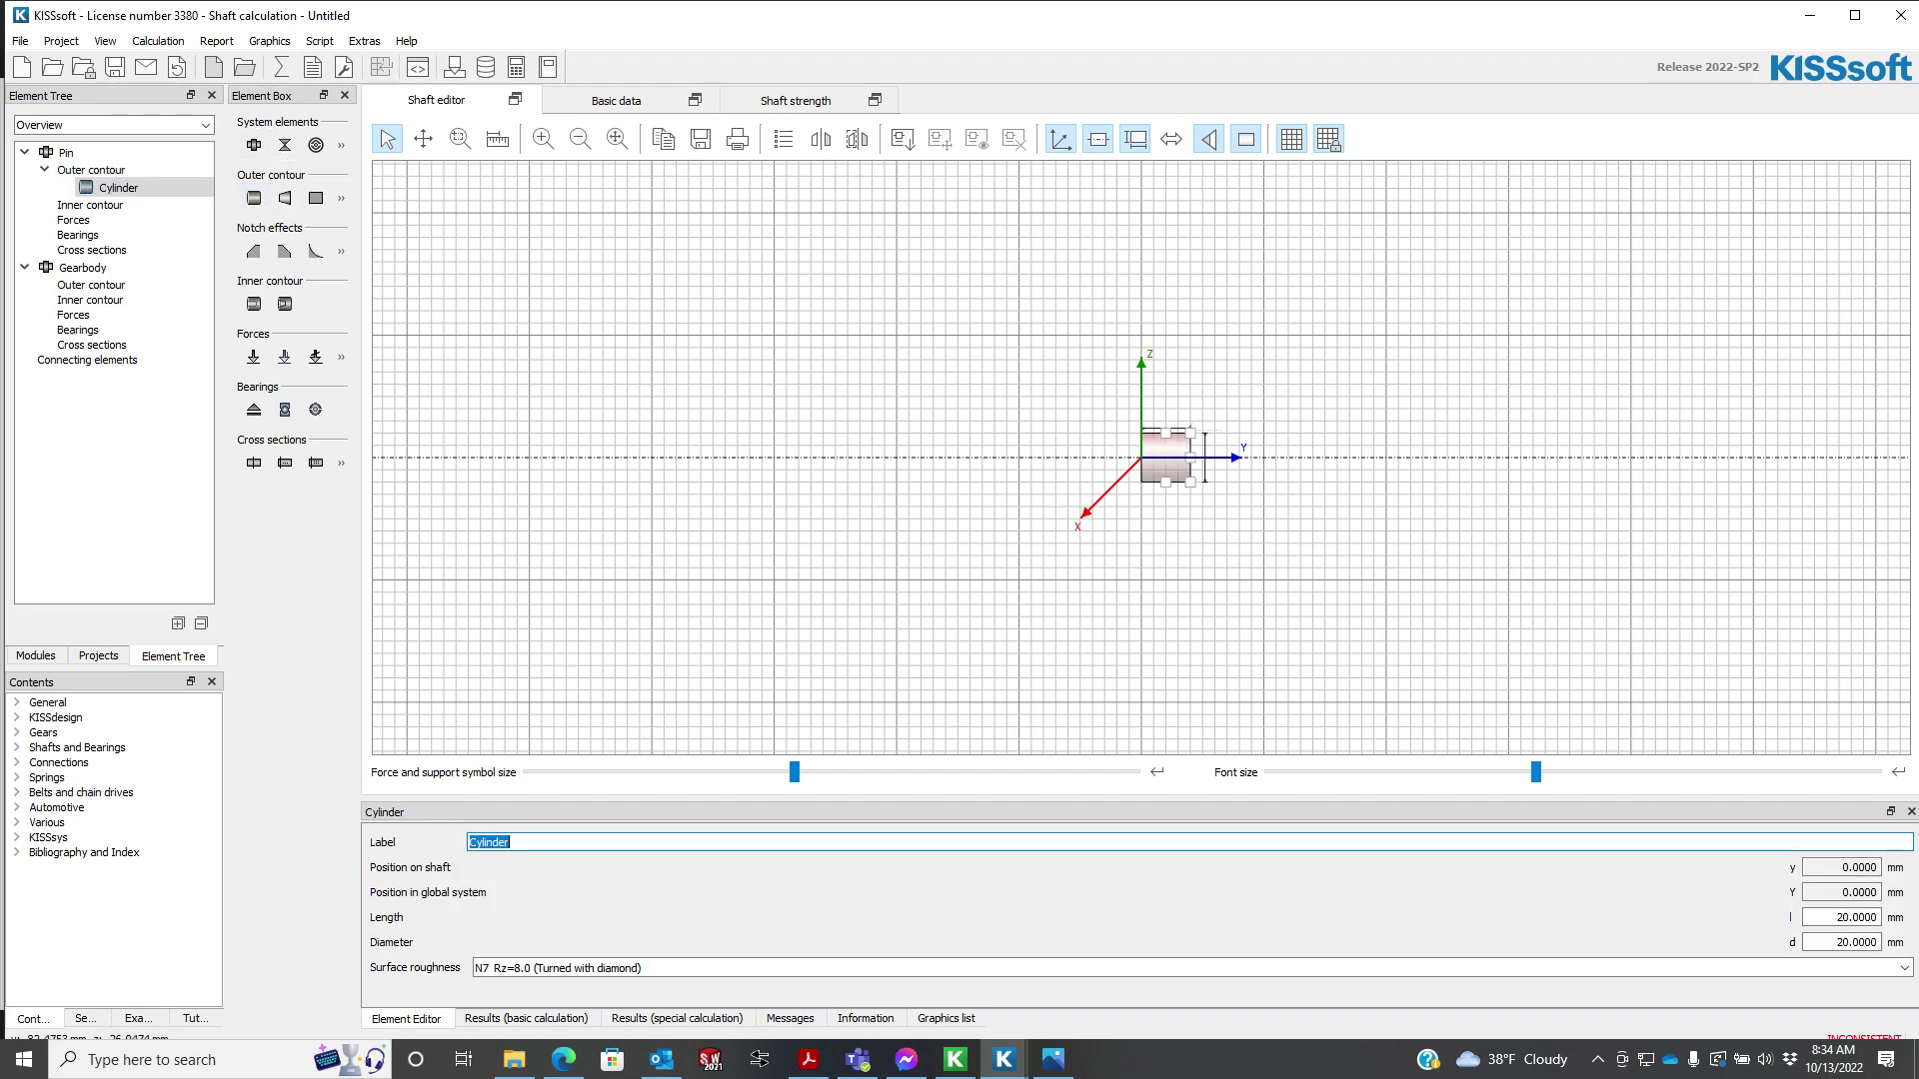
{"action": "key", "text": "Tab"}
{"action": "key", "text": "Tab"}
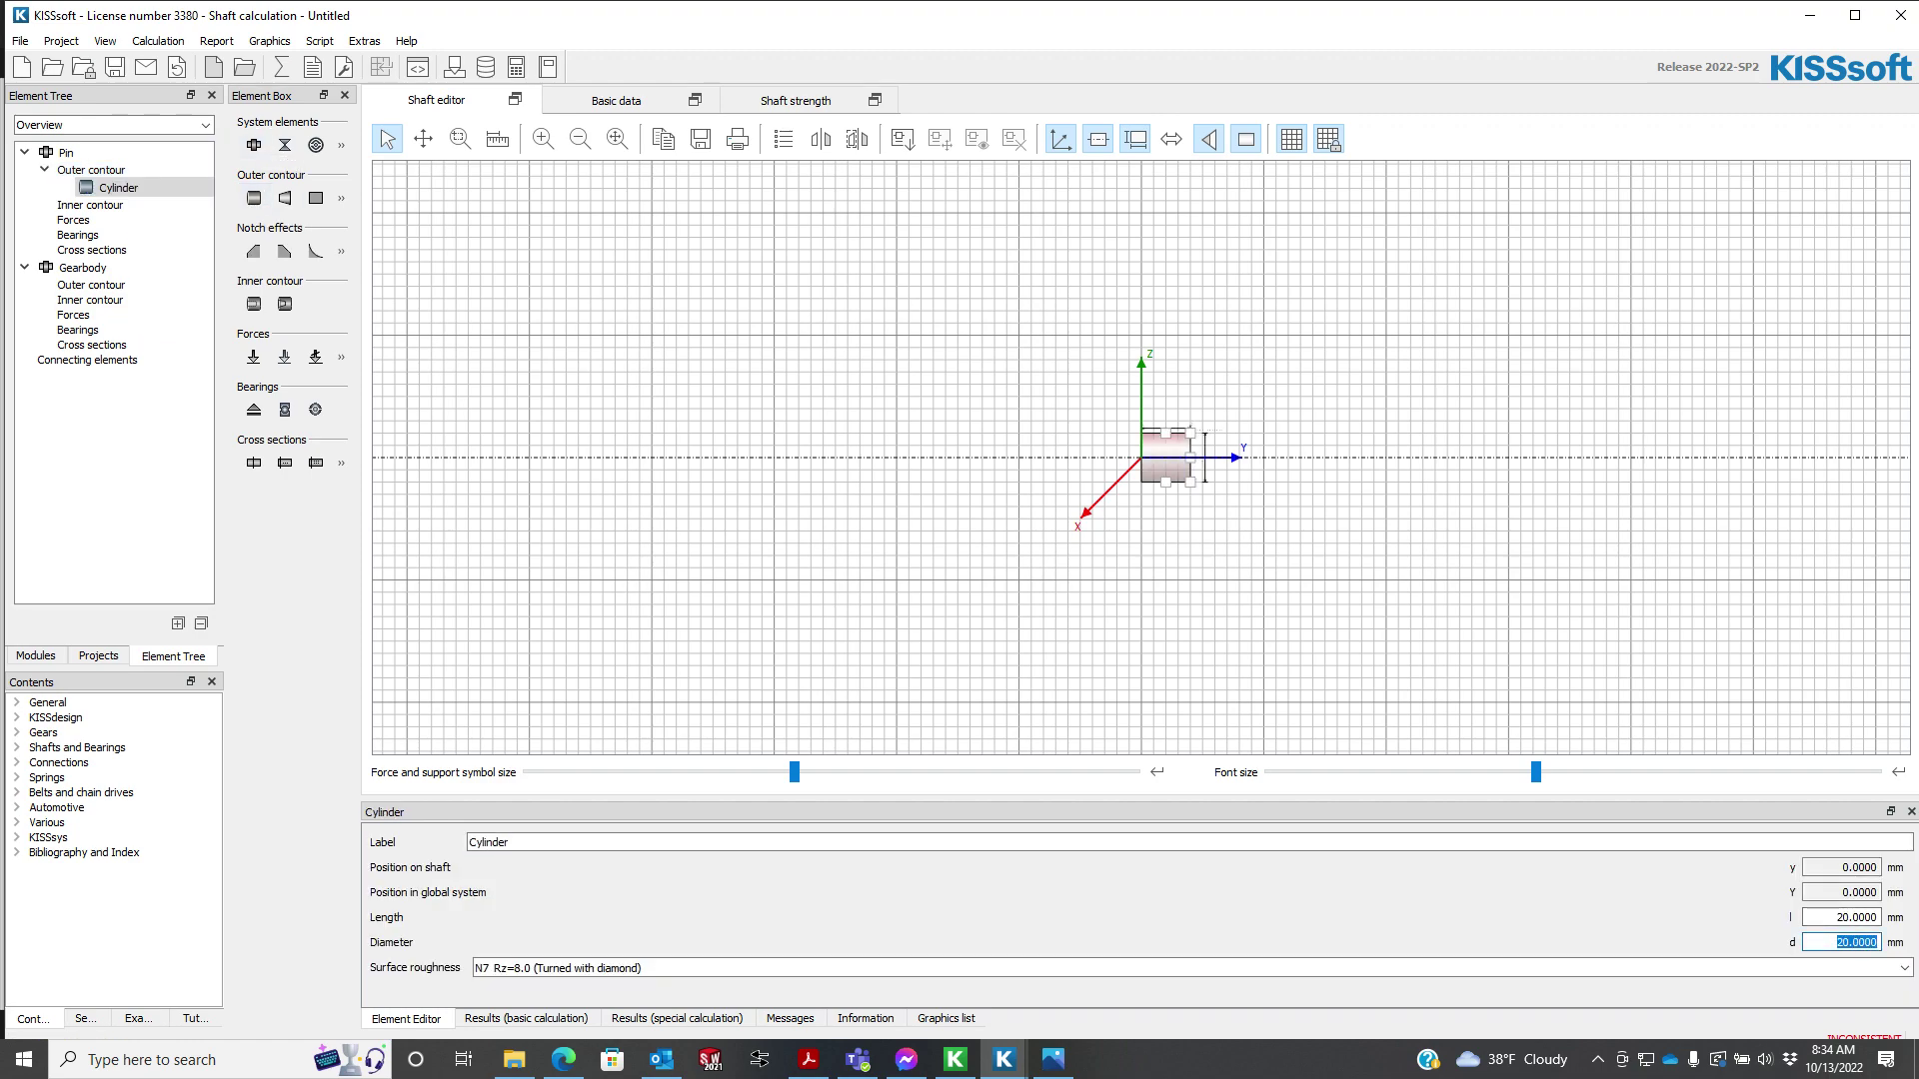
{"action": "type", "text": "8"}
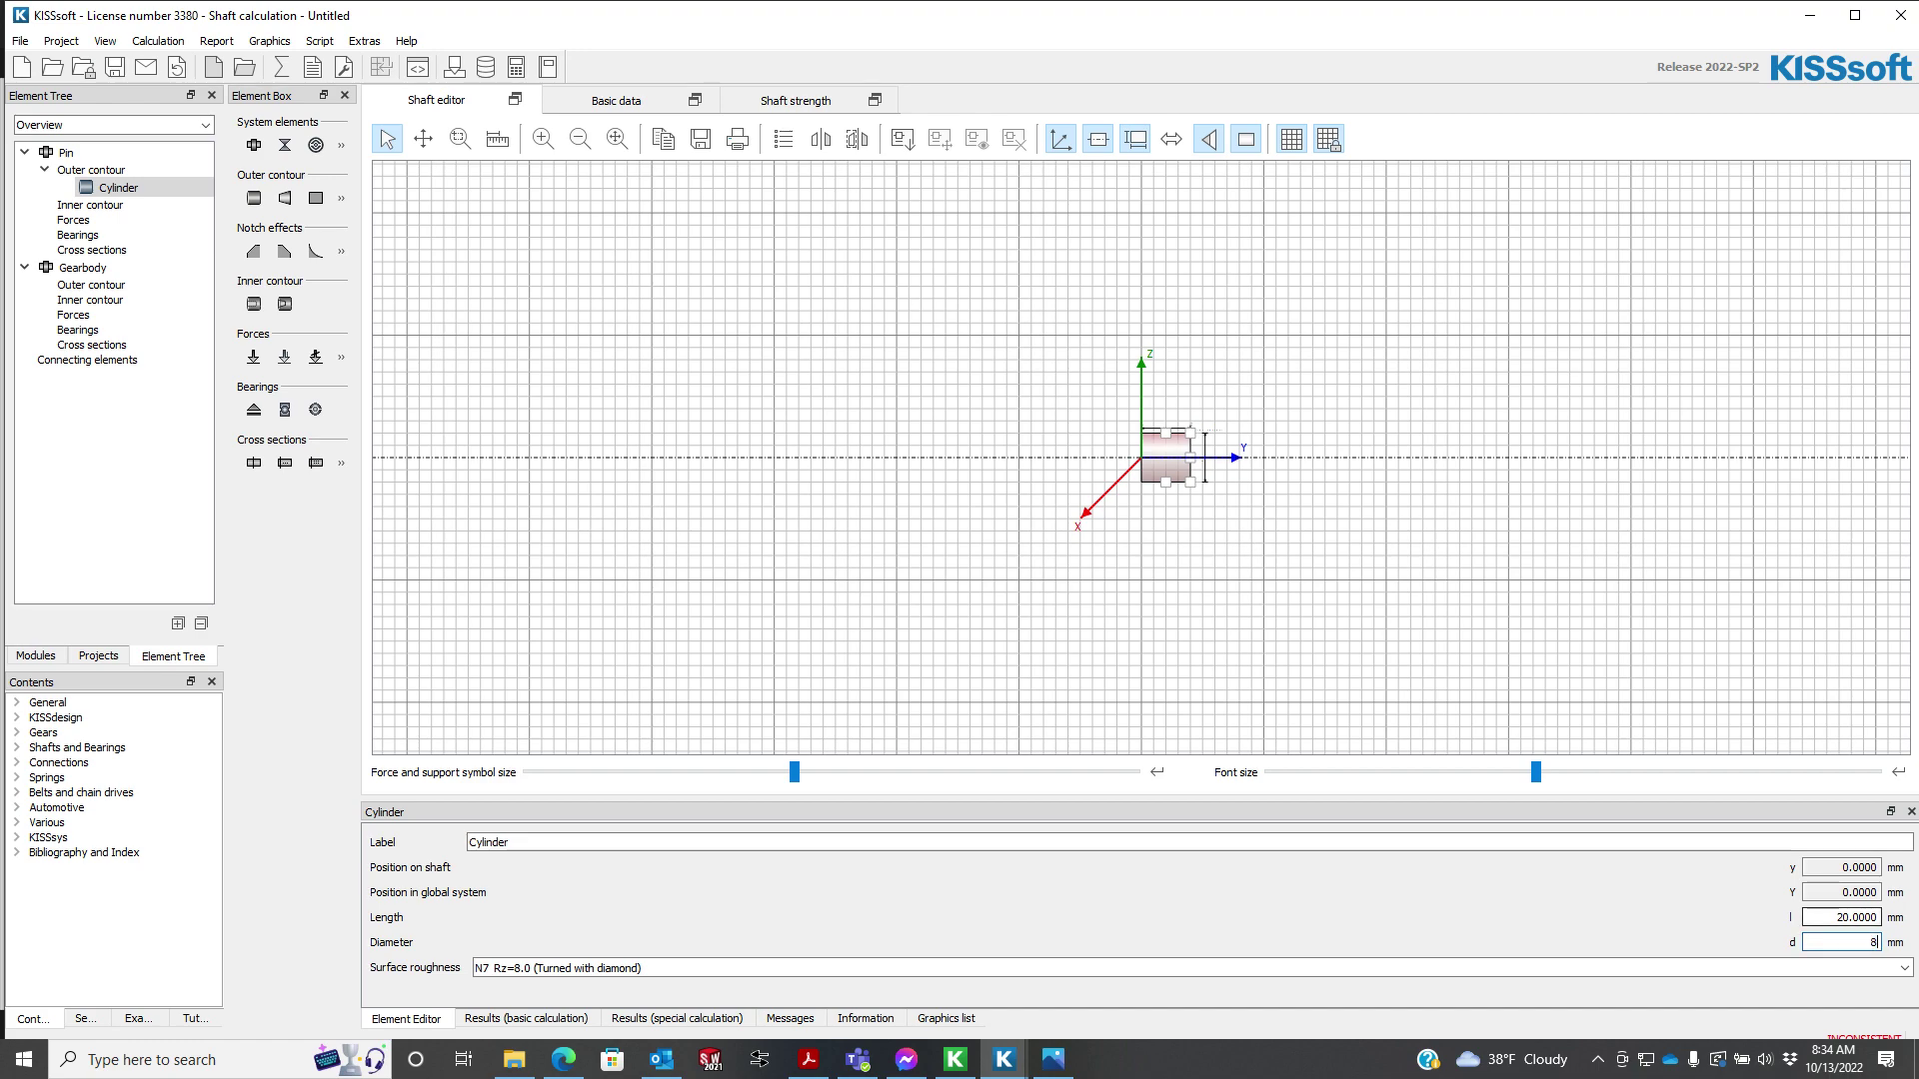
{"action": "double_click", "coordinate": [1855, 918]}
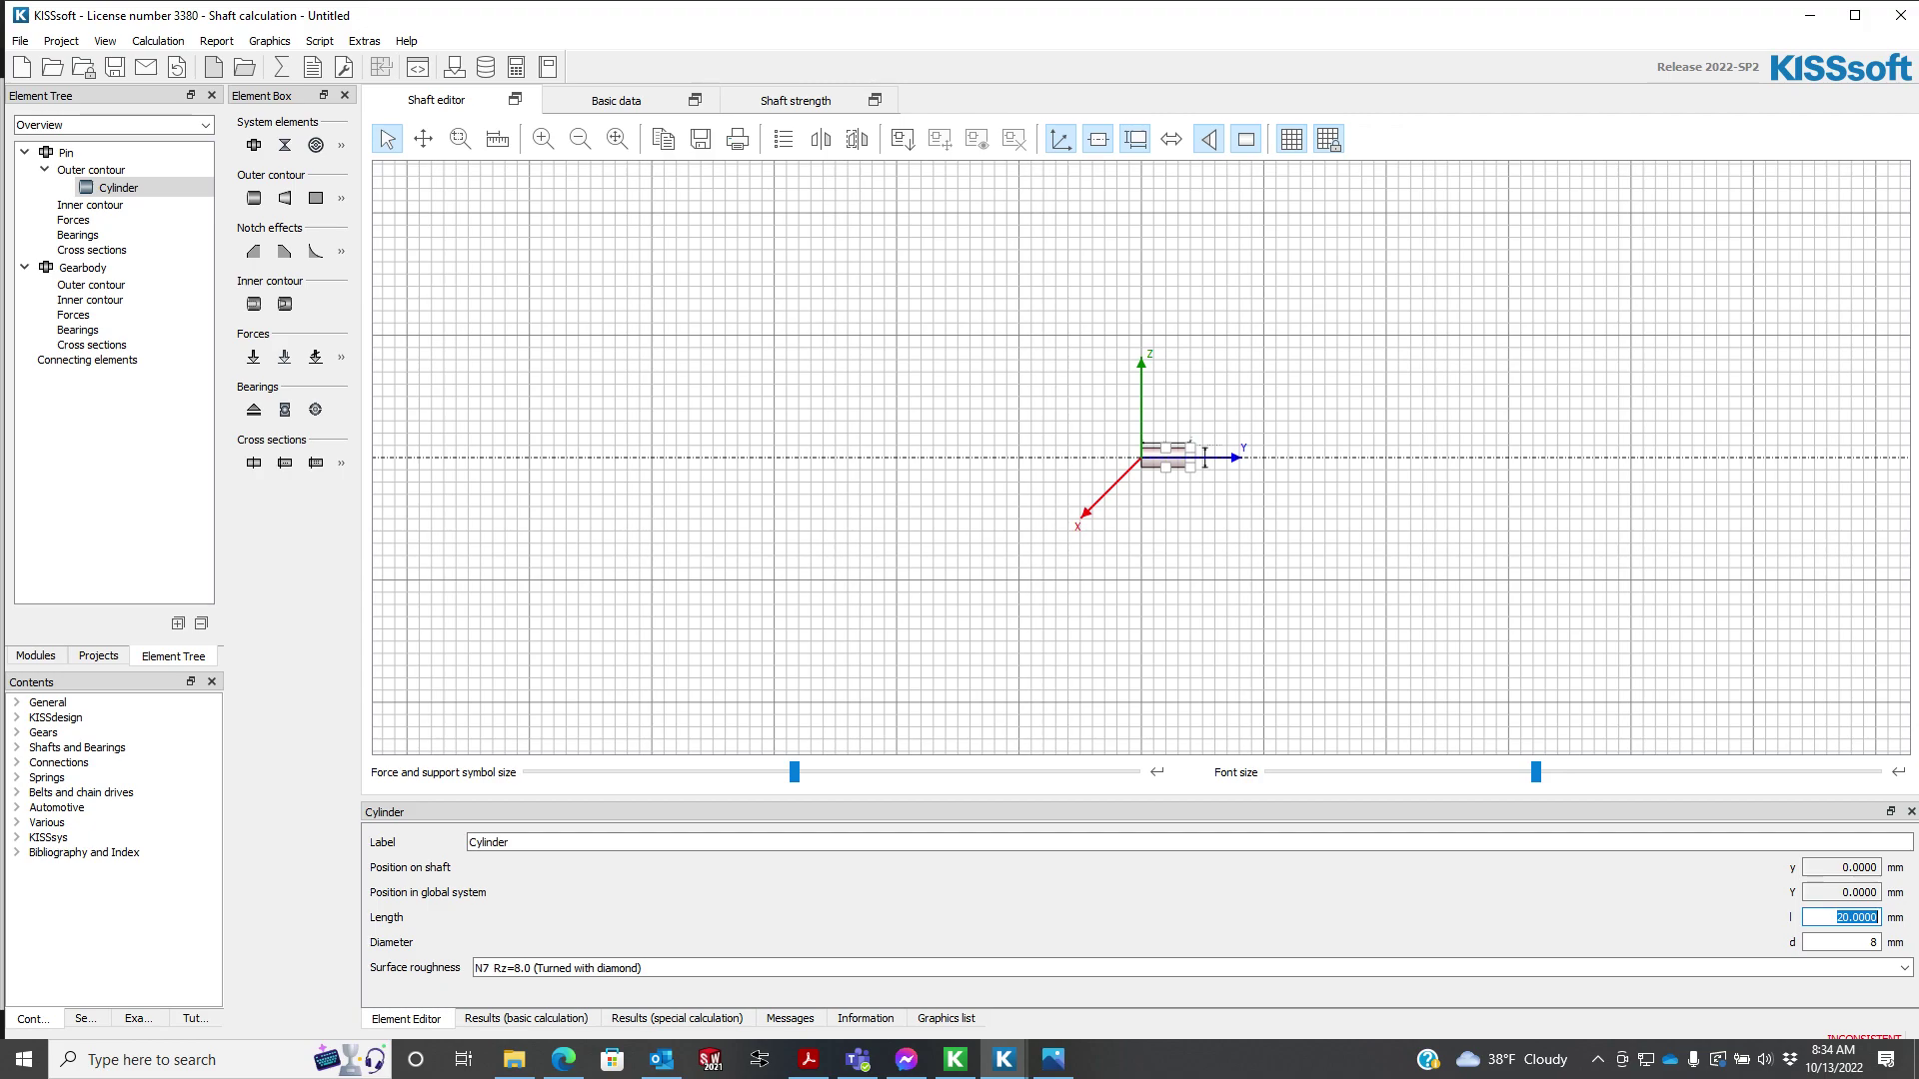
{"action": "type", "text": "16"}
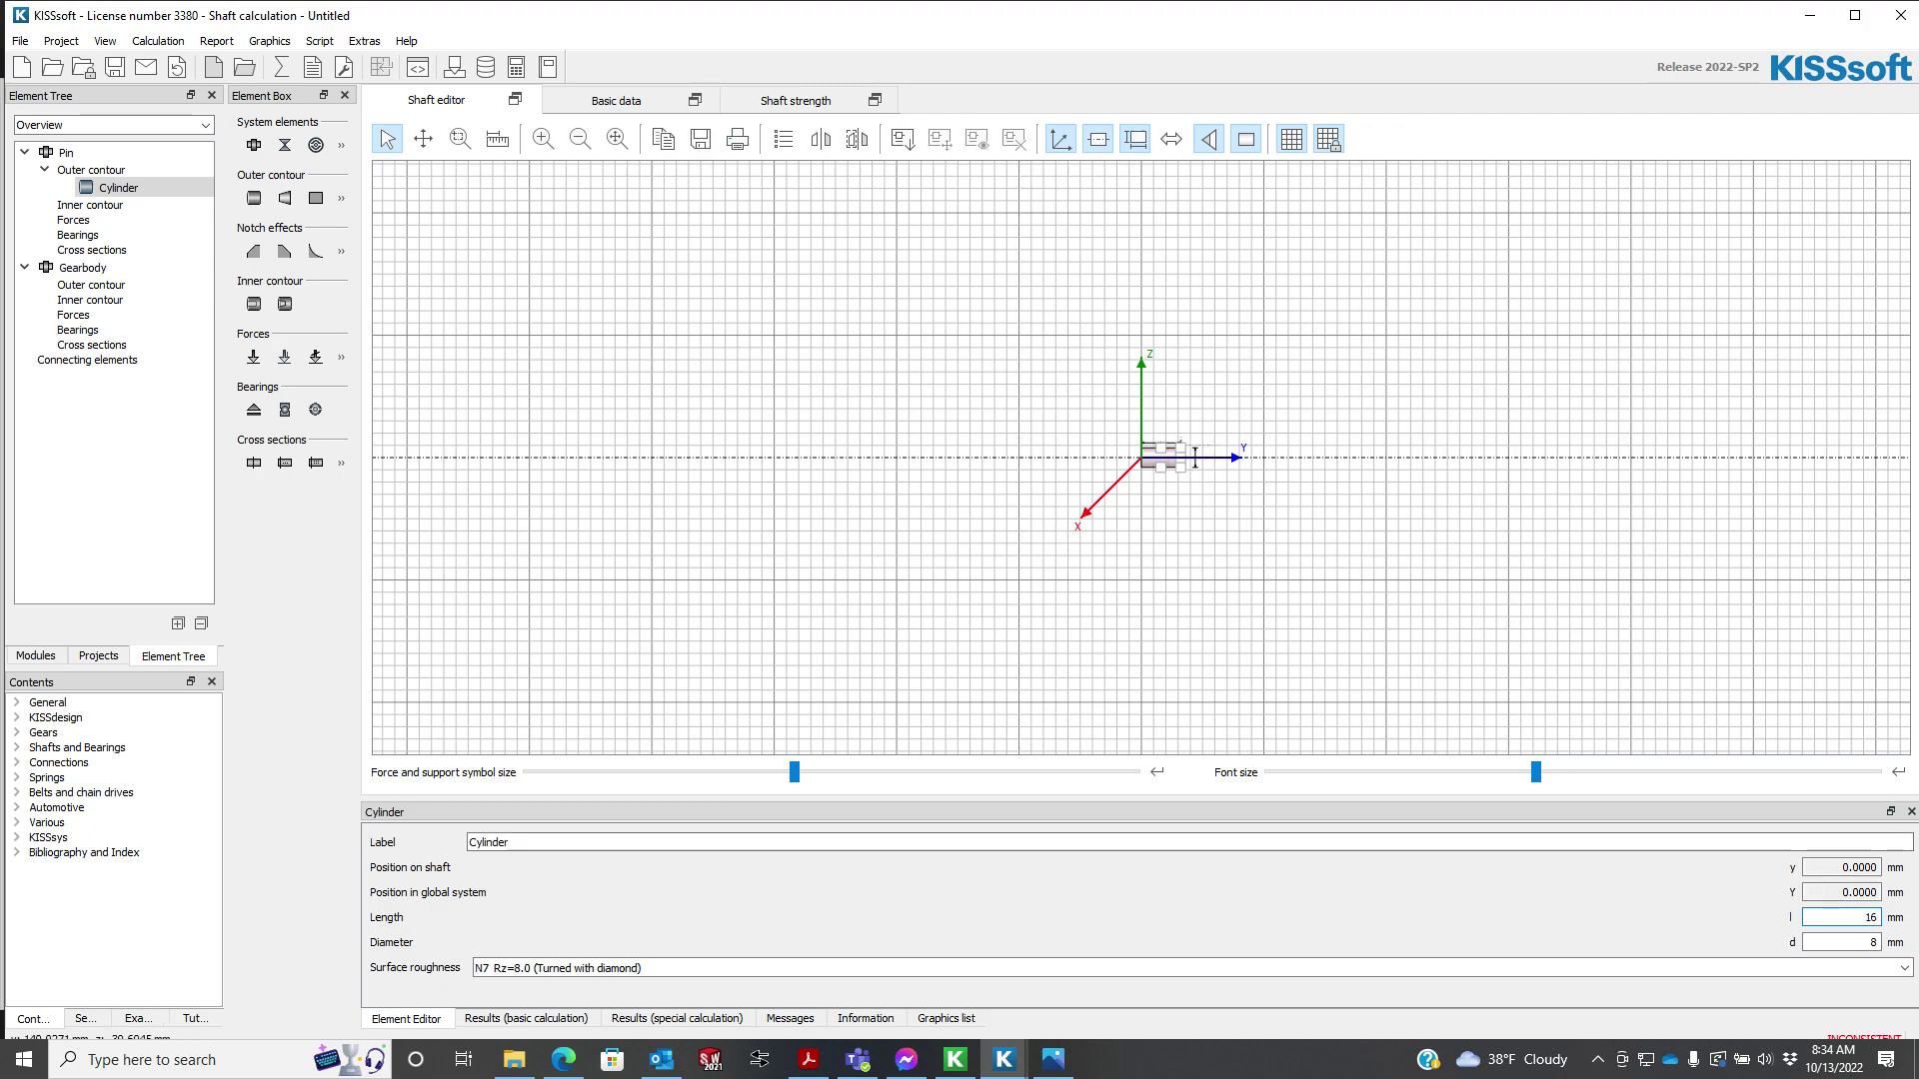
{"action": "key", "text": "Return"}
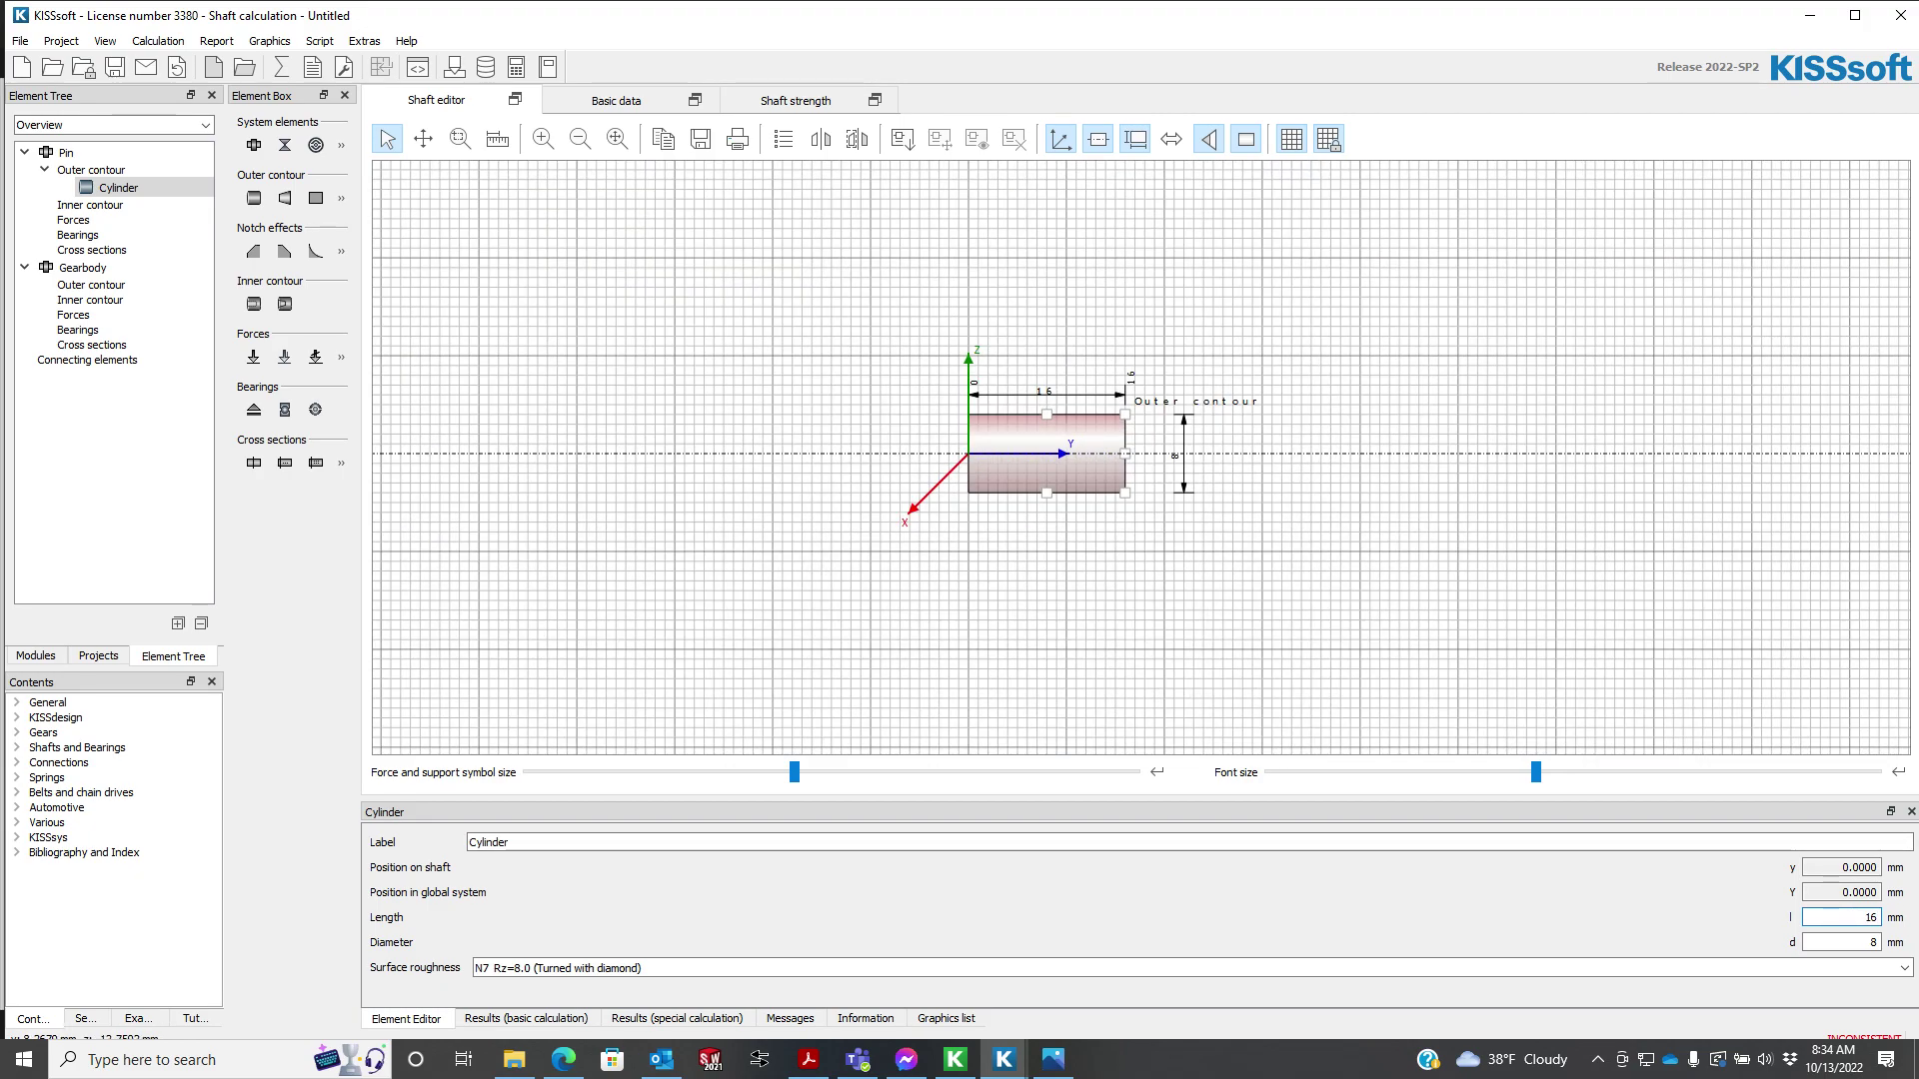
{"action": "left_click", "coordinate": [849, 340]}
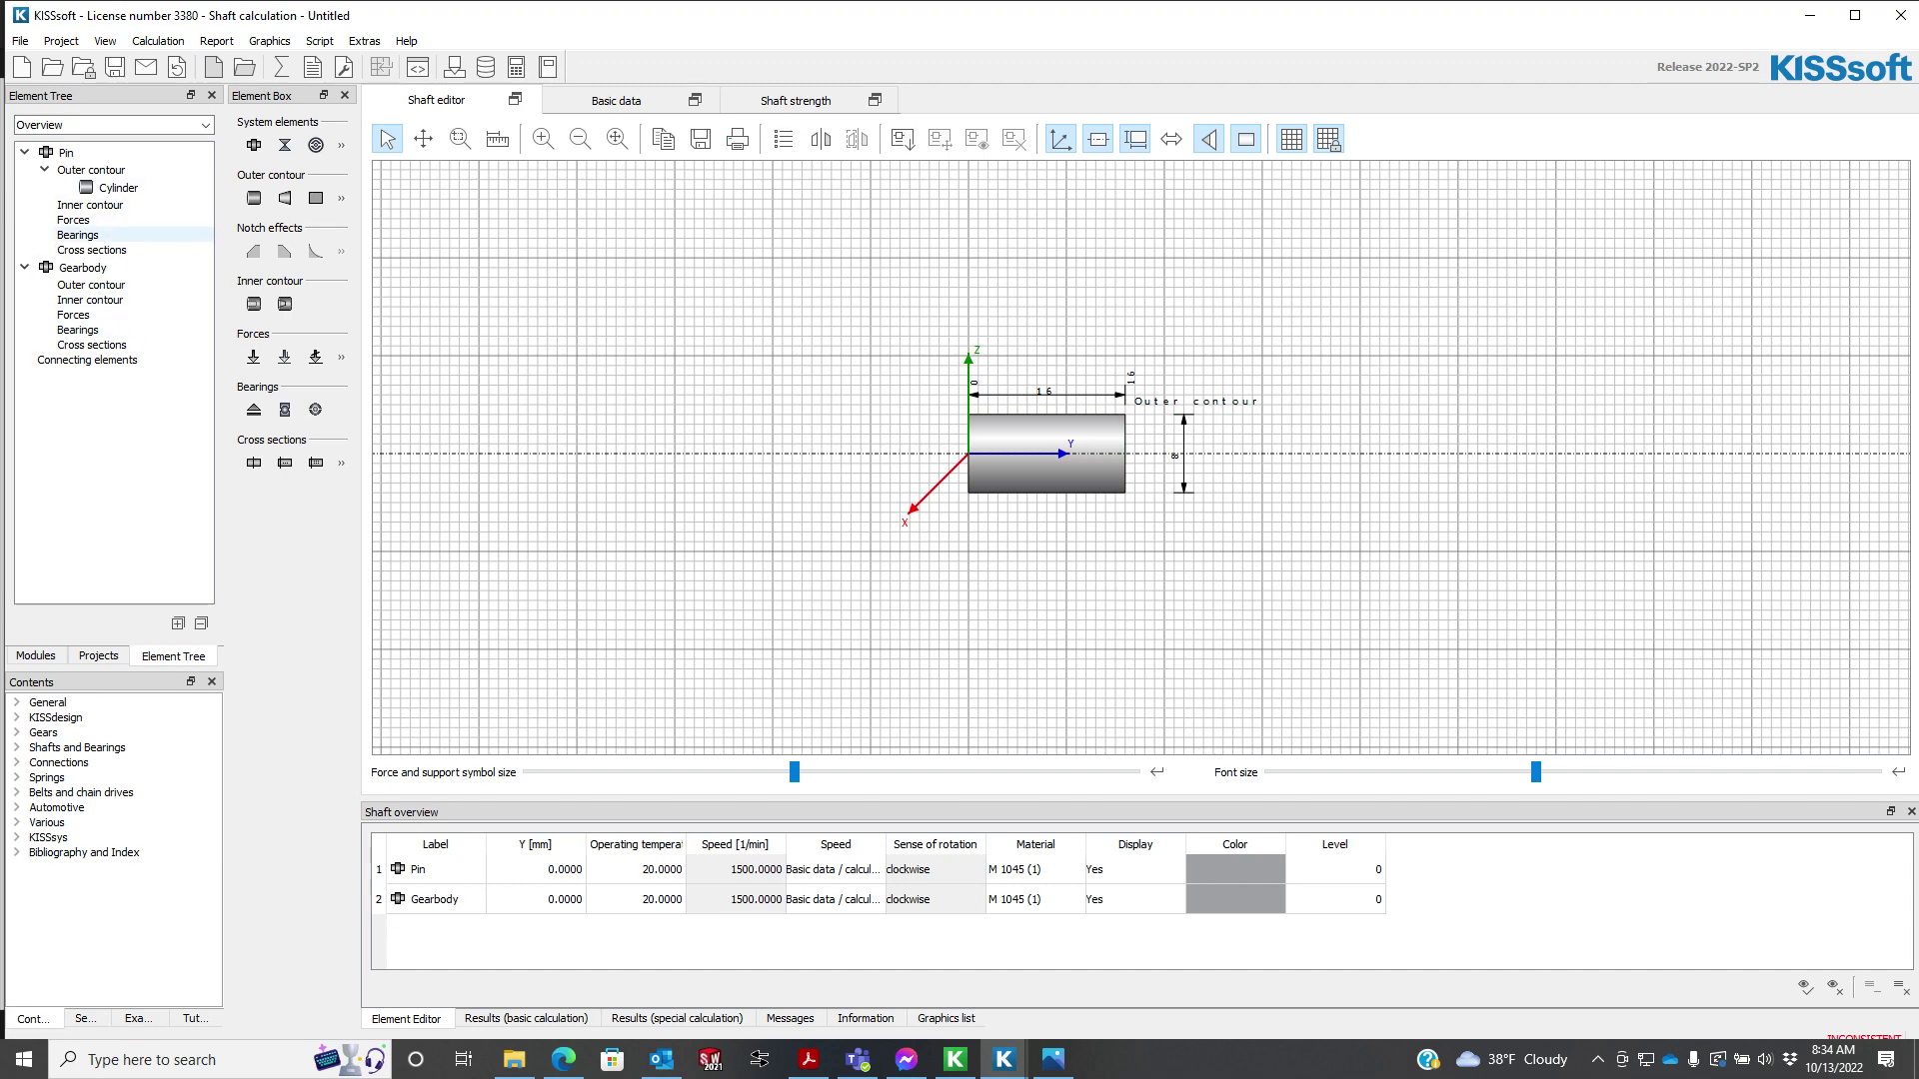
- Add two supports to the Pin's bearings
{"action": "left_click", "coordinate": [77, 235]}
{"action": "right_click", "coordinate": [85, 237]}
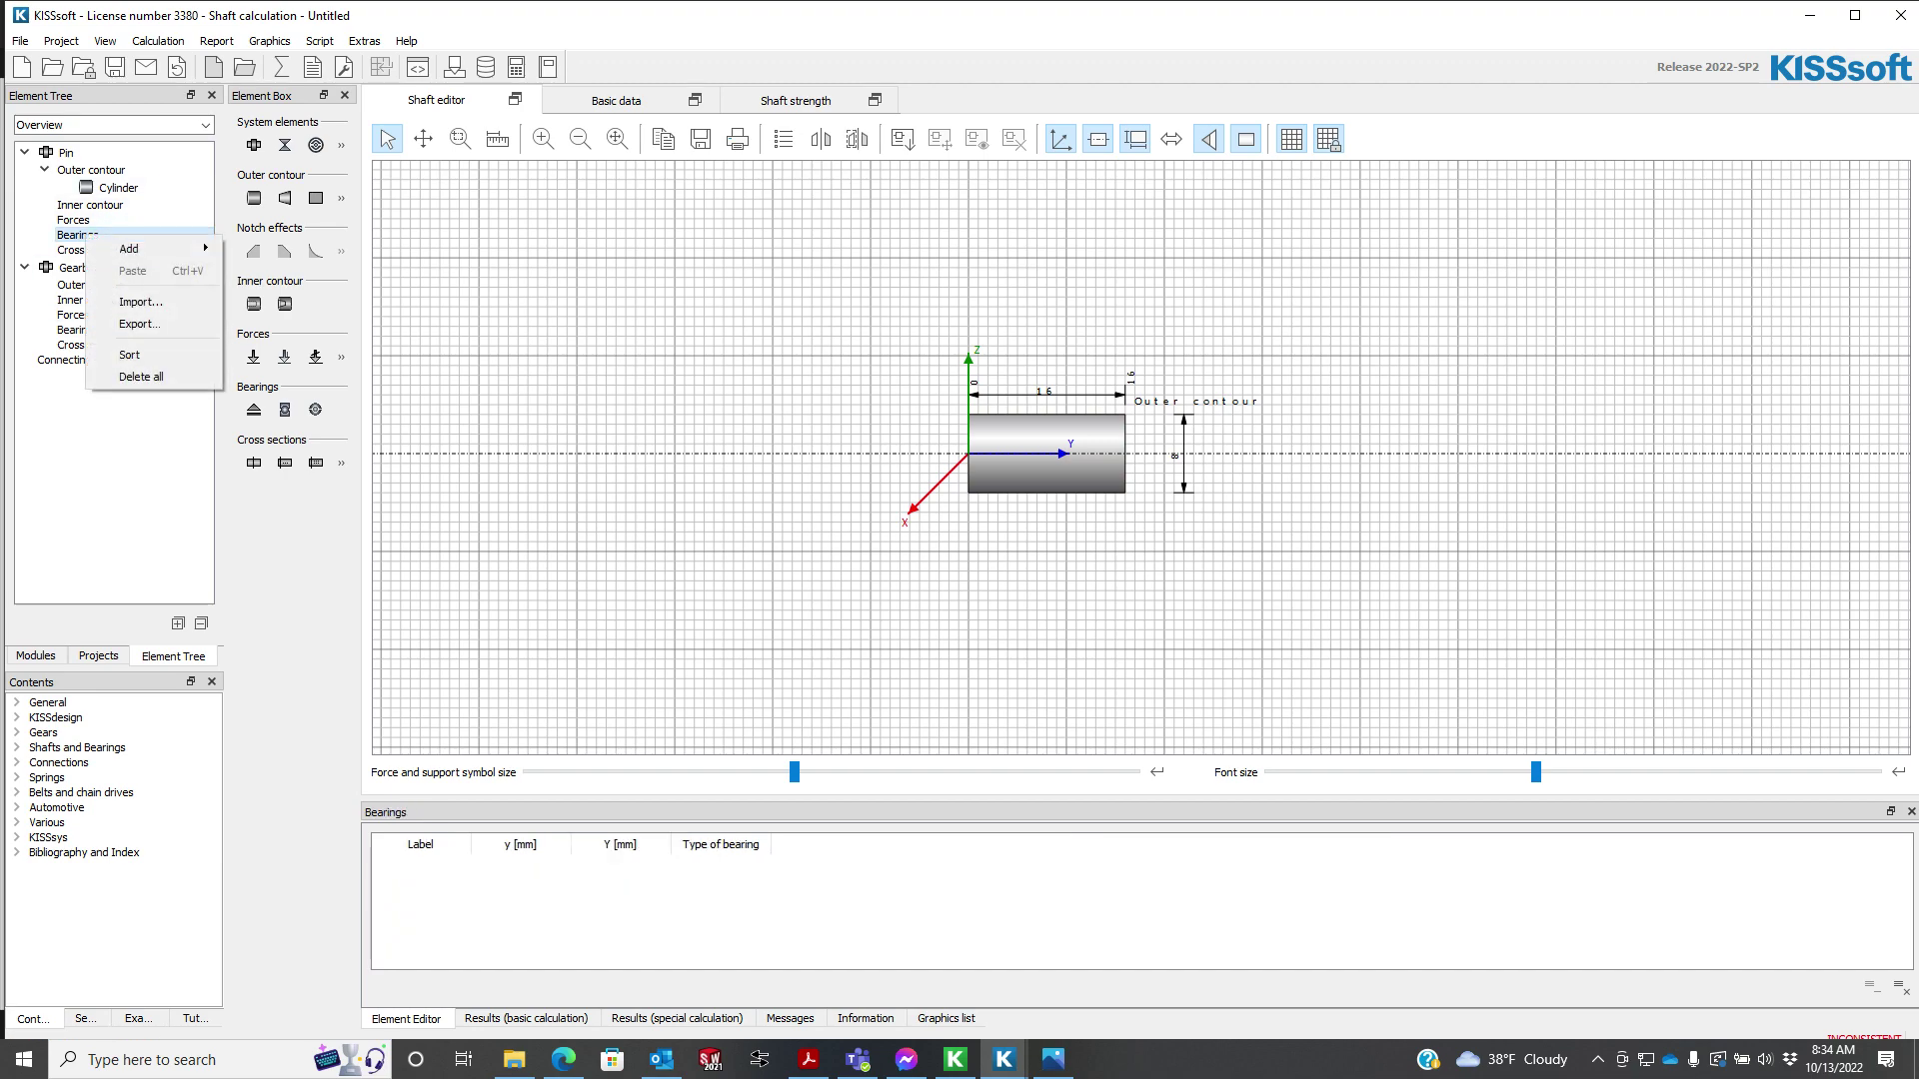
{"action": "mouse_move", "coordinate": [140, 248]}
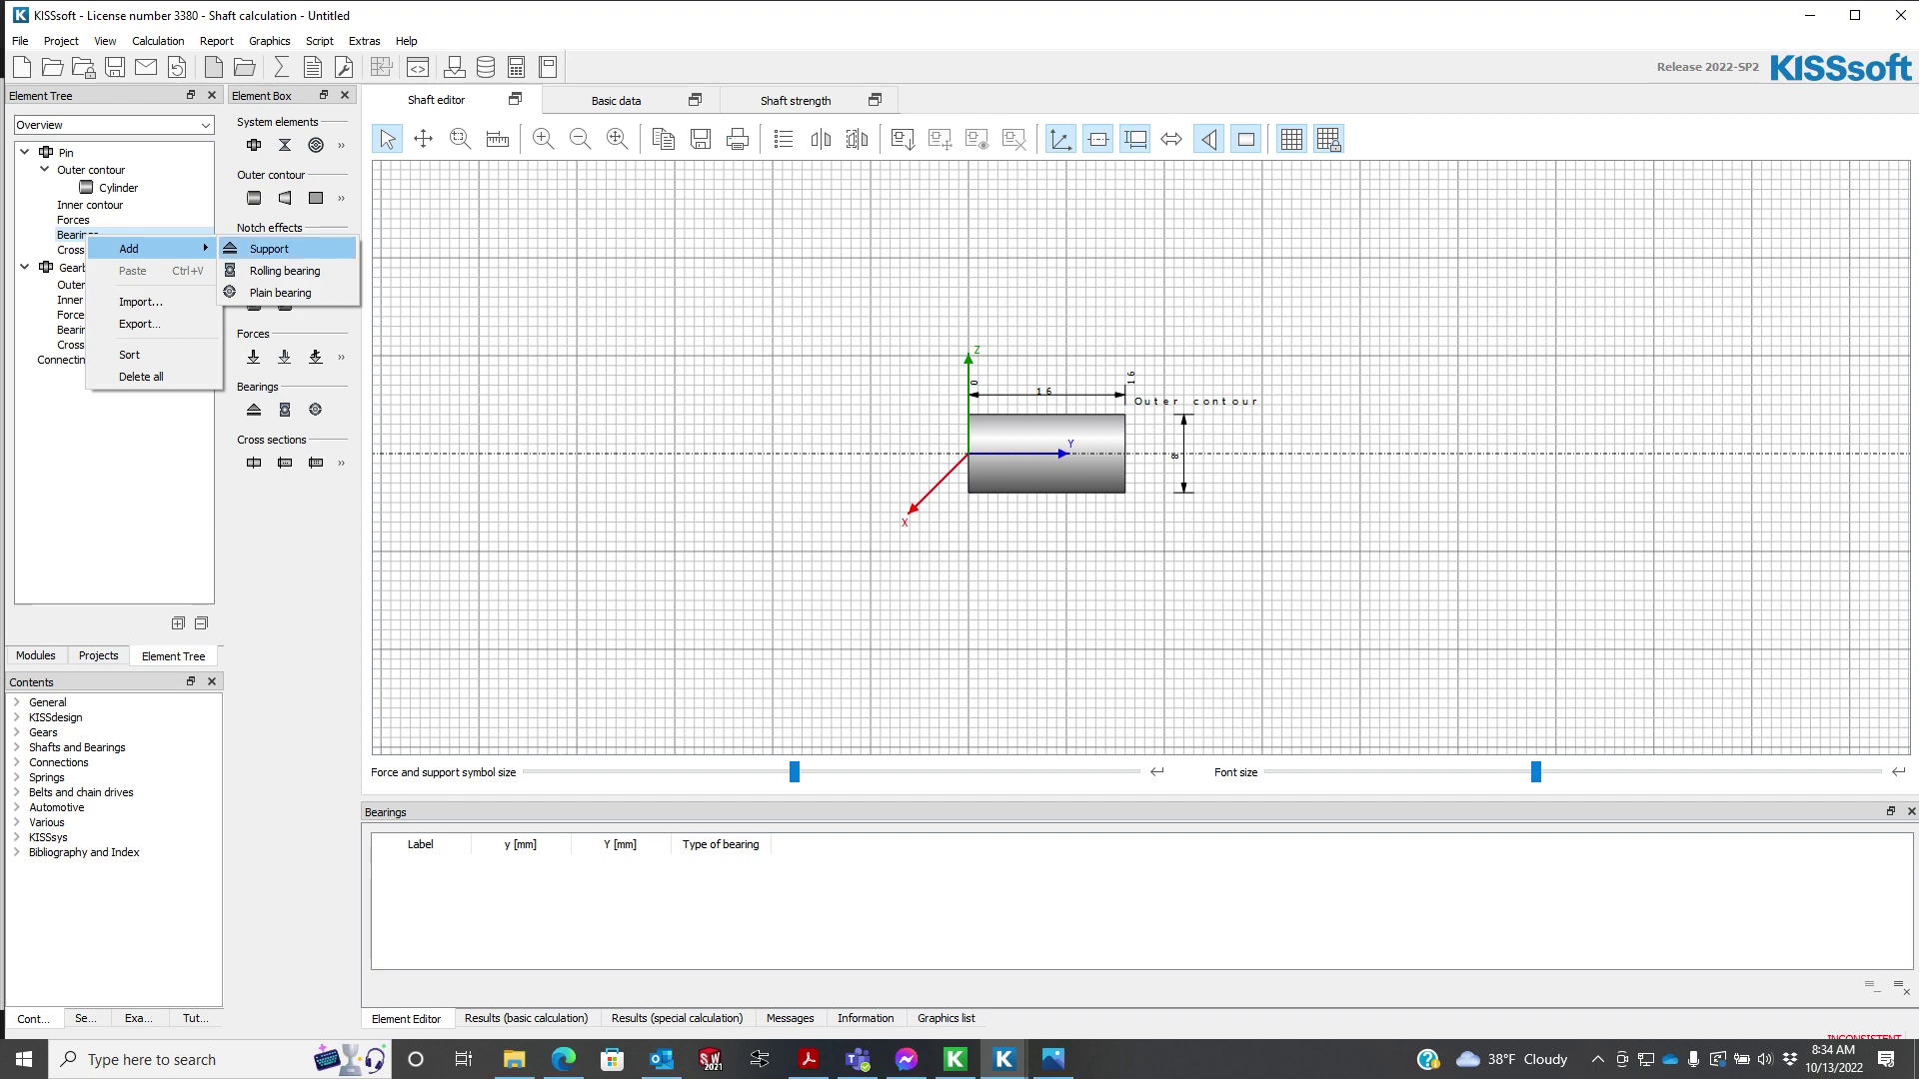
{"action": "left_click", "coordinate": [269, 249]}
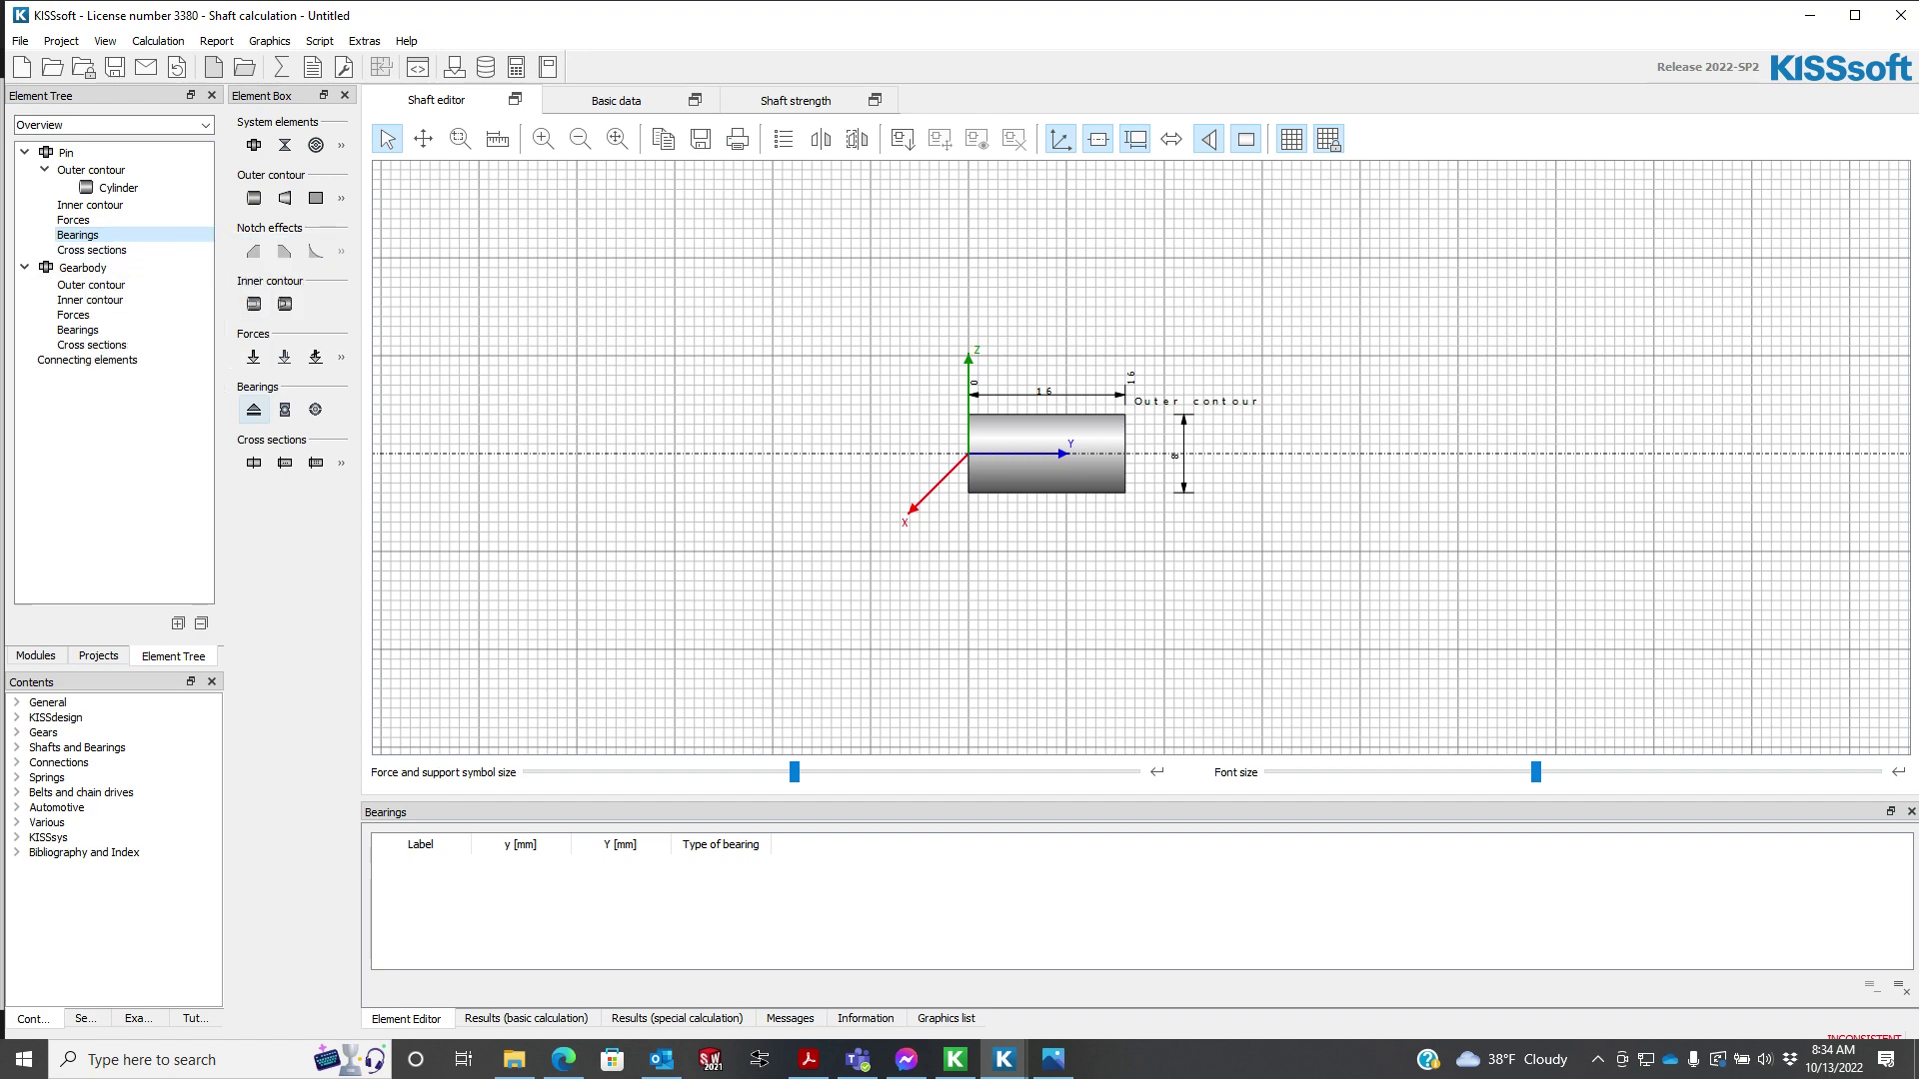
{"action": "left_click", "coordinate": [254, 410]}
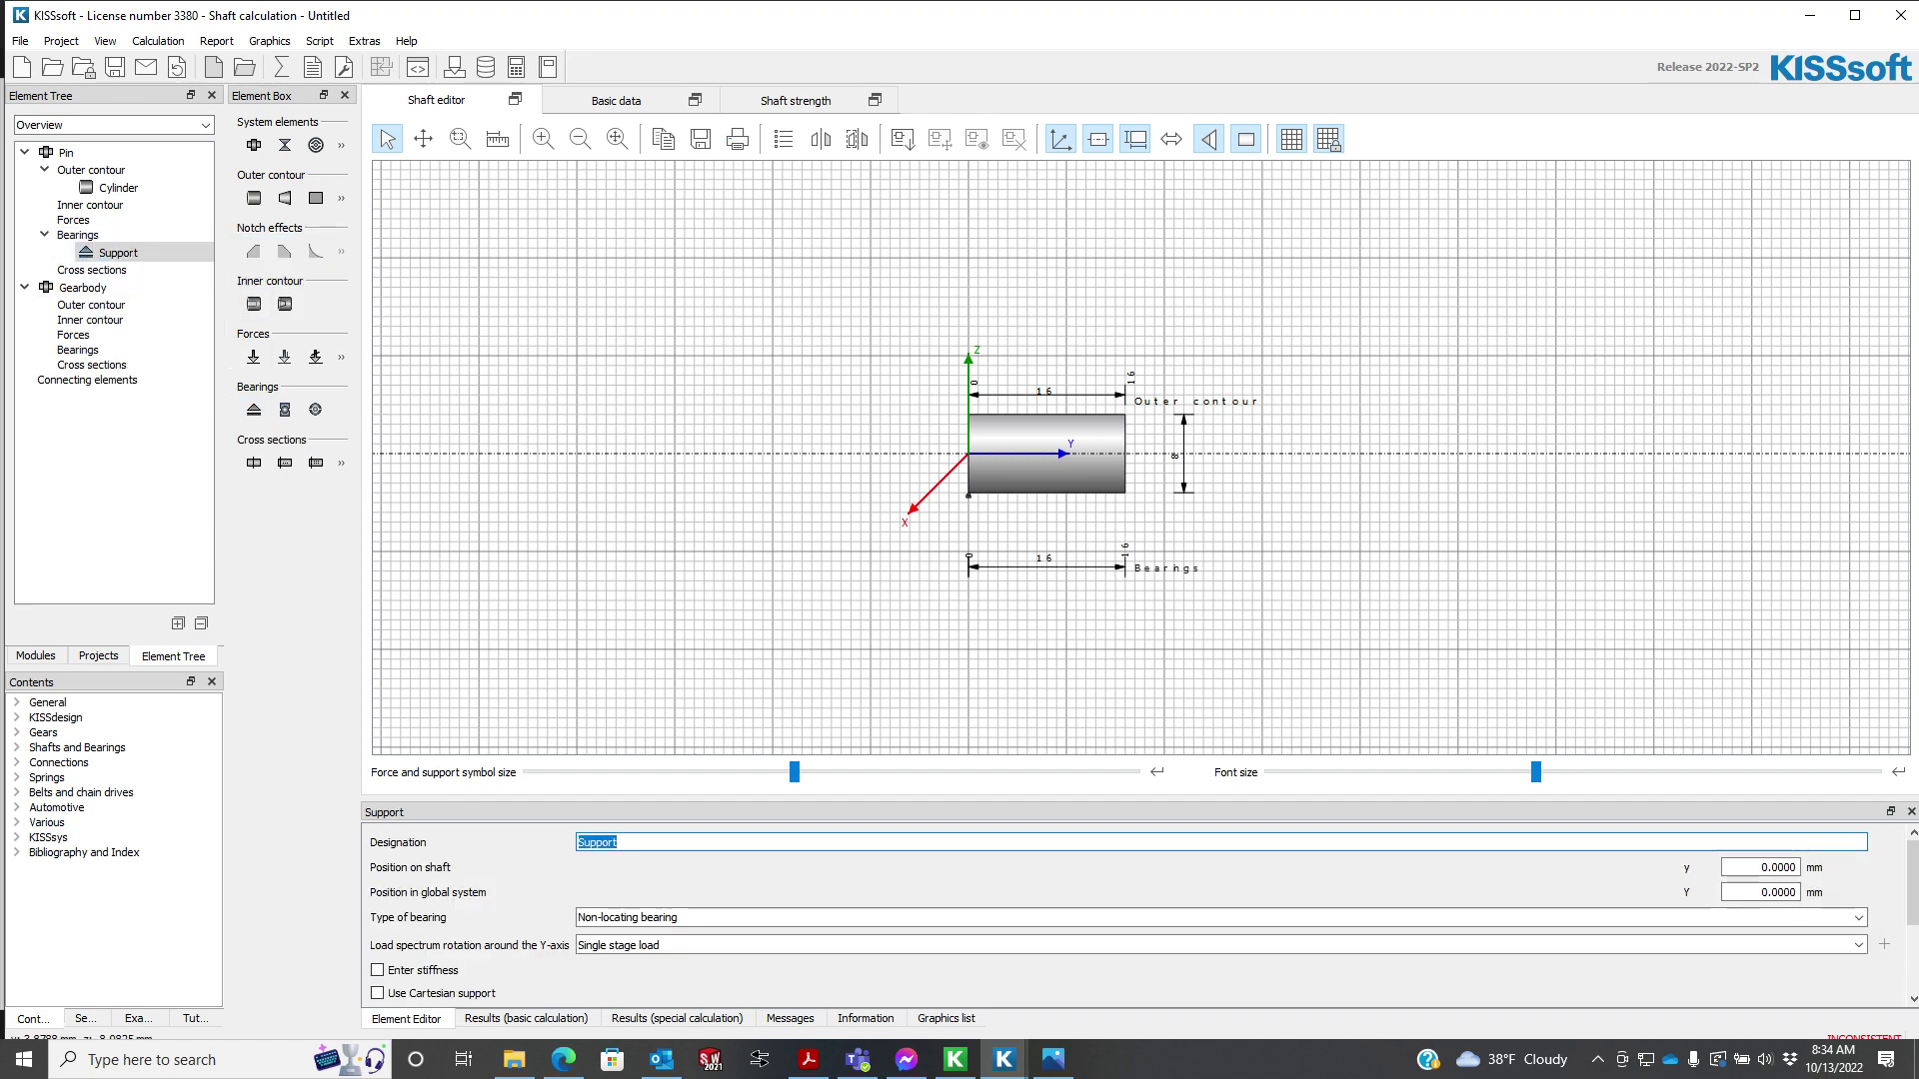
{"action": "left_click", "coordinate": [78, 235]}
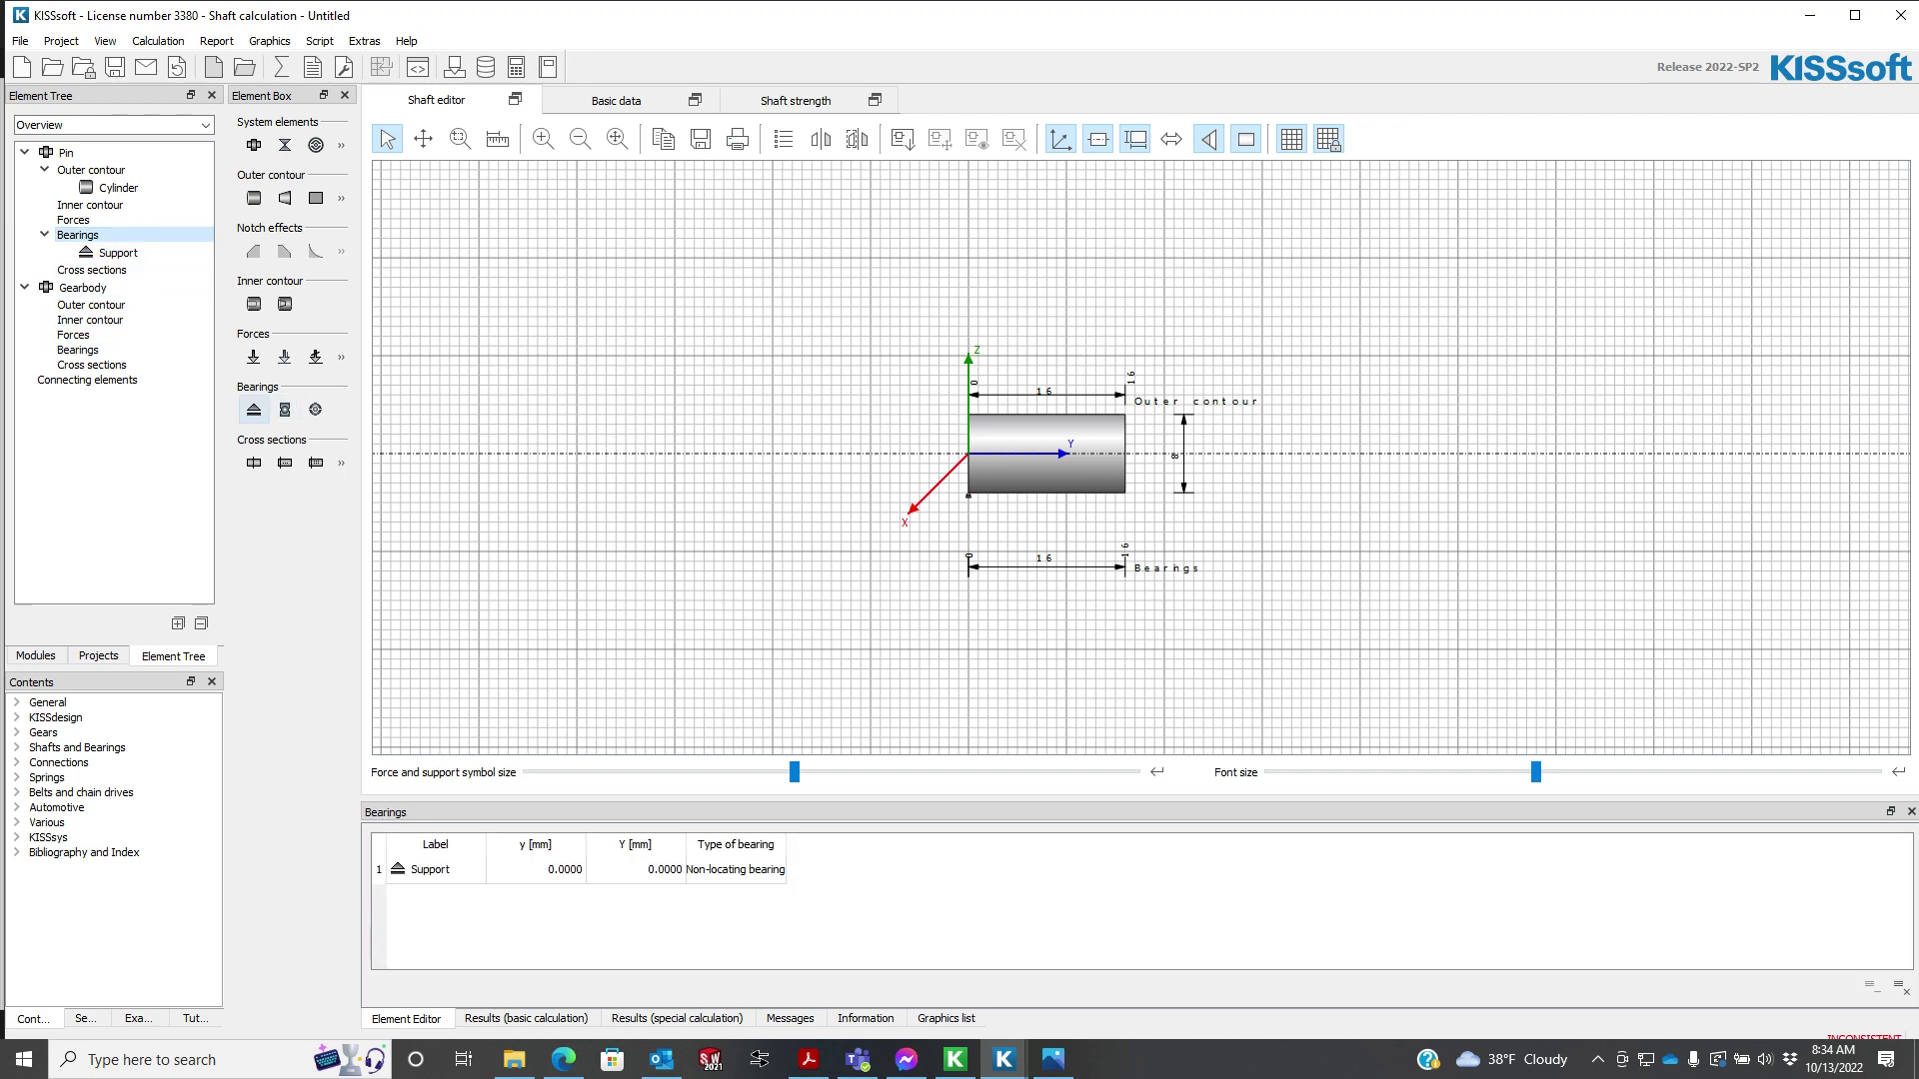
{"action": "left_click", "coordinate": [254, 410]}
- Rename the Pin's two supports as Support1 and Support2
{"action": "left_click", "coordinate": [118, 253]}
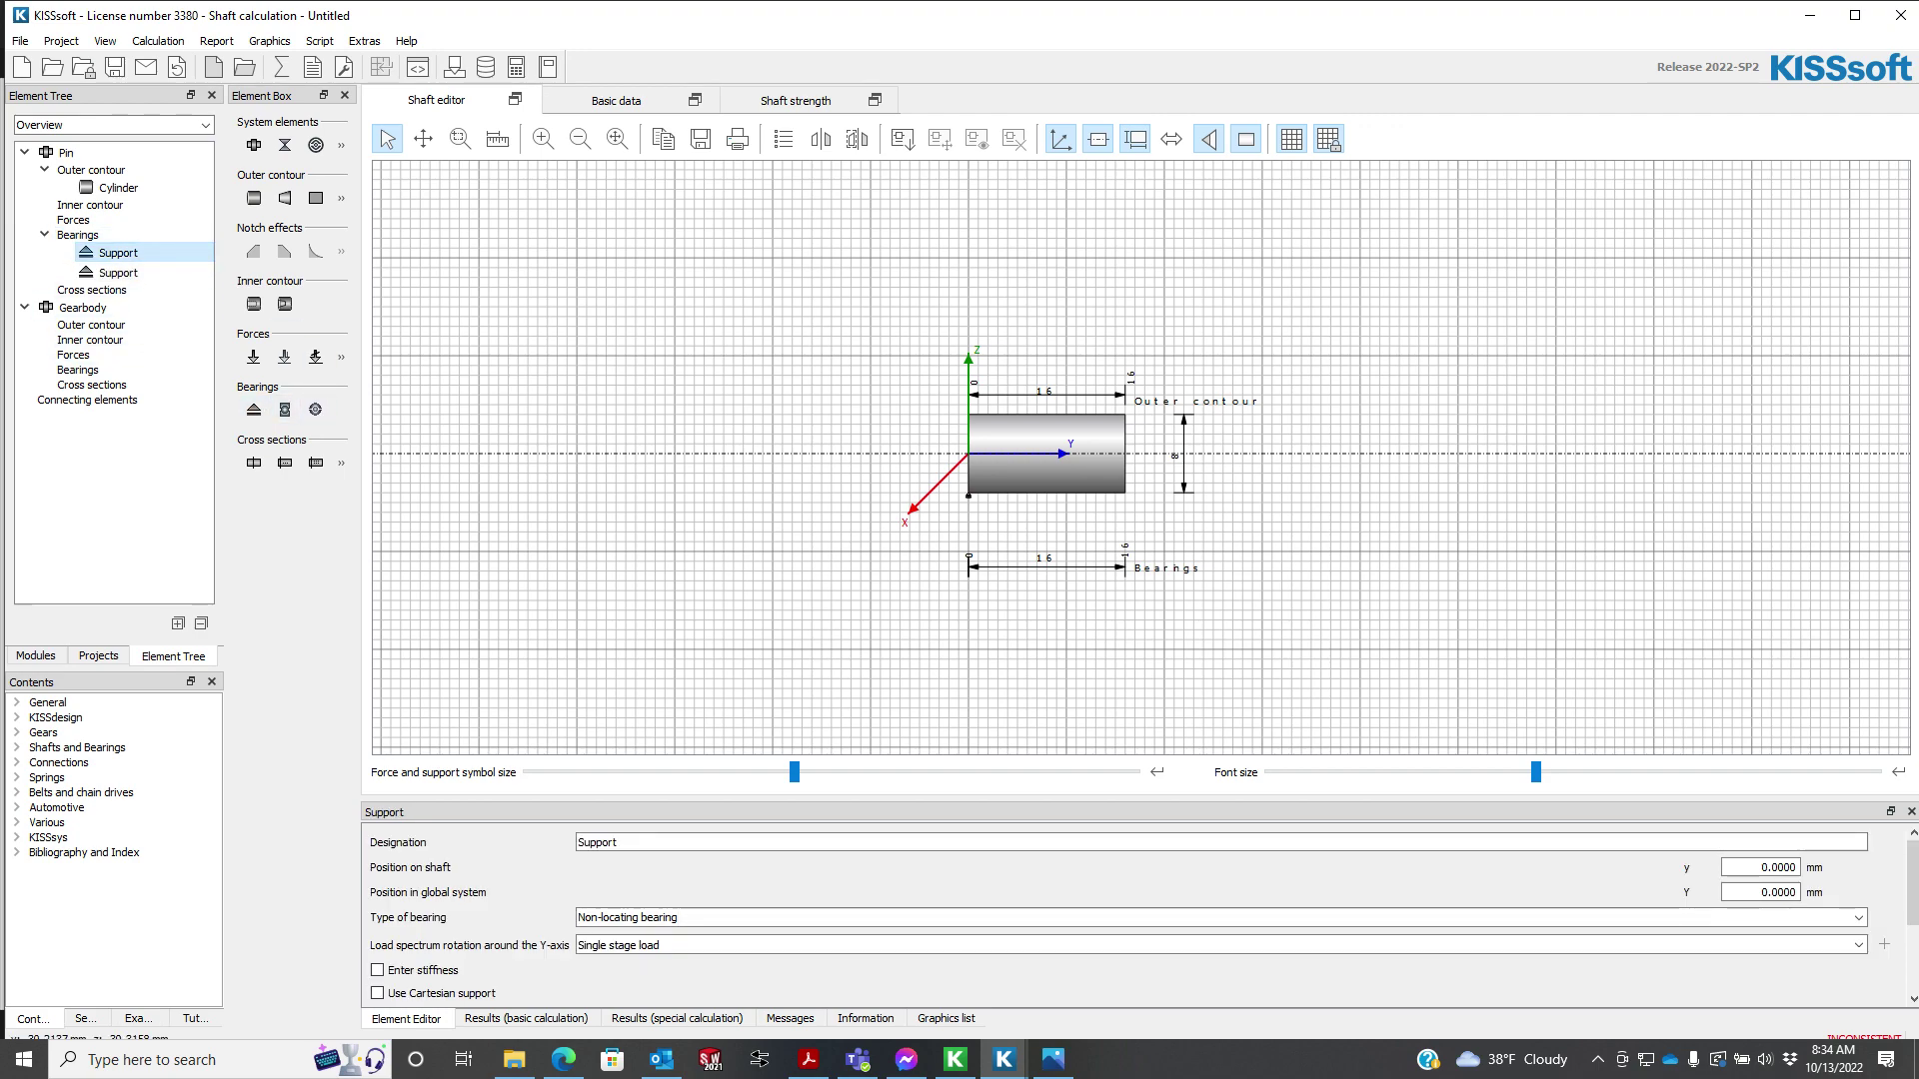
{"action": "left_click", "coordinate": [660, 842]}
{"action": "type", "text": "1"}
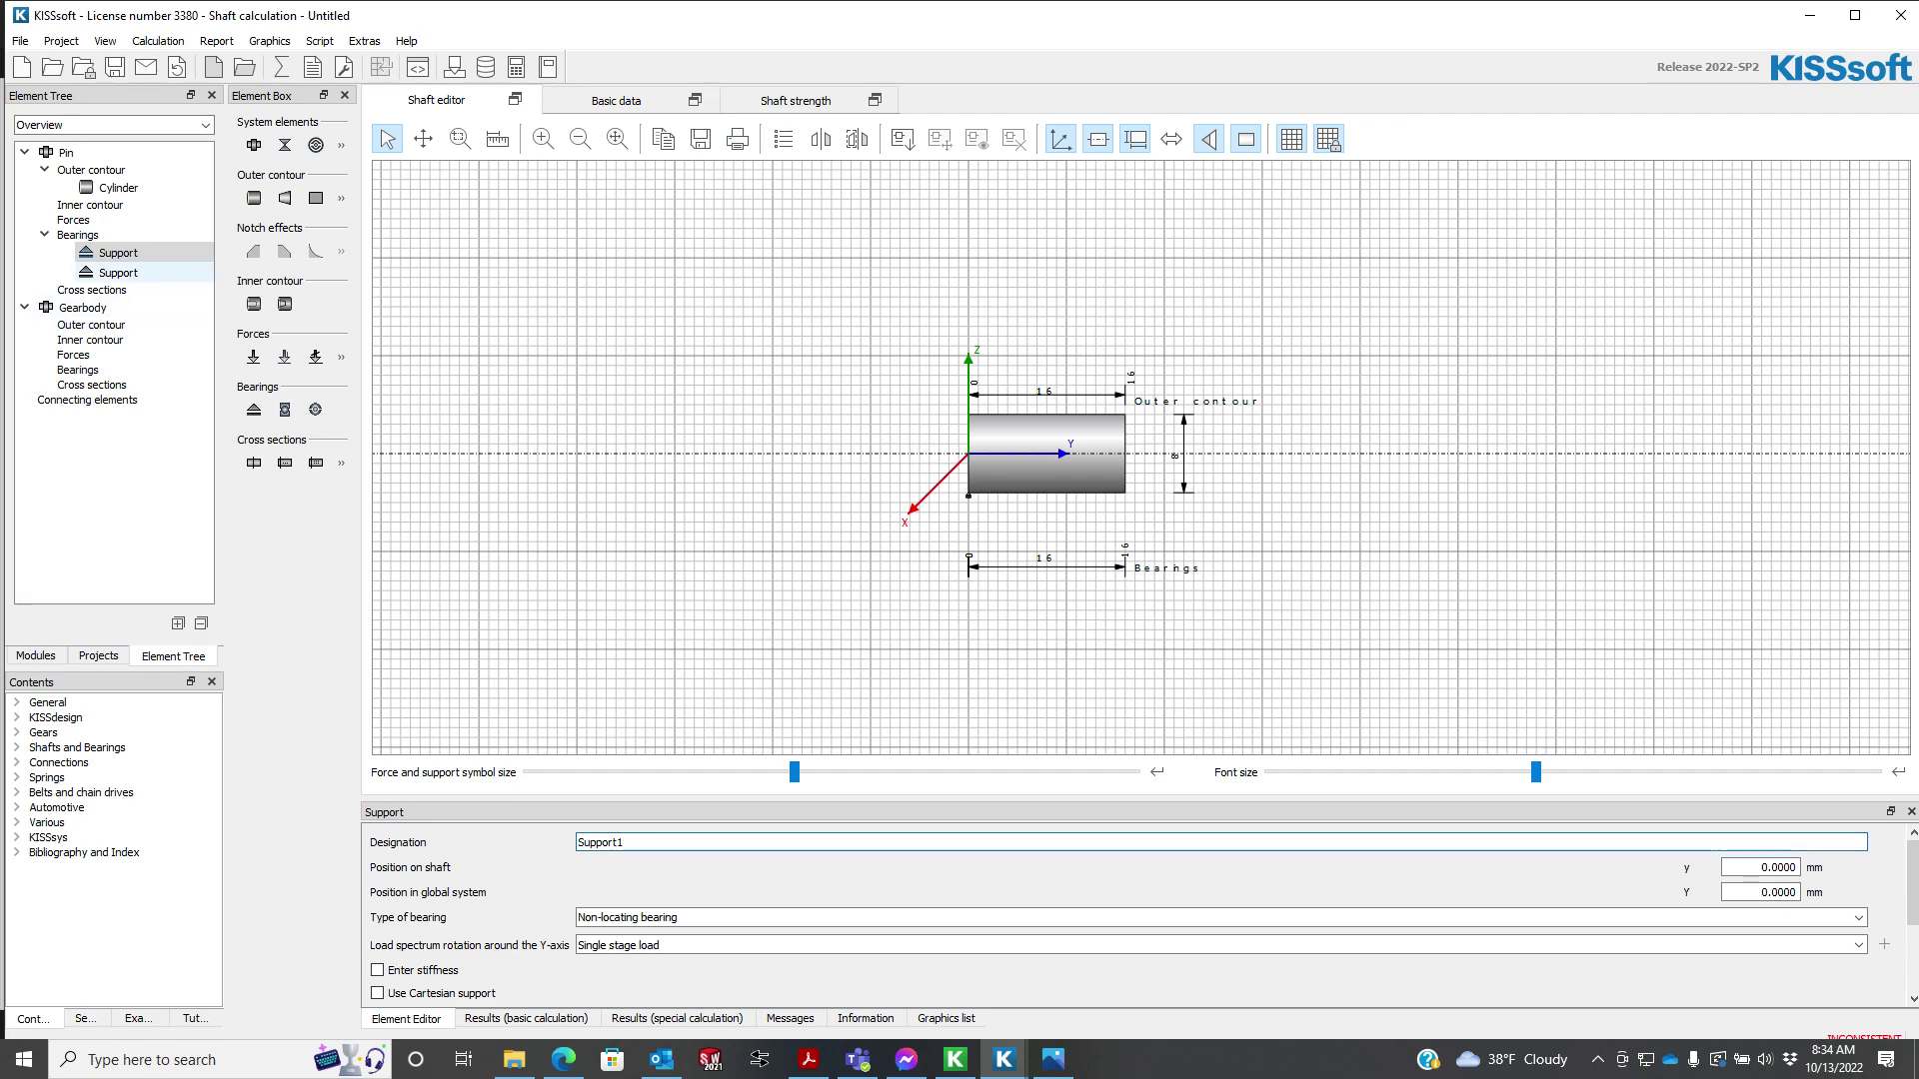
{"action": "left_click", "coordinate": [118, 272]}
{"action": "left_click", "coordinate": [659, 842]}
{"action": "type", "text": "2"}
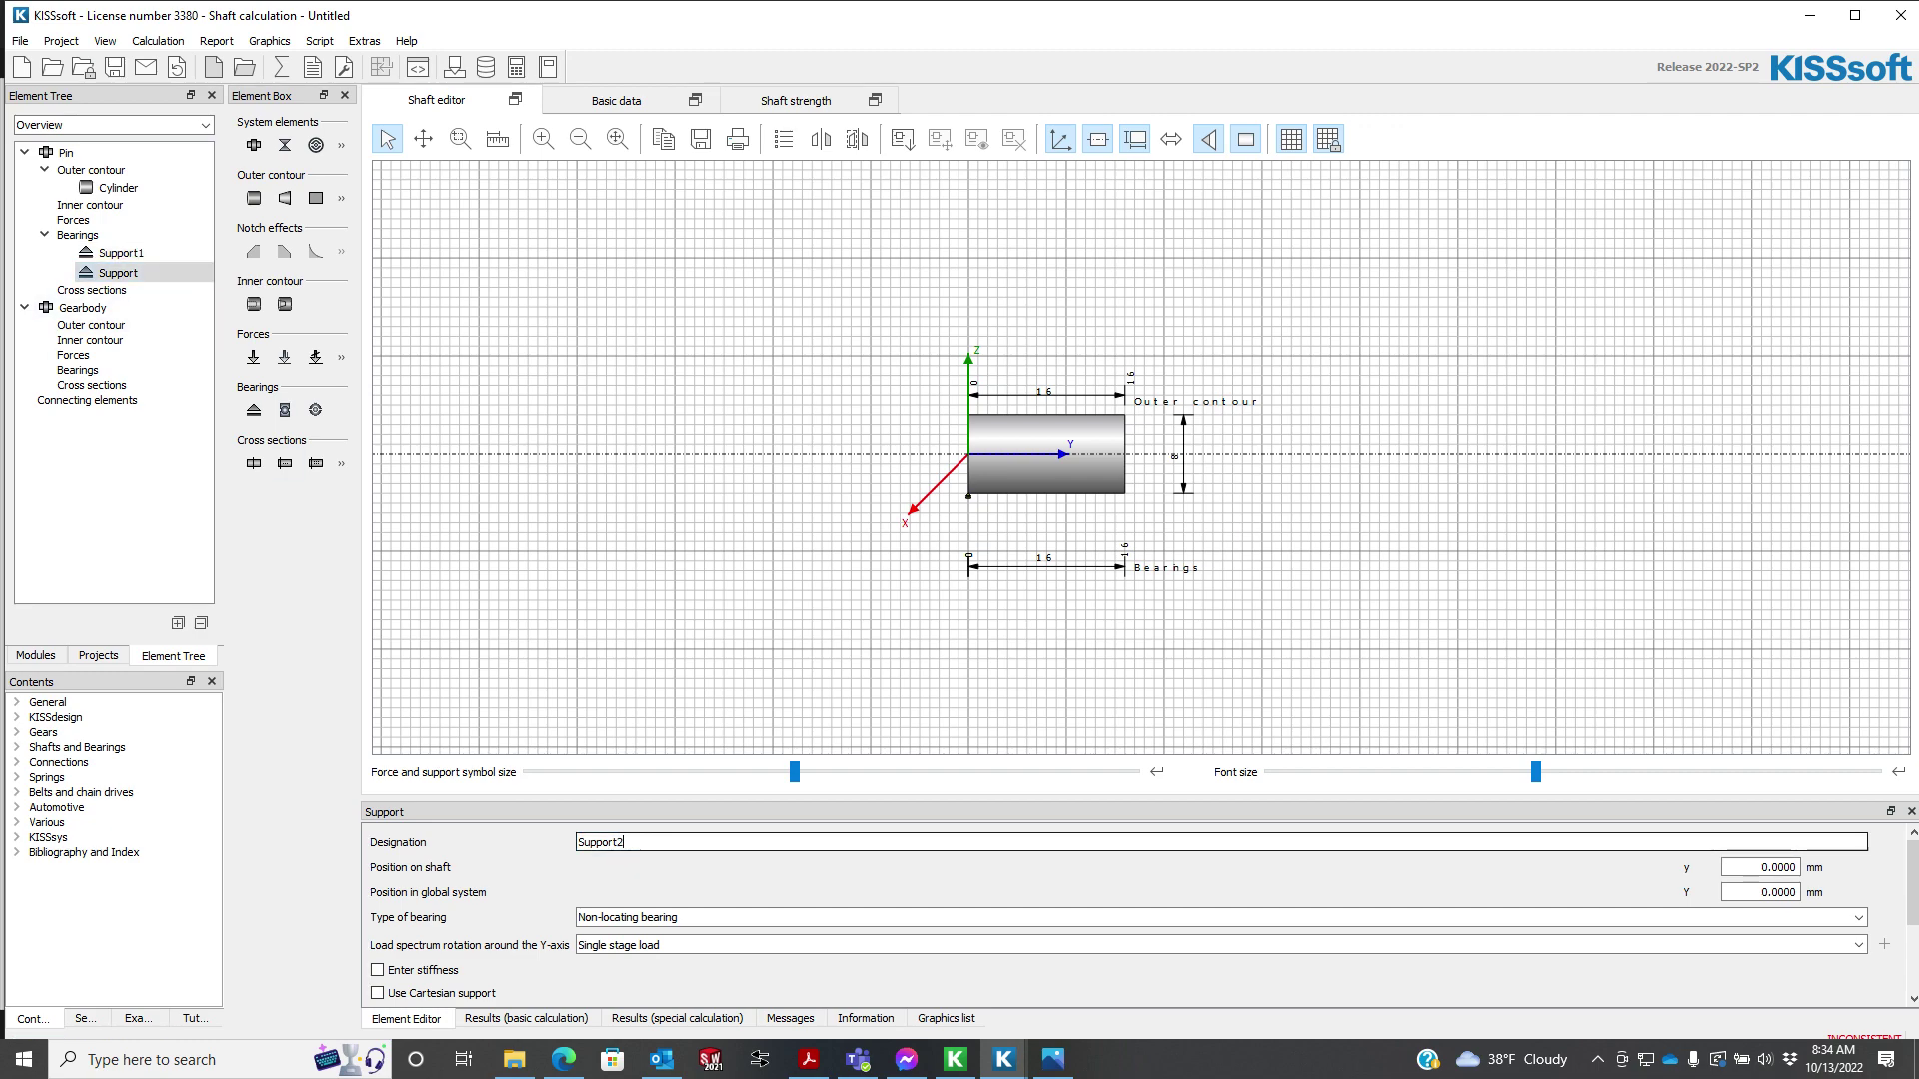
{"action": "left_click", "coordinate": [799, 654]}
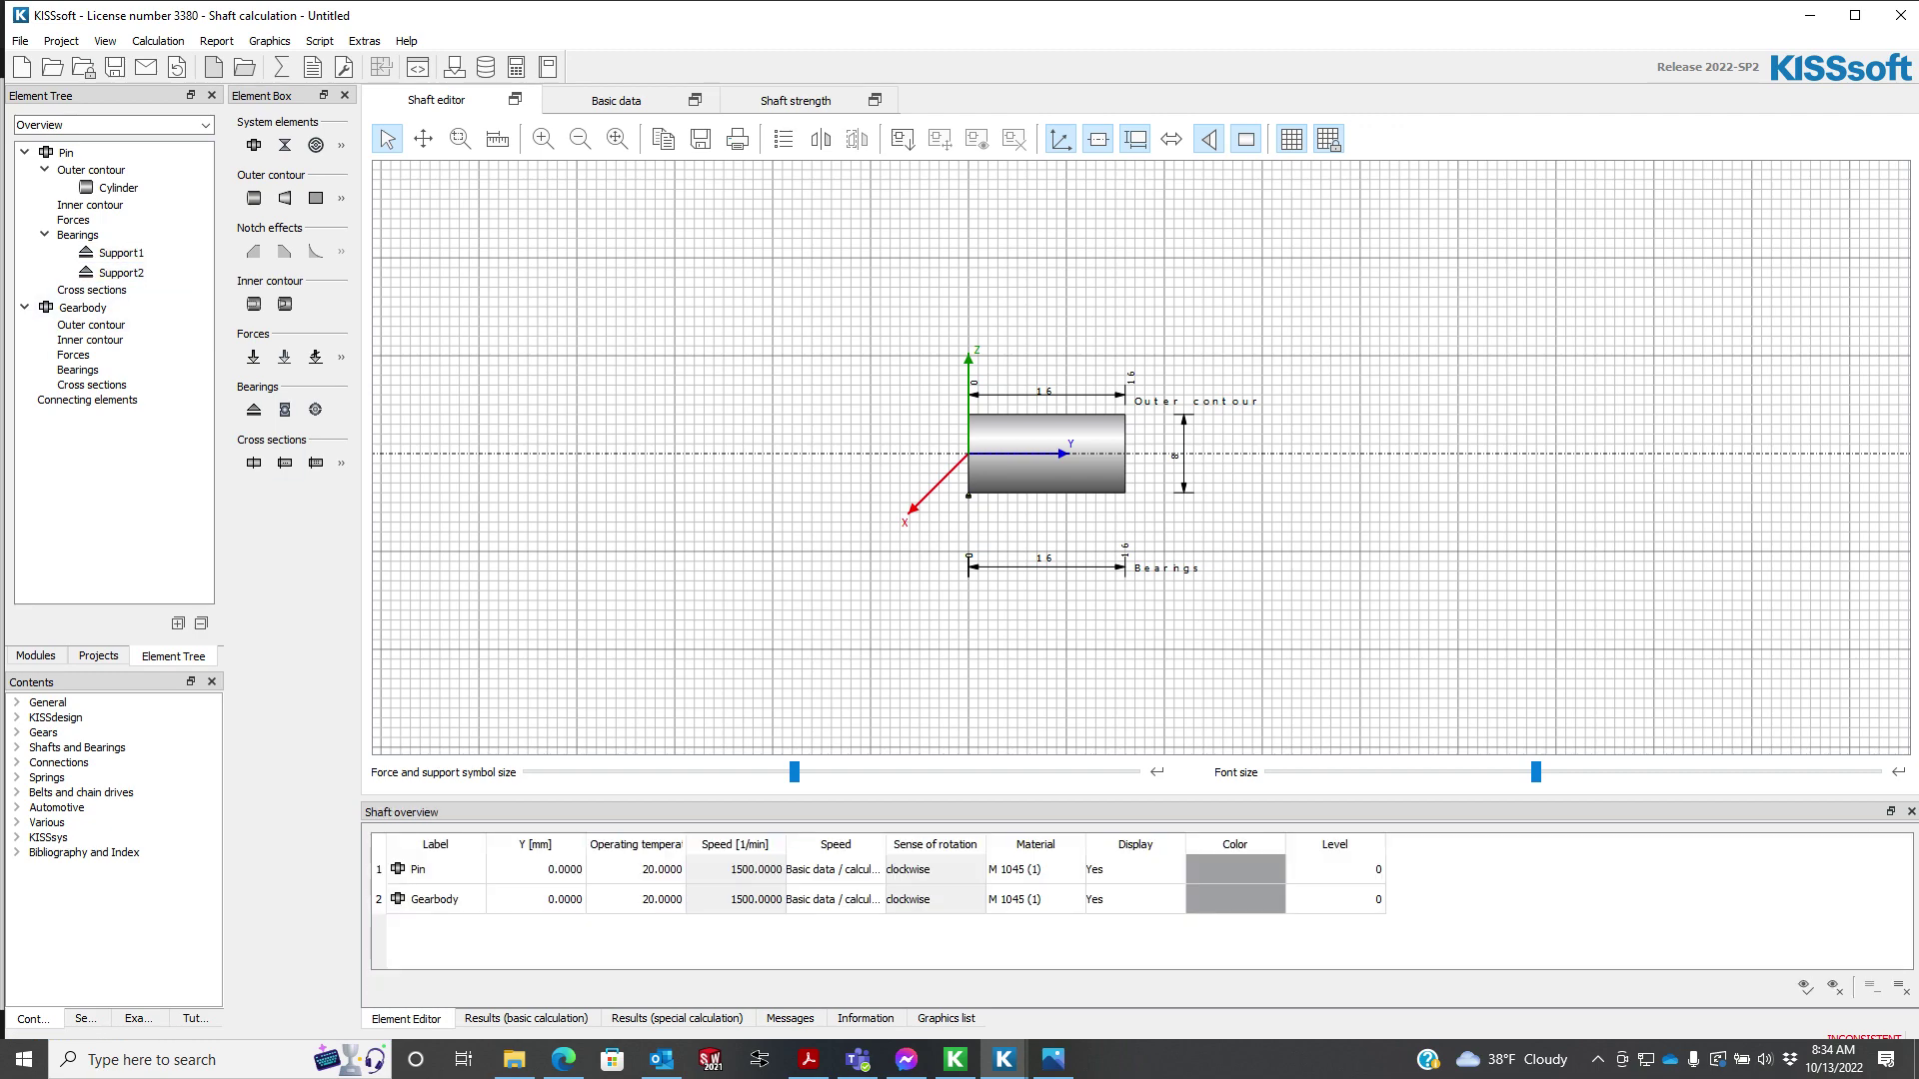
- Enlarge the force and support symbols in the shaft drawing, and restore selection mode
{"action": "left_click_drag", "start_coordinate": [999, 798], "coordinate": [999, 712]}
{"action": "scroll", "coordinate": [1125, 430], "scroll_direction": "up", "scroll_amount": 6}
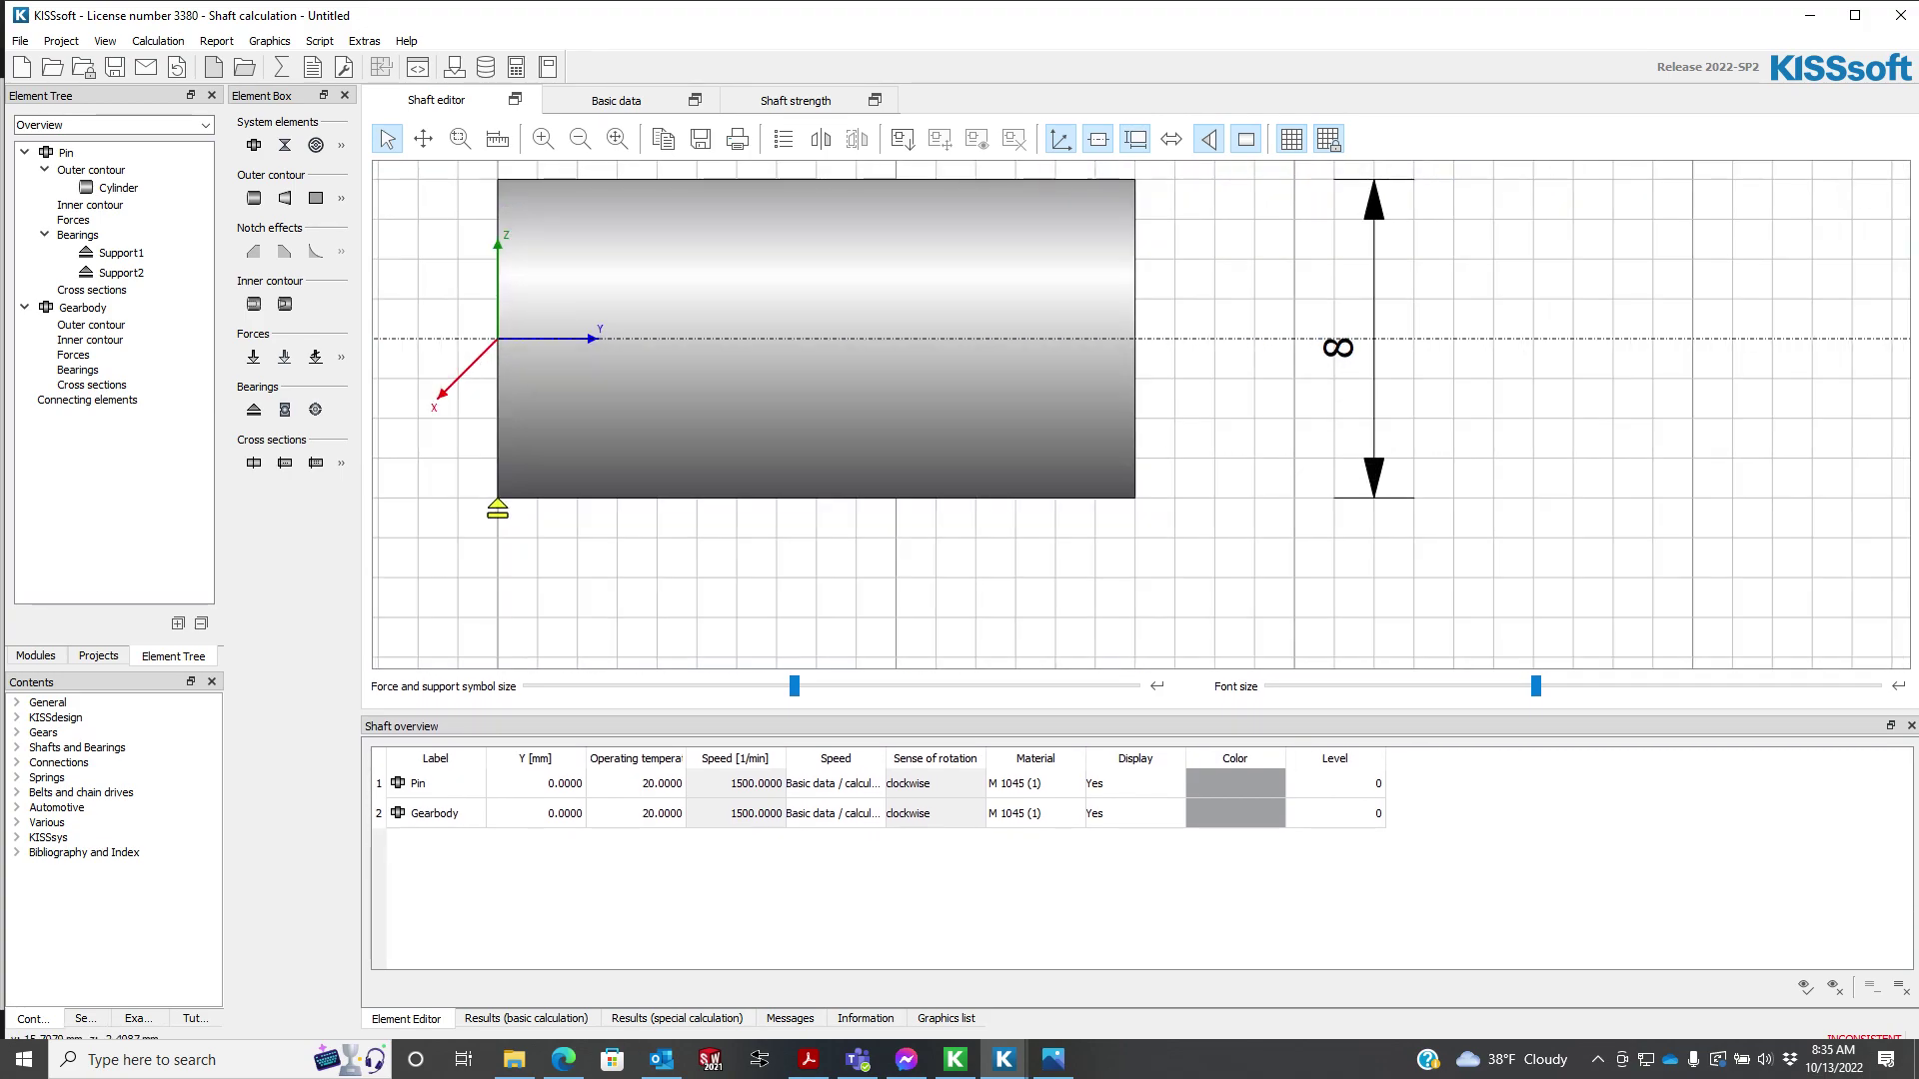
{"action": "scroll", "coordinate": [740, 573], "scroll_direction": "down", "scroll_amount": 3}
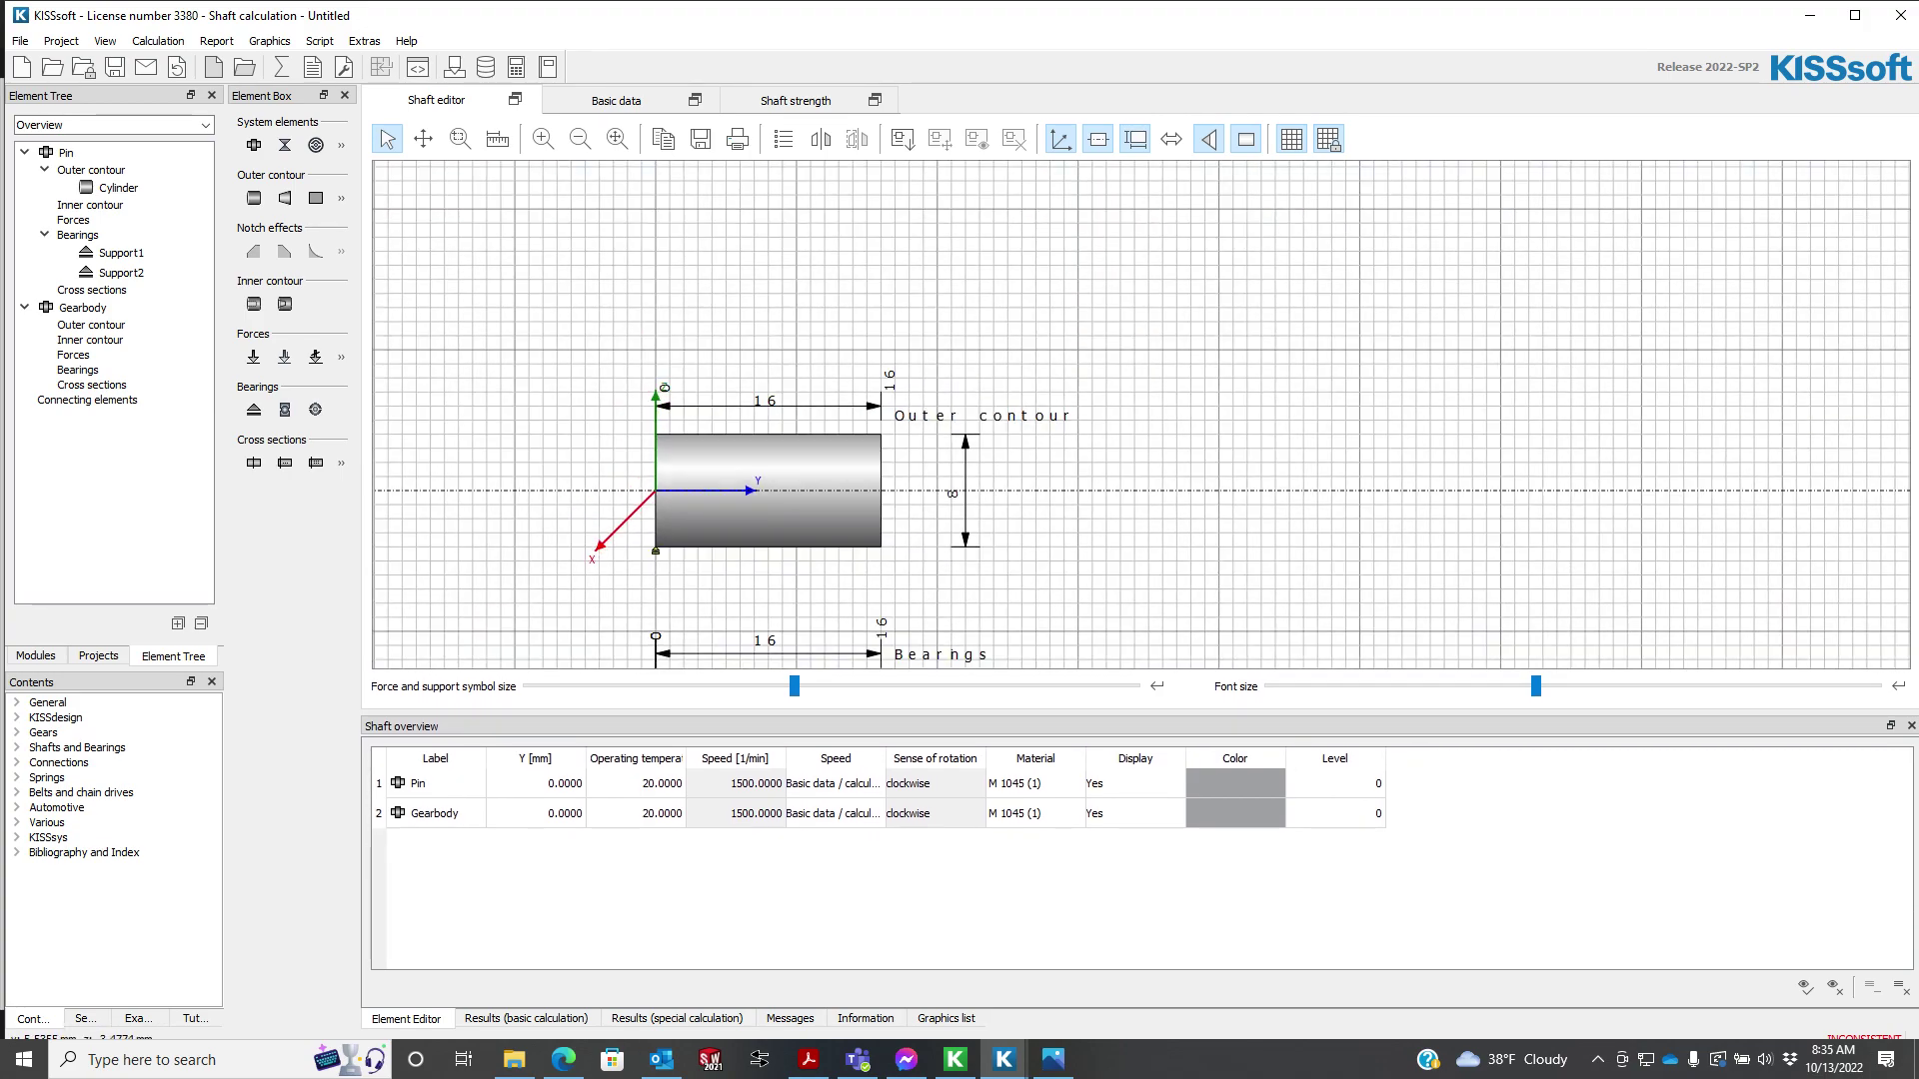
{"action": "right_click", "coordinate": [730, 596]}
{"action": "left_click", "coordinate": [759, 629]}
{"action": "left_click_drag", "start_coordinate": [748, 558], "coordinate": [903, 456]}
{"action": "left_click_drag", "start_coordinate": [796, 687], "coordinate": [909, 686]}
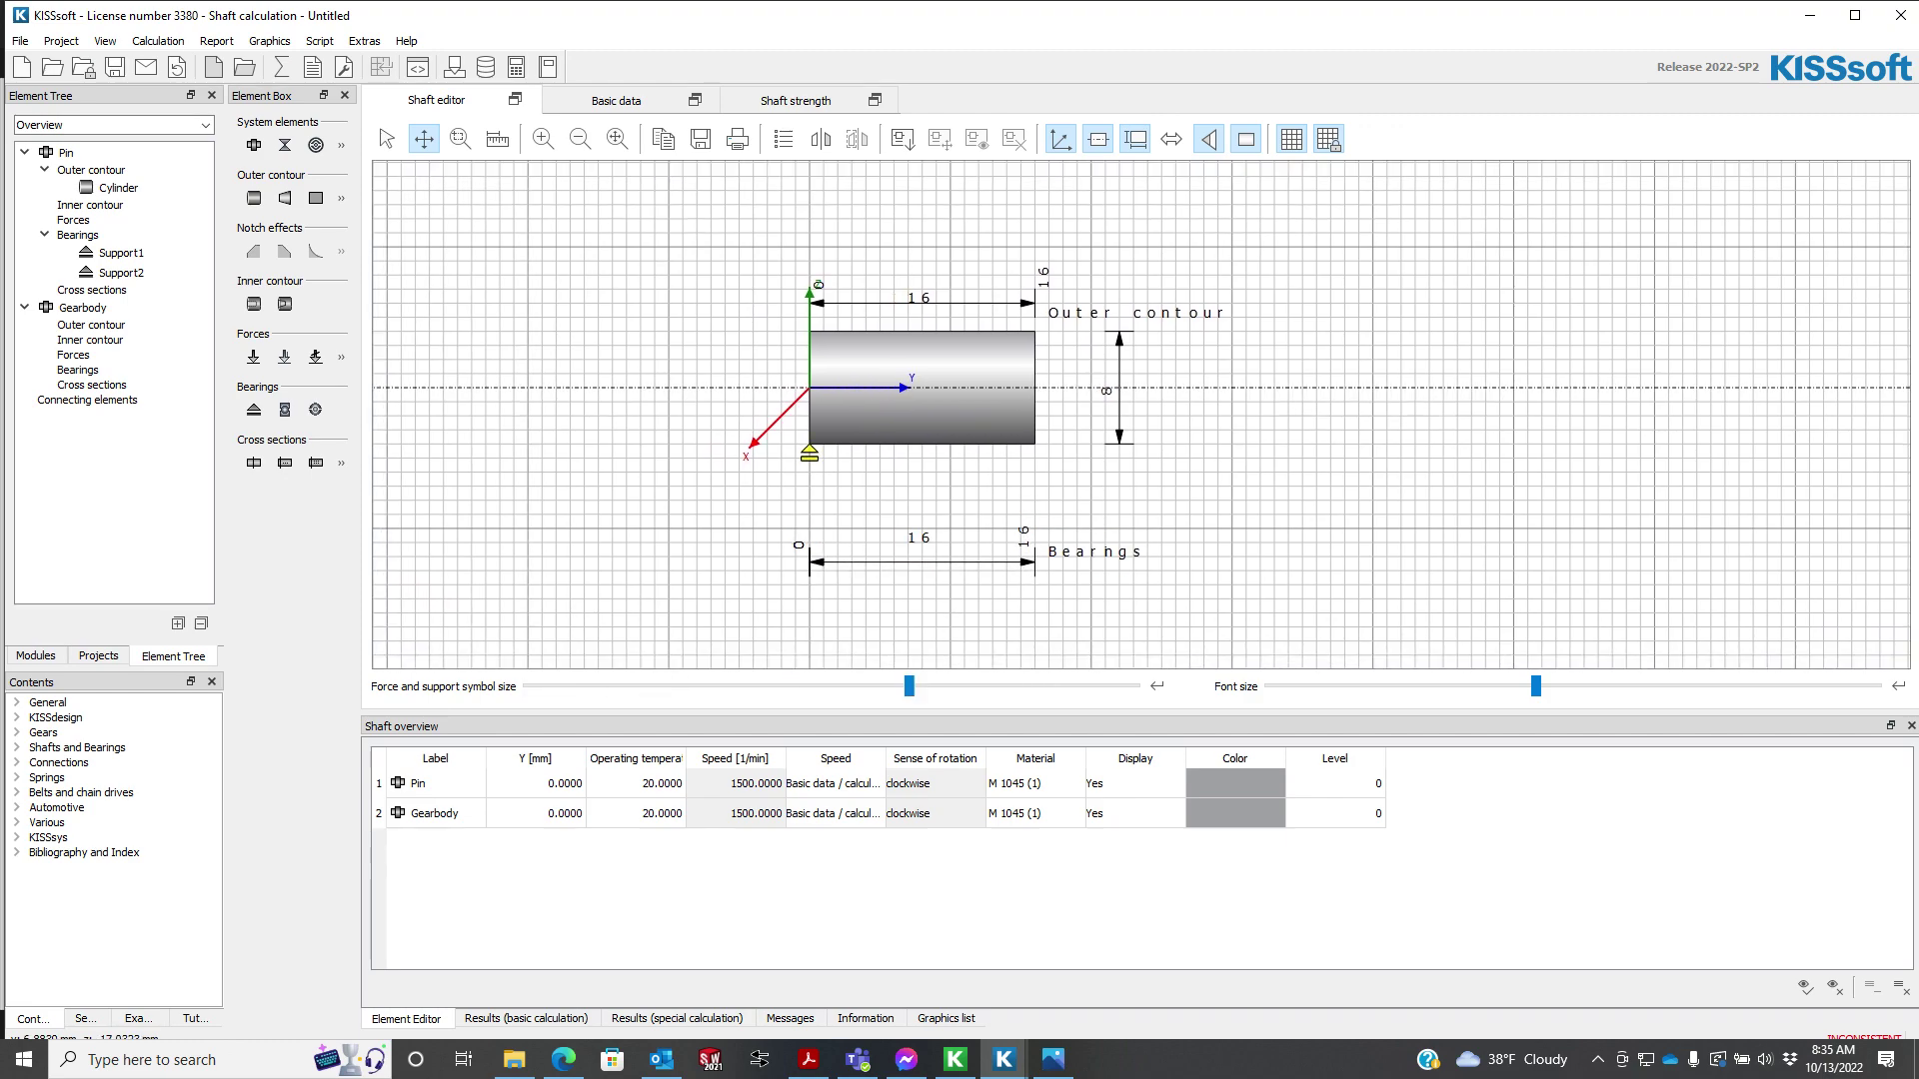
{"action": "right_click", "coordinate": [681, 539]}
{"action": "left_click", "coordinate": [715, 551]}
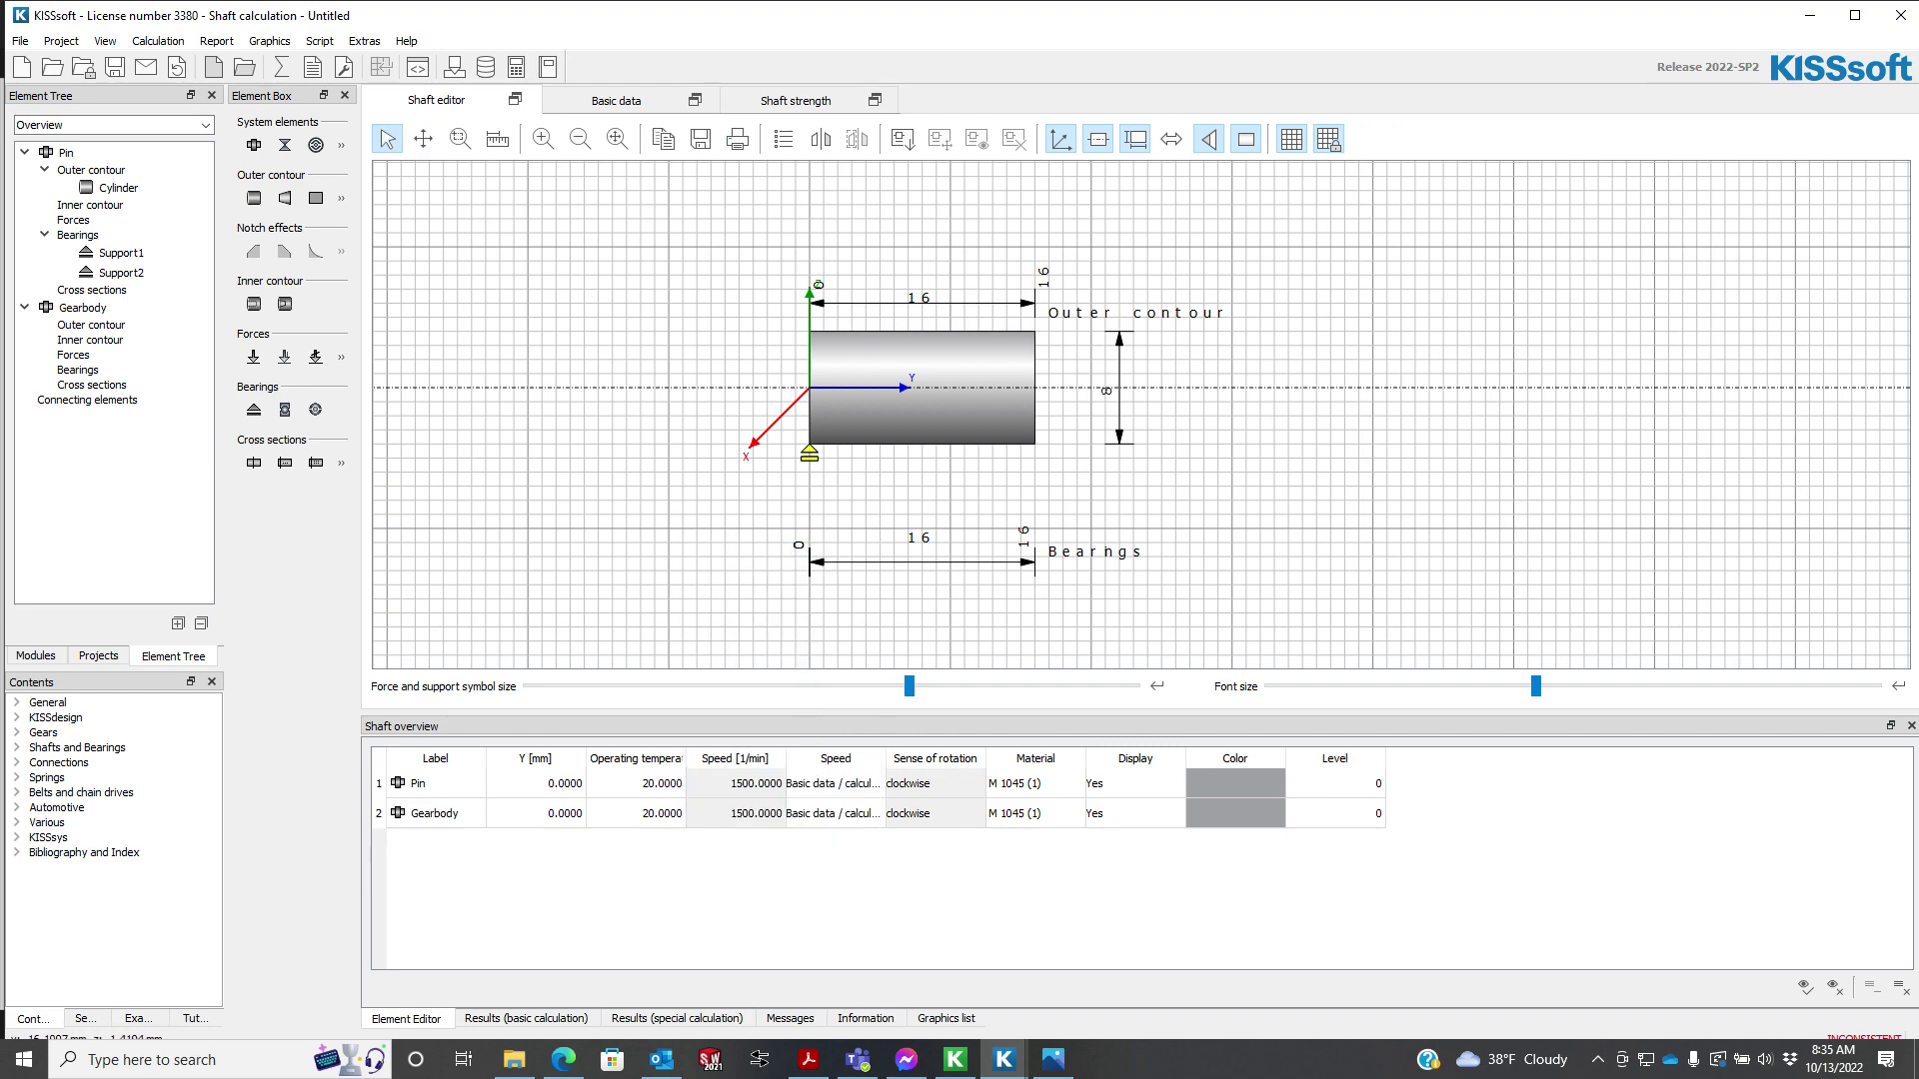
- Make forces and supports movable in the drawing, and position Support1 at 1 mm and Support2 at 15 mm on the Pin
{"action": "right_click", "coordinate": [563, 396]}
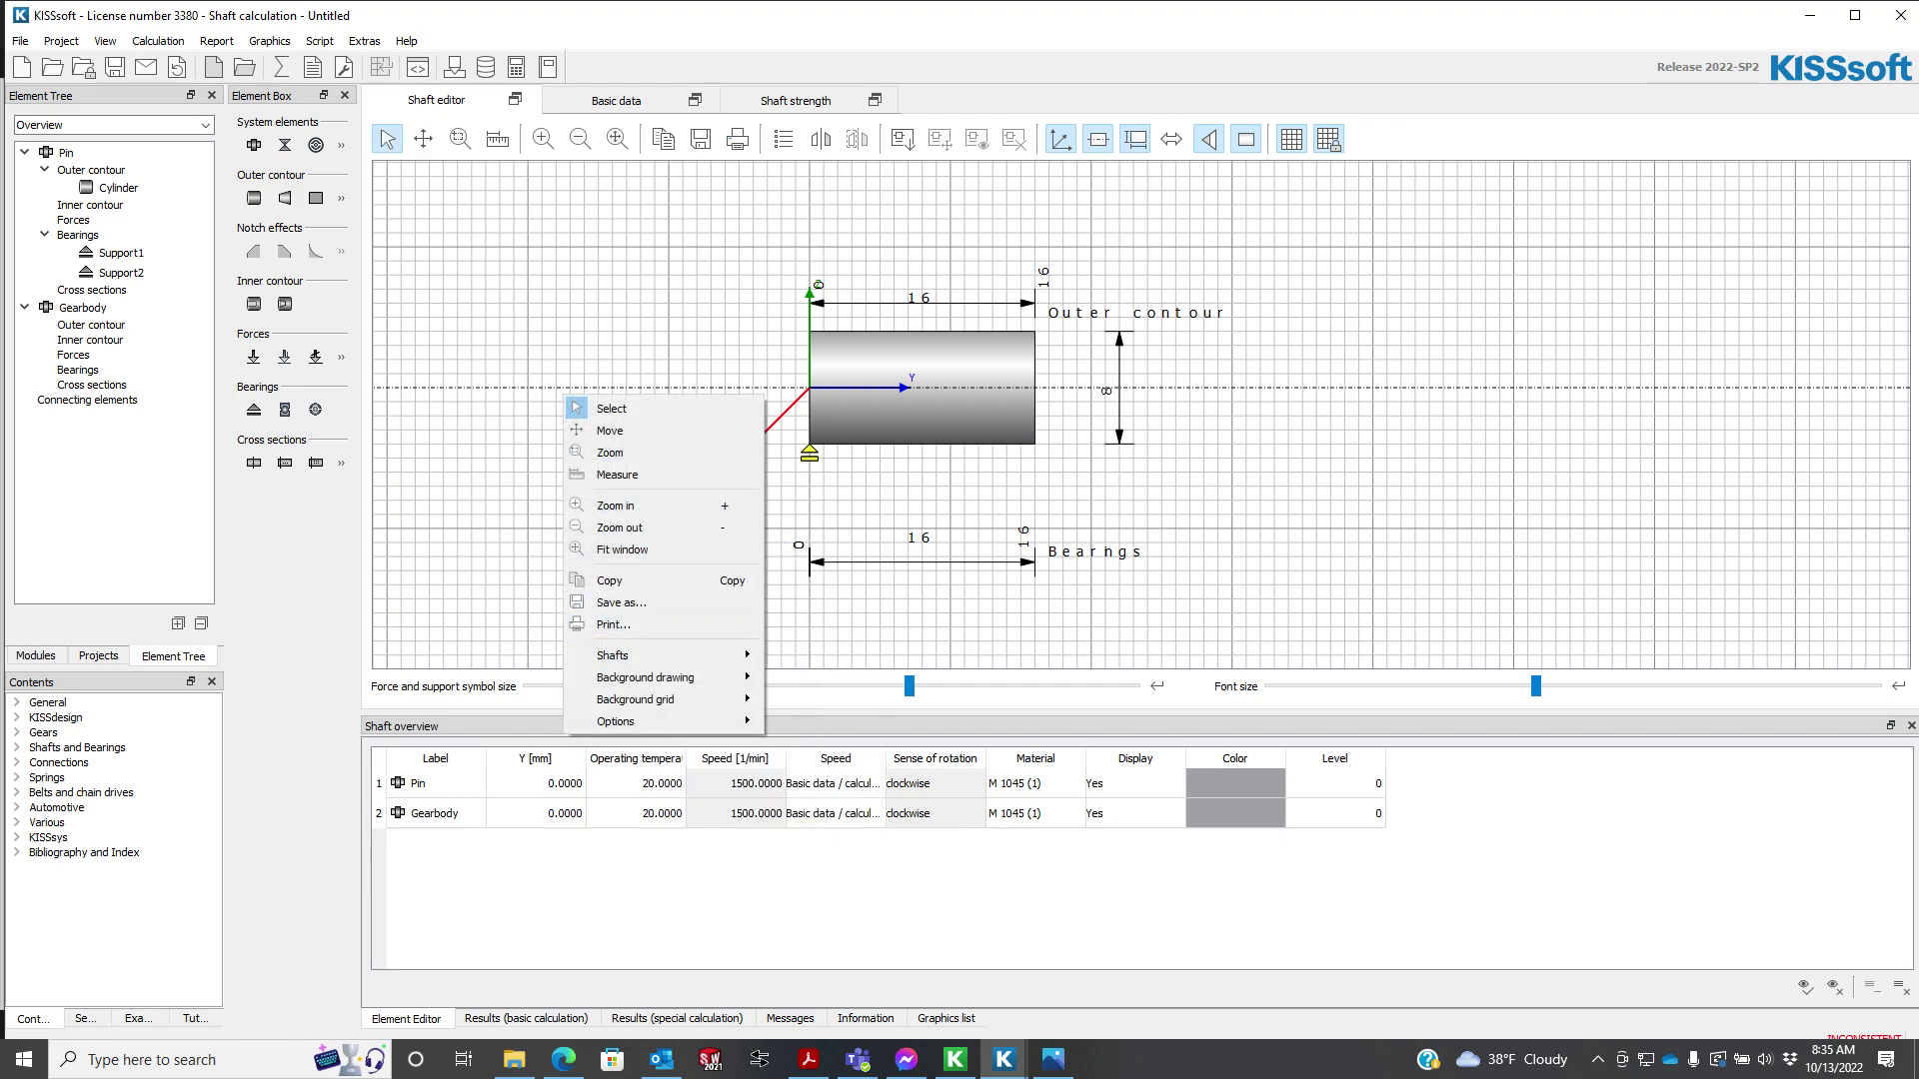
{"action": "mouse_move", "coordinate": [700, 720]}
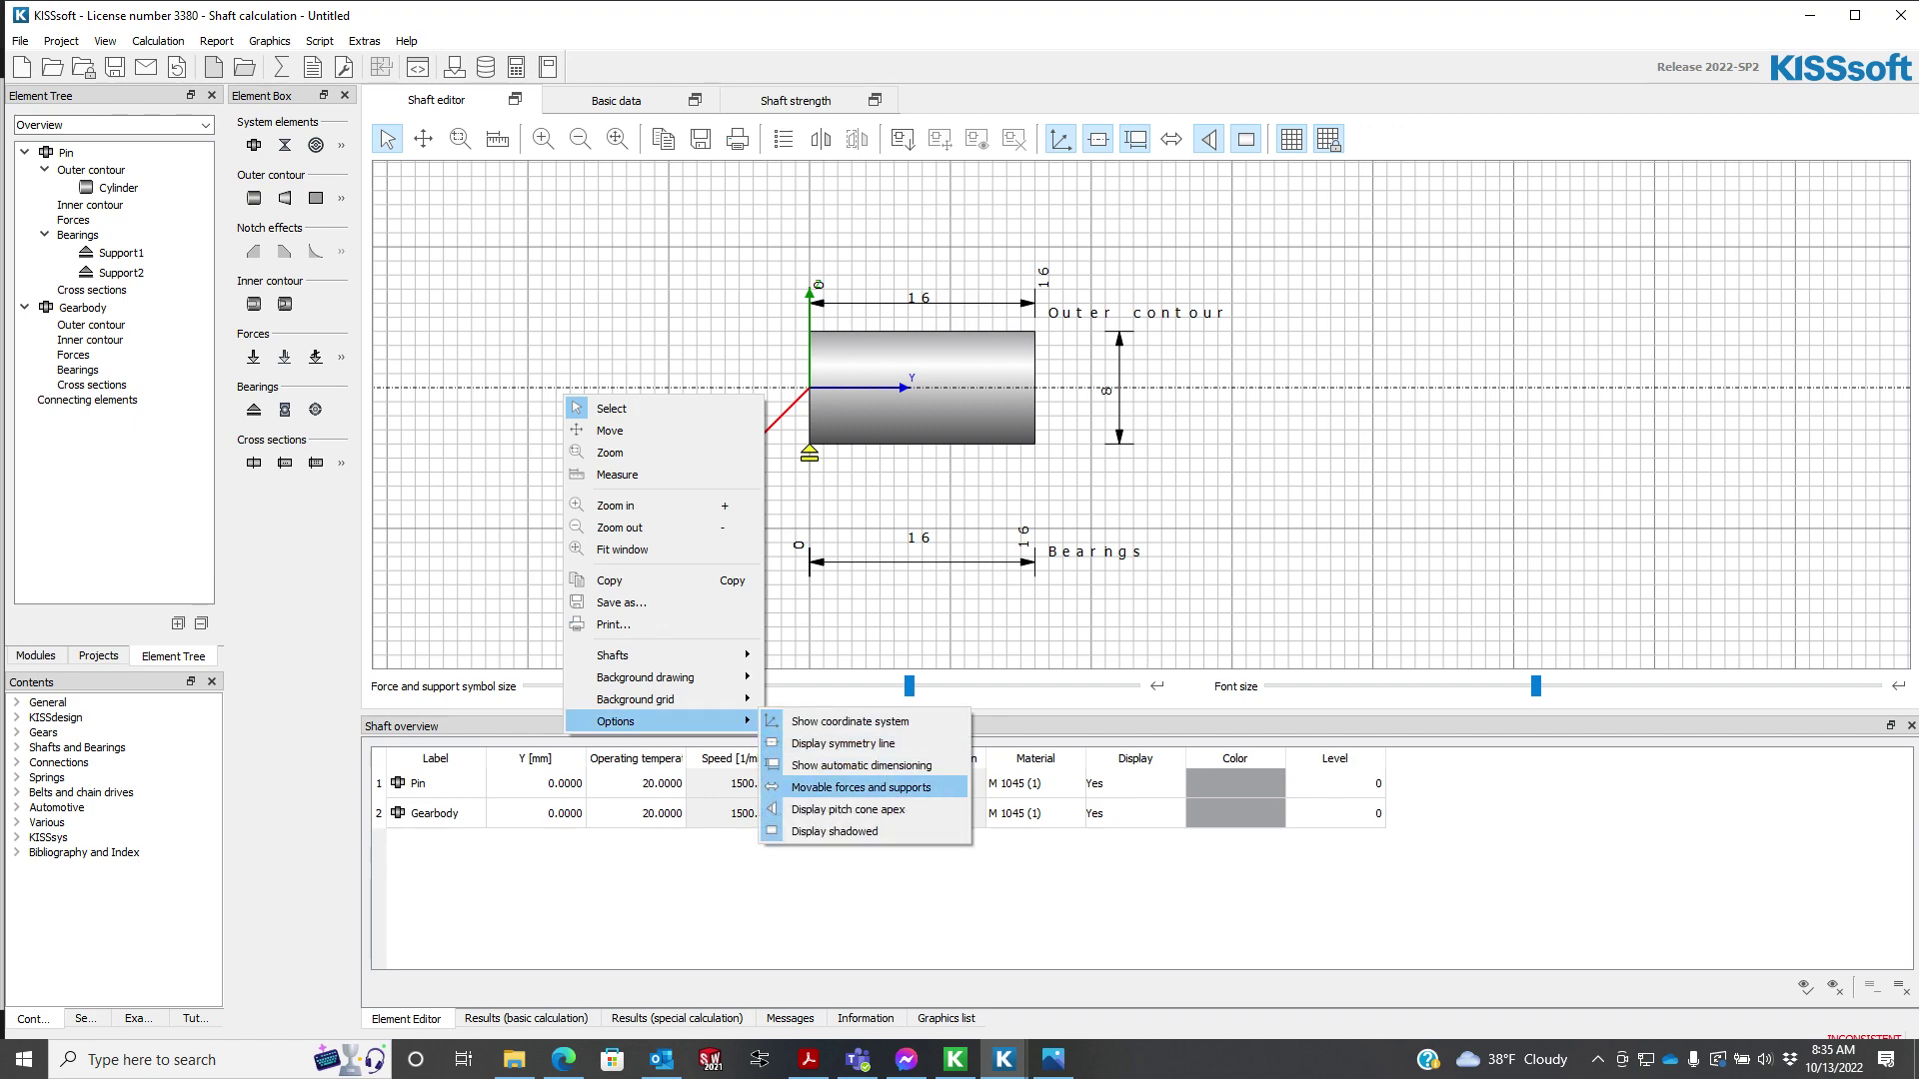
{"action": "left_click", "coordinate": [861, 787]}
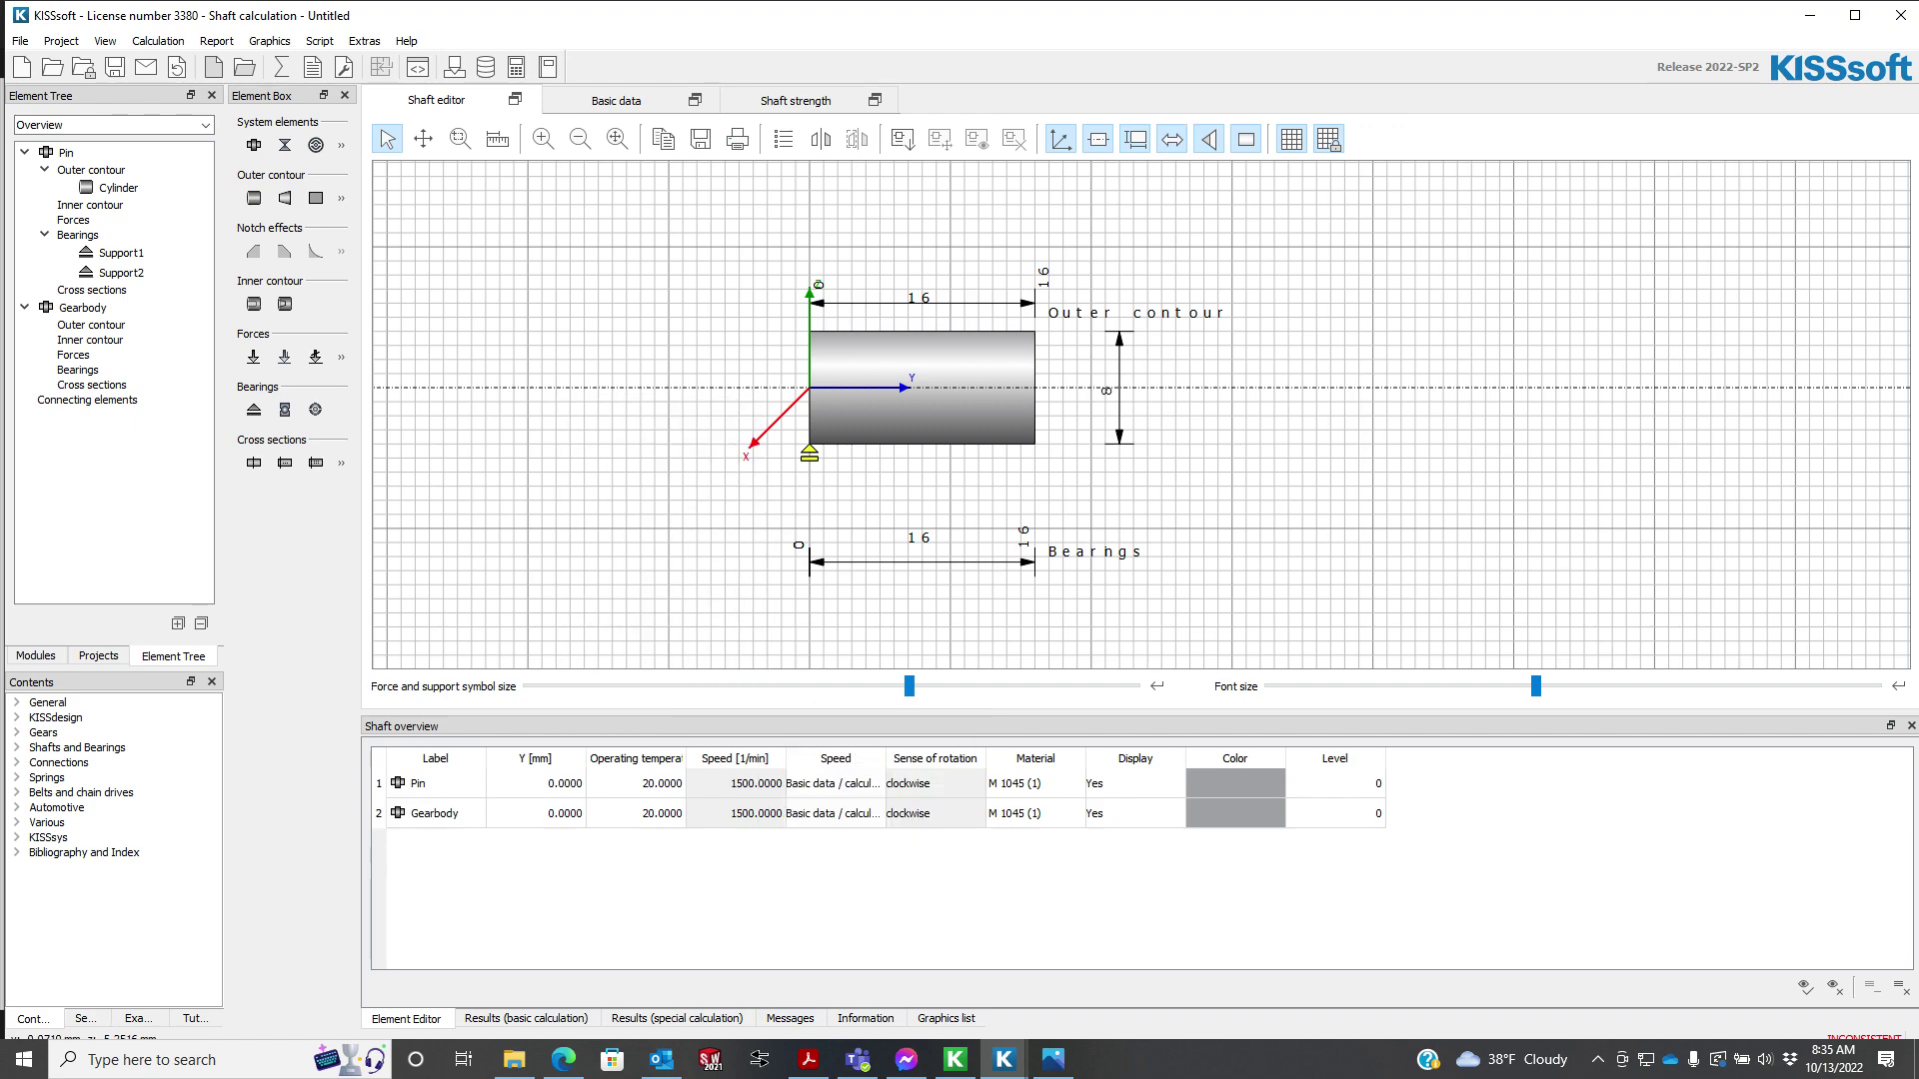
{"action": "left_click_drag", "start_coordinate": [810, 454], "coordinate": [1006, 454]}
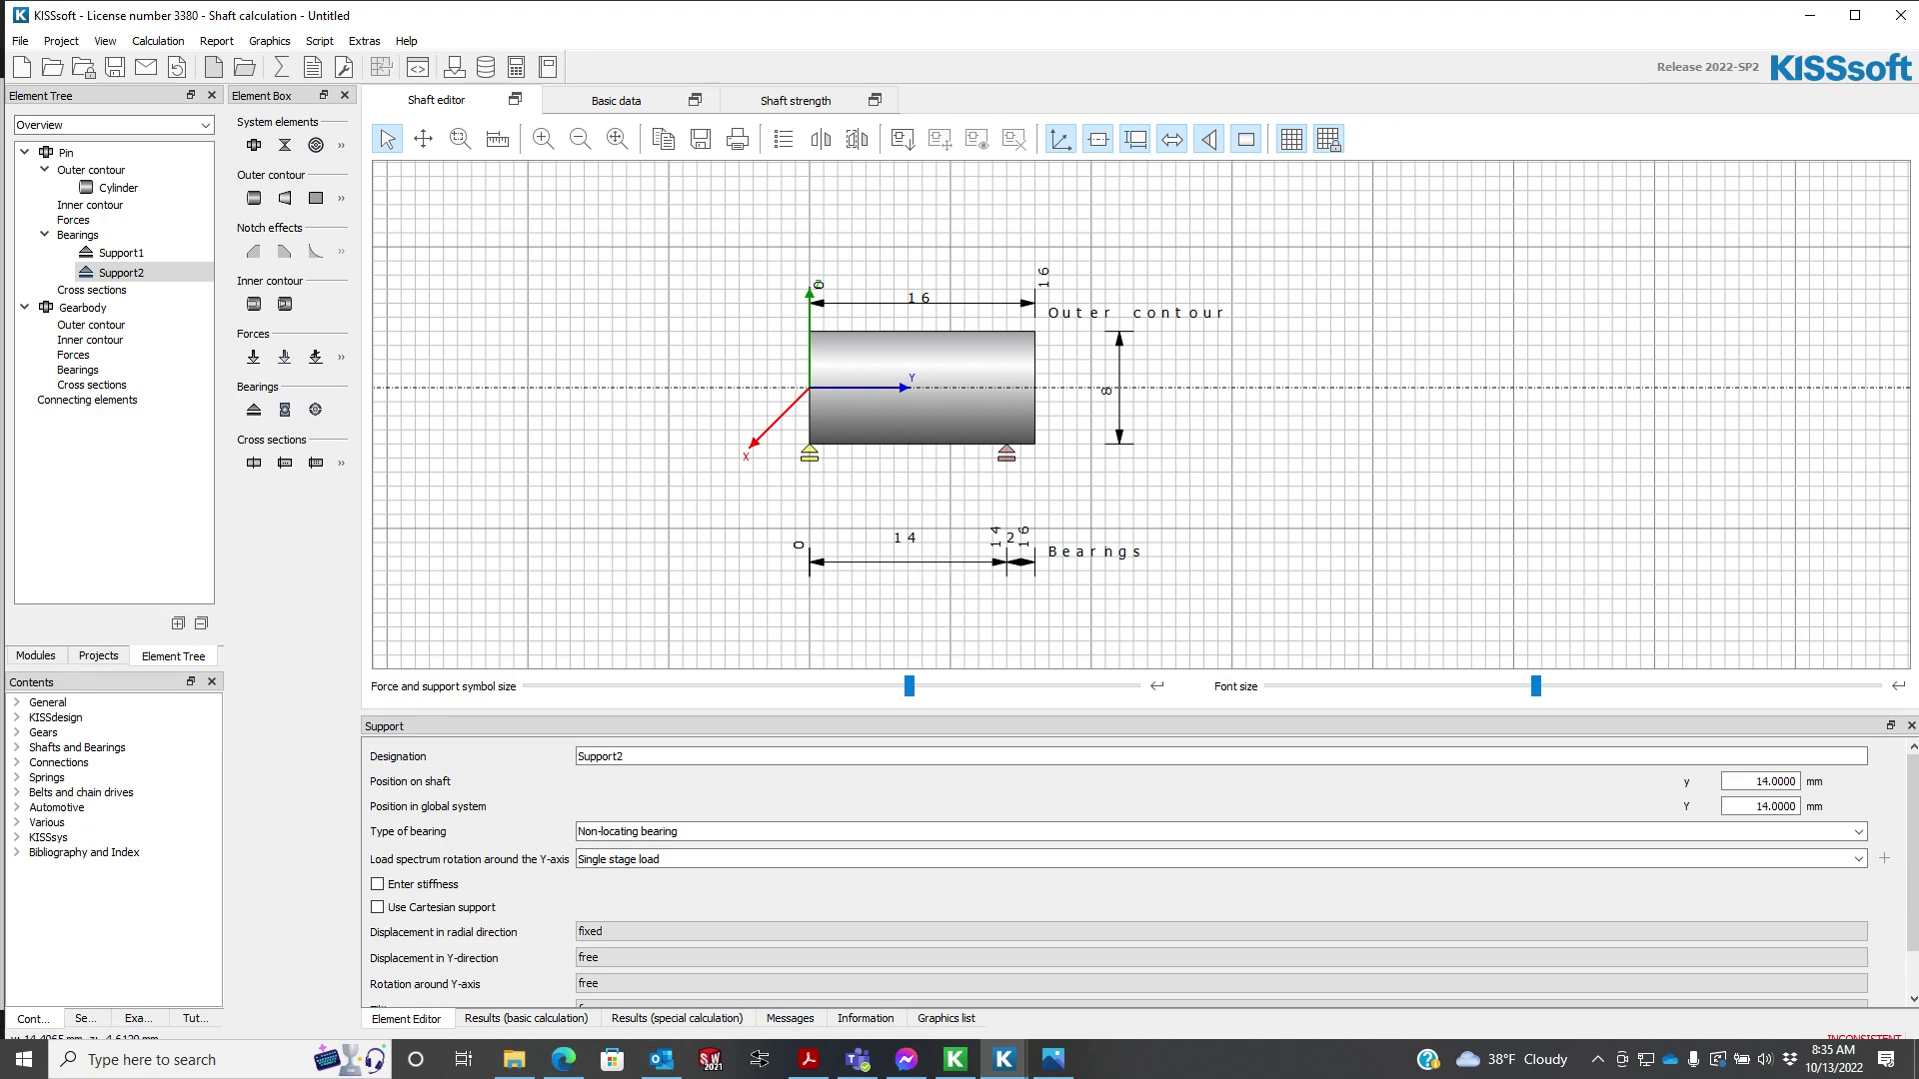
{"action": "left_click_drag", "start_coordinate": [809, 454], "coordinate": [823, 454]}
{"action": "left_click_drag", "start_coordinate": [1006, 454], "coordinate": [1020, 453]}
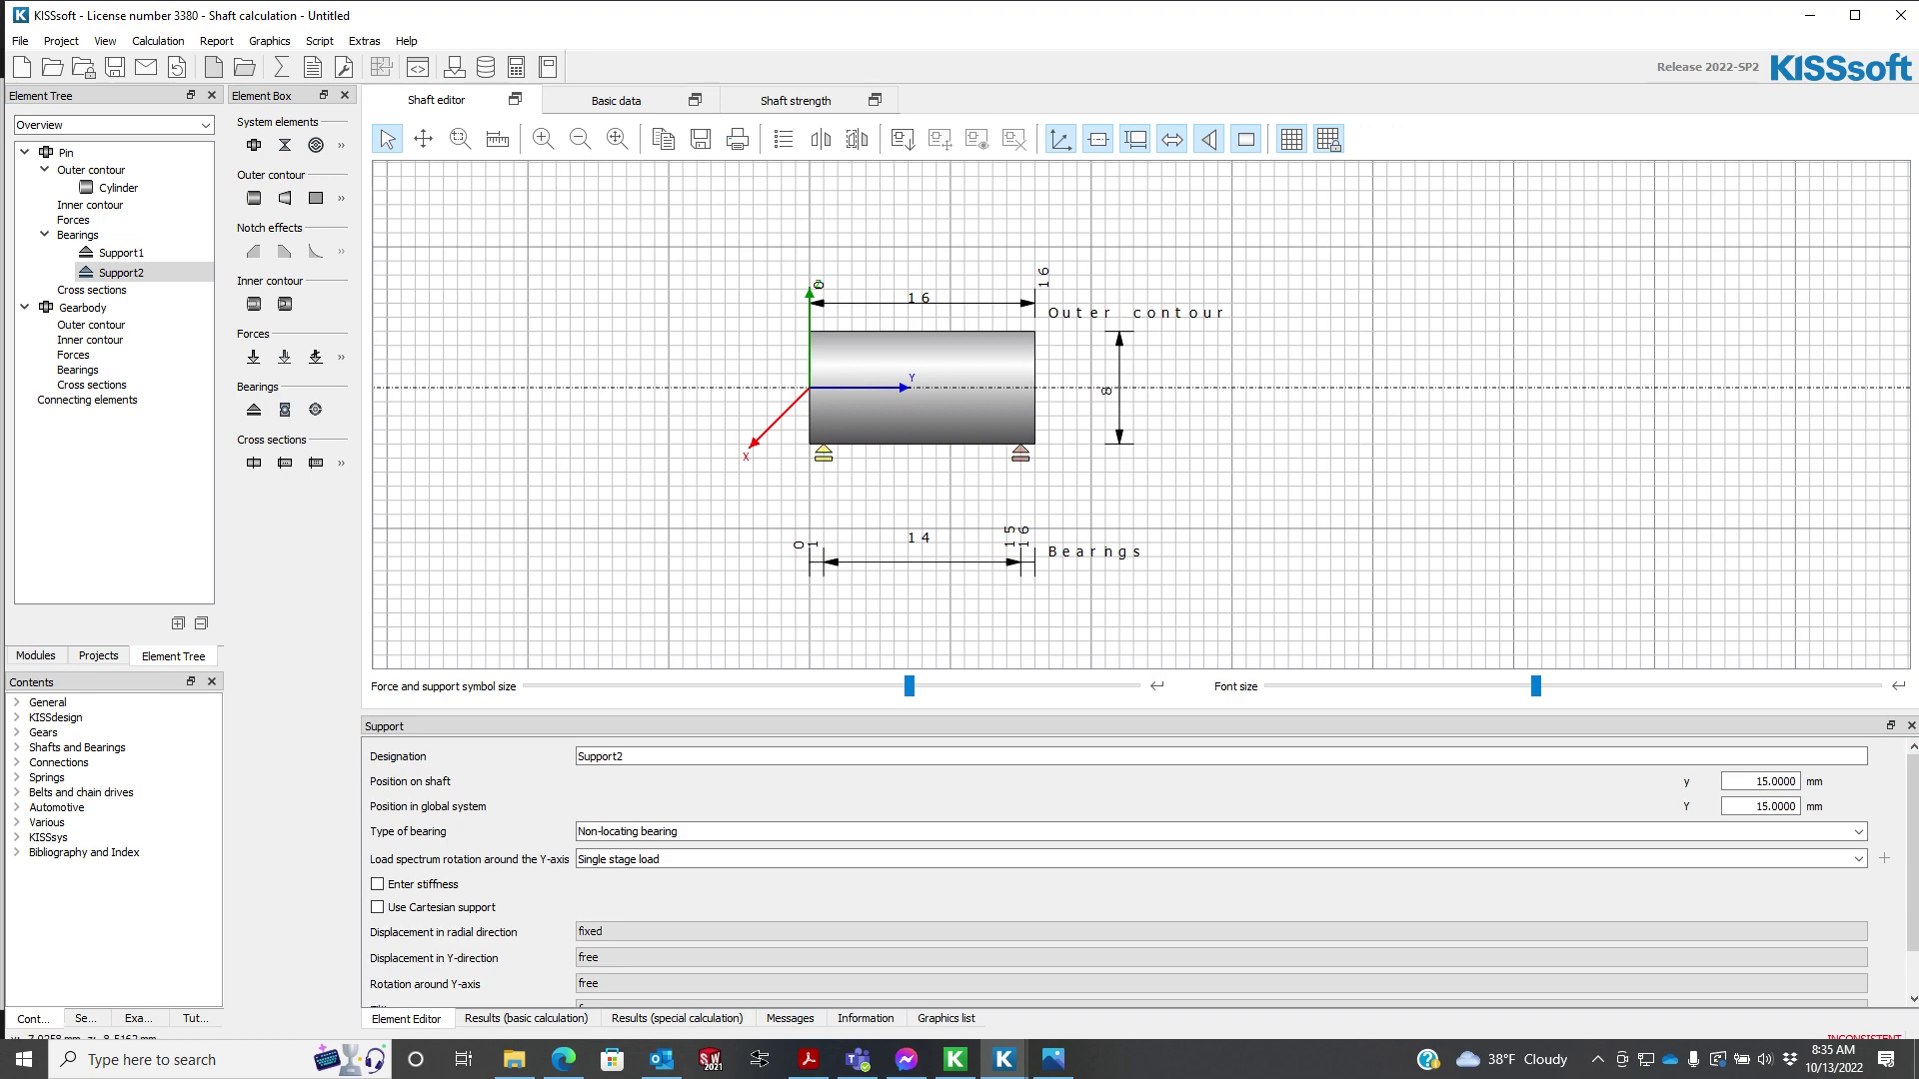
{"action": "left_click", "coordinate": [909, 508]}
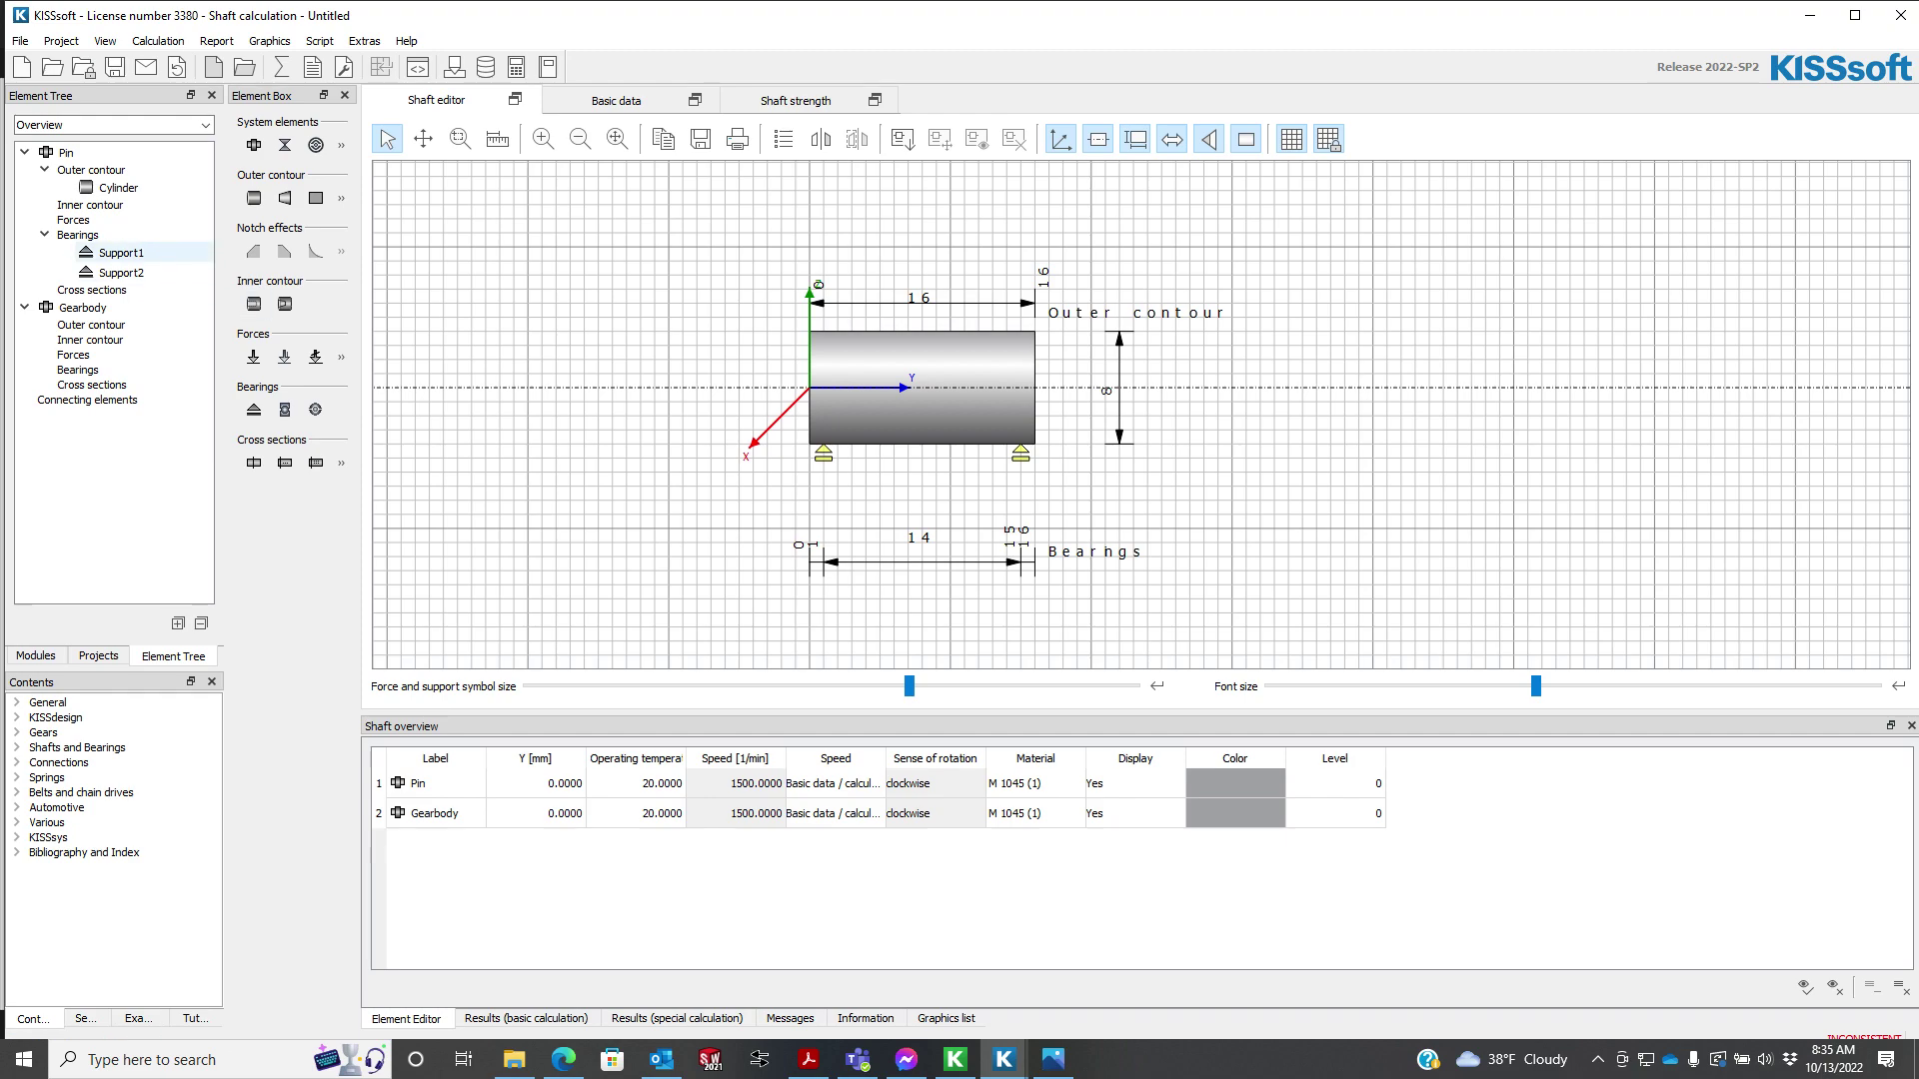
- Set the type of bearing of the Pin's Support1 to Fixed
{"action": "left_click", "coordinate": [115, 253]}
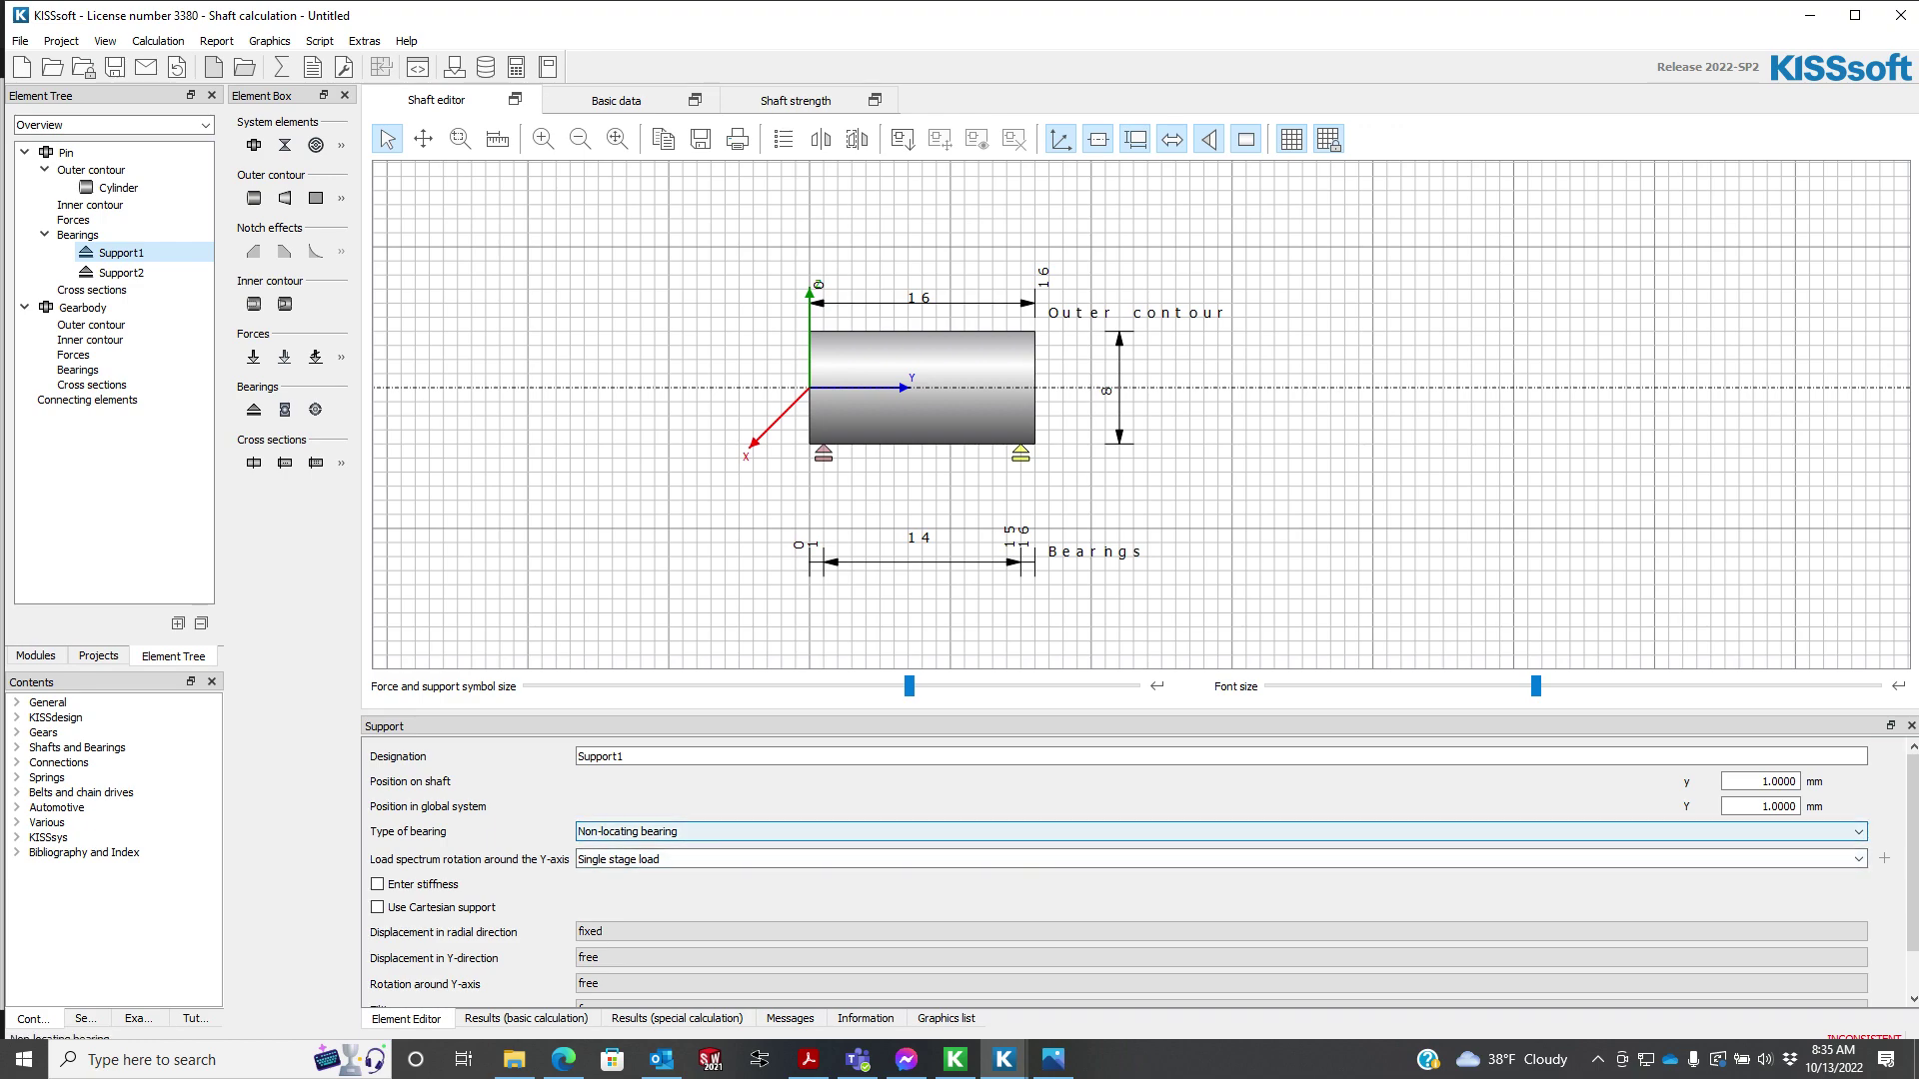
{"action": "left_click", "coordinate": [1857, 831]}
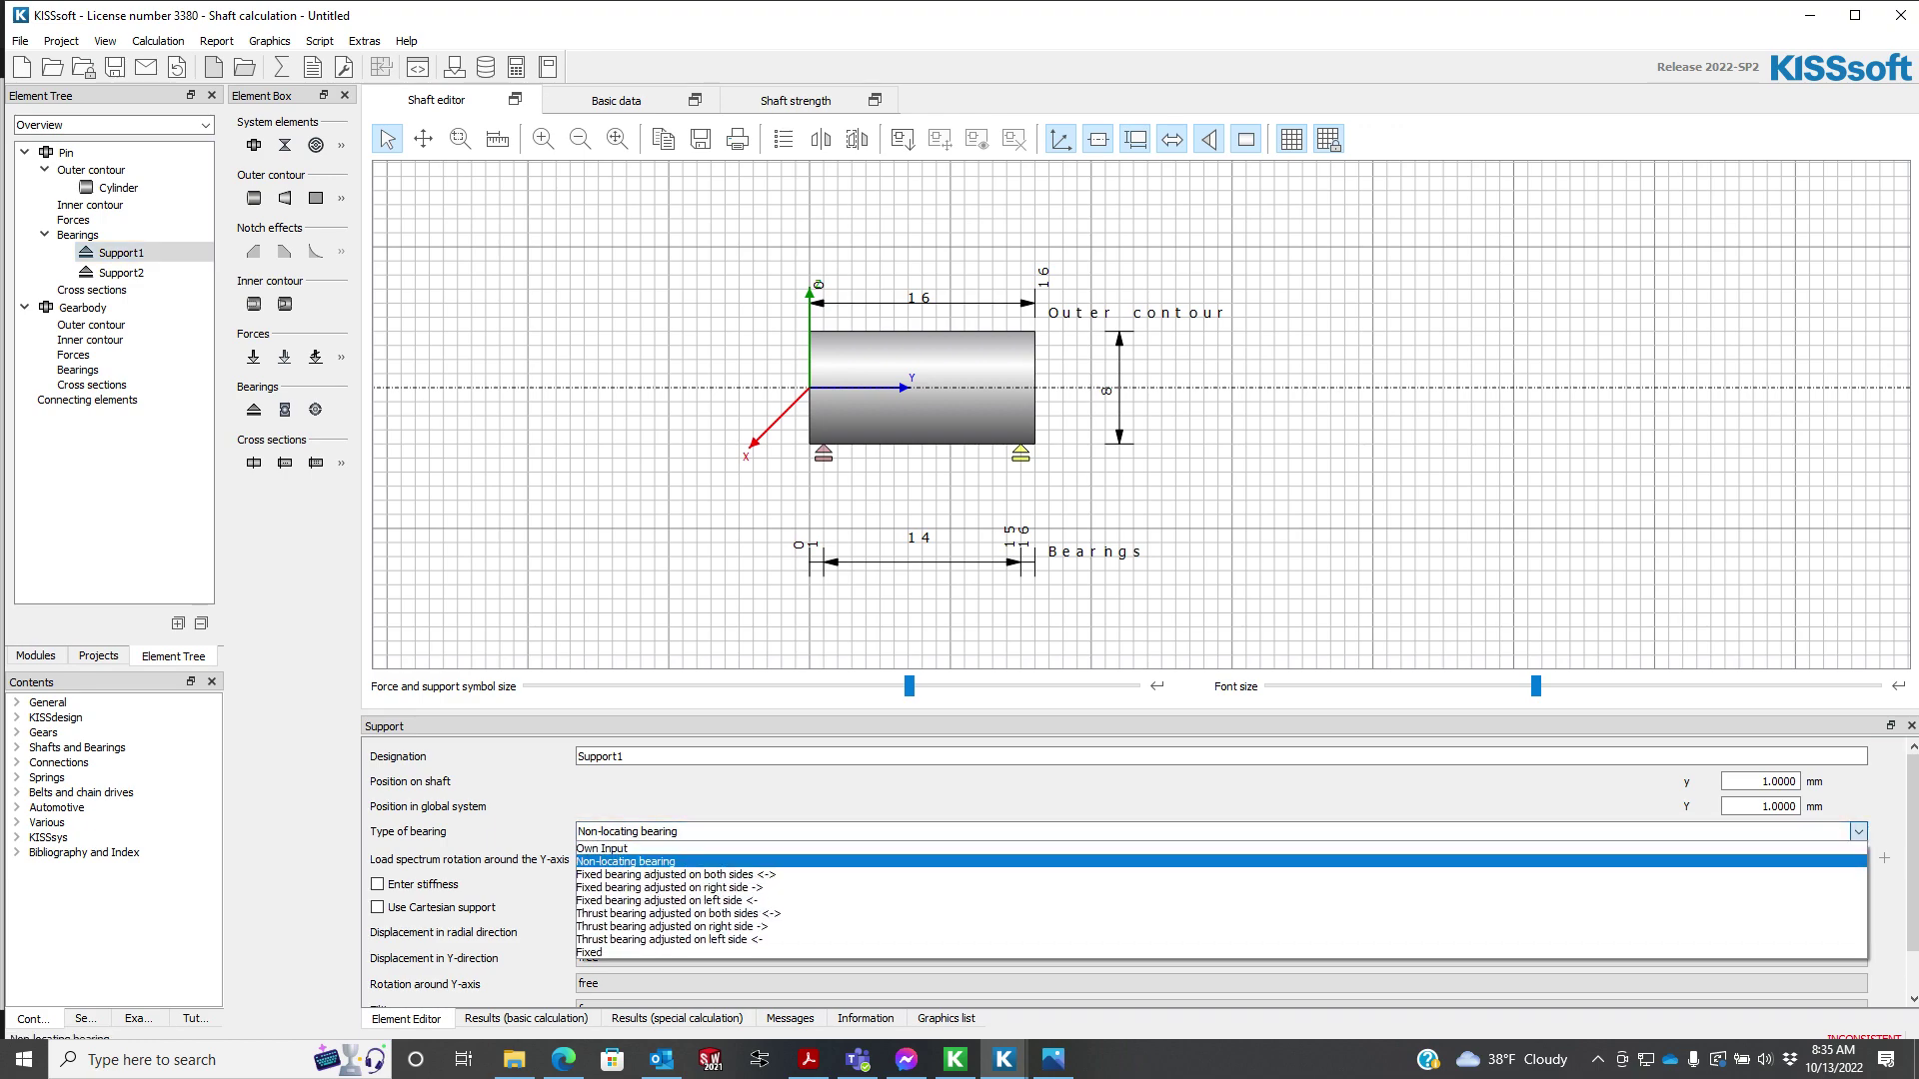
{"action": "key", "text": "Return"}
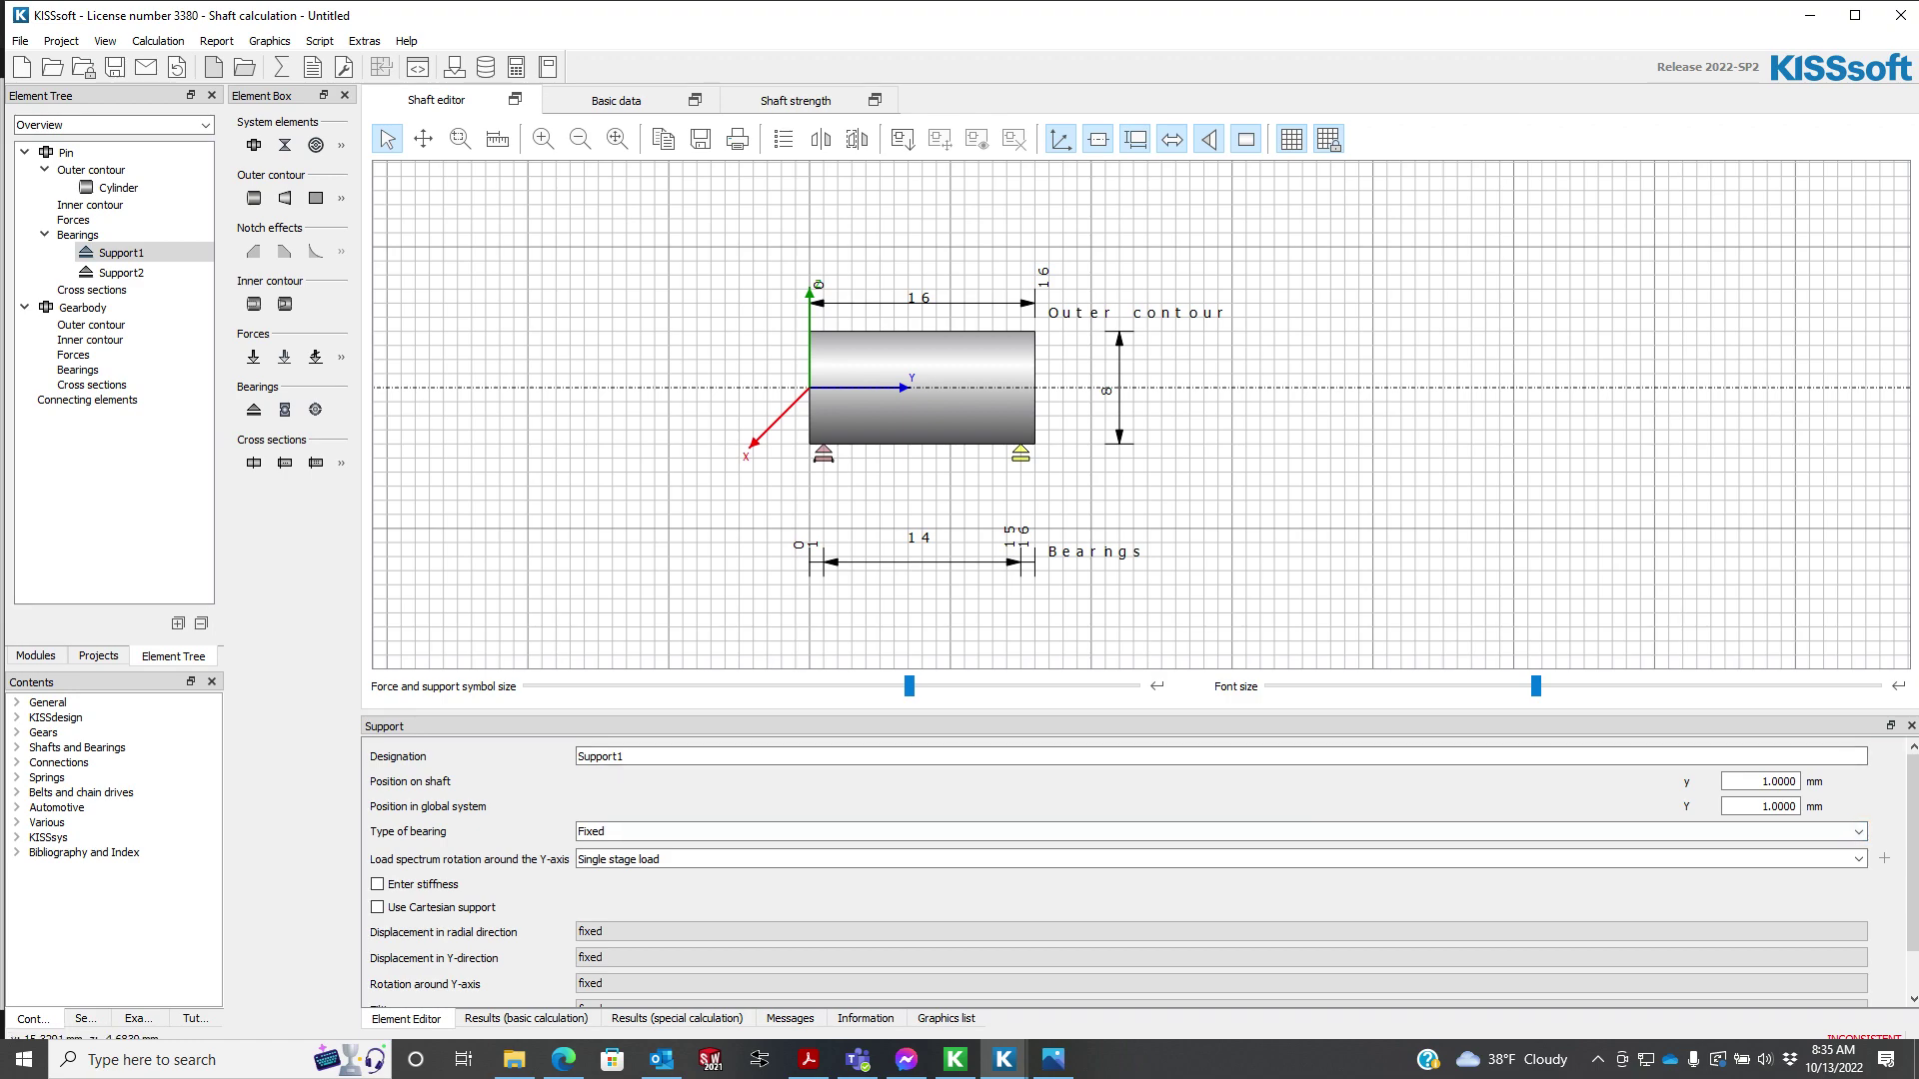
- Set the type of bearing of the Pin's Support2 to Own Input, and open its tilting options
{"action": "left_click", "coordinate": [1019, 454]}
{"action": "scroll", "coordinate": [1059, 891], "scroll_direction": "down", "scroll_amount": 1}
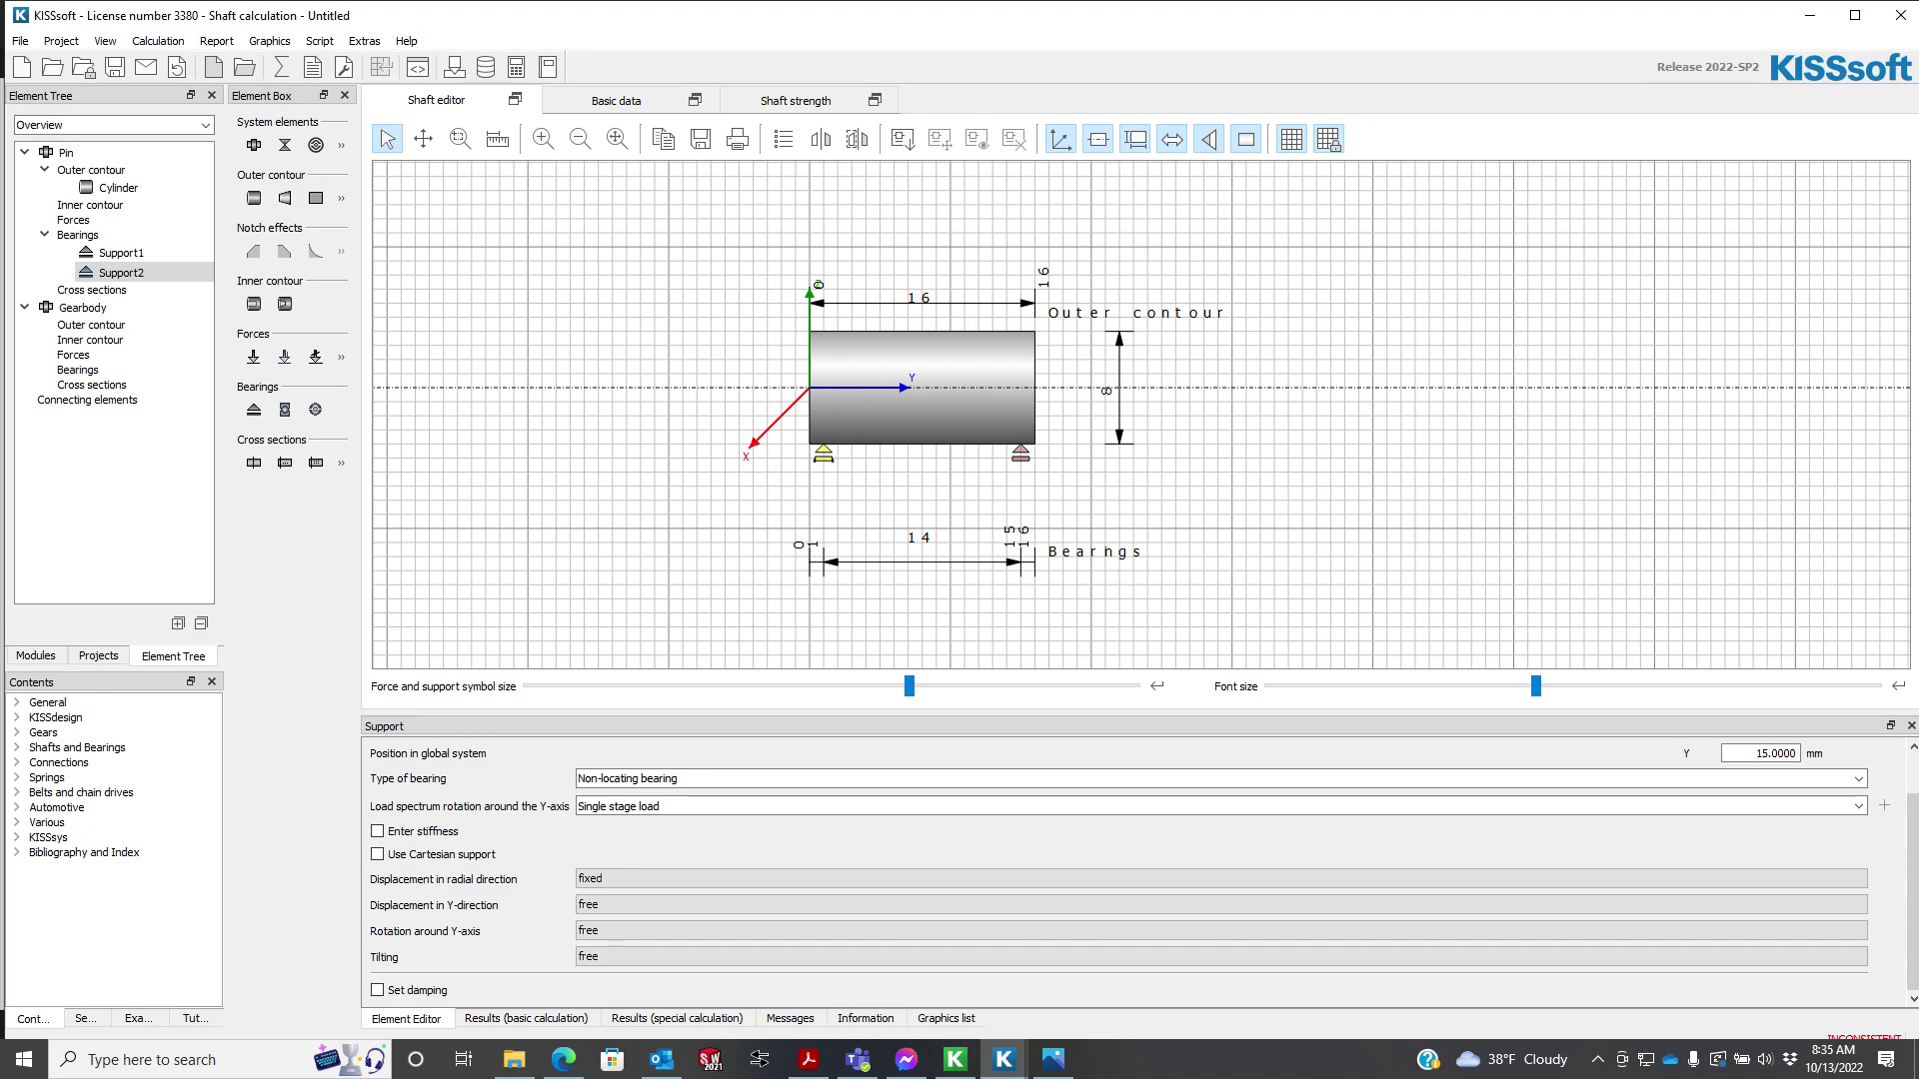
{"action": "left_click", "coordinate": [1059, 779]}
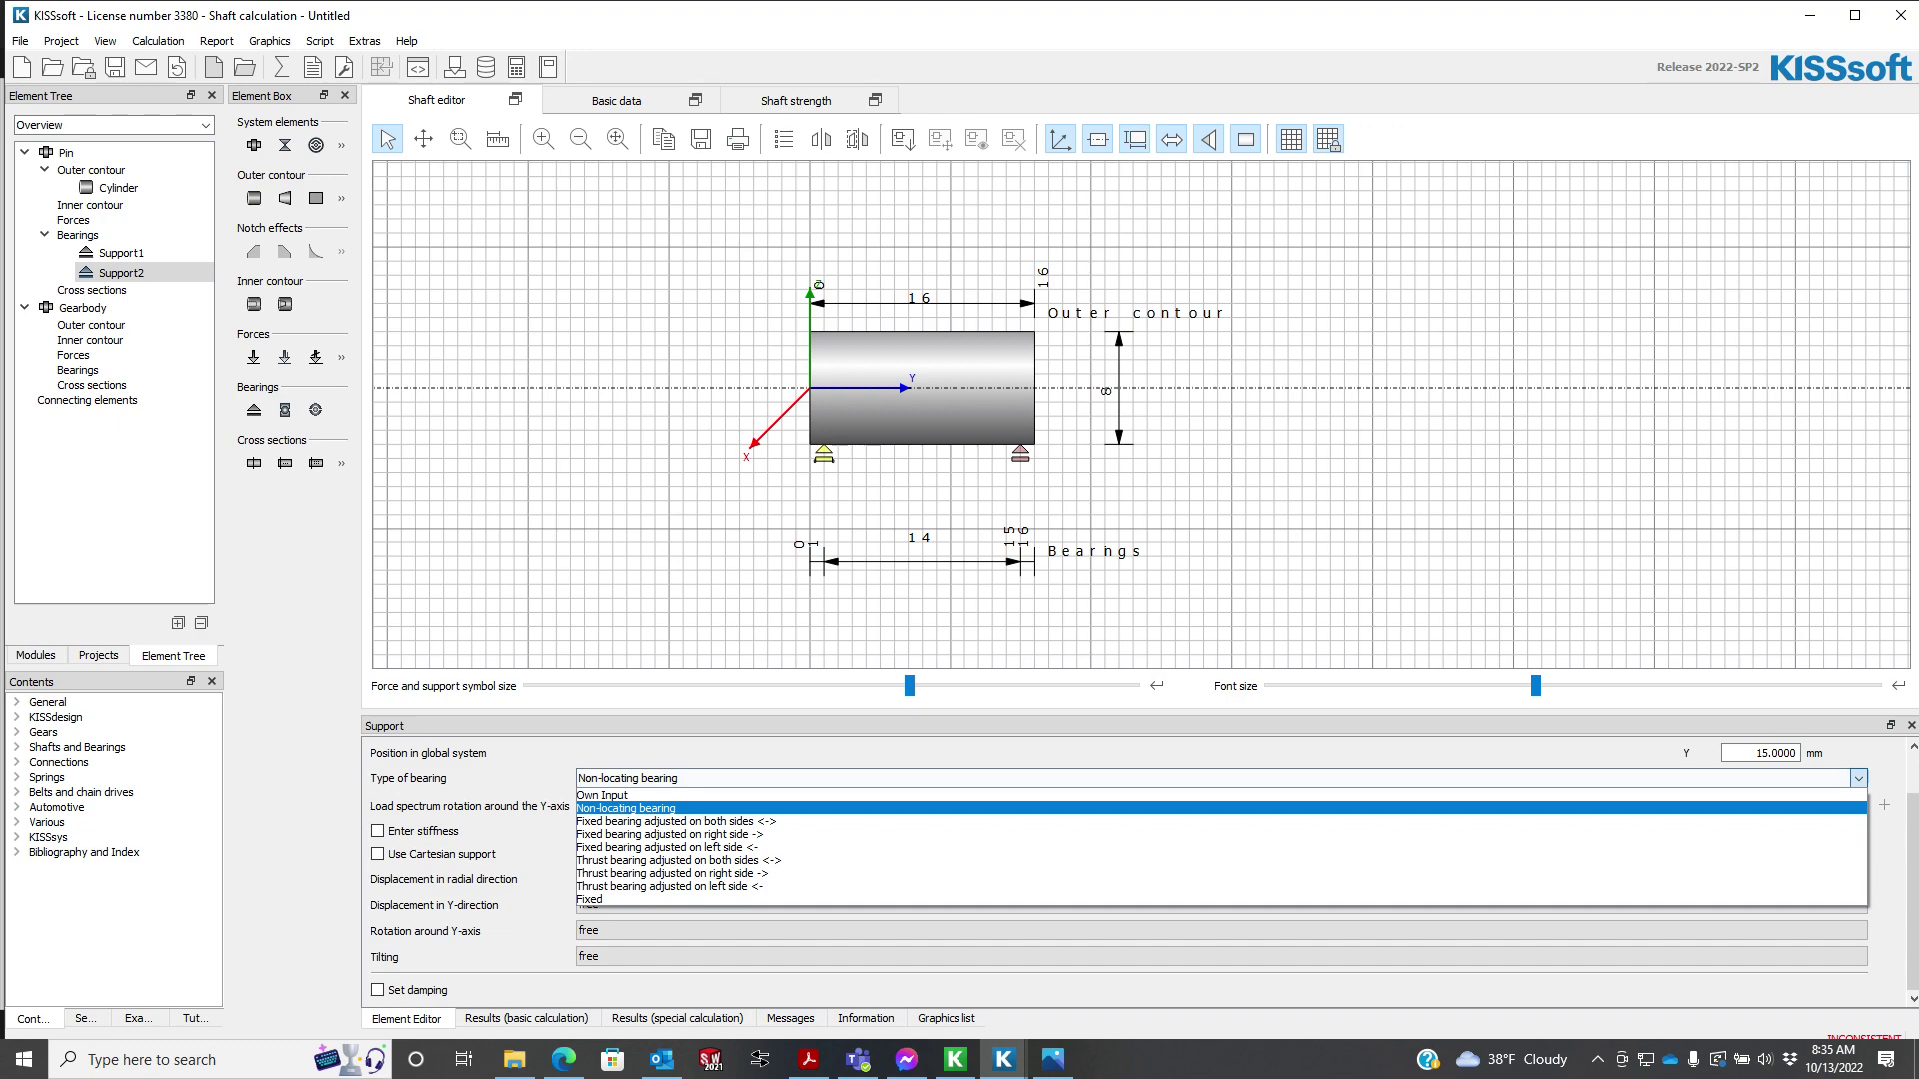
{"action": "left_click", "coordinate": [1060, 797]}
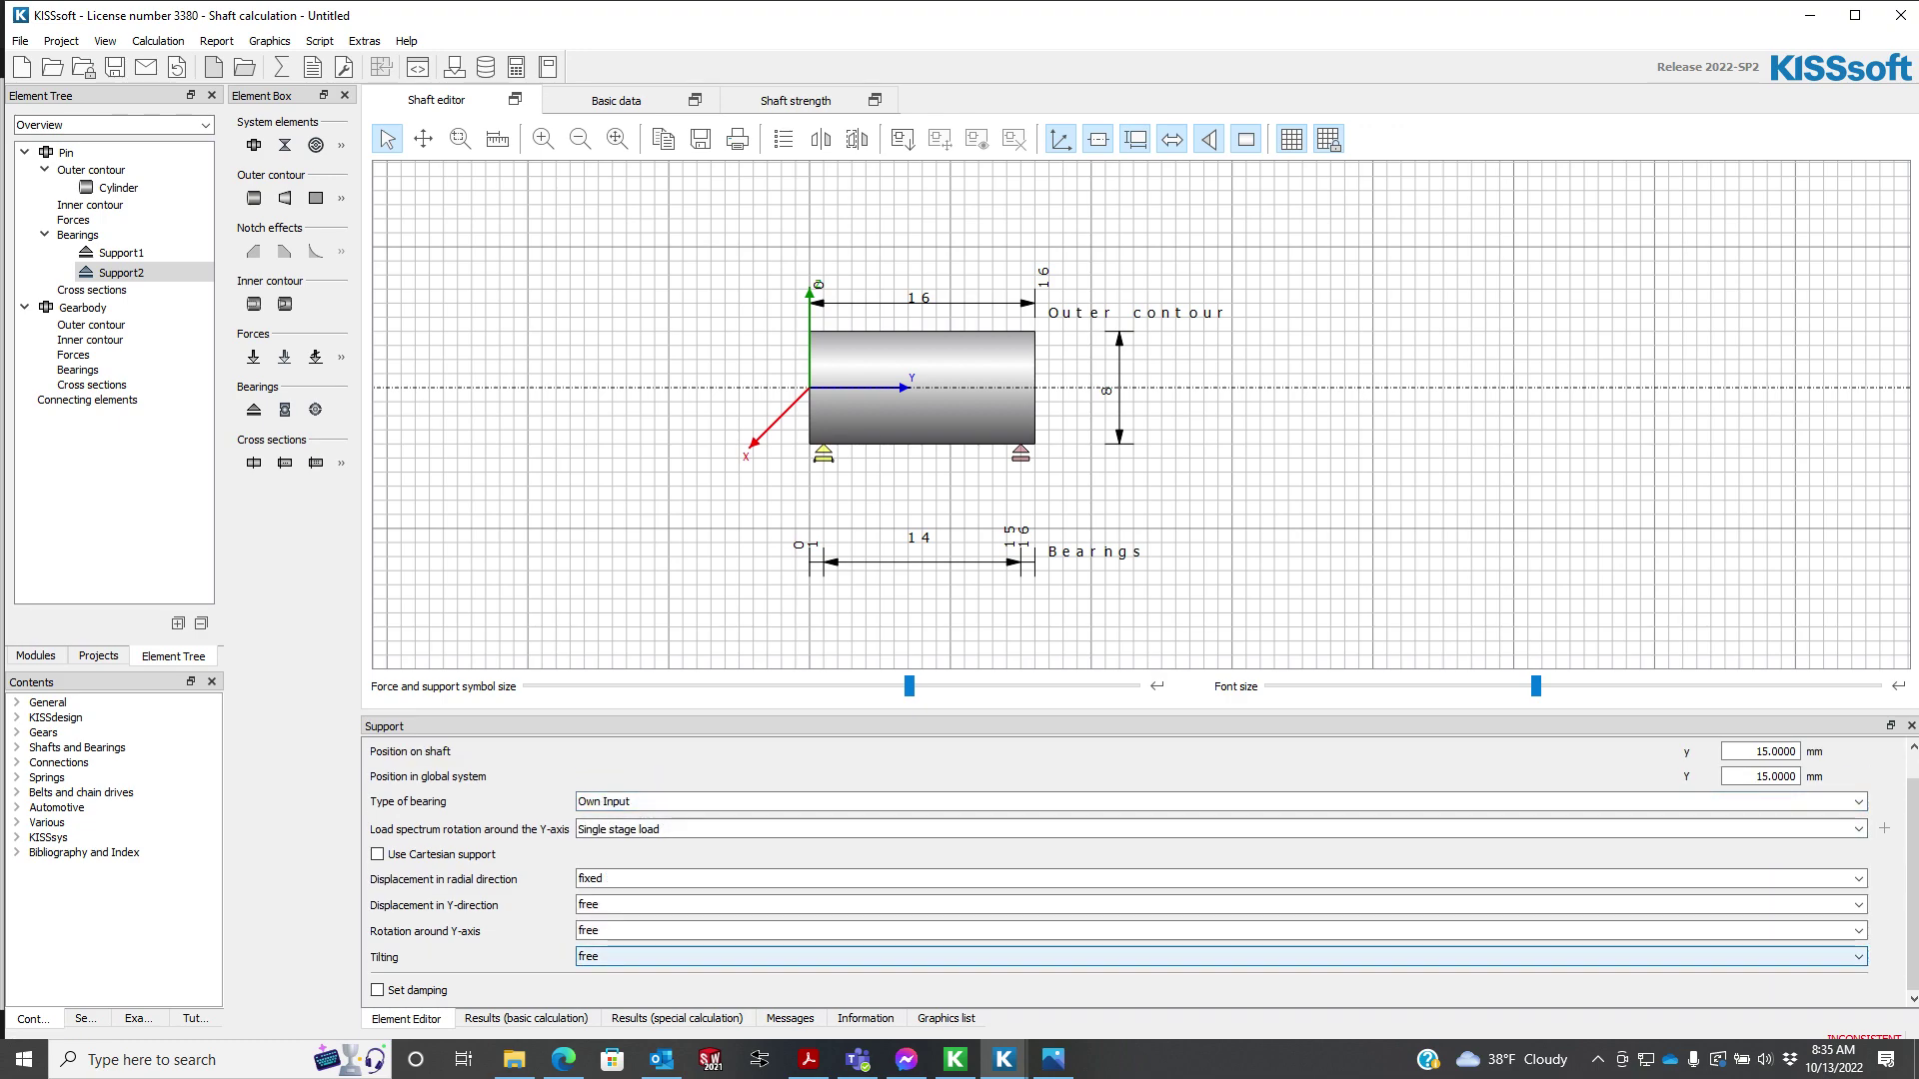
{"action": "left_click", "coordinate": [1059, 956]}
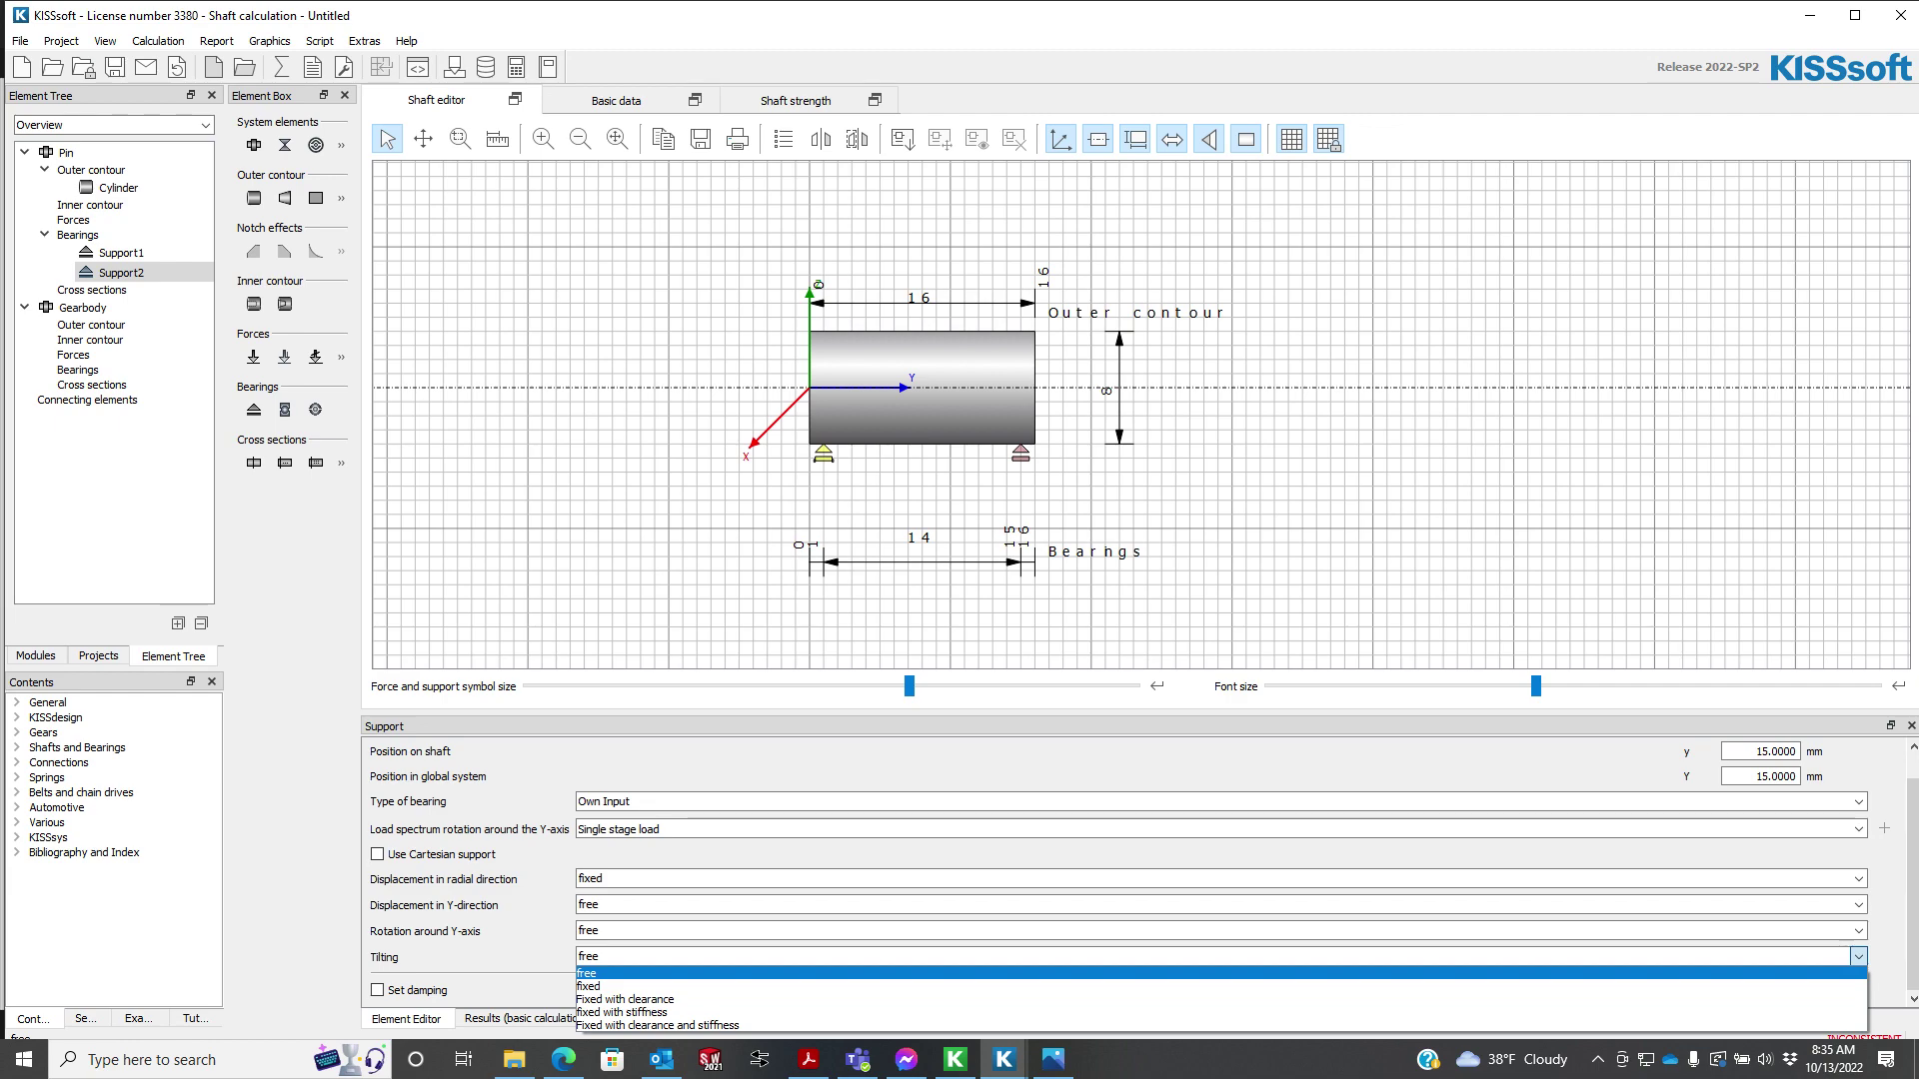
{"action": "left_click", "coordinate": [1129, 500]}
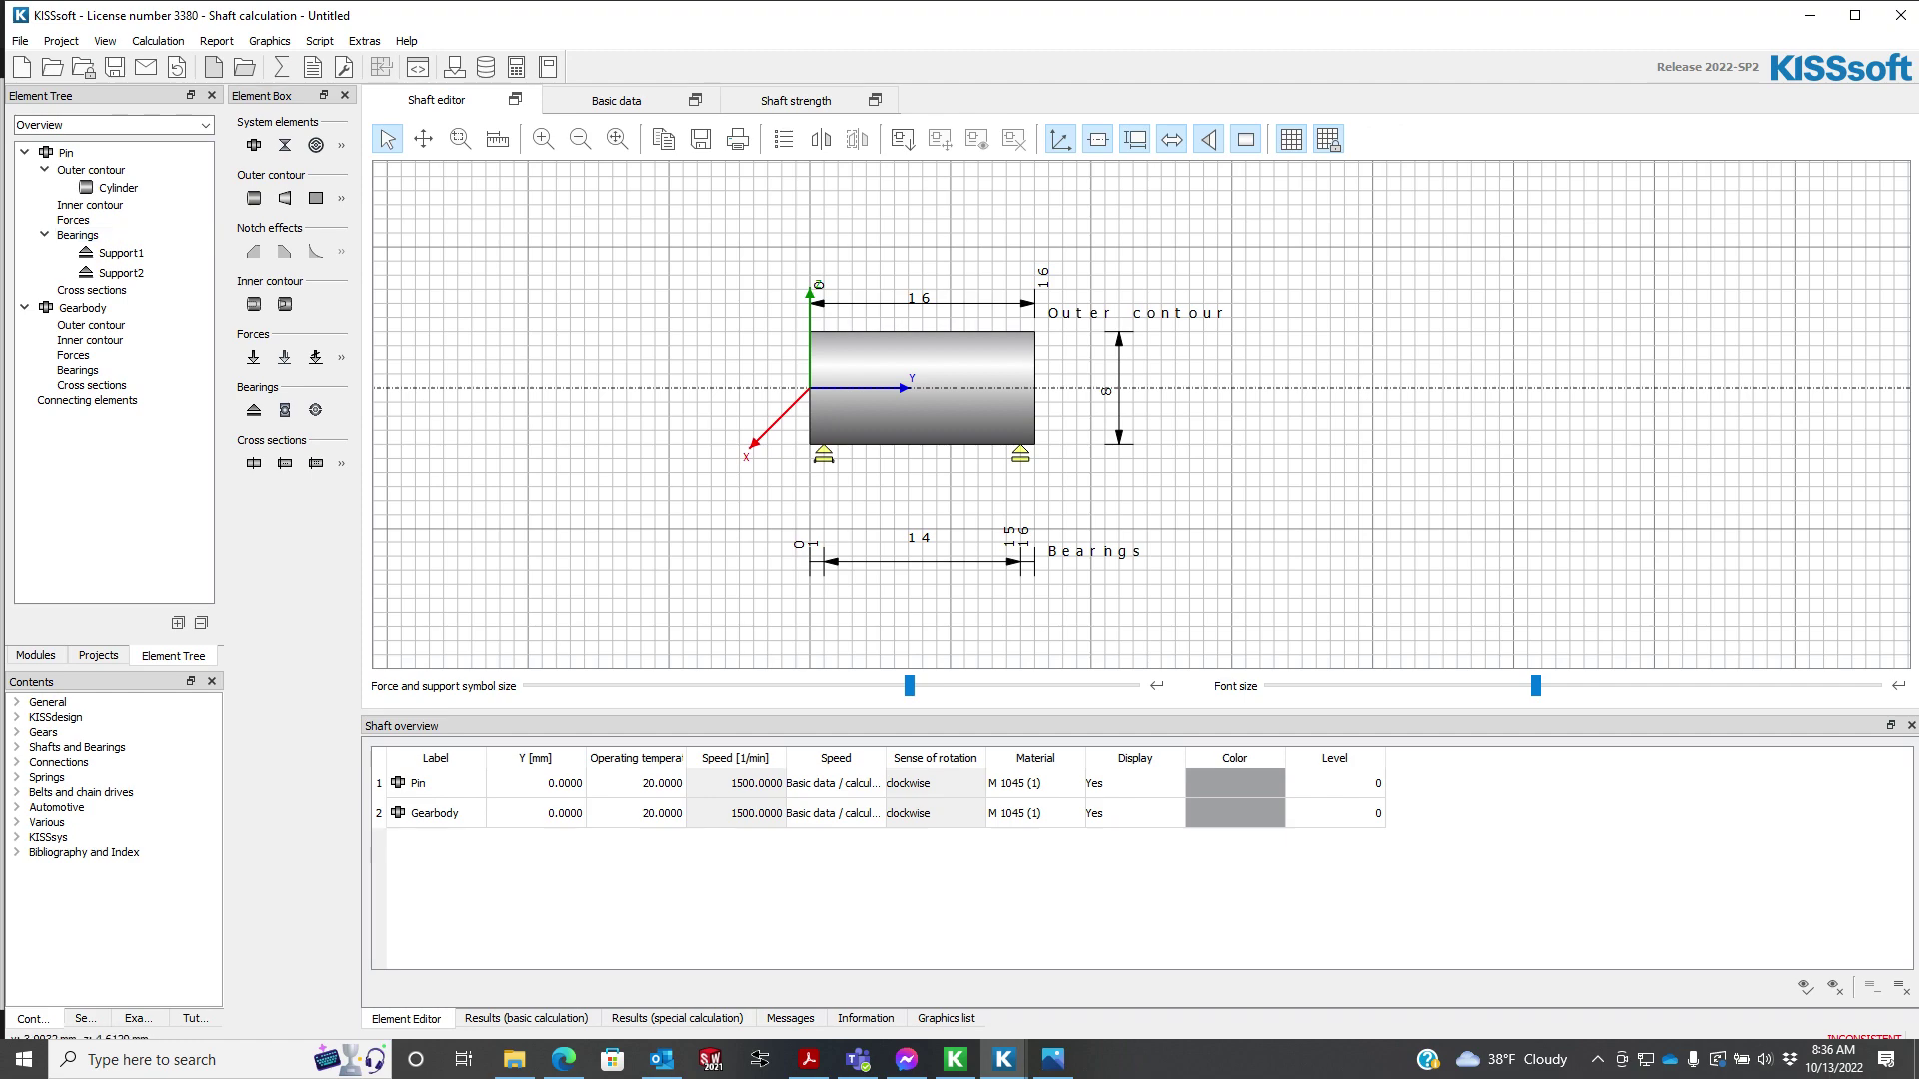
- Add a cylinder 20 mm in diameter and 8 mm long to the Gearbody's outer contour
{"action": "left_click", "coordinate": [82, 307]}
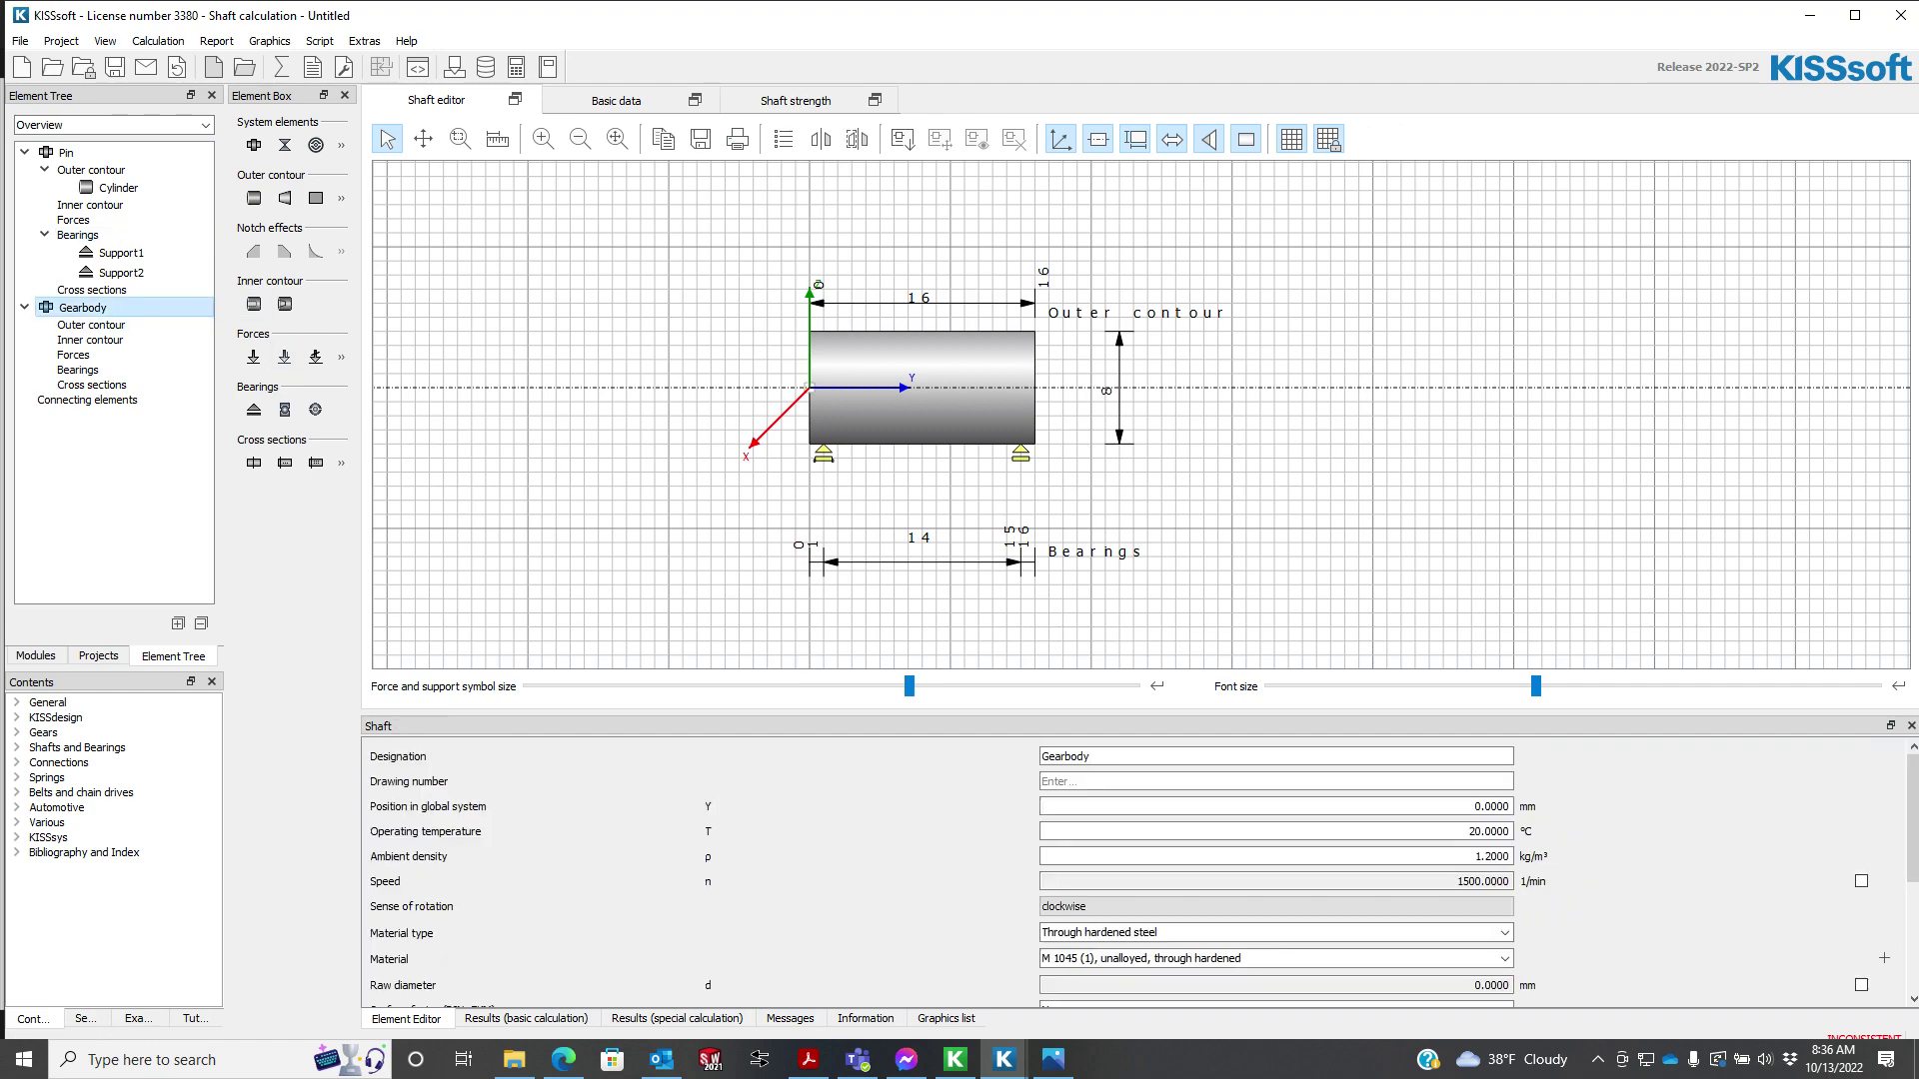
{"action": "left_click", "coordinate": [91, 324]}
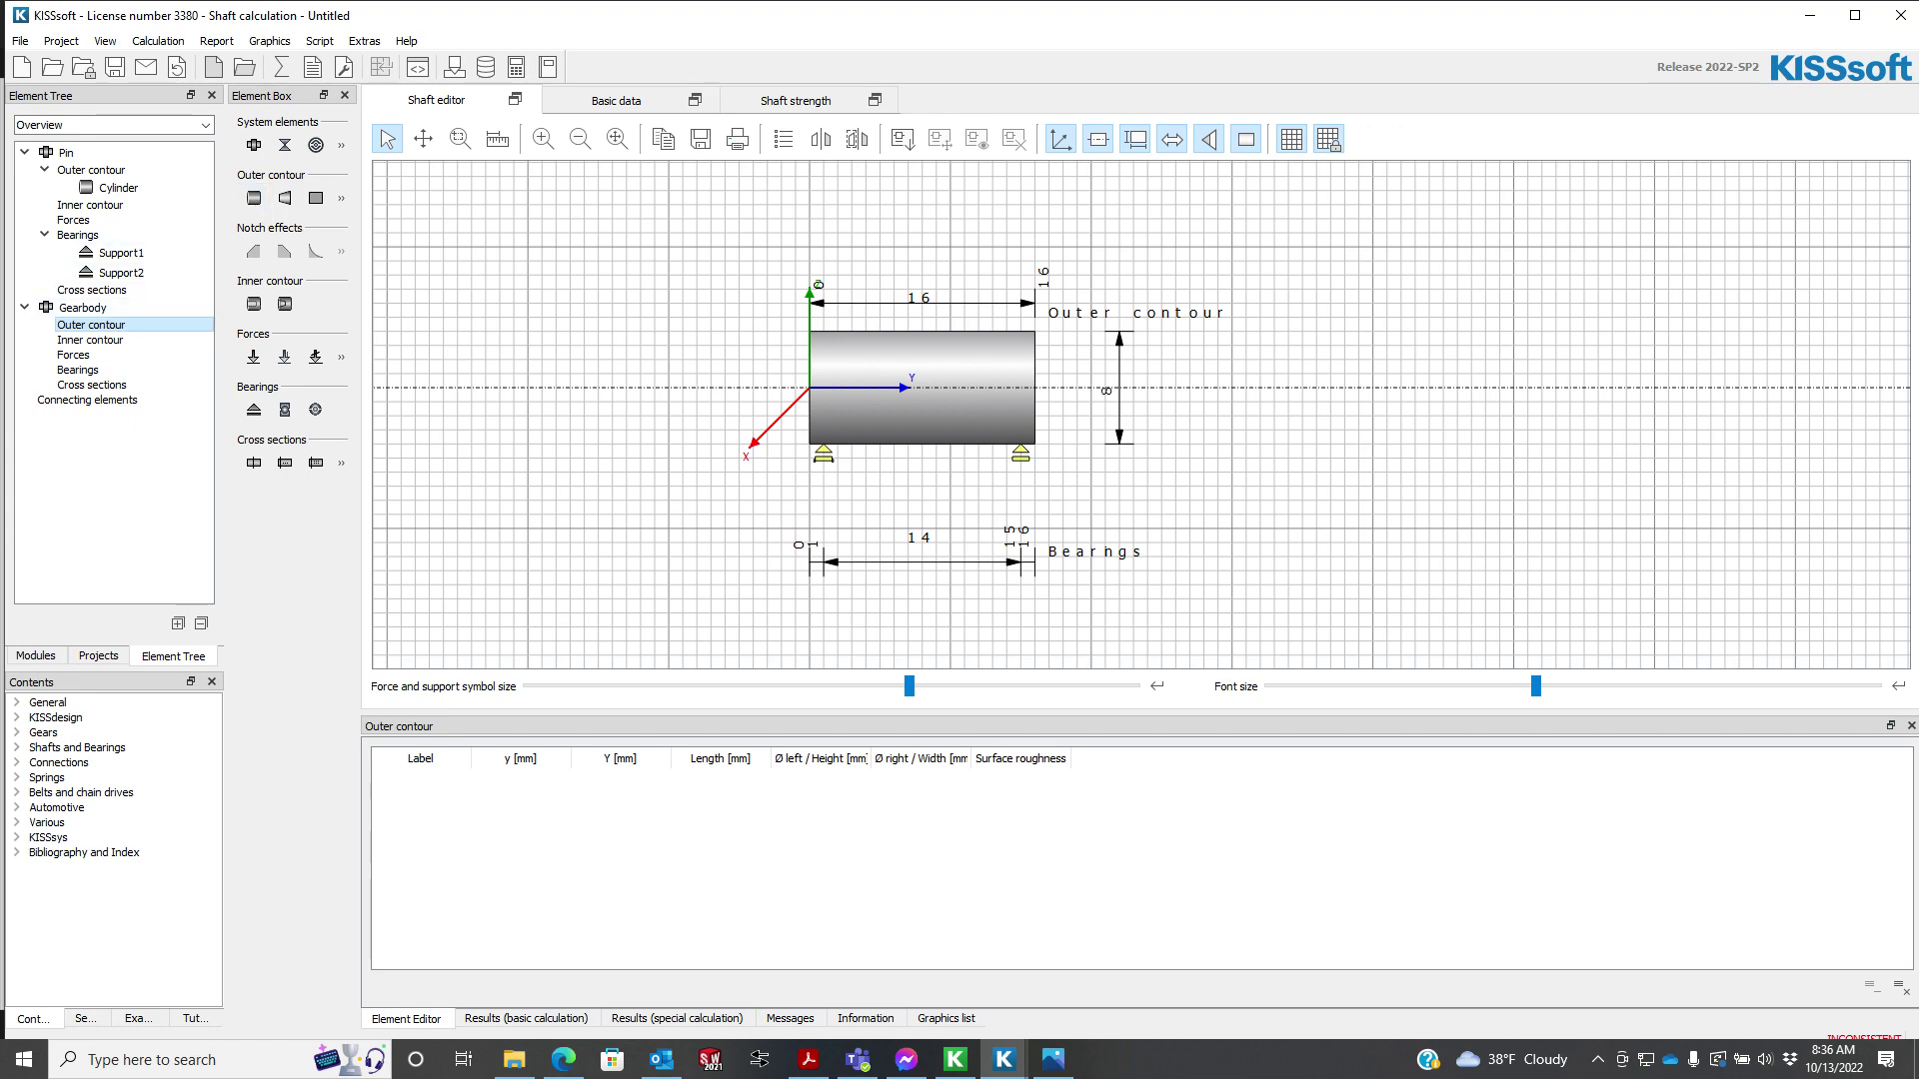
{"action": "right_click", "coordinate": [136, 326]}
{"action": "mouse_move", "coordinate": [181, 341]}
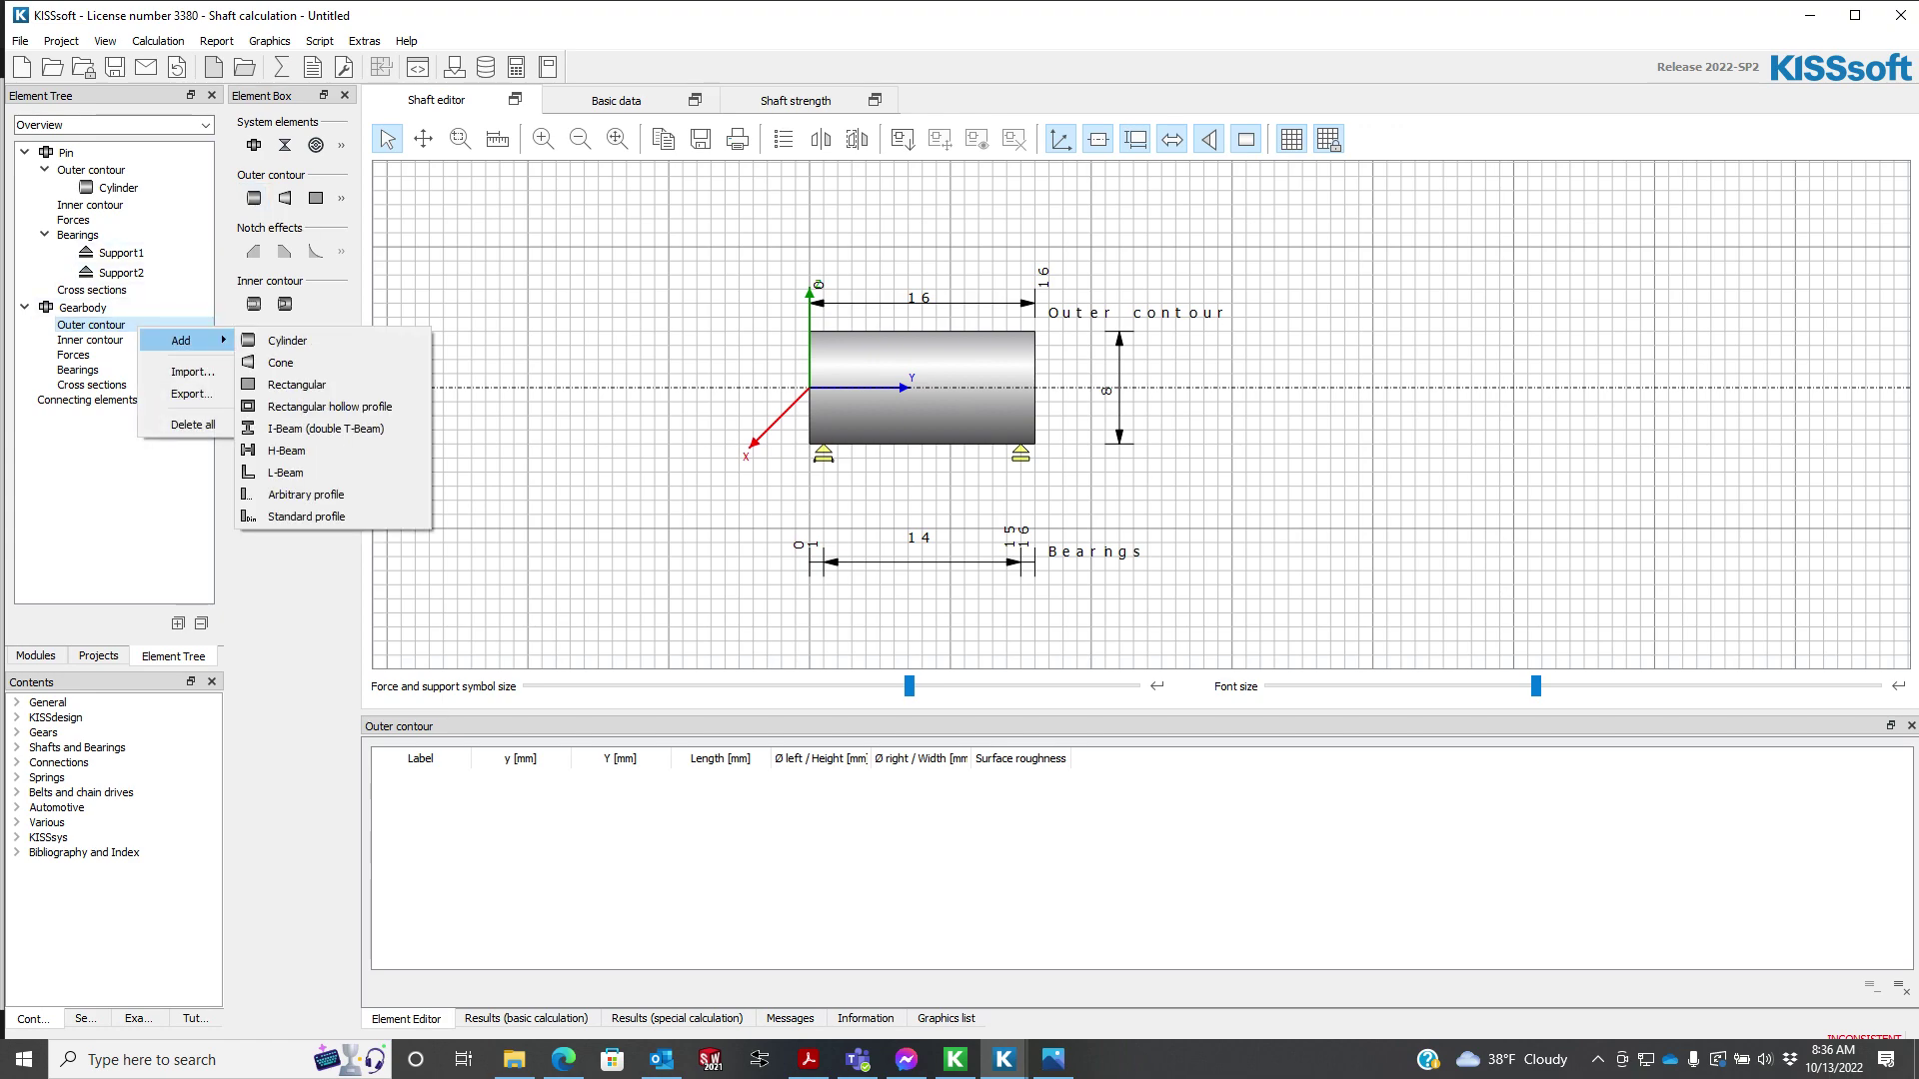
{"action": "left_click", "coordinate": [287, 341]}
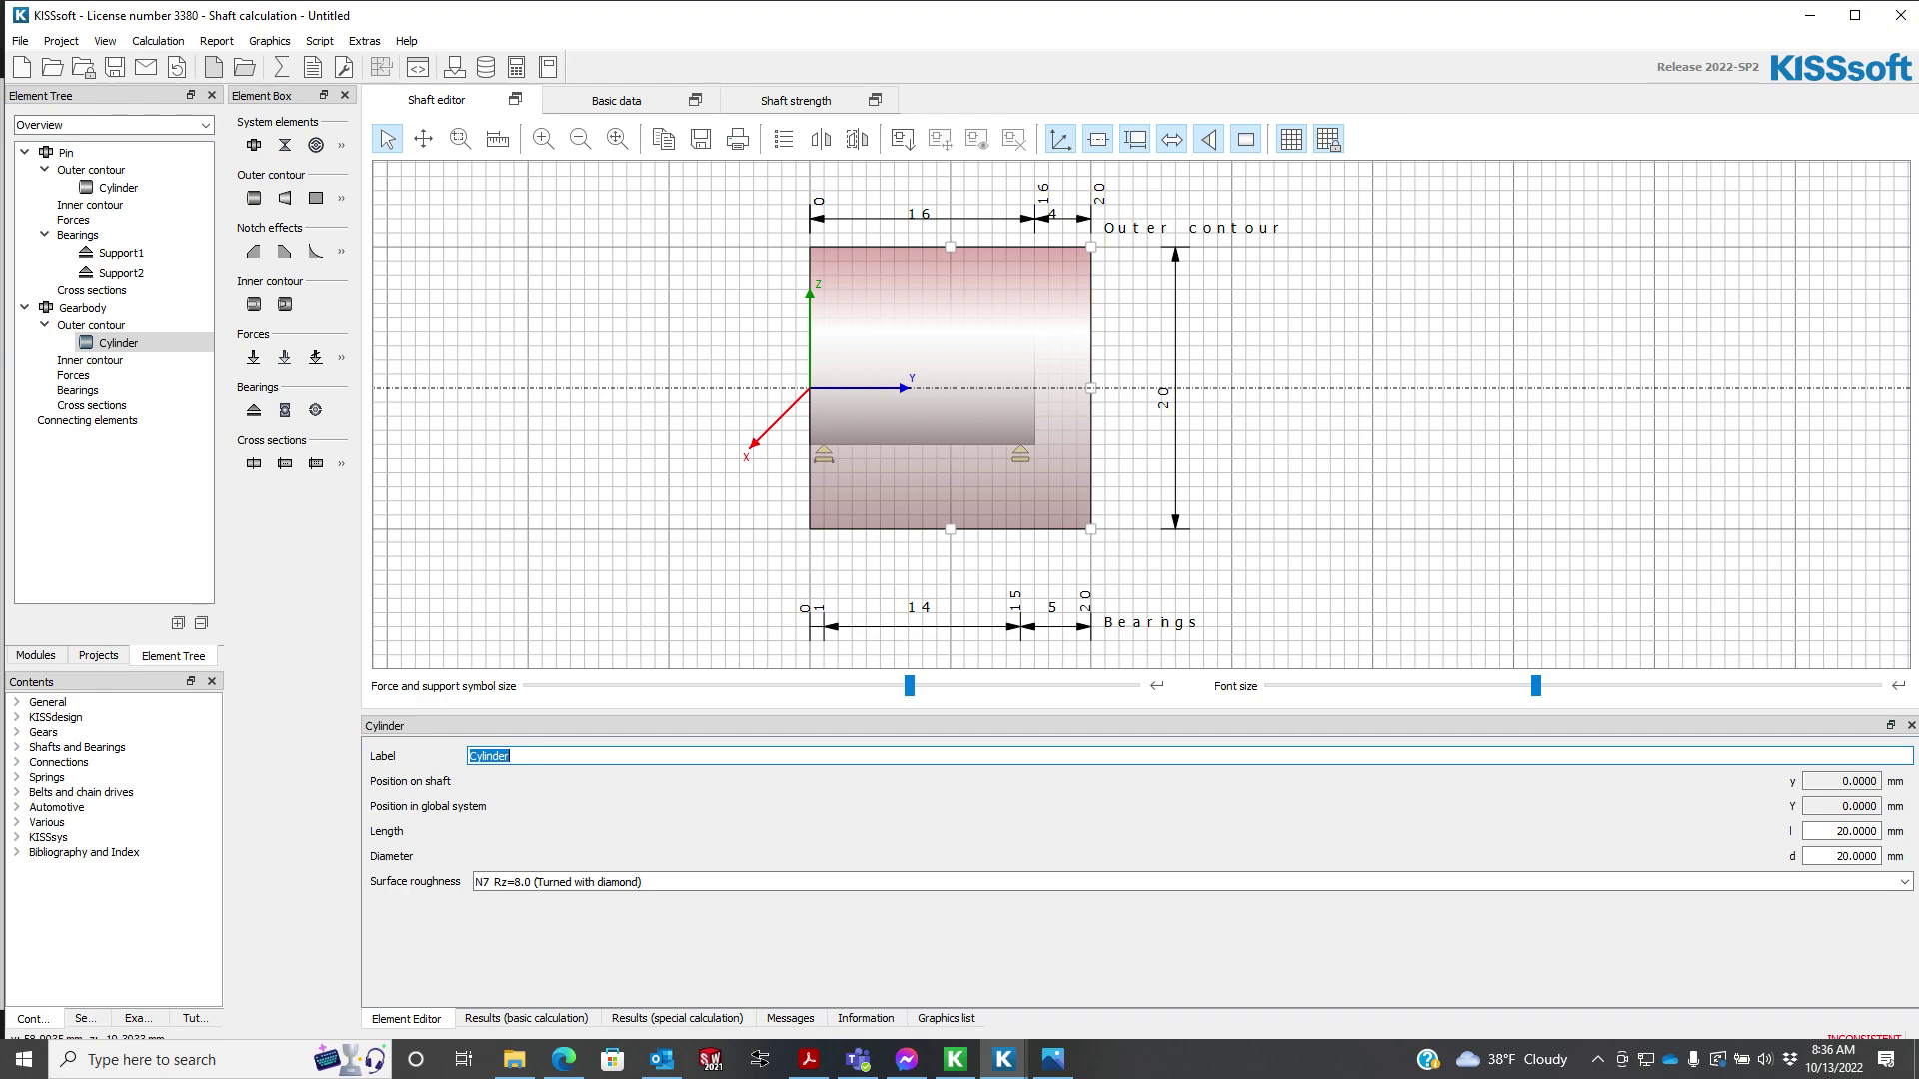
{"action": "double_click", "coordinate": [1856, 831]}
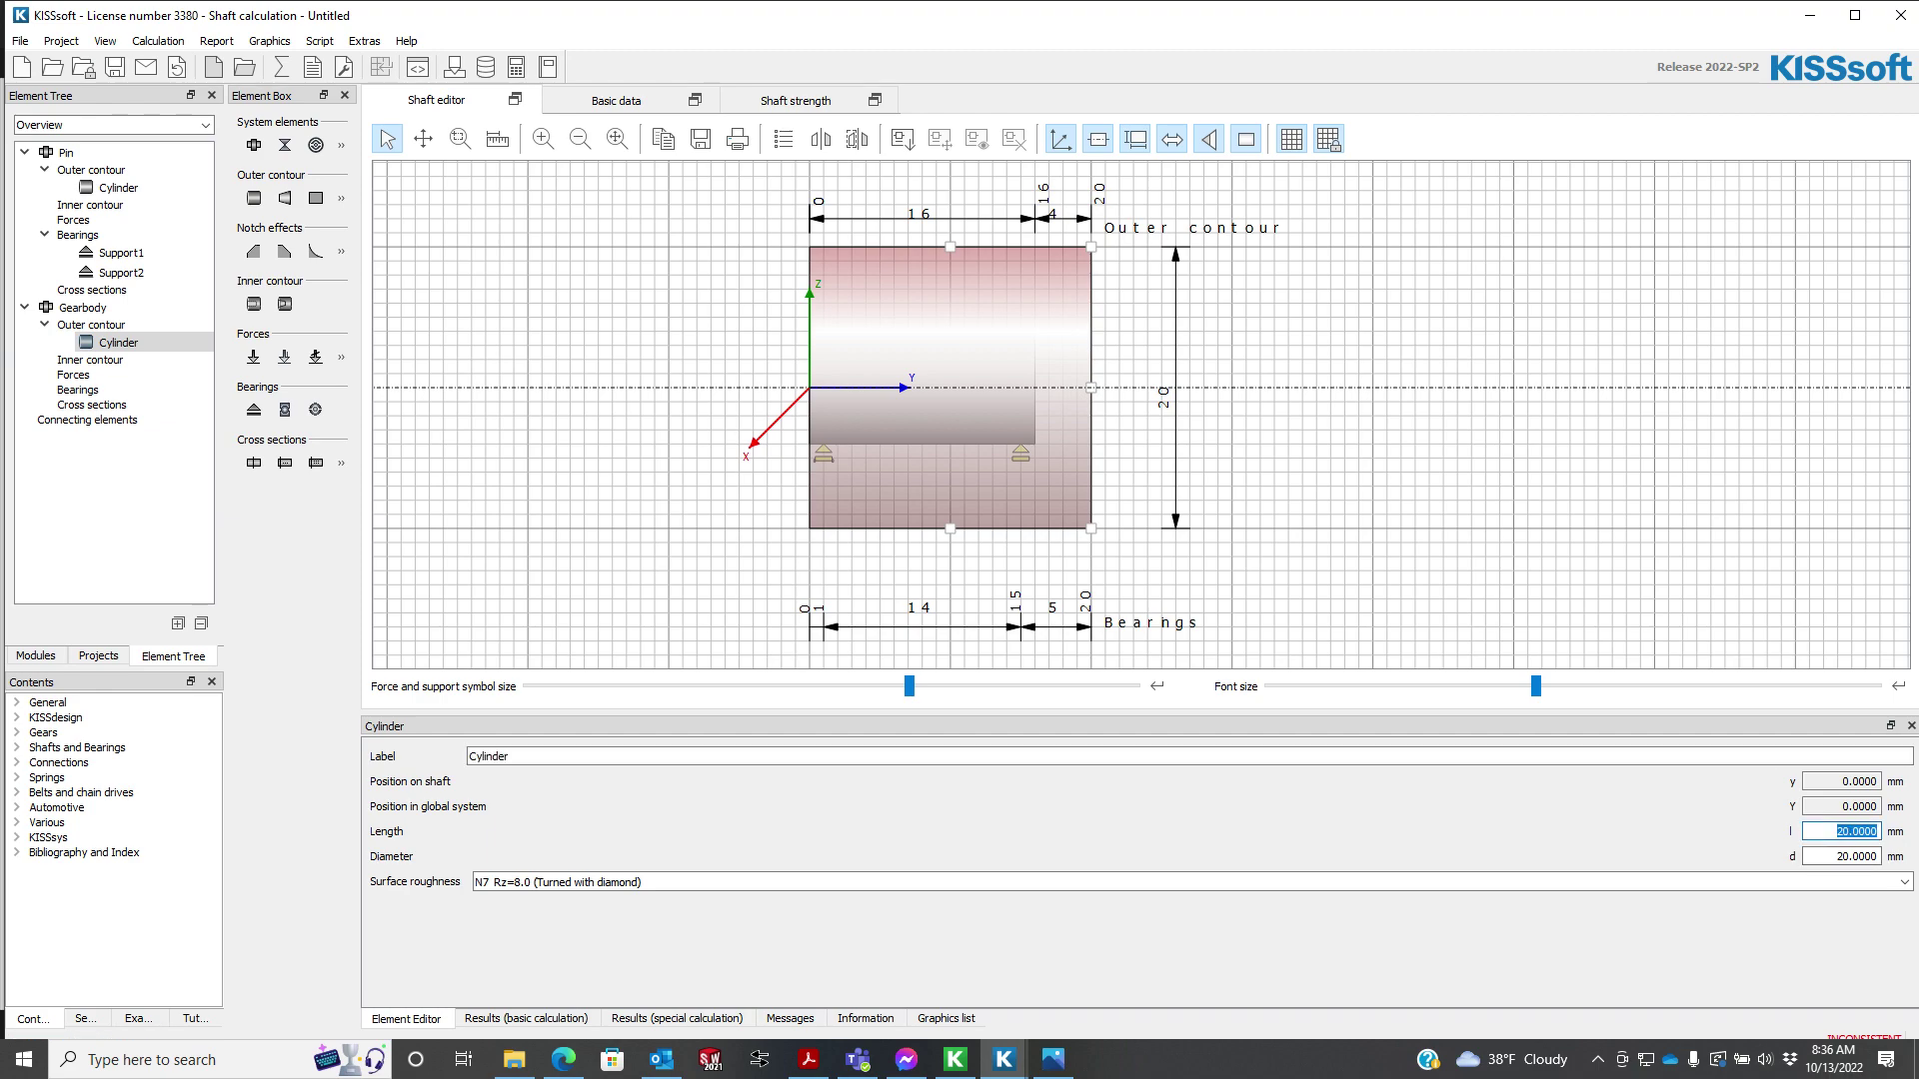
{"action": "type", "text": "8"}
{"action": "key", "text": "Return"}
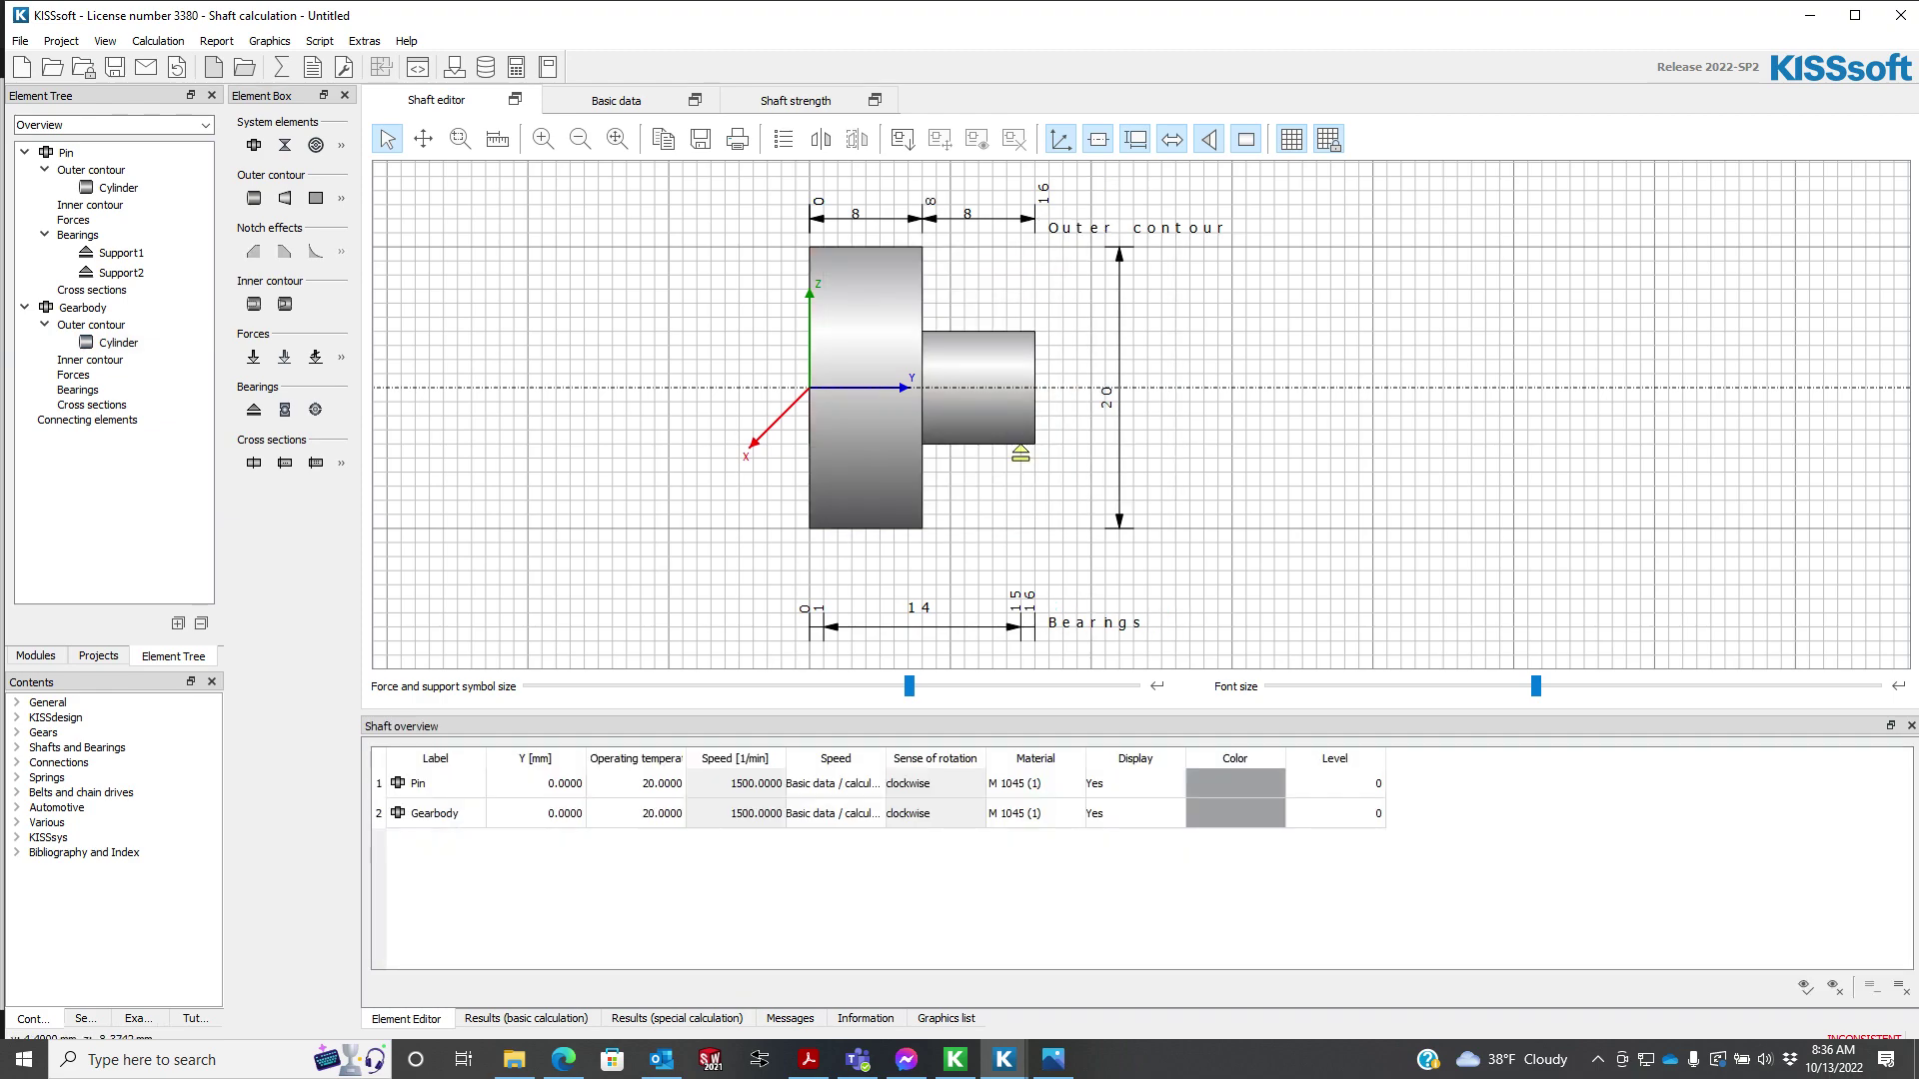
{"action": "left_click", "coordinate": [869, 284]}
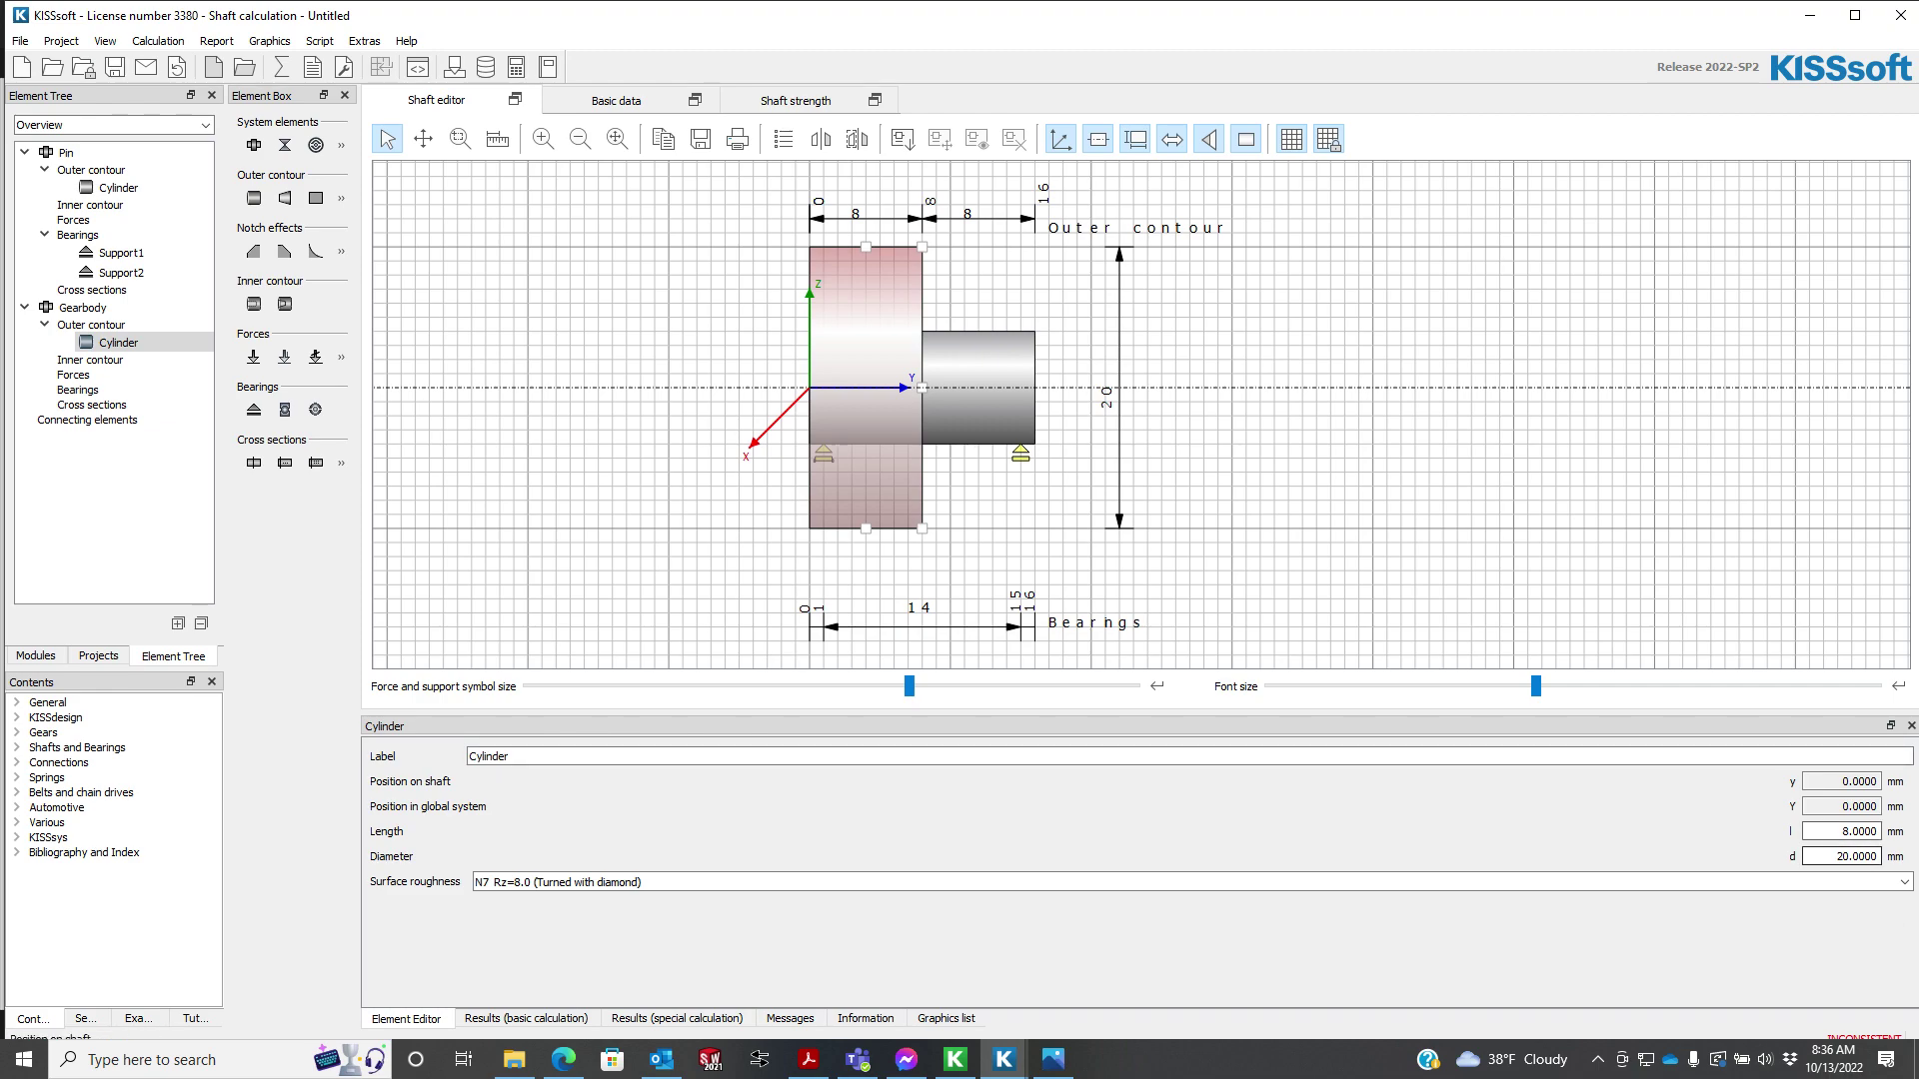
{"action": "left_click", "coordinate": [559, 350]}
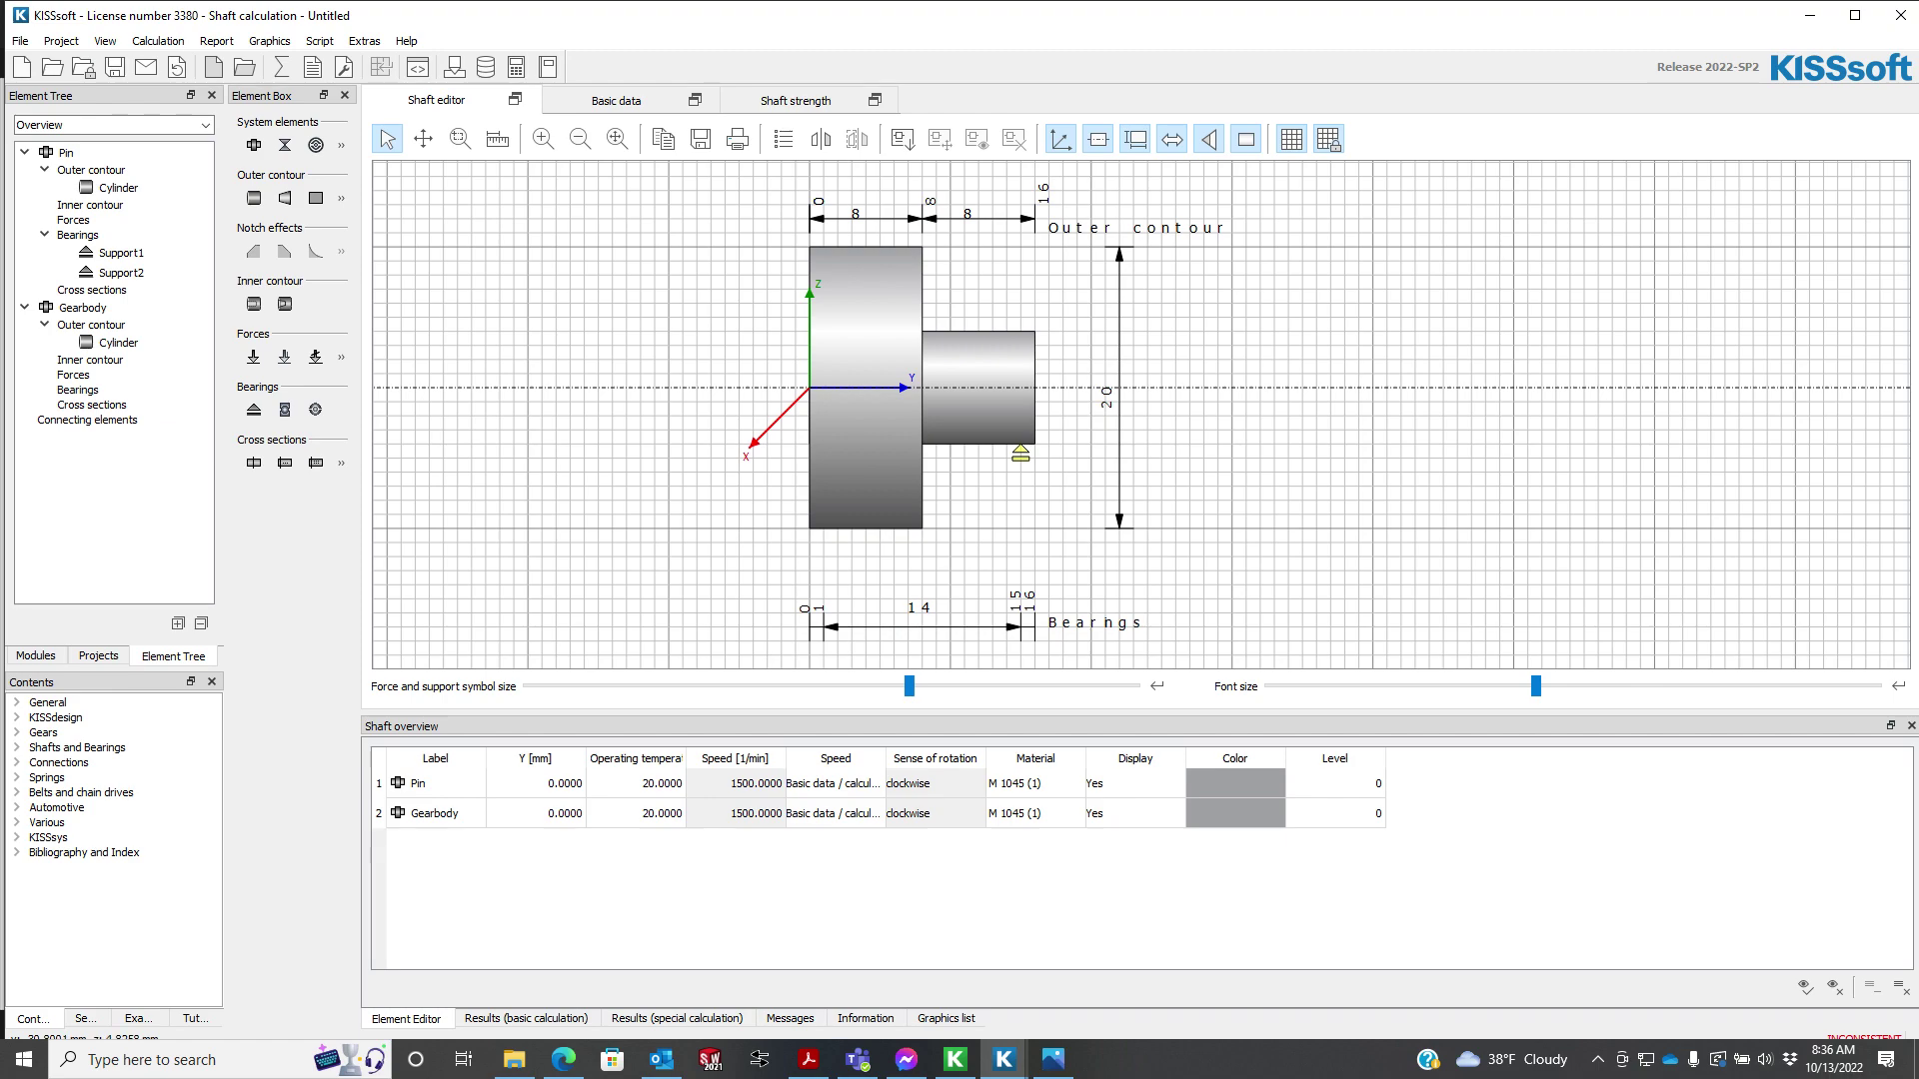
- Add a cylindrical bore with a diameter of 14 mm to the Gearbody's inner contour
{"action": "left_click", "coordinate": [90, 360]}
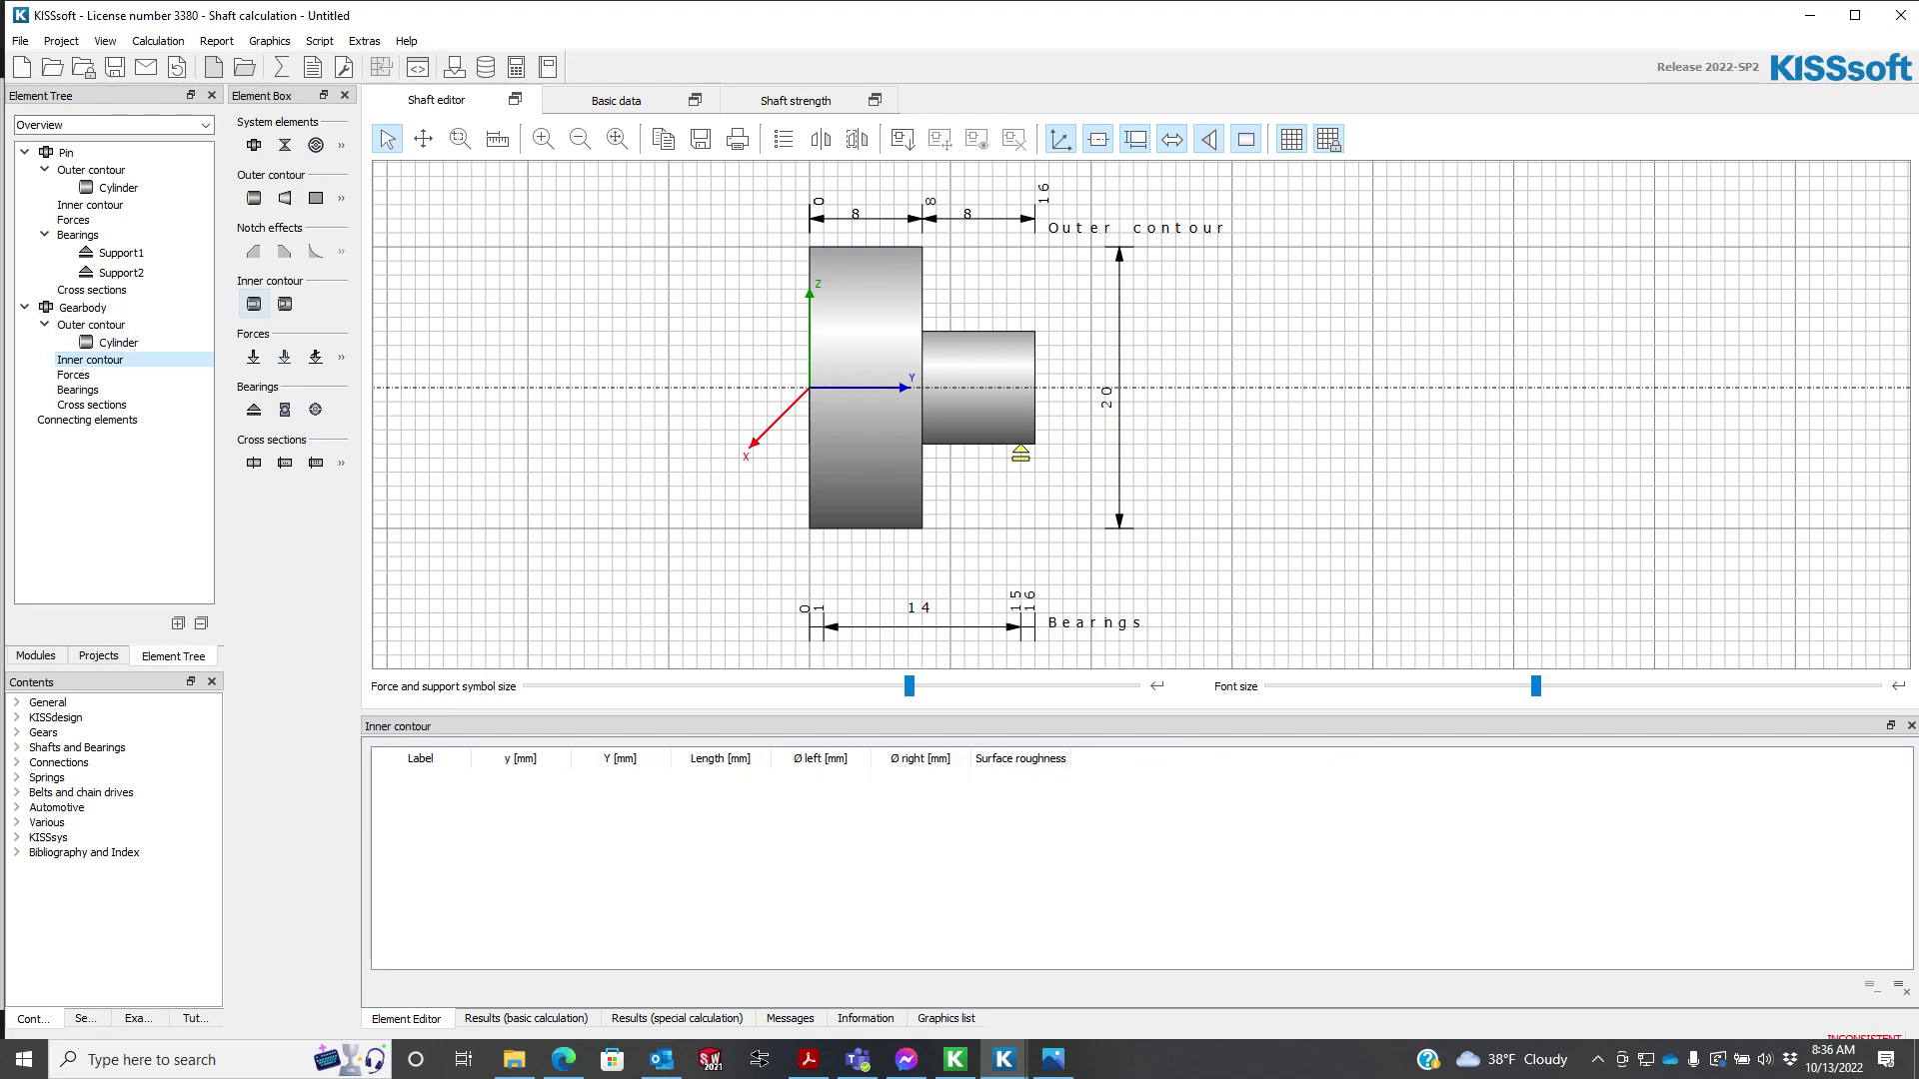
{"action": "left_click", "coordinate": [254, 304]}
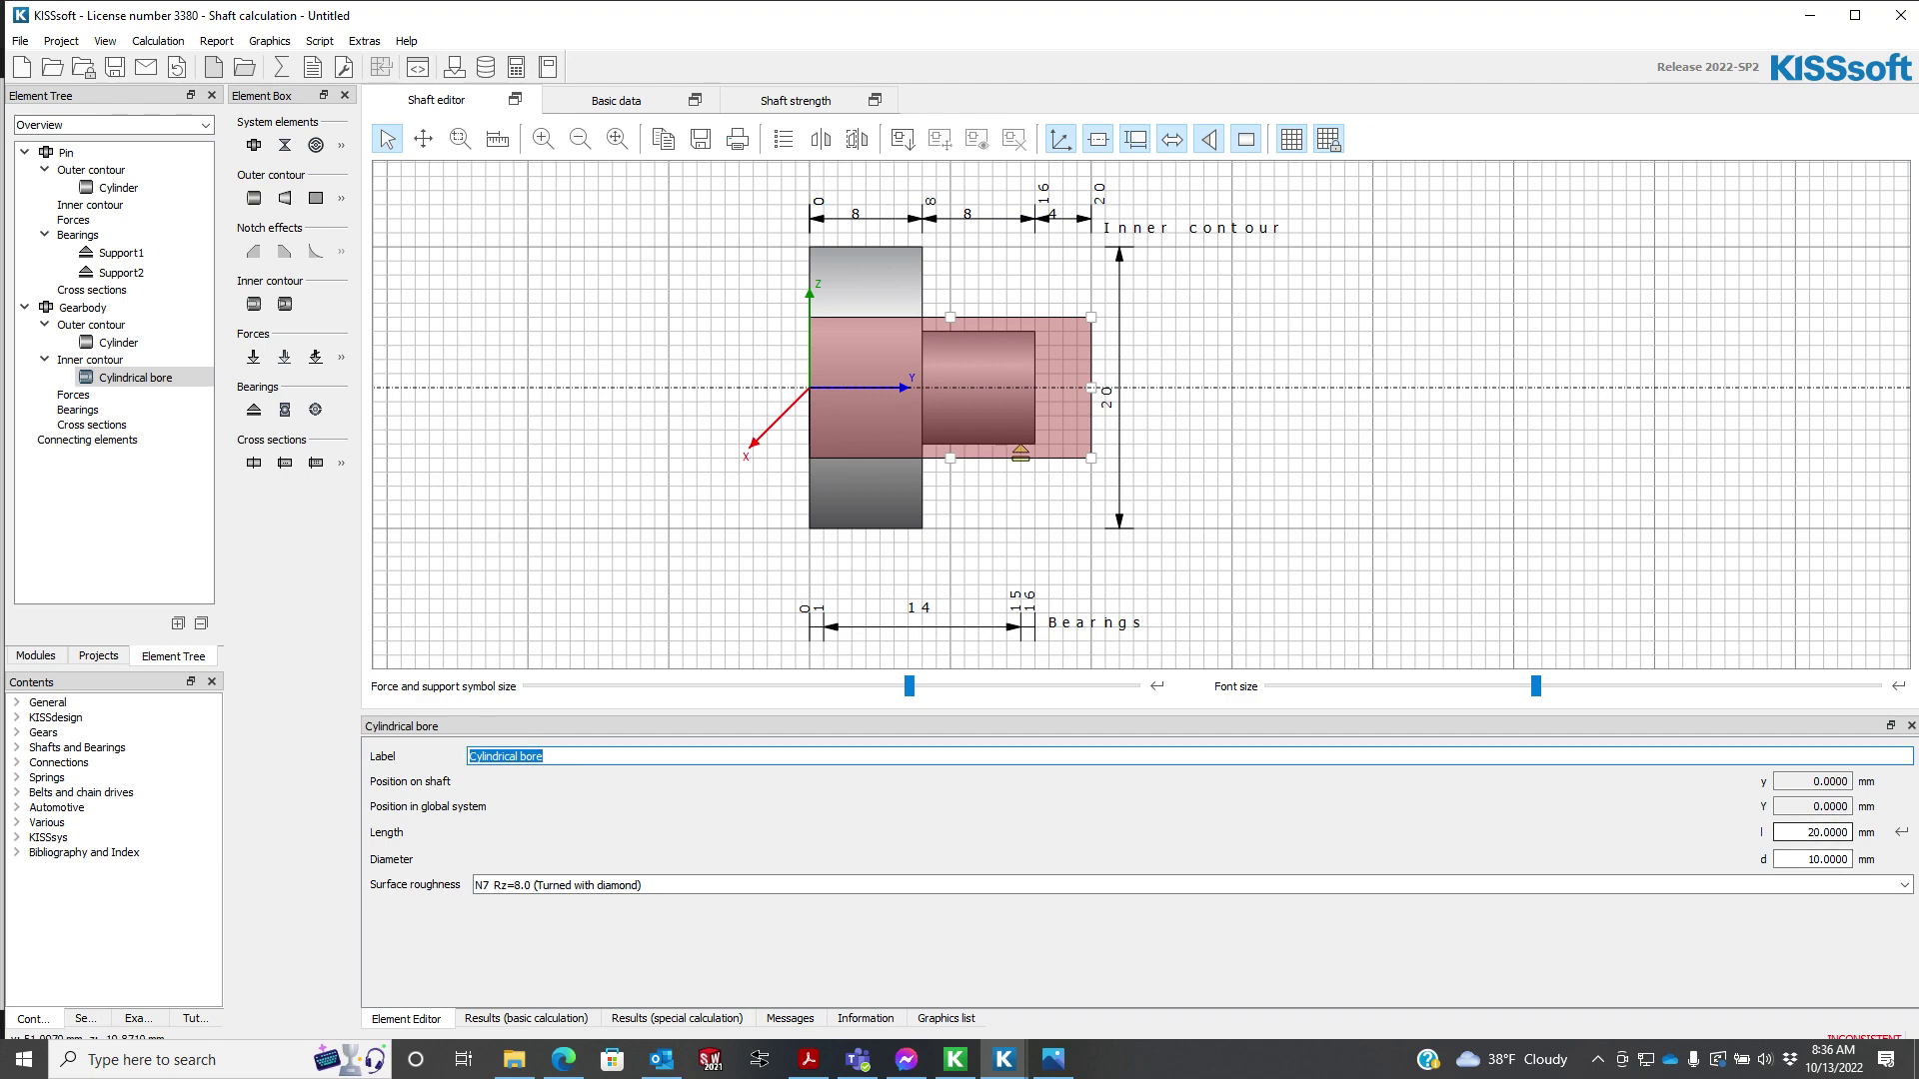
{"action": "double_click", "coordinate": [1826, 859]}
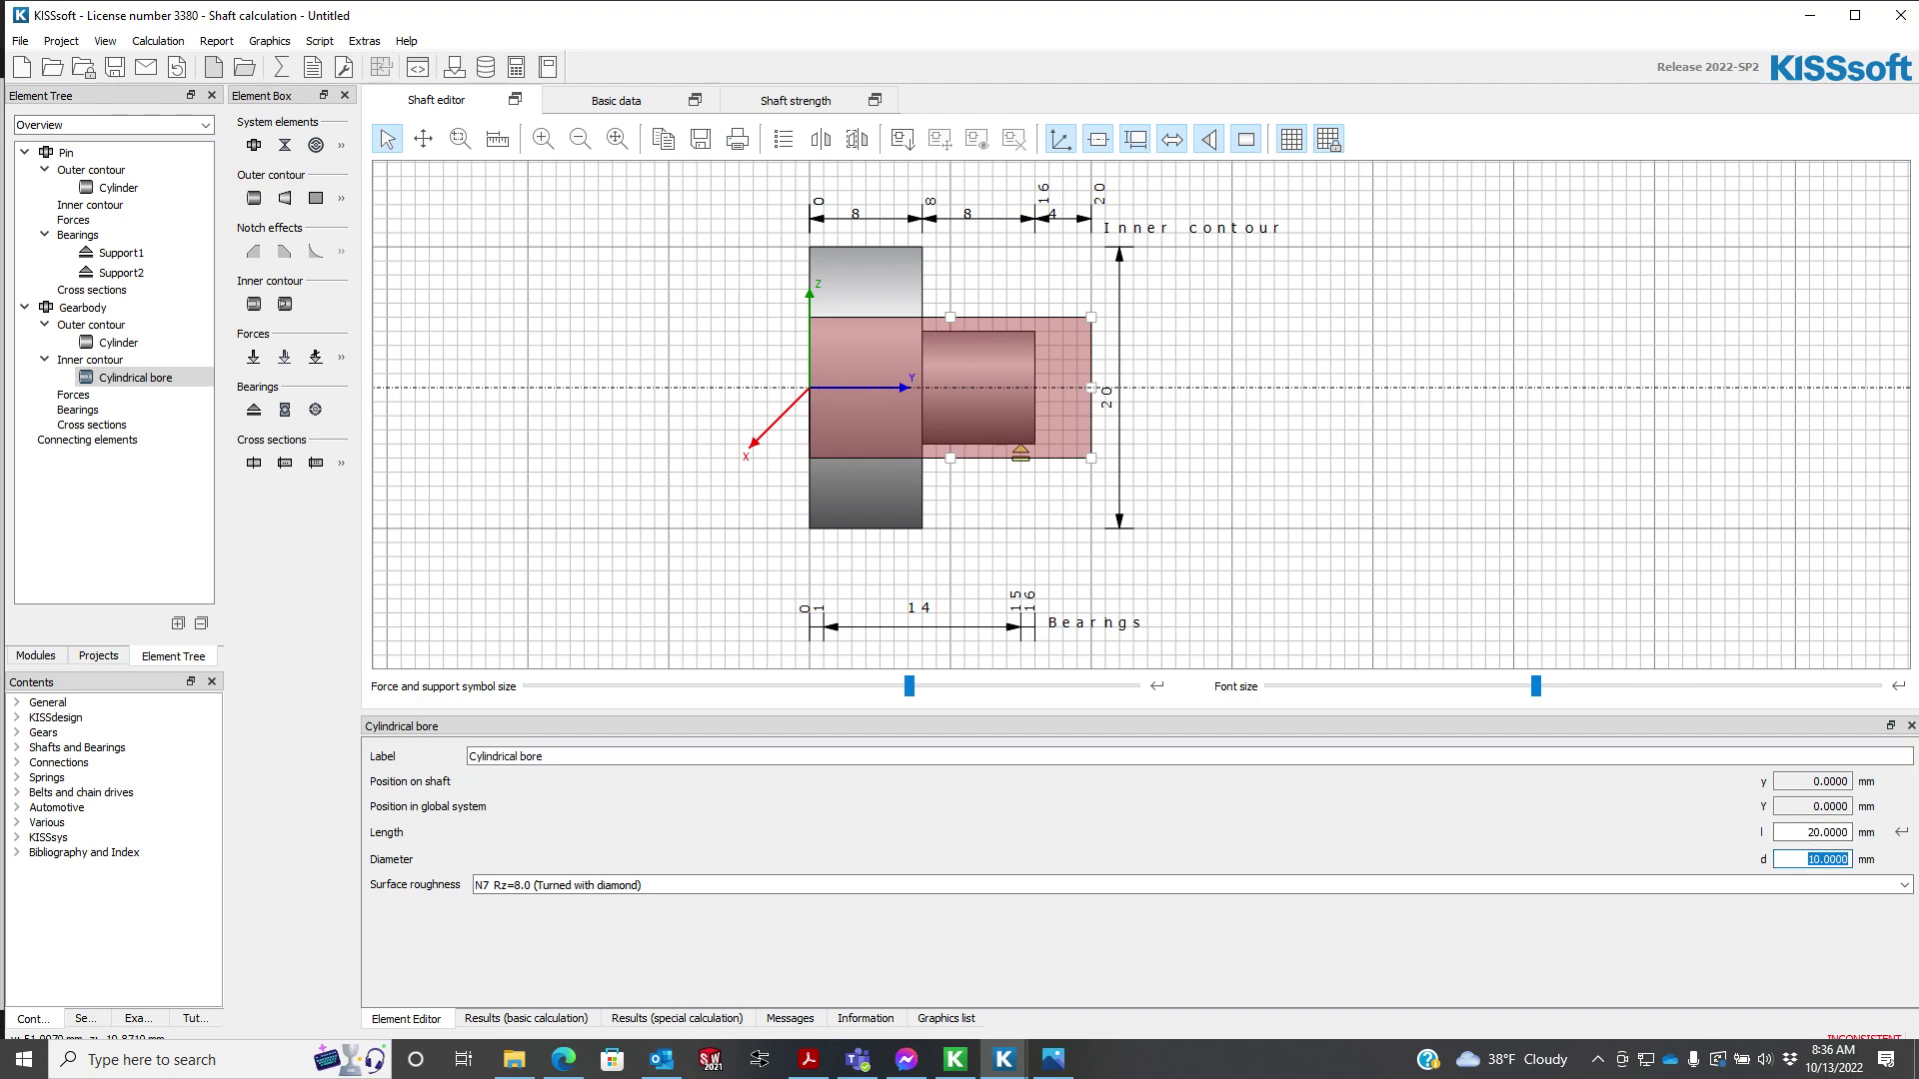
{"action": "type", "text": "14"}
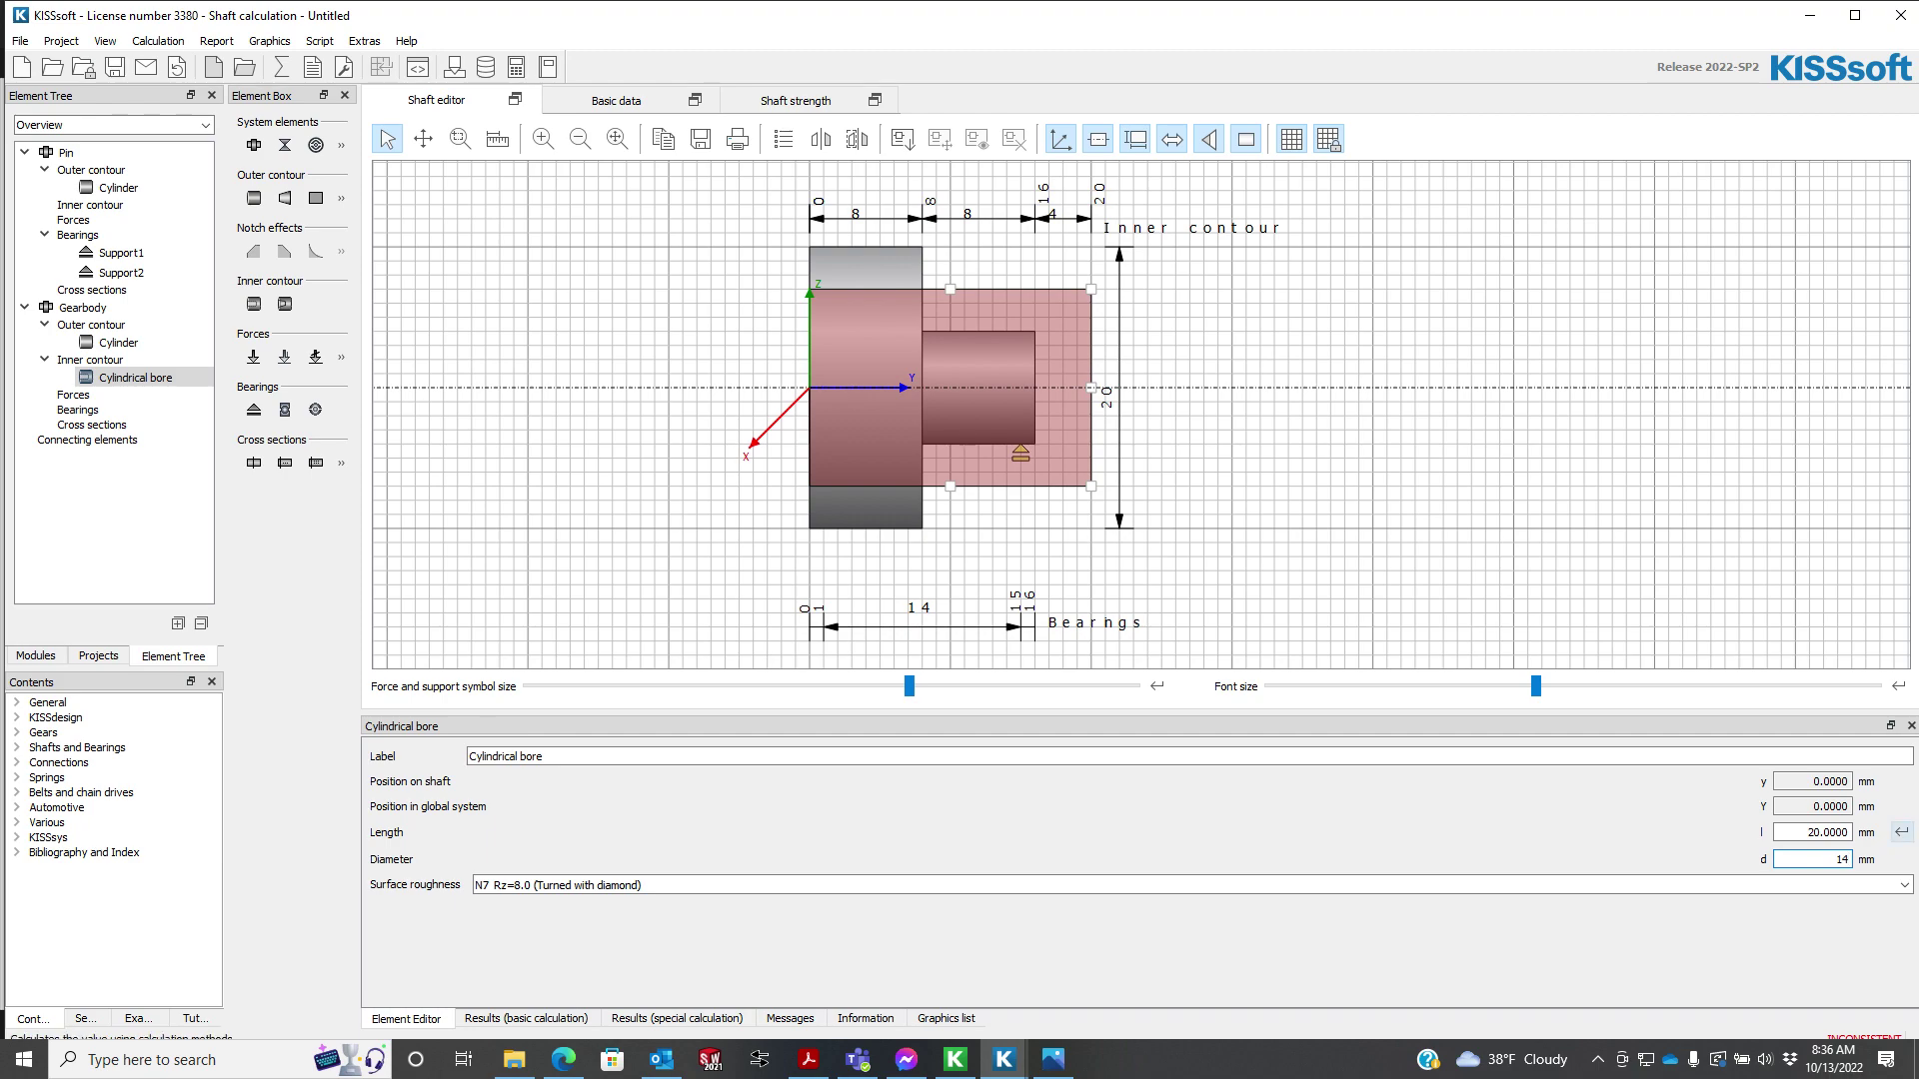
{"action": "left_click", "coordinate": [1067, 290]}
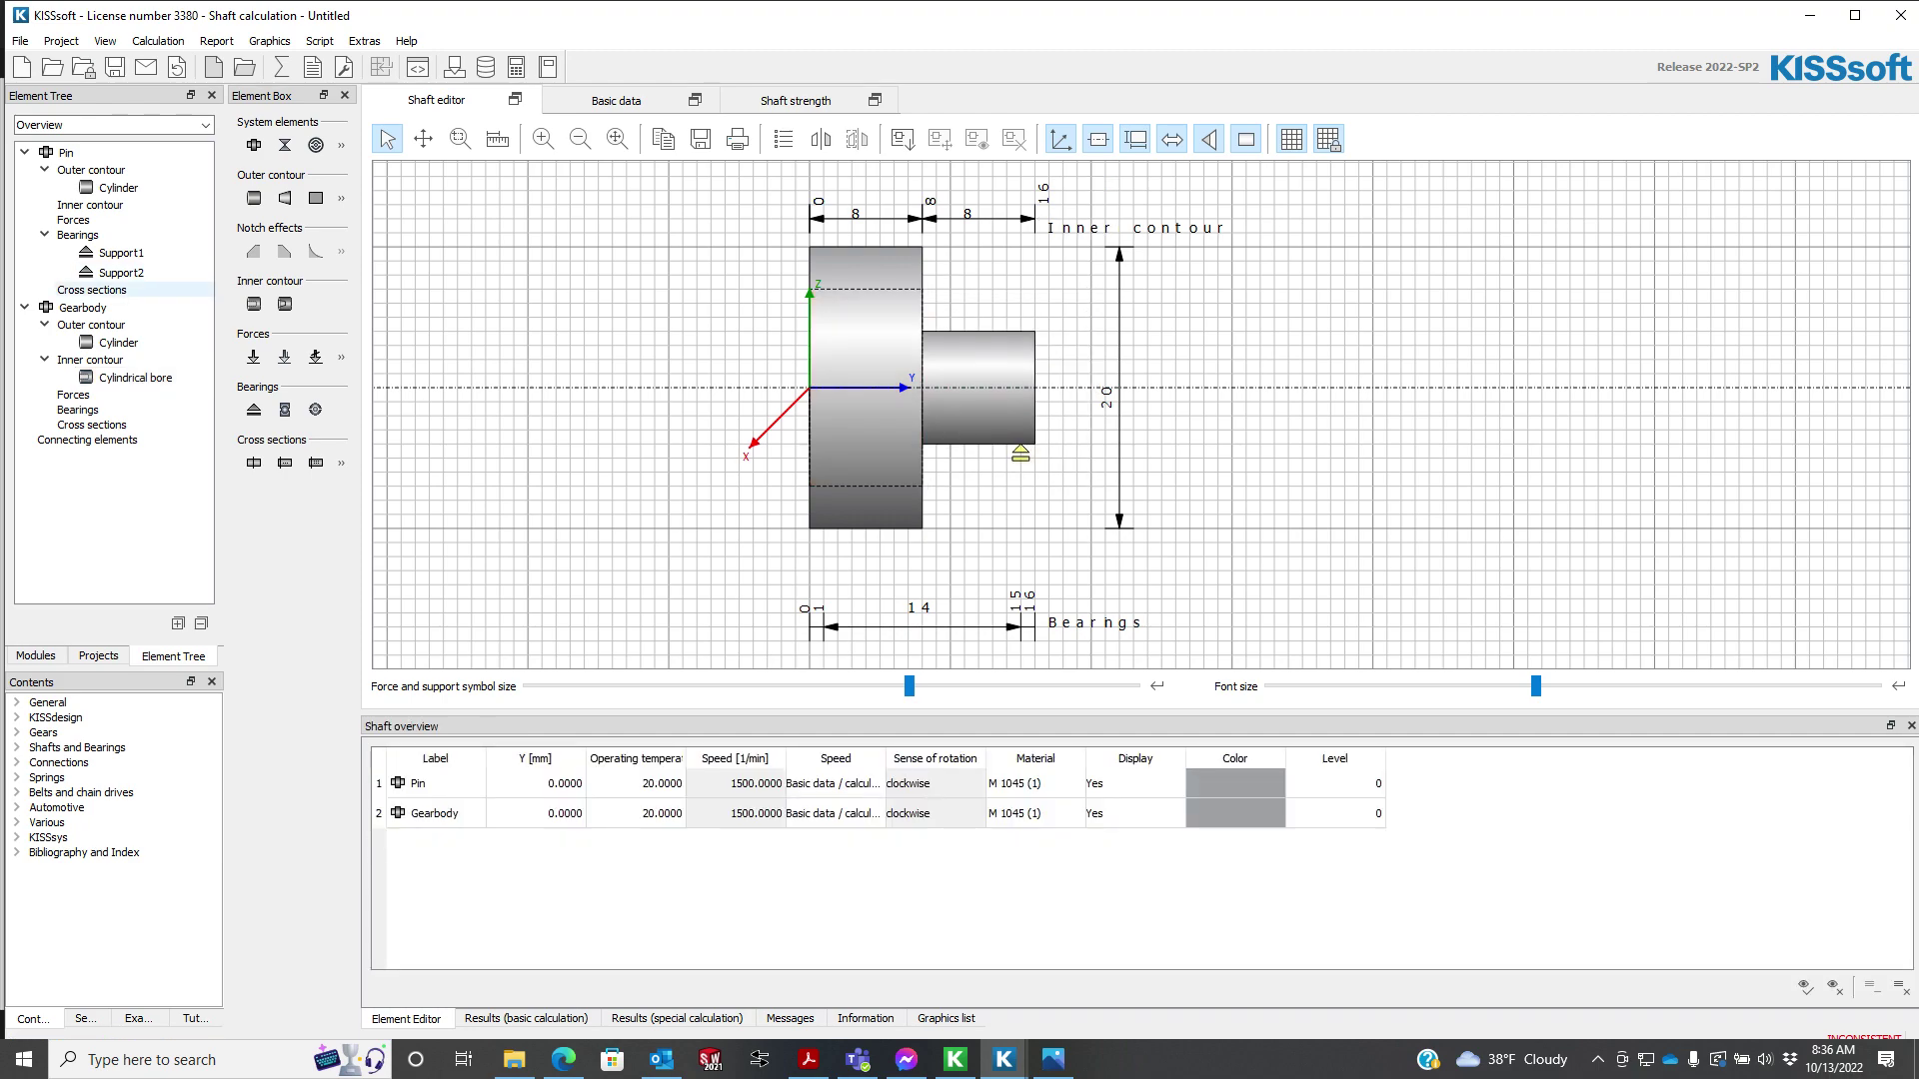
- Move the Gearbody along the Pin to a global Y position of 4 mm, and check its bore and outer cylinder
{"action": "left_click", "coordinate": [82, 308]}
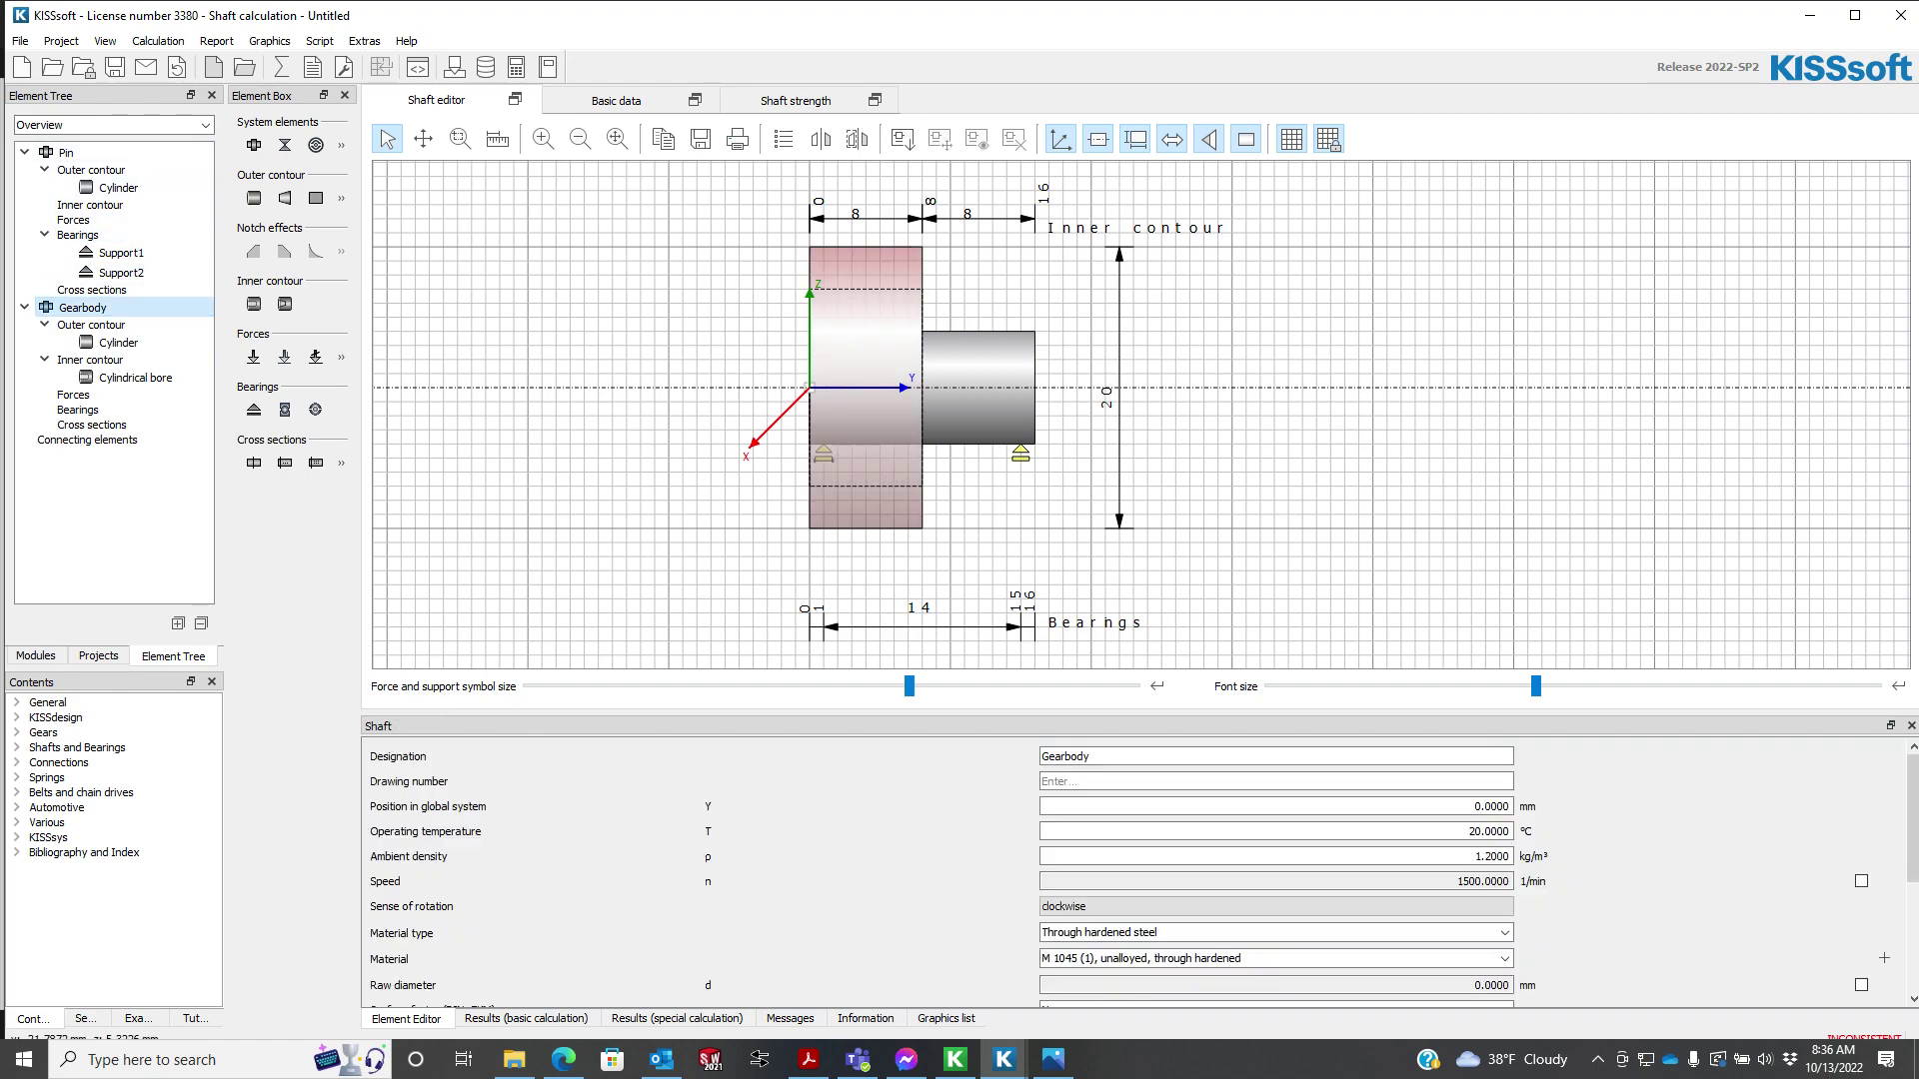
{"action": "left_click_drag", "start_coordinate": [809, 388], "coordinate": [754, 387]}
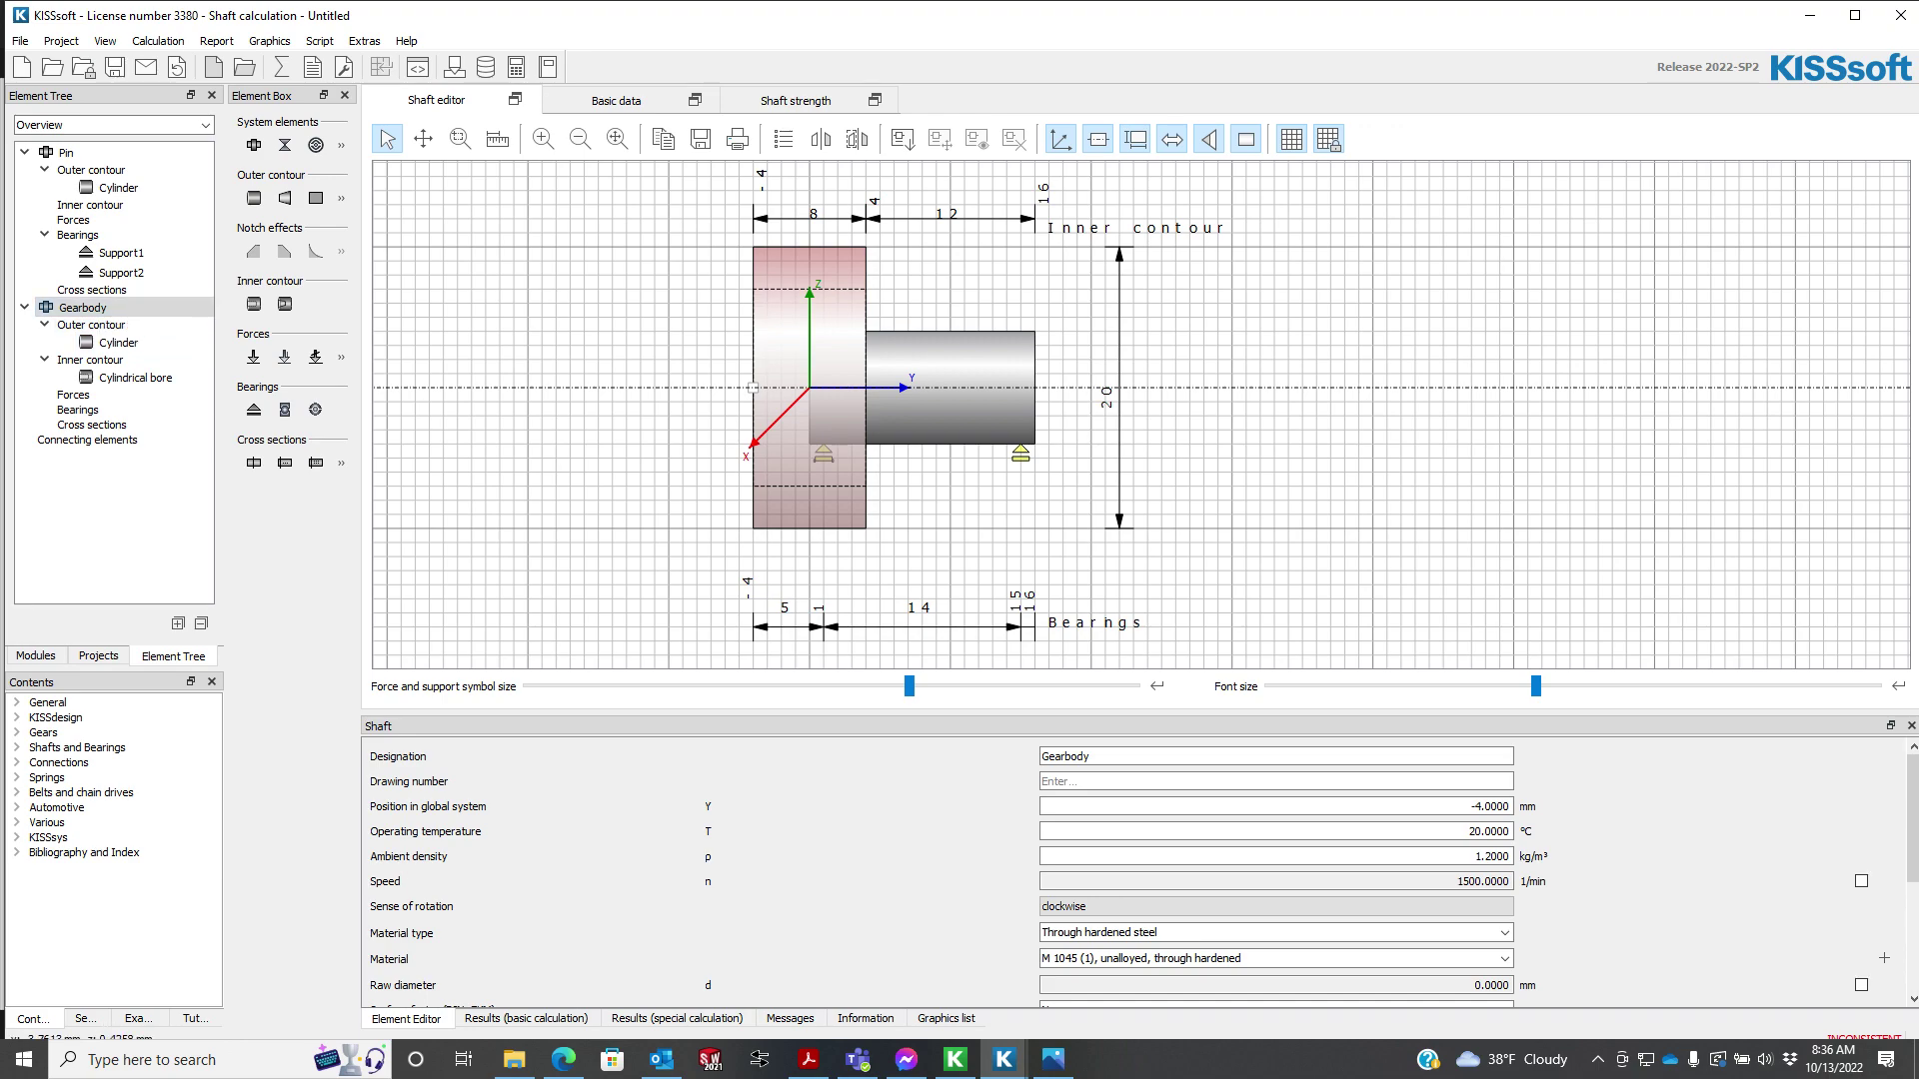
{"action": "left_click_drag", "start_coordinate": [754, 386], "coordinate": [867, 378]}
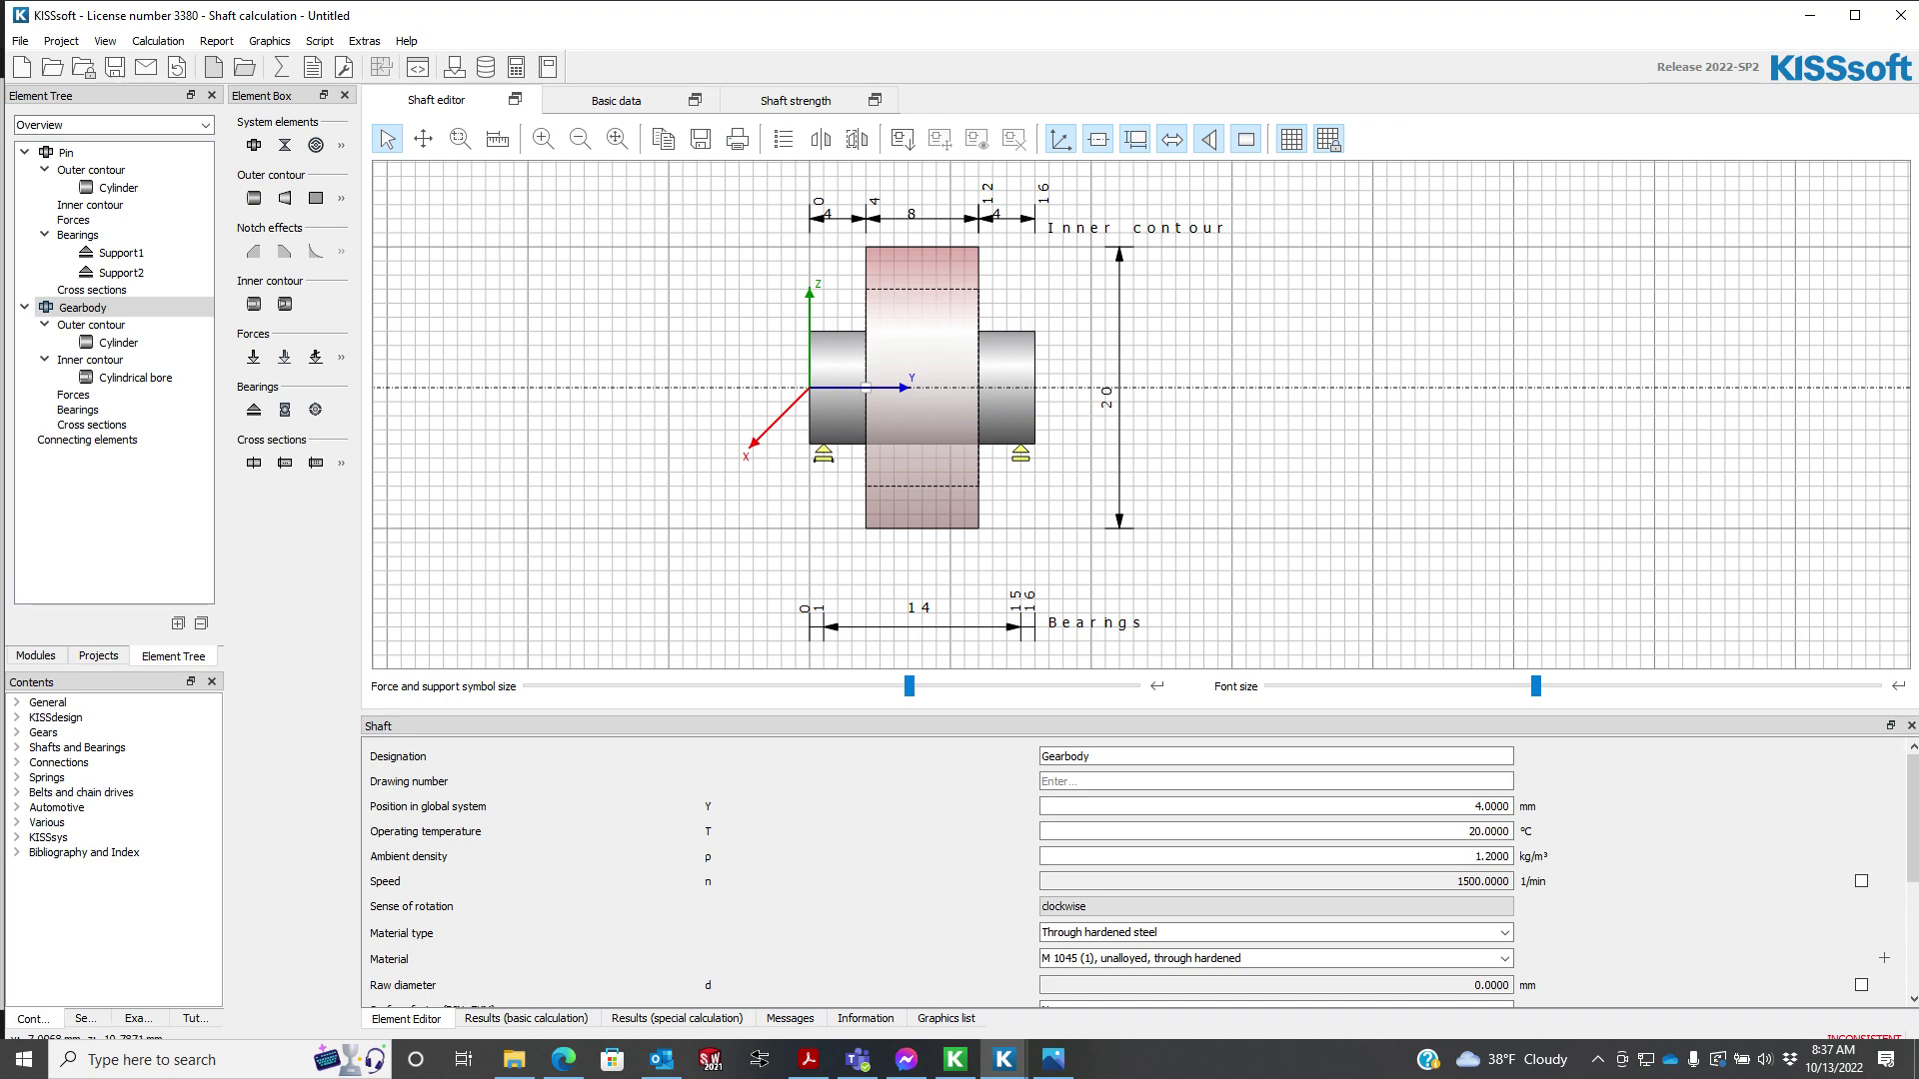
{"action": "left_click", "coordinate": [1203, 373]}
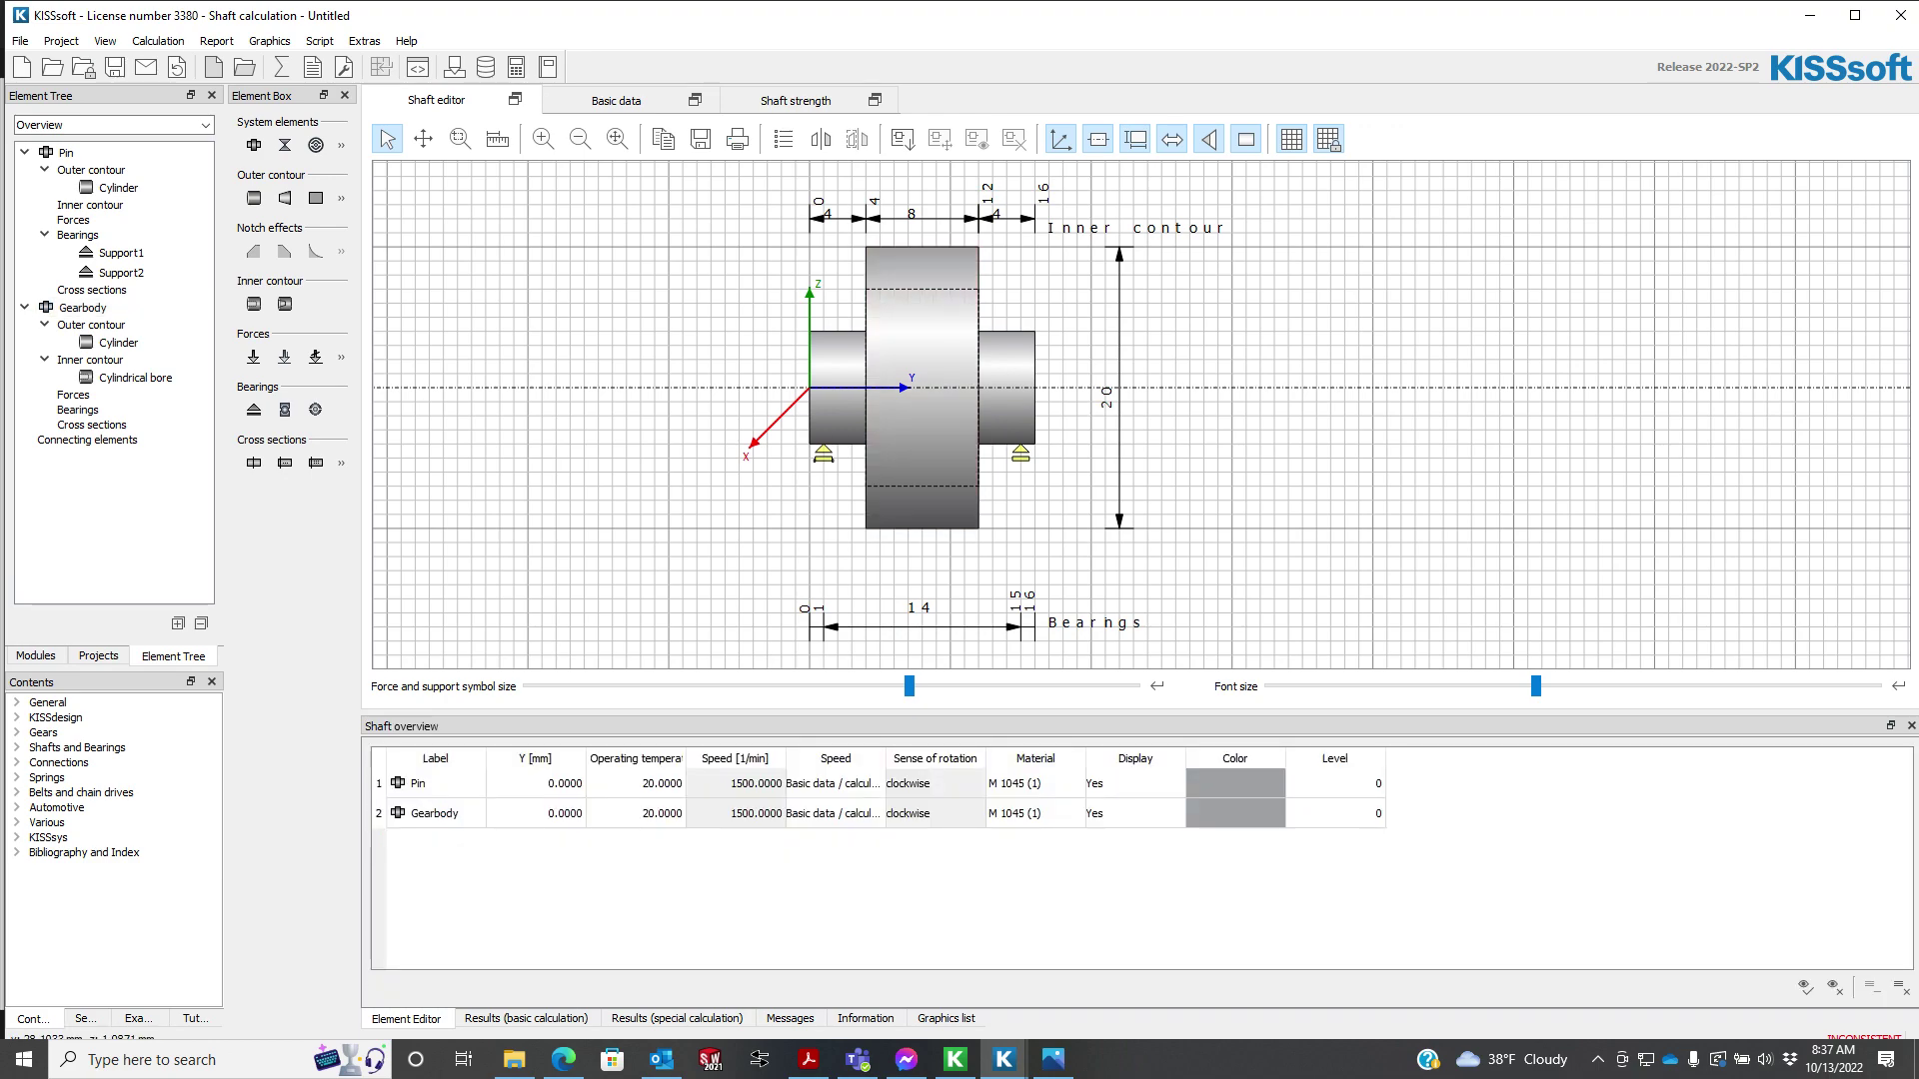
{"action": "left_click", "coordinate": [941, 322]}
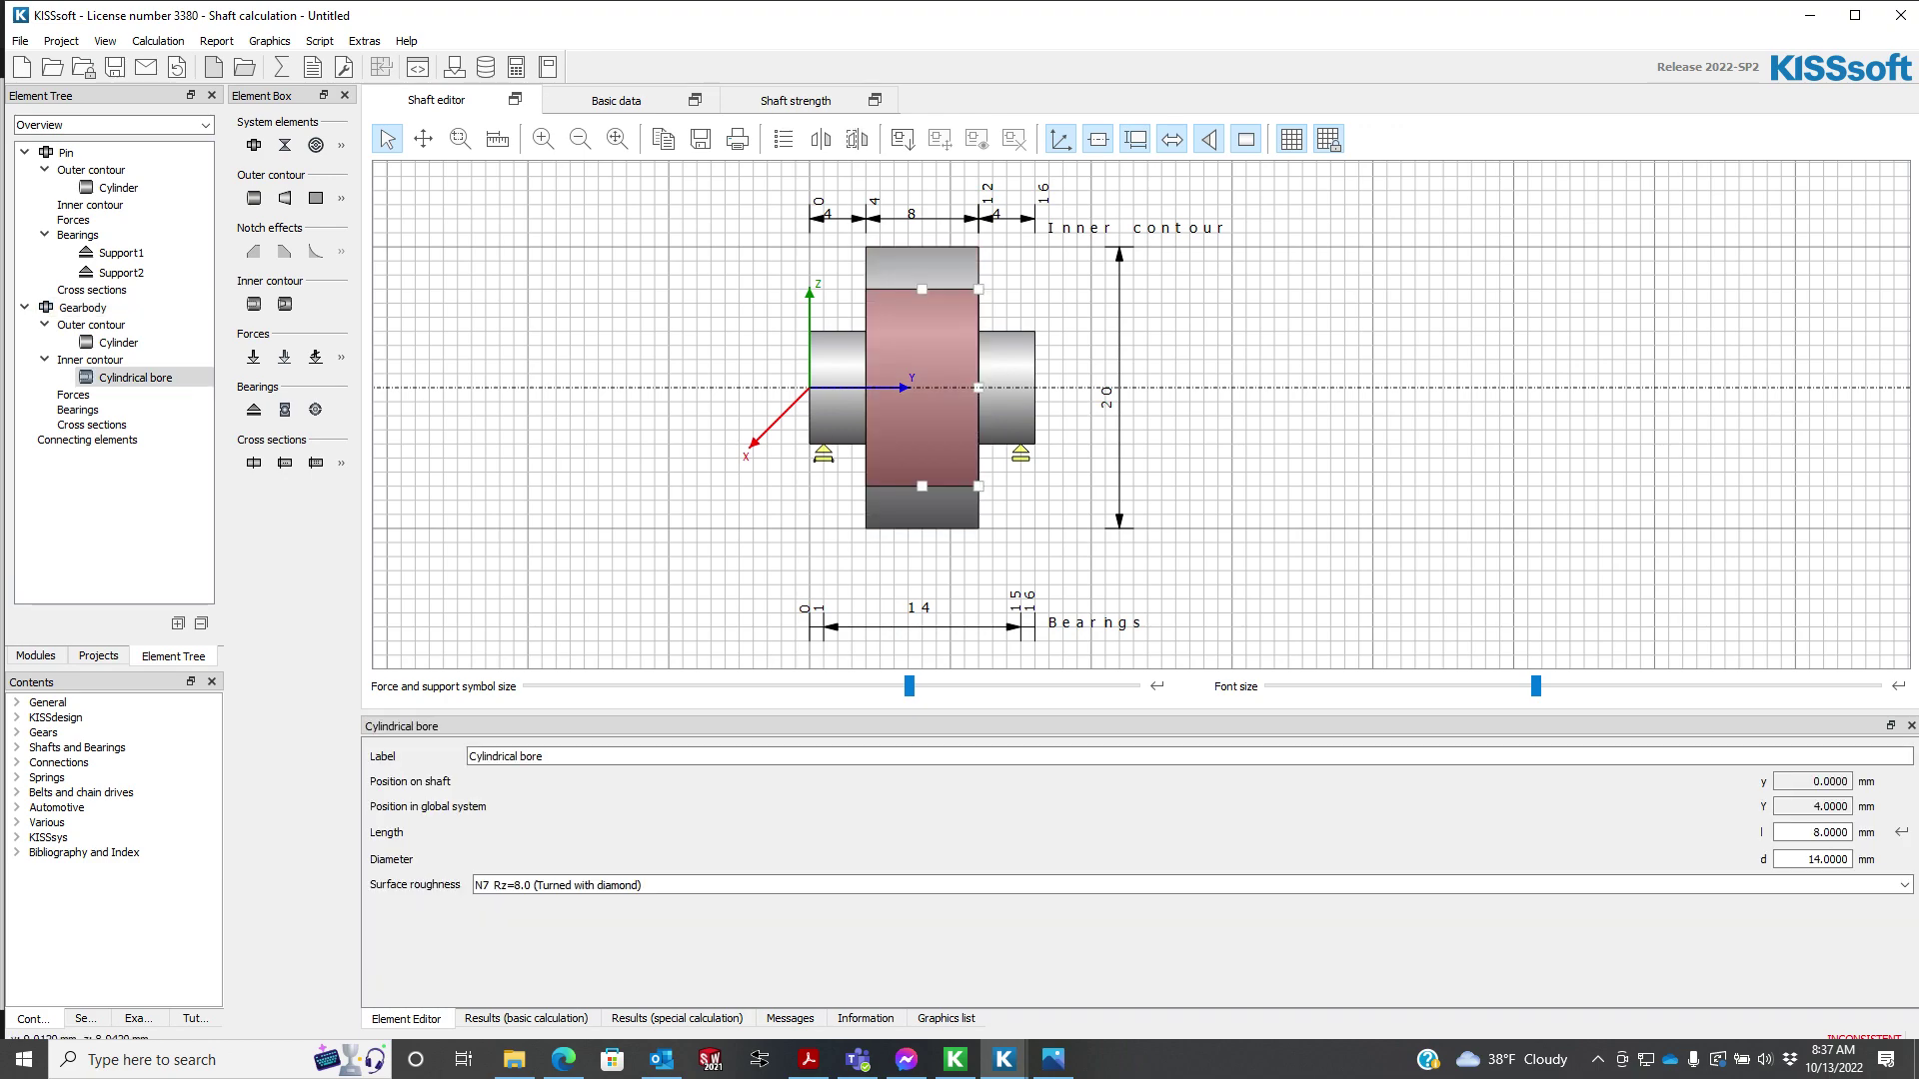
{"action": "left_click", "coordinate": [940, 271]}
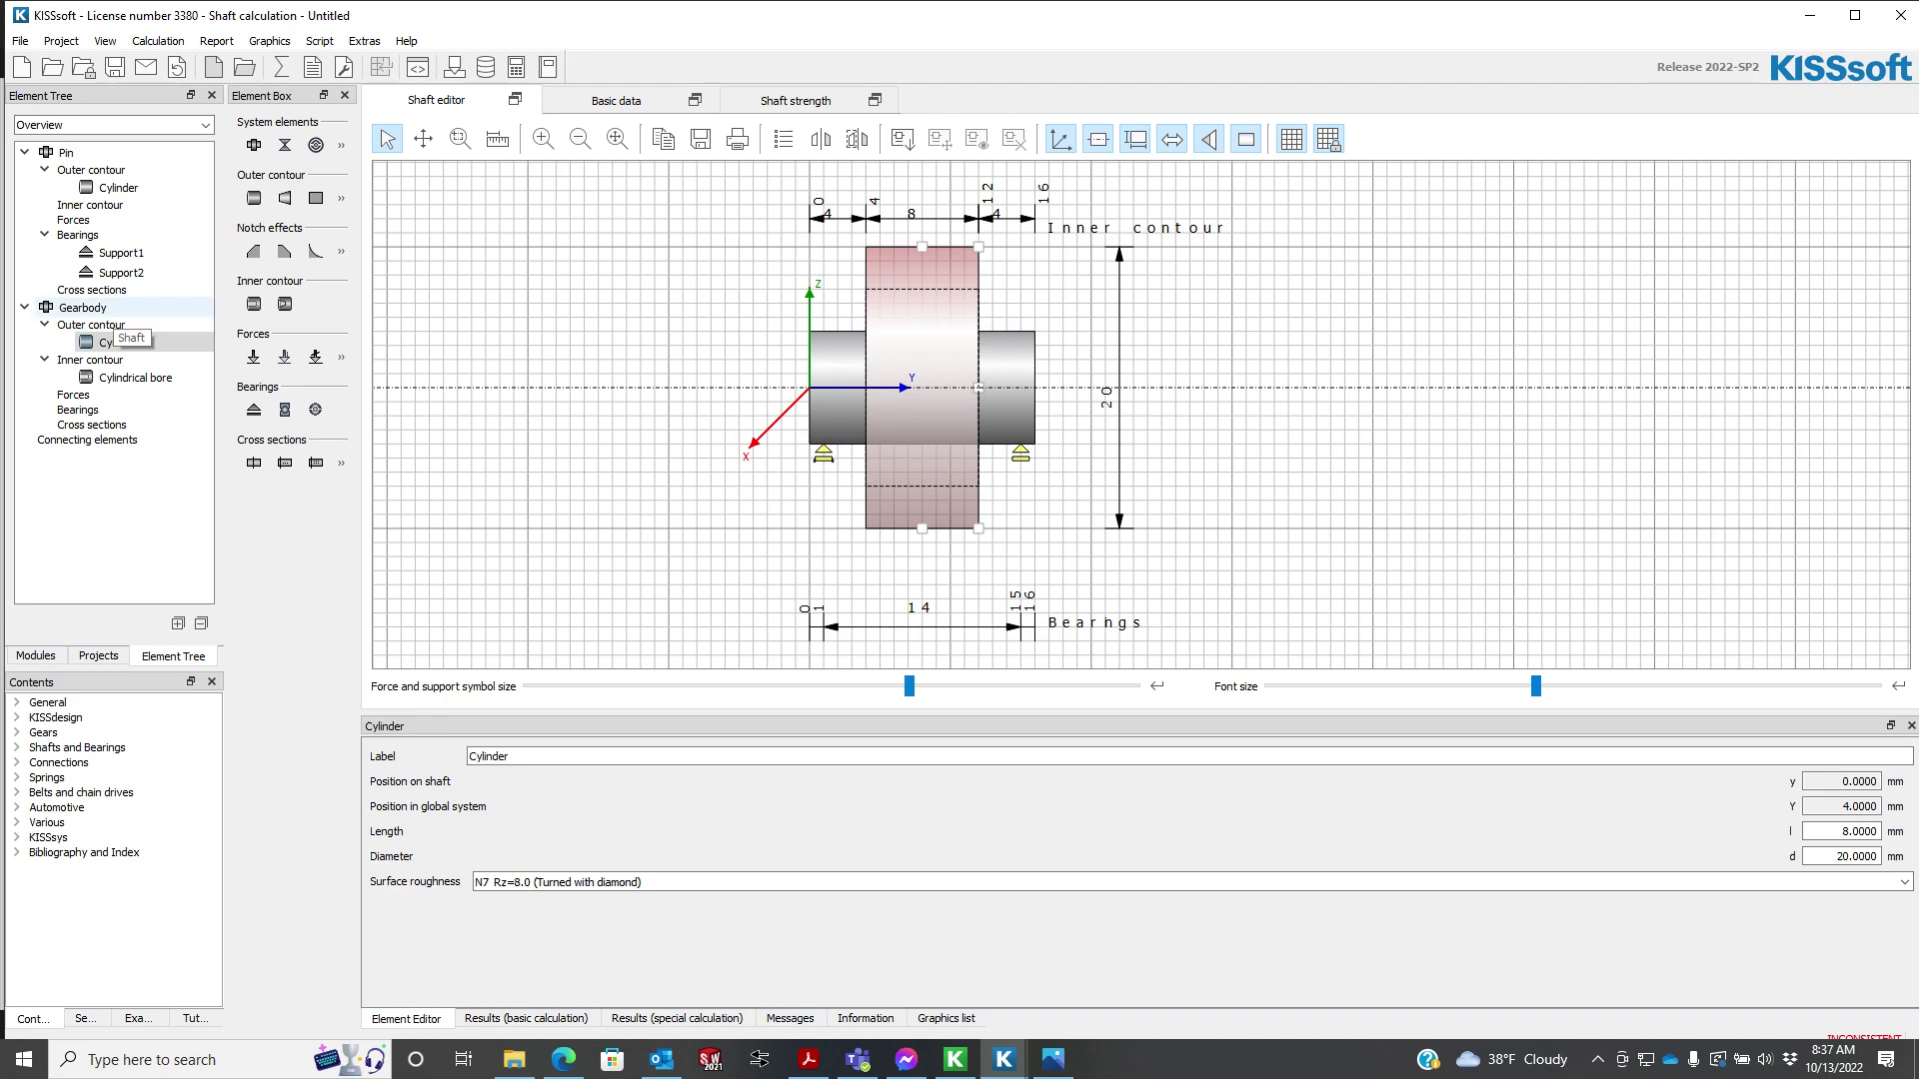
- Add a cylindrical gear to the Gearbody's forces and label it "Sun-Planet Mesh"
{"action": "left_click", "coordinate": [83, 306]}
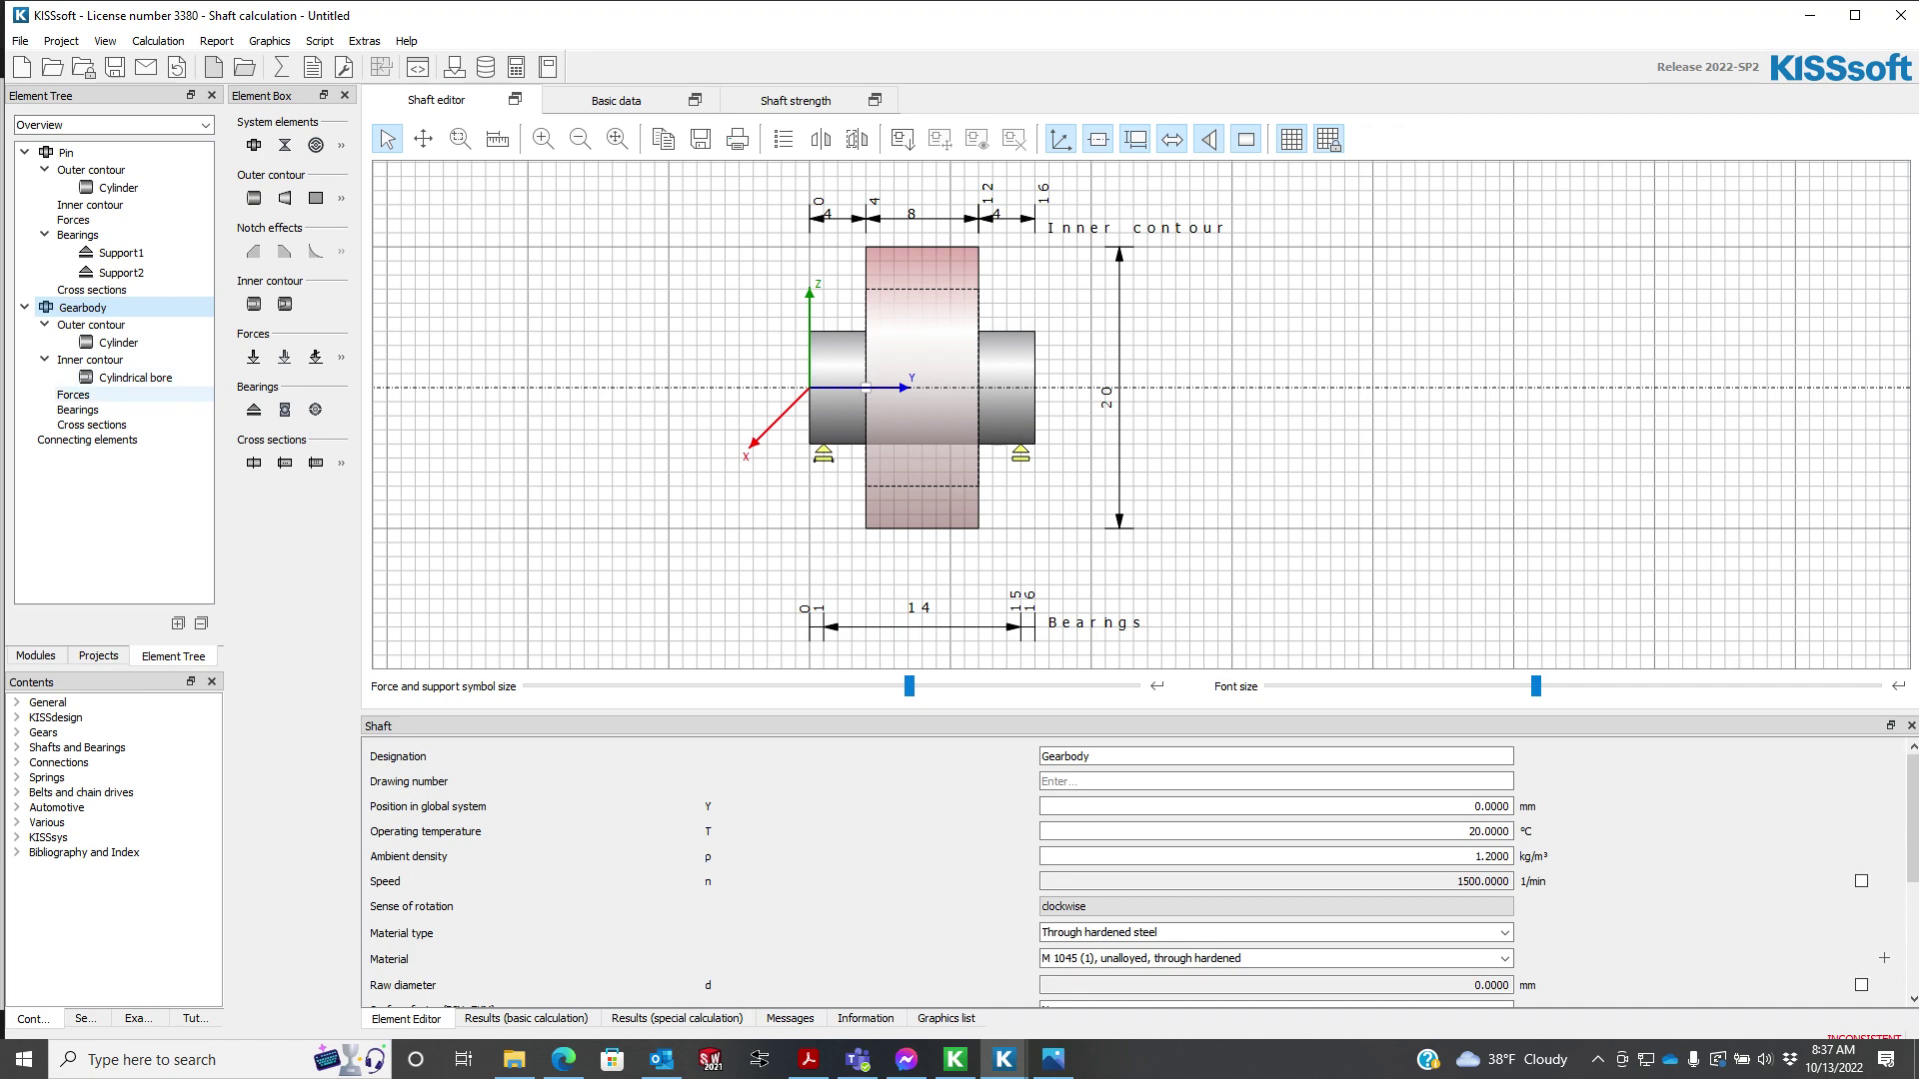
{"action": "left_click", "coordinate": [80, 395]}
{"action": "right_click", "coordinate": [86, 395]}
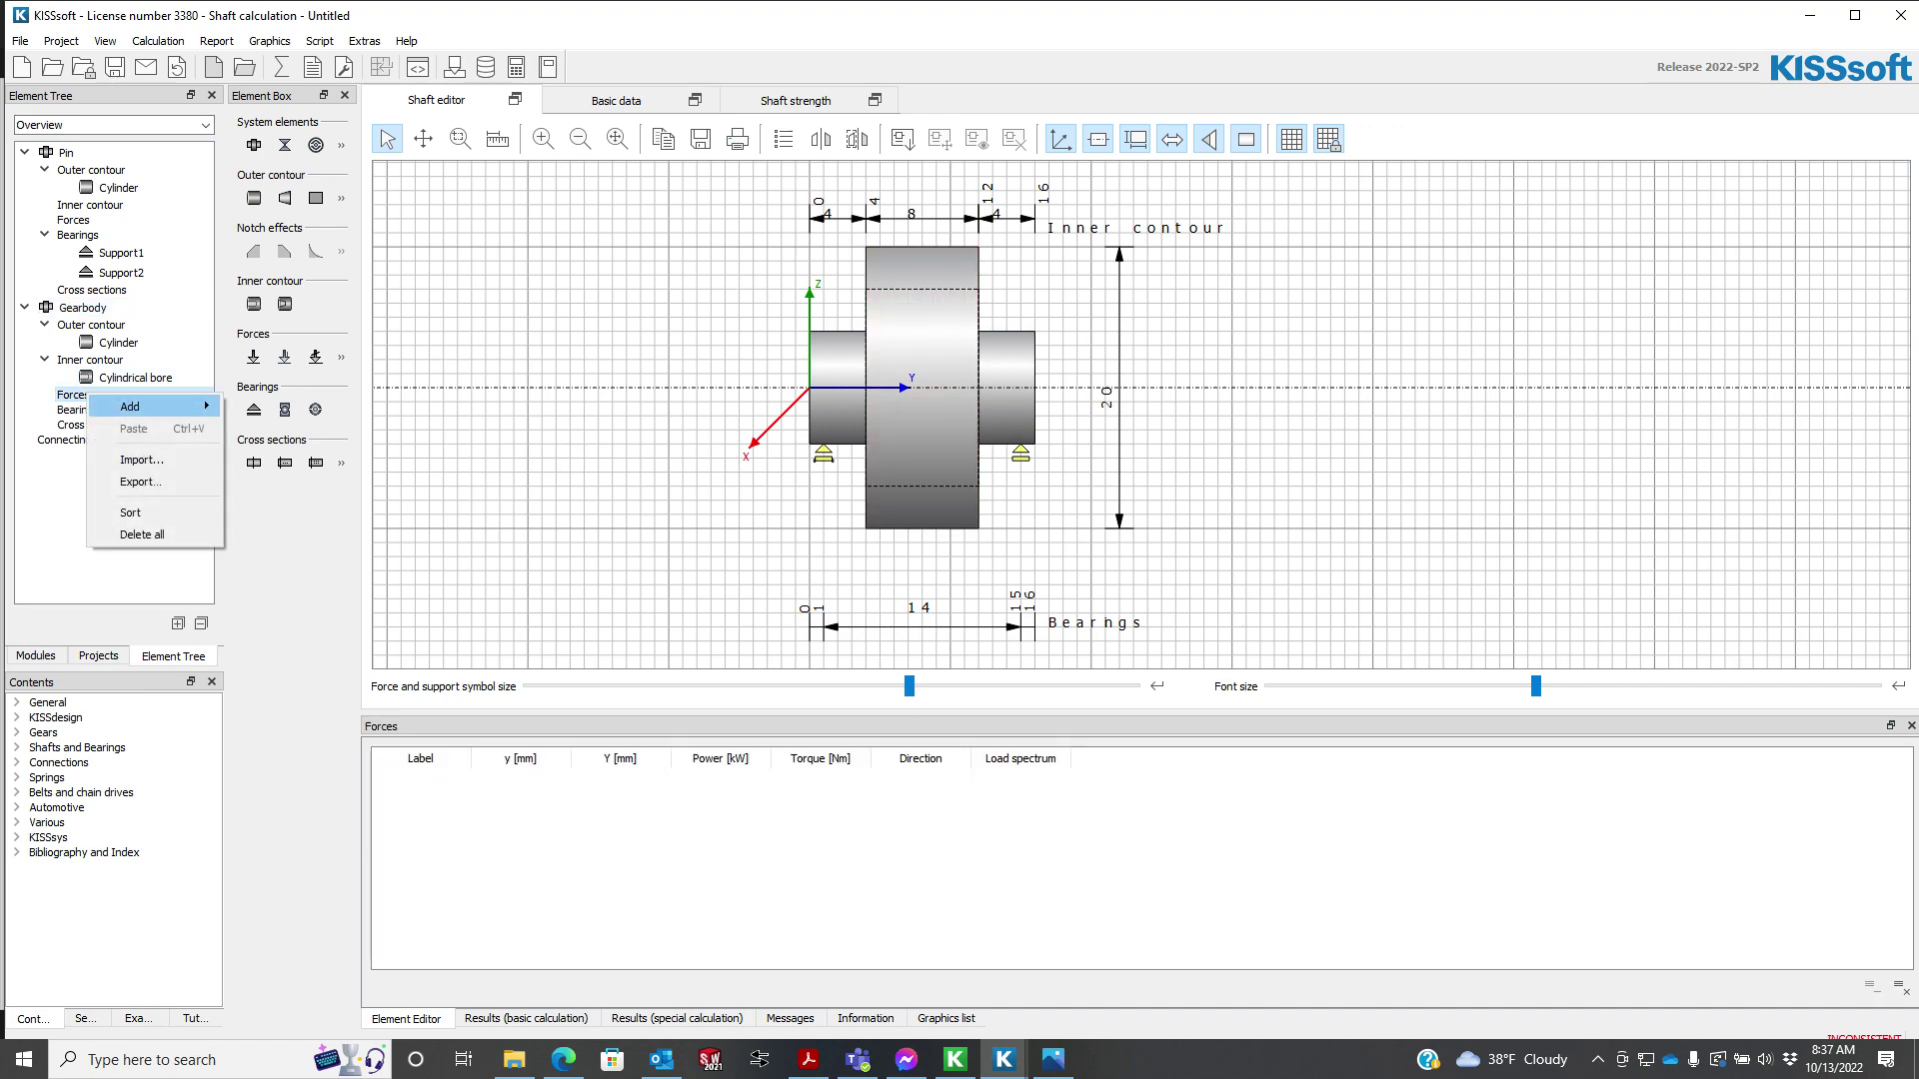
{"action": "mouse_move", "coordinate": [140, 406]}
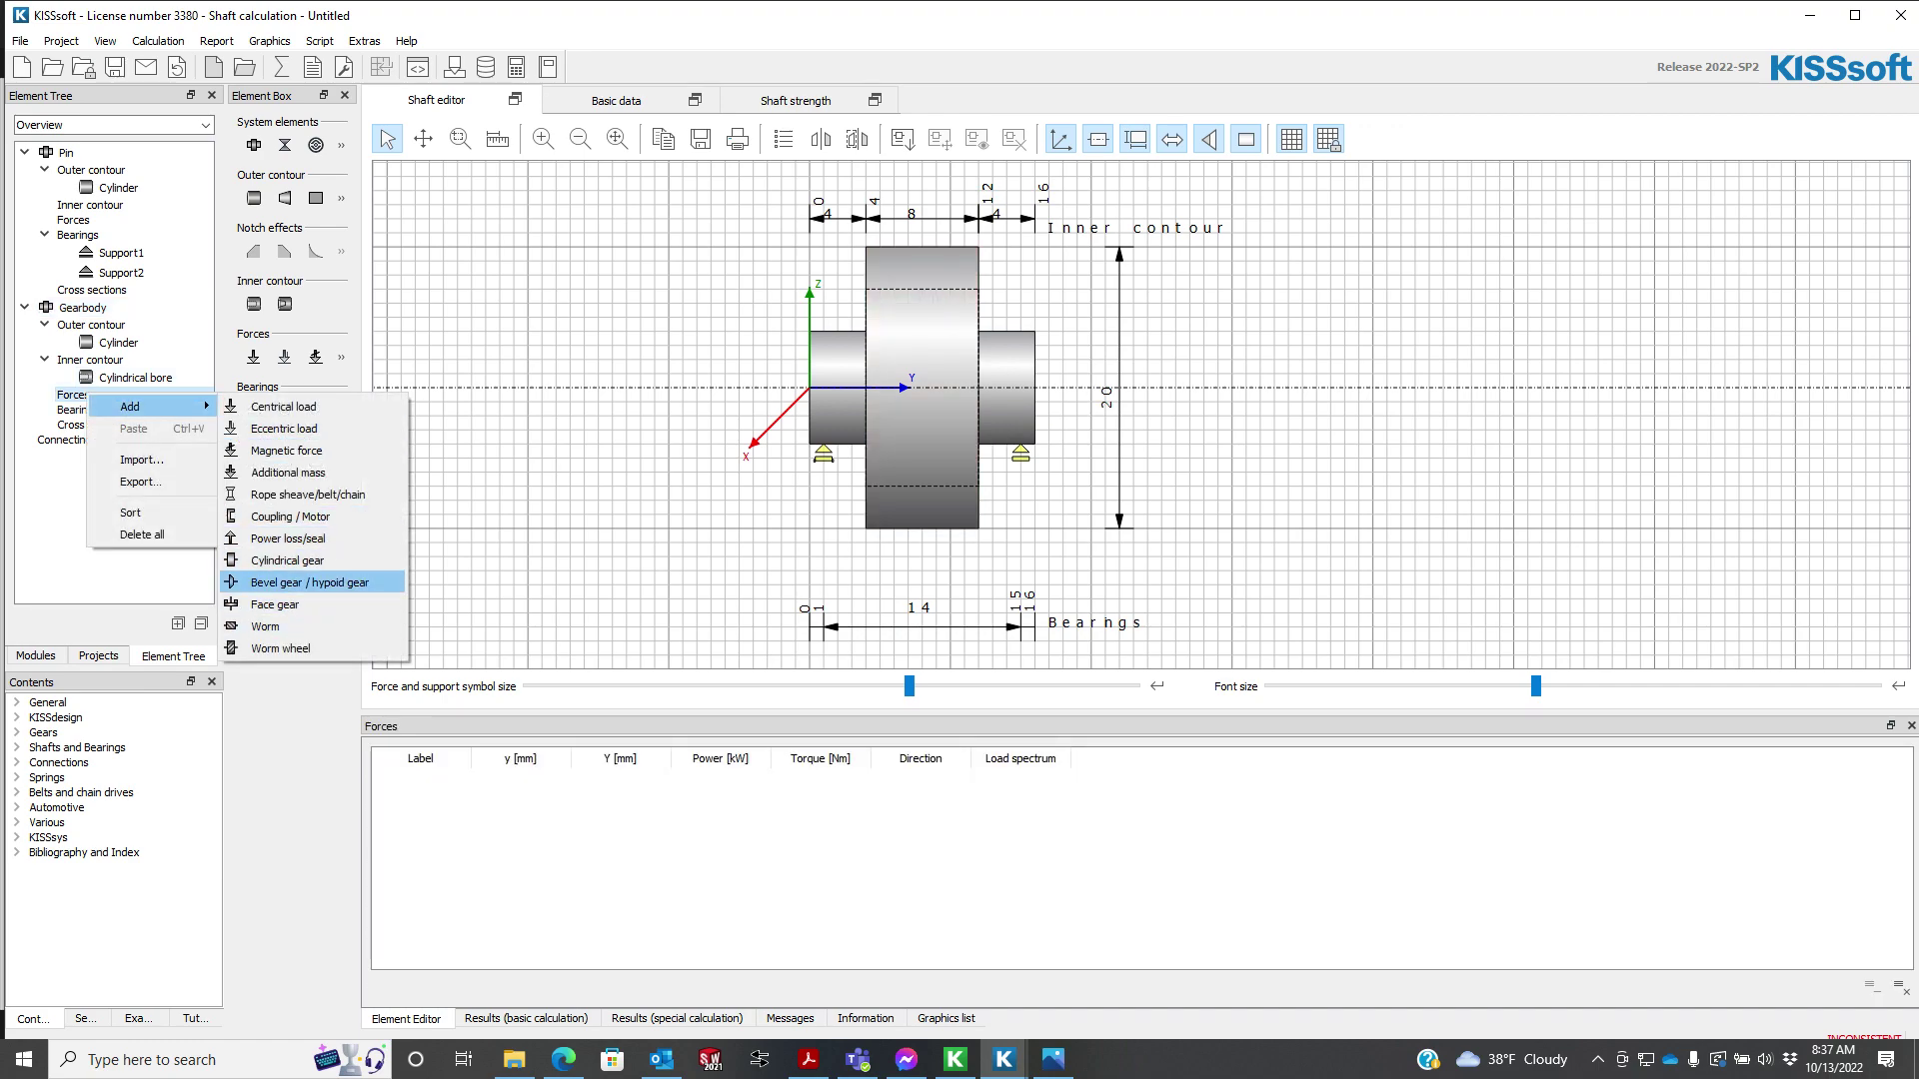
{"action": "left_click", "coordinate": [287, 560]}
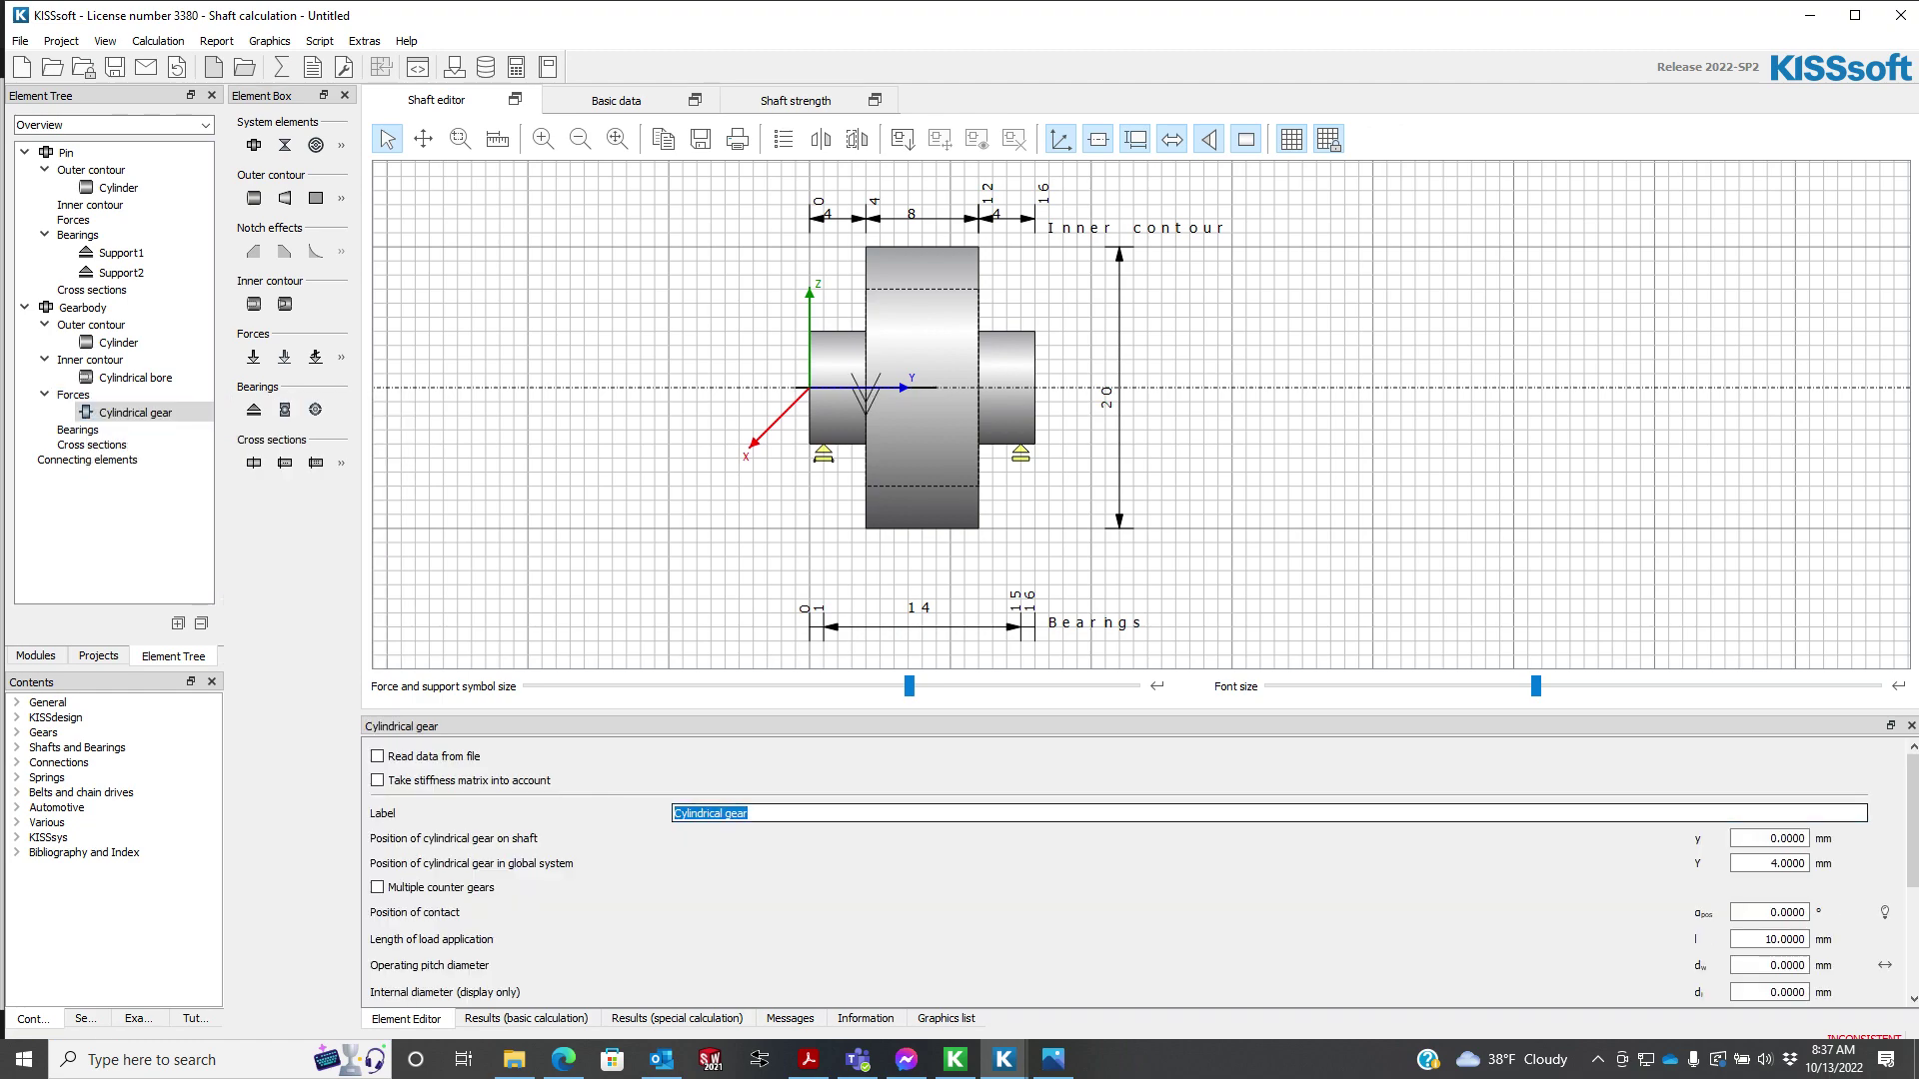
{"action": "type", "text": "Sun-Planet Mesh"}
{"action": "key", "text": "Return"}
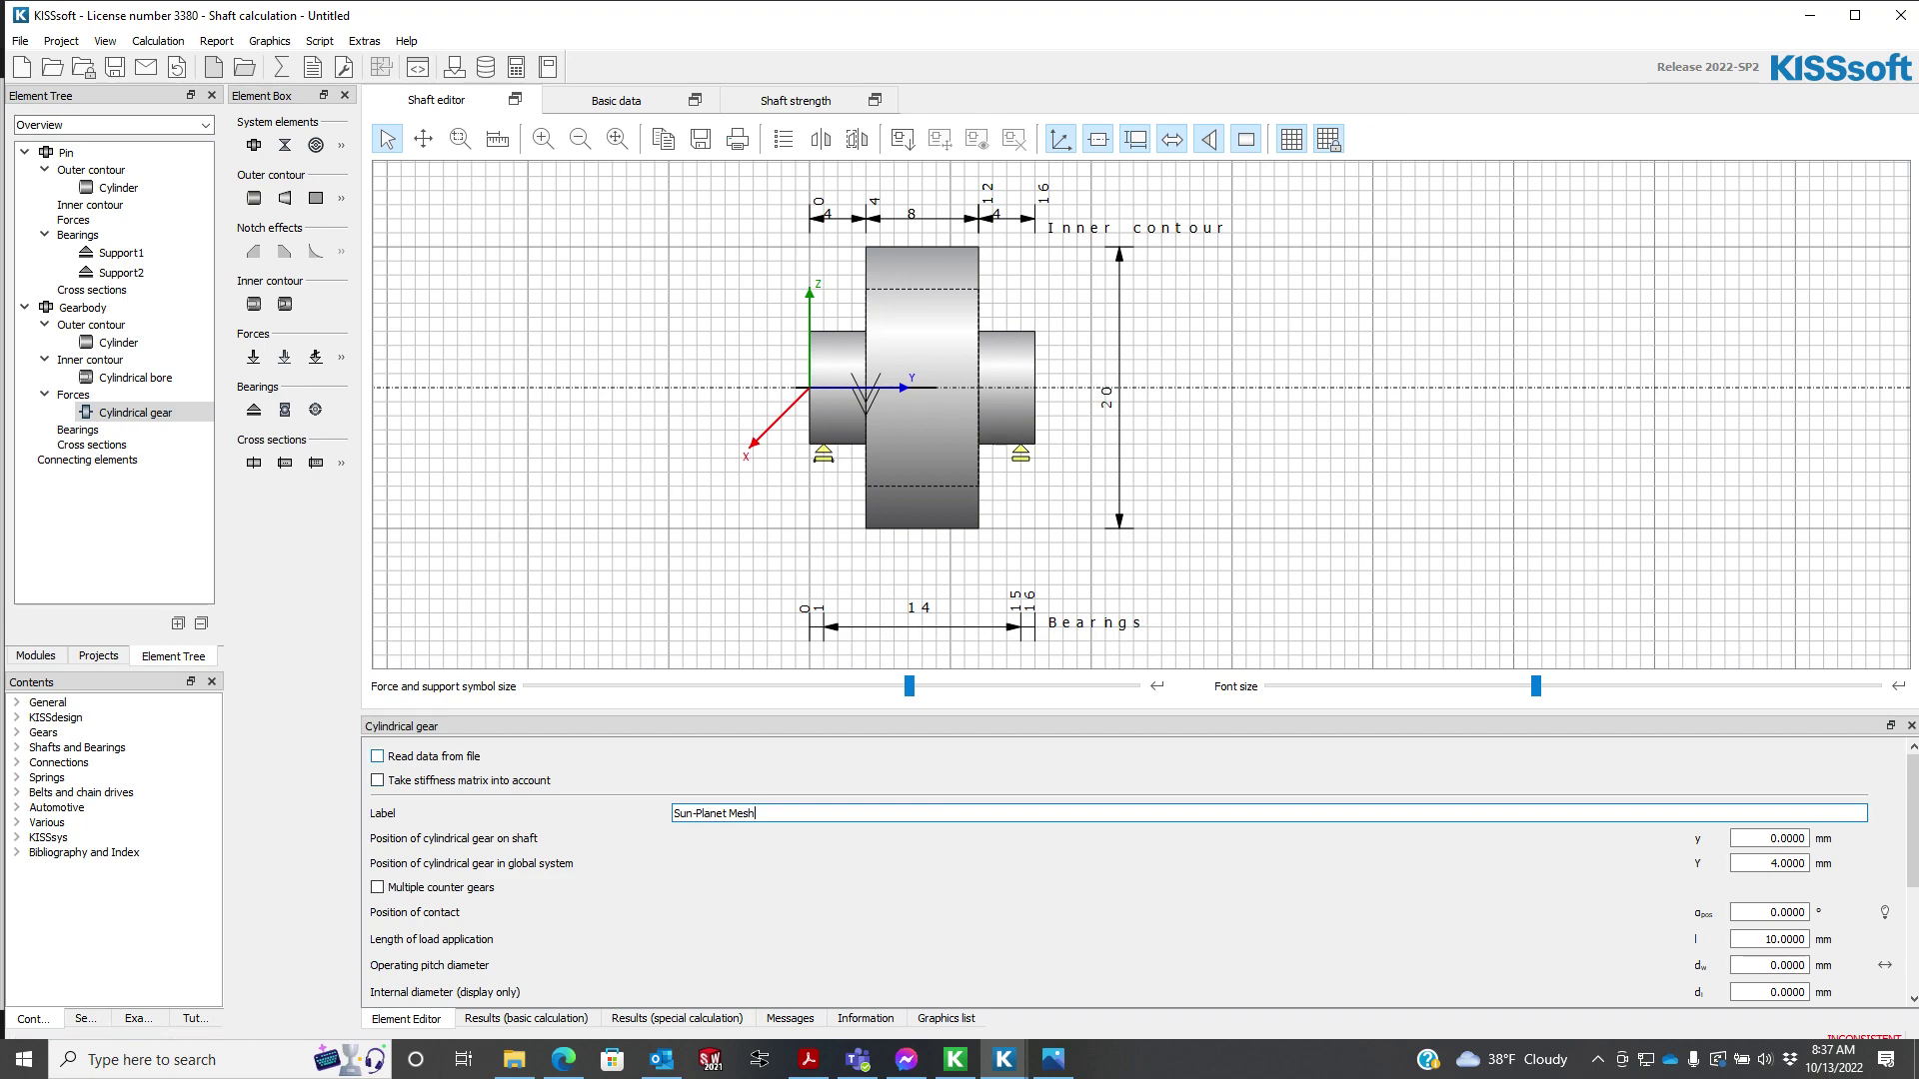
- Have the Sun-Planet Mesh read its data from the planetary gear file "01 Spur Planetary (ISO 6336).Z14" in the SIMULATION RESULTS DIRECTORY folder on D
{"action": "left_click", "coordinate": [378, 757]}
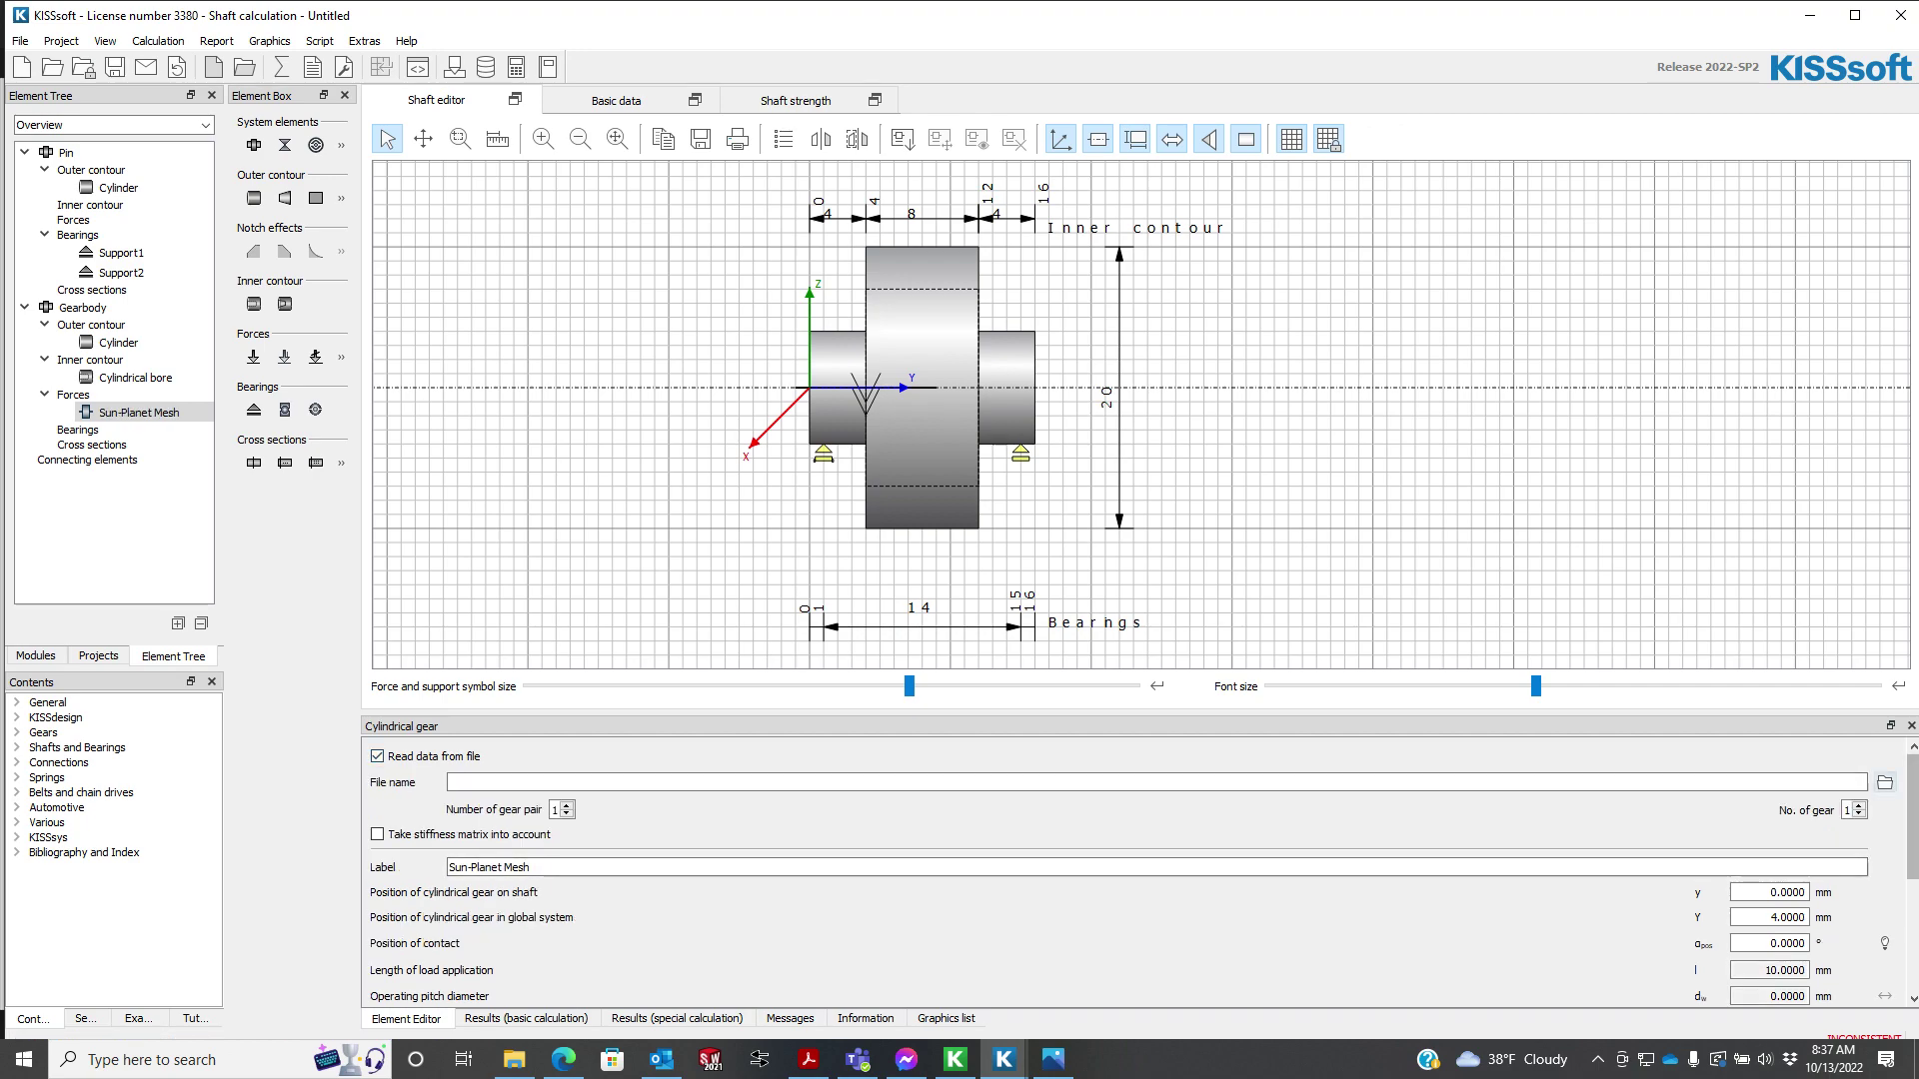
{"action": "left_click", "coordinate": [1886, 783]}
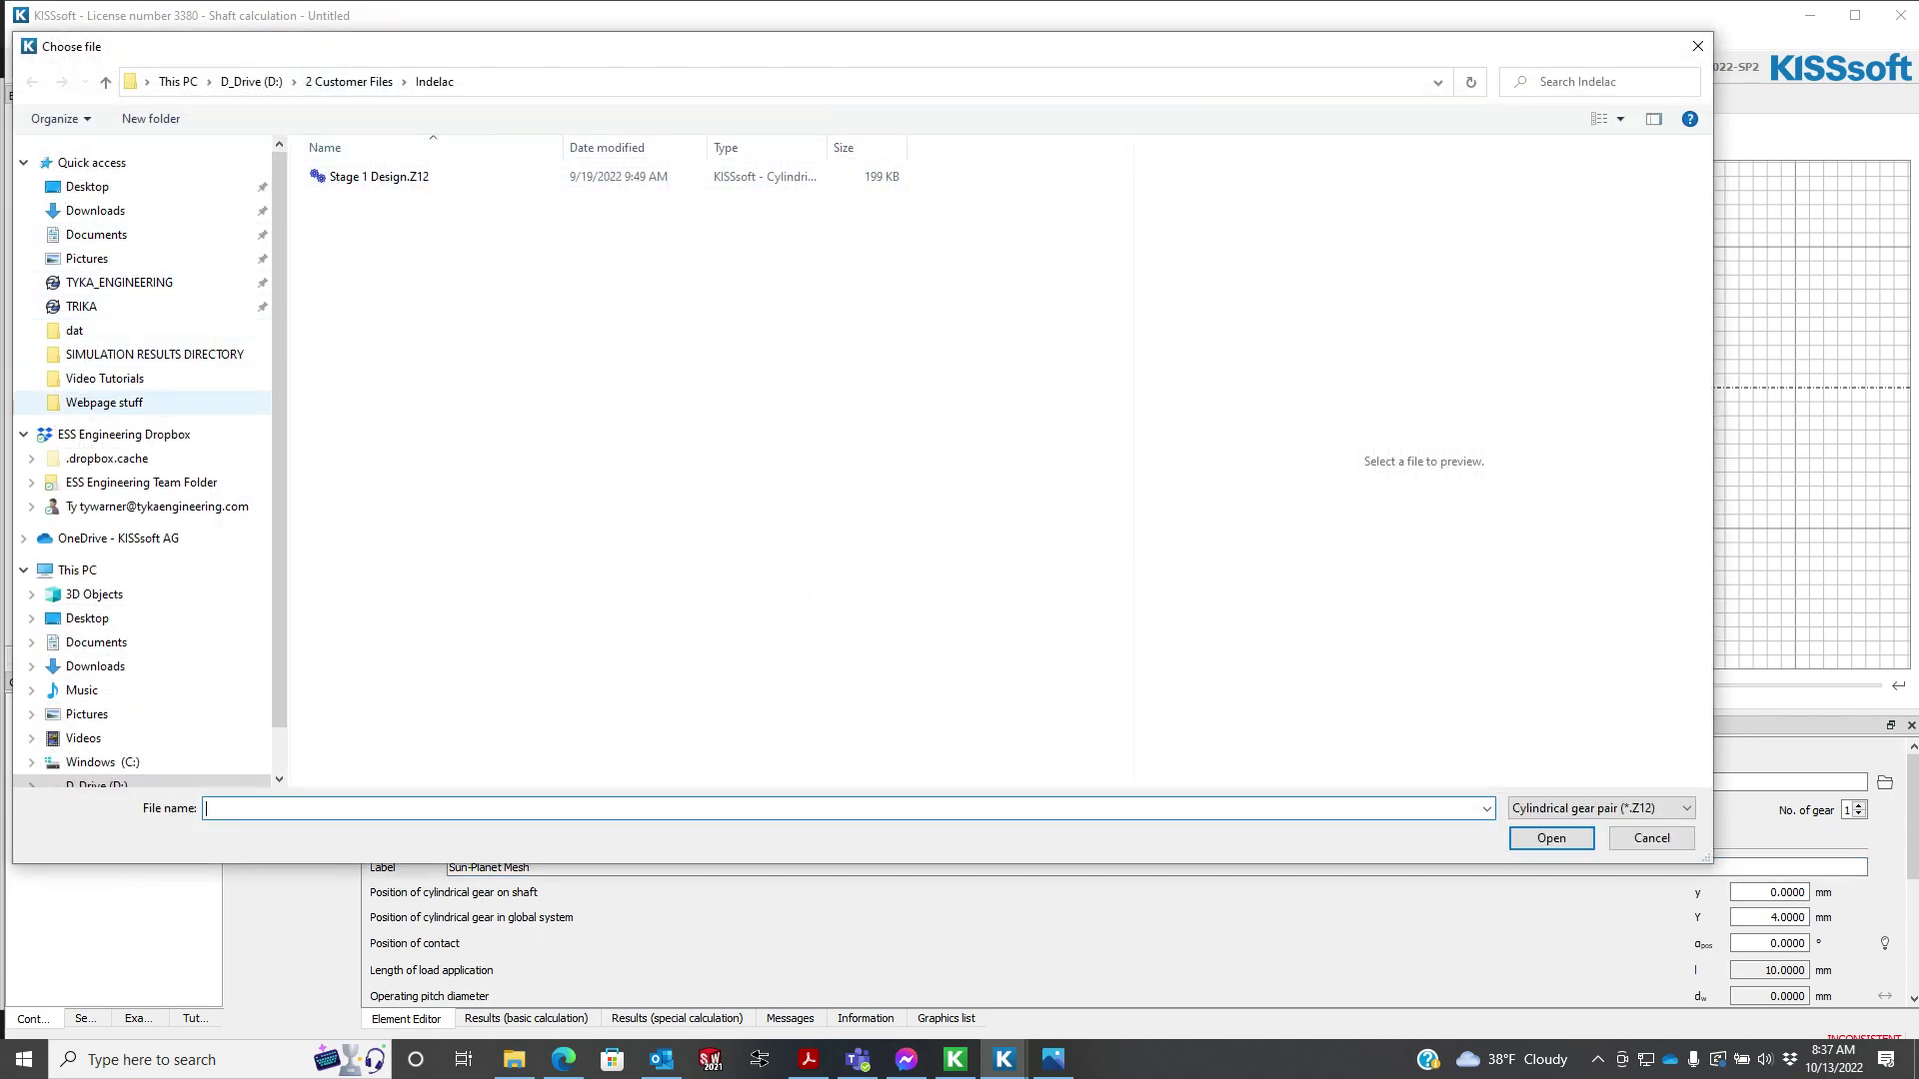
{"action": "left_click", "coordinate": [96, 643]}
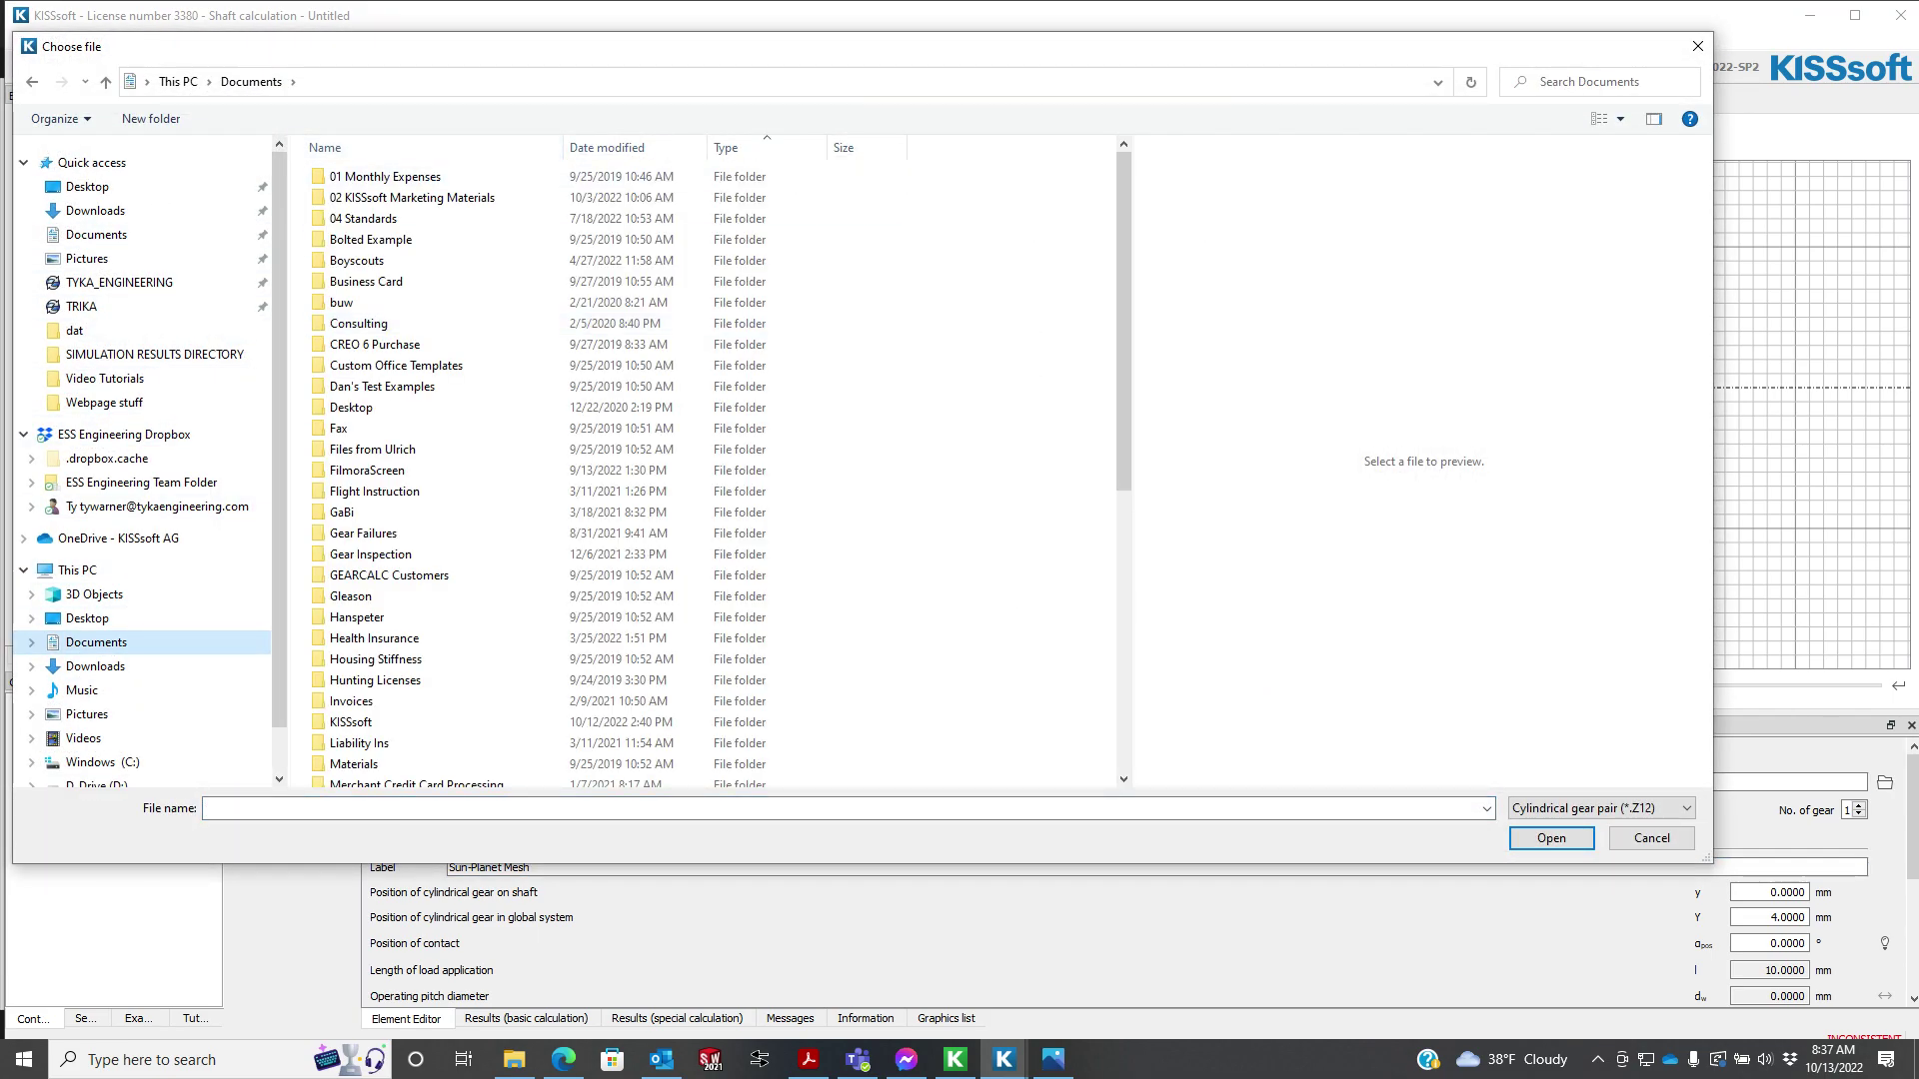
{"action": "left_click_drag", "start_coordinate": [439, 50], "coordinate": [1917, 289]}
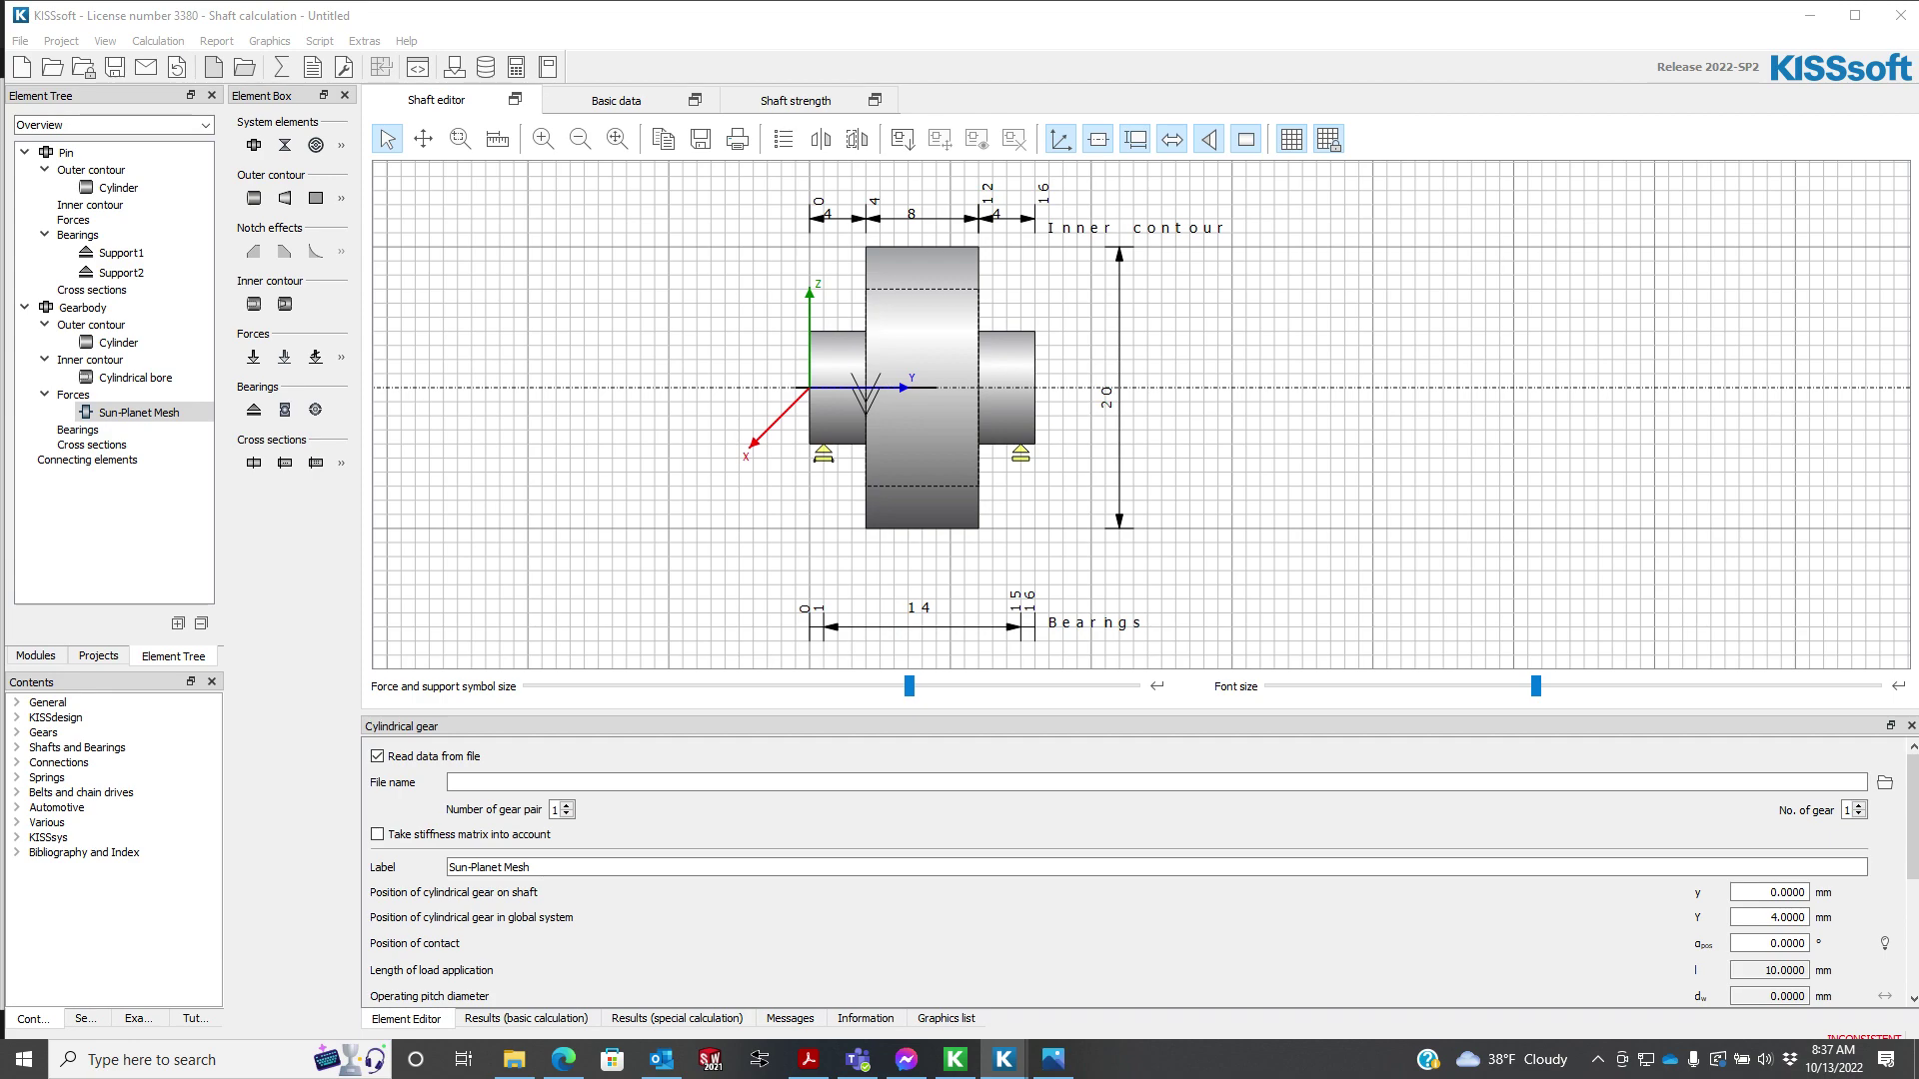
{"action": "left_click_drag", "start_coordinate": [1918, 160], "coordinate": [798, 118]}
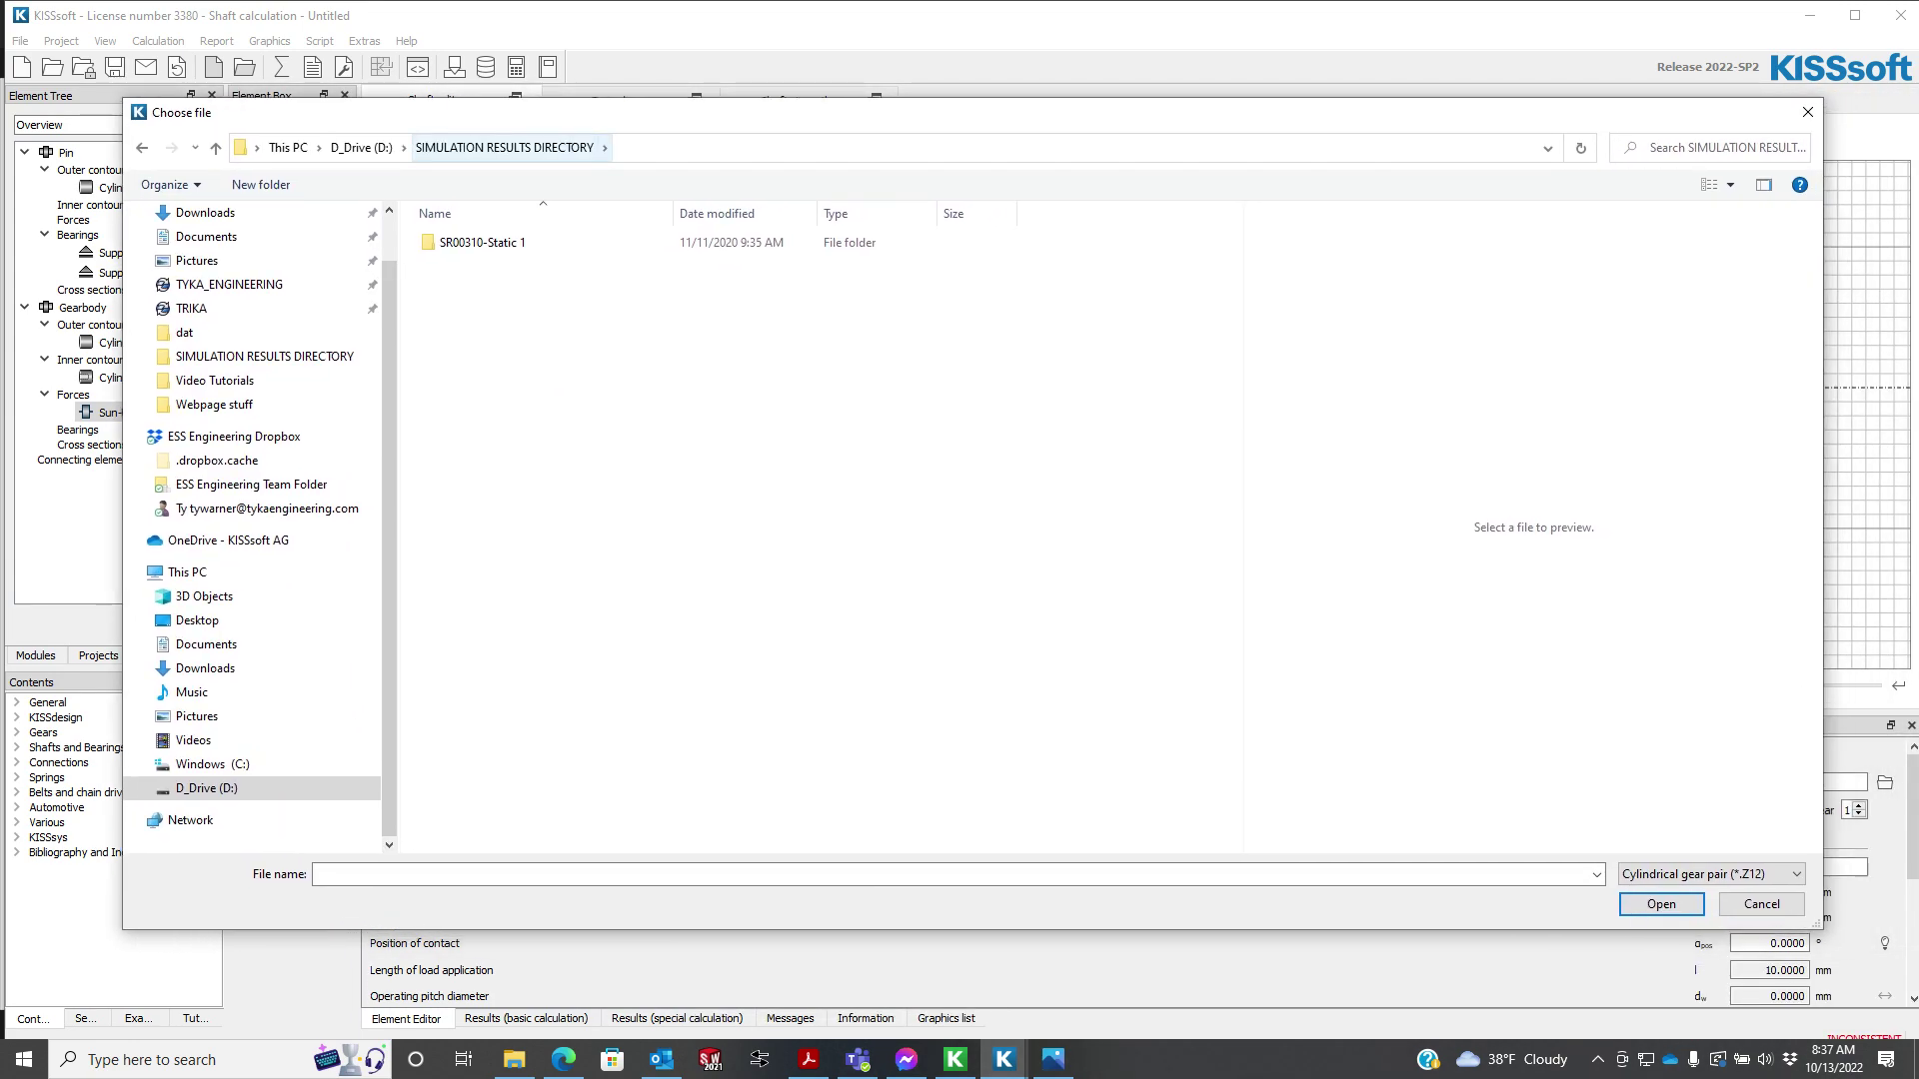
{"action": "left_click", "coordinate": [1712, 874]}
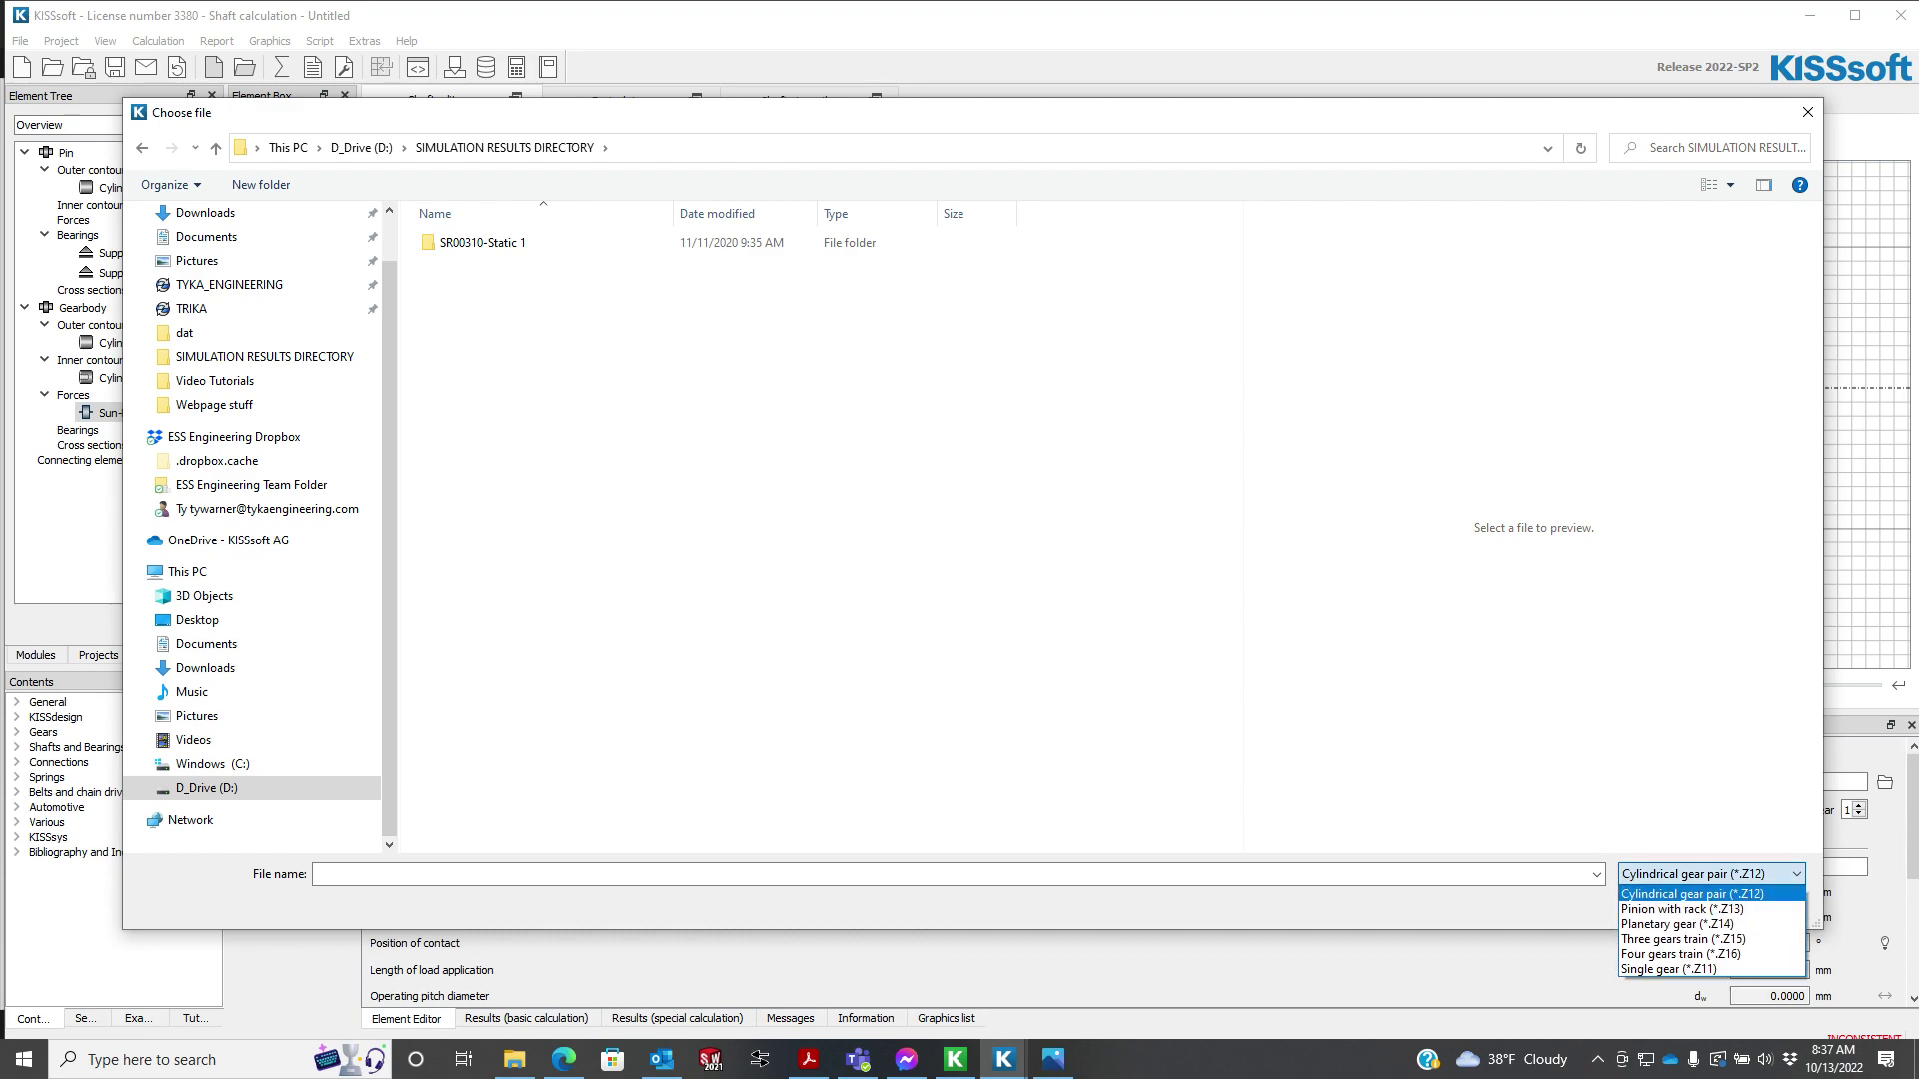
{"action": "key", "text": "Down"}
{"action": "key", "text": "Down"}
{"action": "key", "text": "Return"}
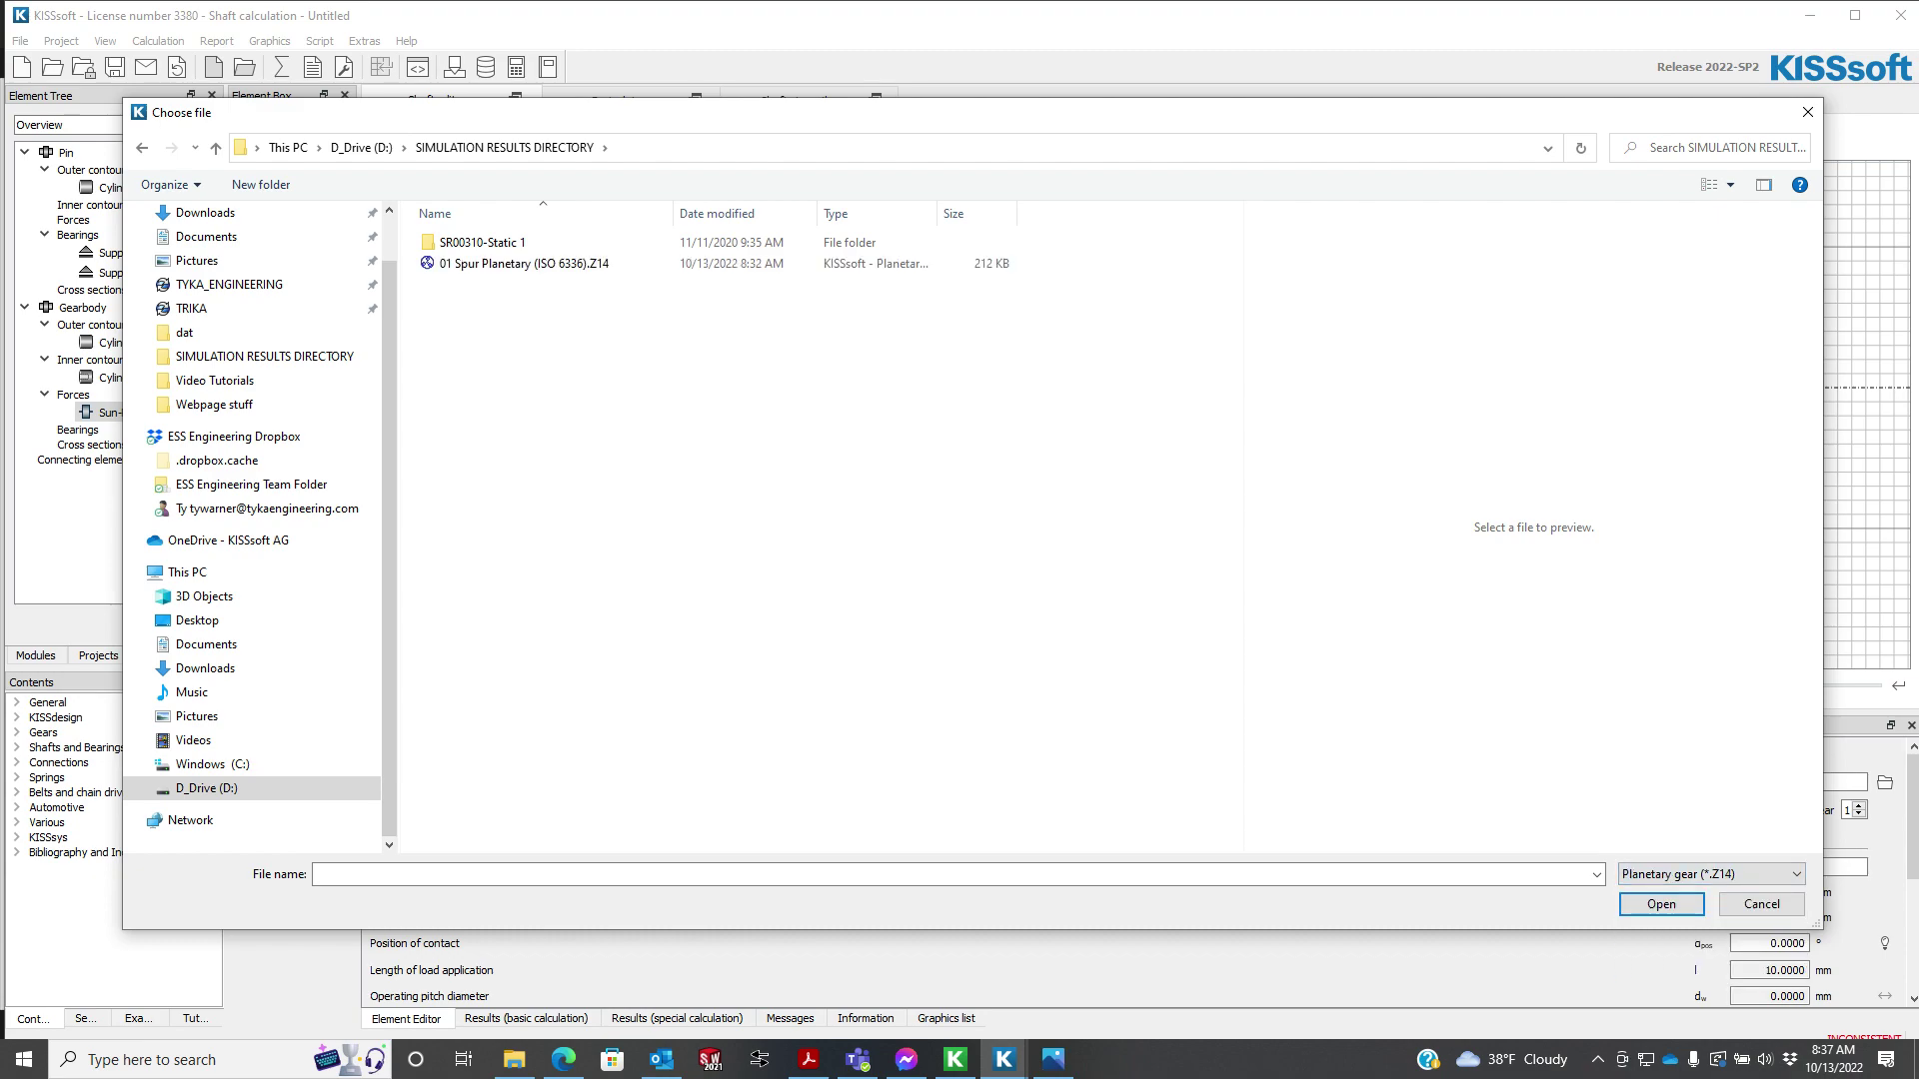
{"action": "left_click", "coordinate": [540, 263]}
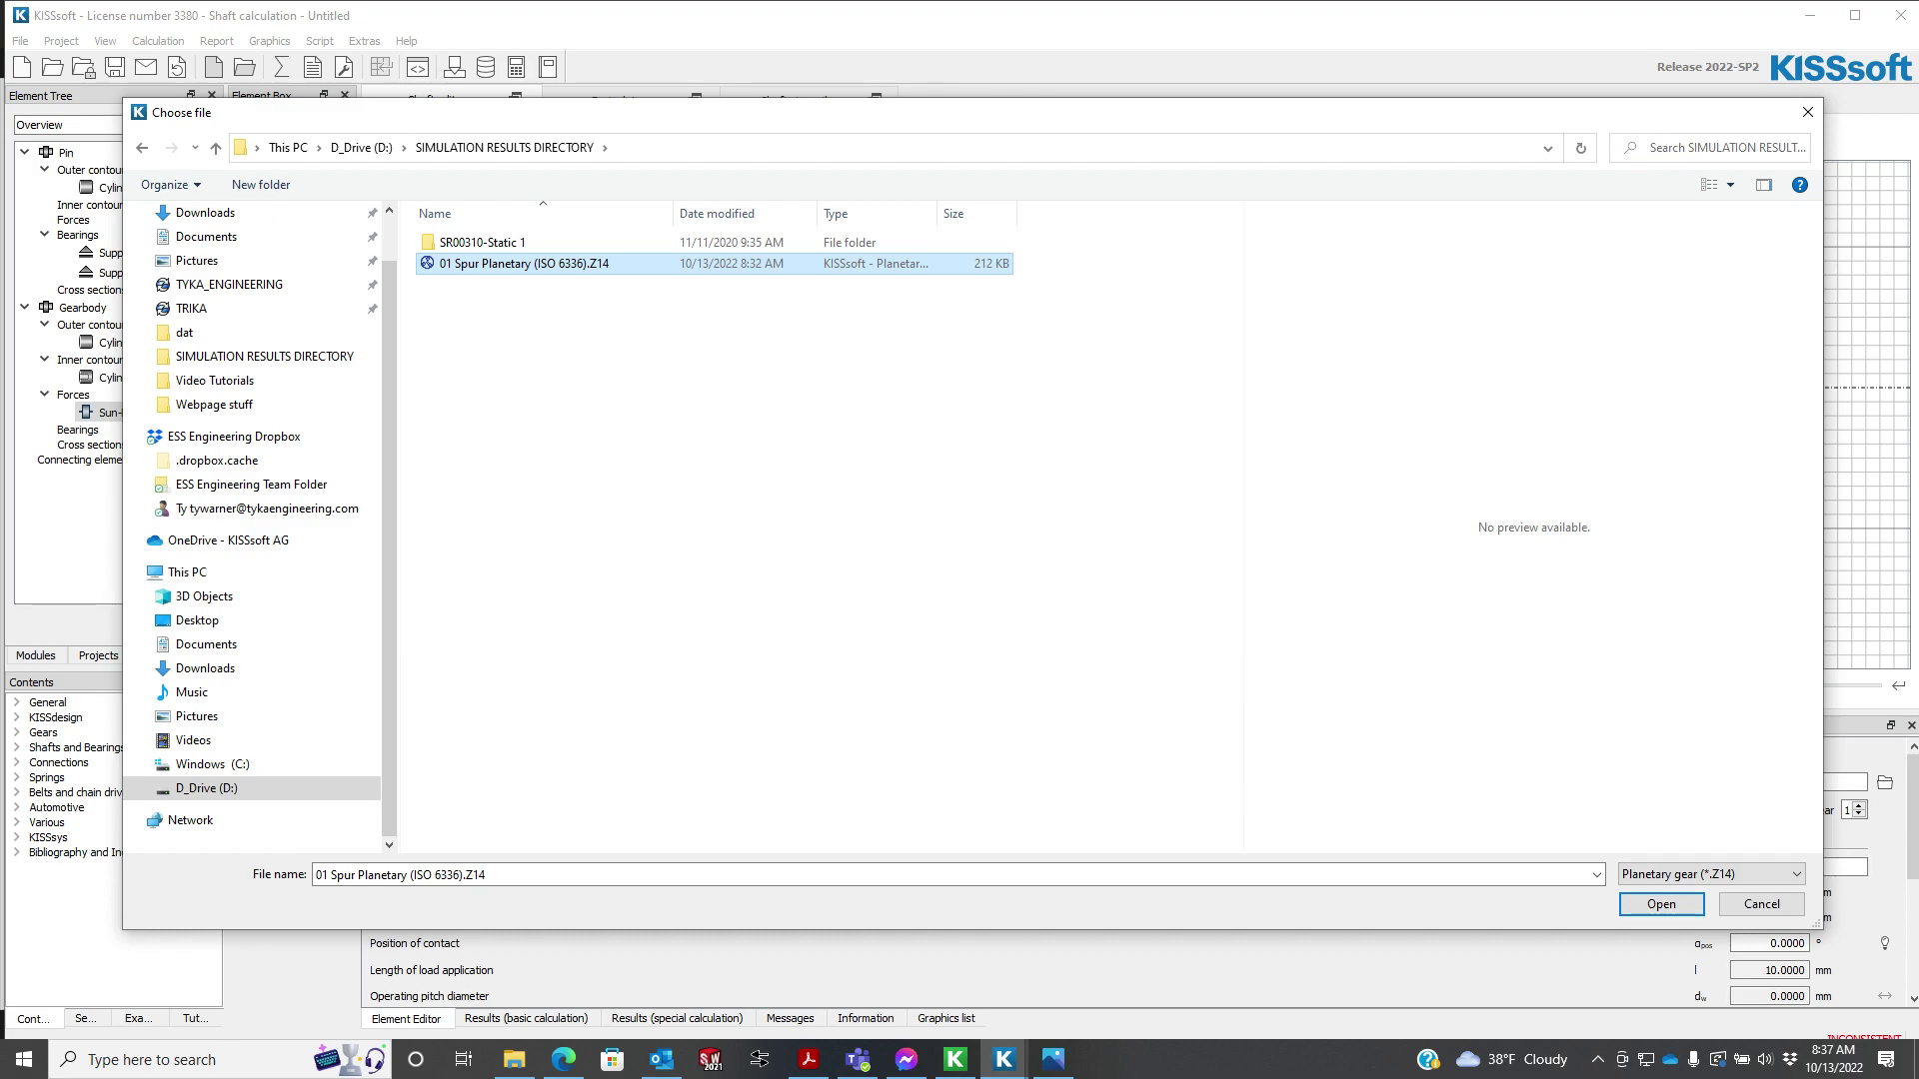
{"action": "left_click", "coordinate": [1661, 904]}
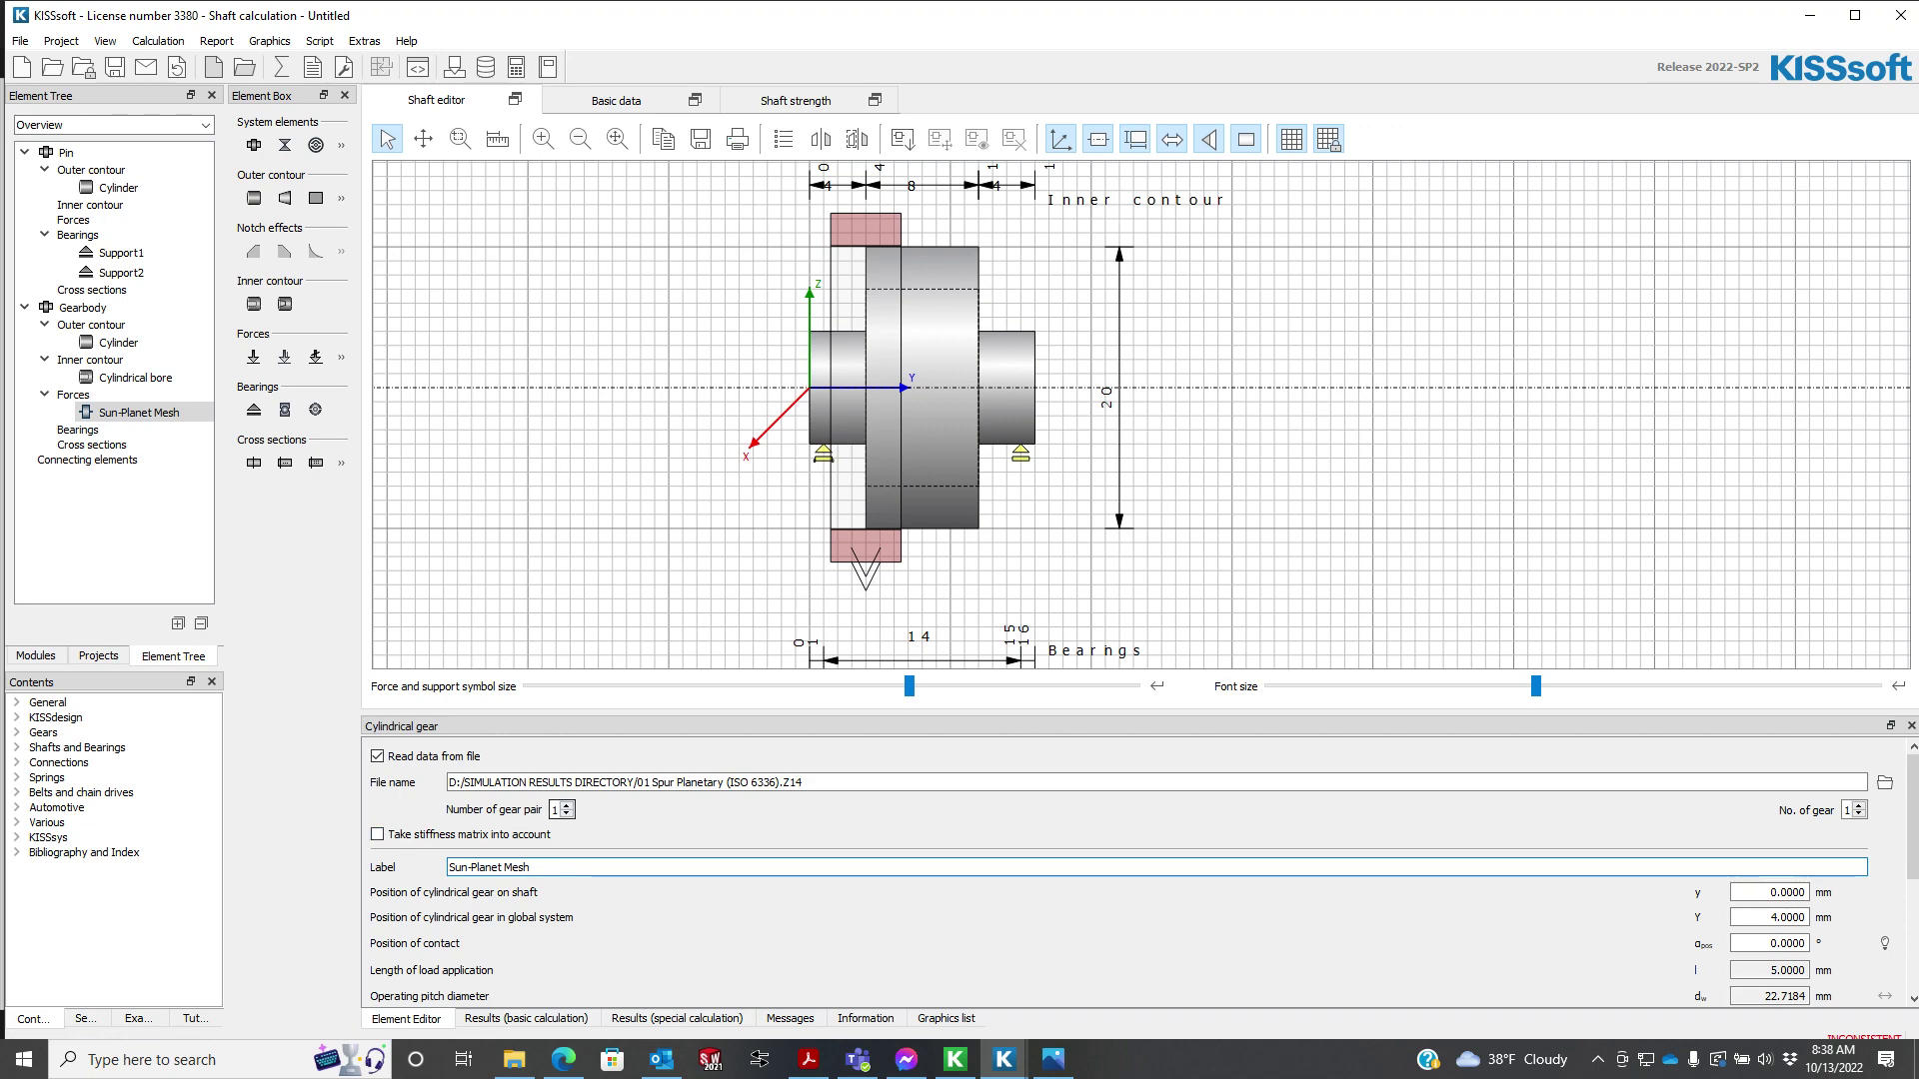
- Set the Sun-Planet Mesh's gear number to 2, and consult the information diagram on the position of contact
{"action": "left_click", "coordinate": [1858, 806]}
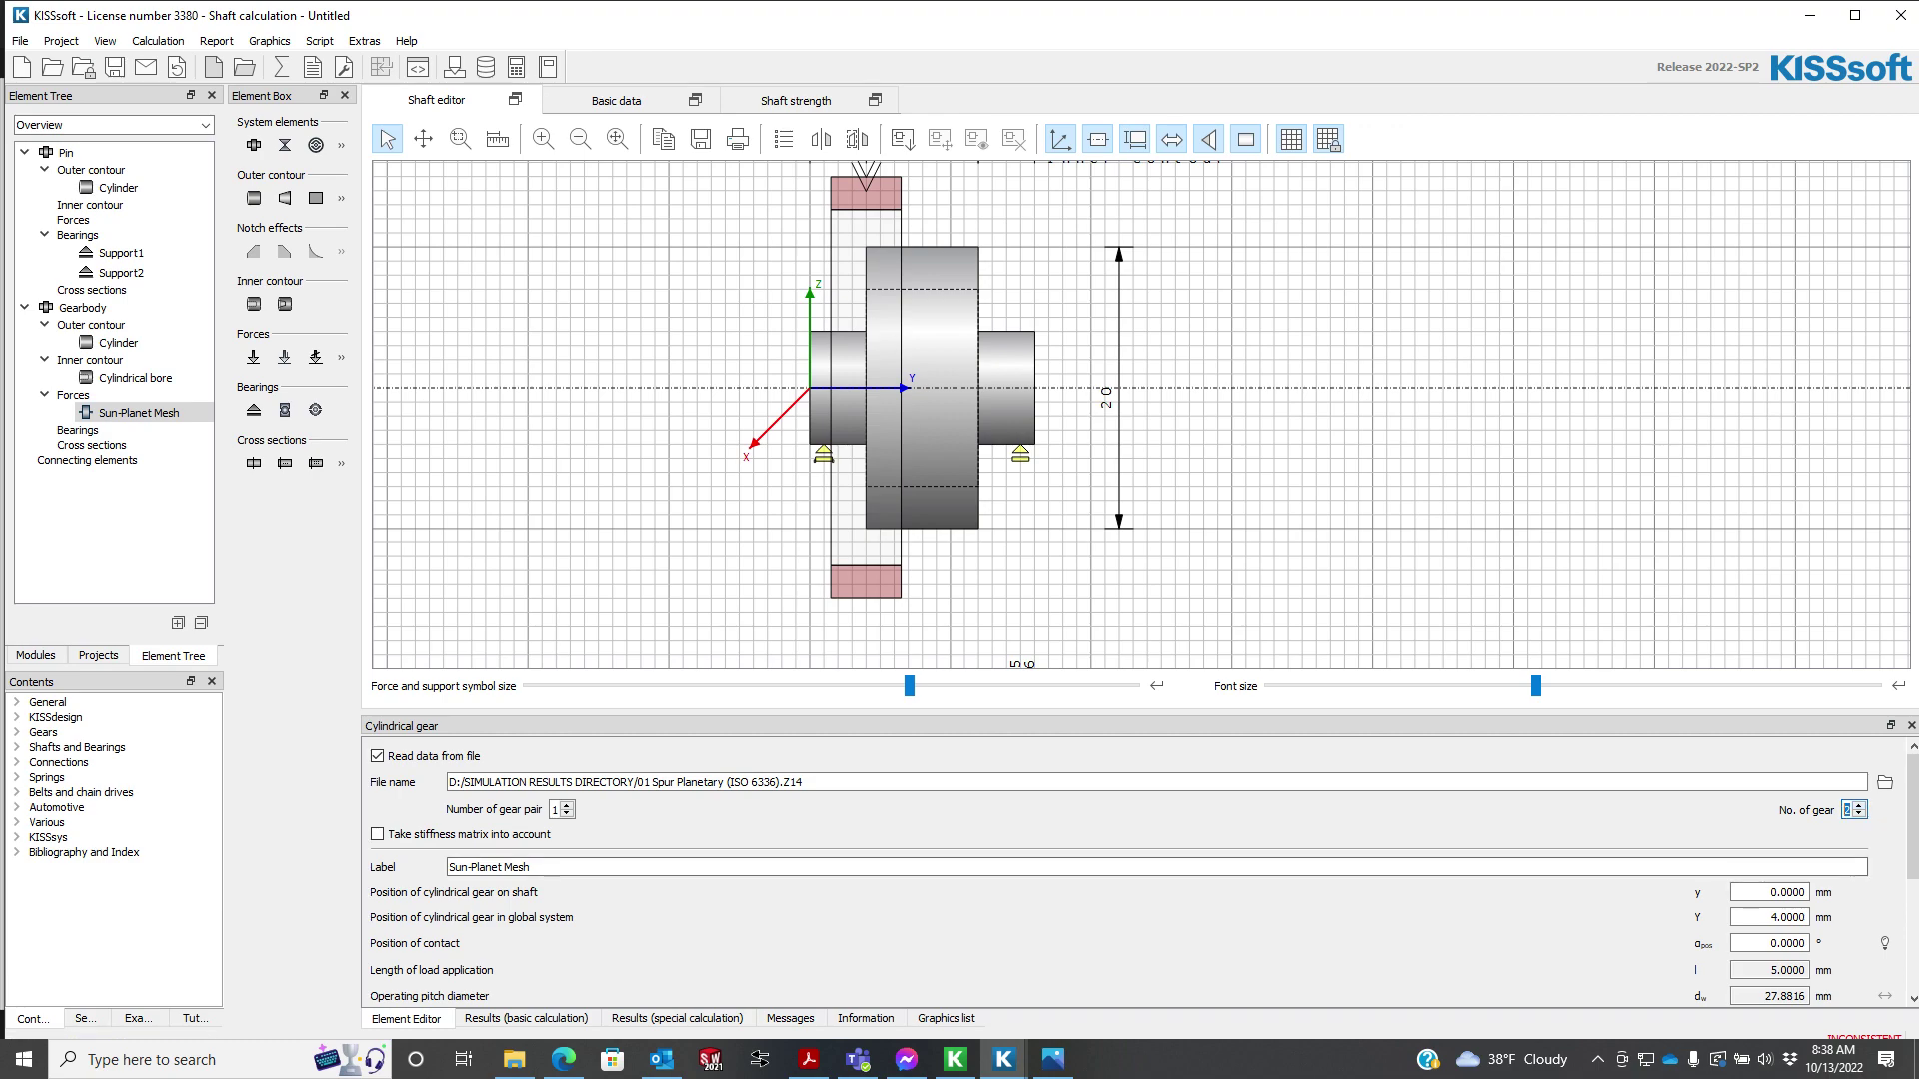
{"action": "scroll", "coordinate": [1139, 870], "scroll_direction": "down", "scroll_amount": 2}
{"action": "scroll", "coordinate": [1139, 869], "scroll_direction": "down", "scroll_amount": 2}
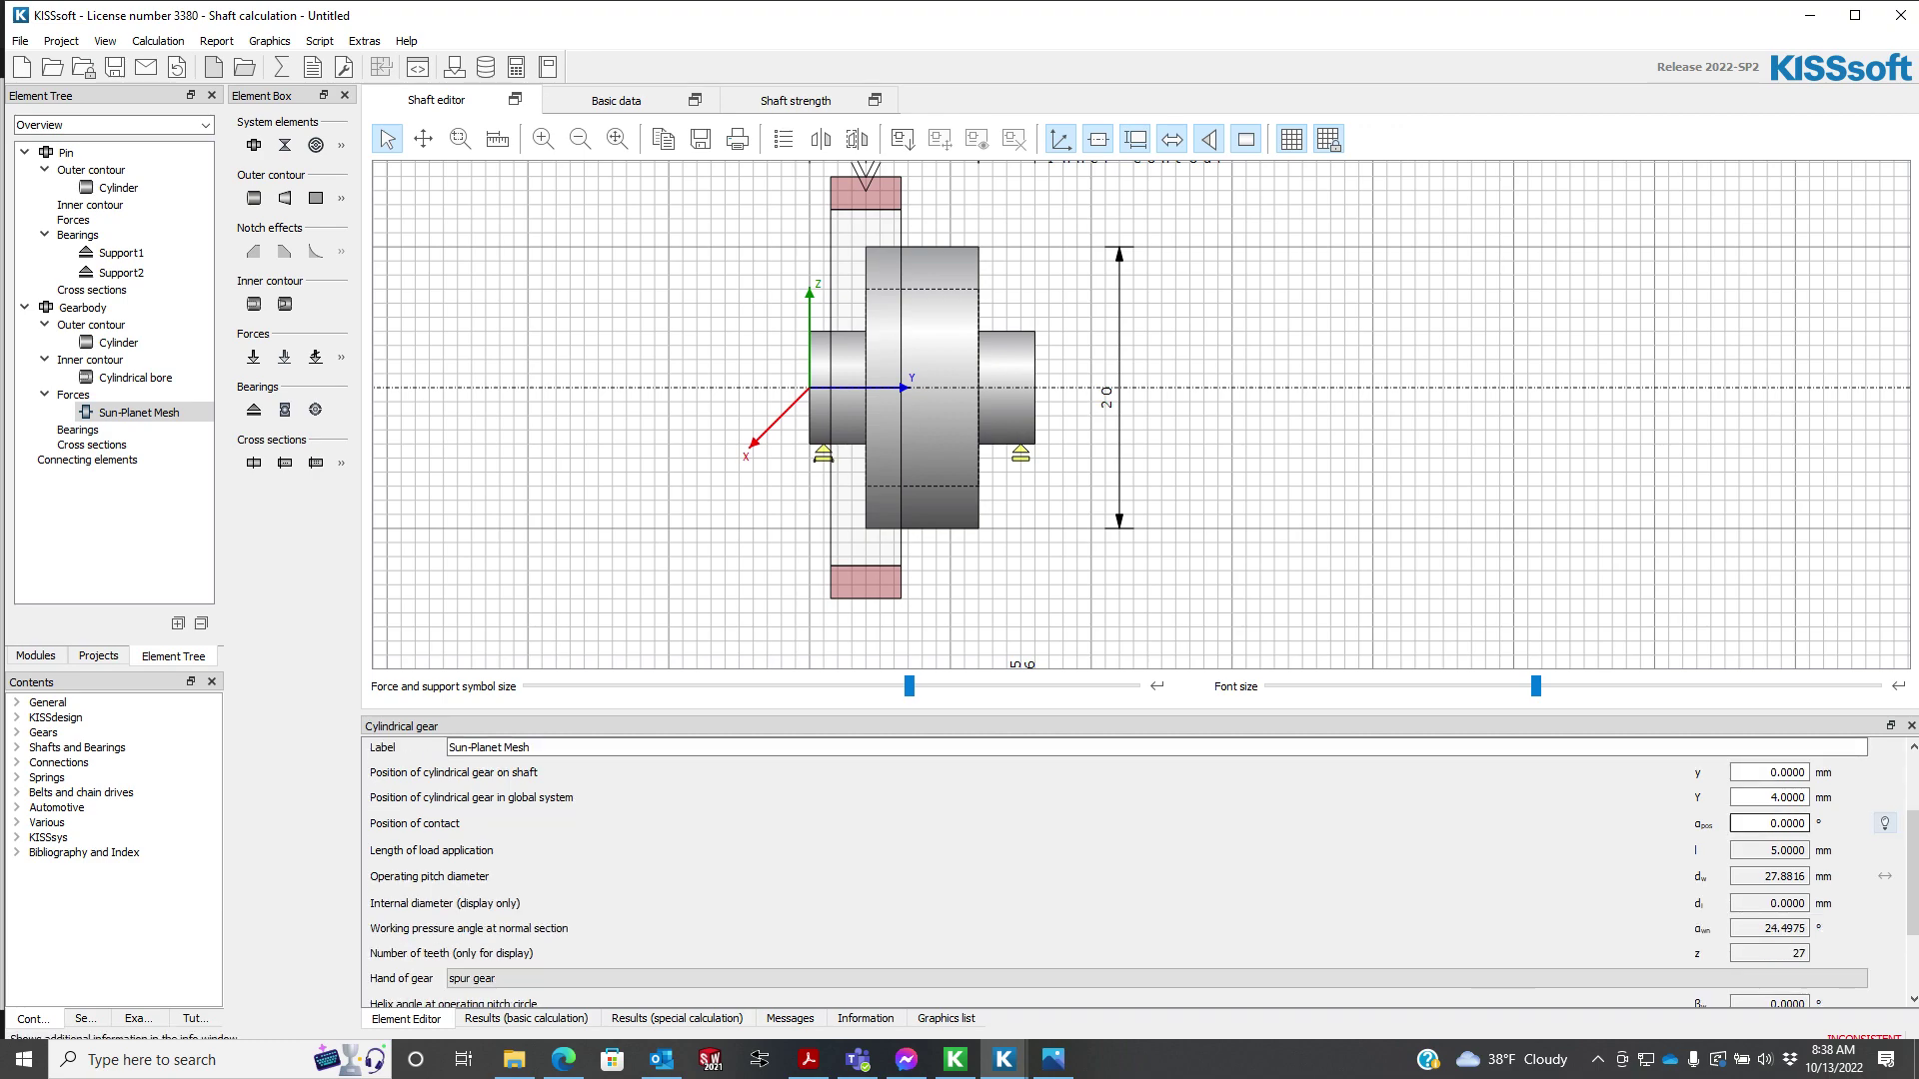
{"action": "left_click", "coordinate": [1884, 823]}
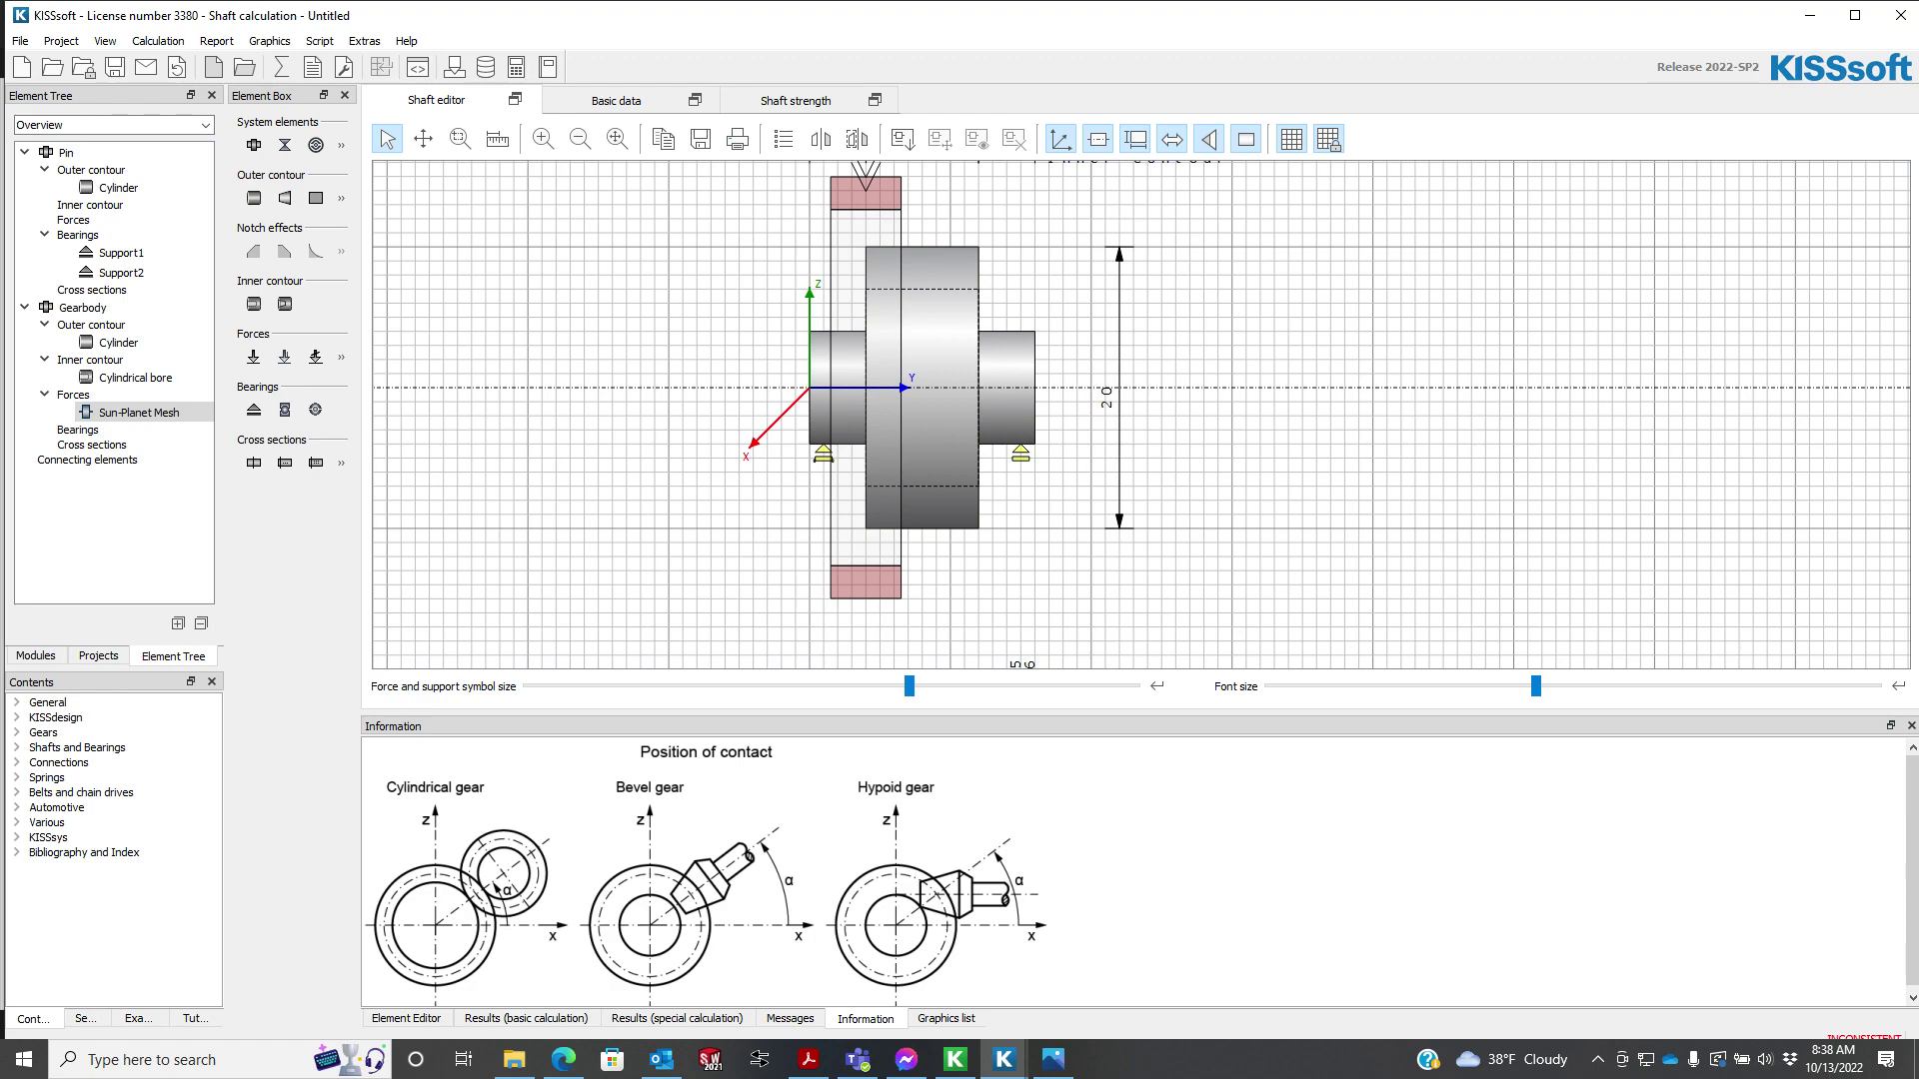
{"action": "left_click", "coordinate": [999, 588]}
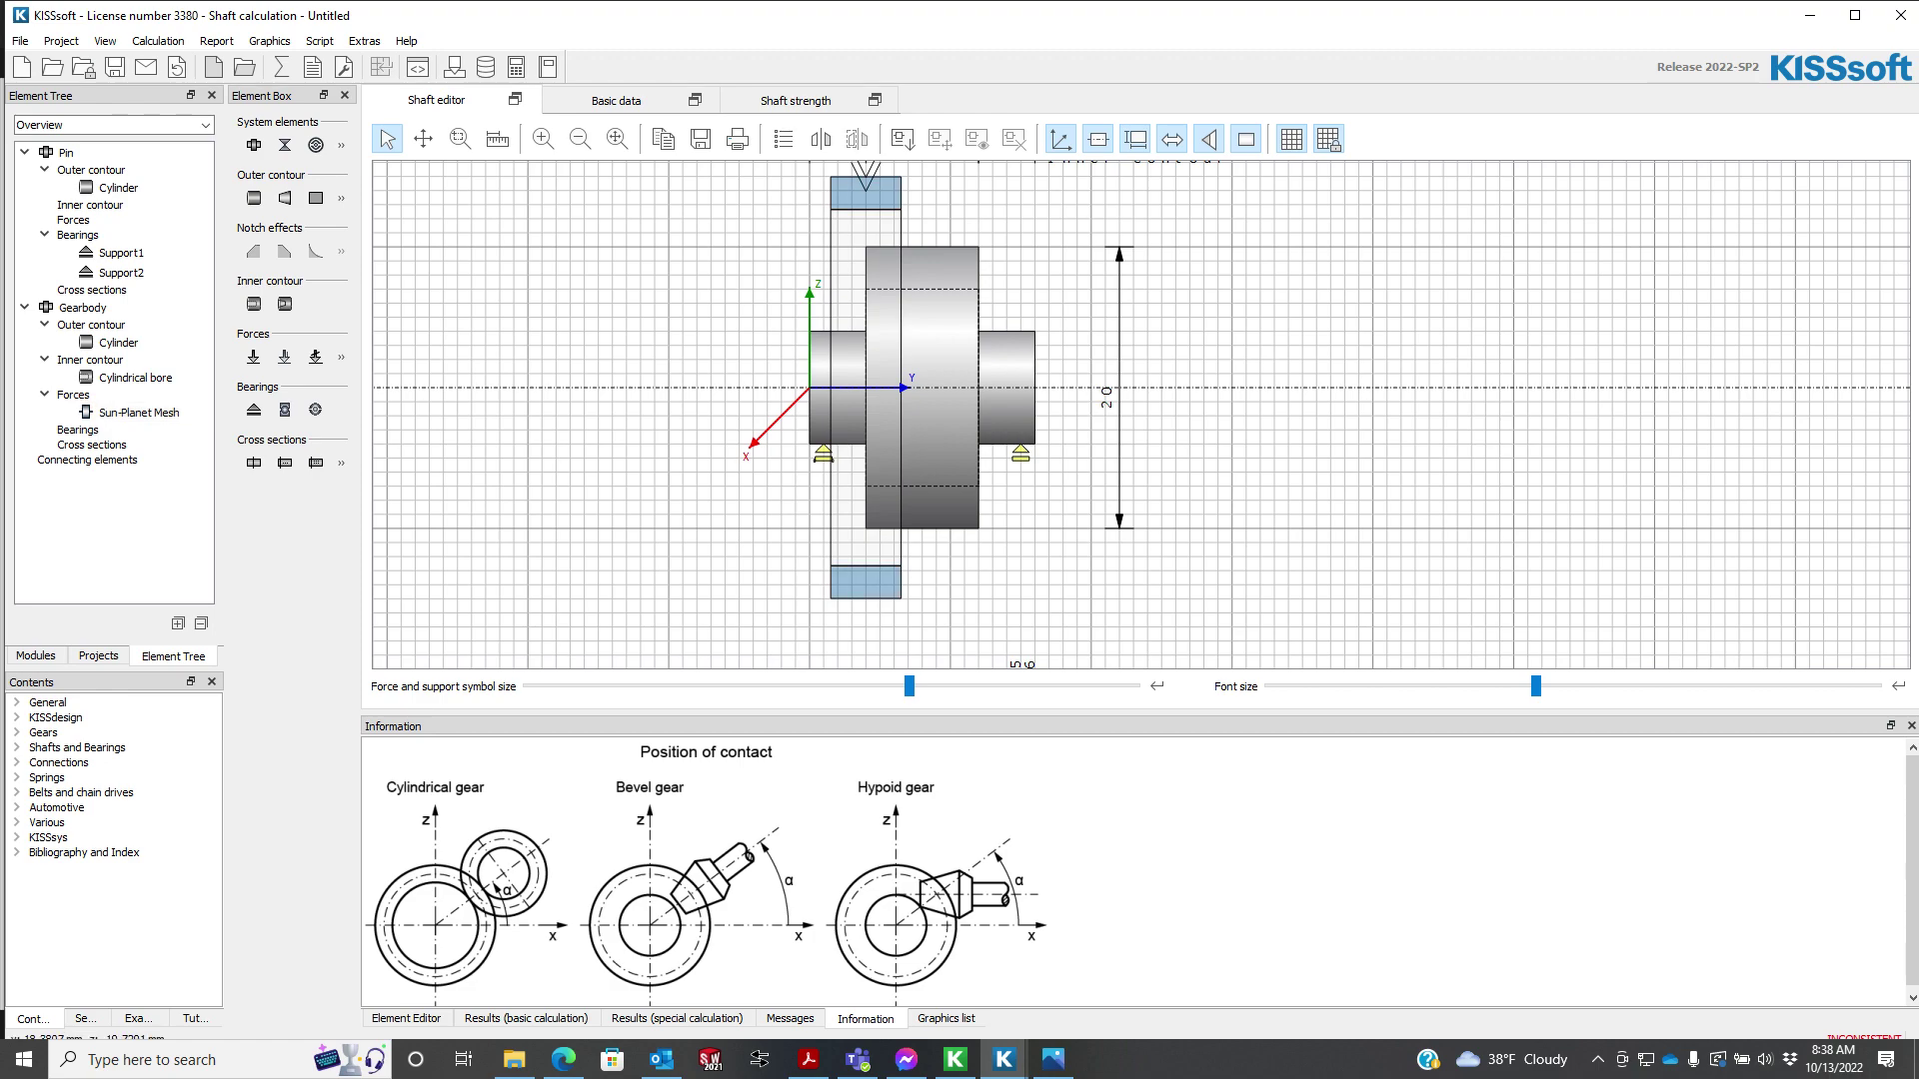
{"action": "left_click", "coordinate": [889, 575]}
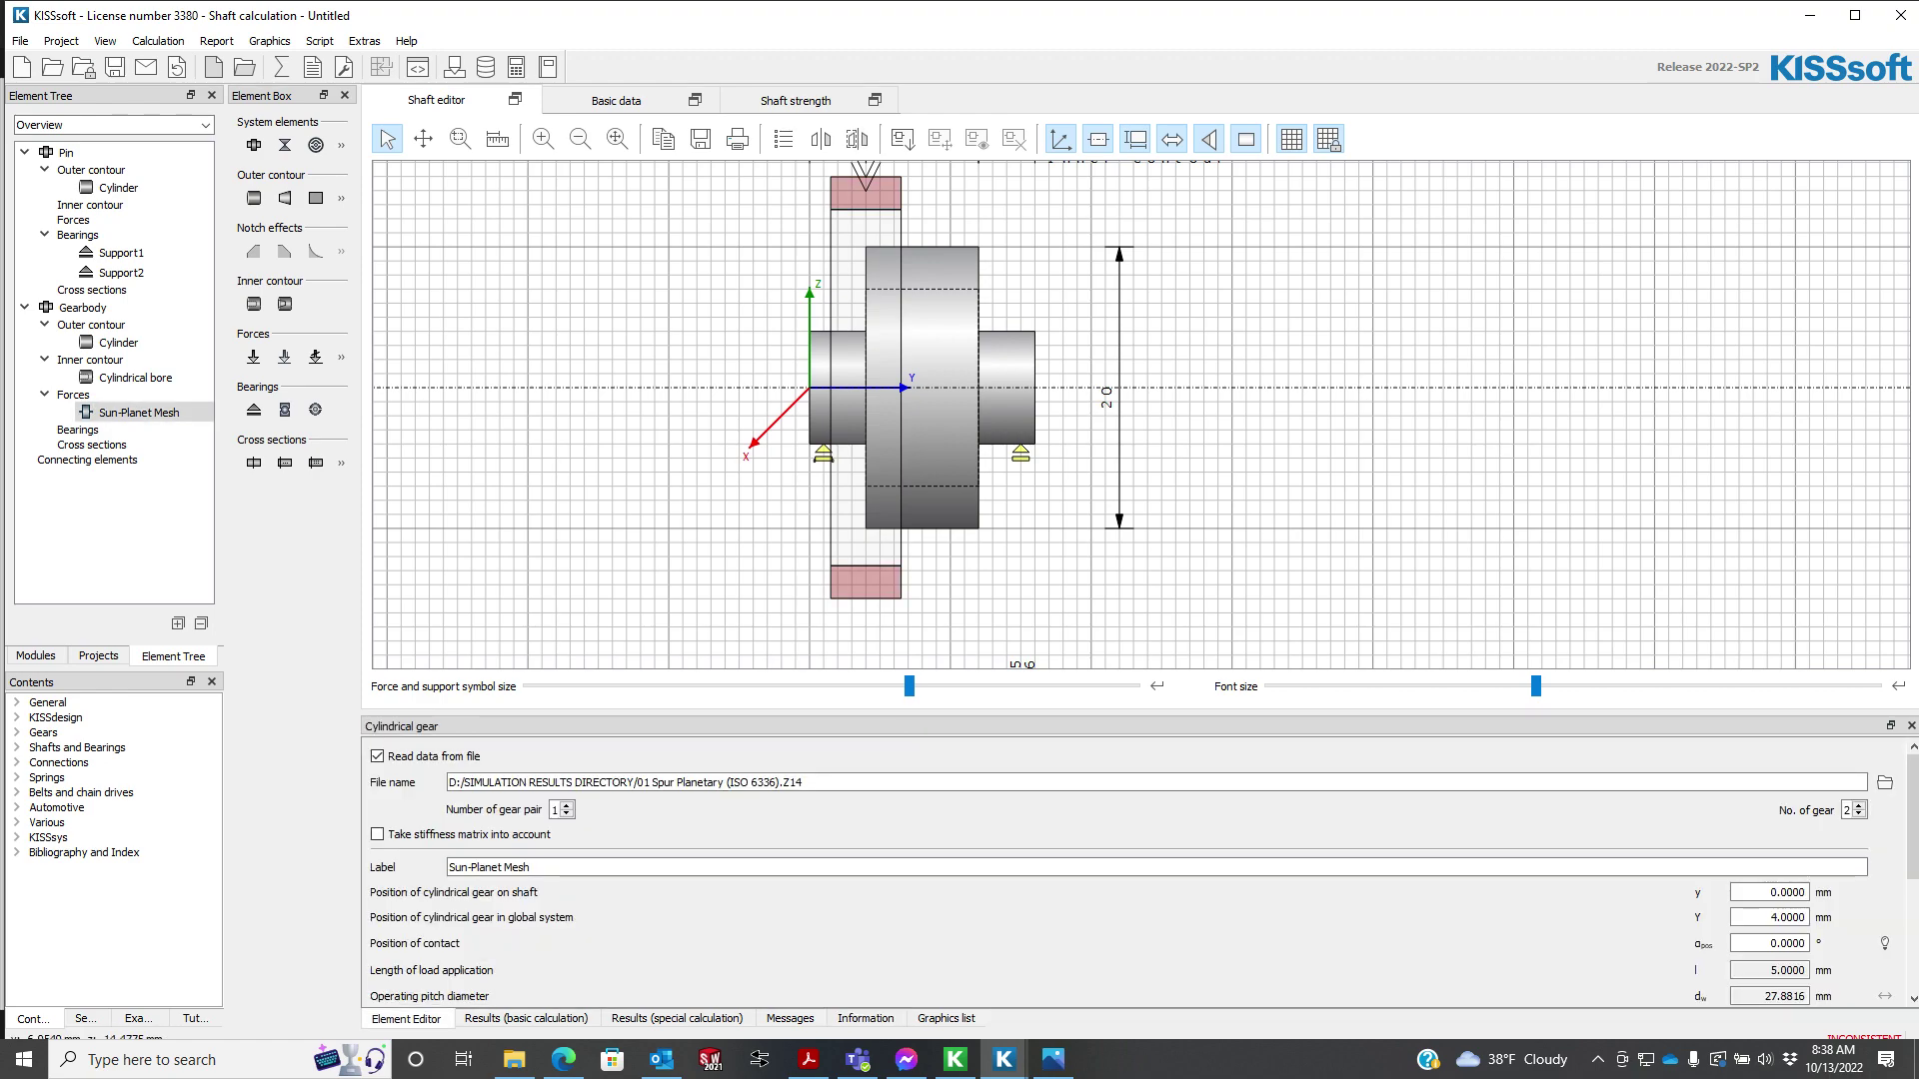
- Move the Sun-Planet Mesh along the Gearbody to its middle, at y = 4 mm on the shaft
{"action": "right_click", "coordinate": [649, 573]}
{"action": "mouse_move", "coordinate": [740, 900]}
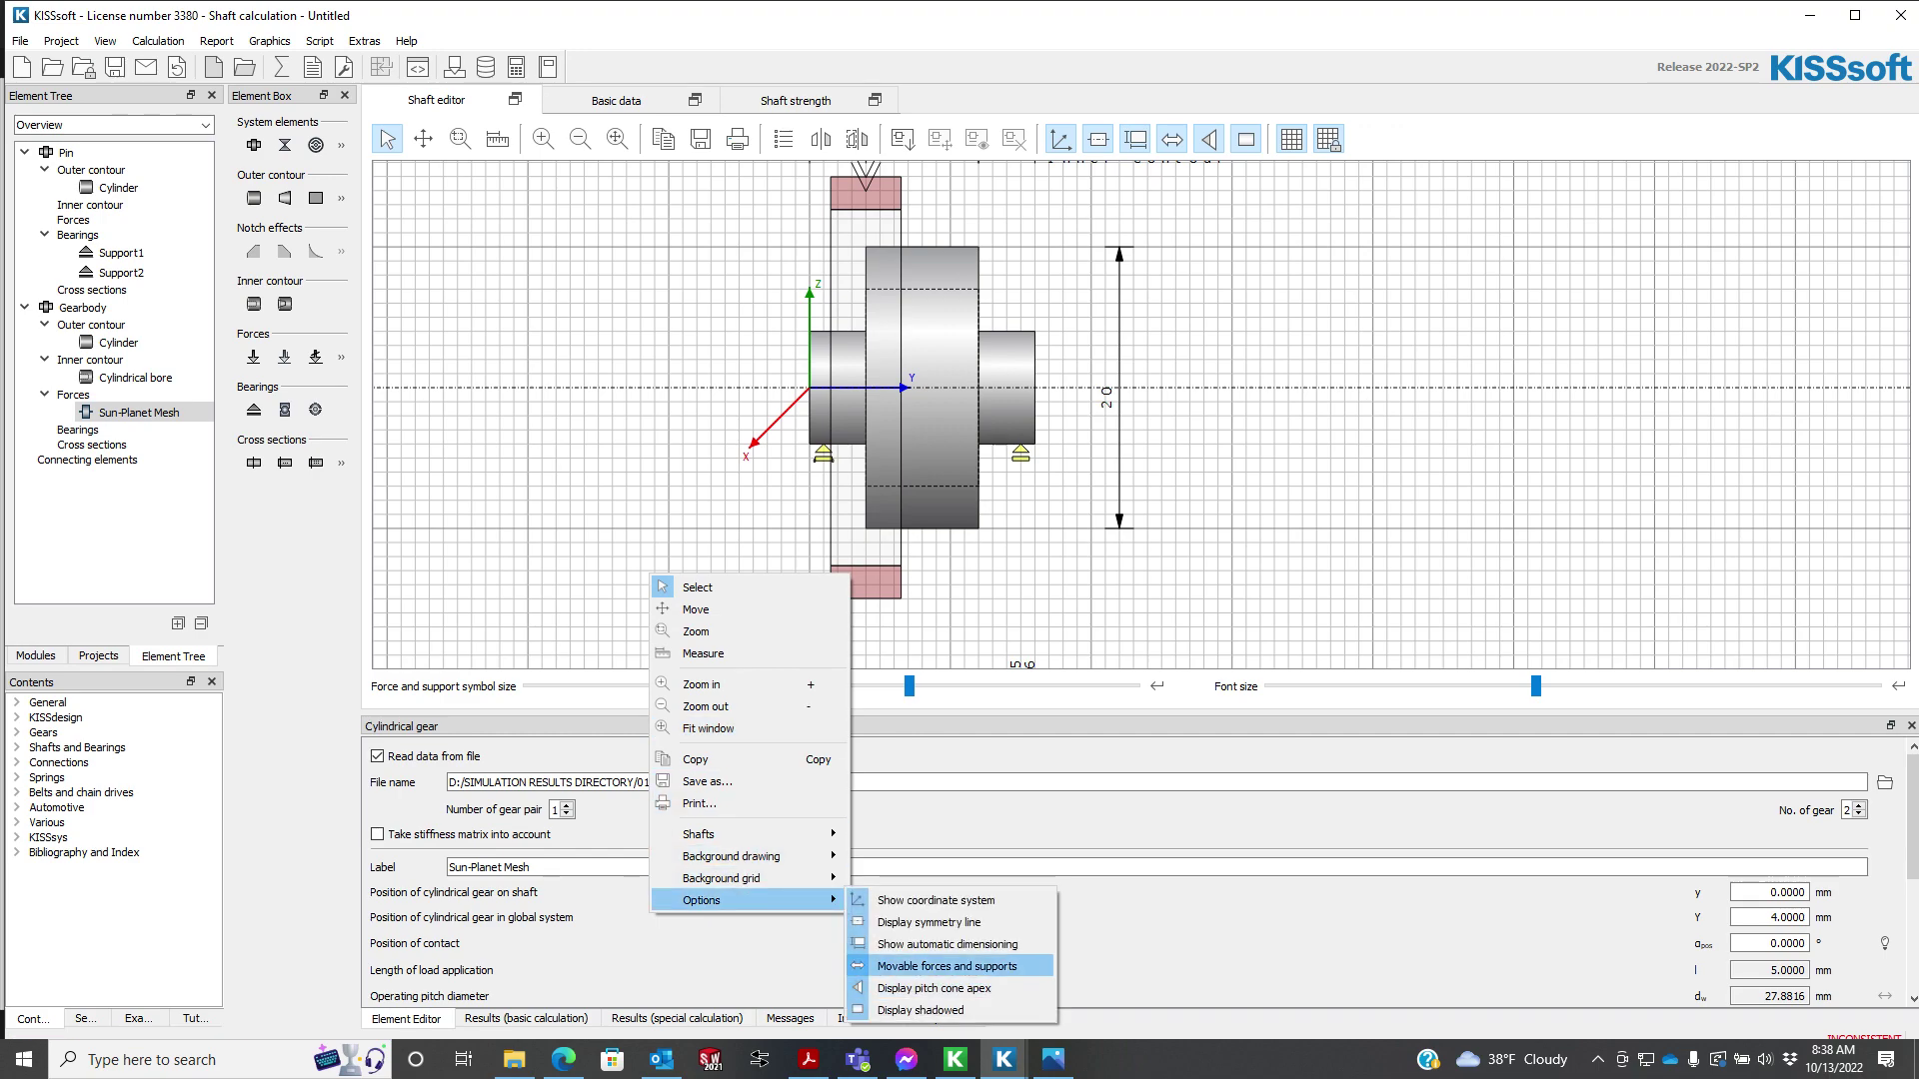
{"action": "left_click", "coordinate": [769, 552]}
{"action": "left_click_drag", "start_coordinate": [863, 586], "coordinate": [919, 587]}
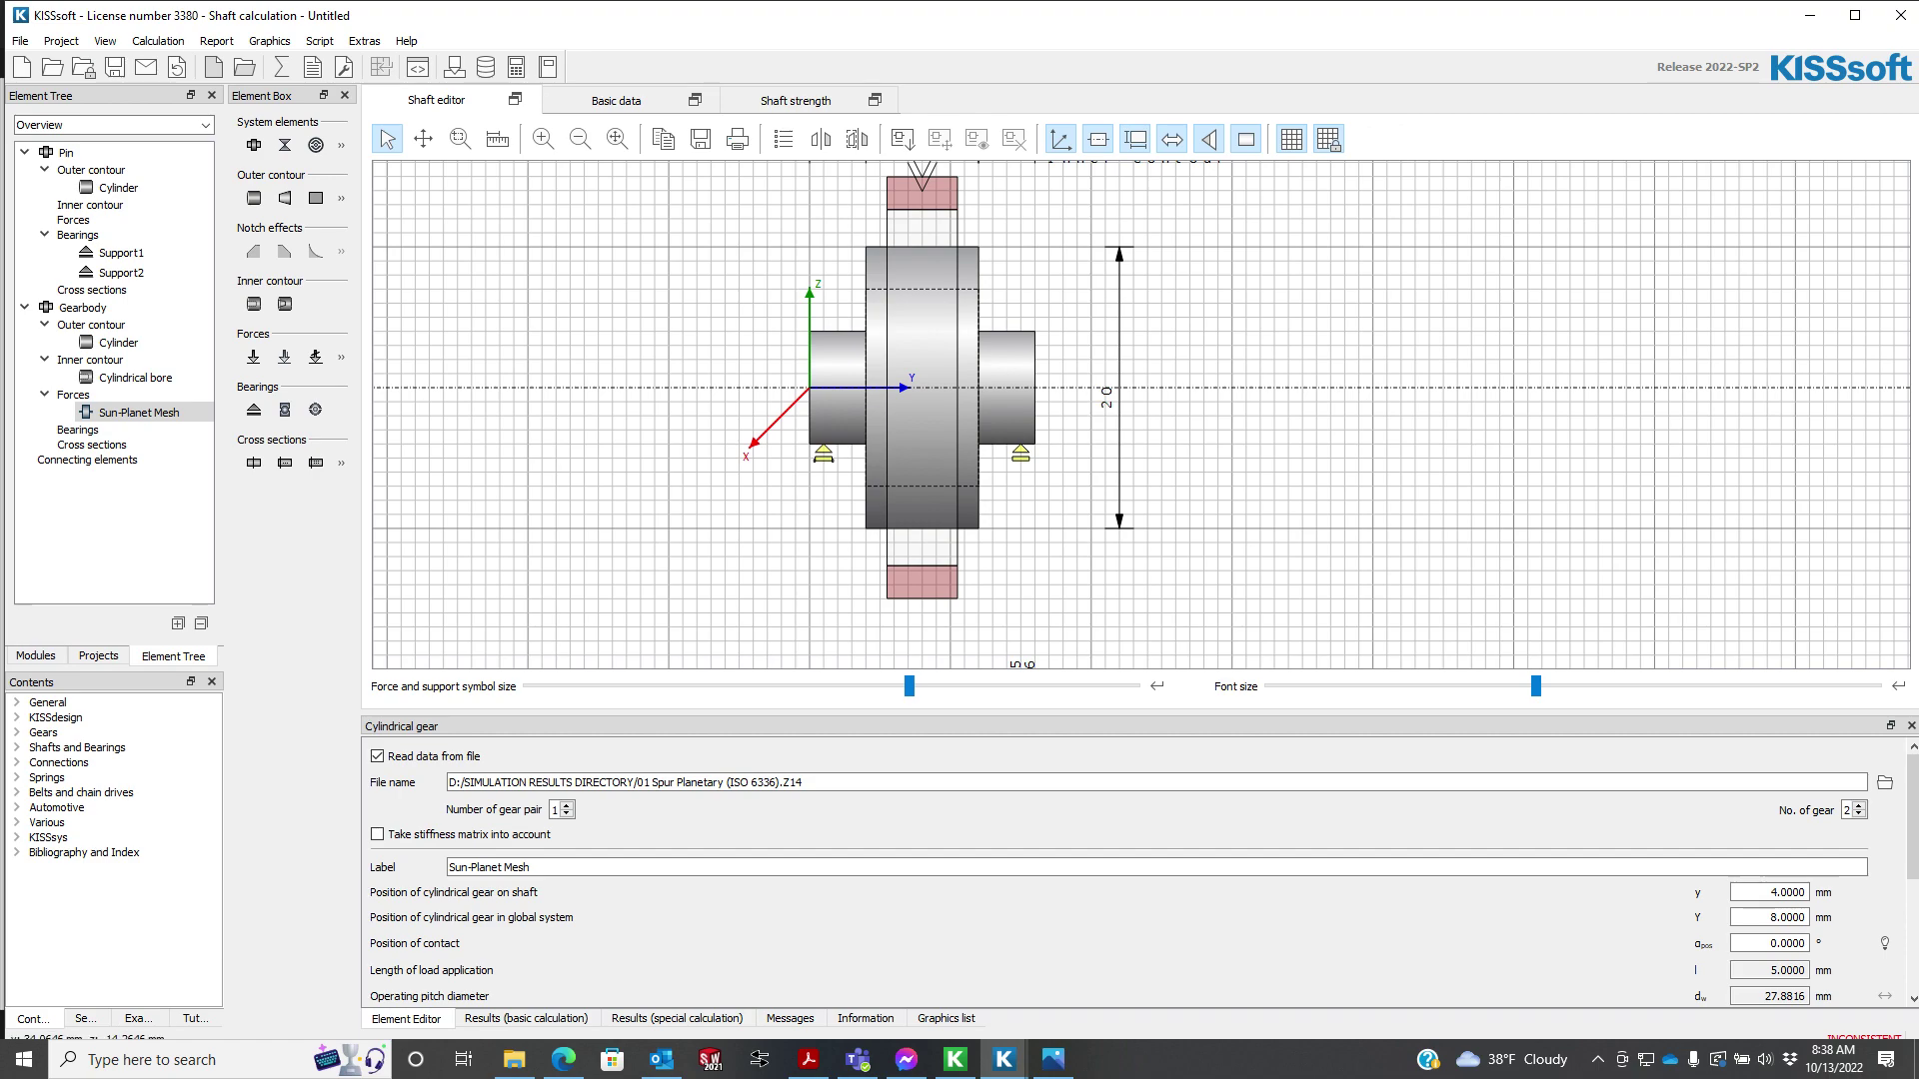
{"action": "left_click", "coordinate": [1290, 589]}
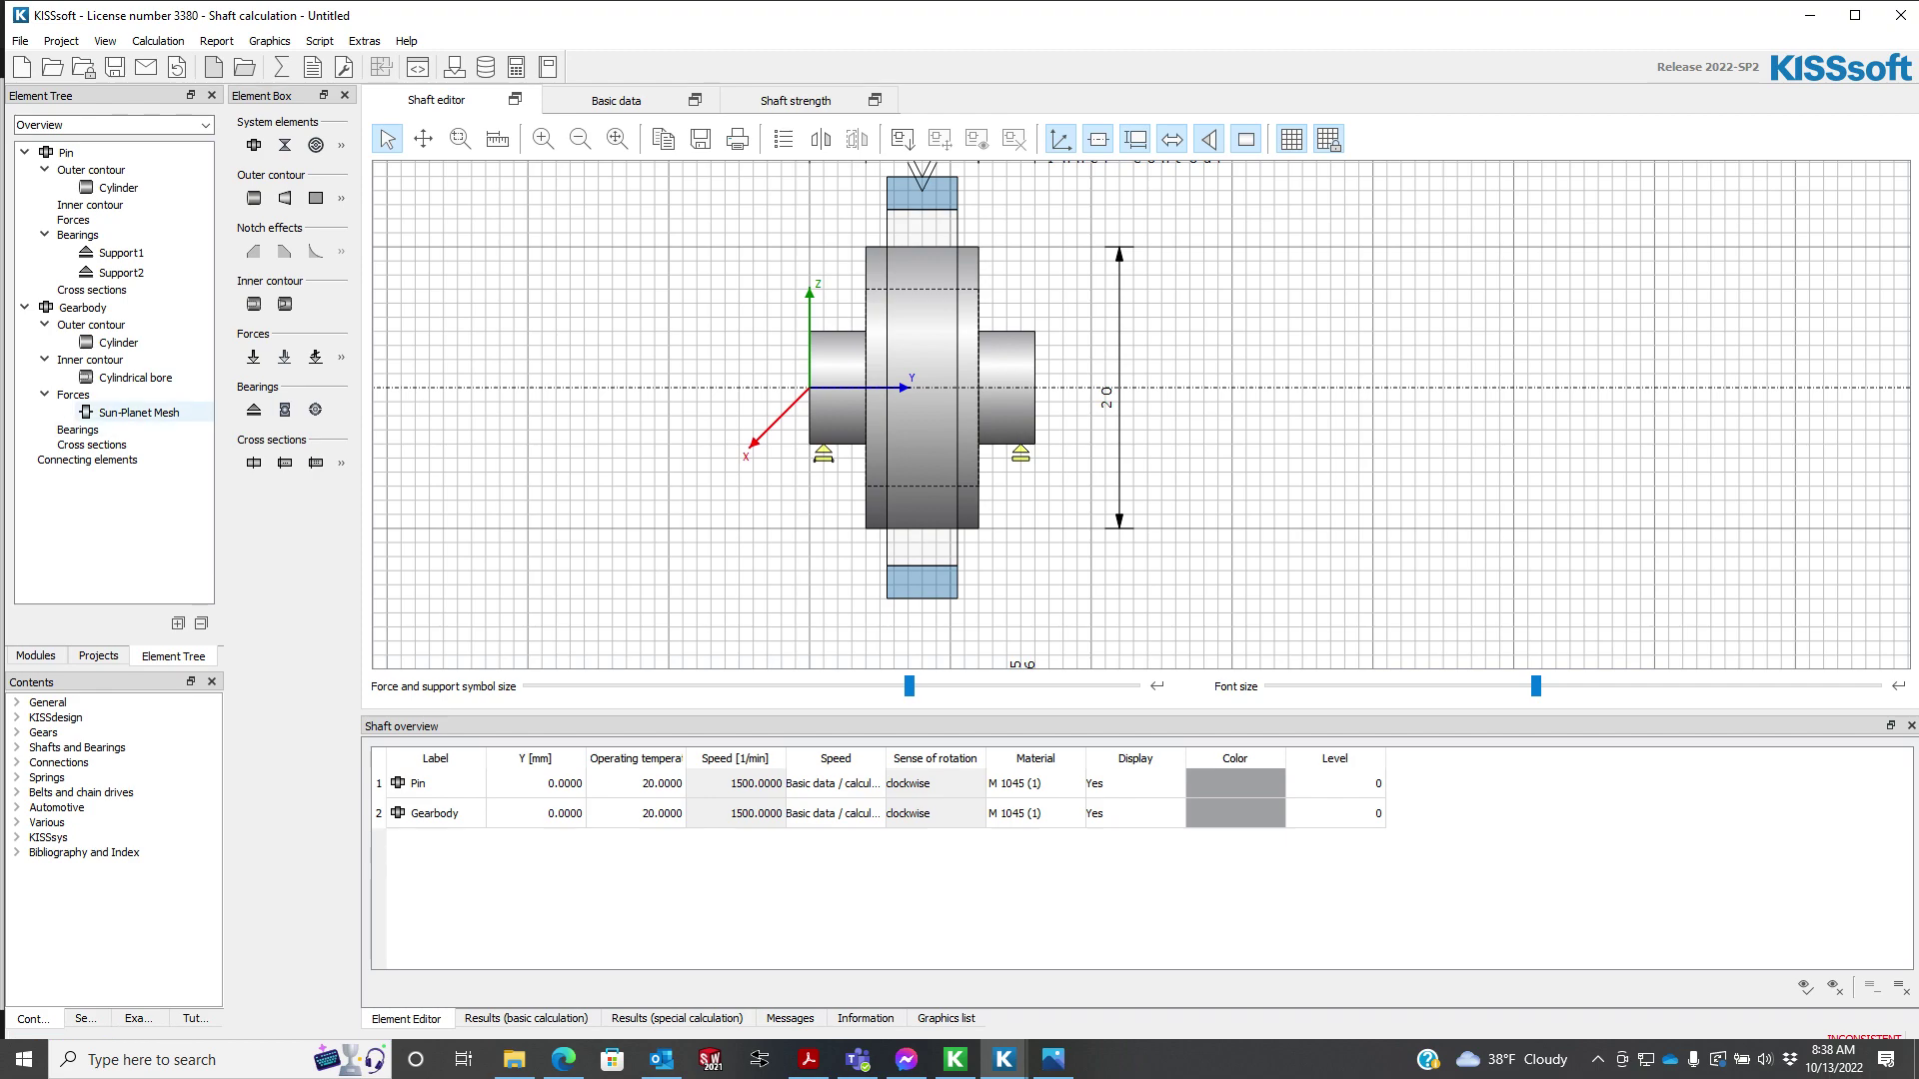
- Add a second cylindrical gear to the Gearbody's forces and label it "Planet-Ring Mesh"
{"action": "left_click", "coordinate": [73, 395]}
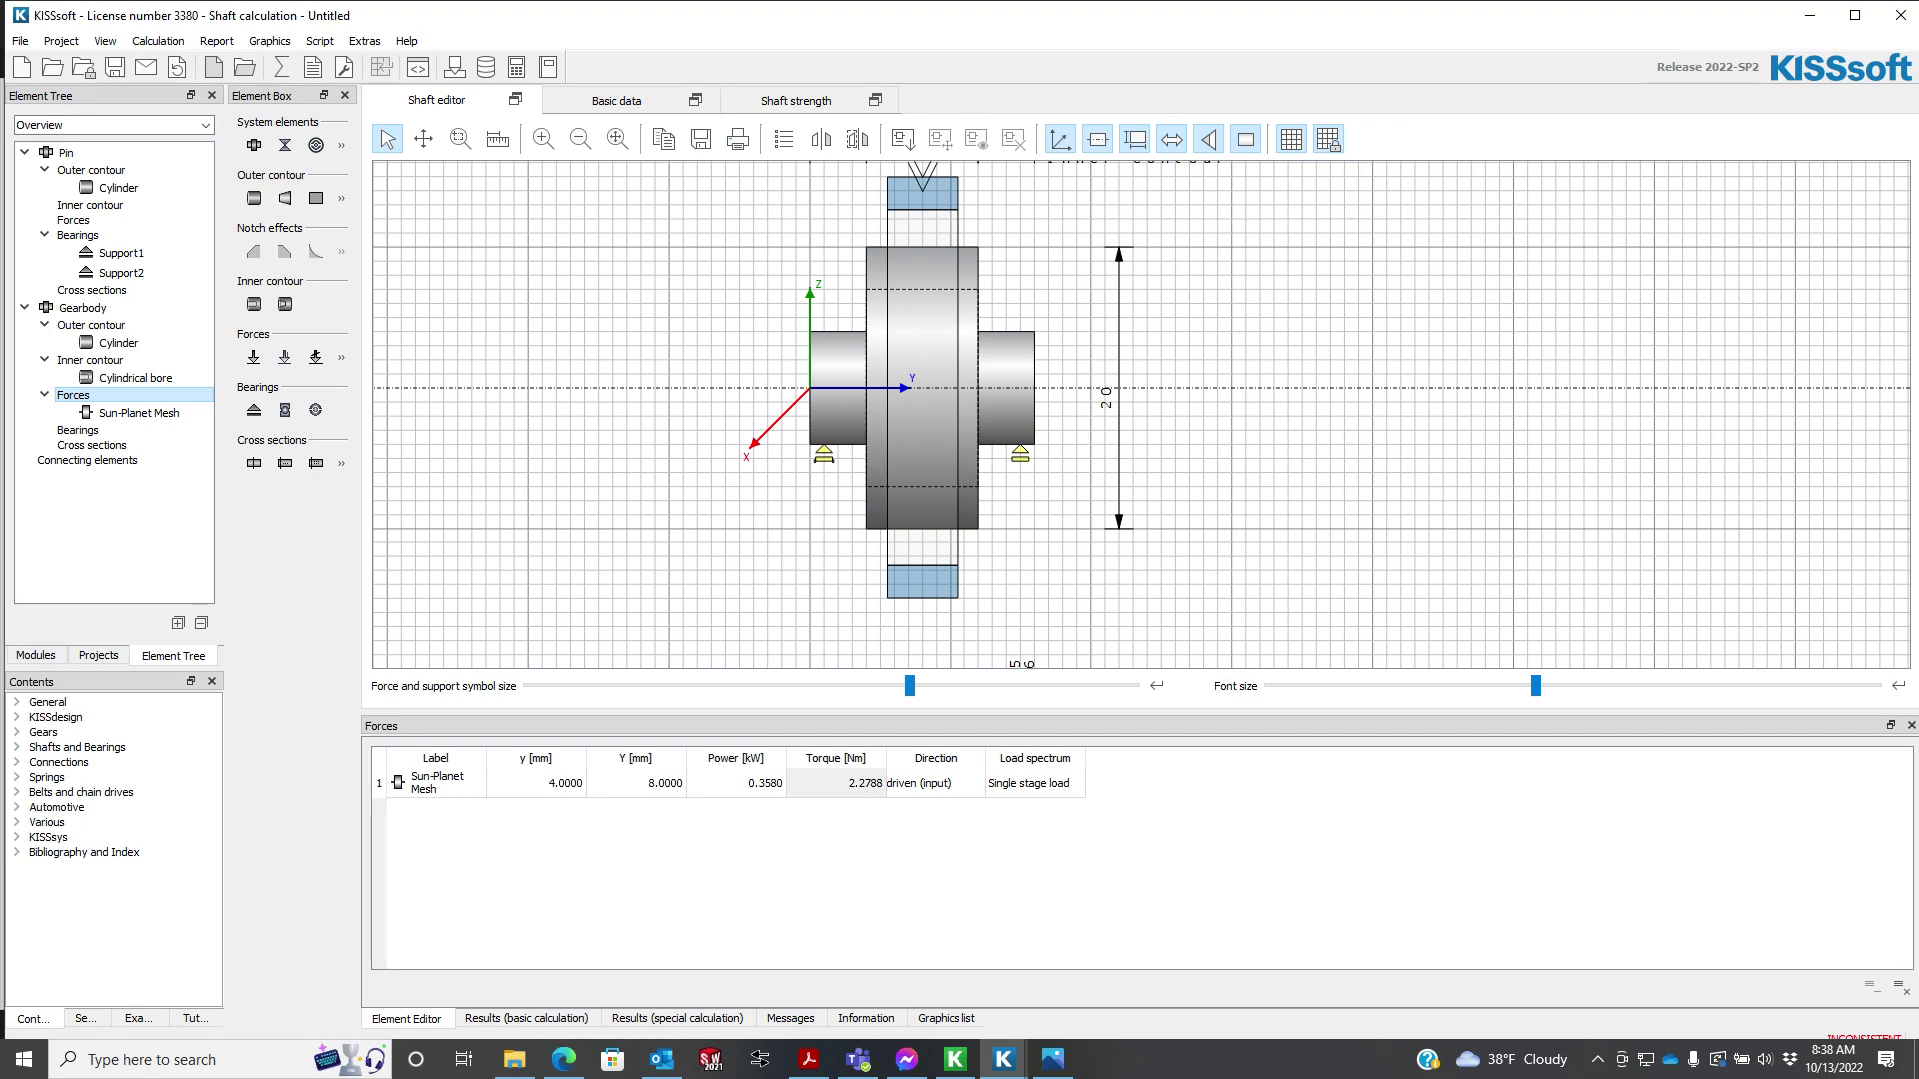
{"action": "right_click", "coordinate": [101, 401]}
{"action": "mouse_move", "coordinate": [160, 414]}
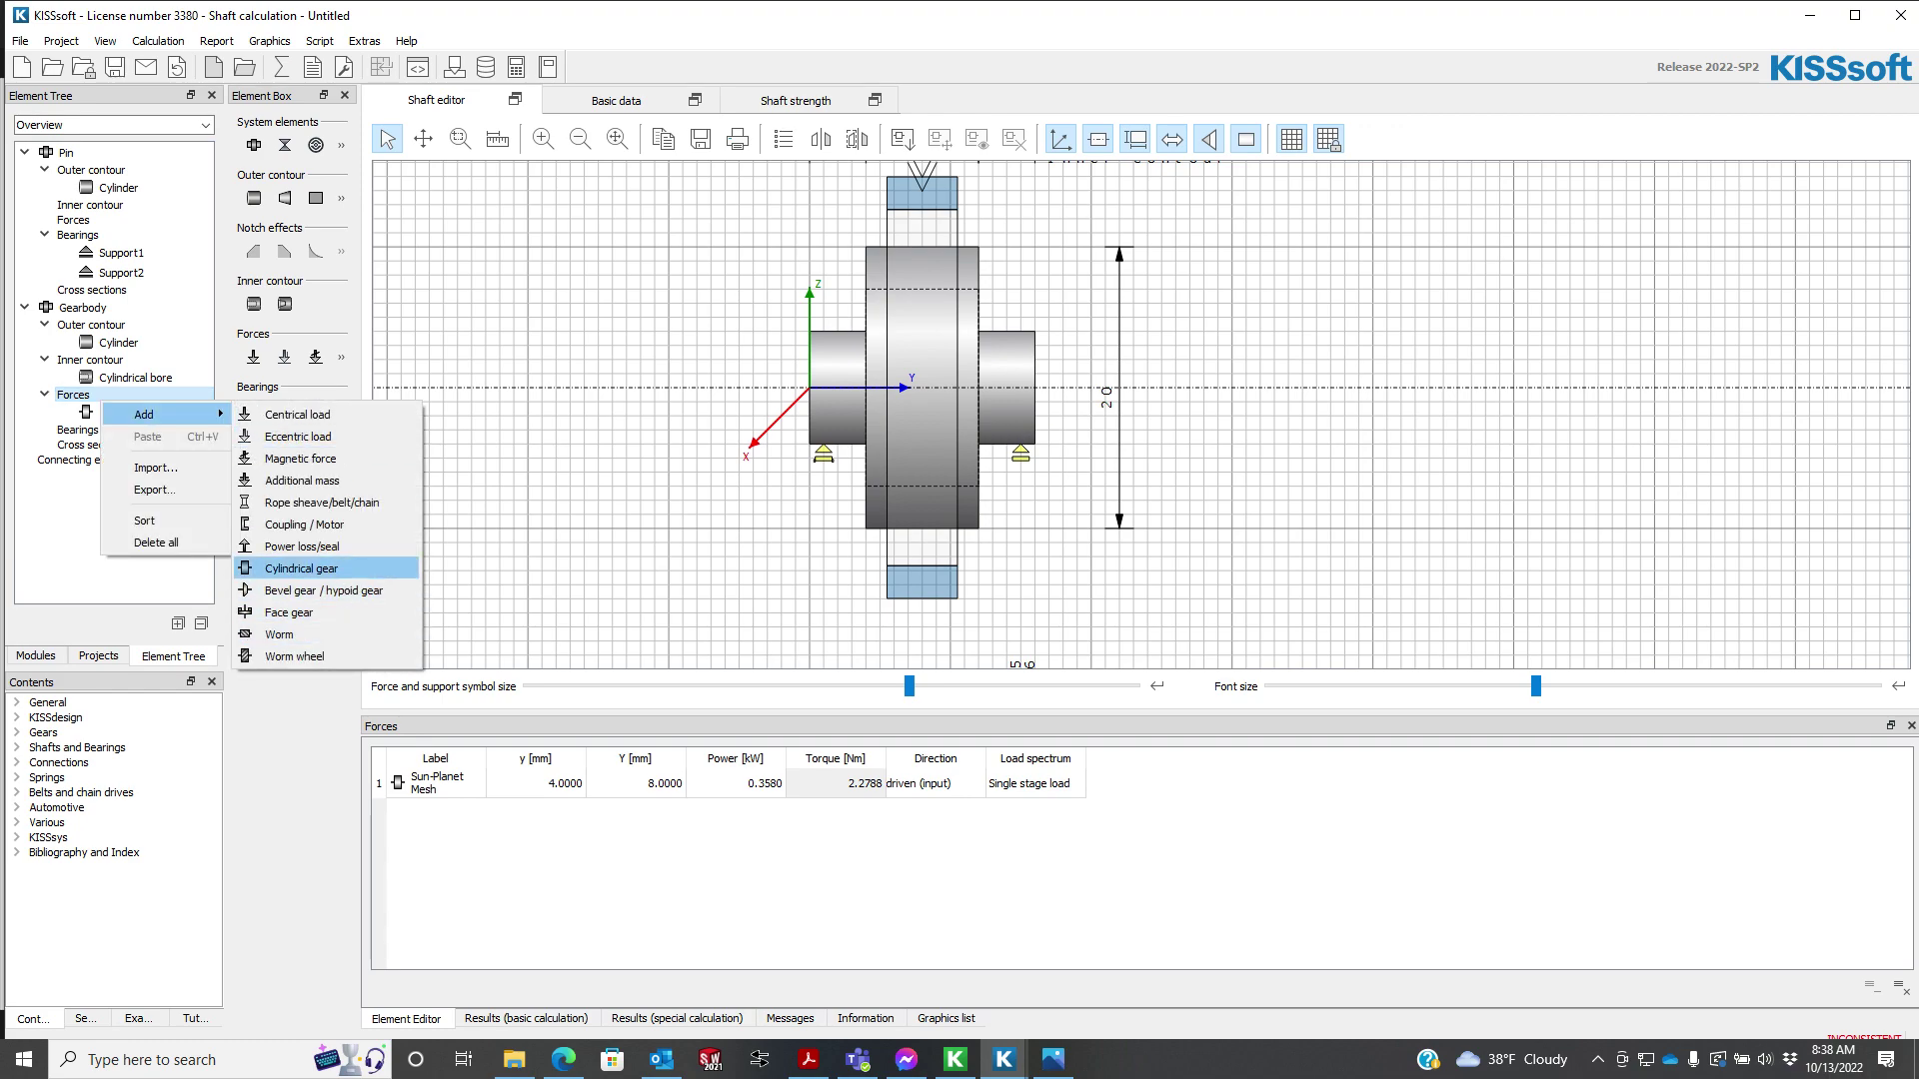
{"action": "left_click", "coordinate": [300, 568]}
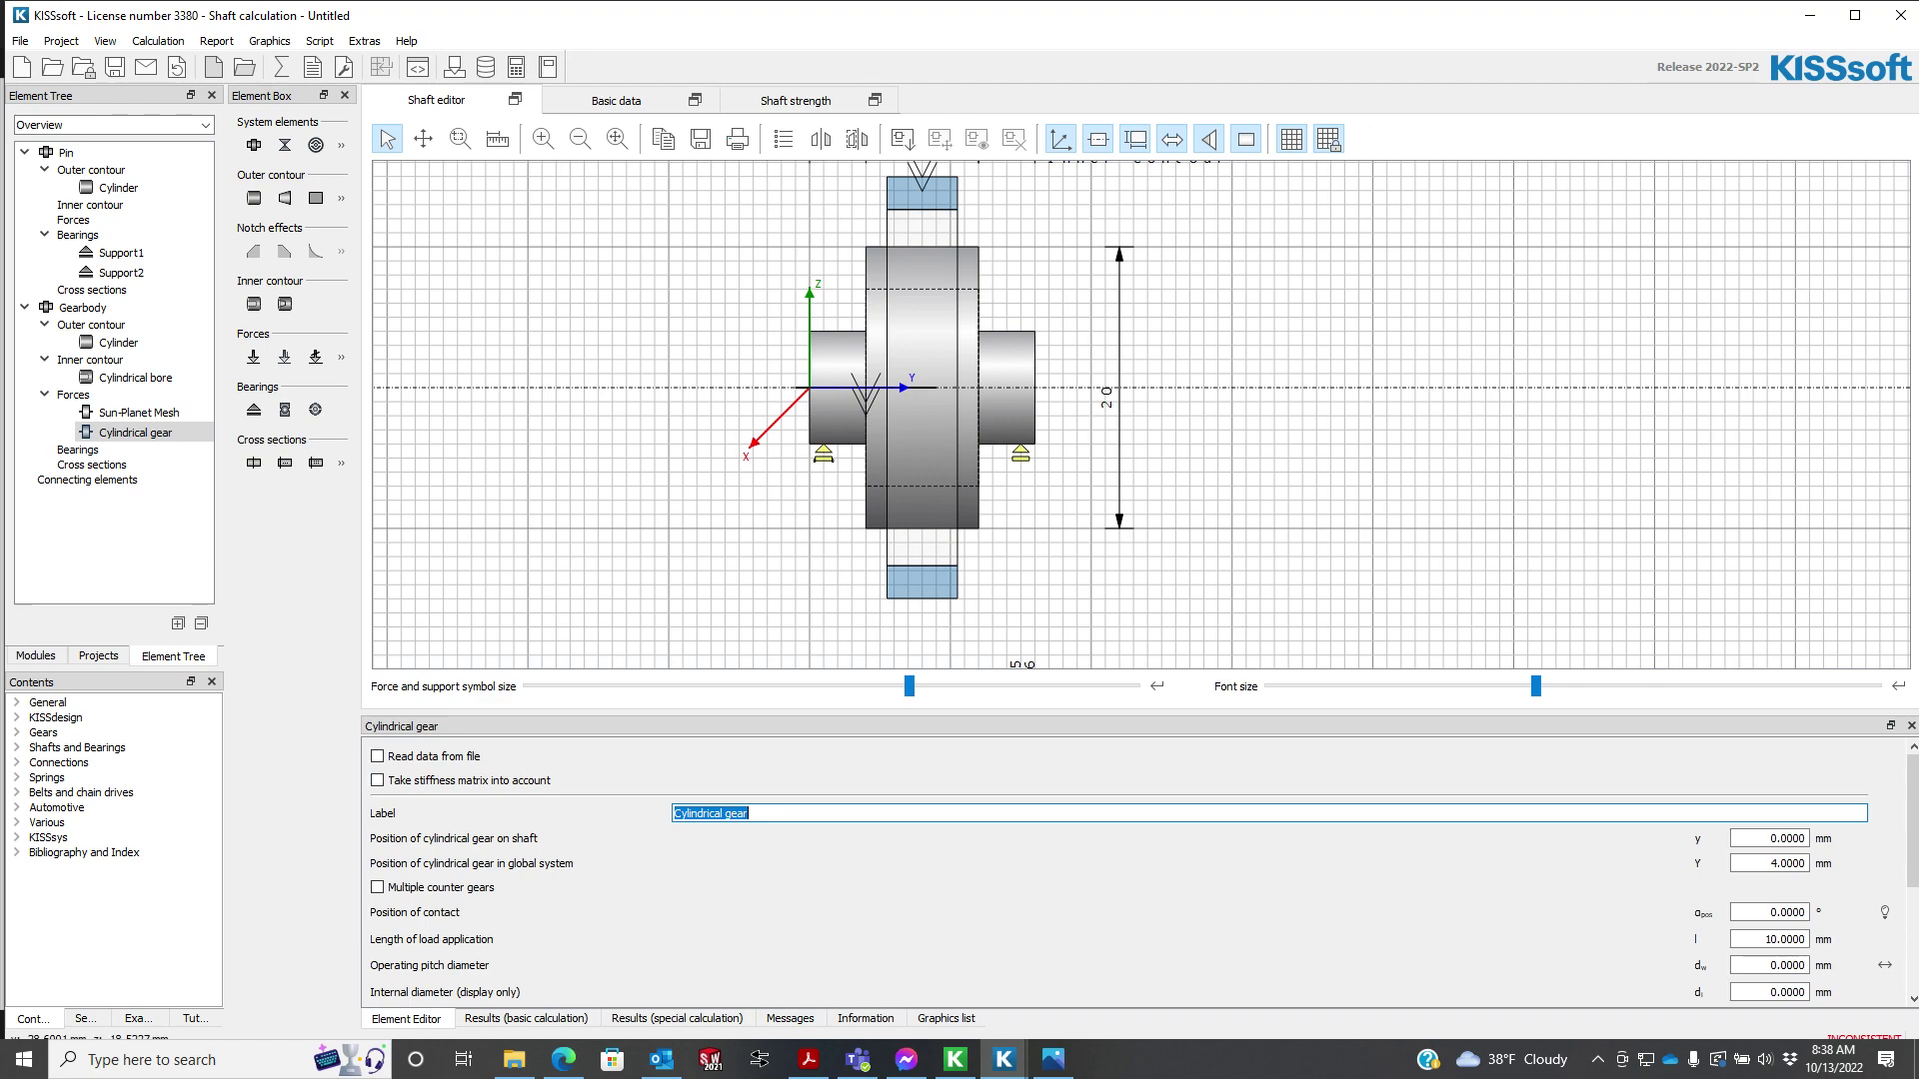
{"action": "type", "text": "Planet-Ring Mesh"}
- Have the Planet-Ring Mesh read its data from the planetary gear file "01 Spur Planetary (ISO 6336).Z14" in the SIMULATION RESULTS DIRECTORY folder
{"action": "left_click", "coordinate": [377, 756]}
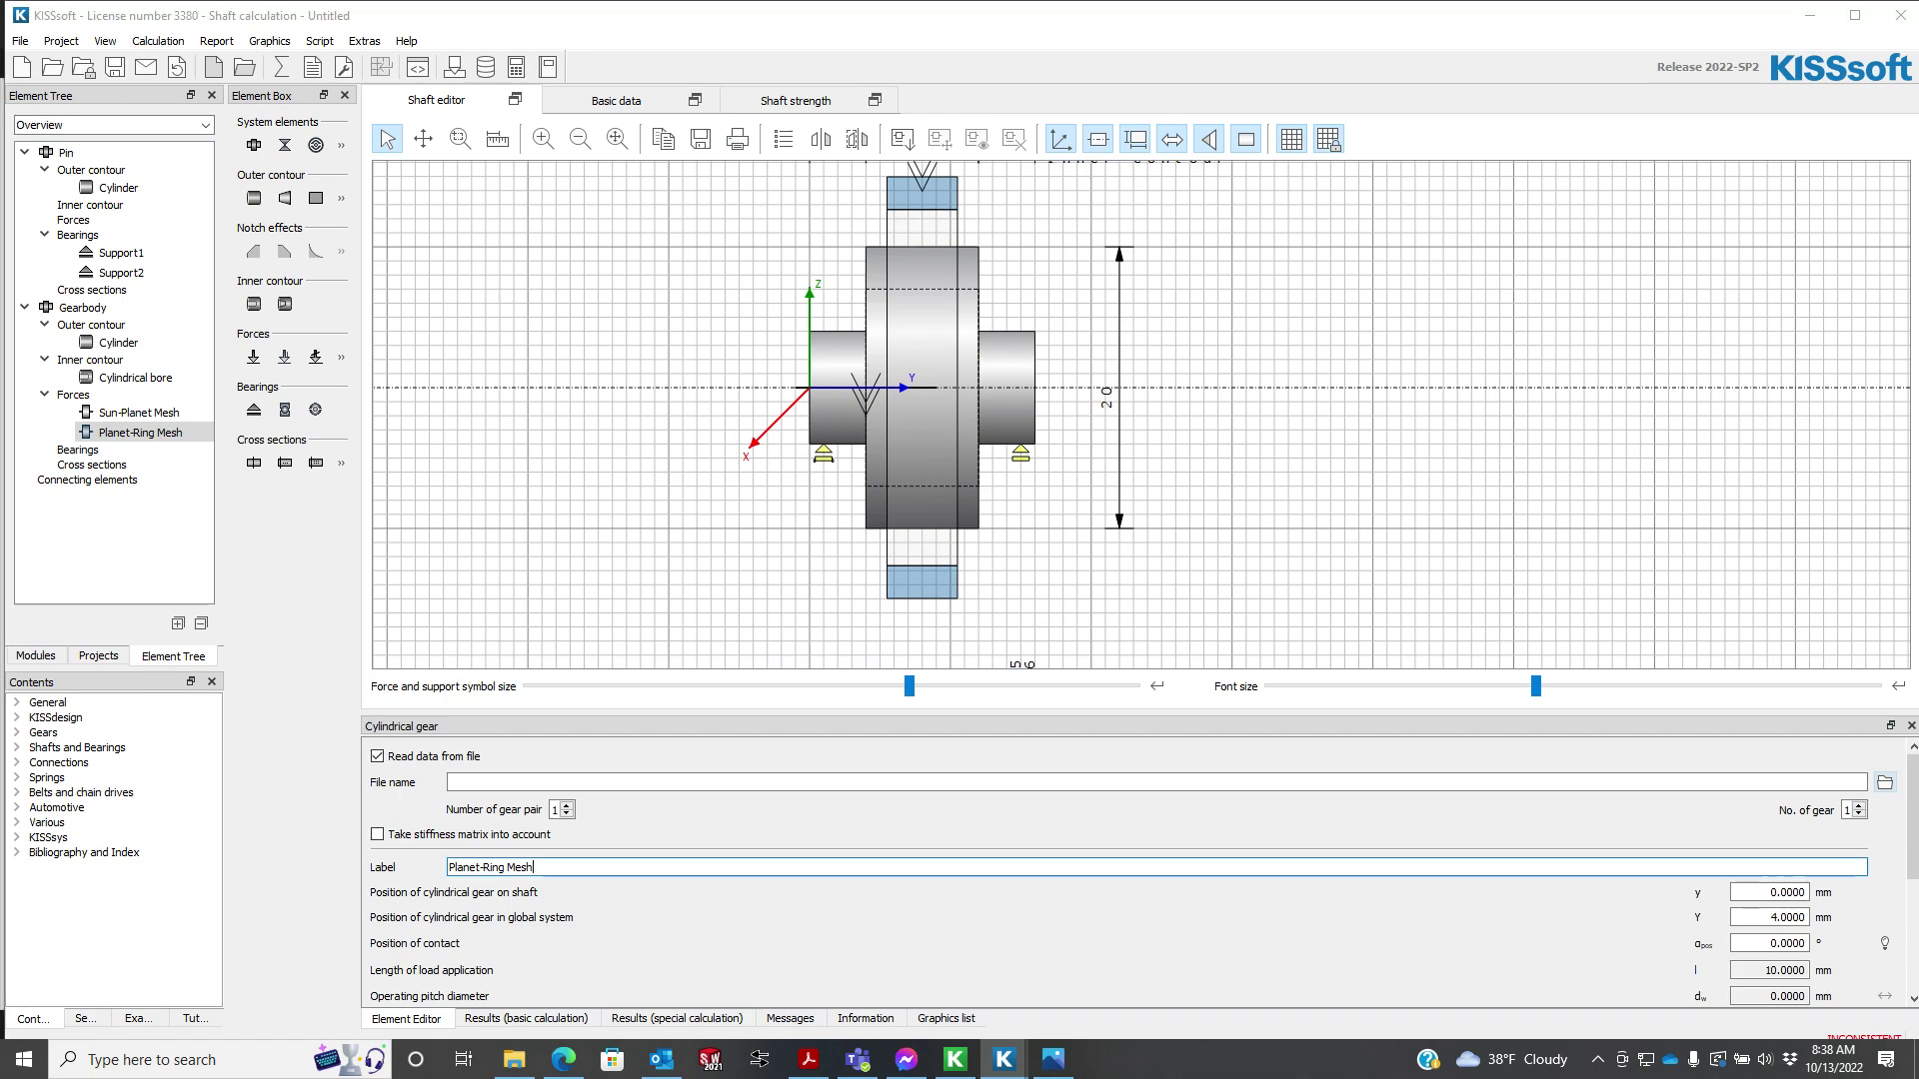
{"action": "left_click", "coordinate": [1885, 783]}
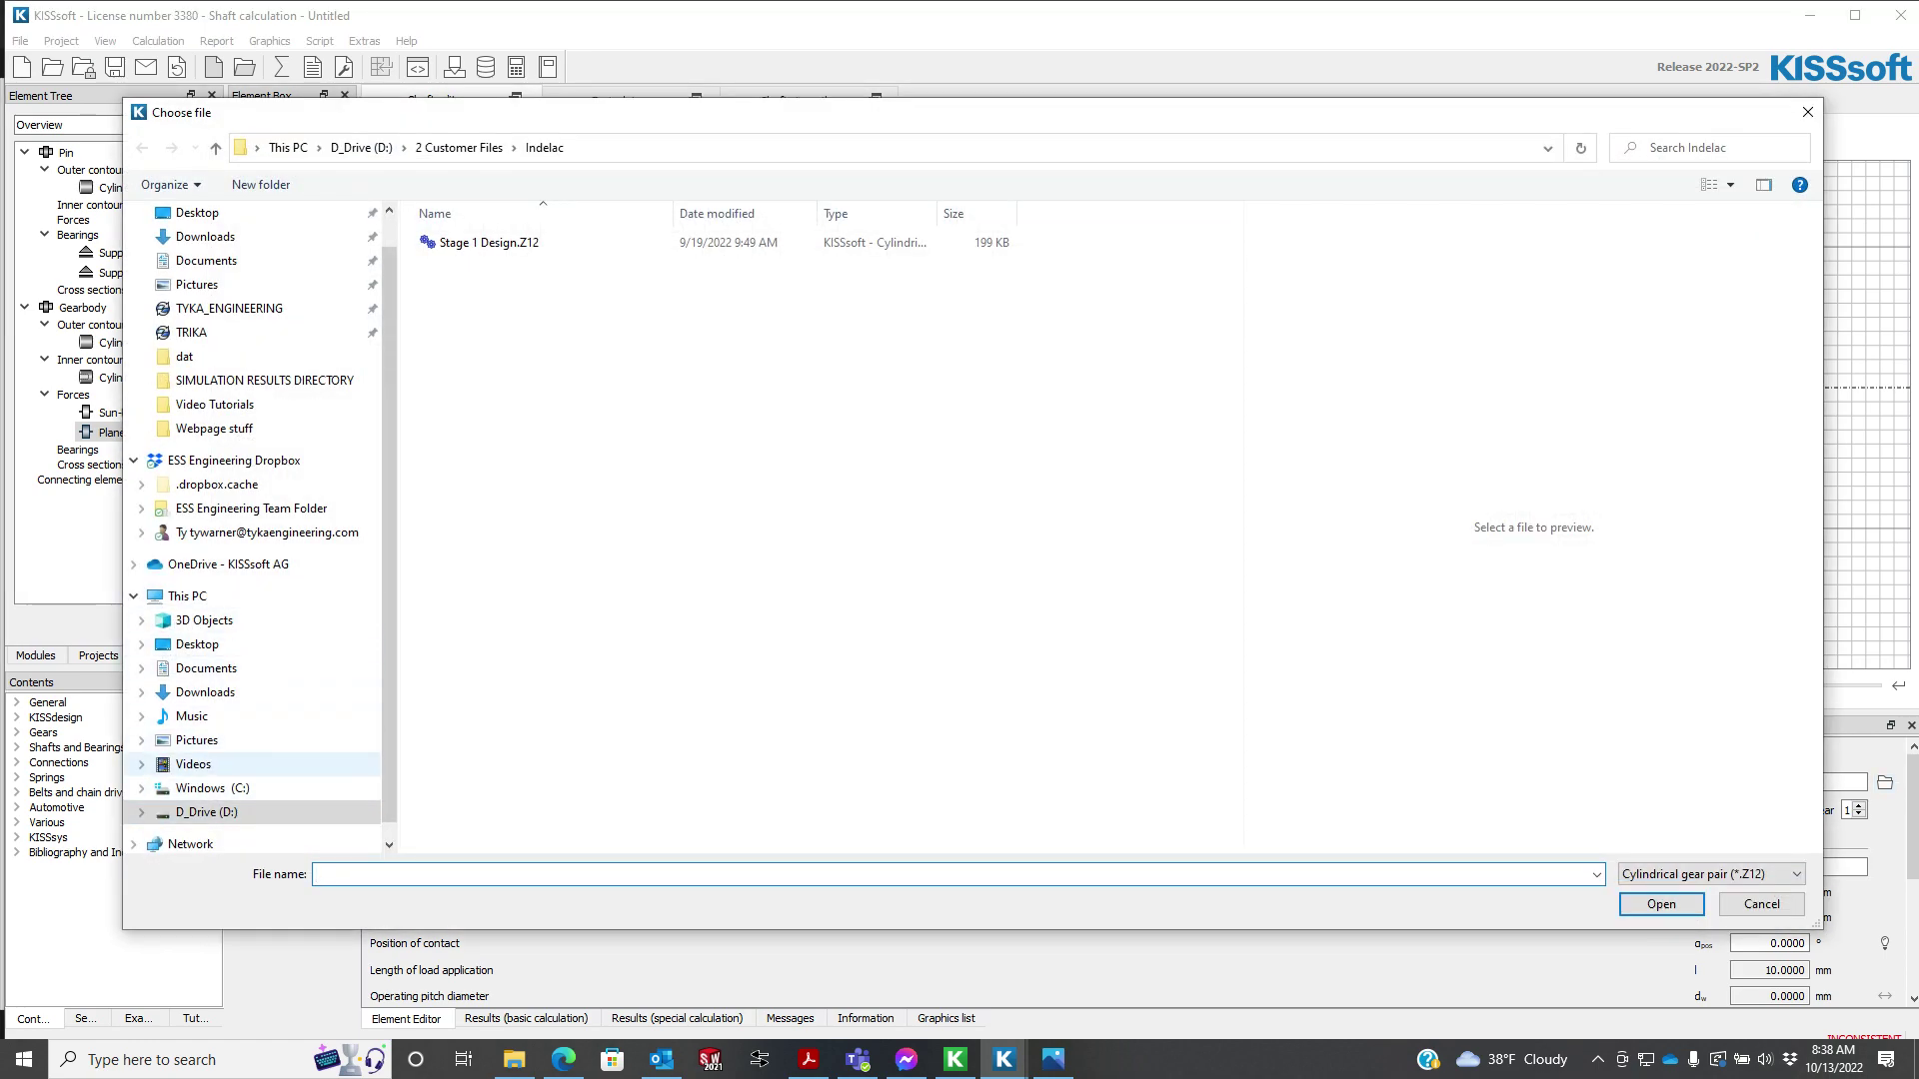
{"action": "left_click", "coordinate": [207, 812]}
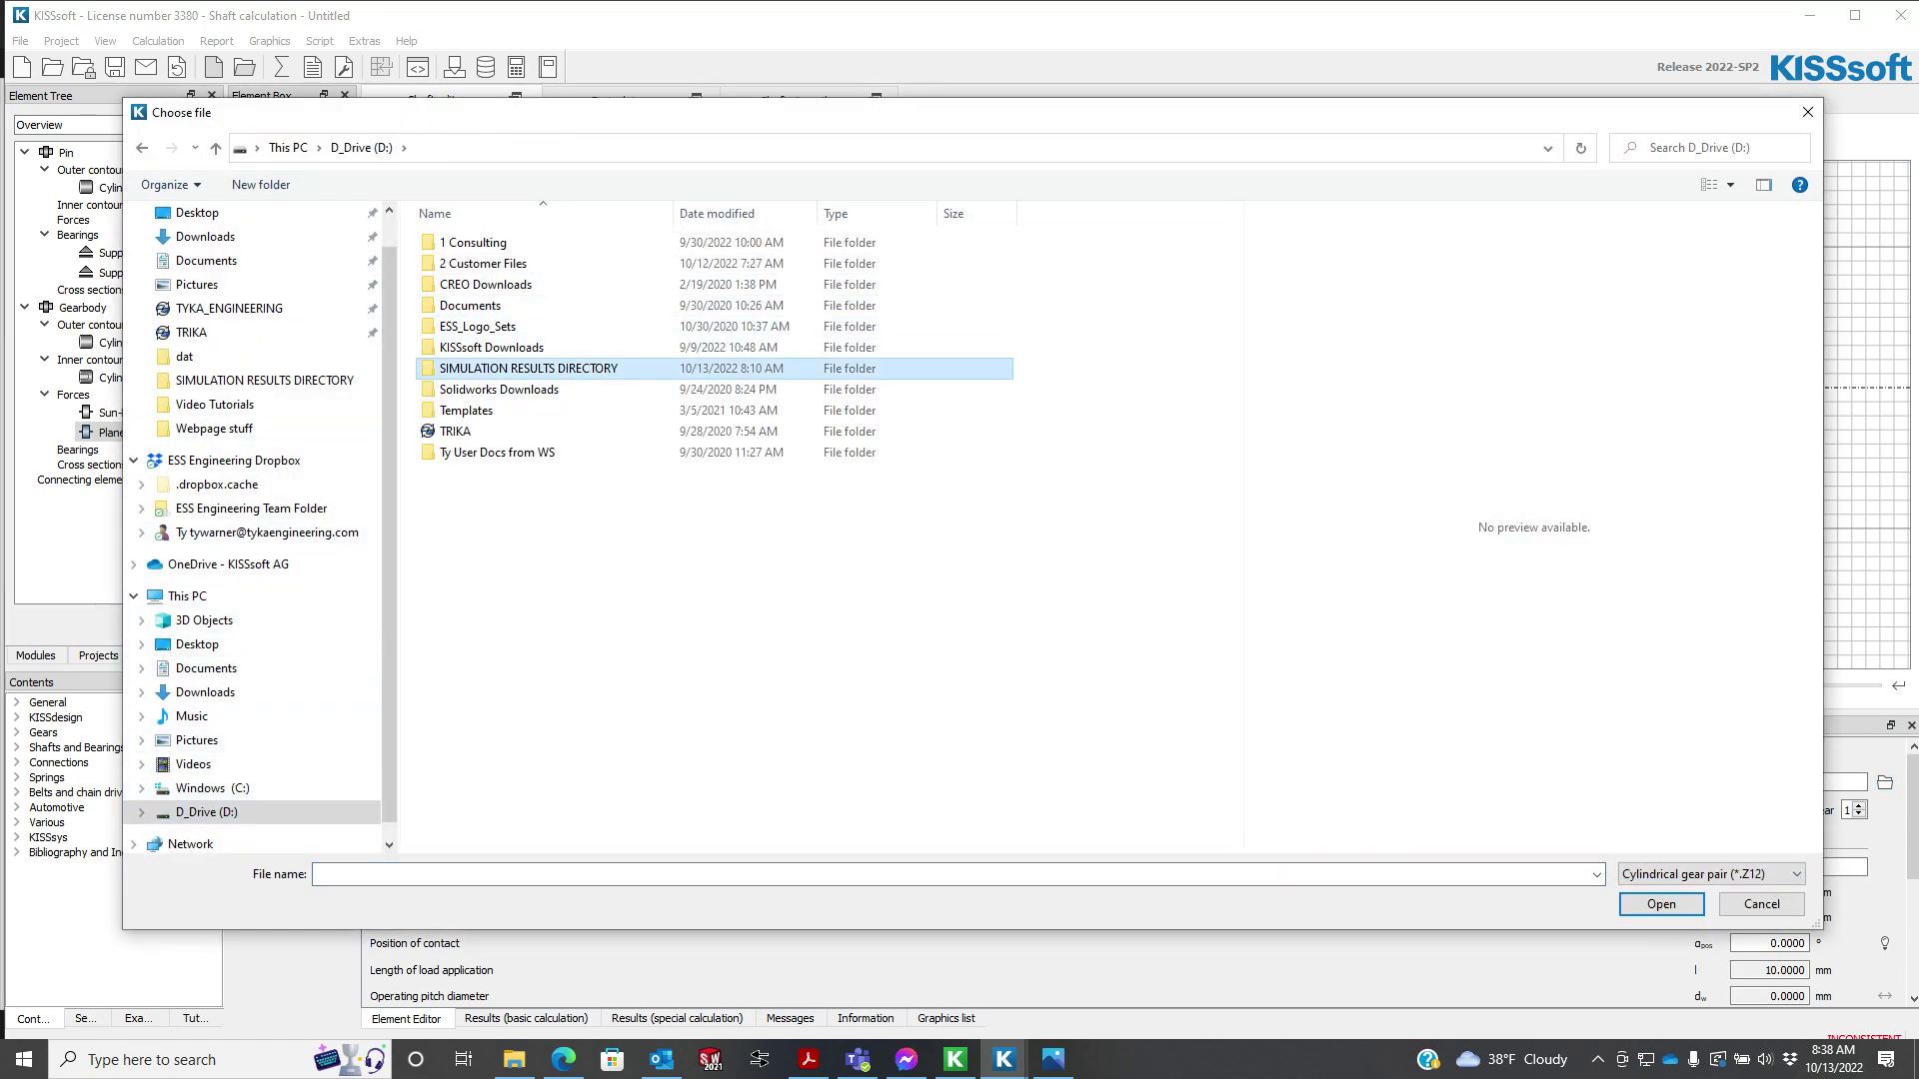
{"action": "double_click", "coordinate": [528, 367]}
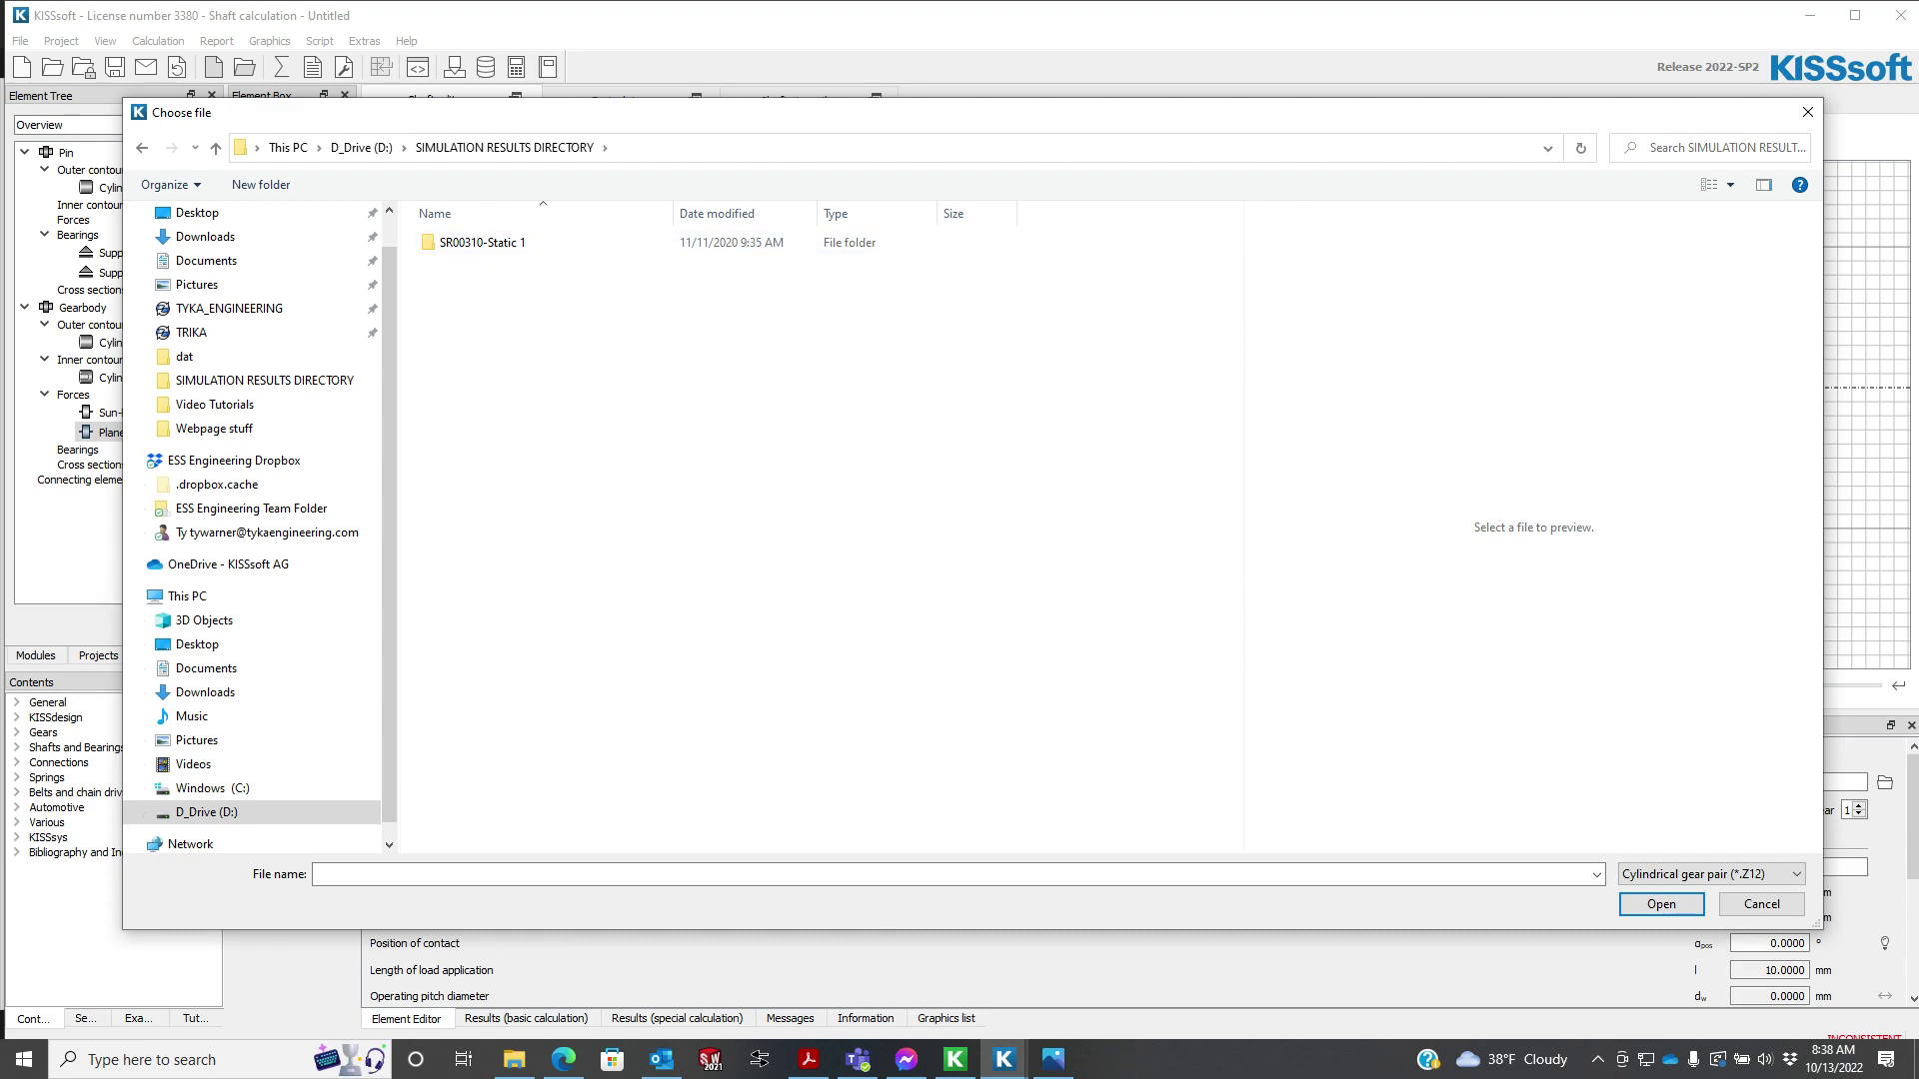
{"action": "left_click", "coordinate": [1710, 874]}
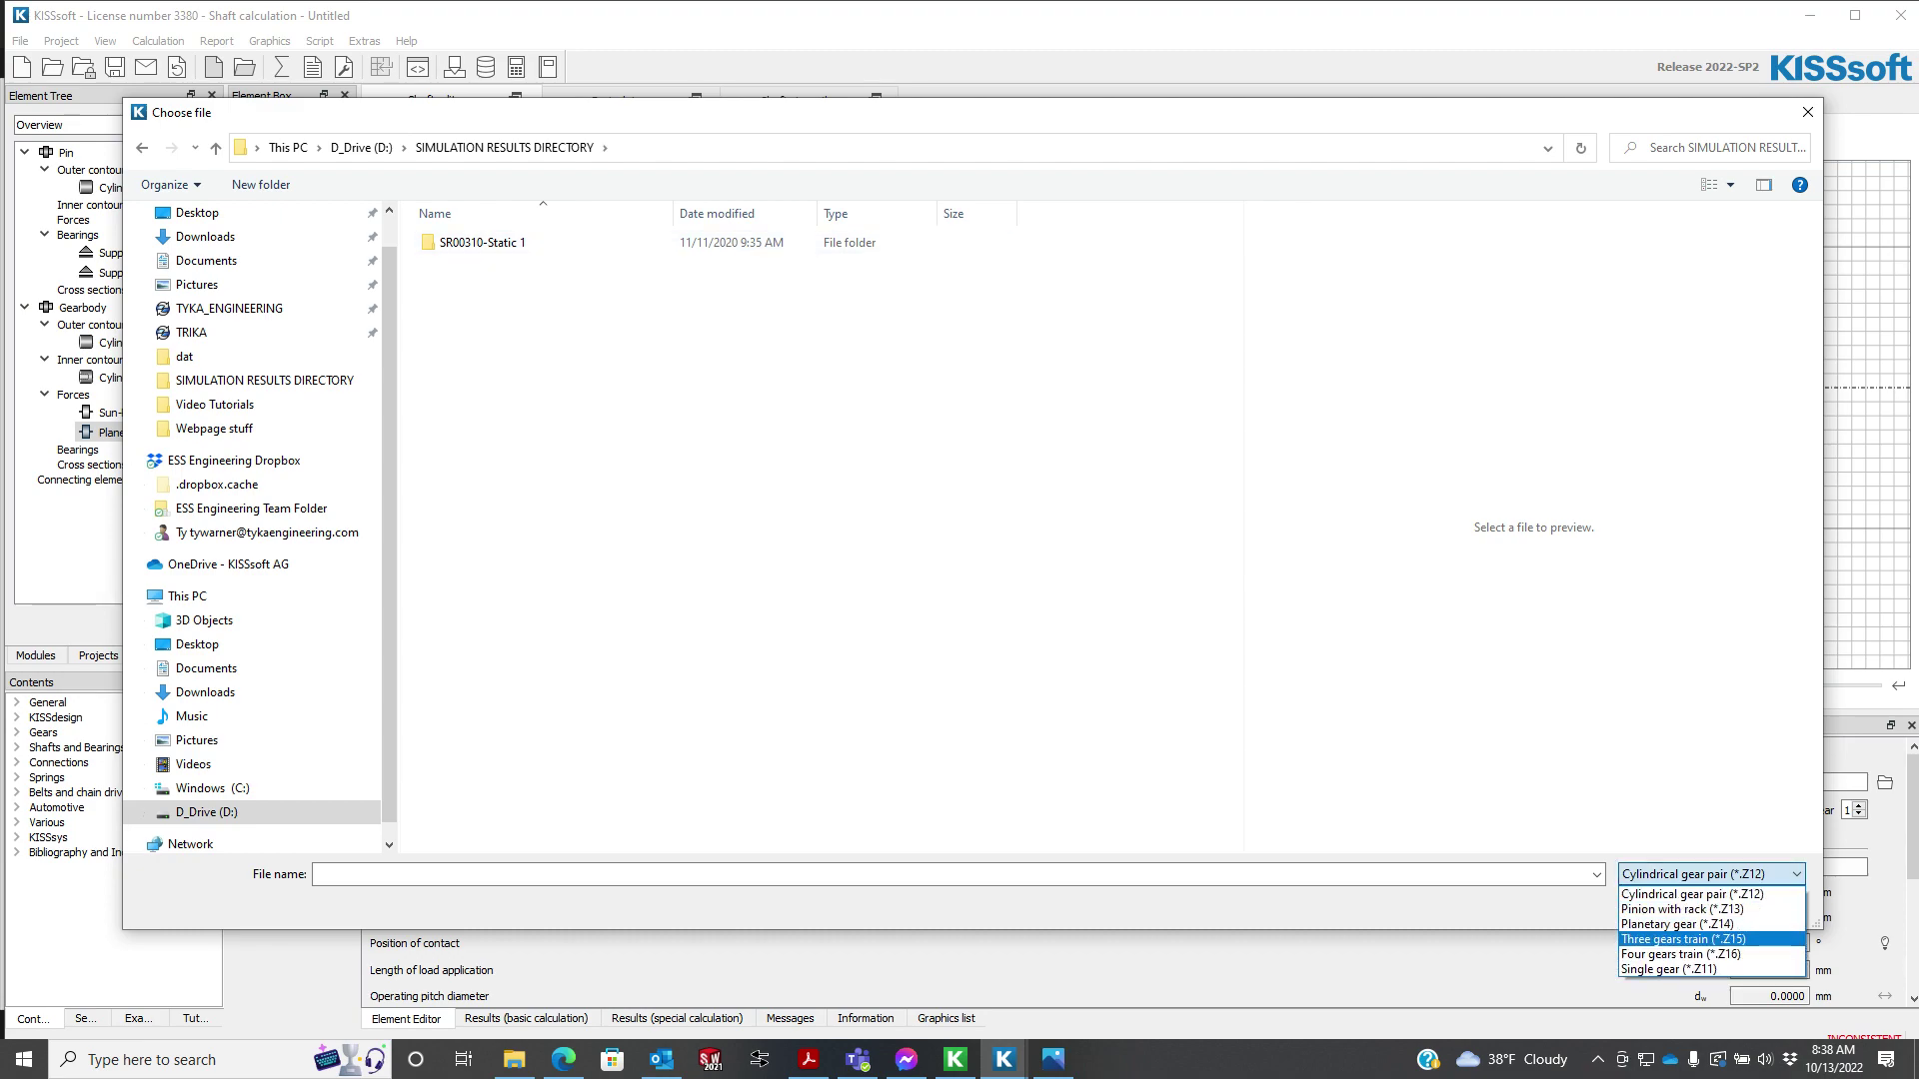
{"action": "left_click", "coordinate": [1679, 924]}
{"action": "left_click", "coordinate": [524, 263]}
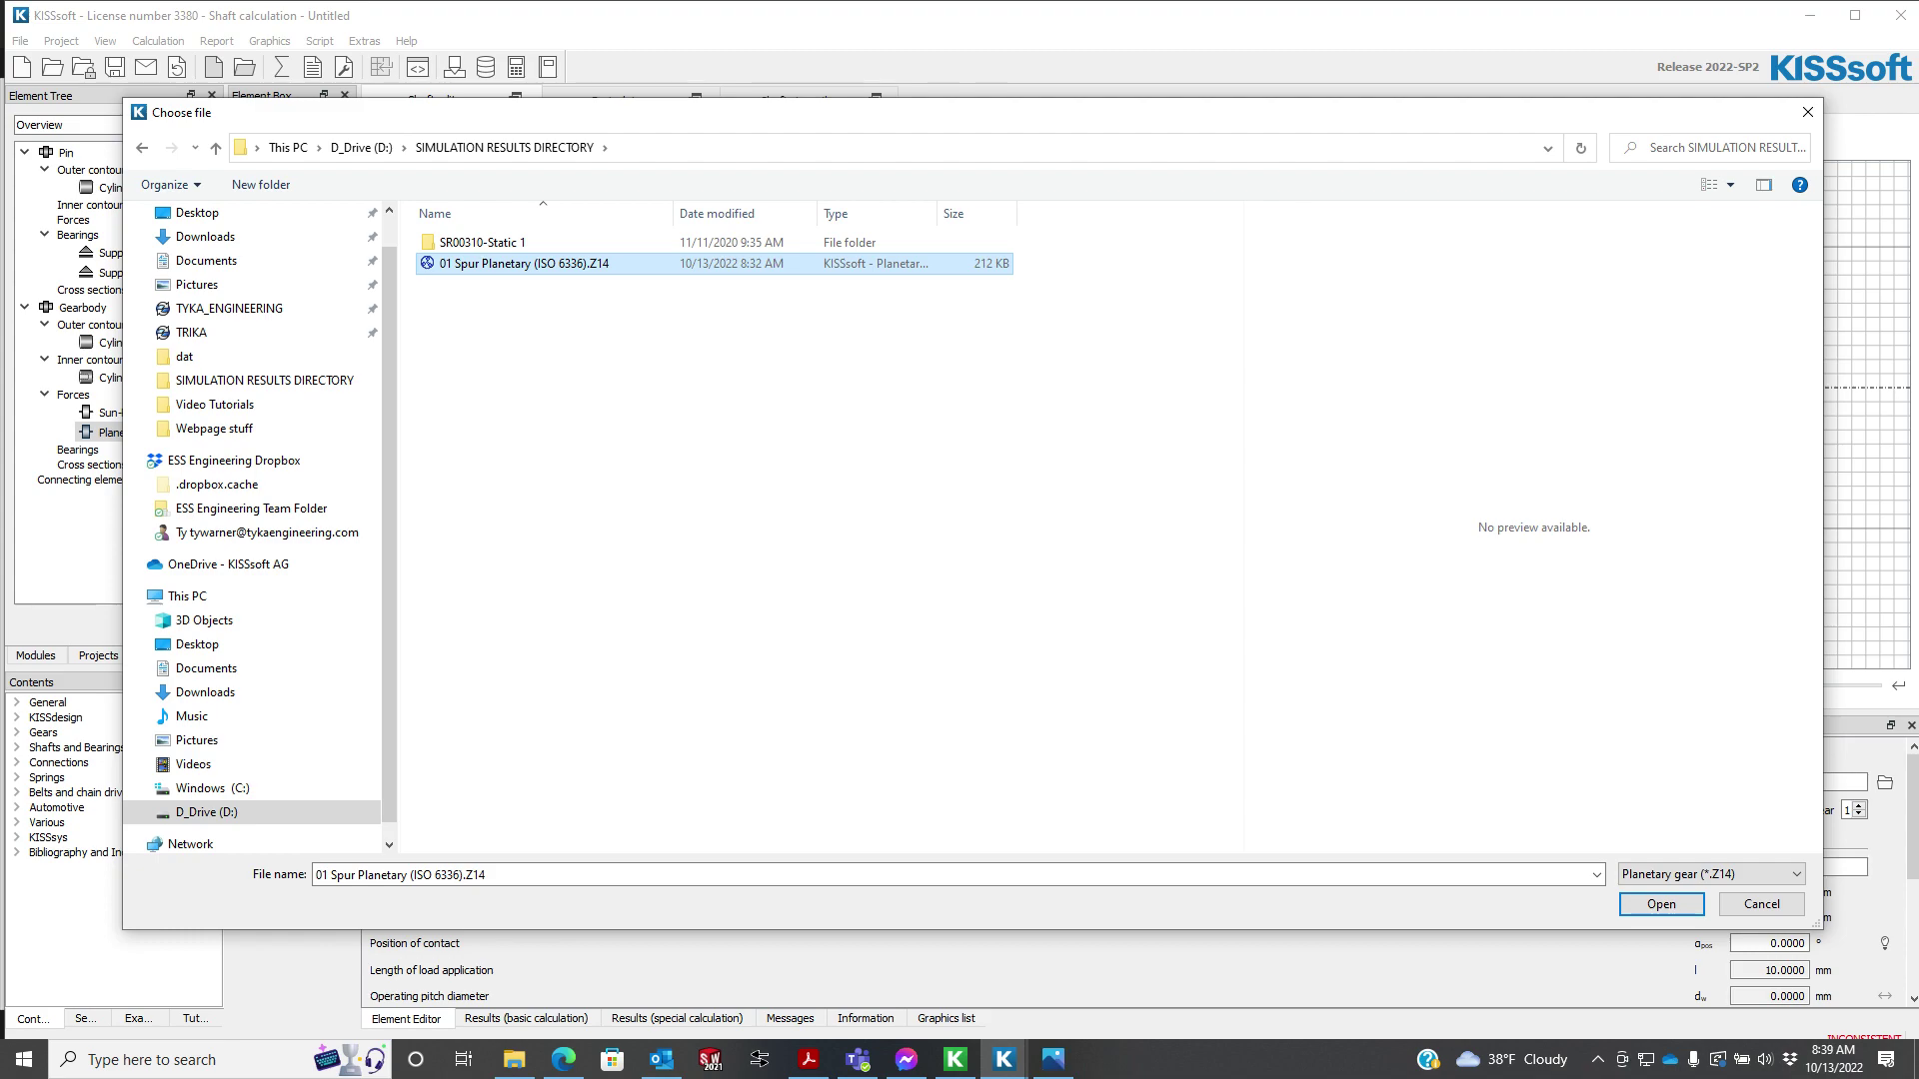
{"action": "left_click", "coordinate": [1661, 903]}
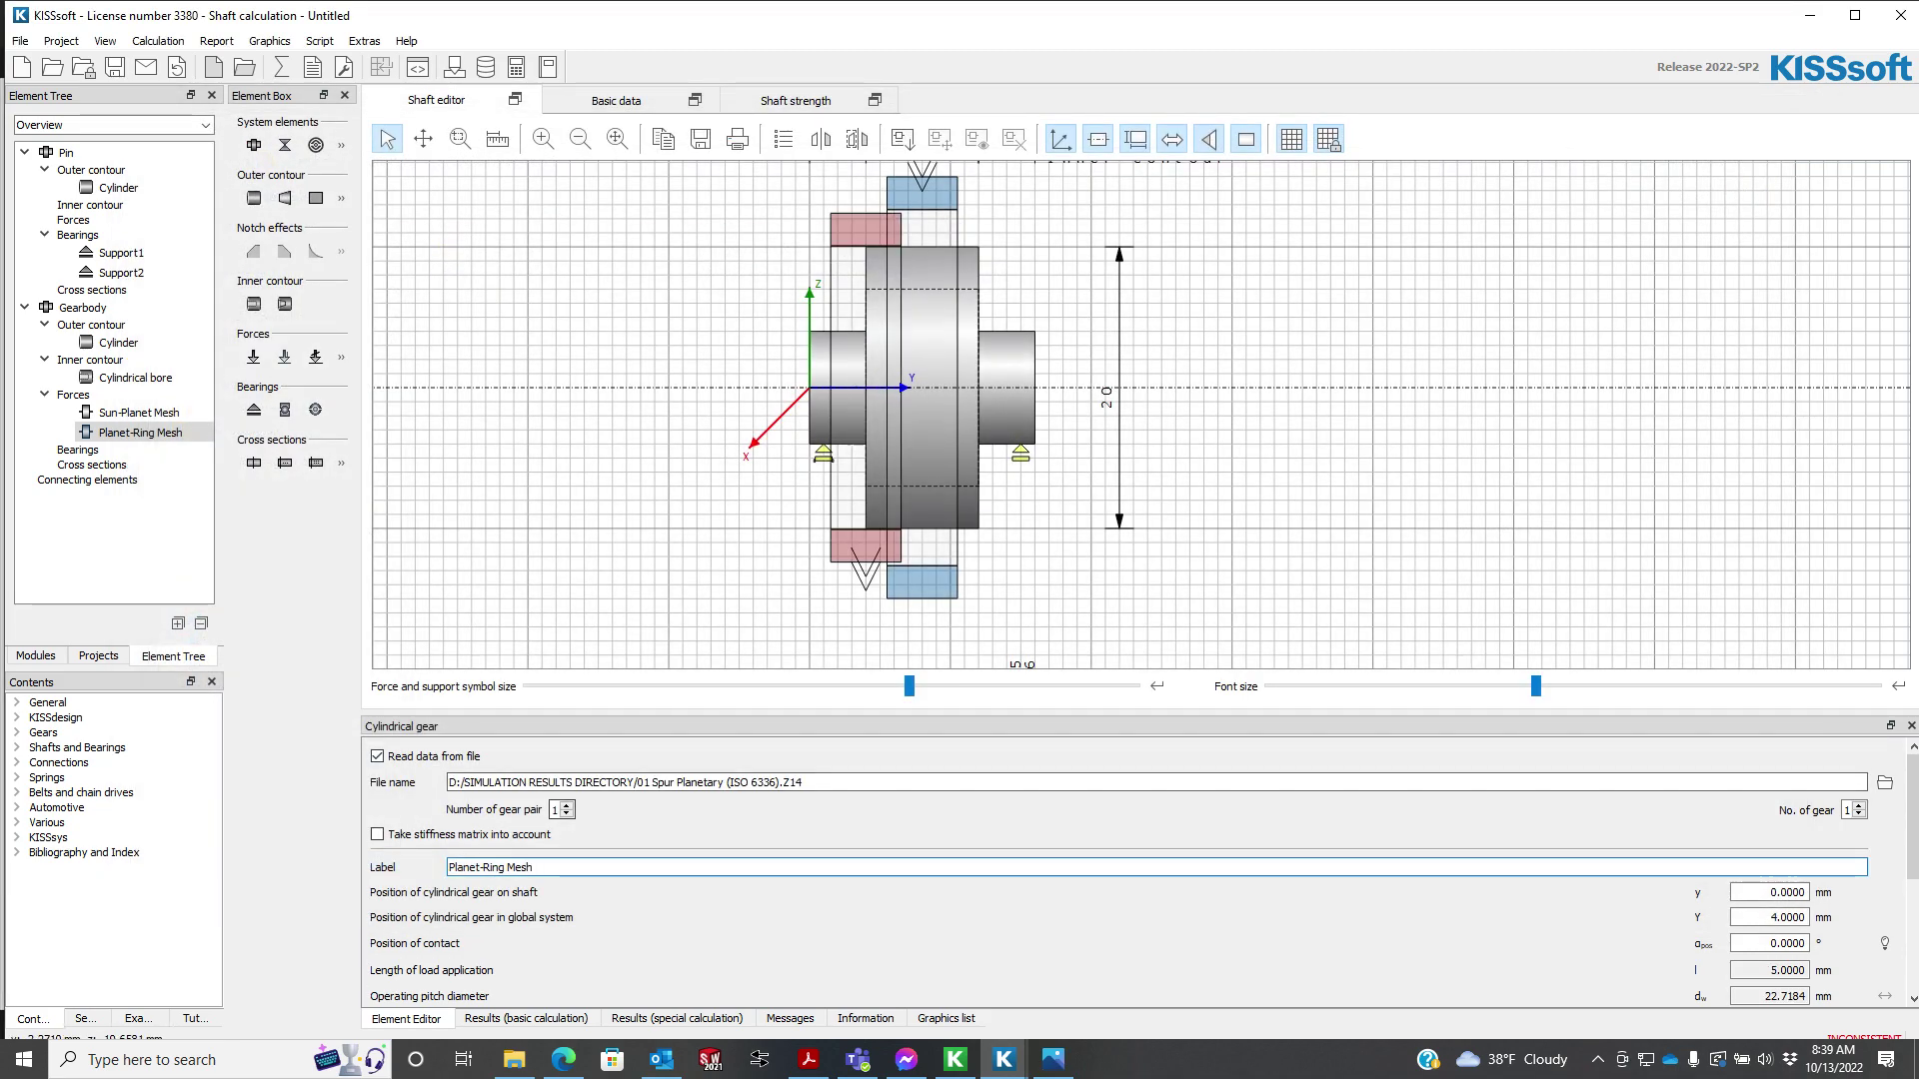
- Set the Planet-Ring Mesh's gear pair number to 2 and move it to y = 4 mm on the Gearbody
{"action": "left_click", "coordinate": [566, 806]}
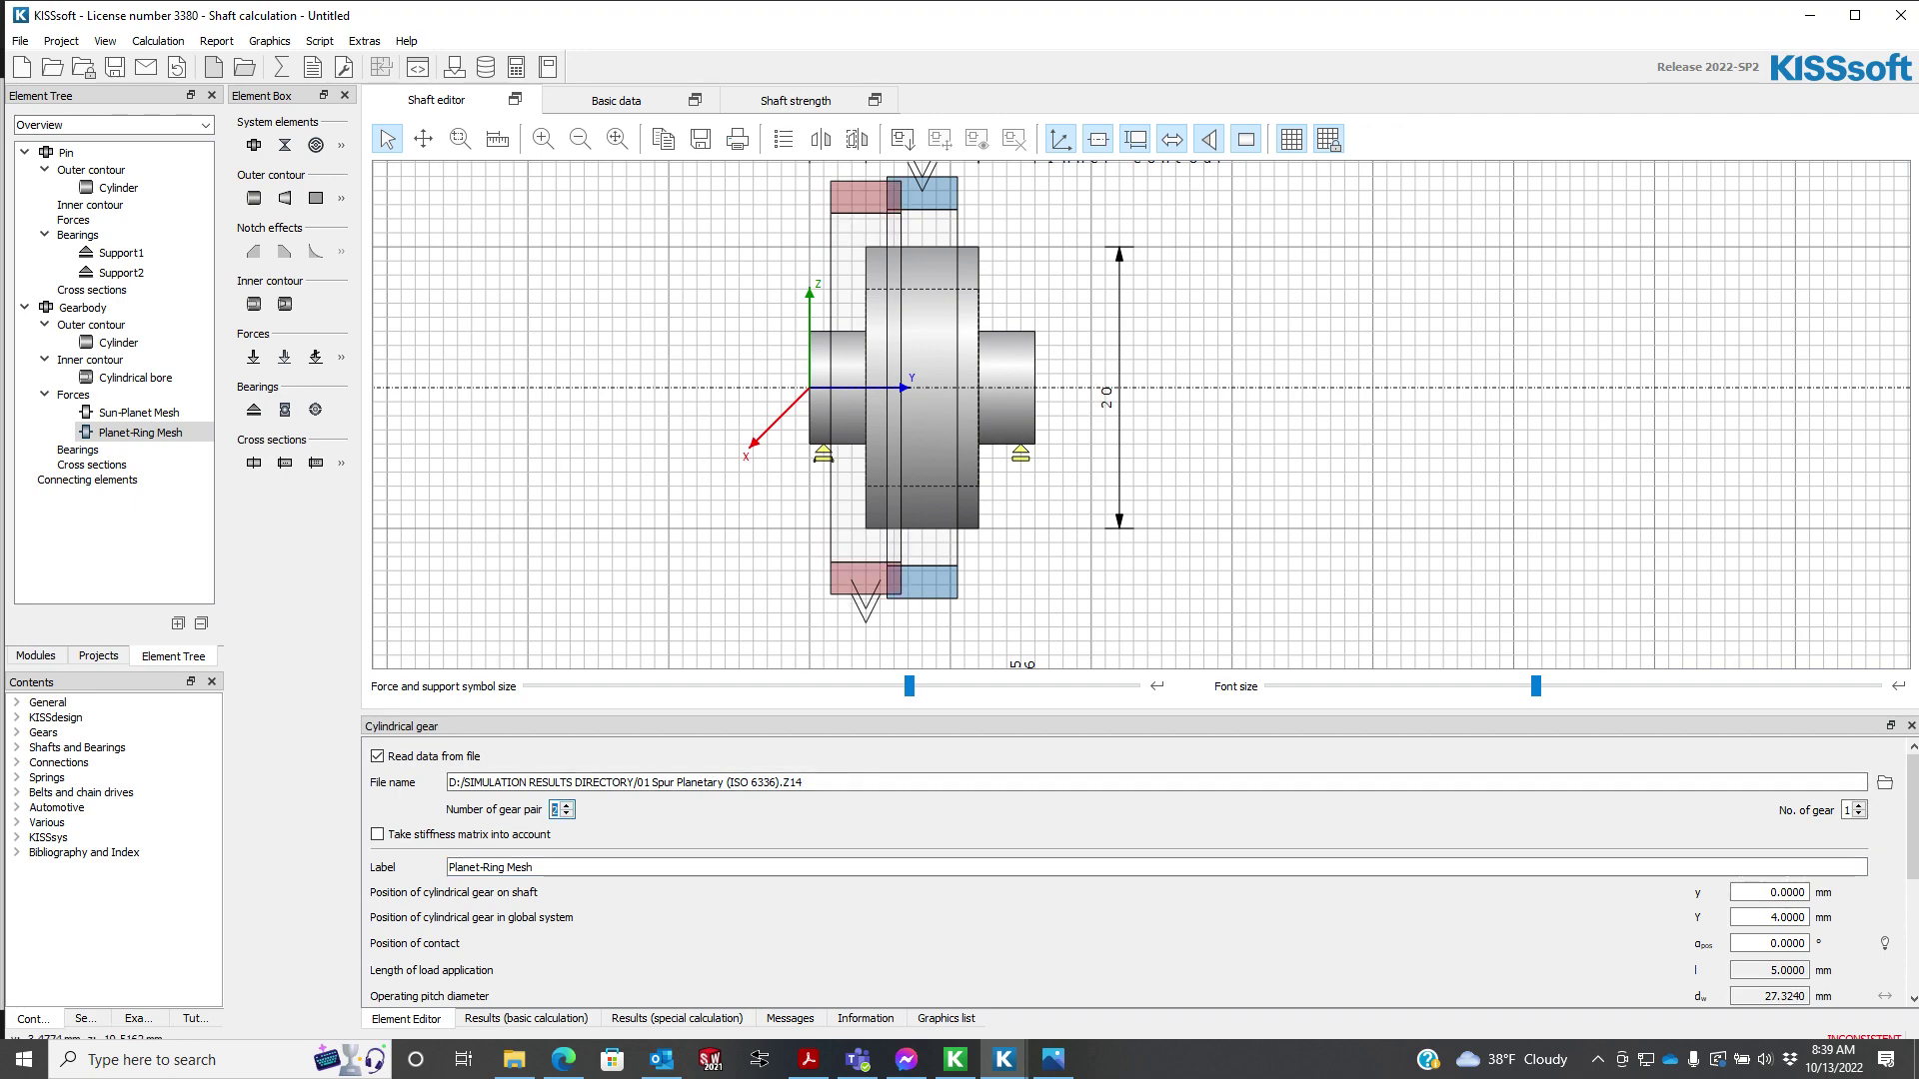
{"action": "left_click_drag", "start_coordinate": [846, 571], "coordinate": [903, 572]}
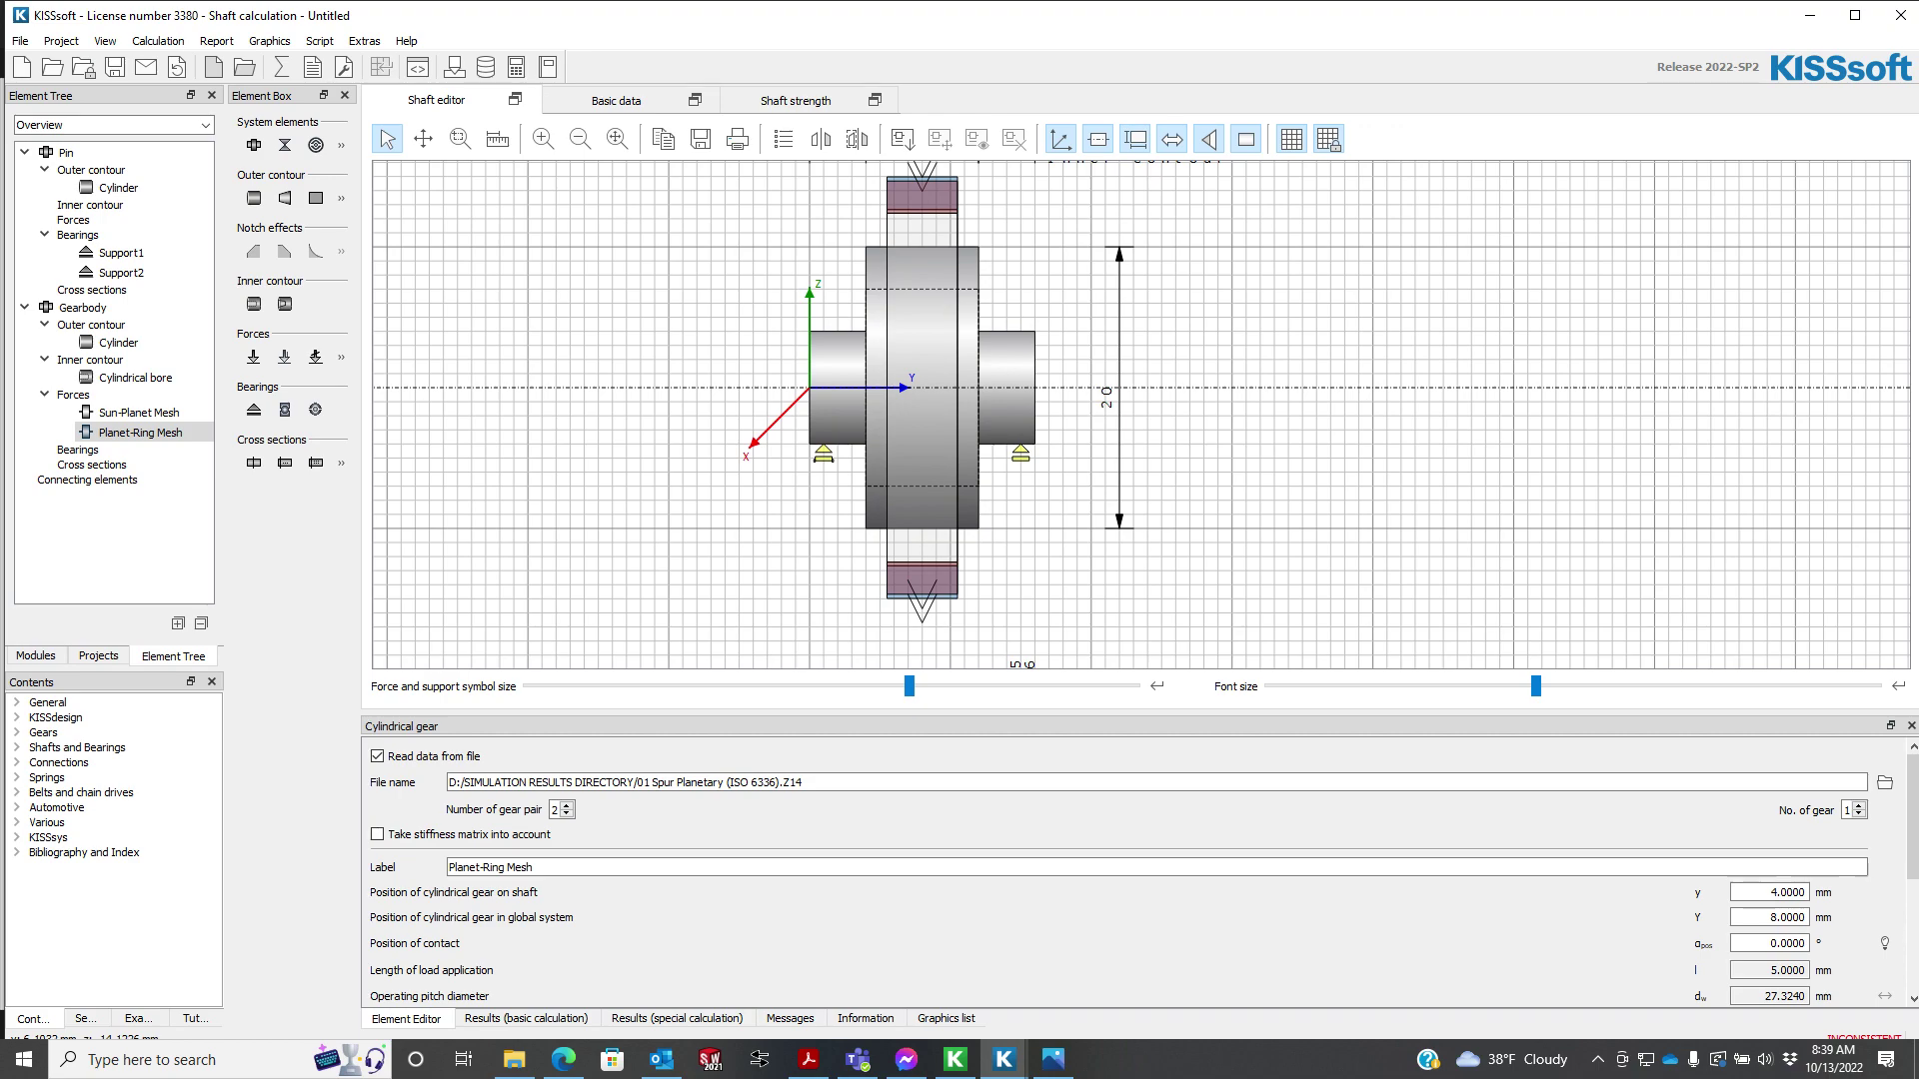
{"action": "left_click", "coordinate": [1039, 568]}
{"action": "scroll", "coordinate": [1043, 572], "scroll_direction": "down", "scroll_amount": 3}
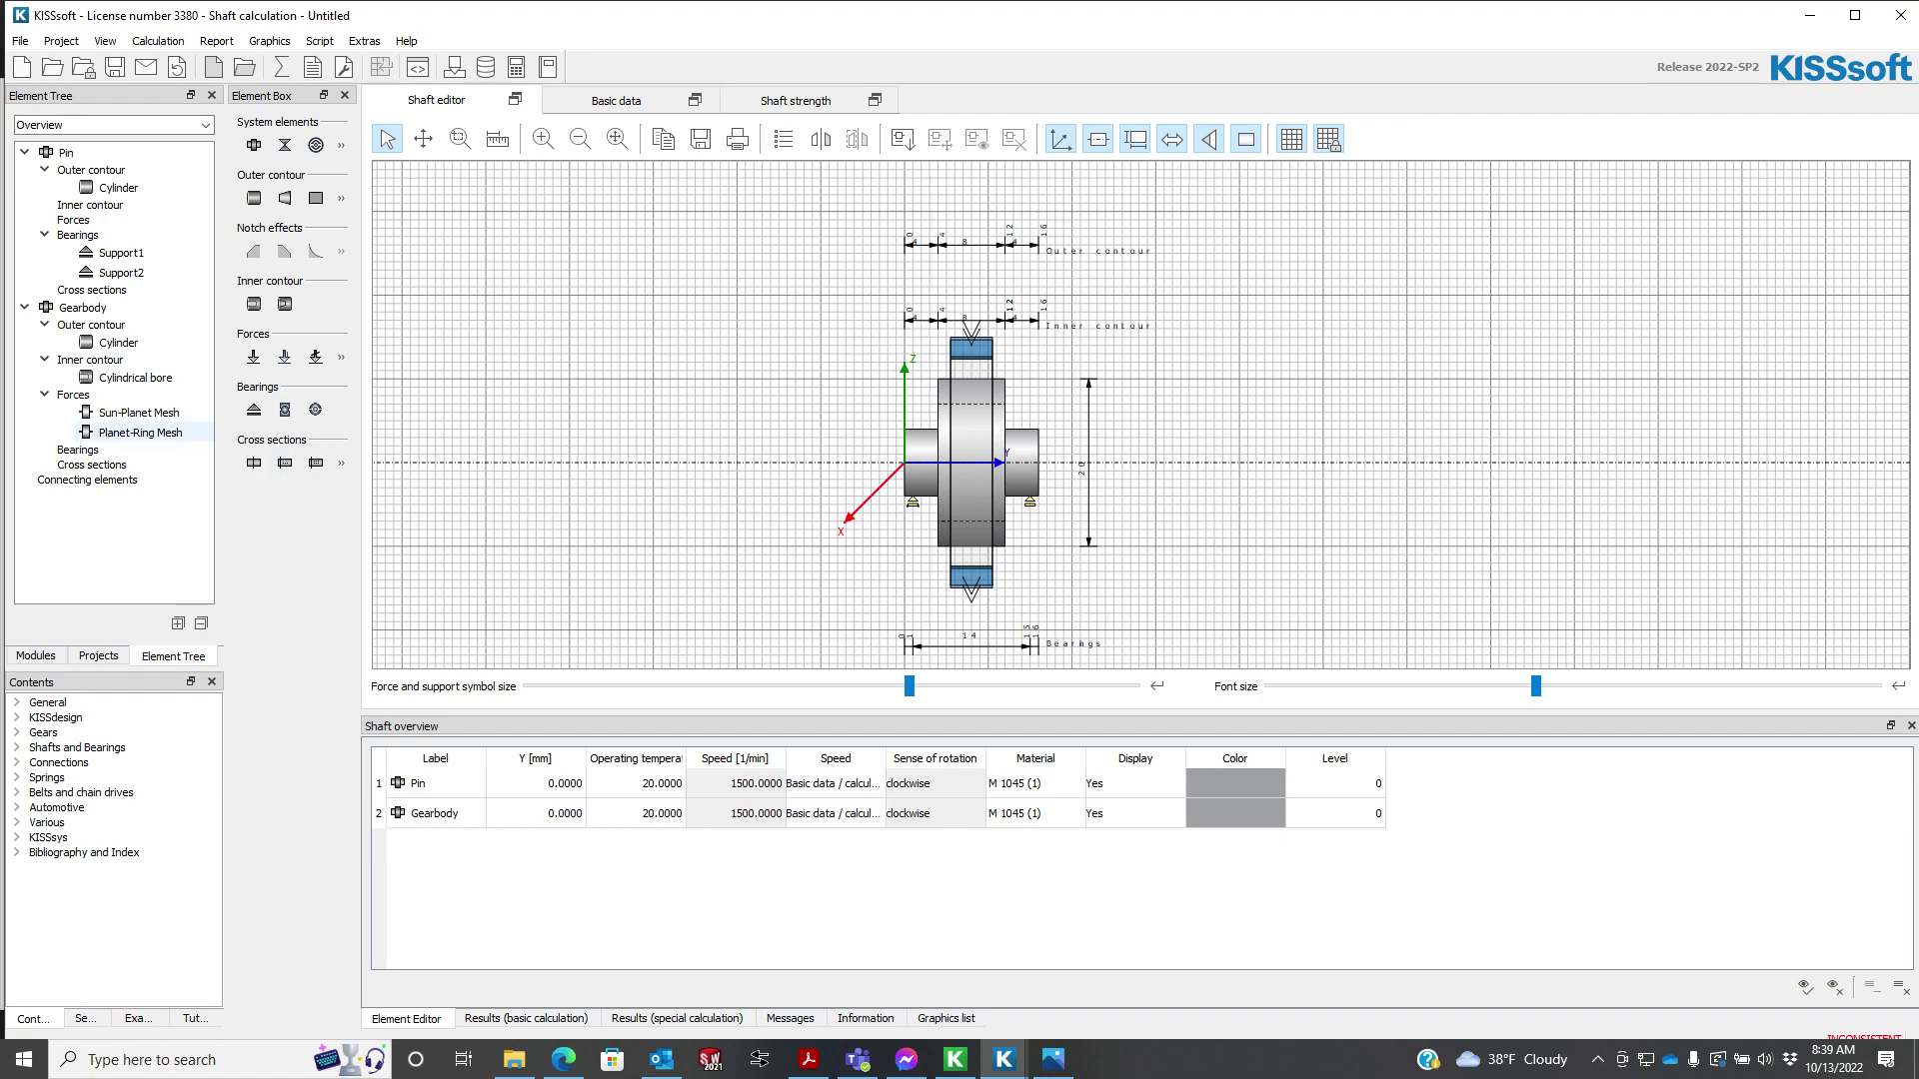
- View the explanatory diagram for the Planet-Ring Mesh's position of contact angle
{"action": "left_click", "coordinate": [140, 432]}
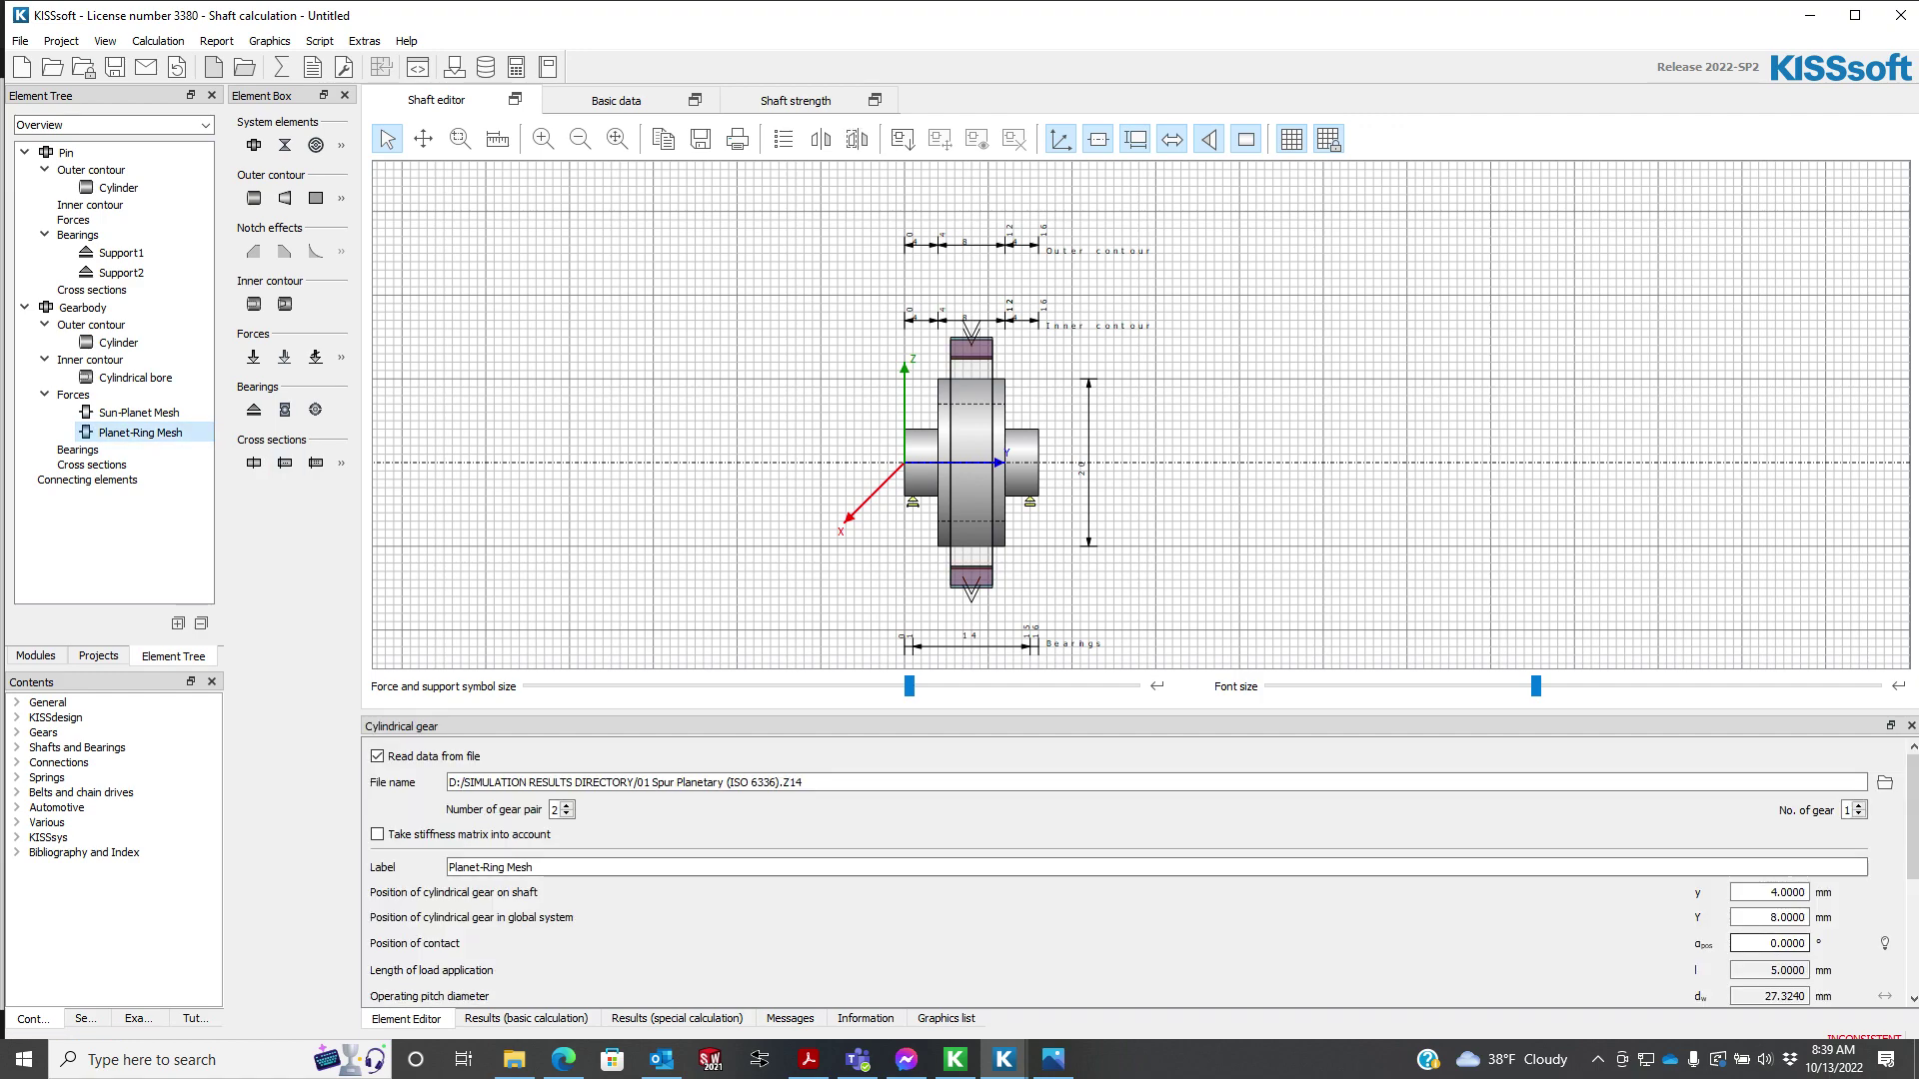
{"action": "left_click_drag", "start_coordinate": [1805, 943], "coordinate": [1755, 944]}
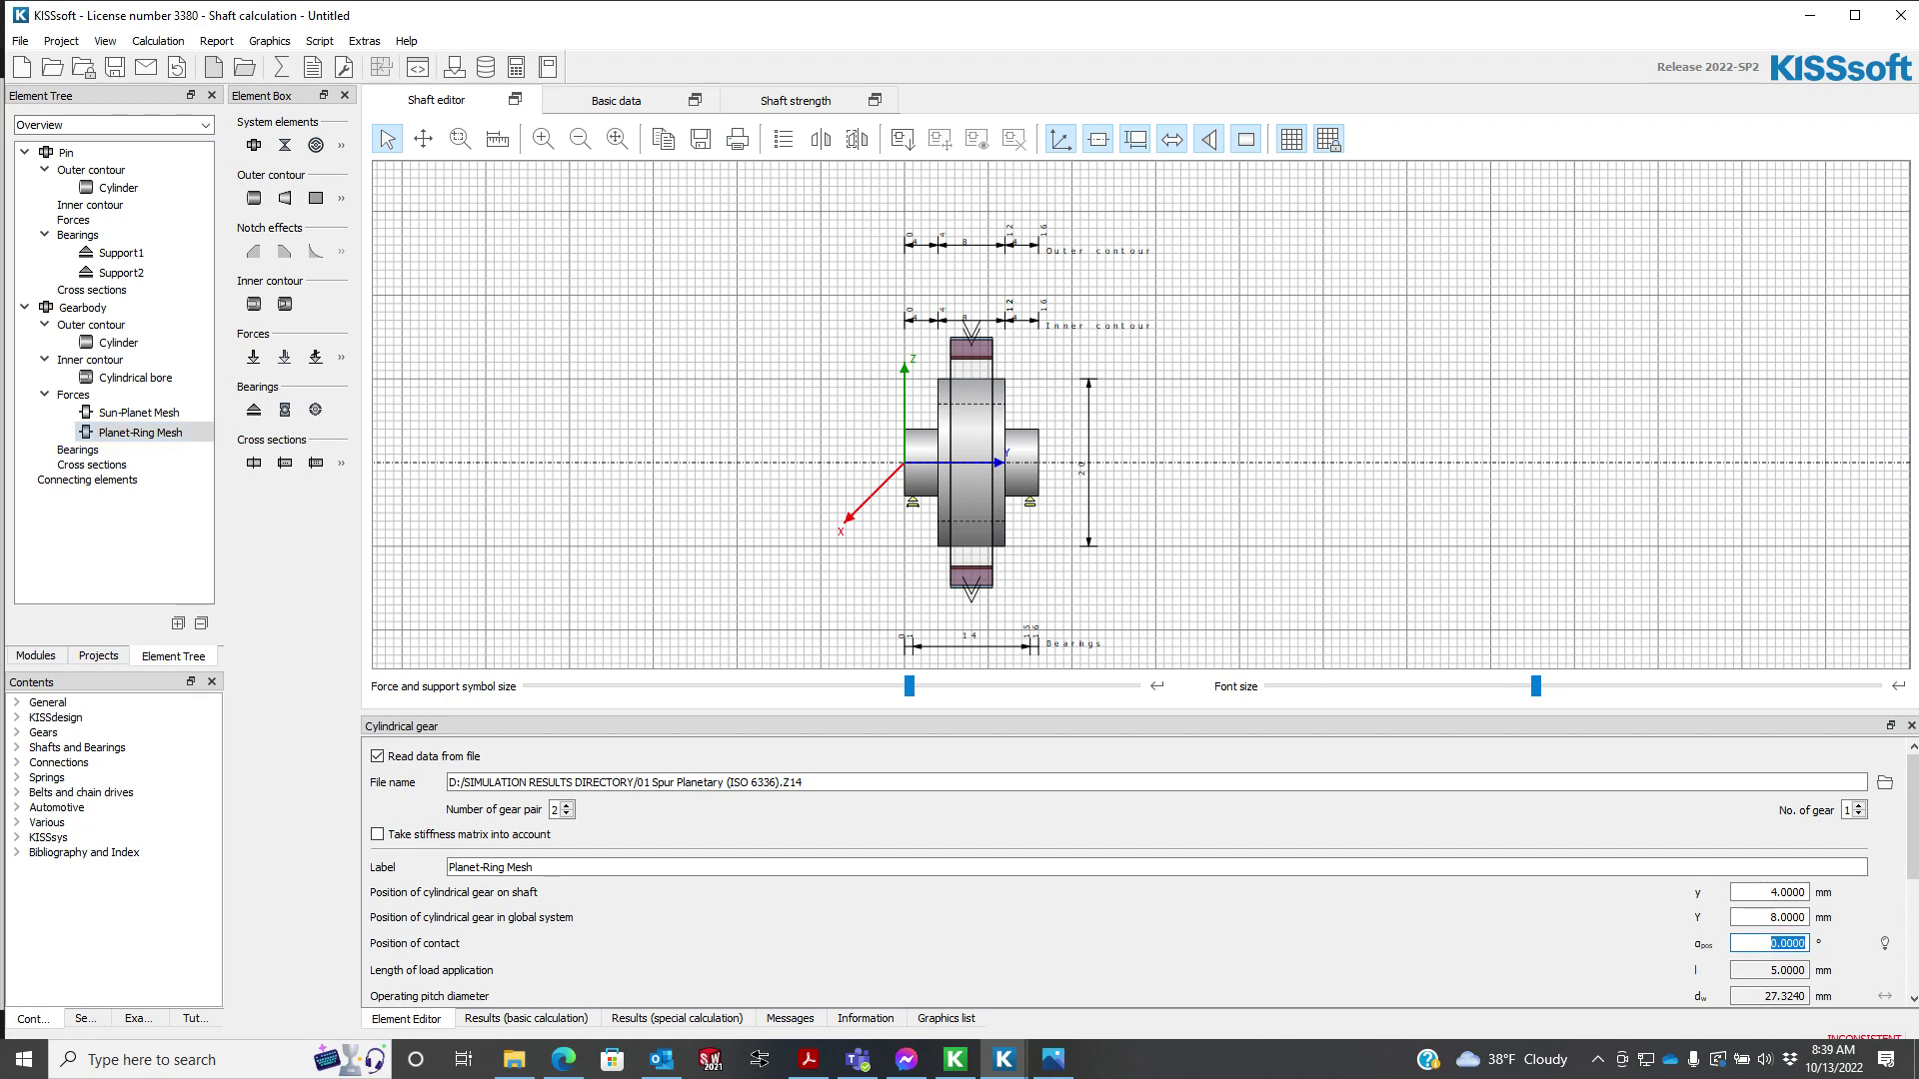
{"action": "left_click", "coordinate": [1885, 944]}
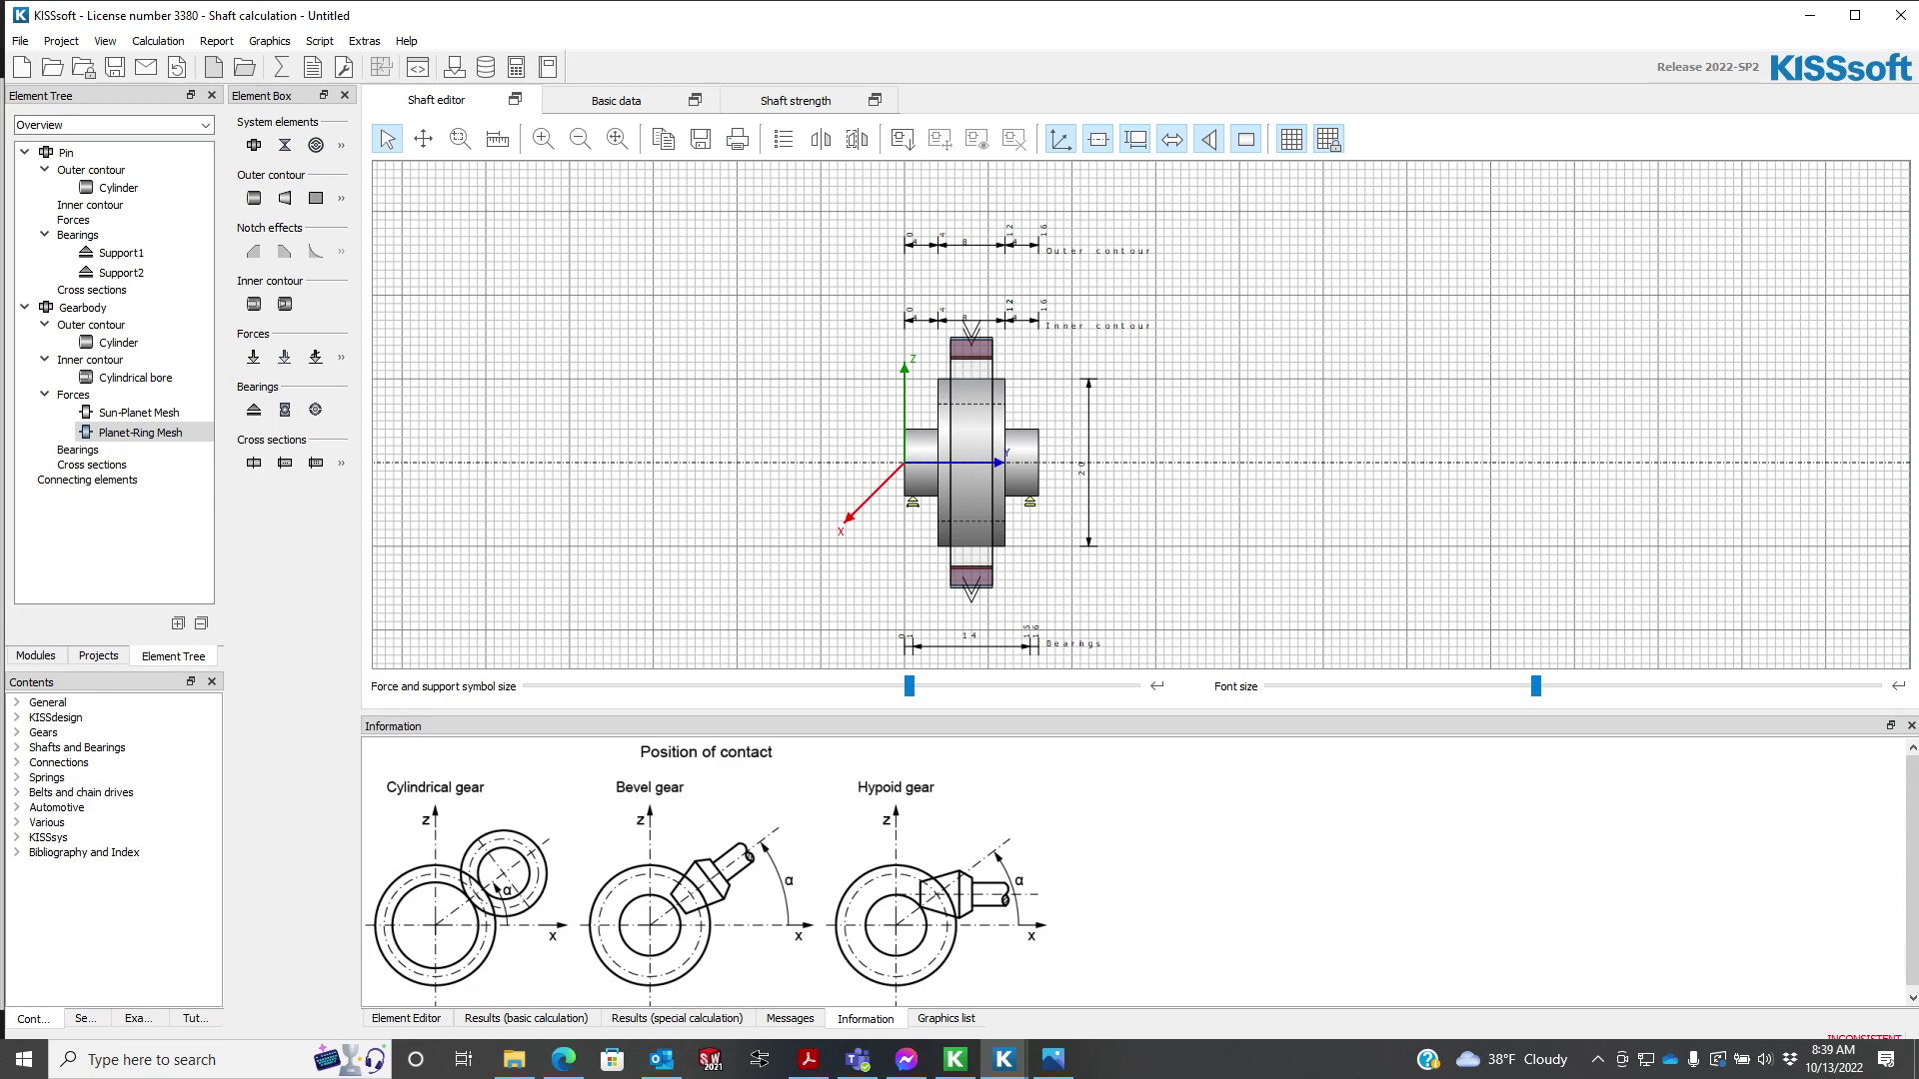
{"action": "left_click", "coordinate": [1319, 372]}
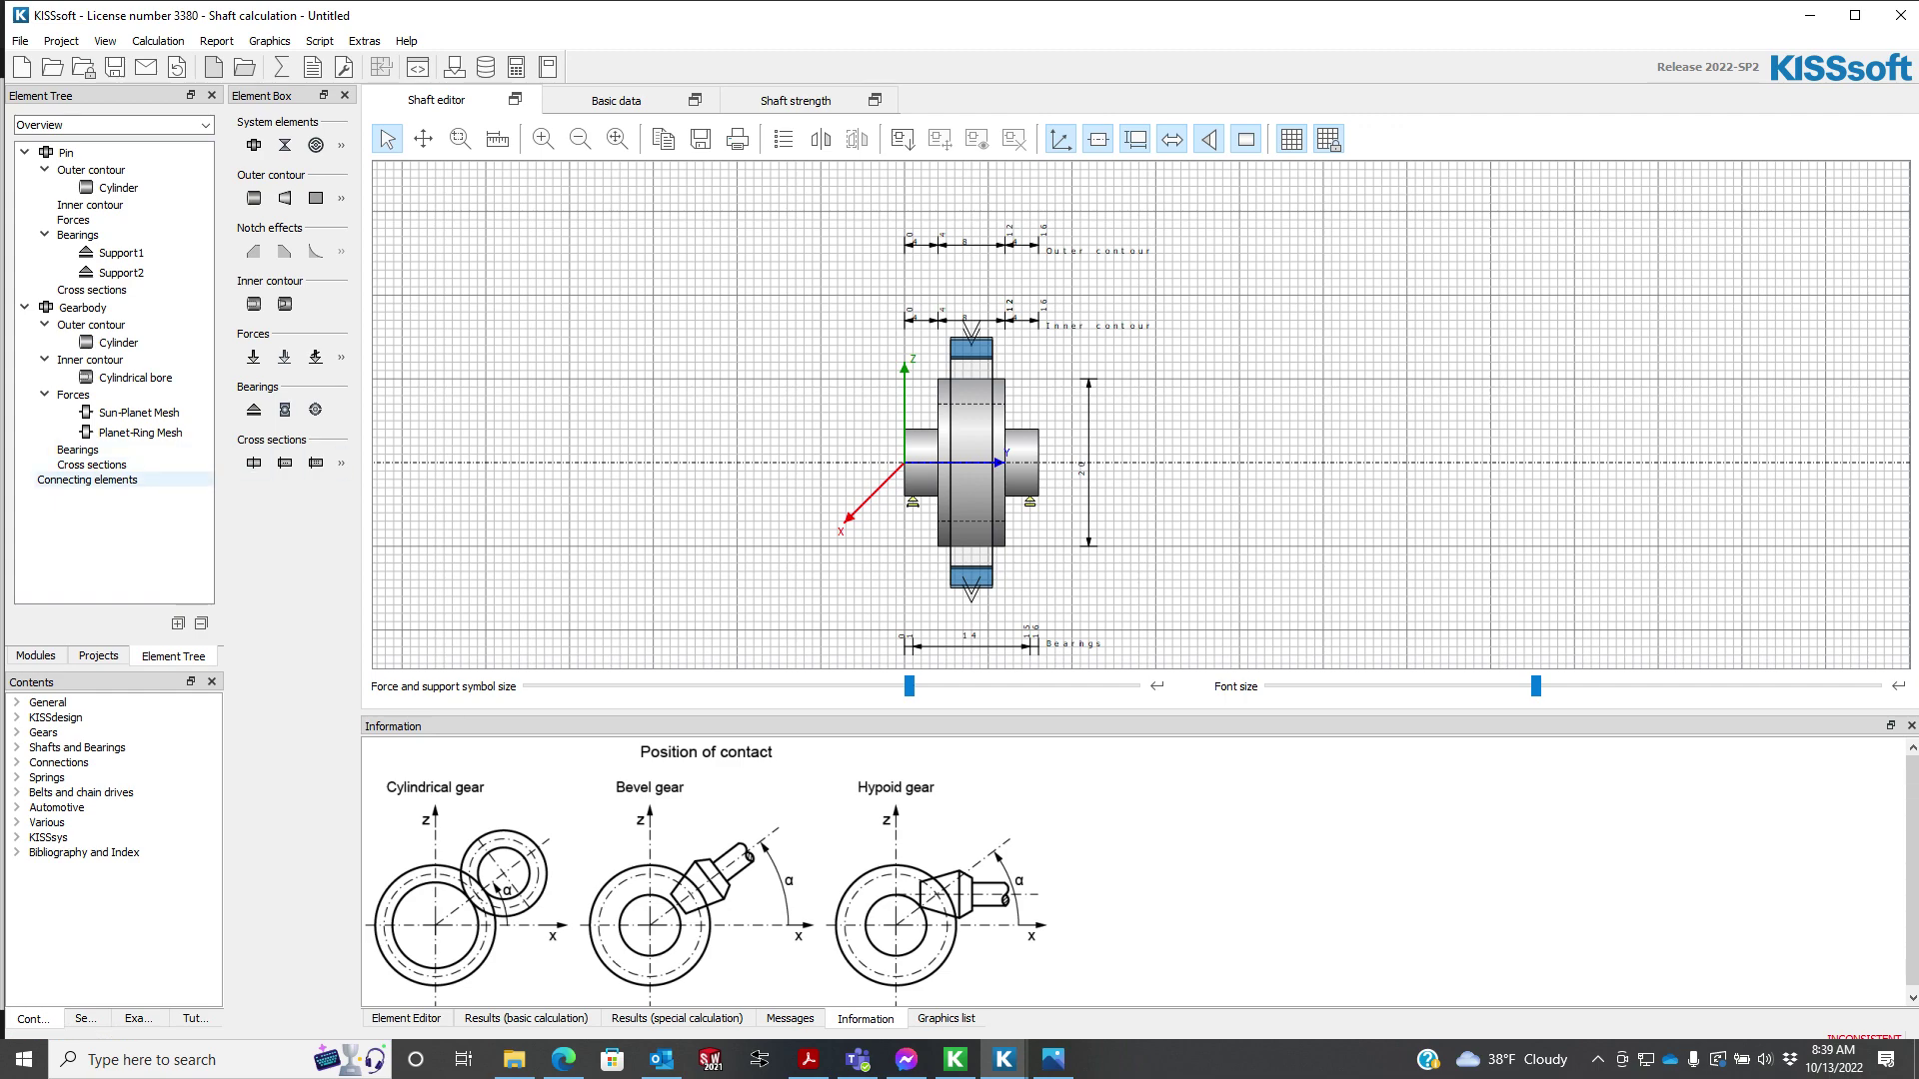
- Add a connecting rolling bearing with the Pin as inside shaft and the Gearbody as outside shaft, centred at Y = 8 mm
{"action": "left_click", "coordinate": [88, 480]}
{"action": "right_click", "coordinate": [107, 480]}
{"action": "mouse_move", "coordinate": [160, 493]}
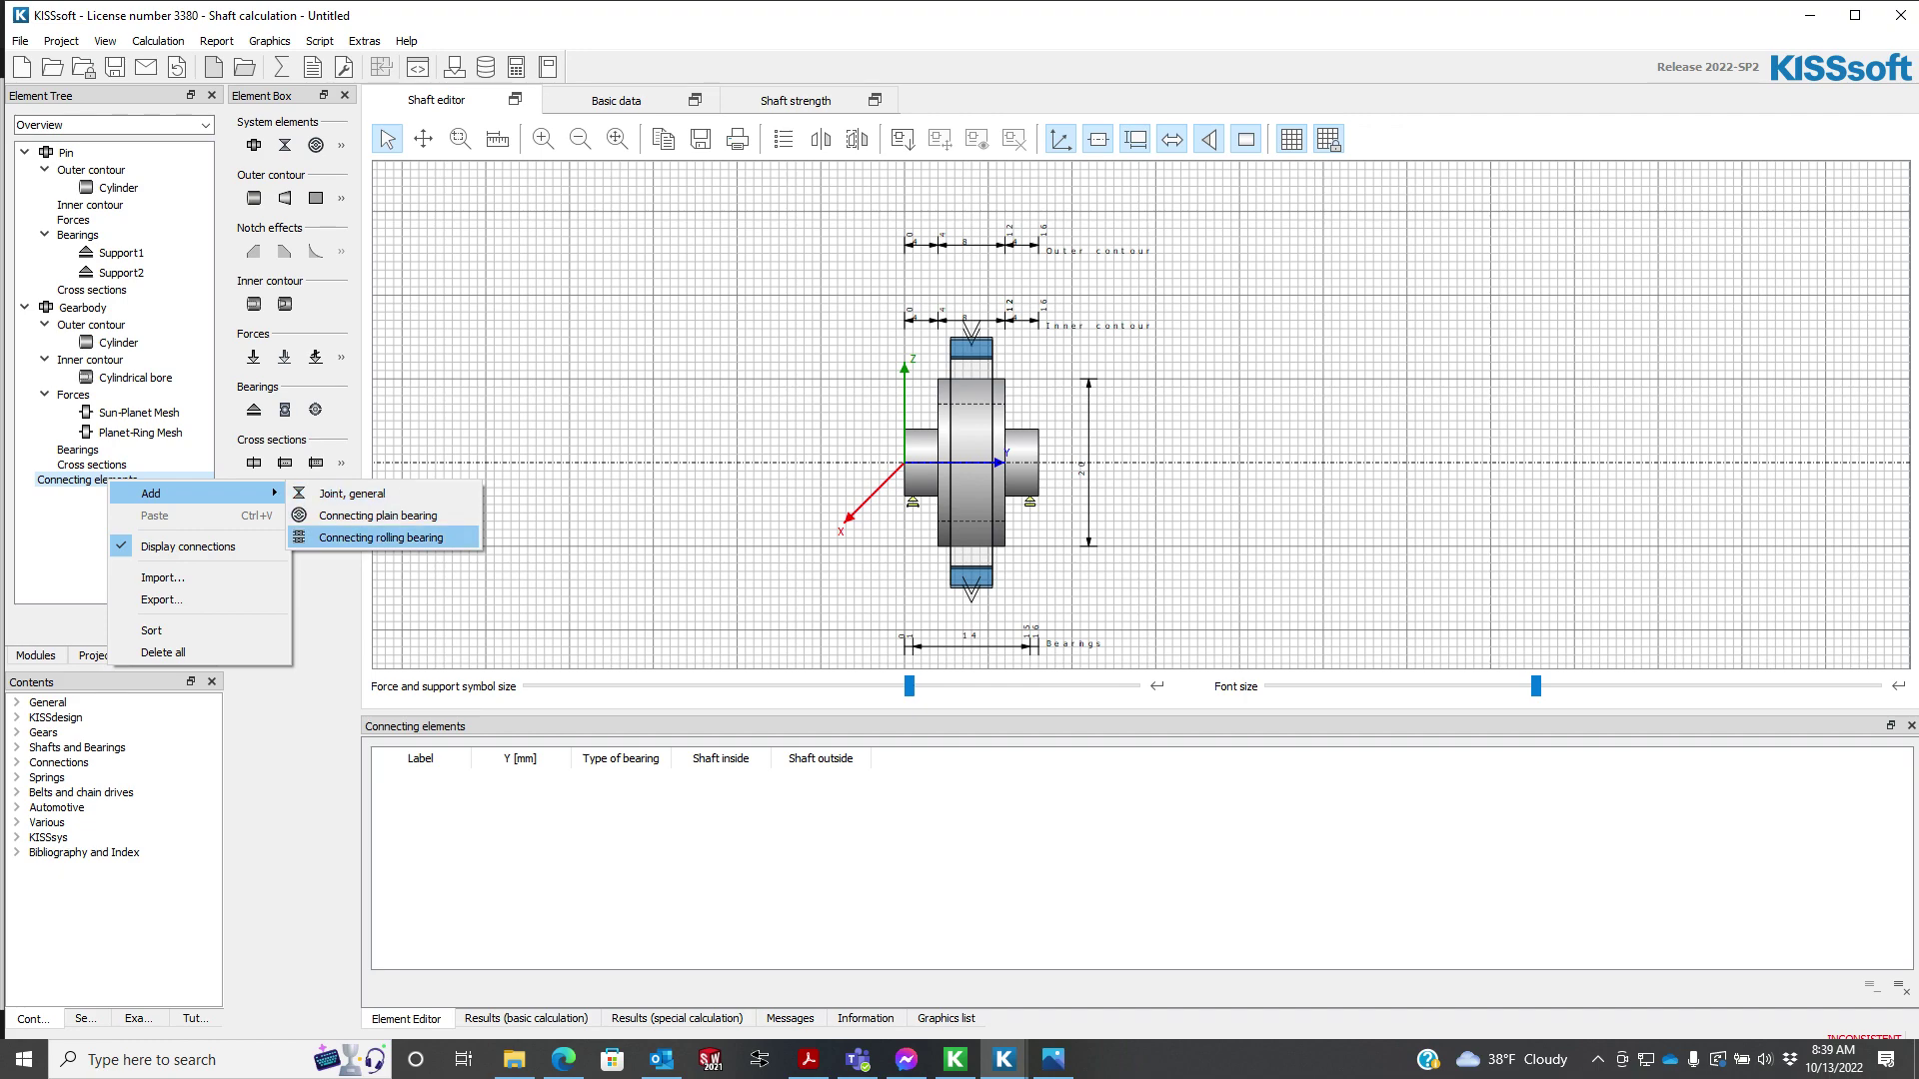
{"action": "left_click", "coordinate": [381, 537]}
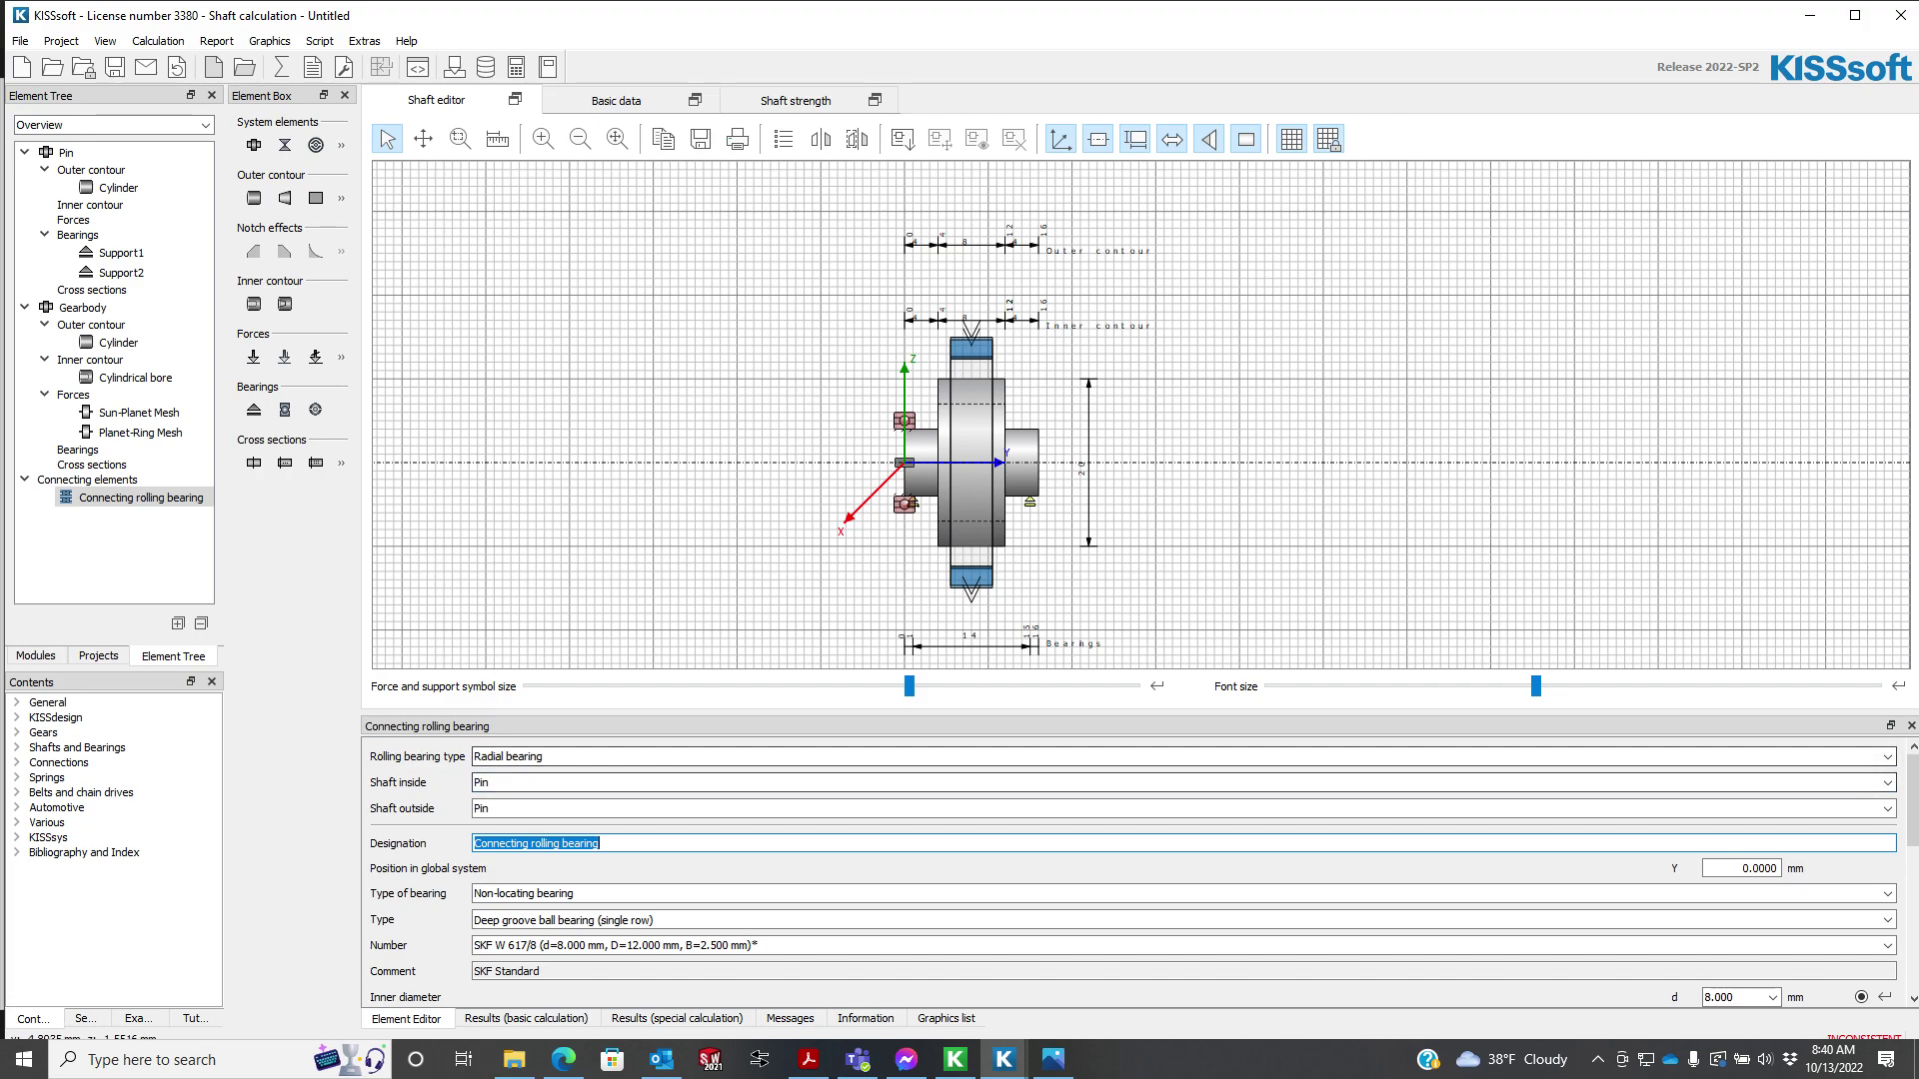
{"action": "left_click", "coordinate": [1887, 808]}
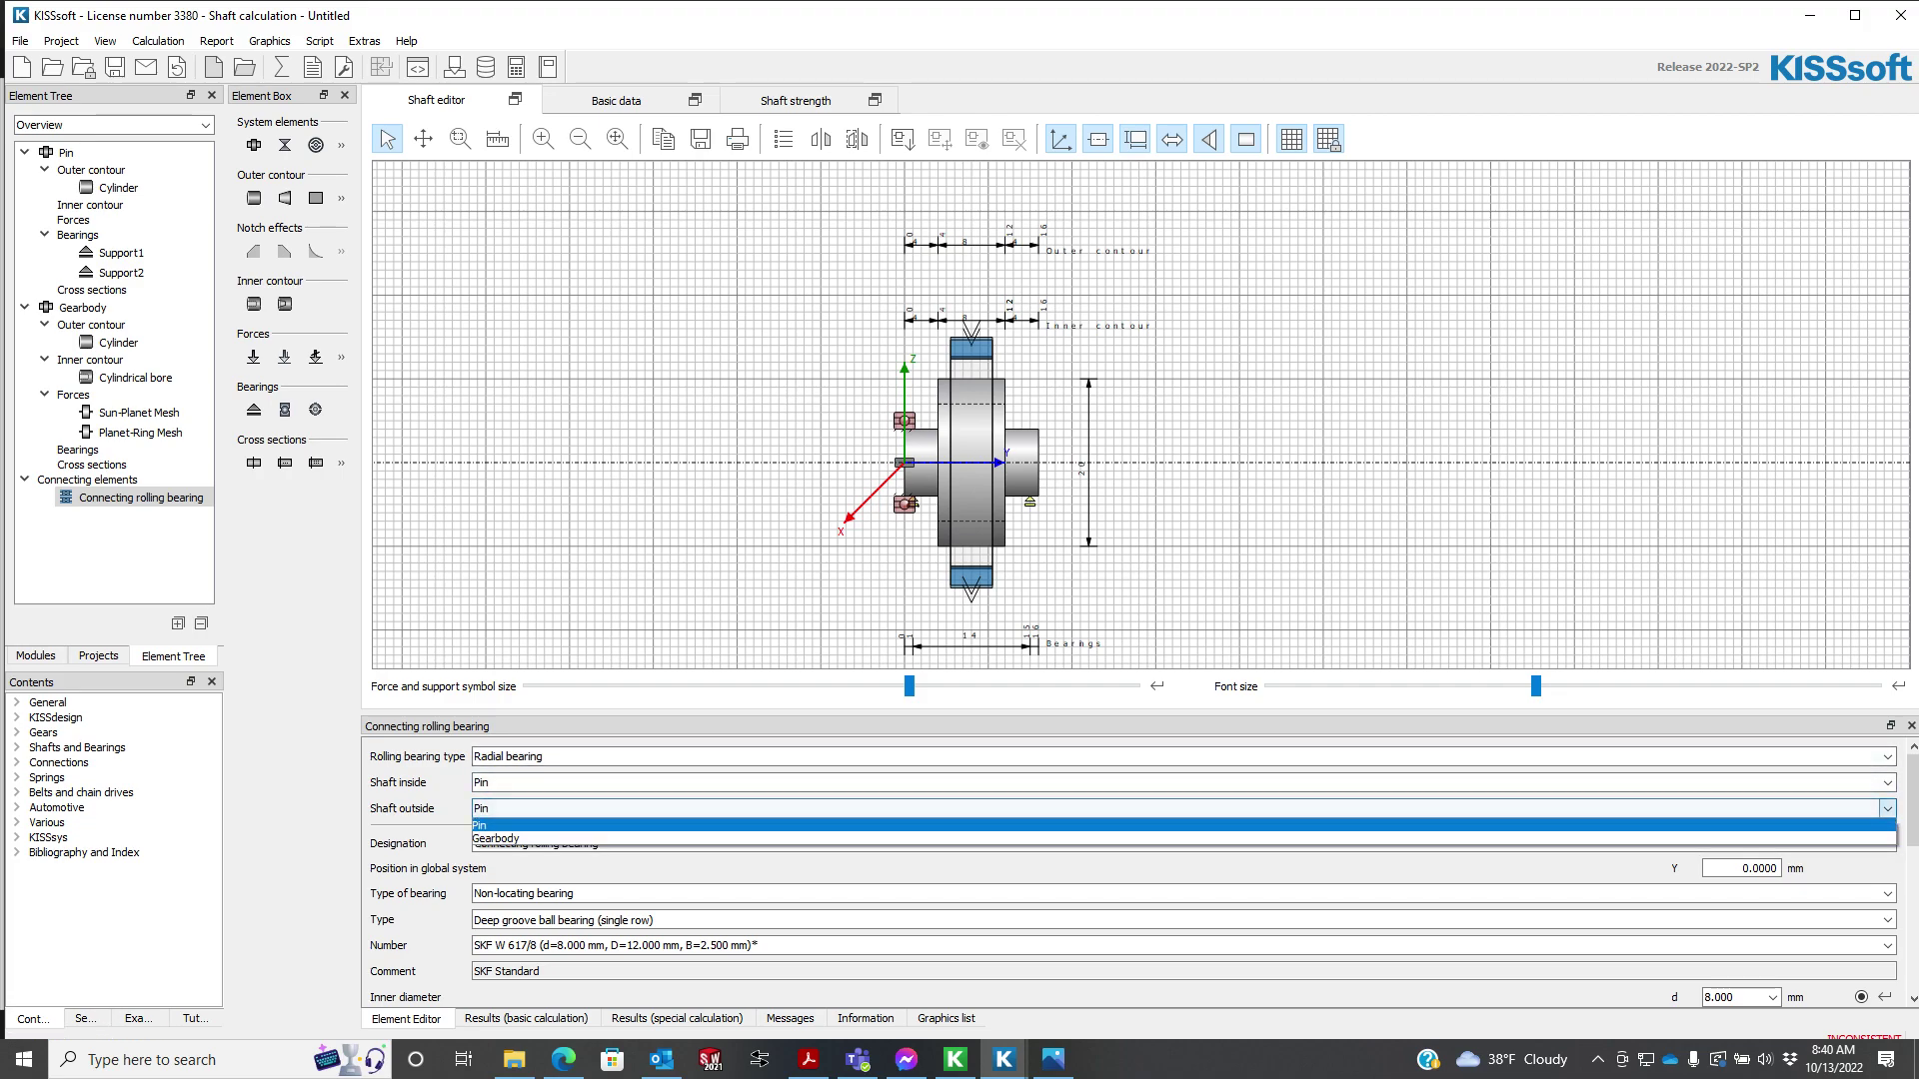
{"action": "left_click", "coordinate": [530, 839]}
{"action": "left_click_drag", "start_coordinate": [904, 422], "coordinate": [971, 431]}
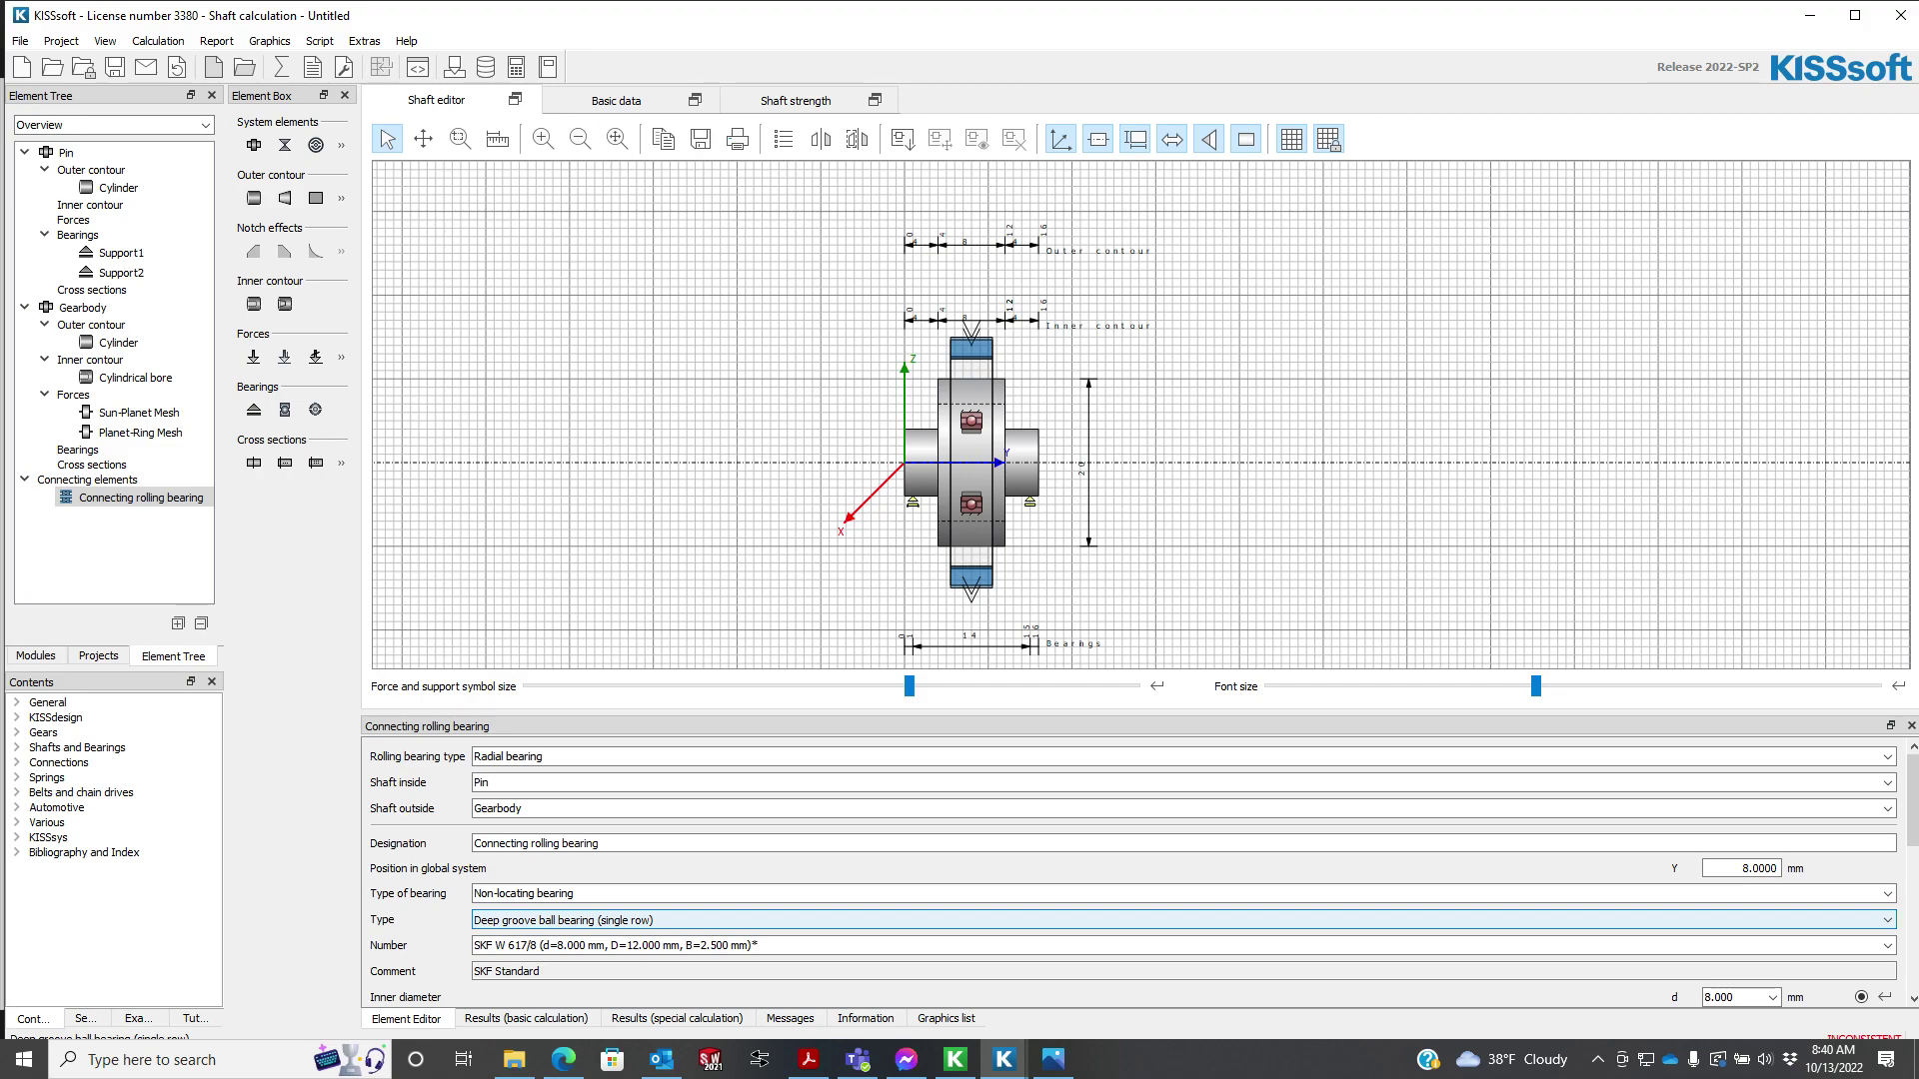
- Check the dimensions of the Pin's cylinder and the Gearbody's cylindrical bore
{"action": "left_click", "coordinate": [1021, 450]}
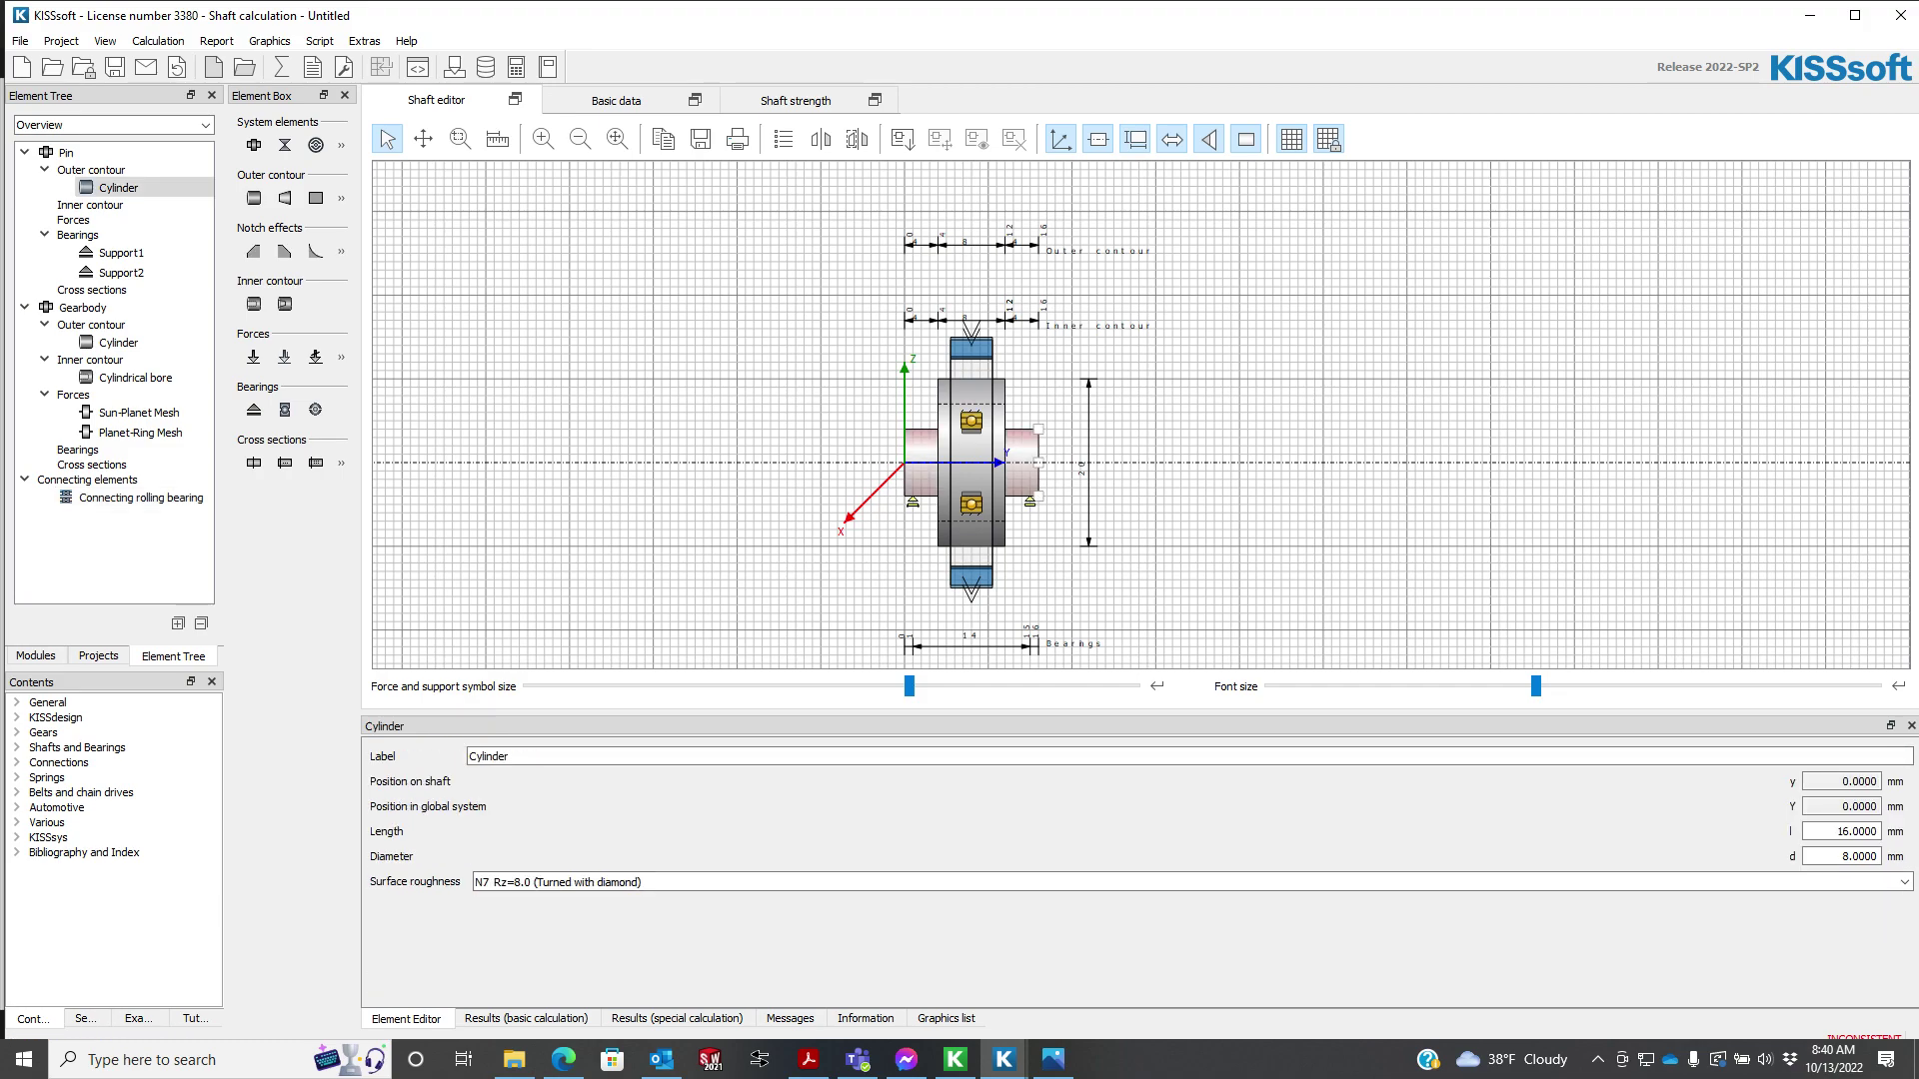
{"action": "left_click", "coordinate": [989, 443]}
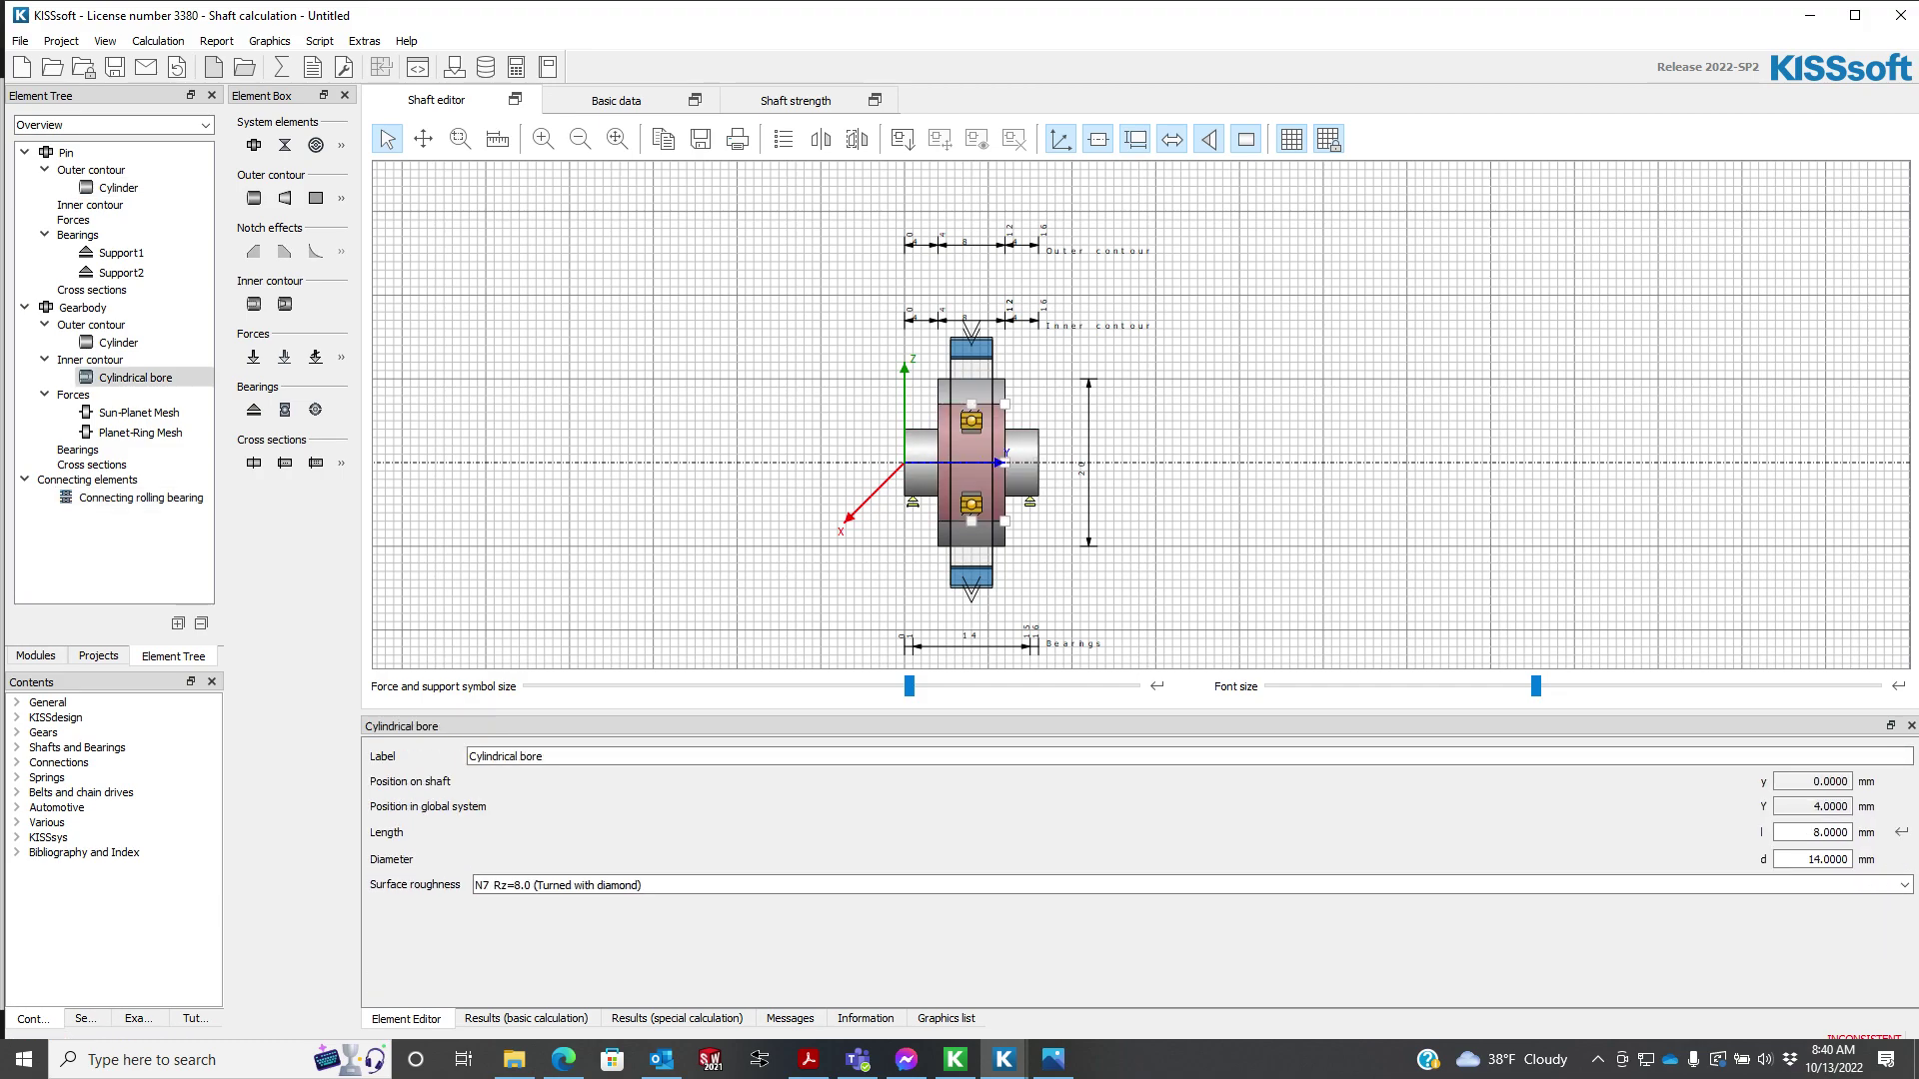
{"action": "left_click", "coordinate": [1067, 579]}
- Change the connecting rolling bearing's type to Needle cage
{"action": "left_click", "coordinate": [971, 504]}
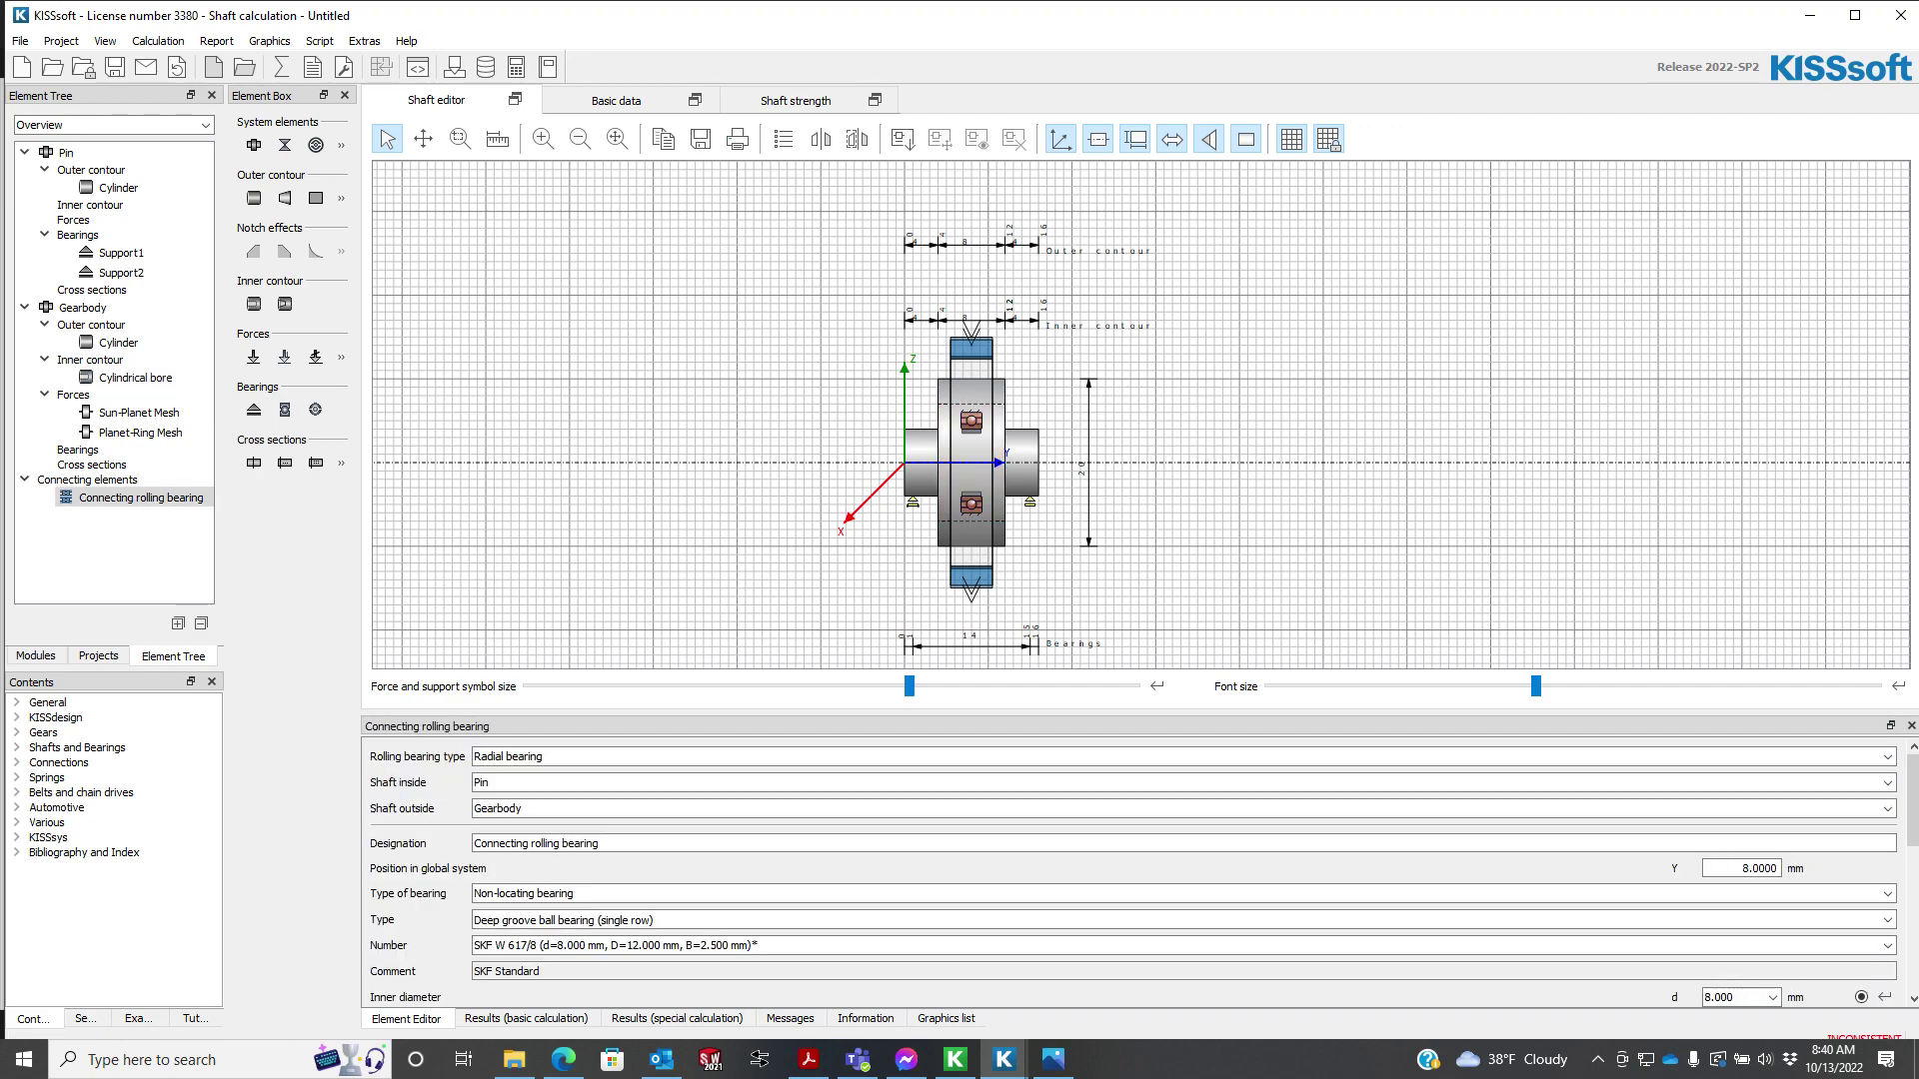
{"action": "scroll", "coordinate": [1184, 894], "scroll_direction": "down", "scroll_amount": 2}
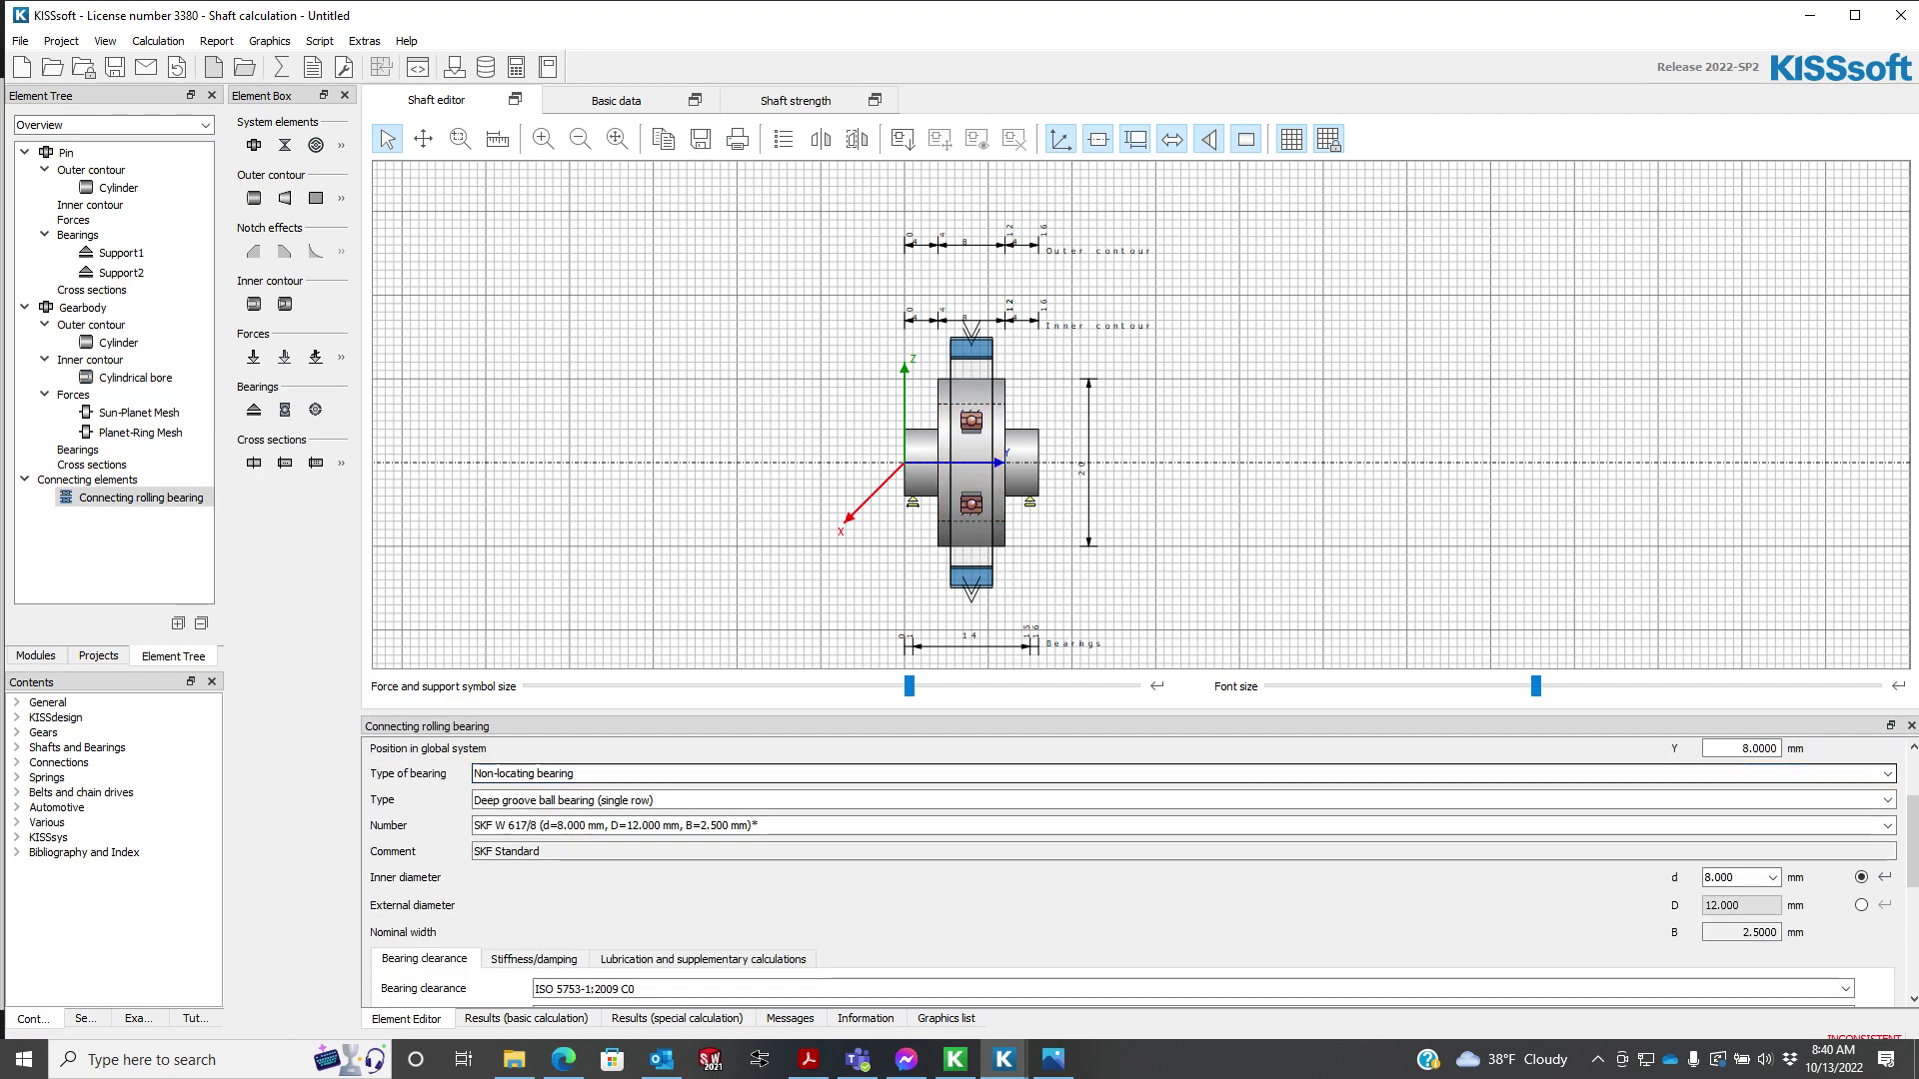
{"action": "left_click", "coordinate": [1184, 826]}
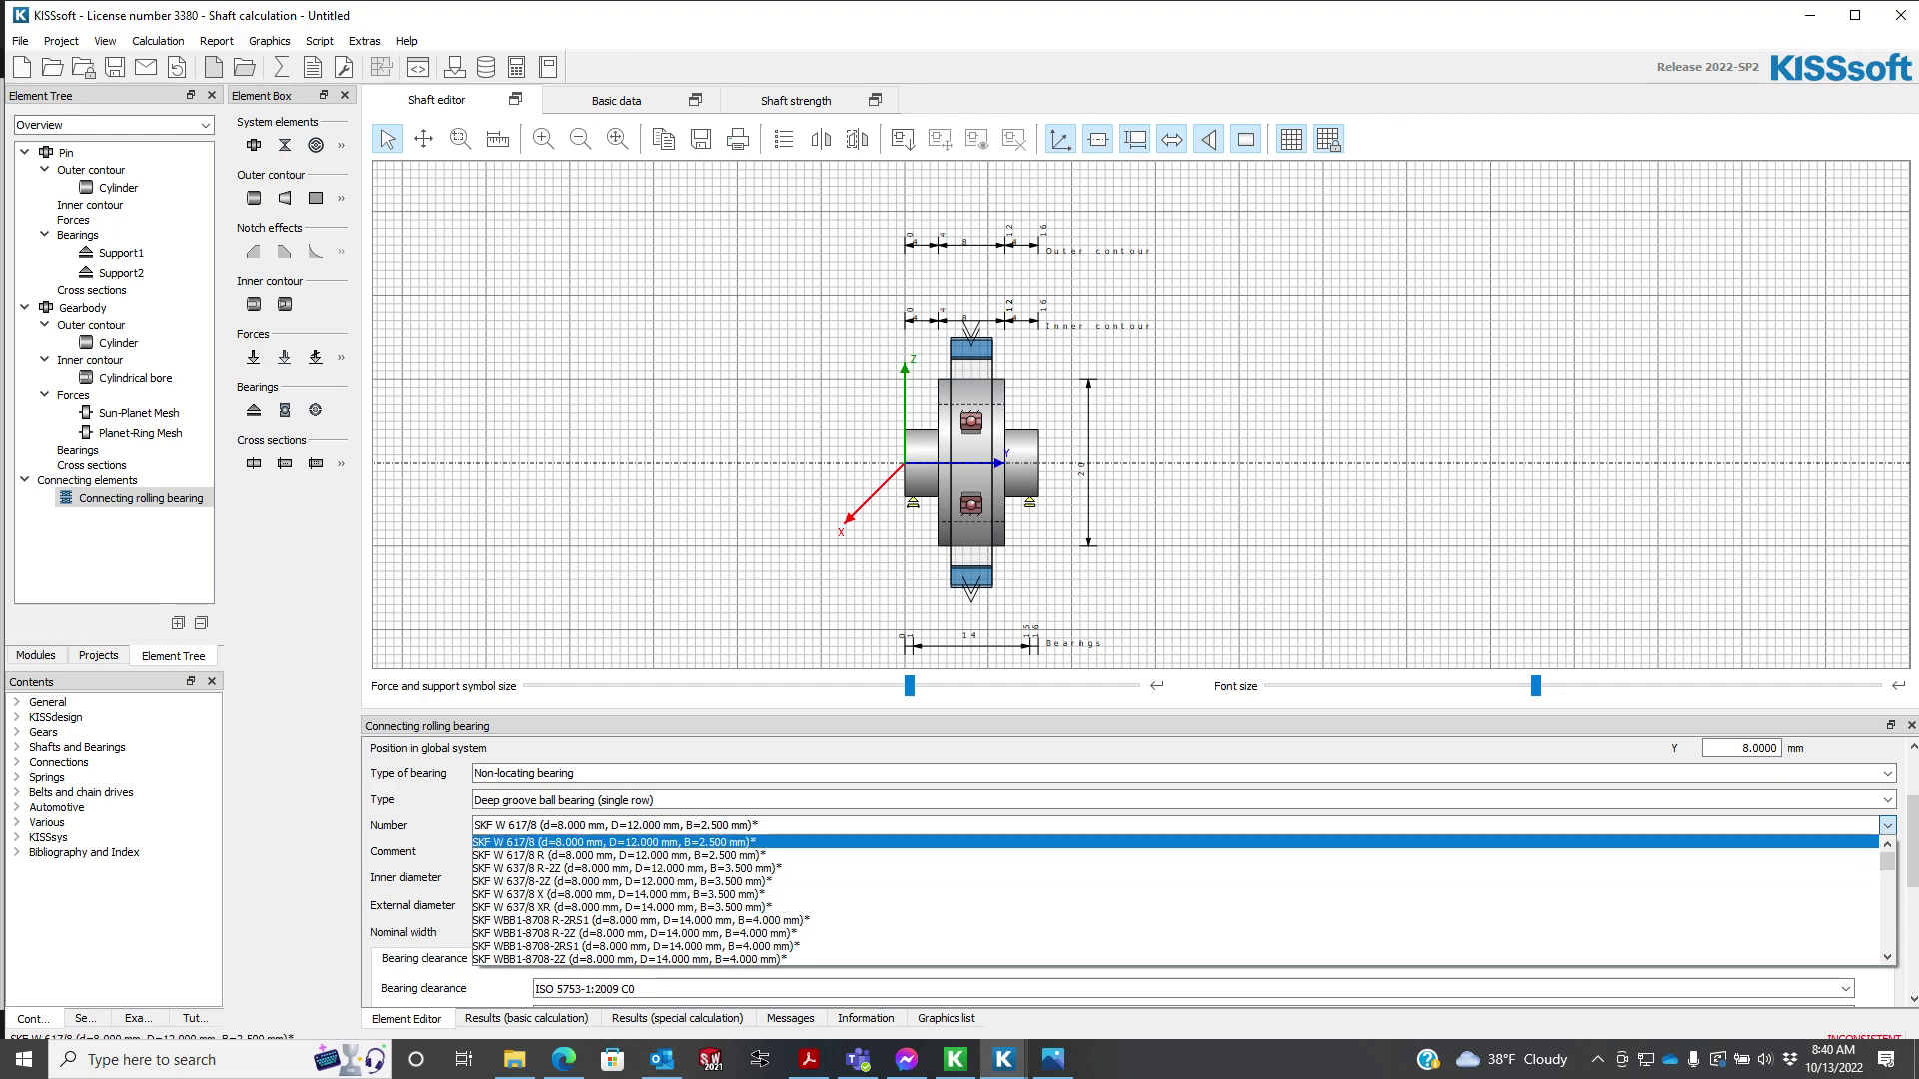
{"action": "left_click", "coordinate": [1183, 801]}
{"action": "scroll", "coordinate": [999, 829], "scroll_direction": "down", "scroll_amount": 3}
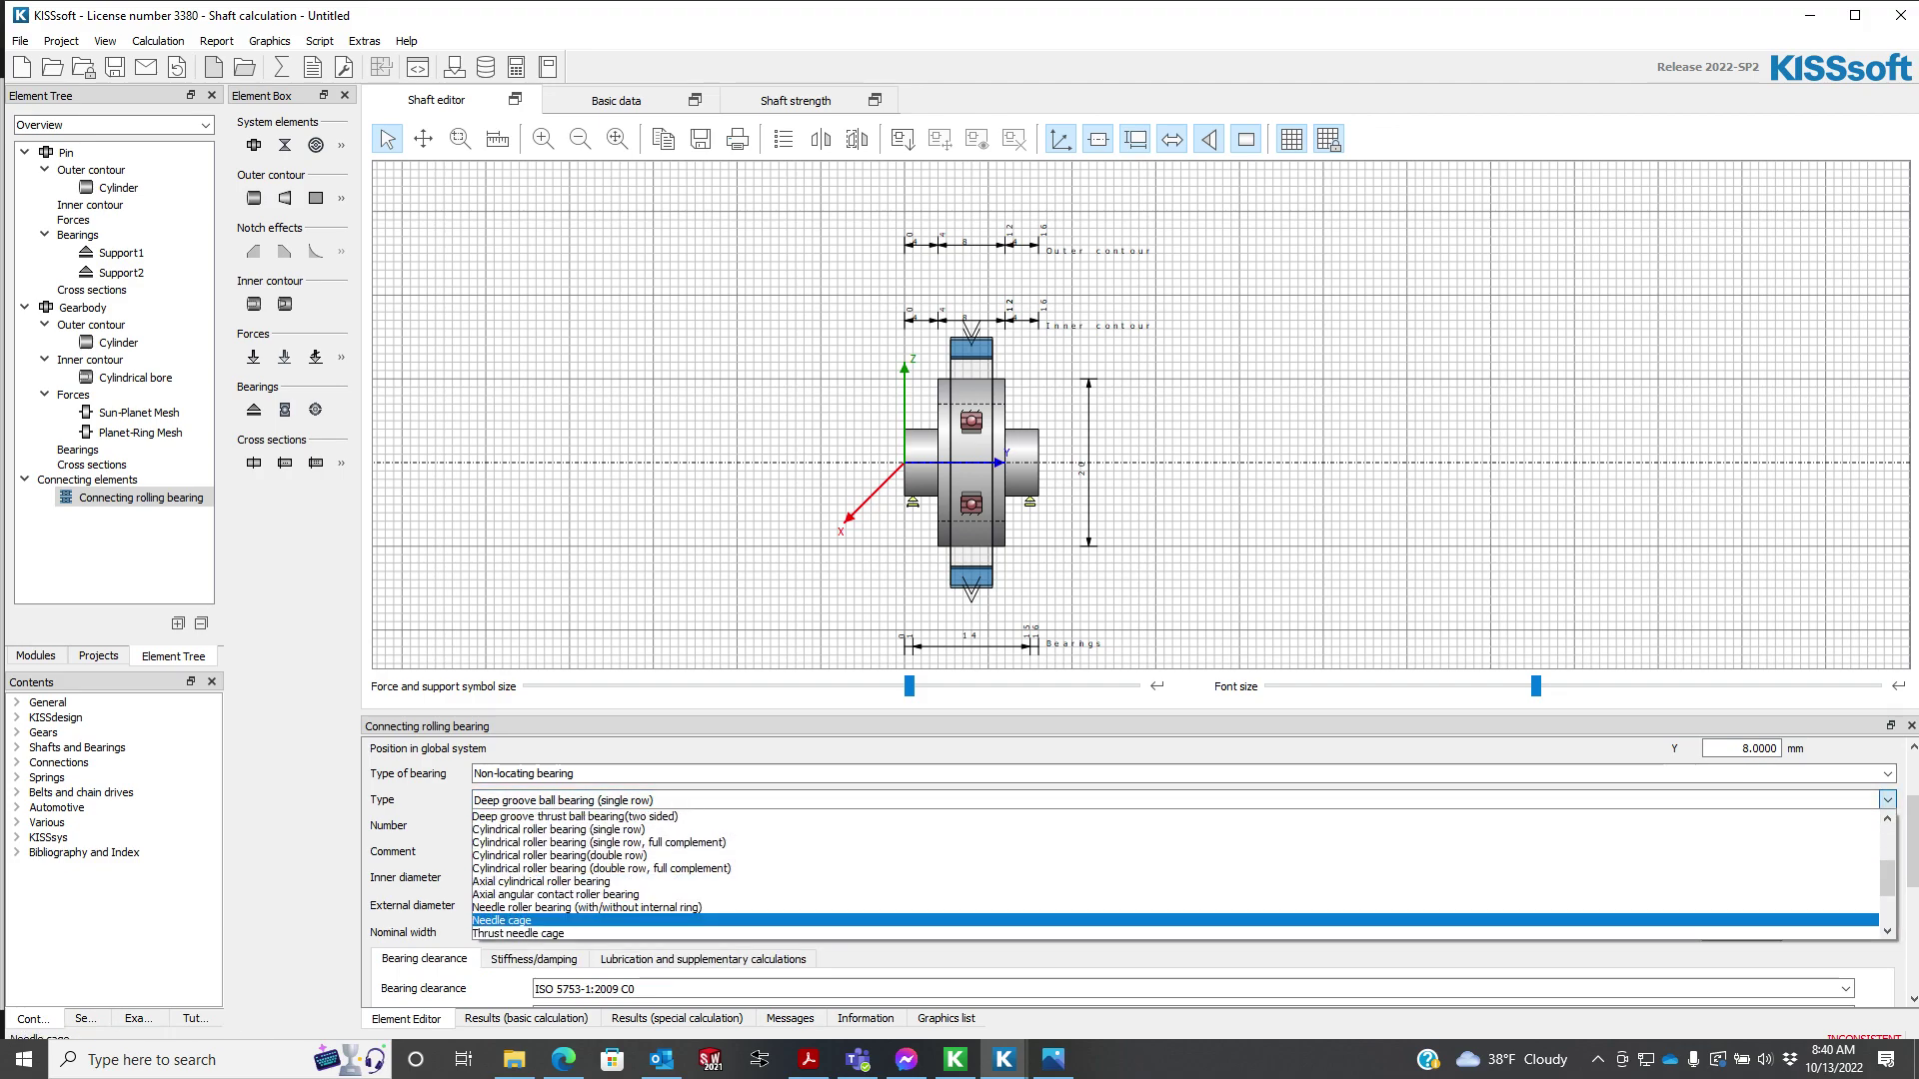
{"action": "left_click", "coordinate": [999, 920]}
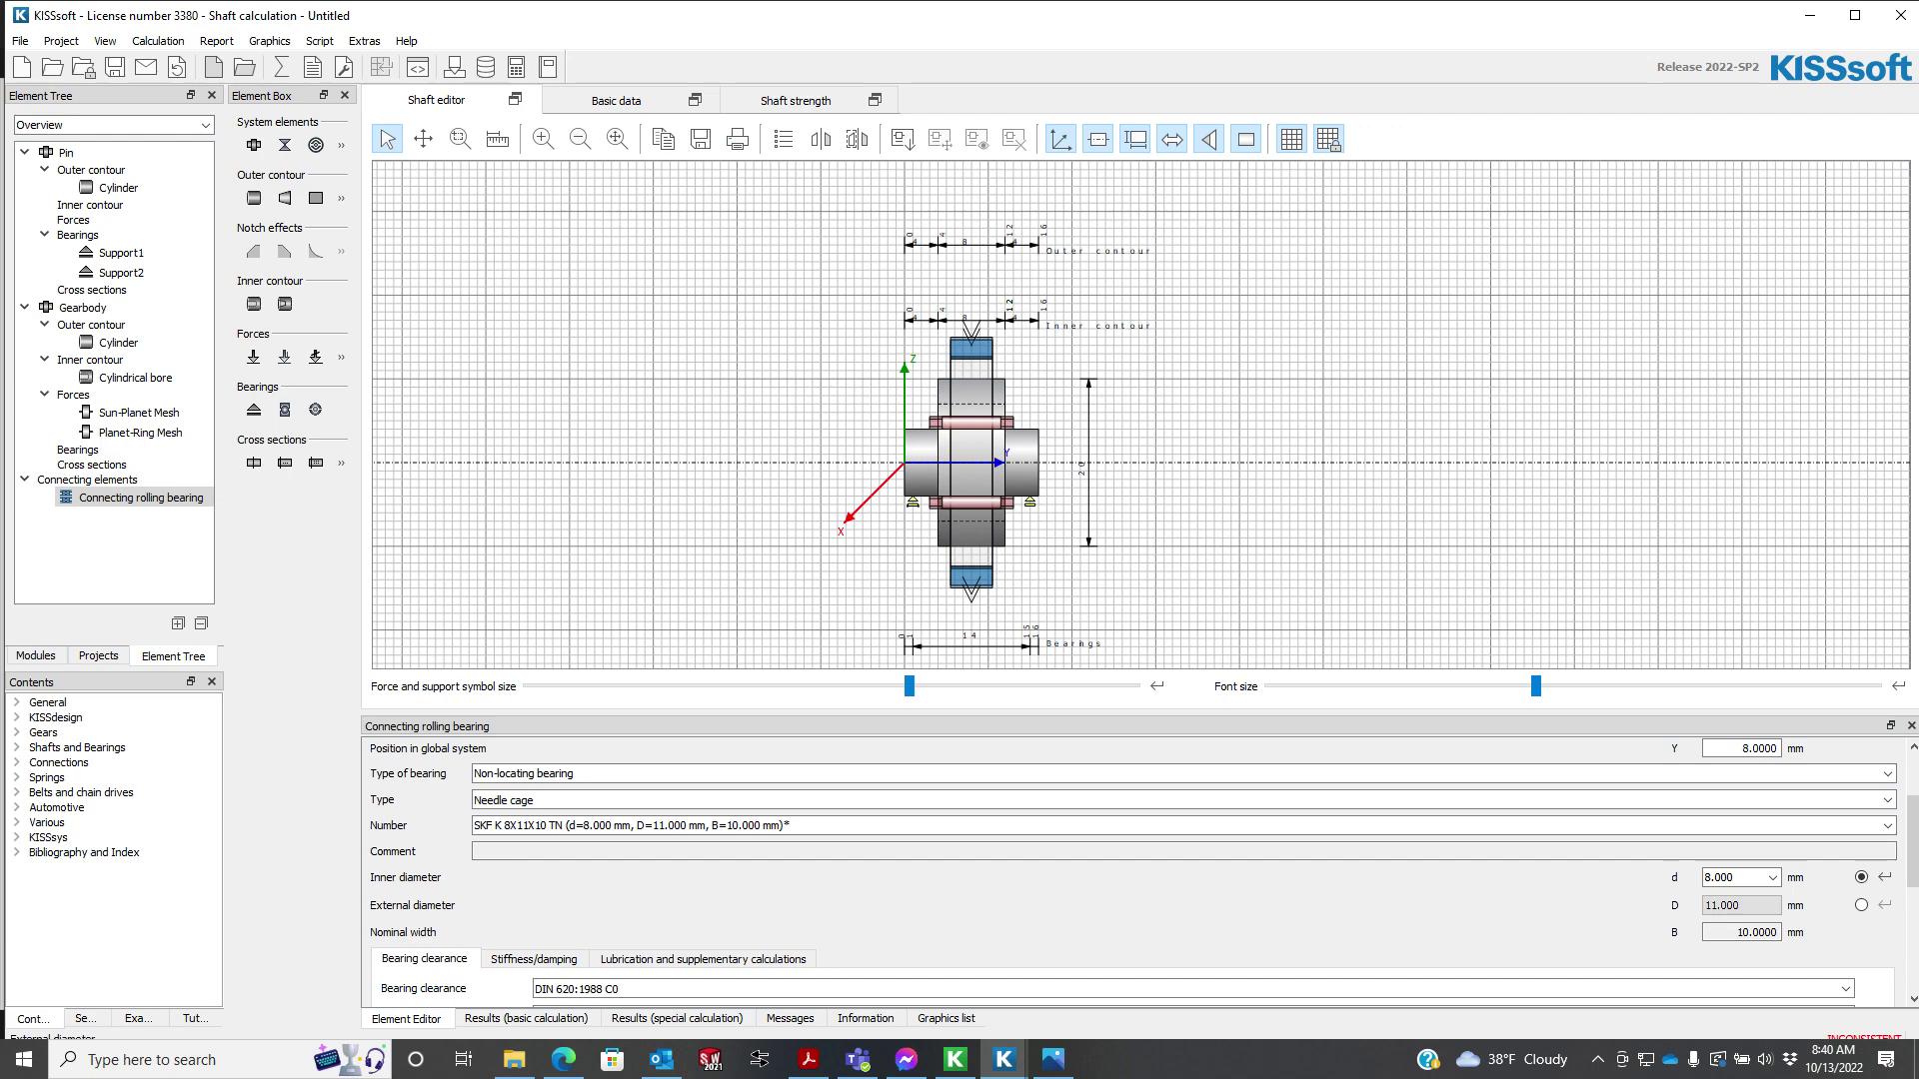
- Choose the INA K8X11X8-TV/0-7 needle cage (d = 8 mm, D = 11 mm, B = 8 mm) for the connecting rolling bearing
{"action": "key", "text": "alt+Down"}
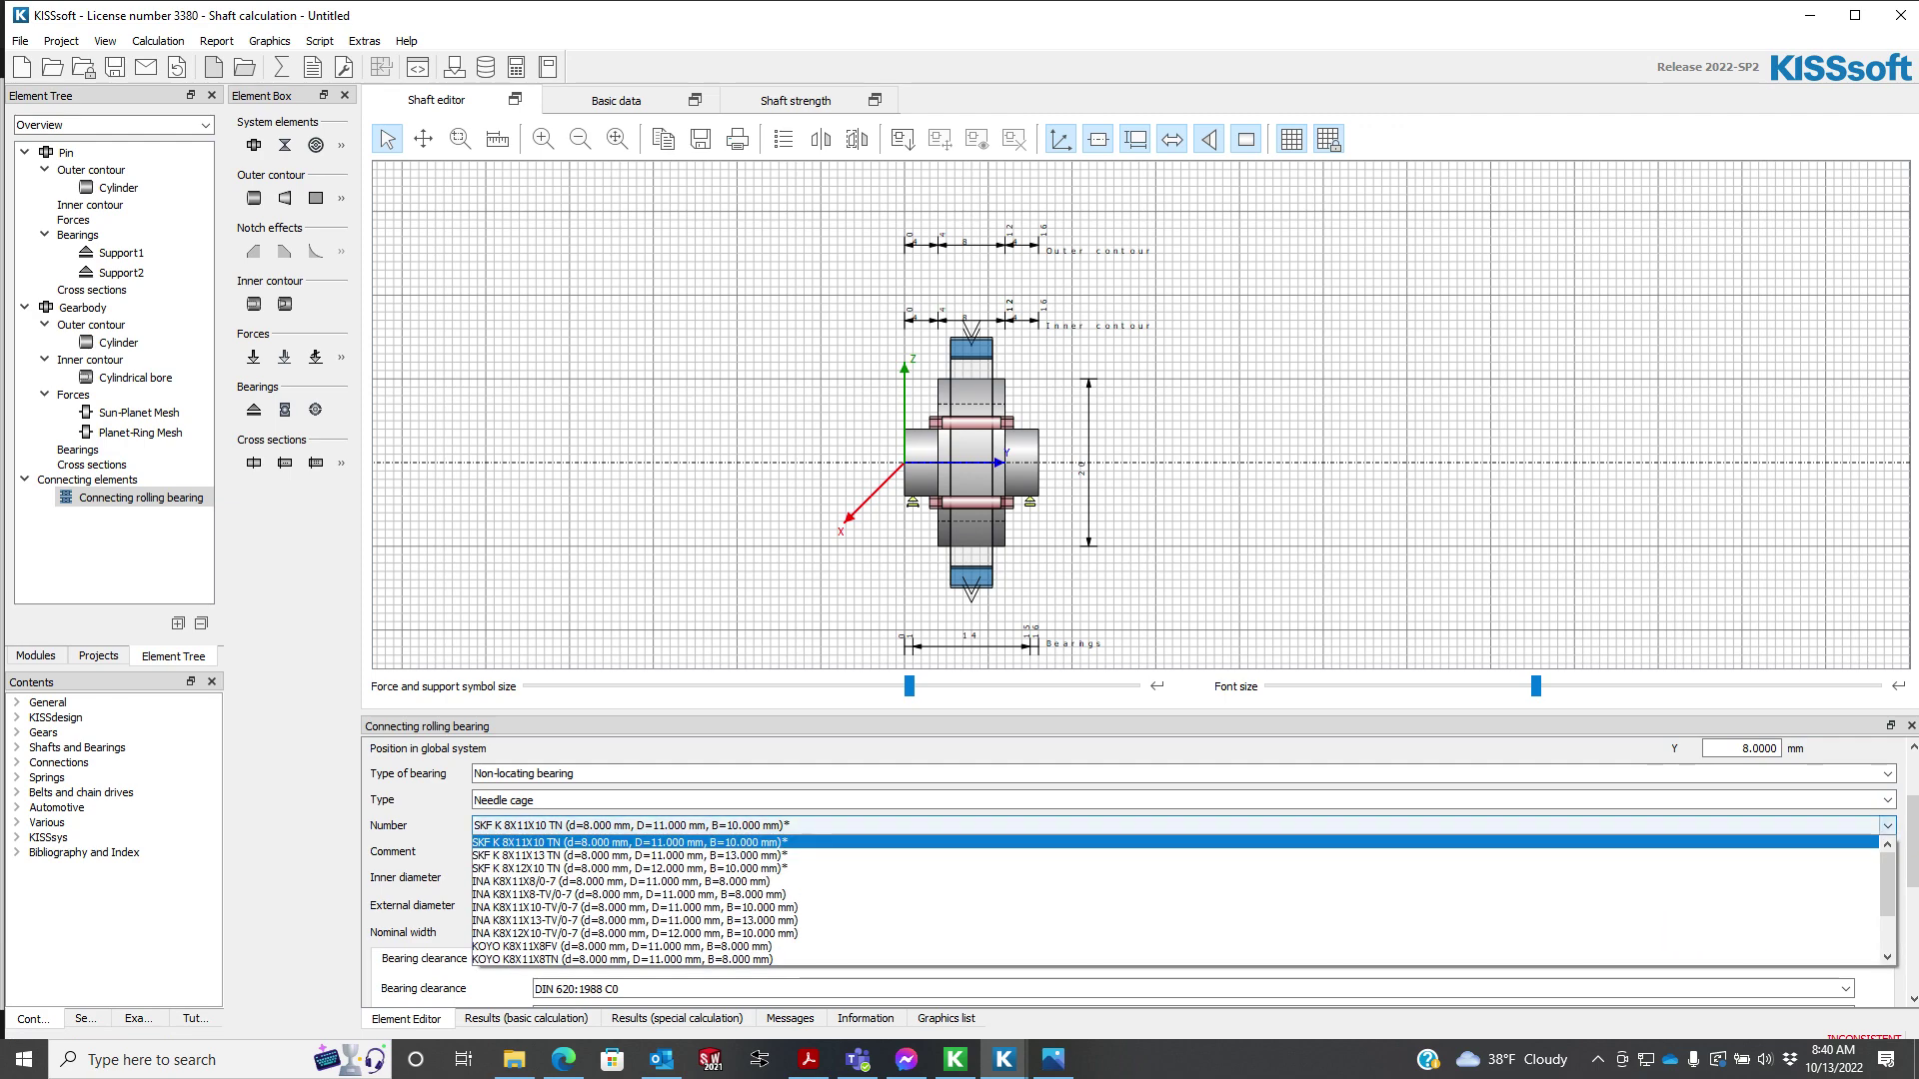
{"action": "key", "text": "Down"}
{"action": "key", "text": "Down"}
{"action": "key", "text": "Down"}
{"action": "key", "text": "Down"}
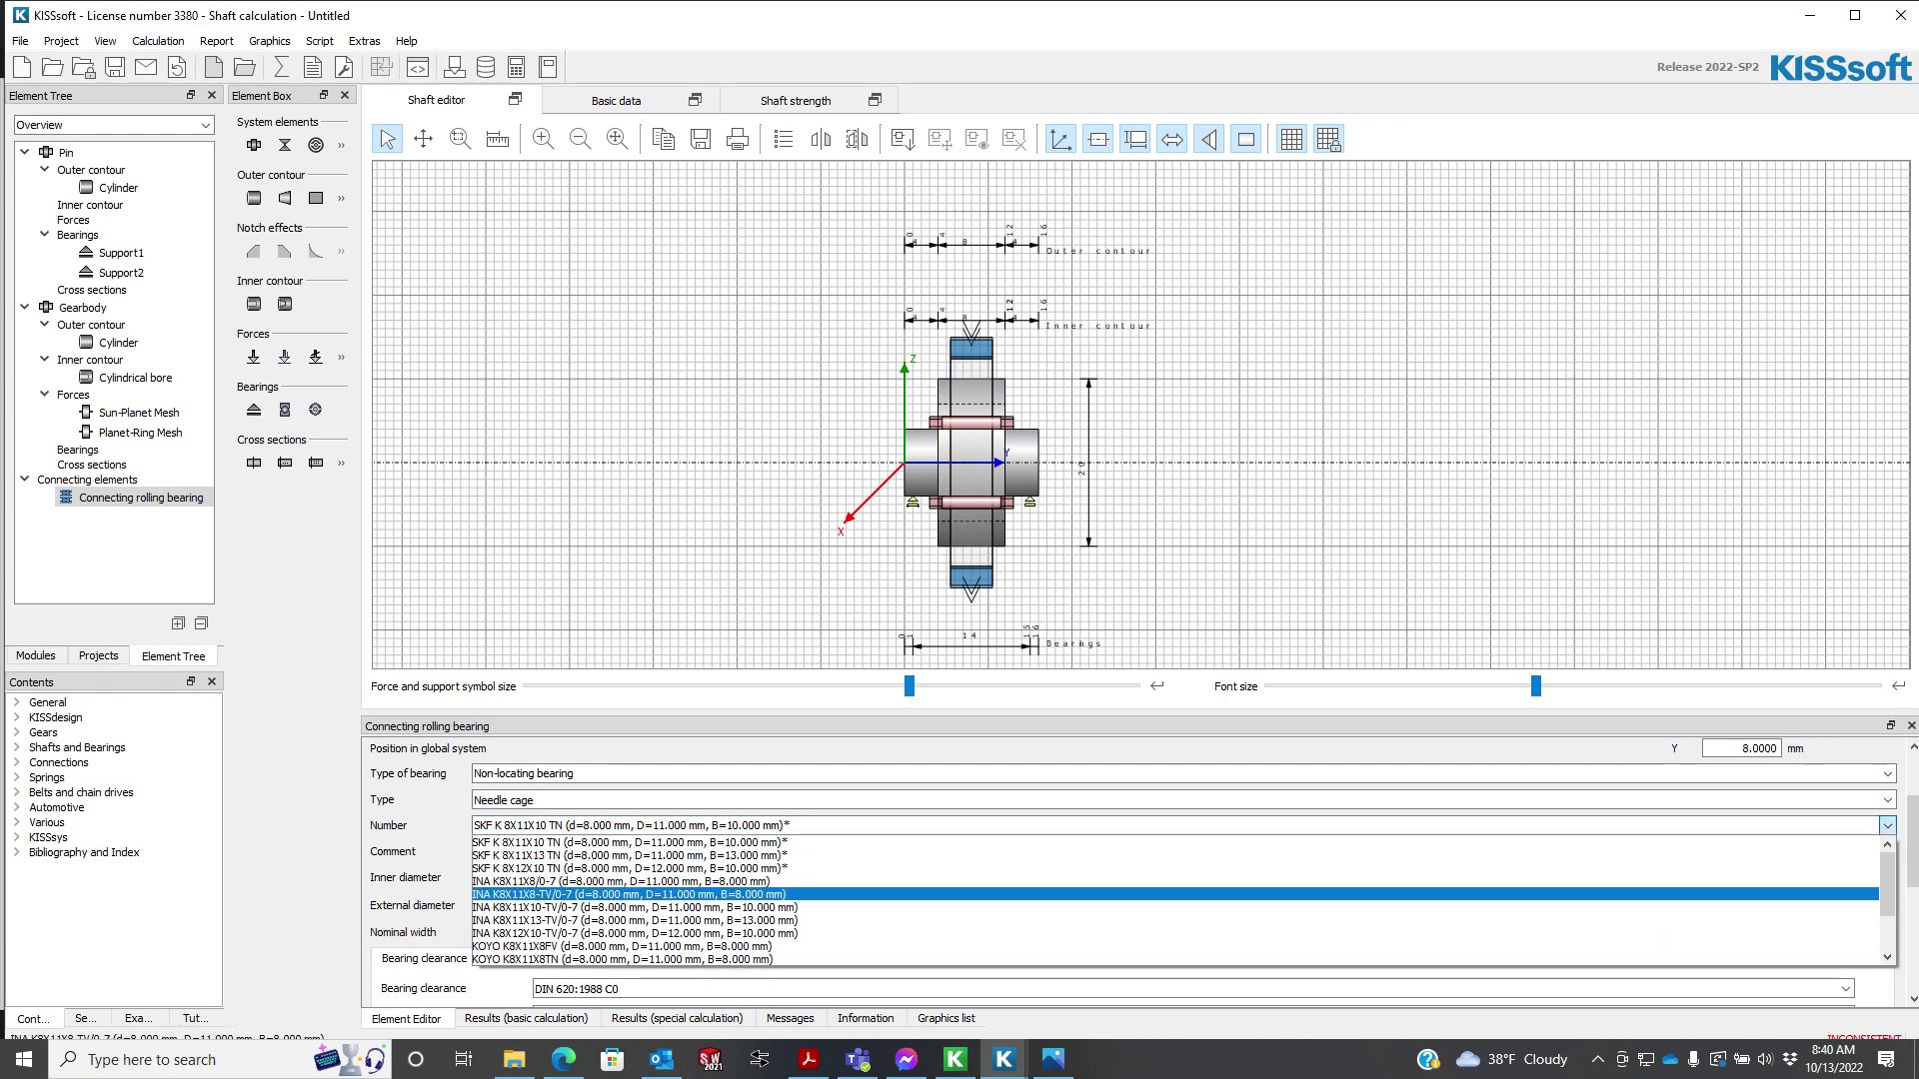
{"action": "key", "text": "Return"}
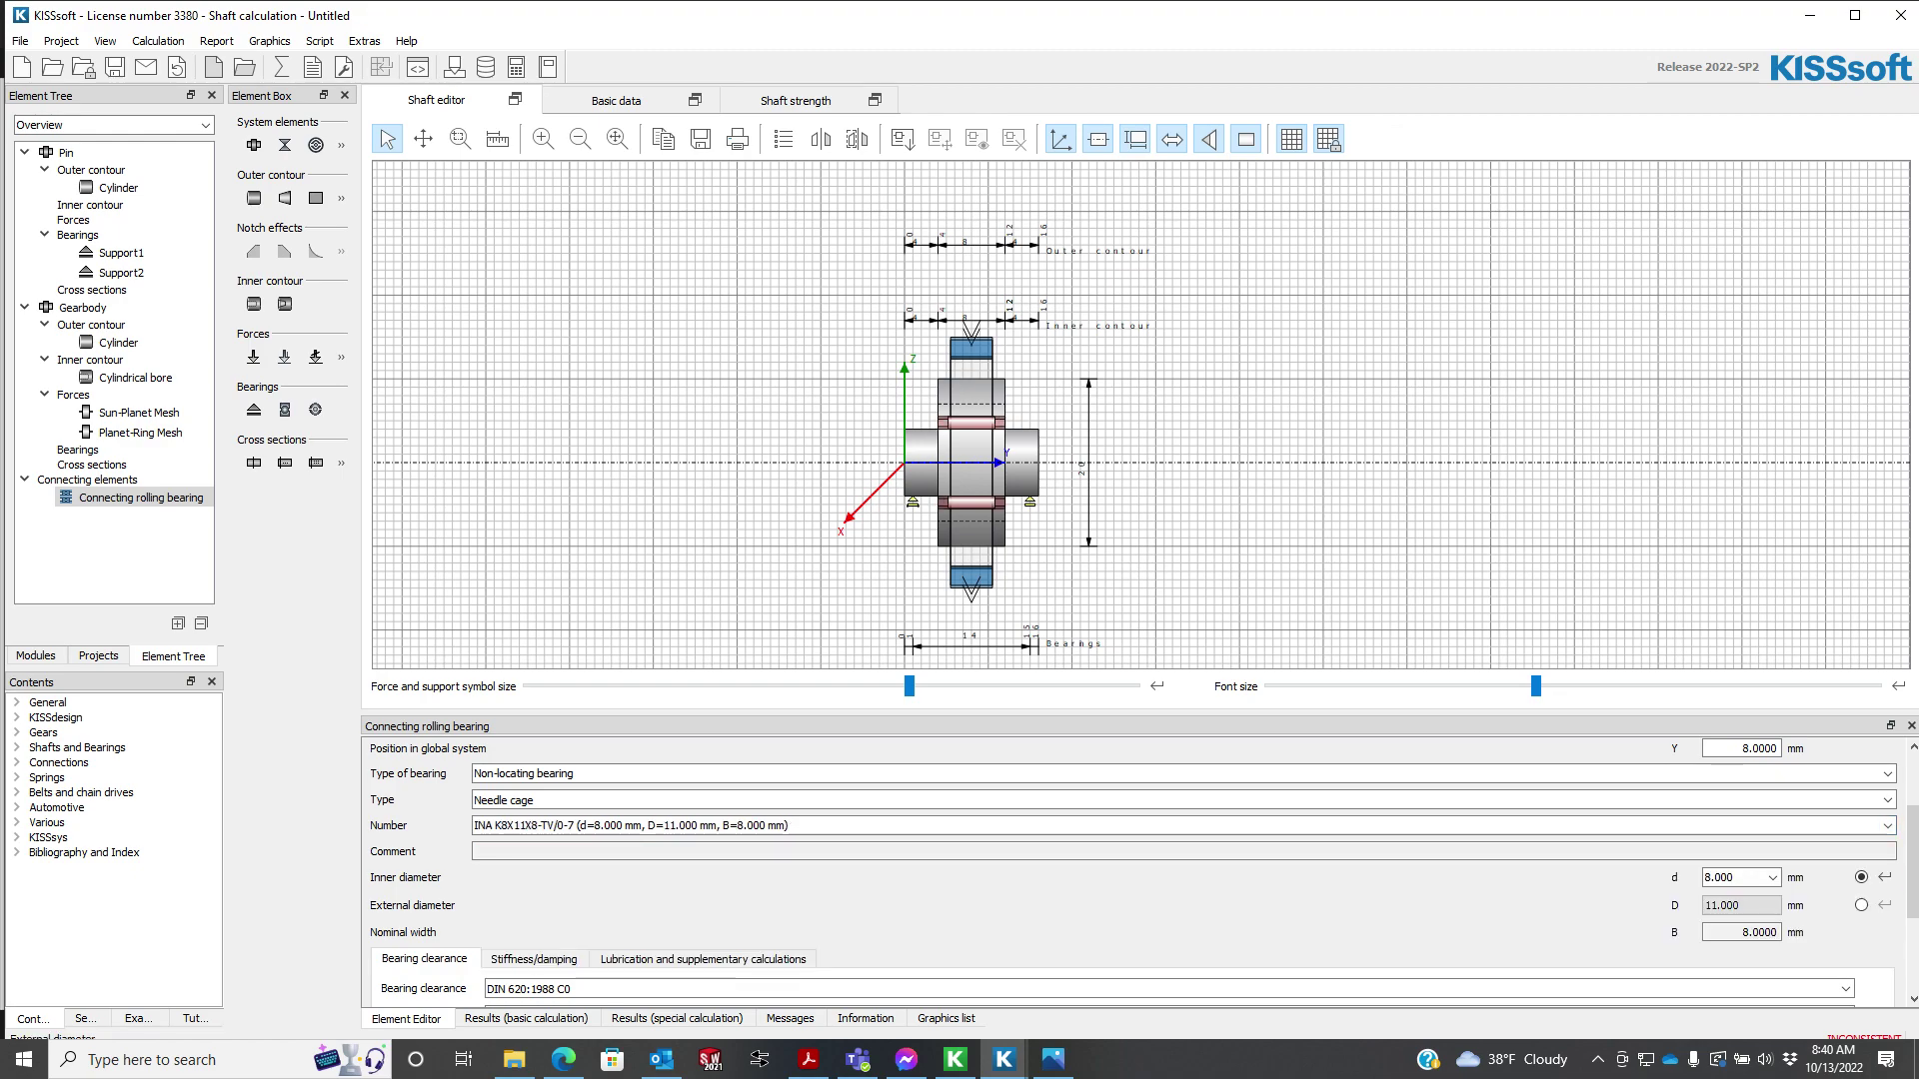
- Set the diameter of the Gearbody's cylindrical bore to 11 mm
{"action": "scroll", "coordinate": [839, 507], "scroll_direction": "up", "scroll_amount": 2}
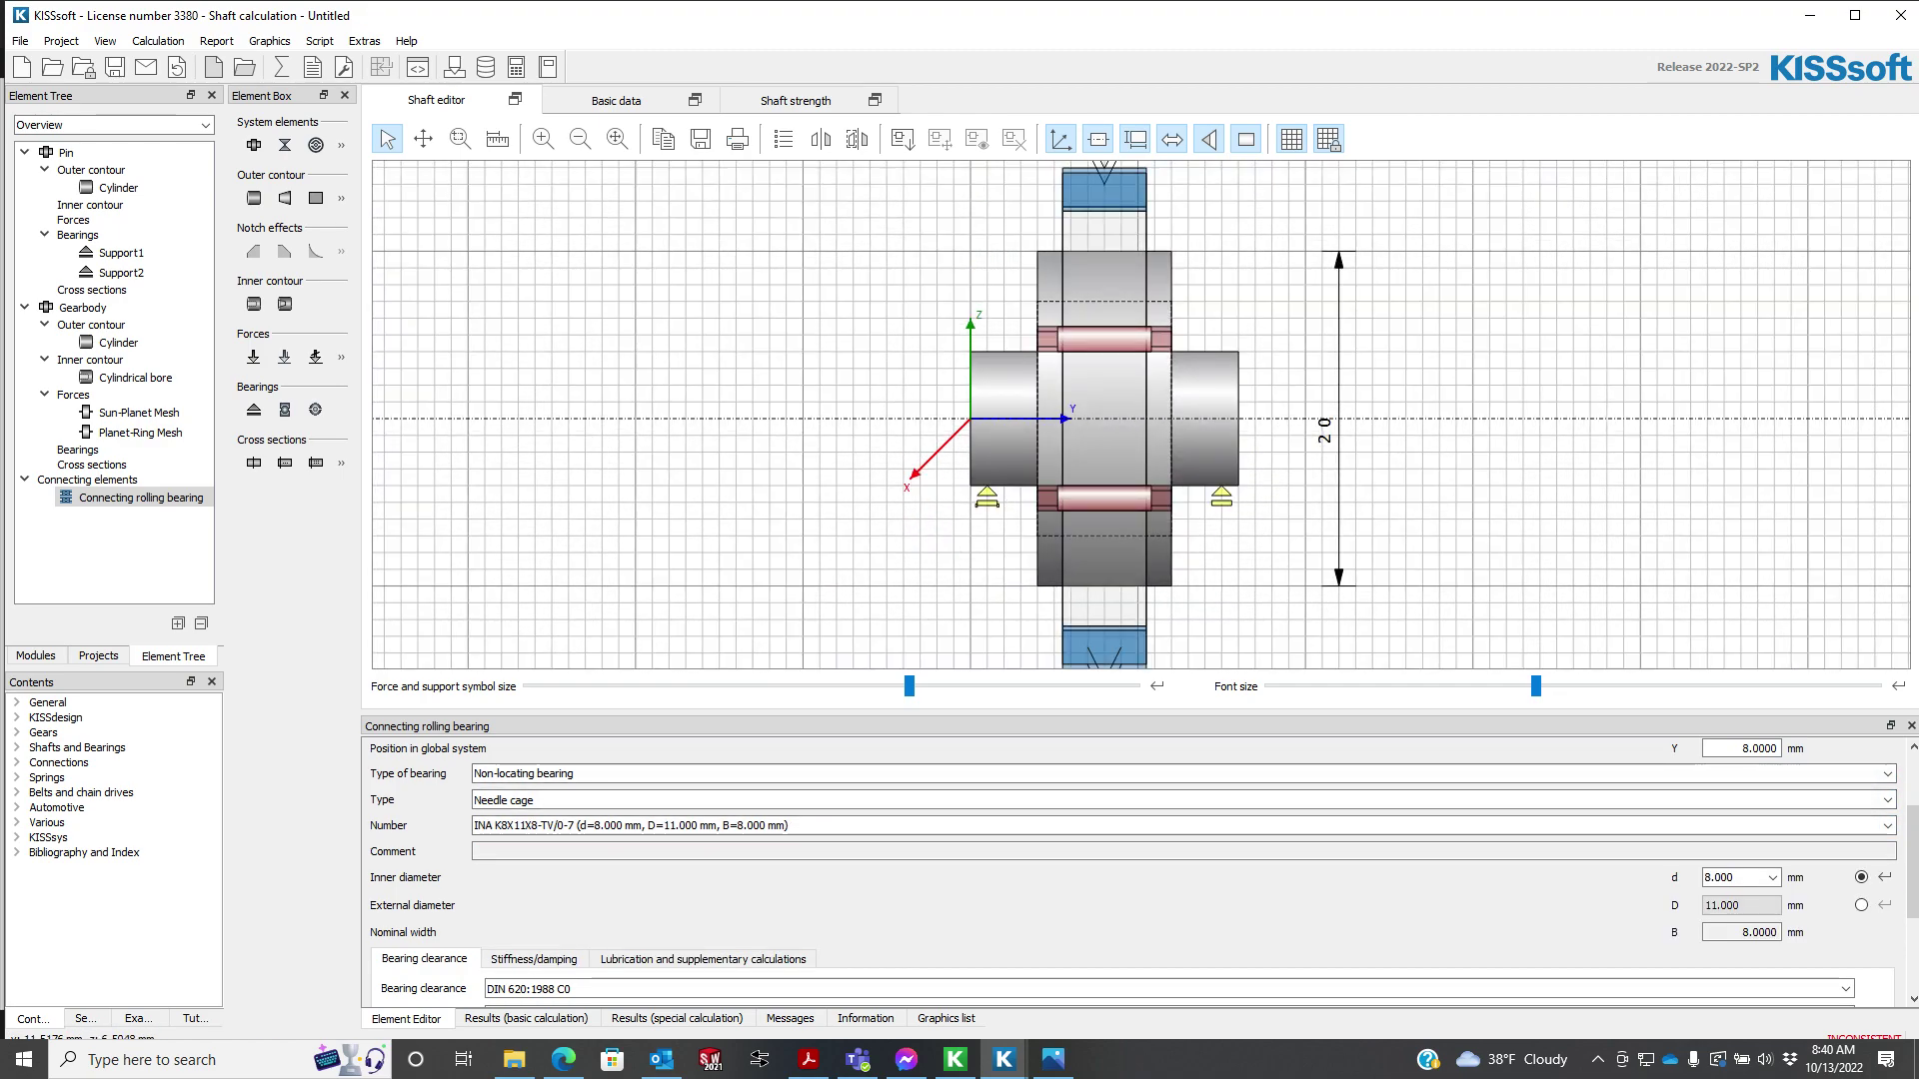
{"action": "left_click", "coordinate": [1163, 308]}
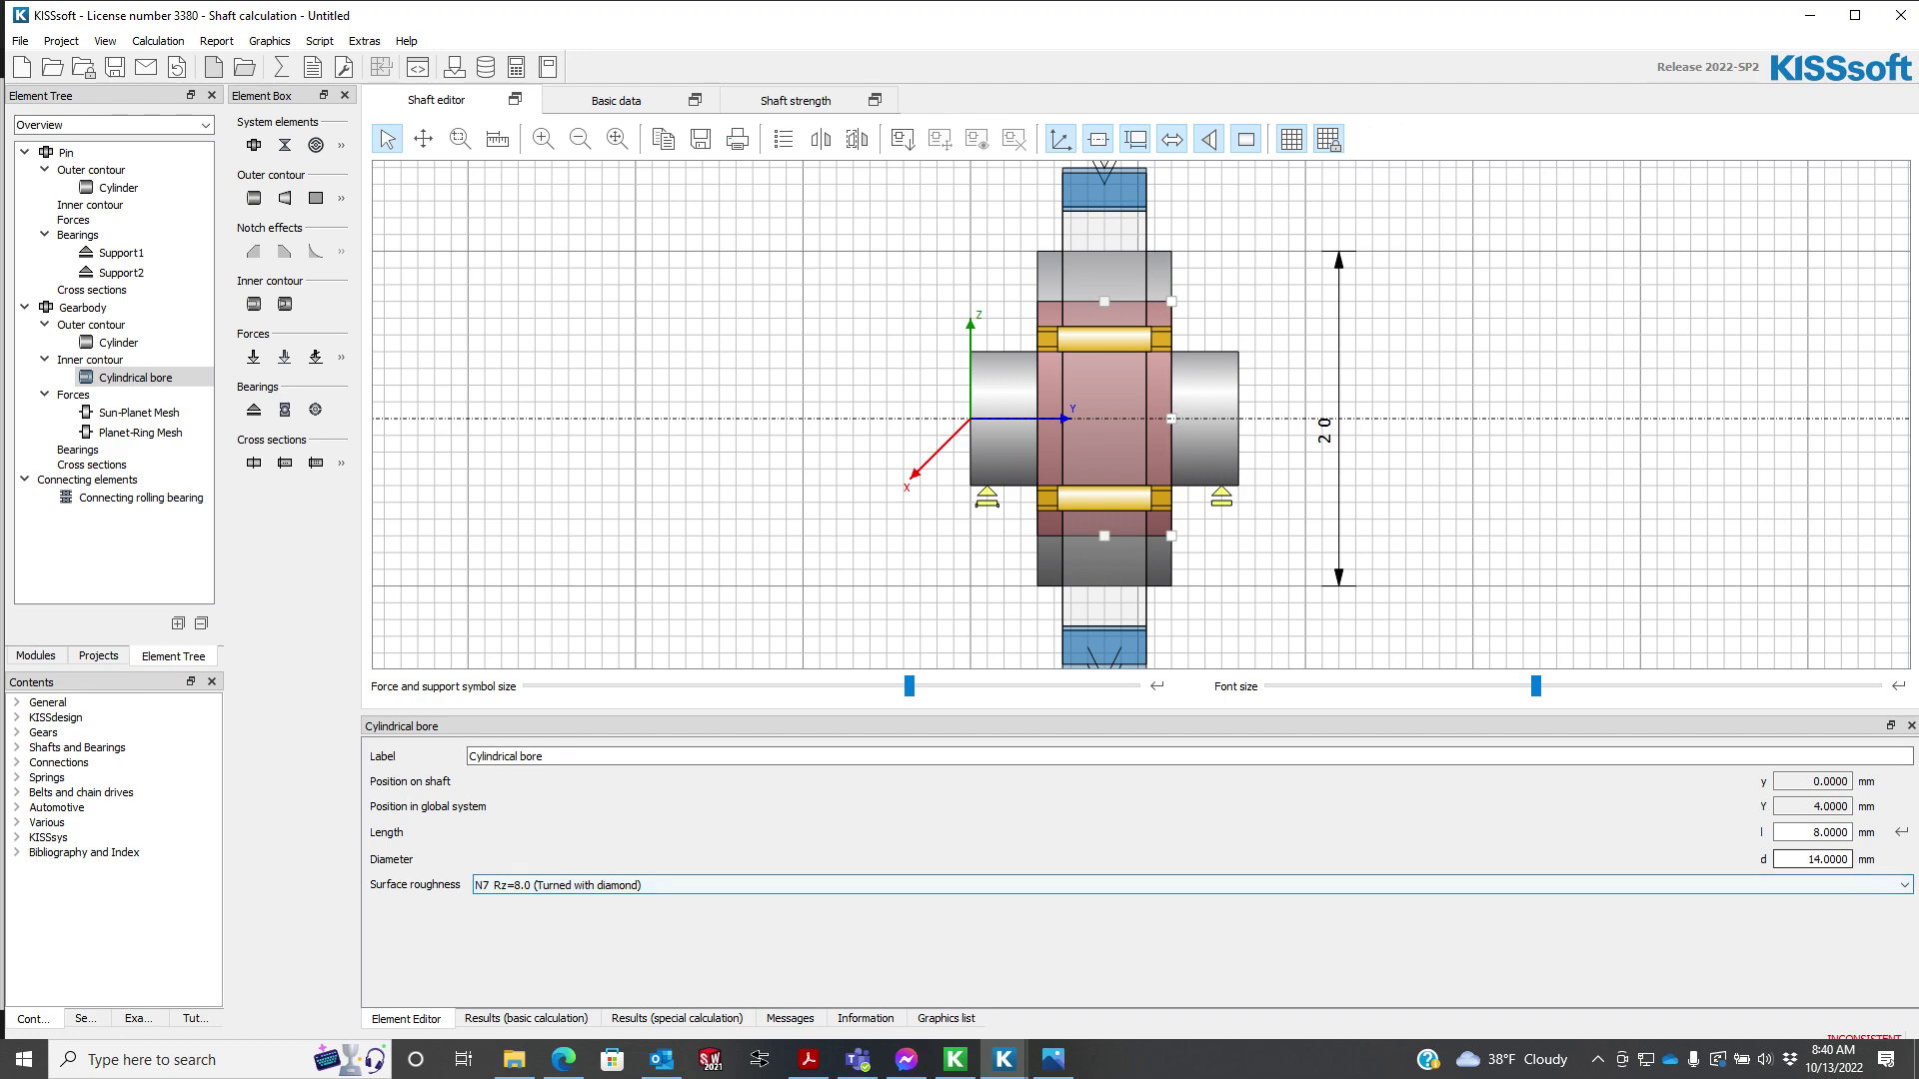
{"action": "double_click", "coordinate": [1828, 860]}
{"action": "type", "text": "11"}
{"action": "key", "text": "Return"}
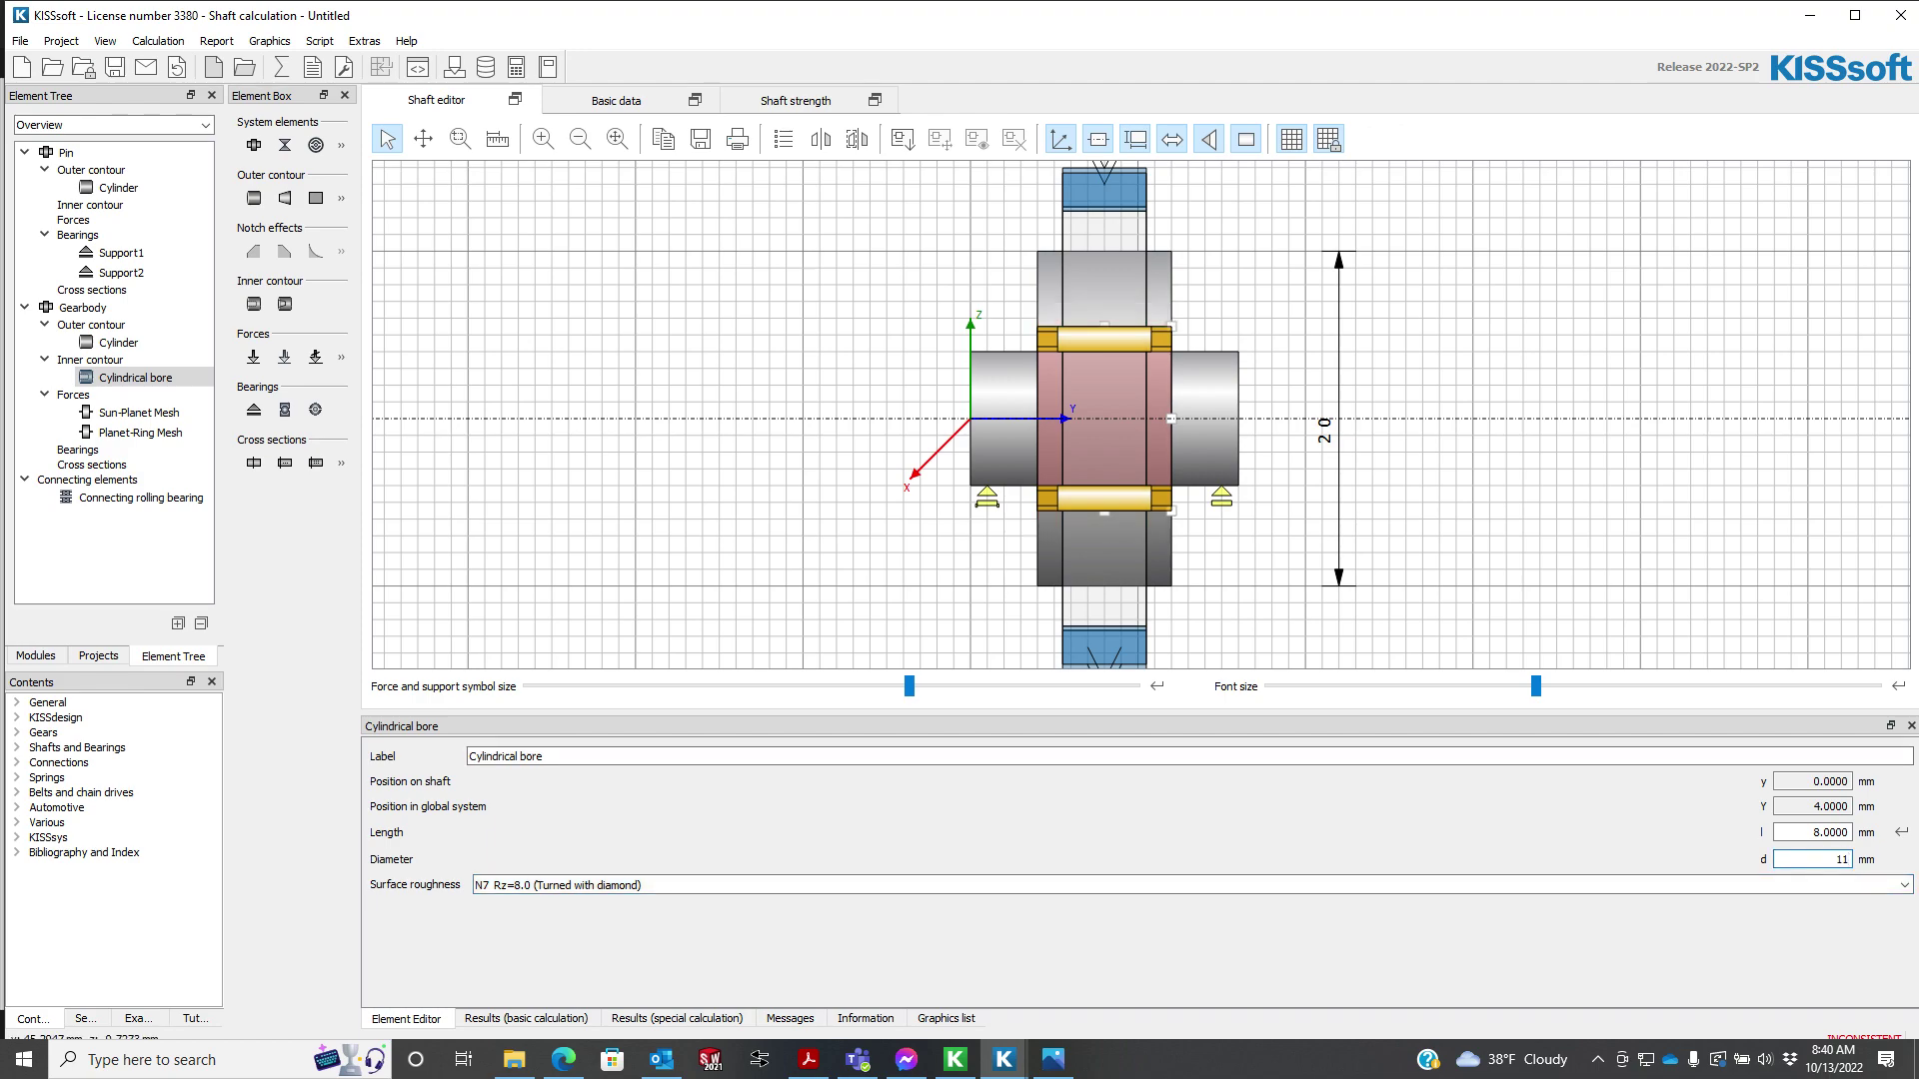
{"action": "left_click", "coordinate": [1380, 419]}
{"action": "scroll", "coordinate": [1379, 413], "scroll_direction": "down", "scroll_amount": 1}
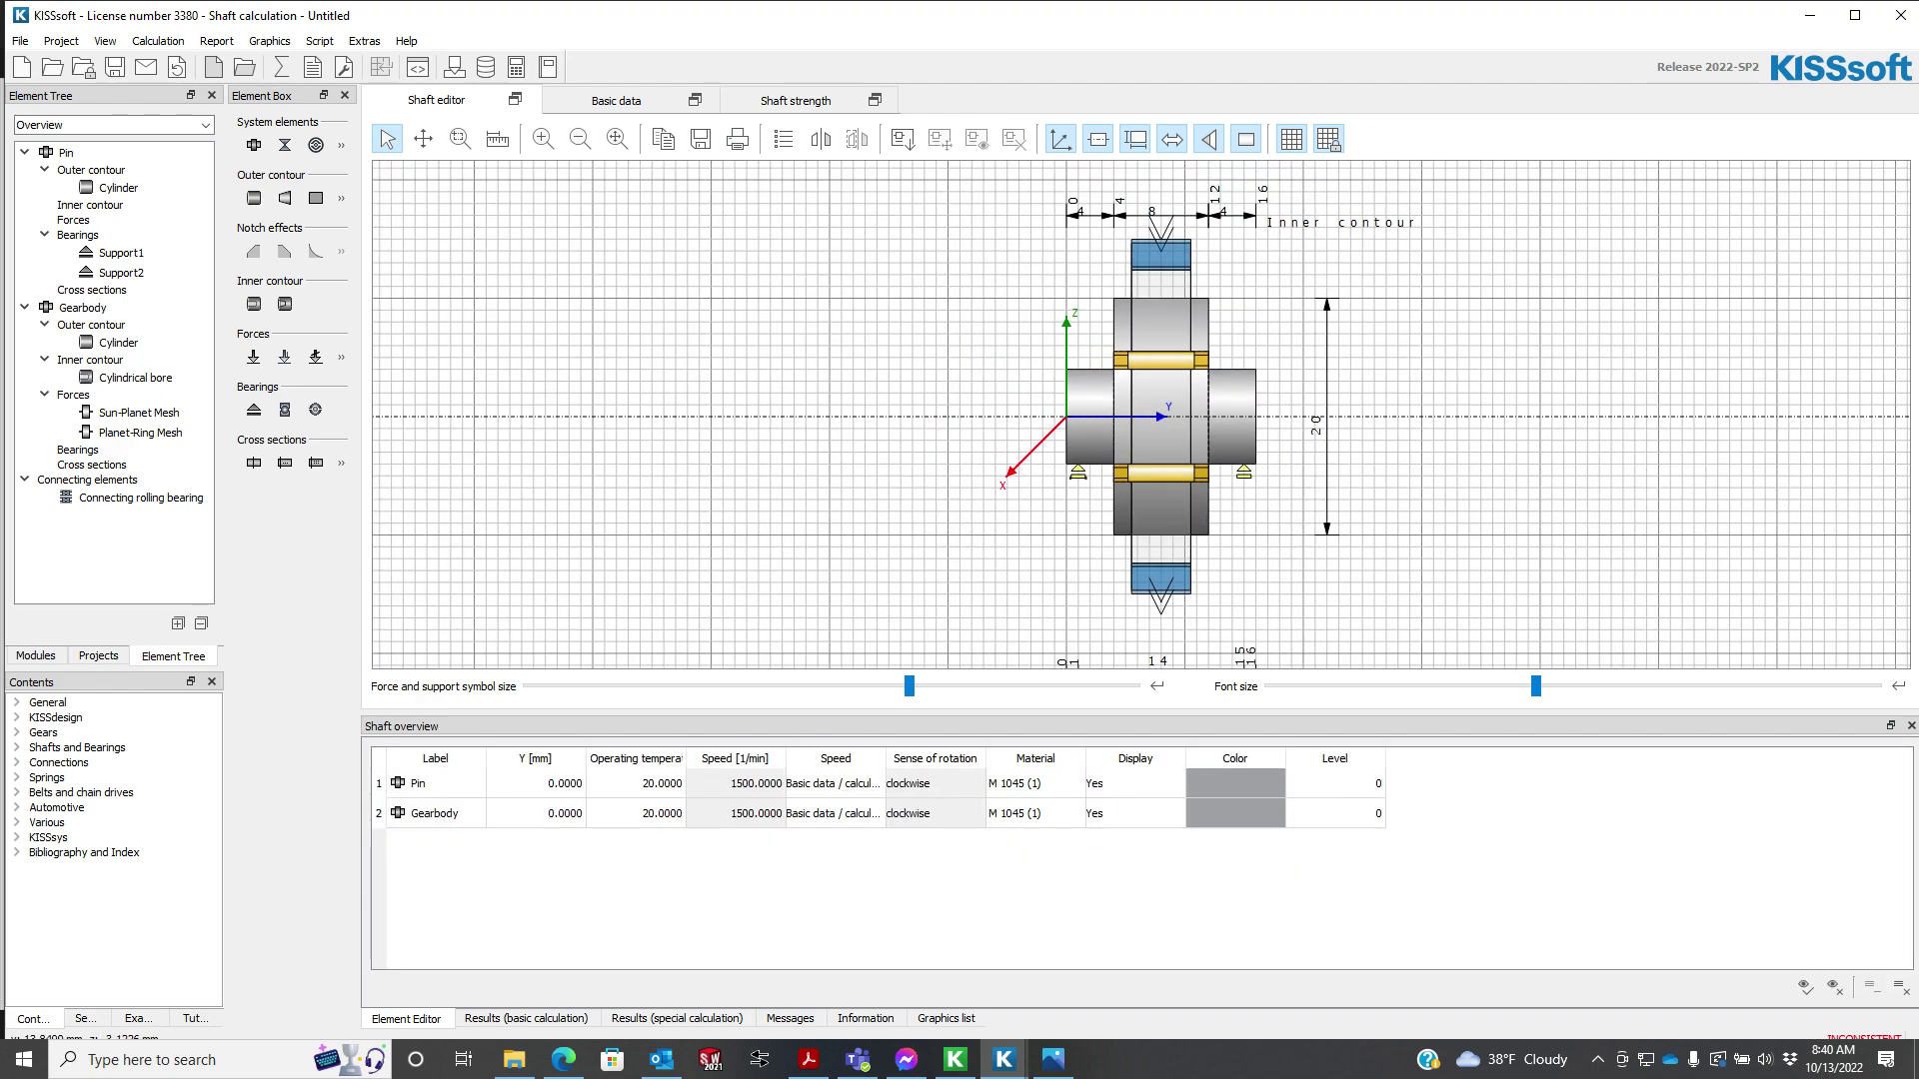
{"action": "left_click", "coordinate": [1230, 387]}
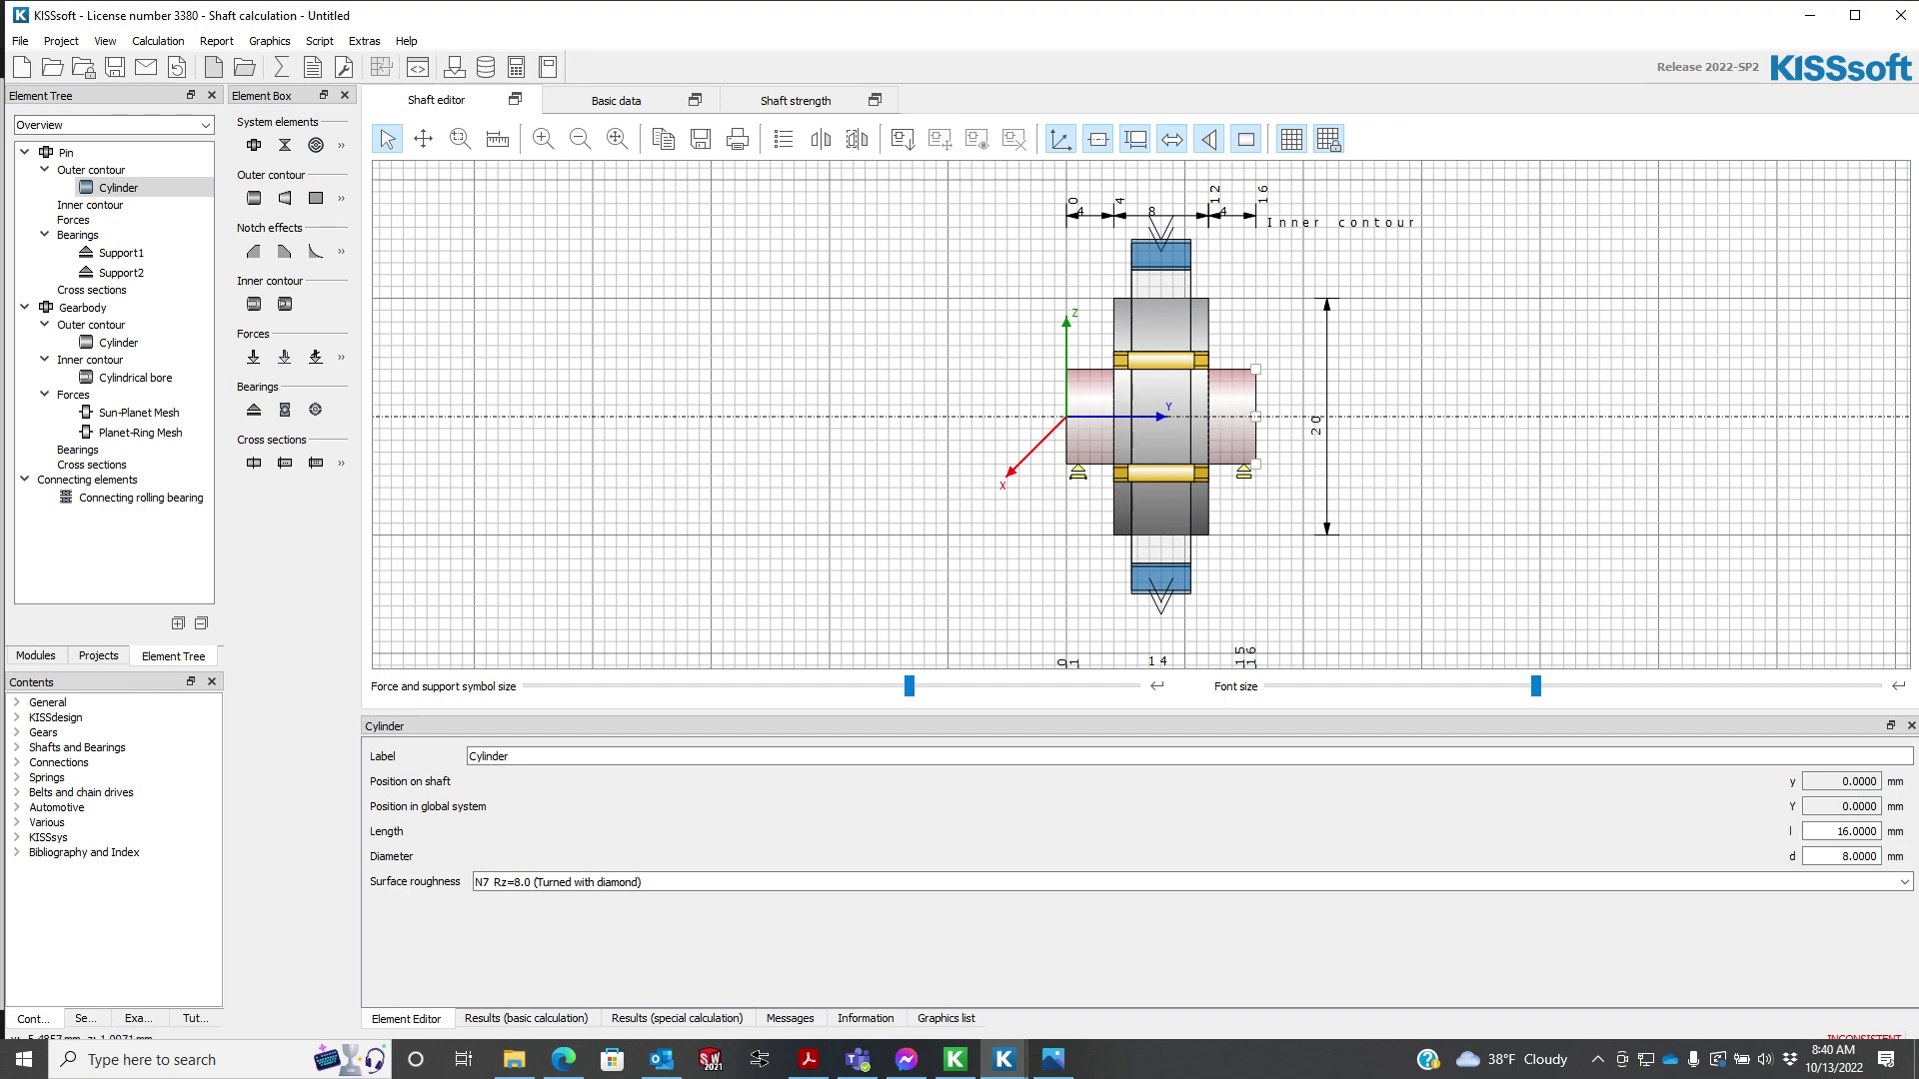
{"action": "left_click", "coordinate": [856, 392]}
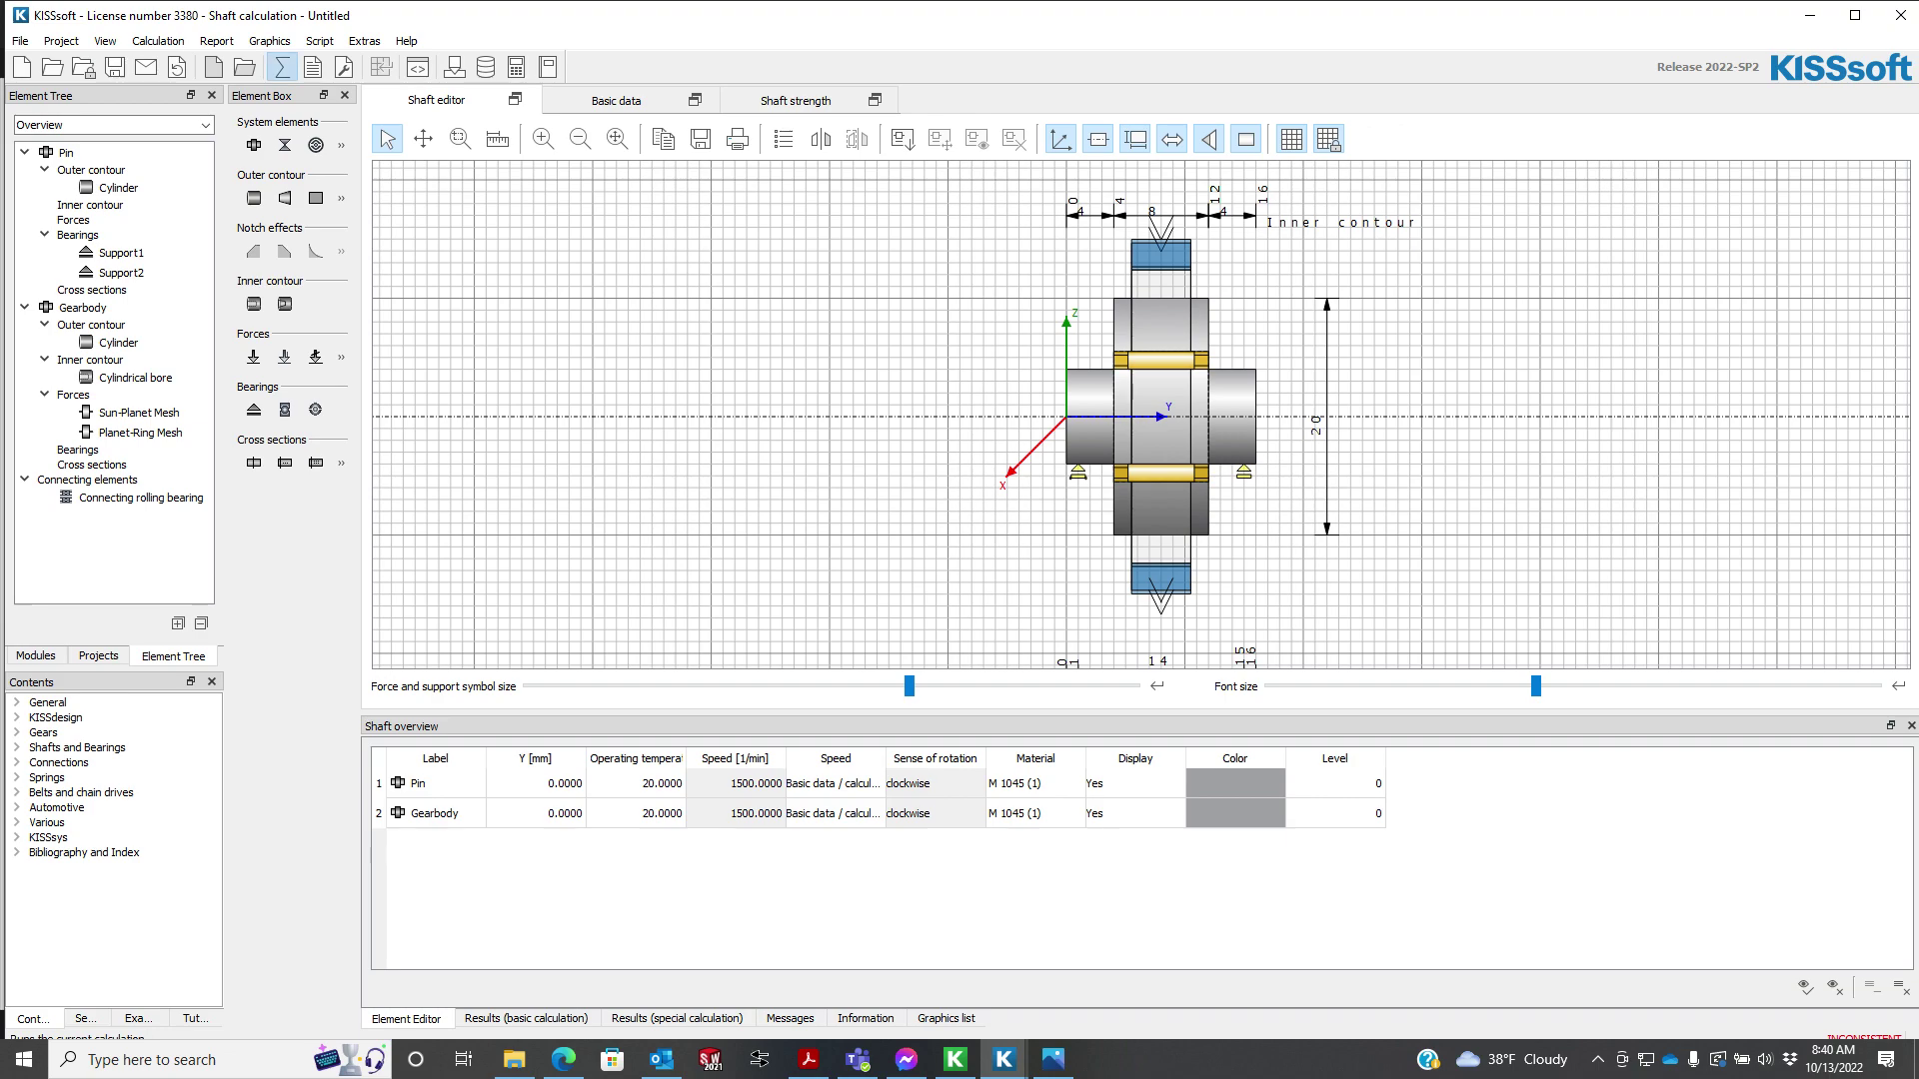
- Run the shaft calculation and acknowledge the warnings
{"action": "left_click", "coordinate": [283, 67]}
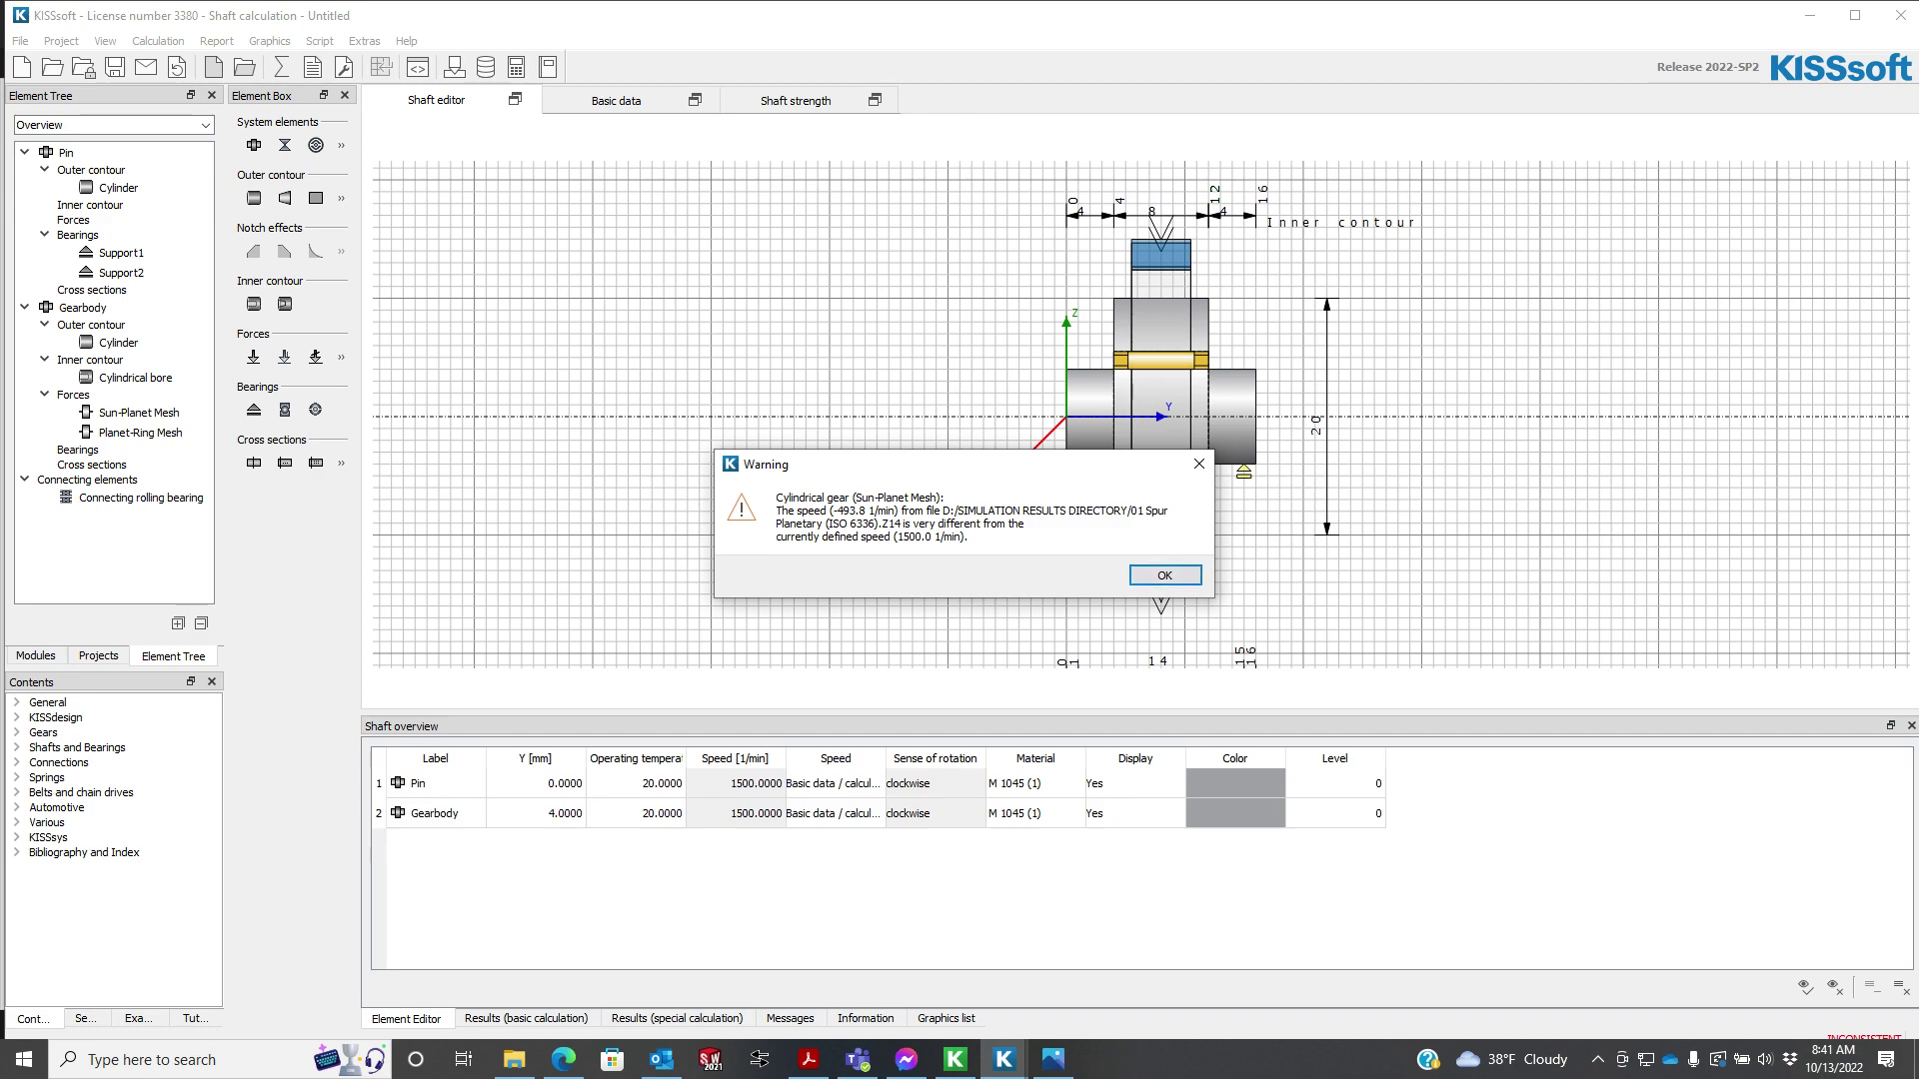
{"action": "key", "text": "Return"}
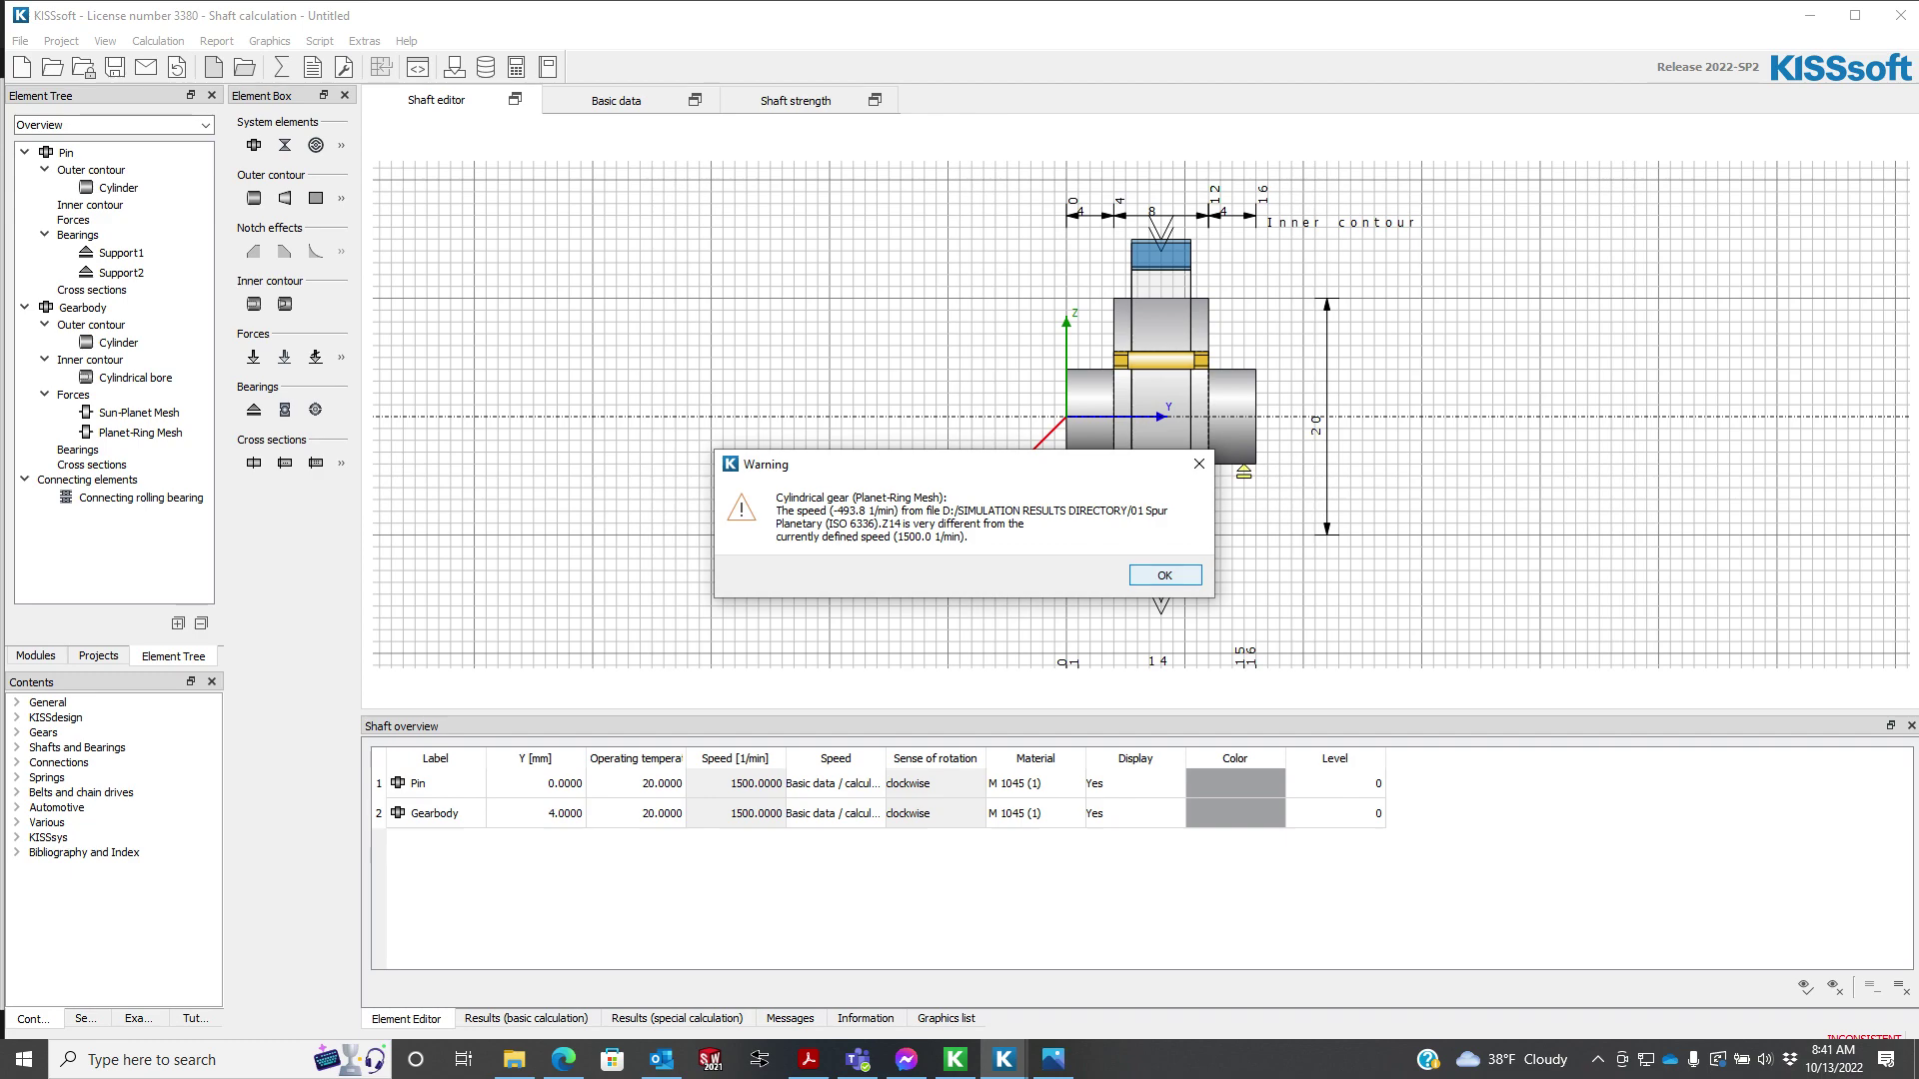
{"action": "key", "text": "Return"}
{"action": "key", "text": "Return"}
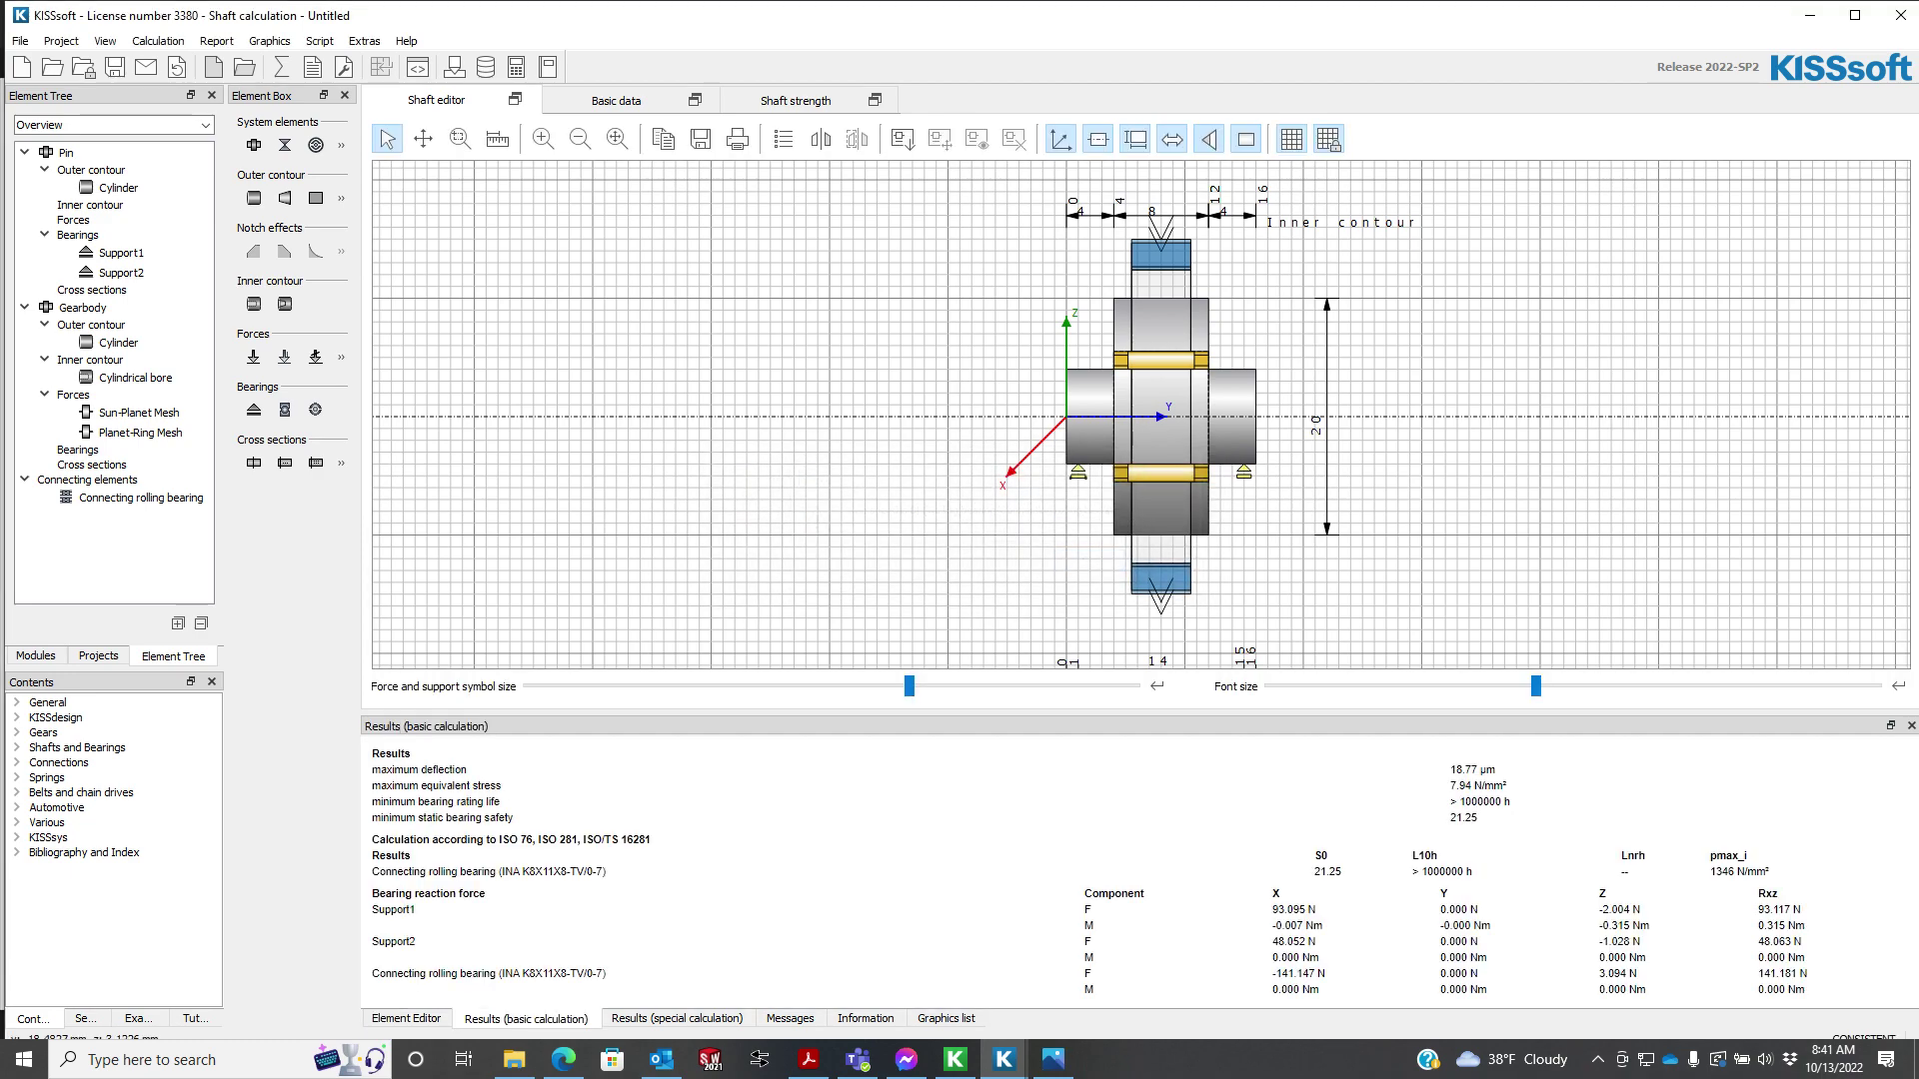
- Set the speed in the basic data to 493.8 1/min and rerun the shaft calculation
{"action": "left_click", "coordinate": [615, 99]}
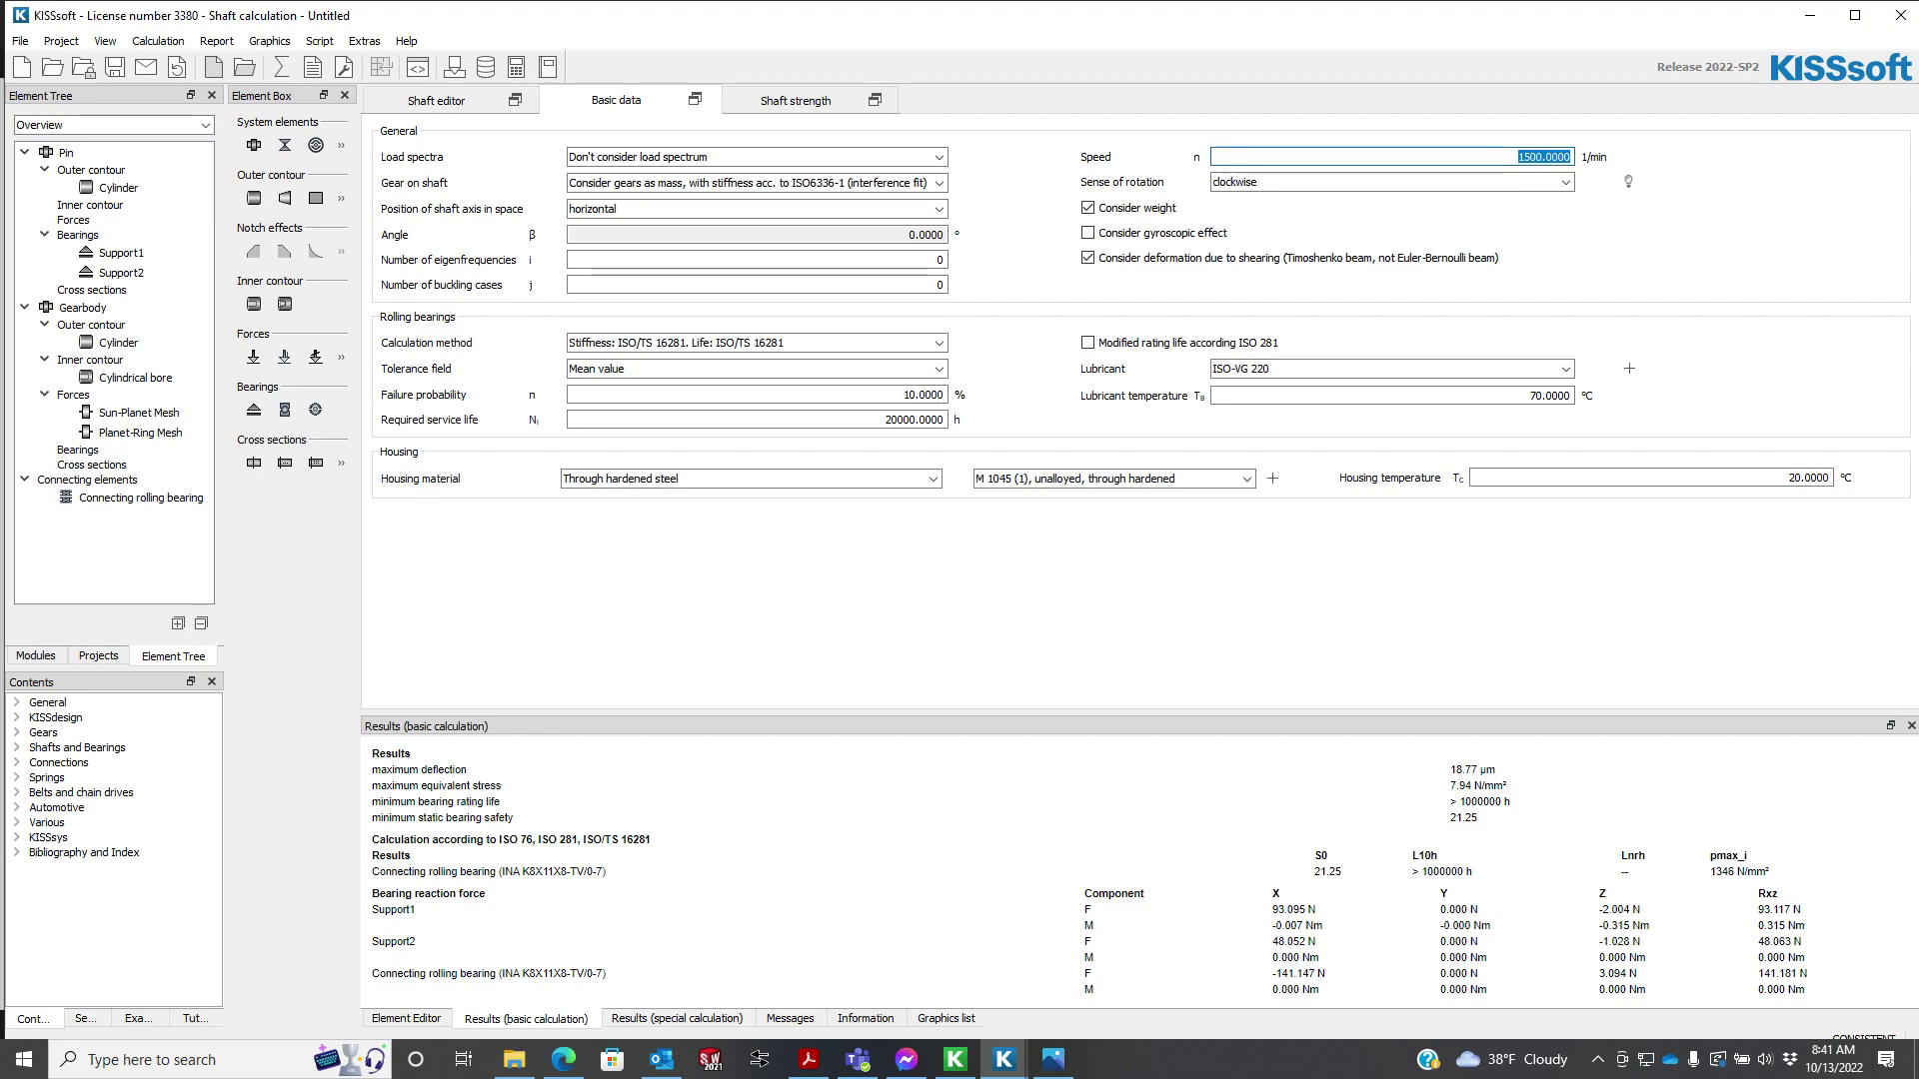
{"action": "type", "text": "493.8"}
{"action": "key", "text": "Return"}
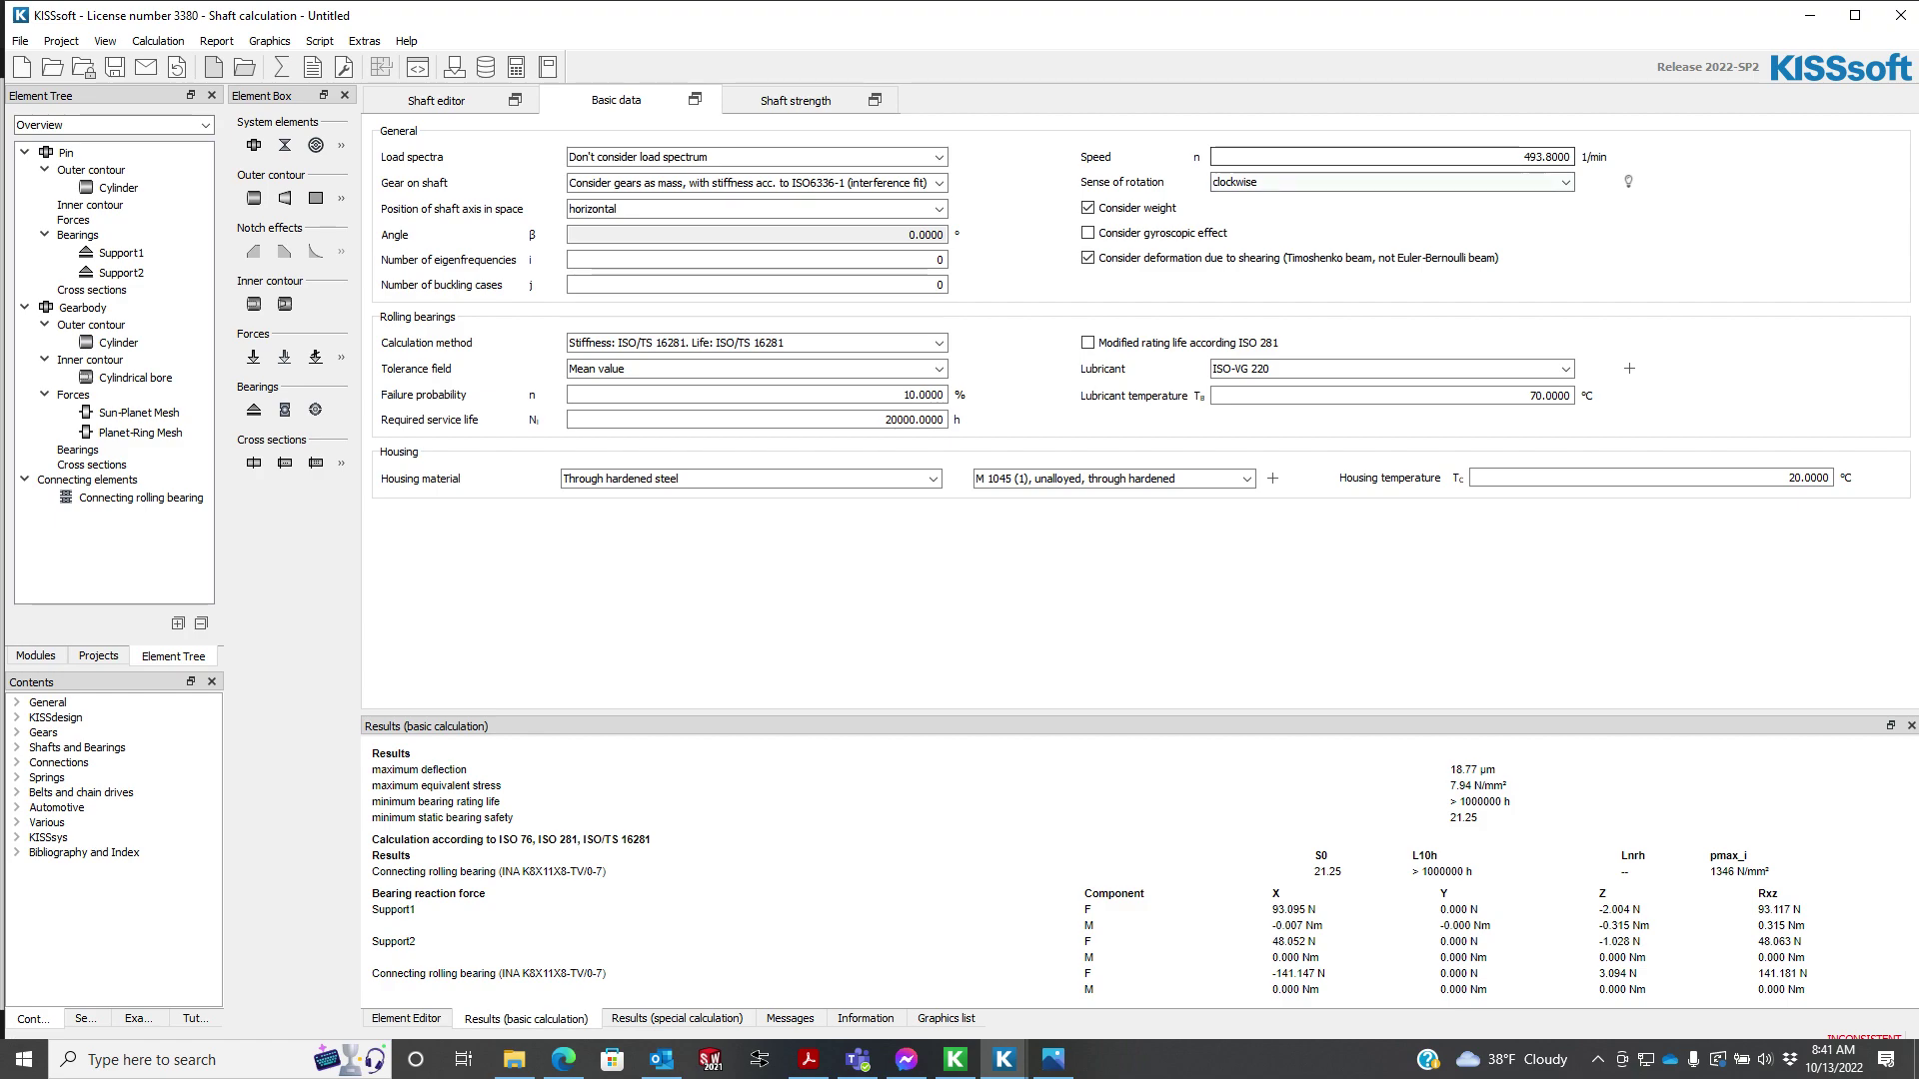
{"action": "key", "text": "Tab"}
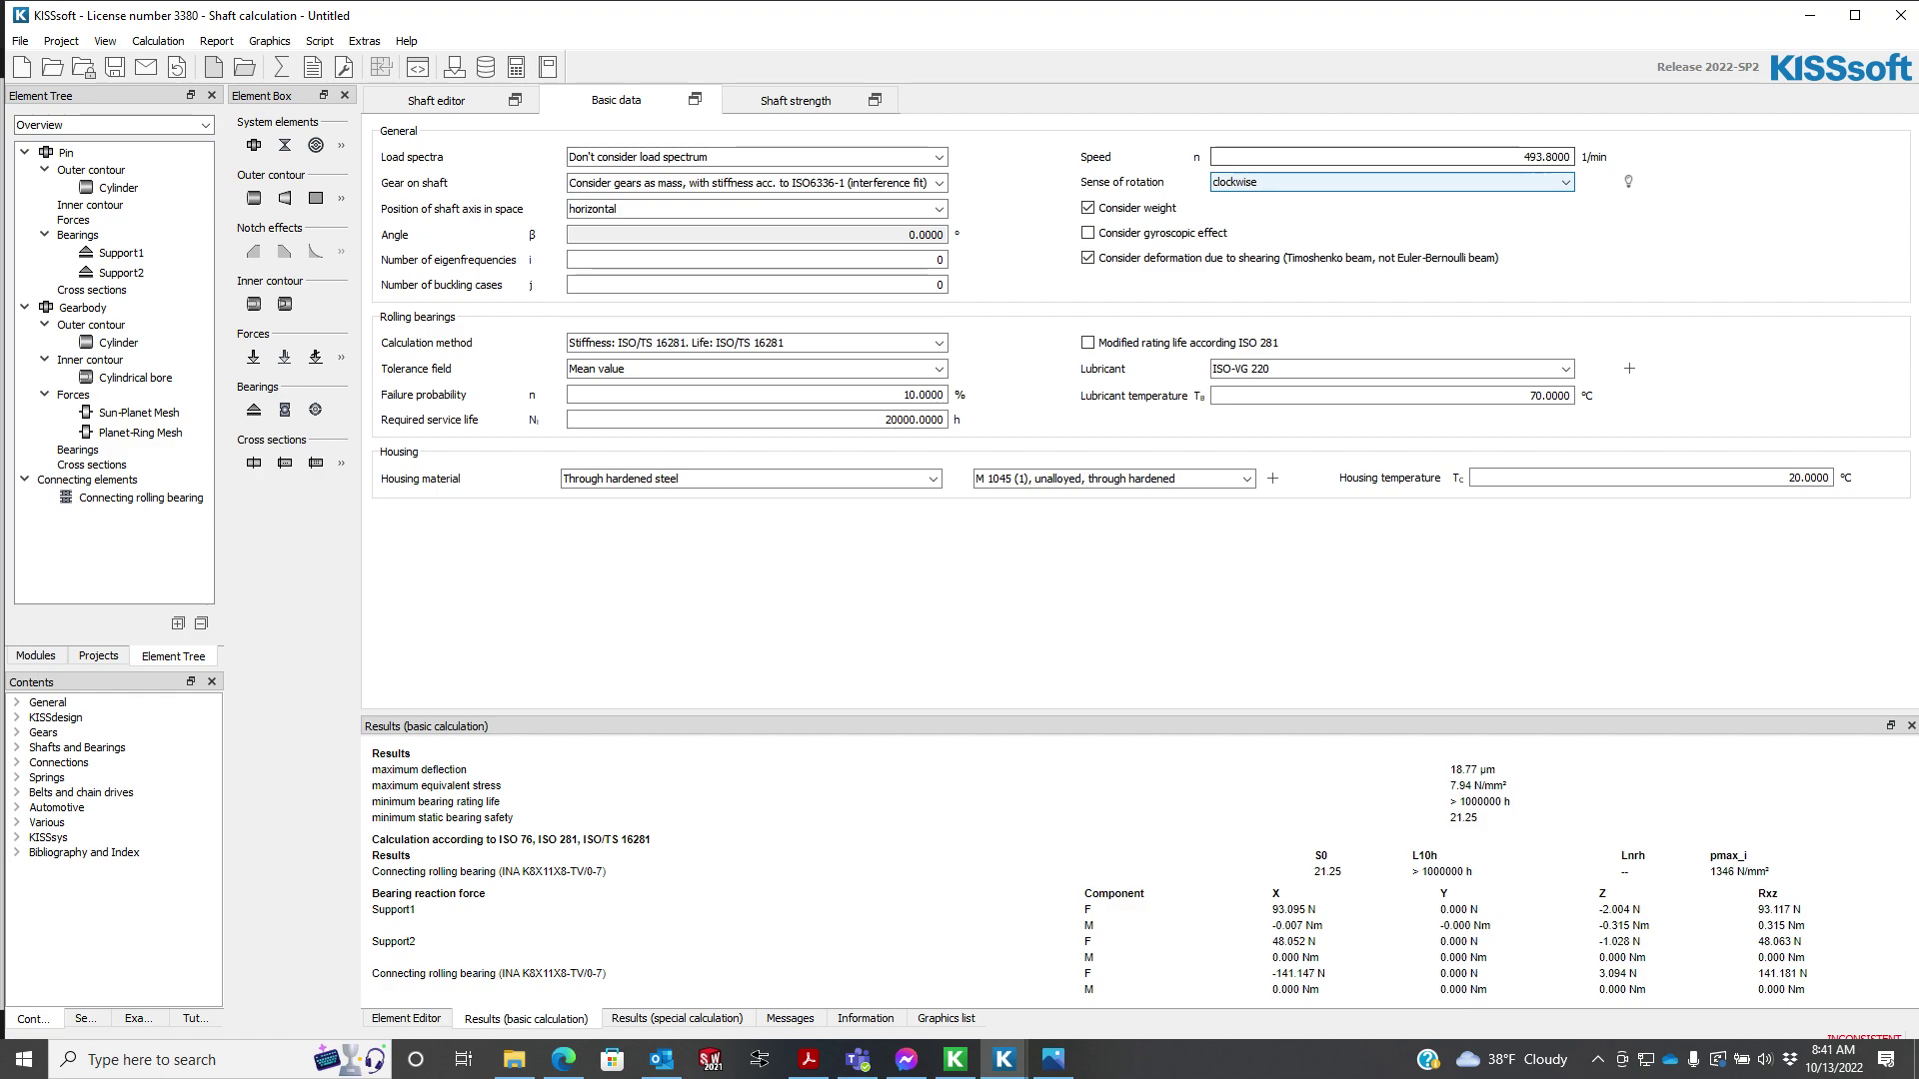
{"action": "left_click", "coordinate": [281, 67]}
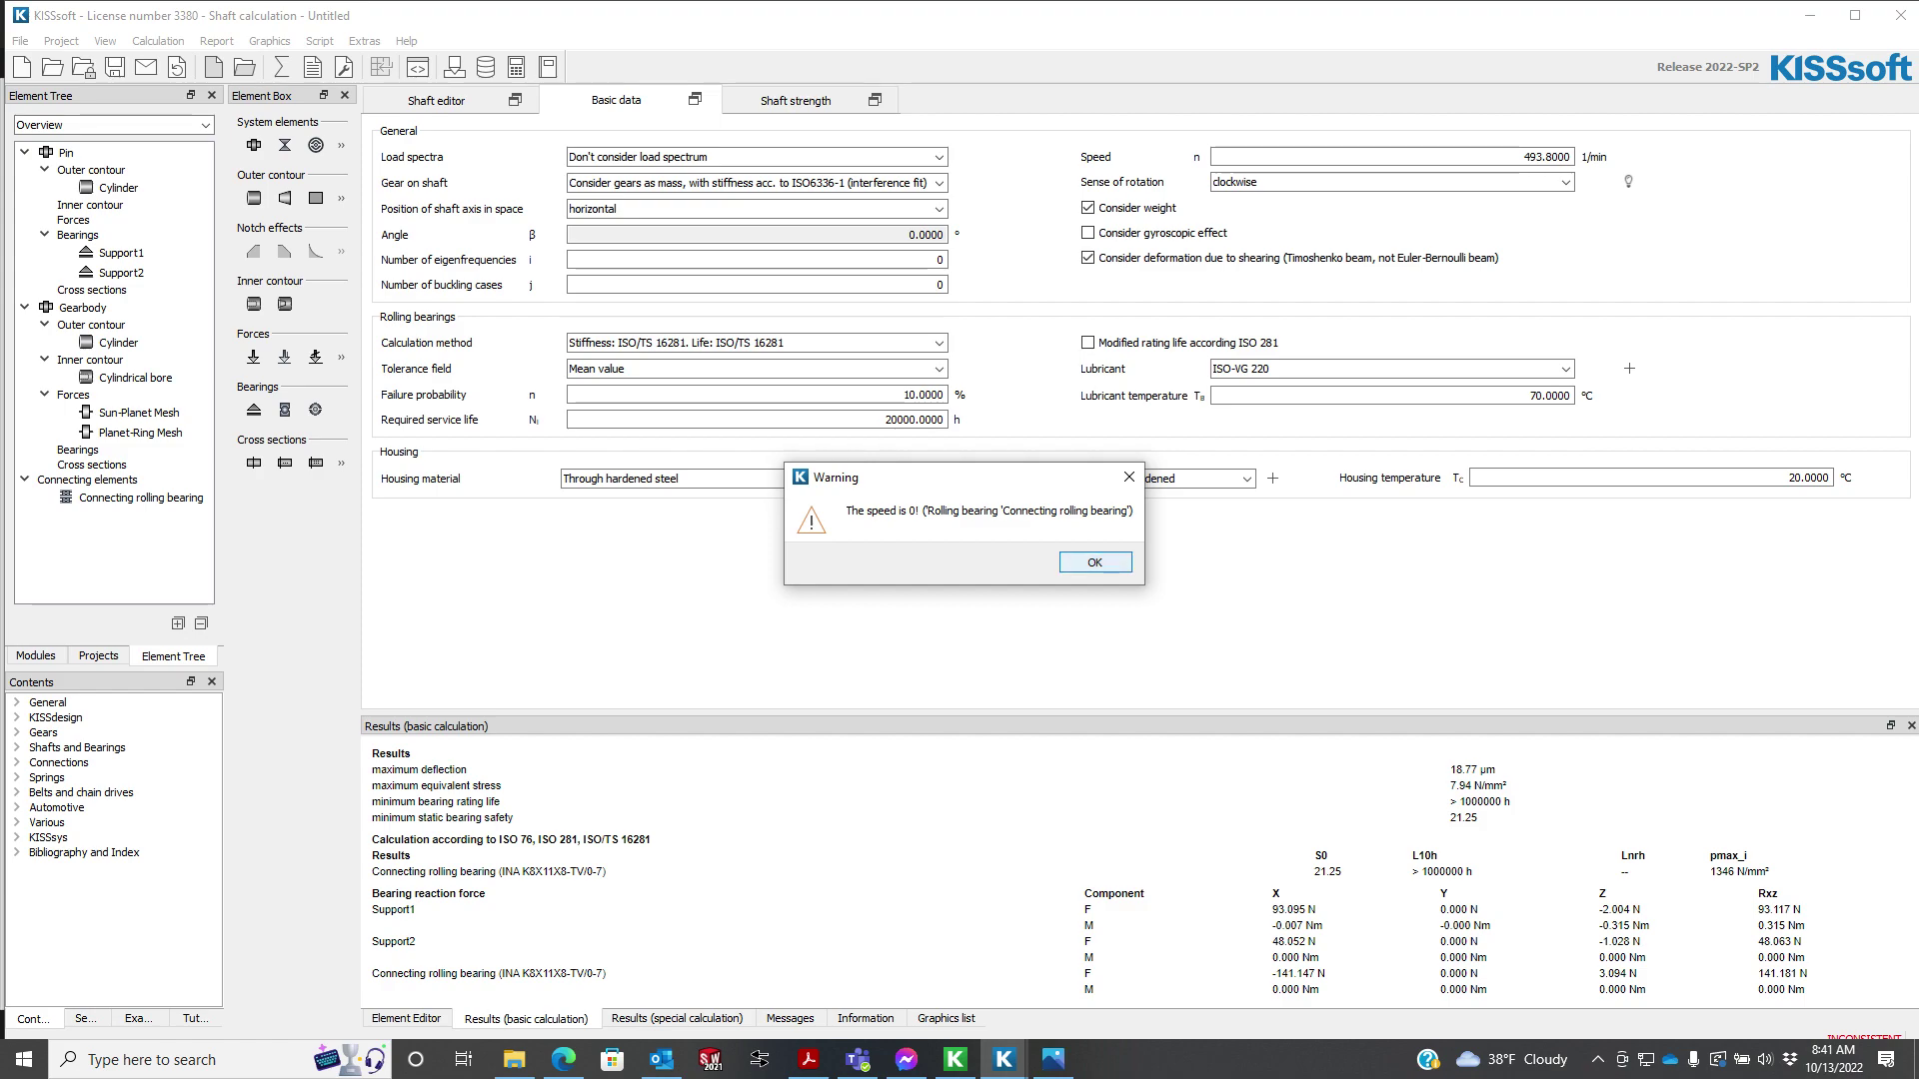
{"action": "key", "text": "Return"}
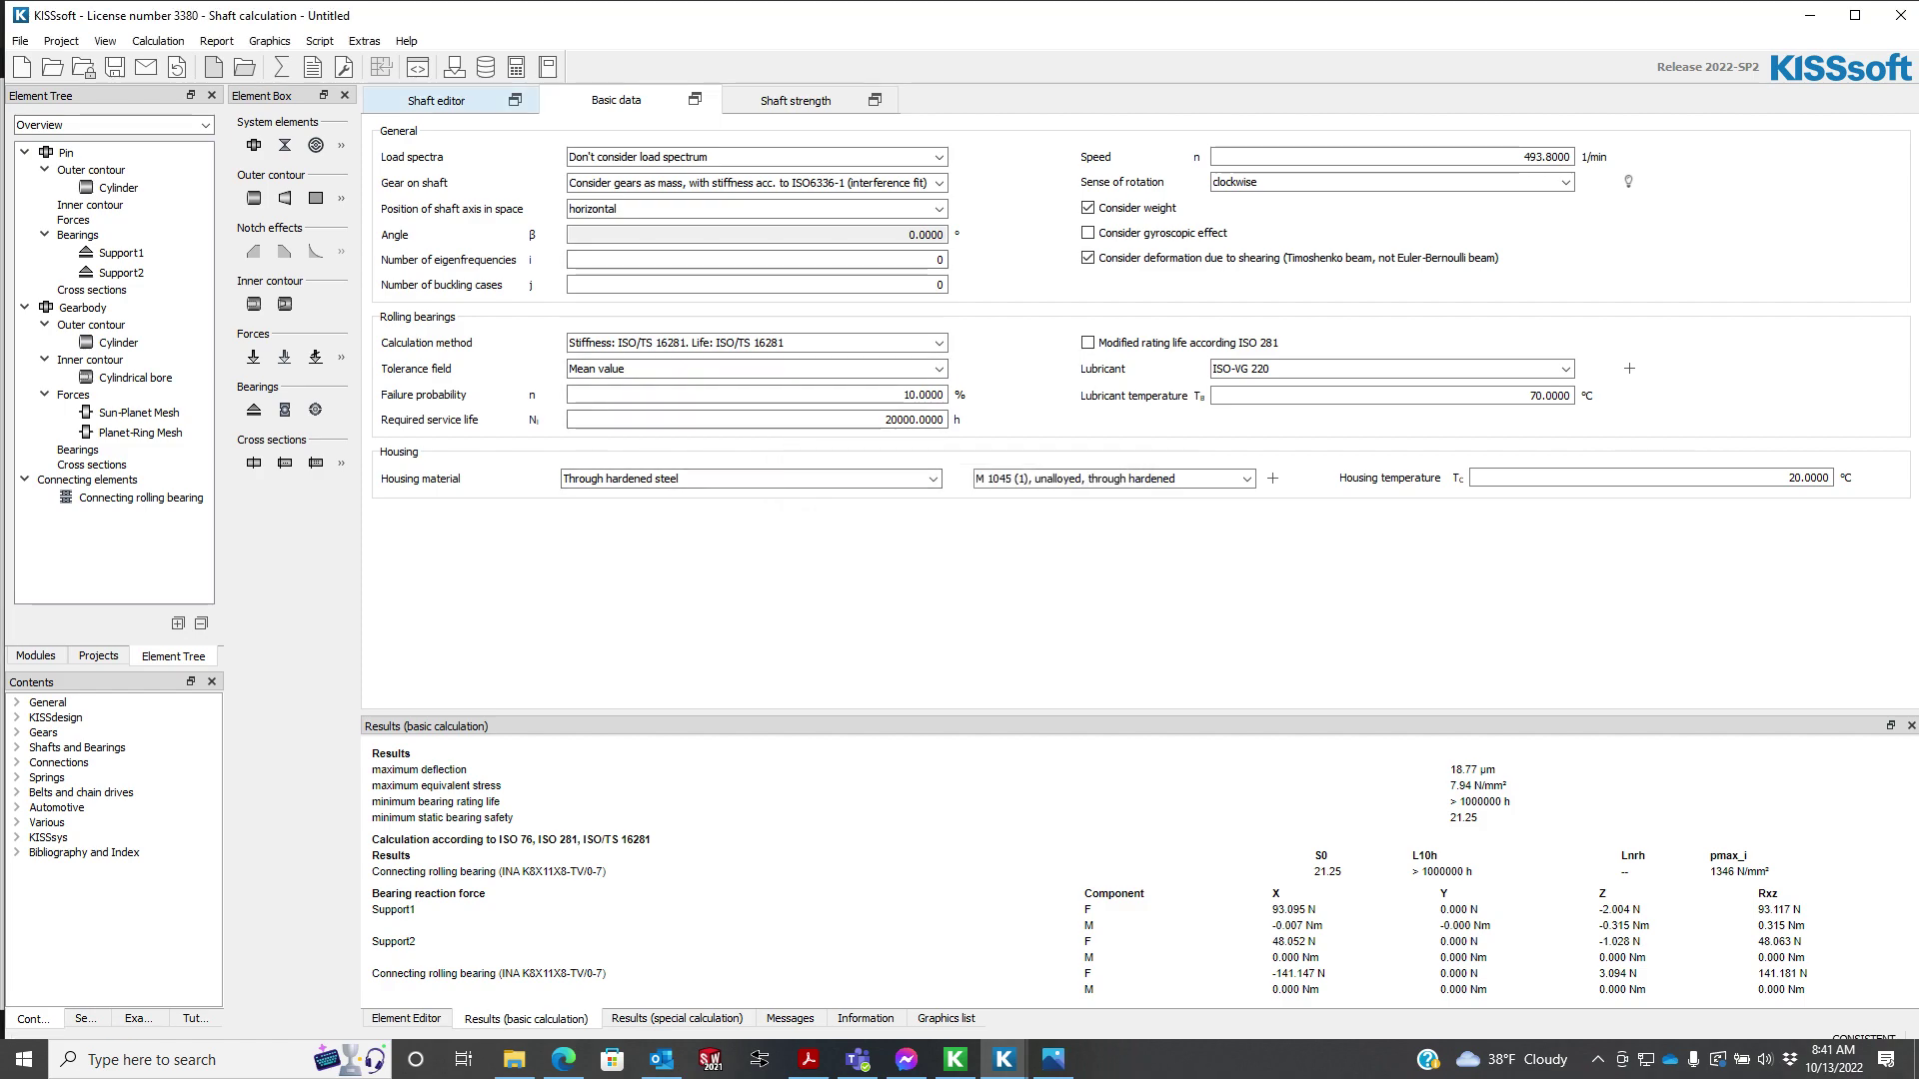
- Set the Pin's speed to own input with 0 1/min in the shaft overview and rerun the shaft calculation
{"action": "left_click", "coordinate": [437, 101]}
{"action": "scroll", "coordinate": [1596, 548], "scroll_direction": "up", "scroll_amount": 1}
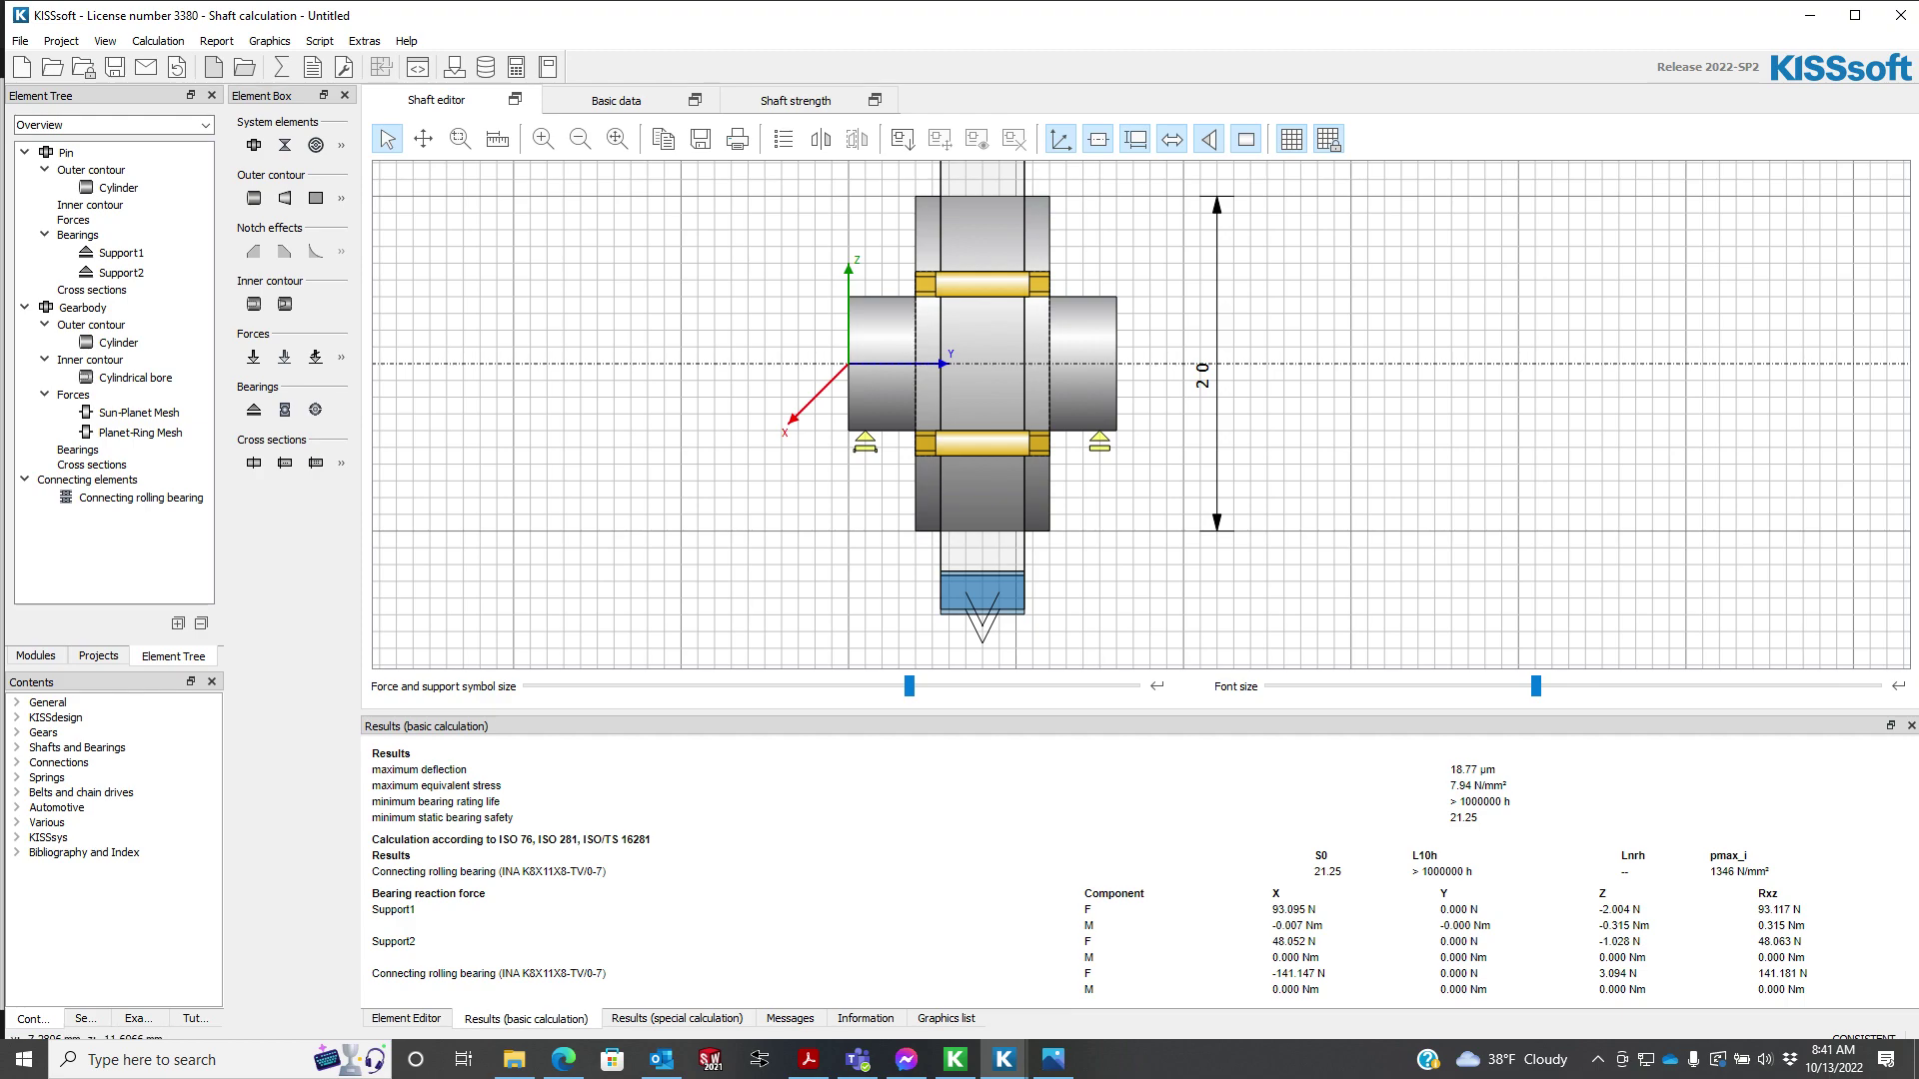
{"action": "left_click", "coordinate": [406, 1019]}
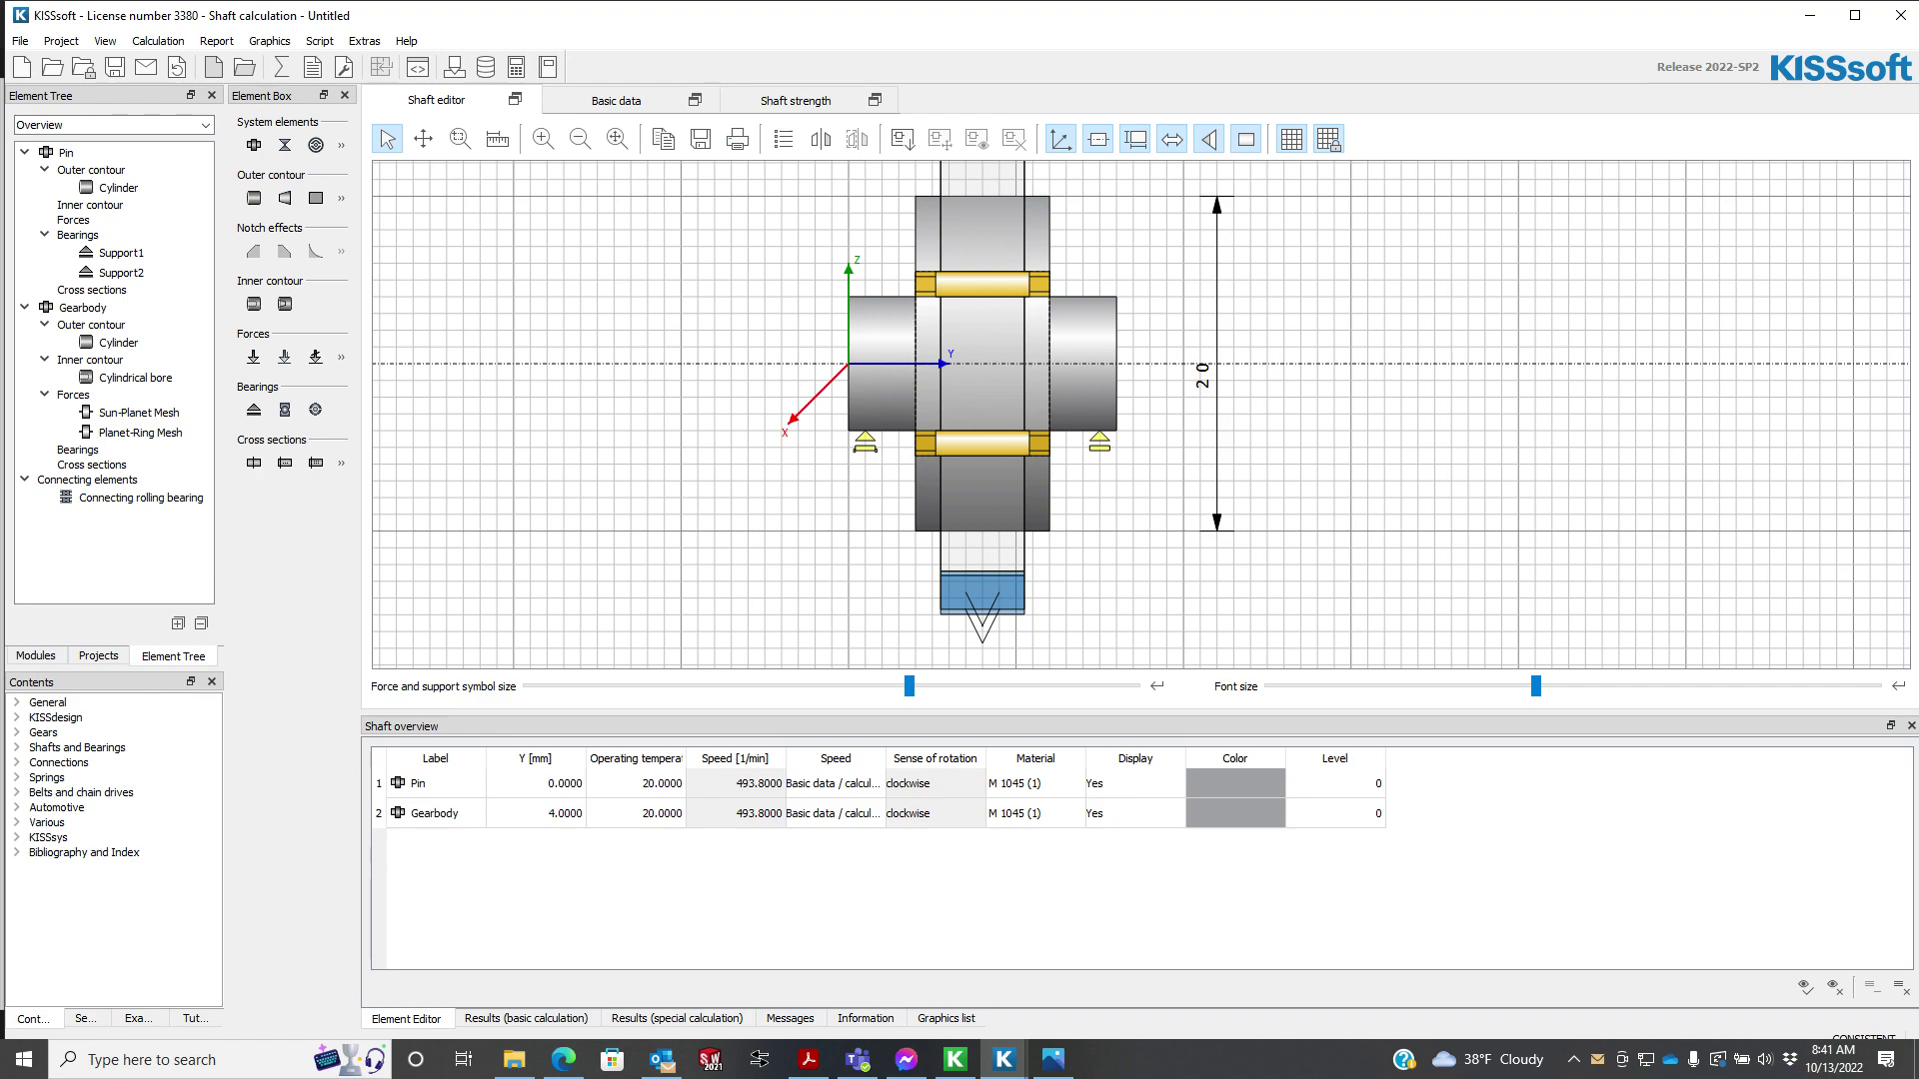
{"action": "left_click", "coordinate": [737, 784]}
{"action": "left_click", "coordinate": [836, 784]}
{"action": "left_click", "coordinate": [875, 784]}
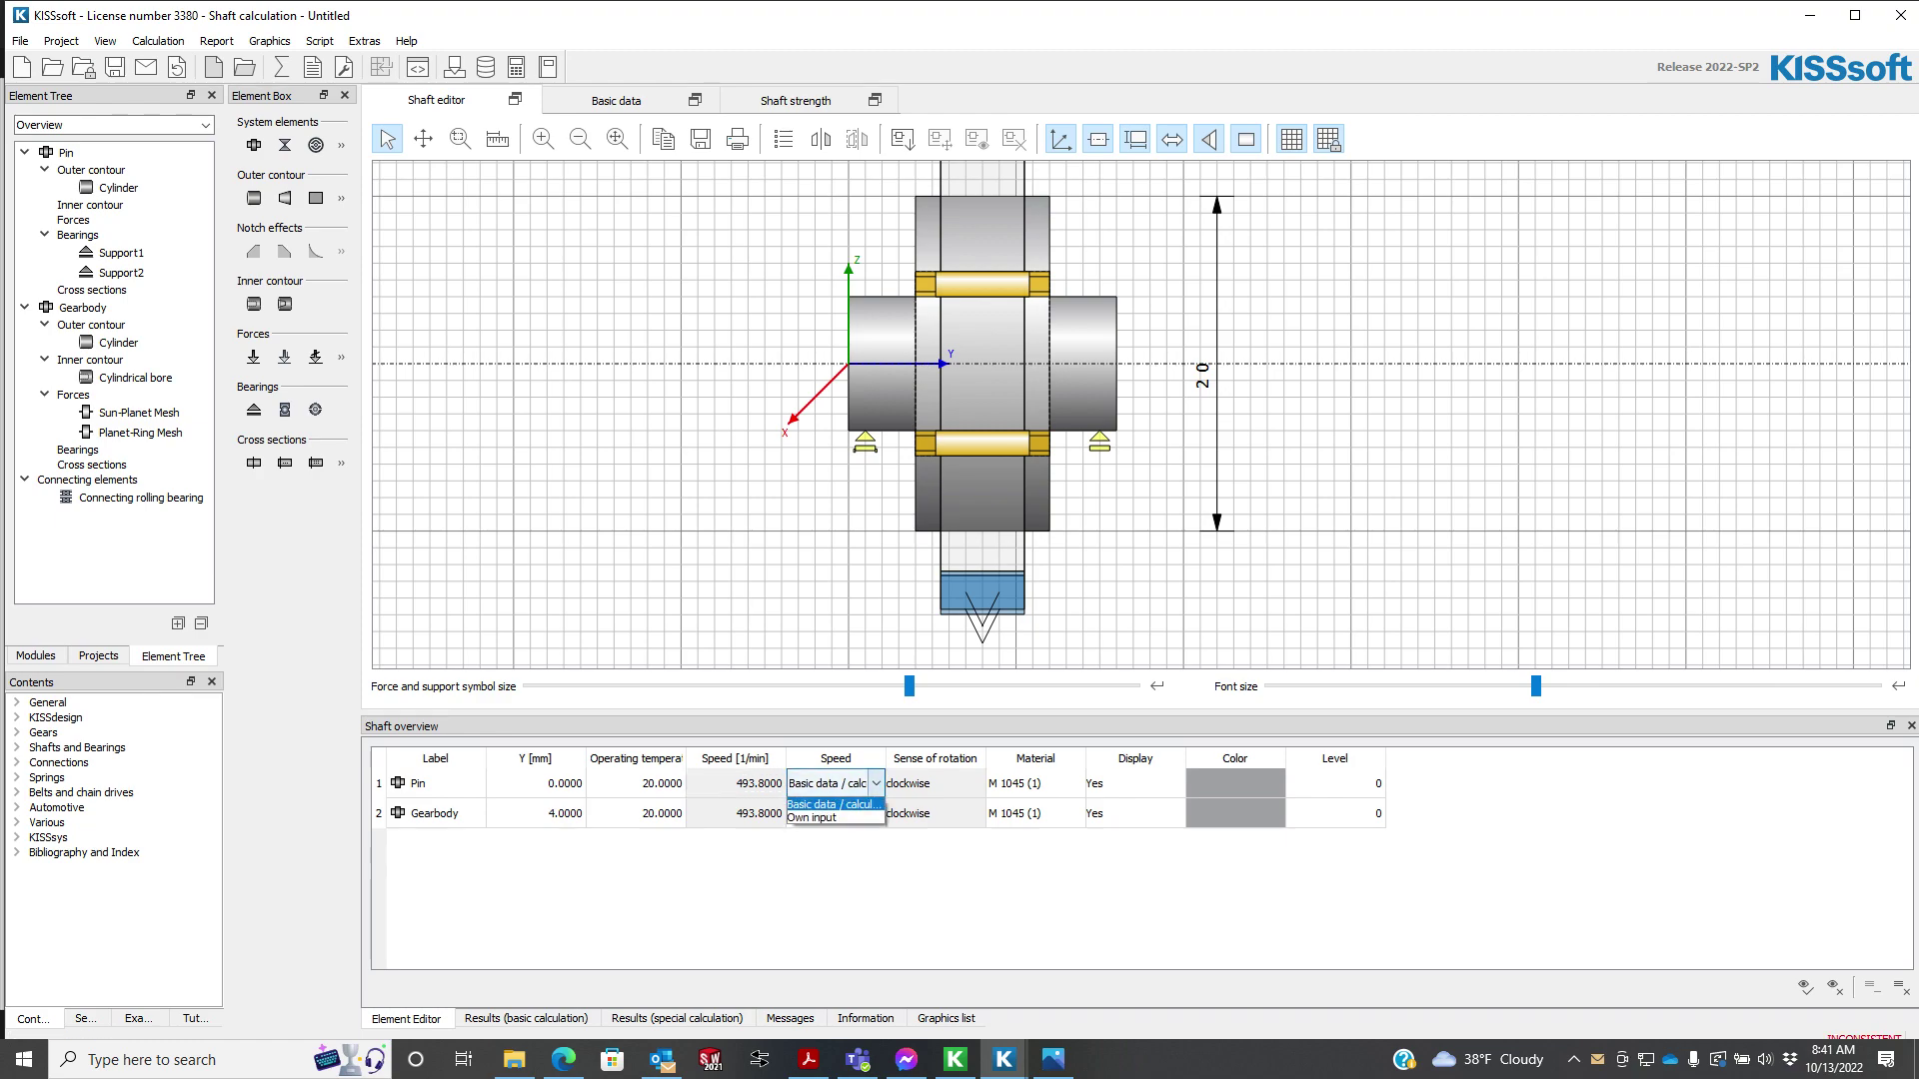
{"action": "left_click", "coordinate": [835, 817]}
{"action": "left_click", "coordinate": [737, 784]}
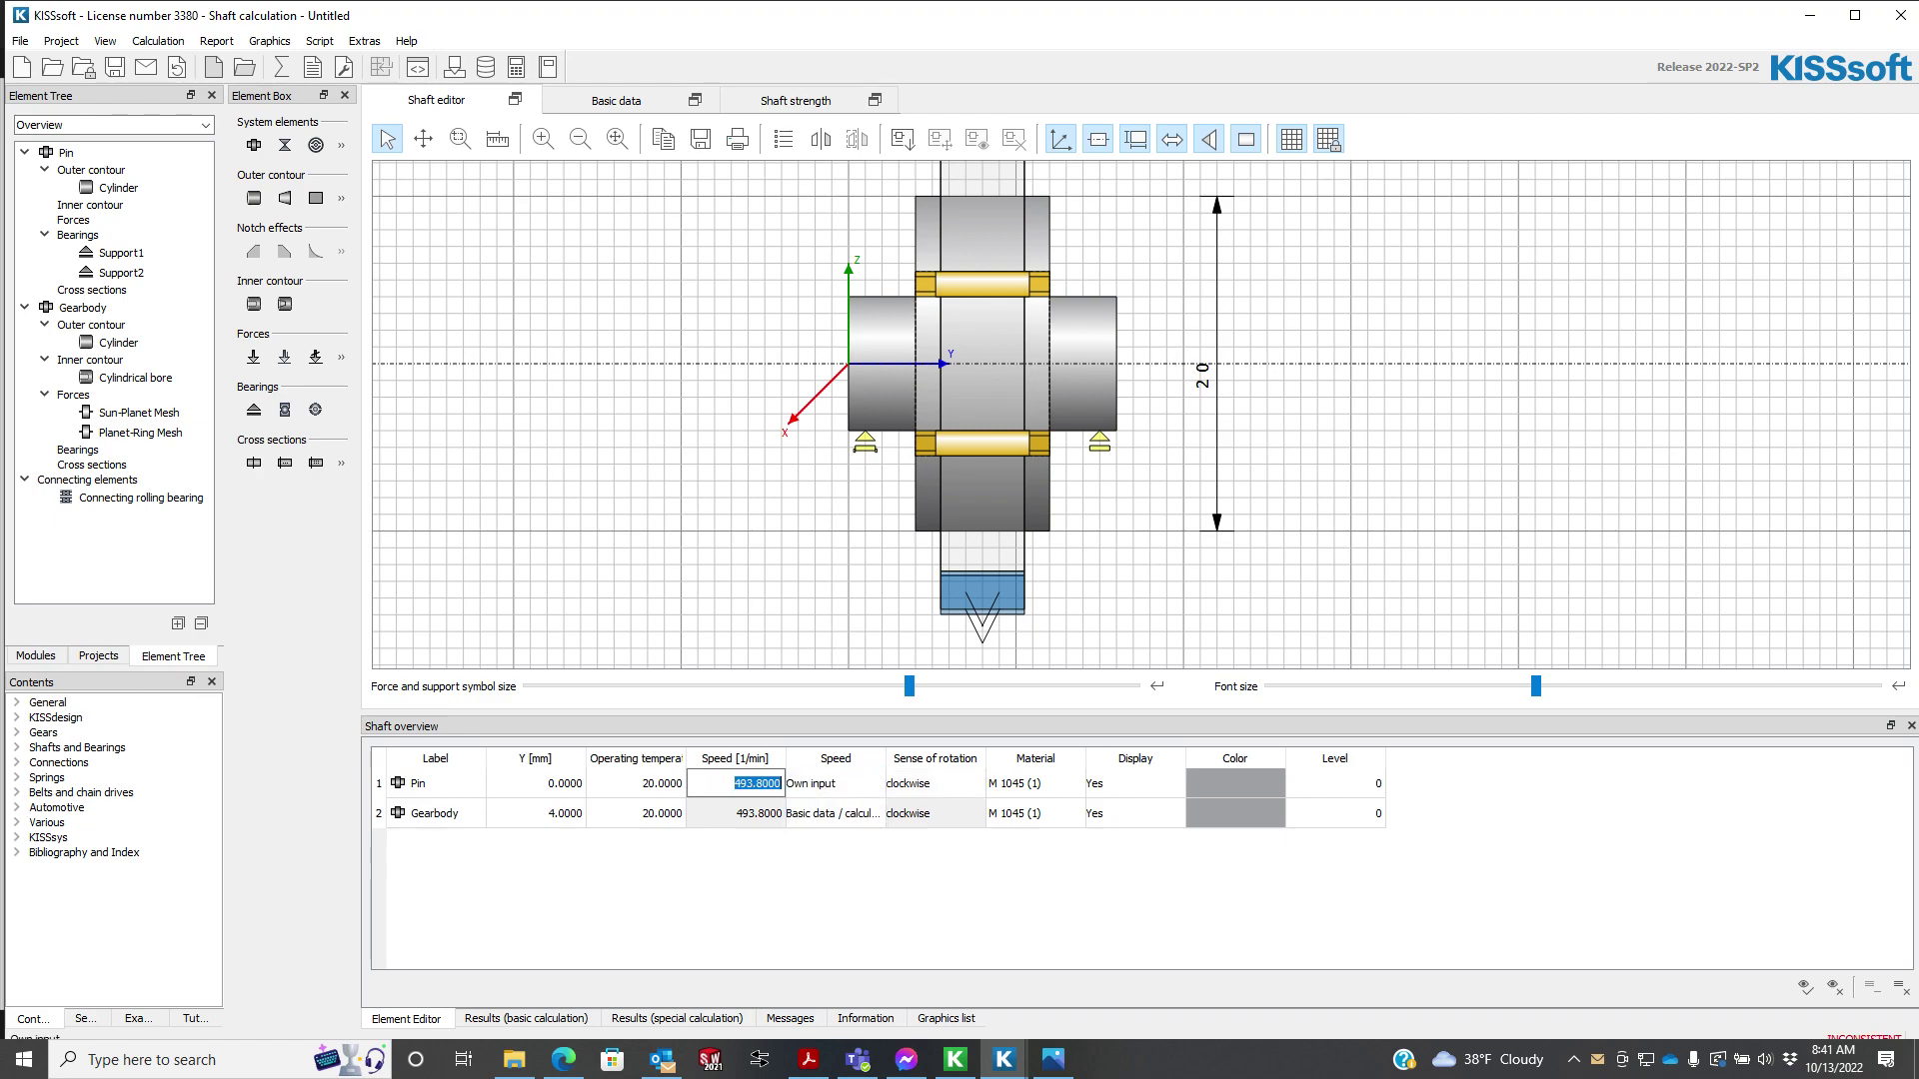
{"action": "type", "text": "0"}
{"action": "key", "text": "Return"}
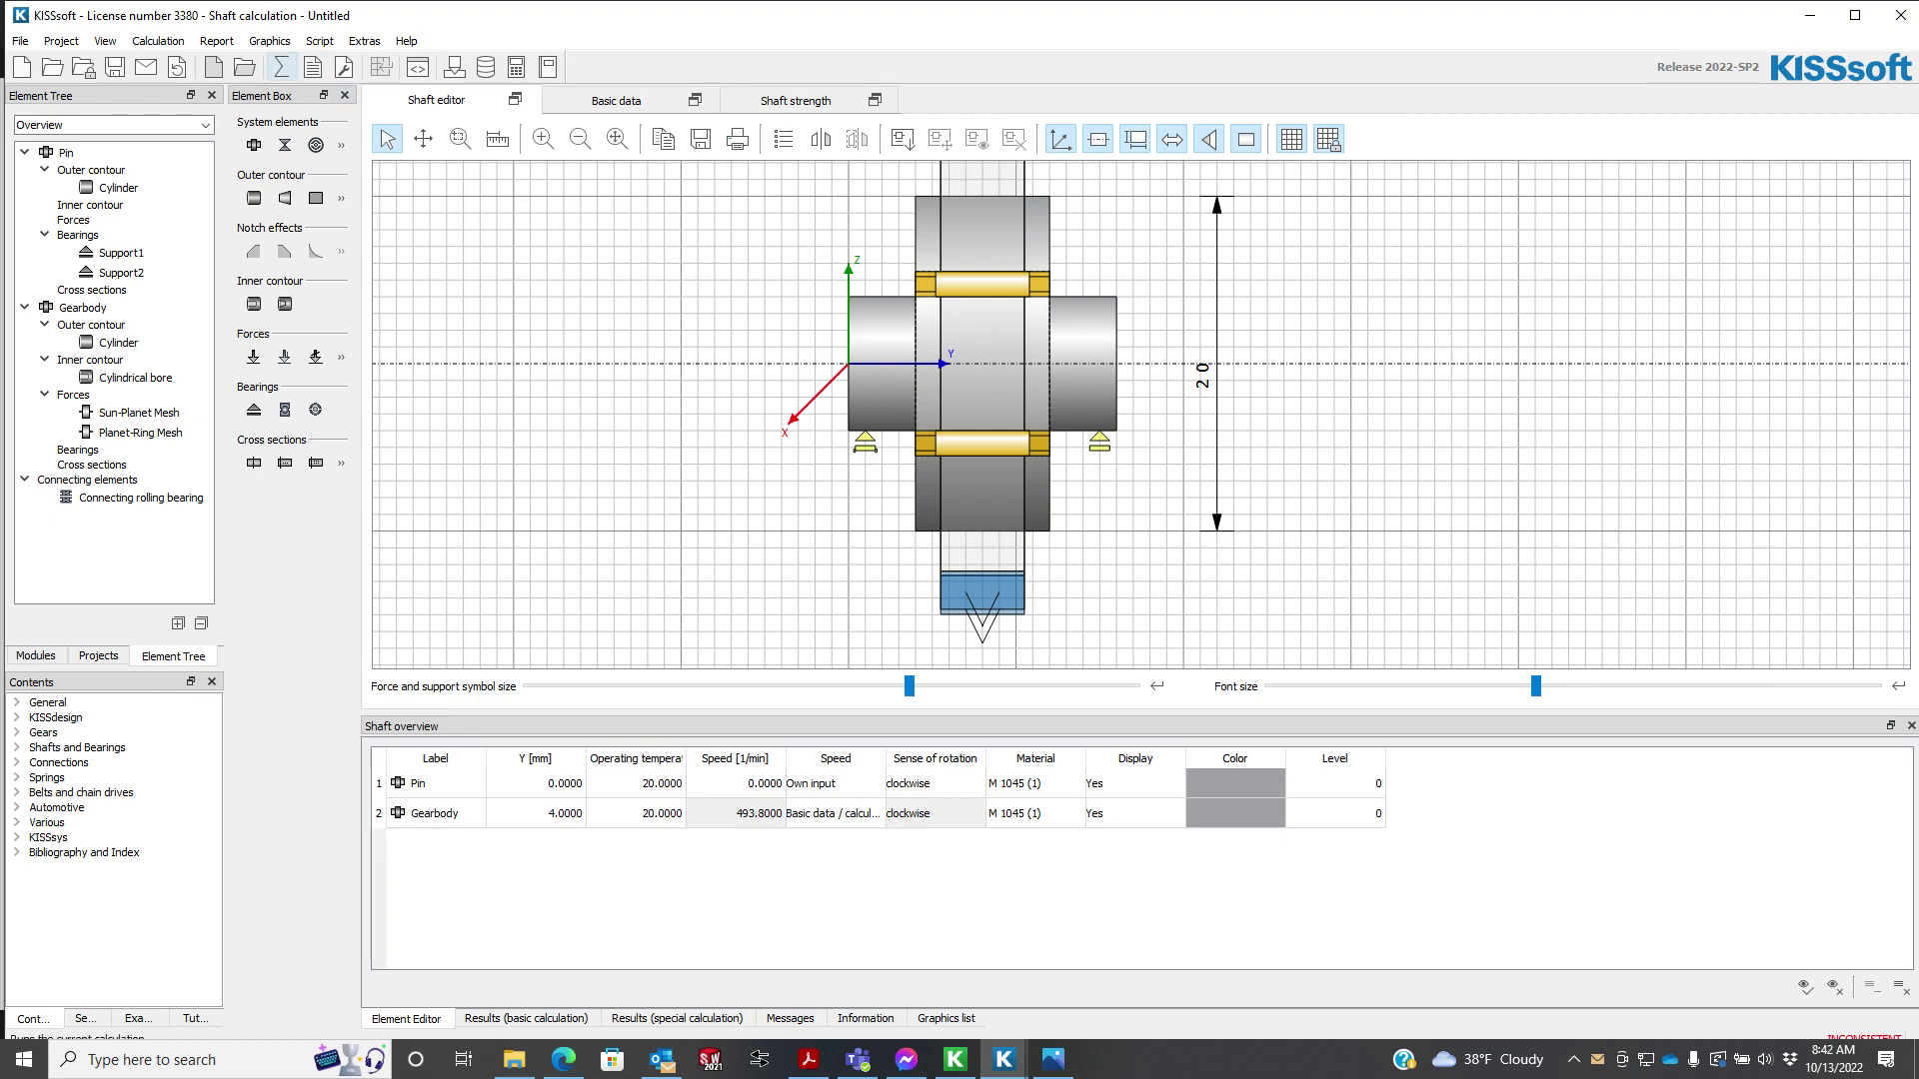
{"action": "left_click", "coordinate": [281, 67]}
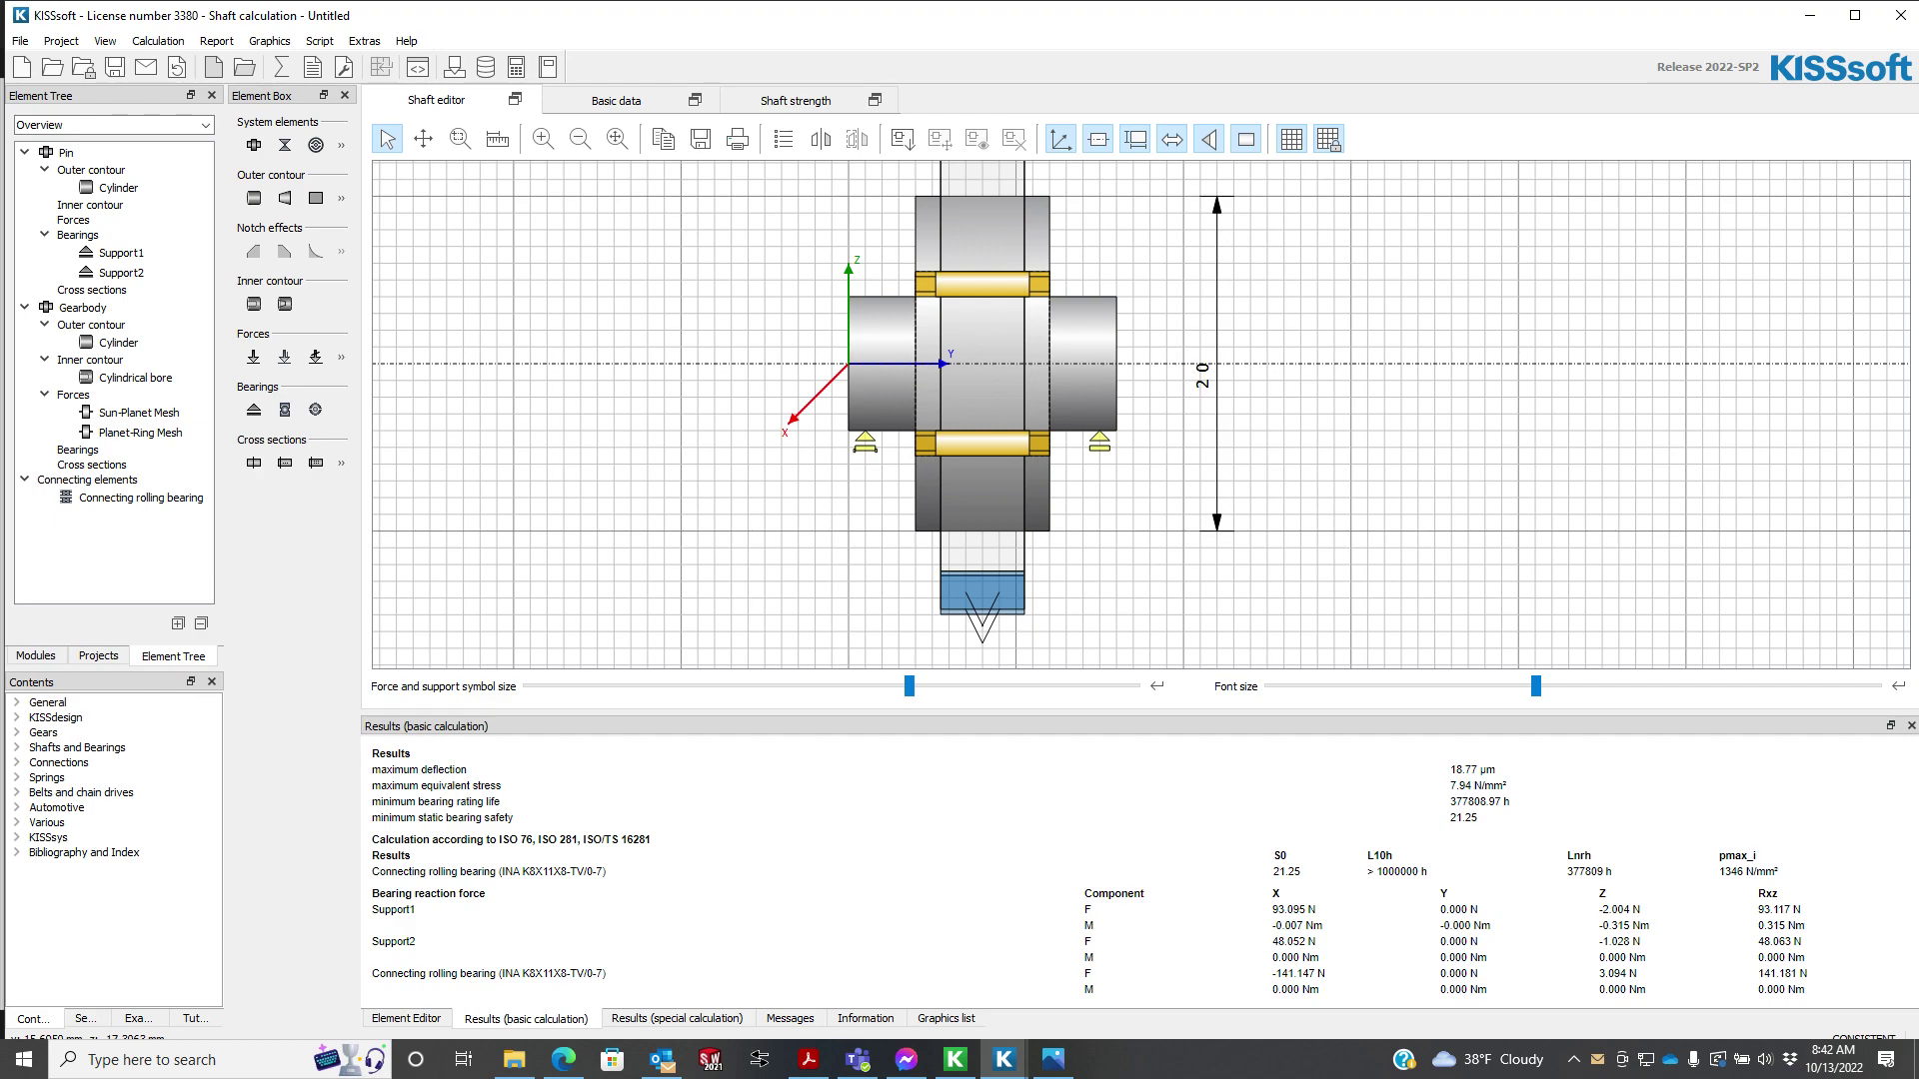
- Check the rolling bearing calculation methods and keep ISO/TS 16281 for both stiffness and life
{"action": "left_click", "coordinate": [616, 101]}
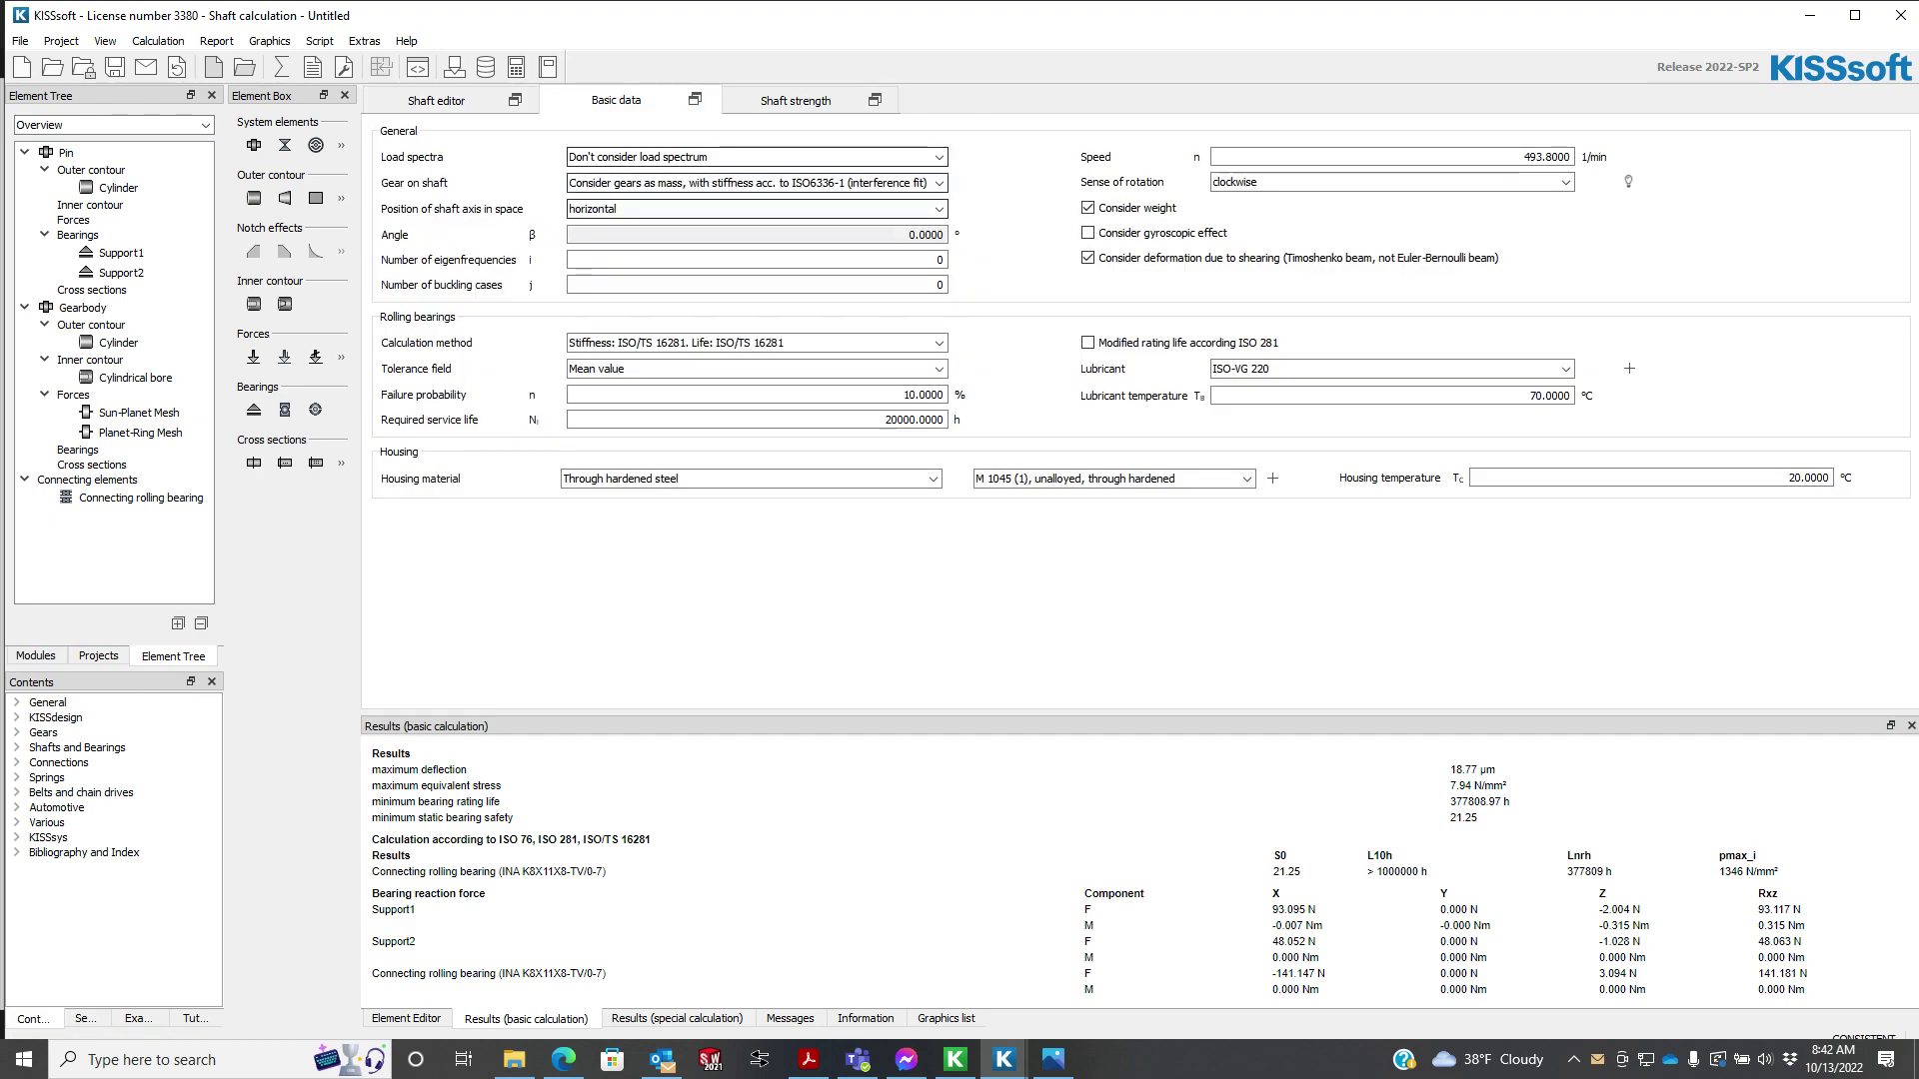
{"action": "left_click", "coordinate": [757, 343]}
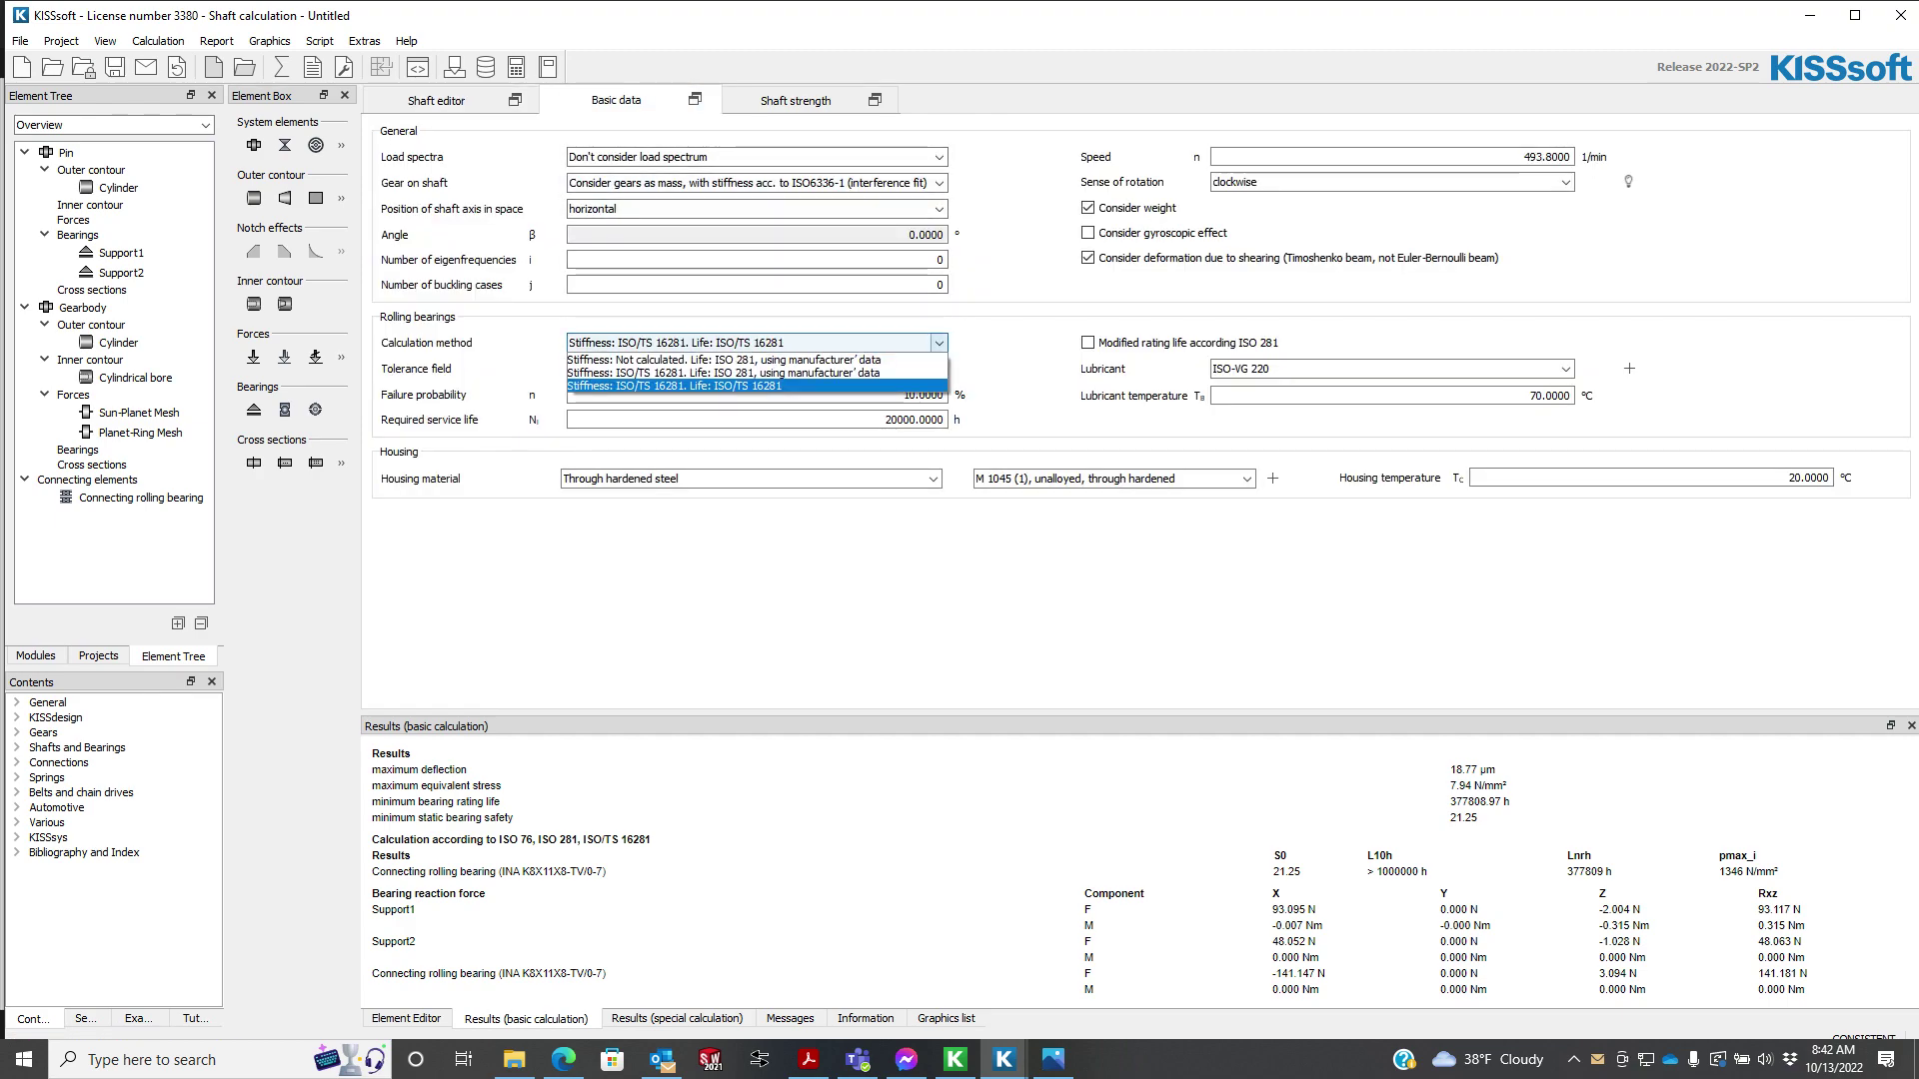
{"action": "left_click", "coordinate": [757, 387]}
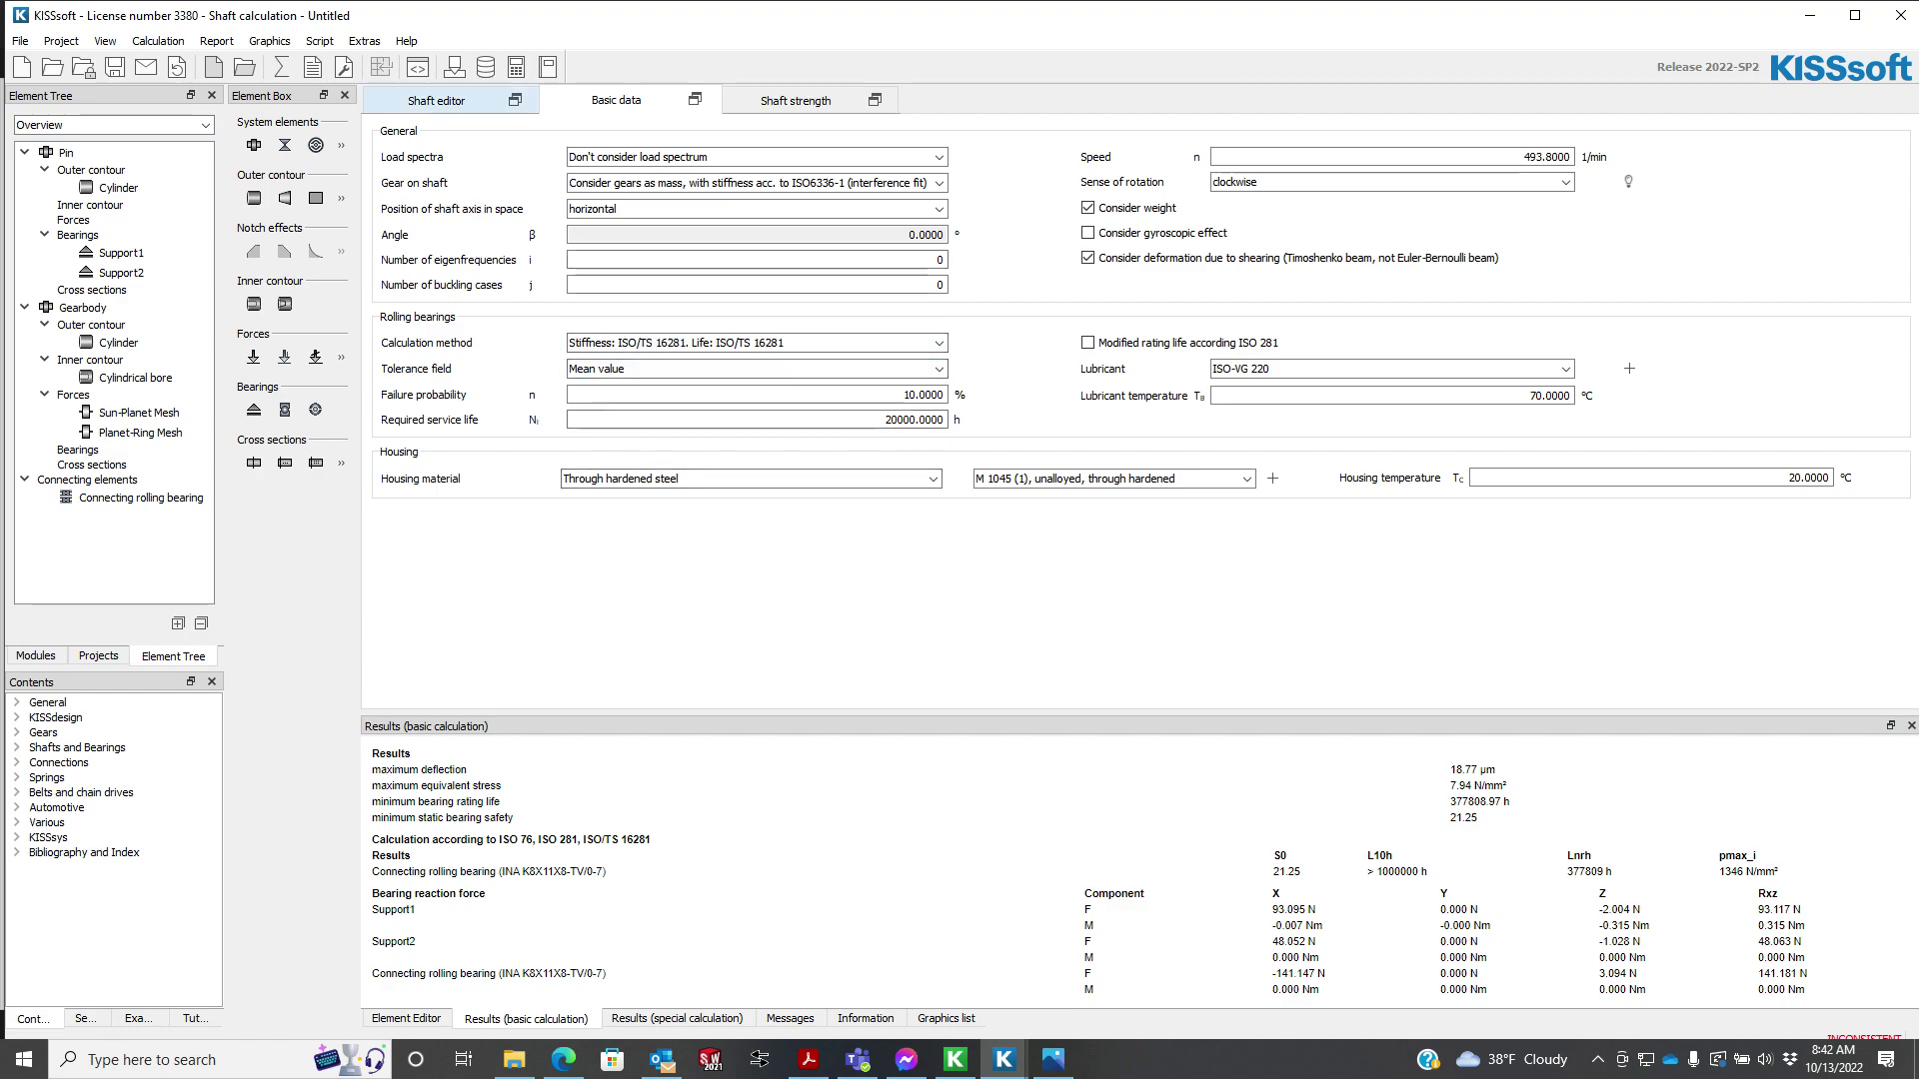
- Set the type of calculation for the shaft strength to Limited life strength
{"action": "left_click", "coordinate": [795, 100]}
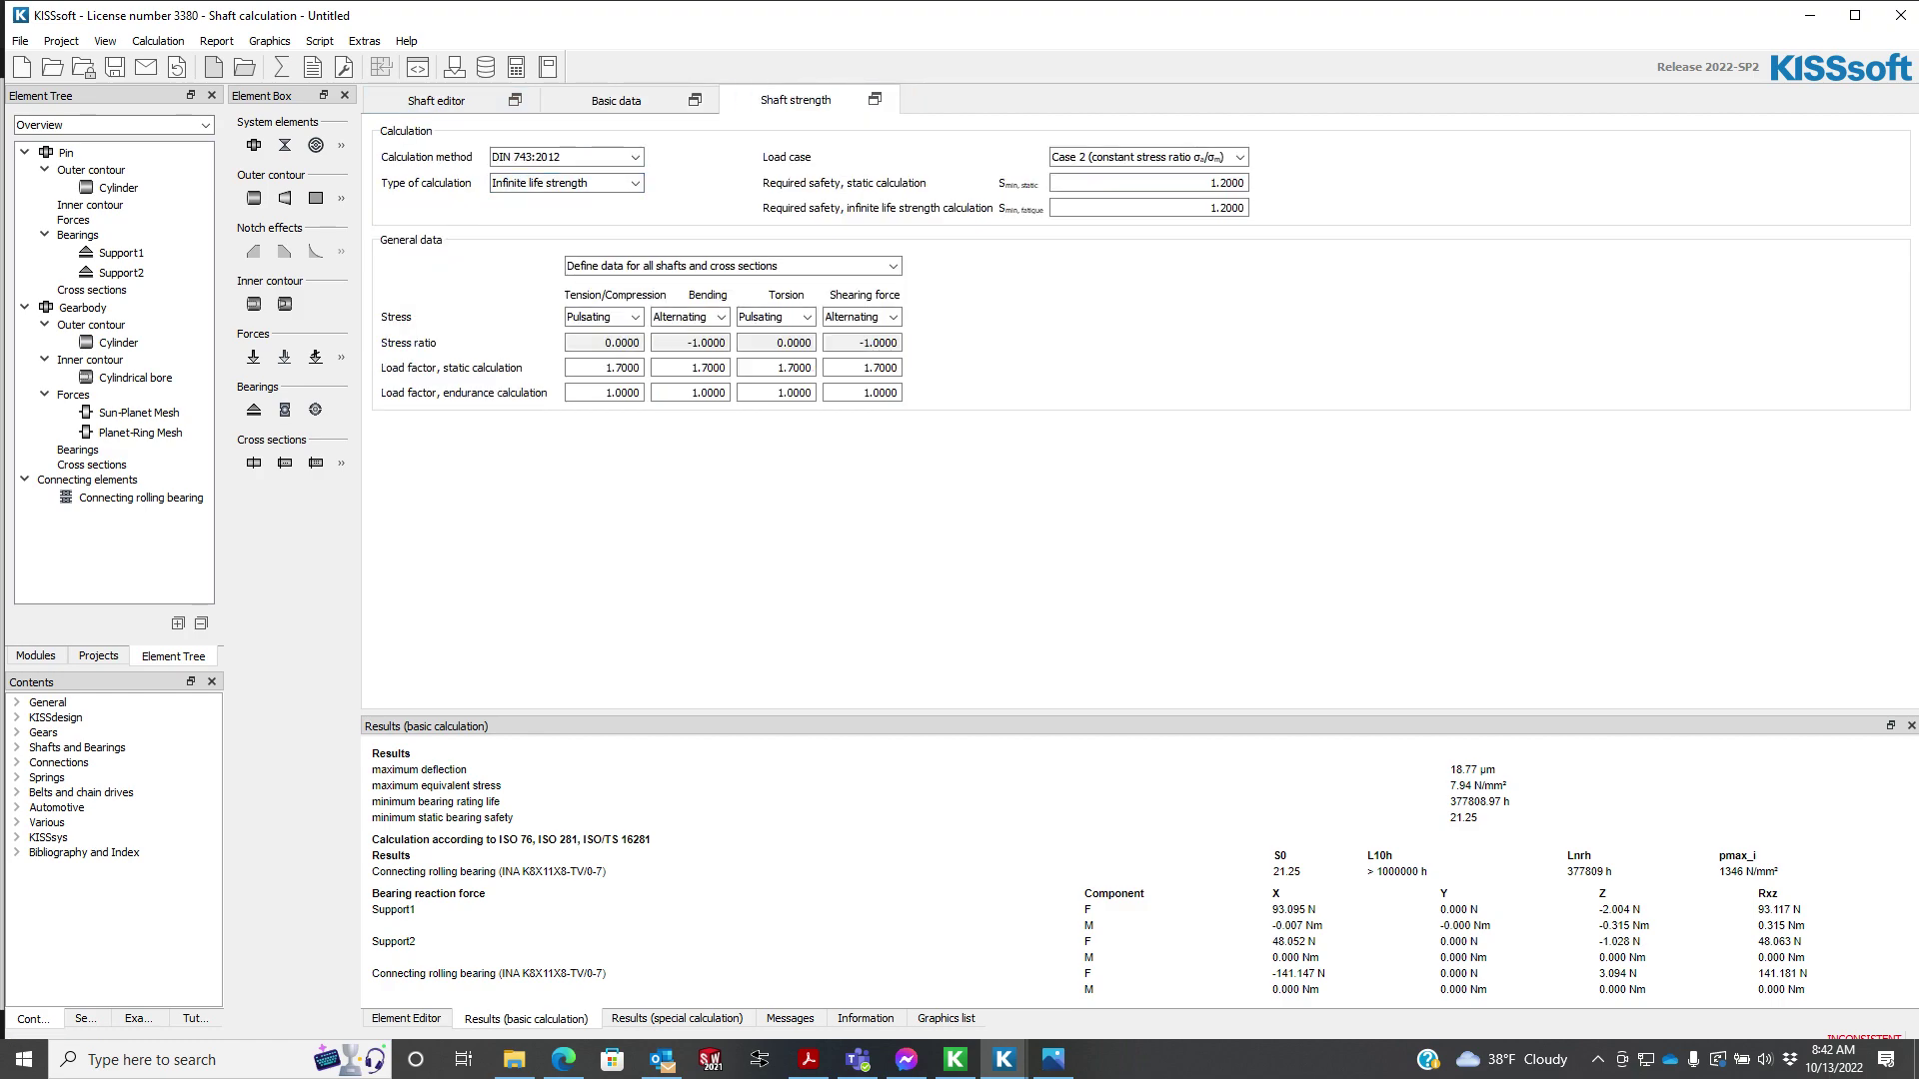
{"action": "left_click", "coordinate": [634, 183]}
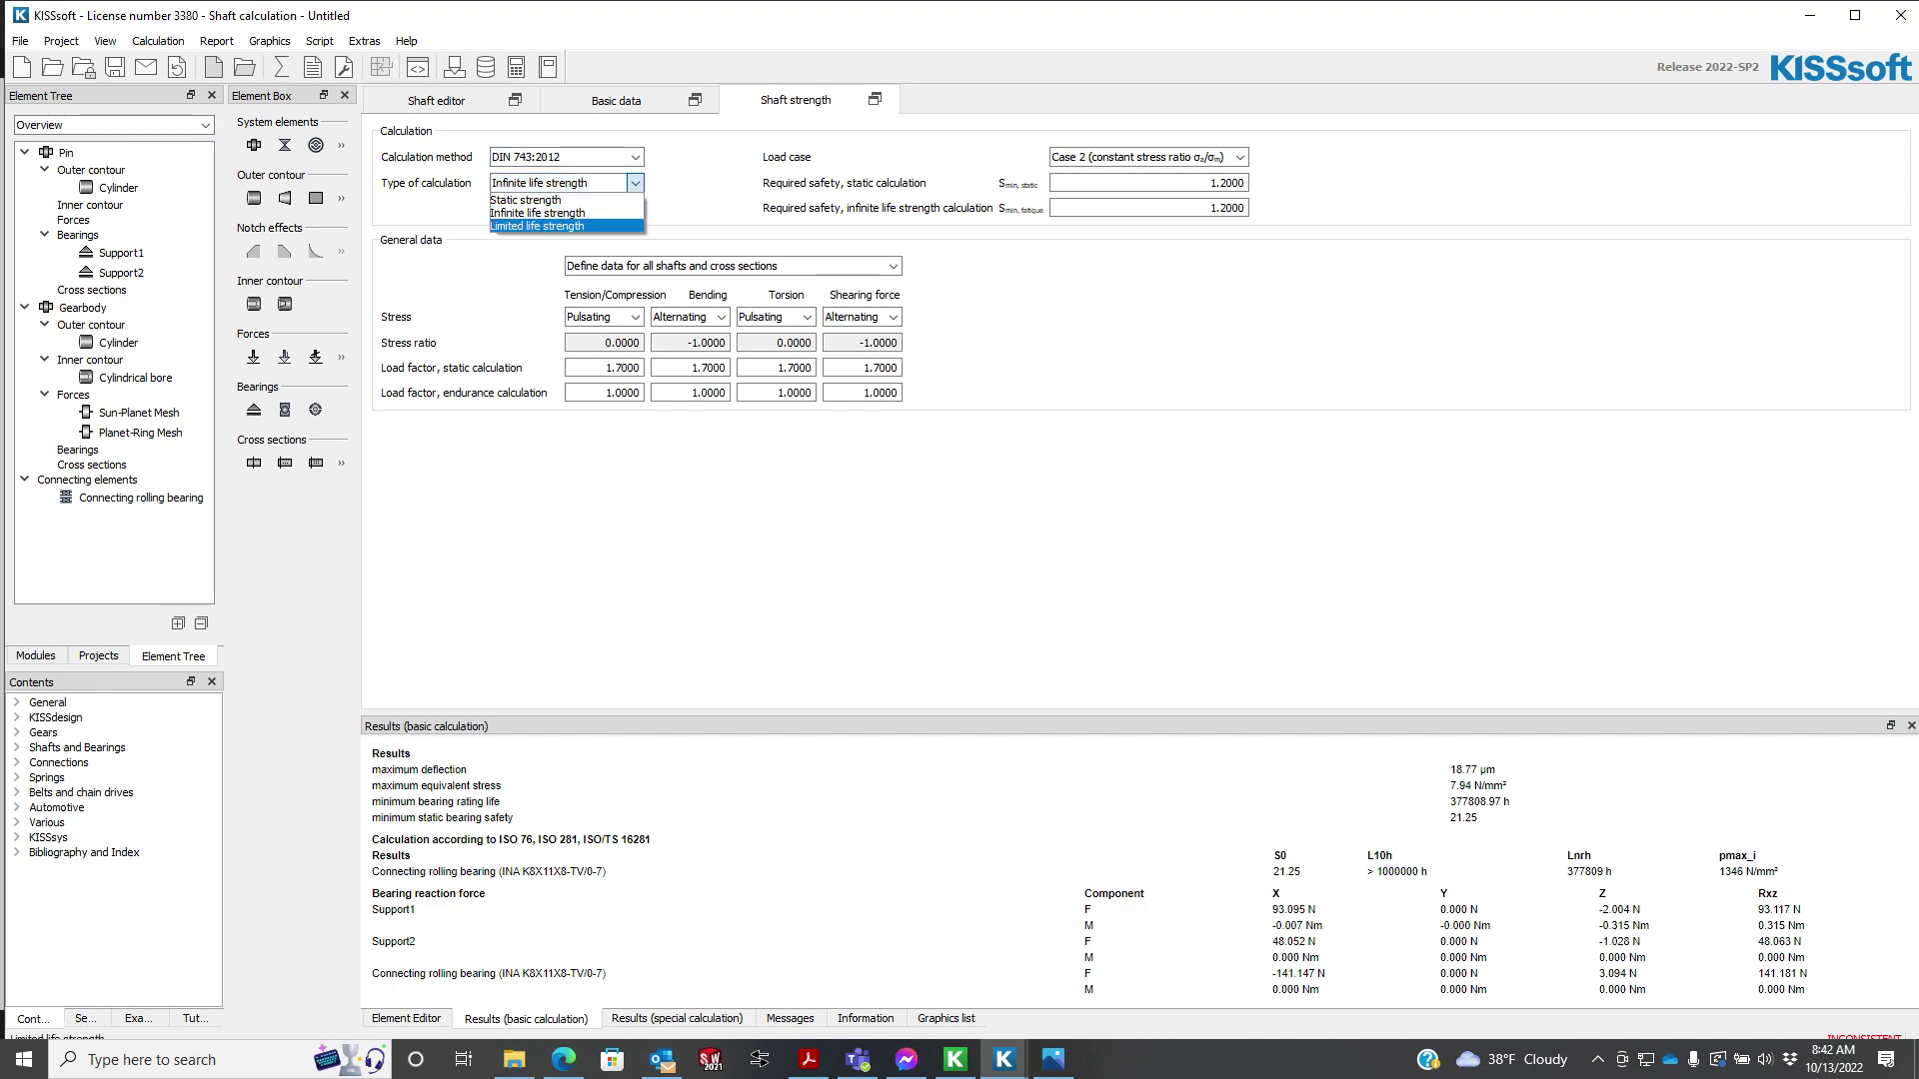
{"action": "left_click", "coordinate": [537, 226]}
- Review the required service life and the tolerance field options for the rolling bearings in the basic data
{"action": "left_click", "coordinate": [436, 100]}
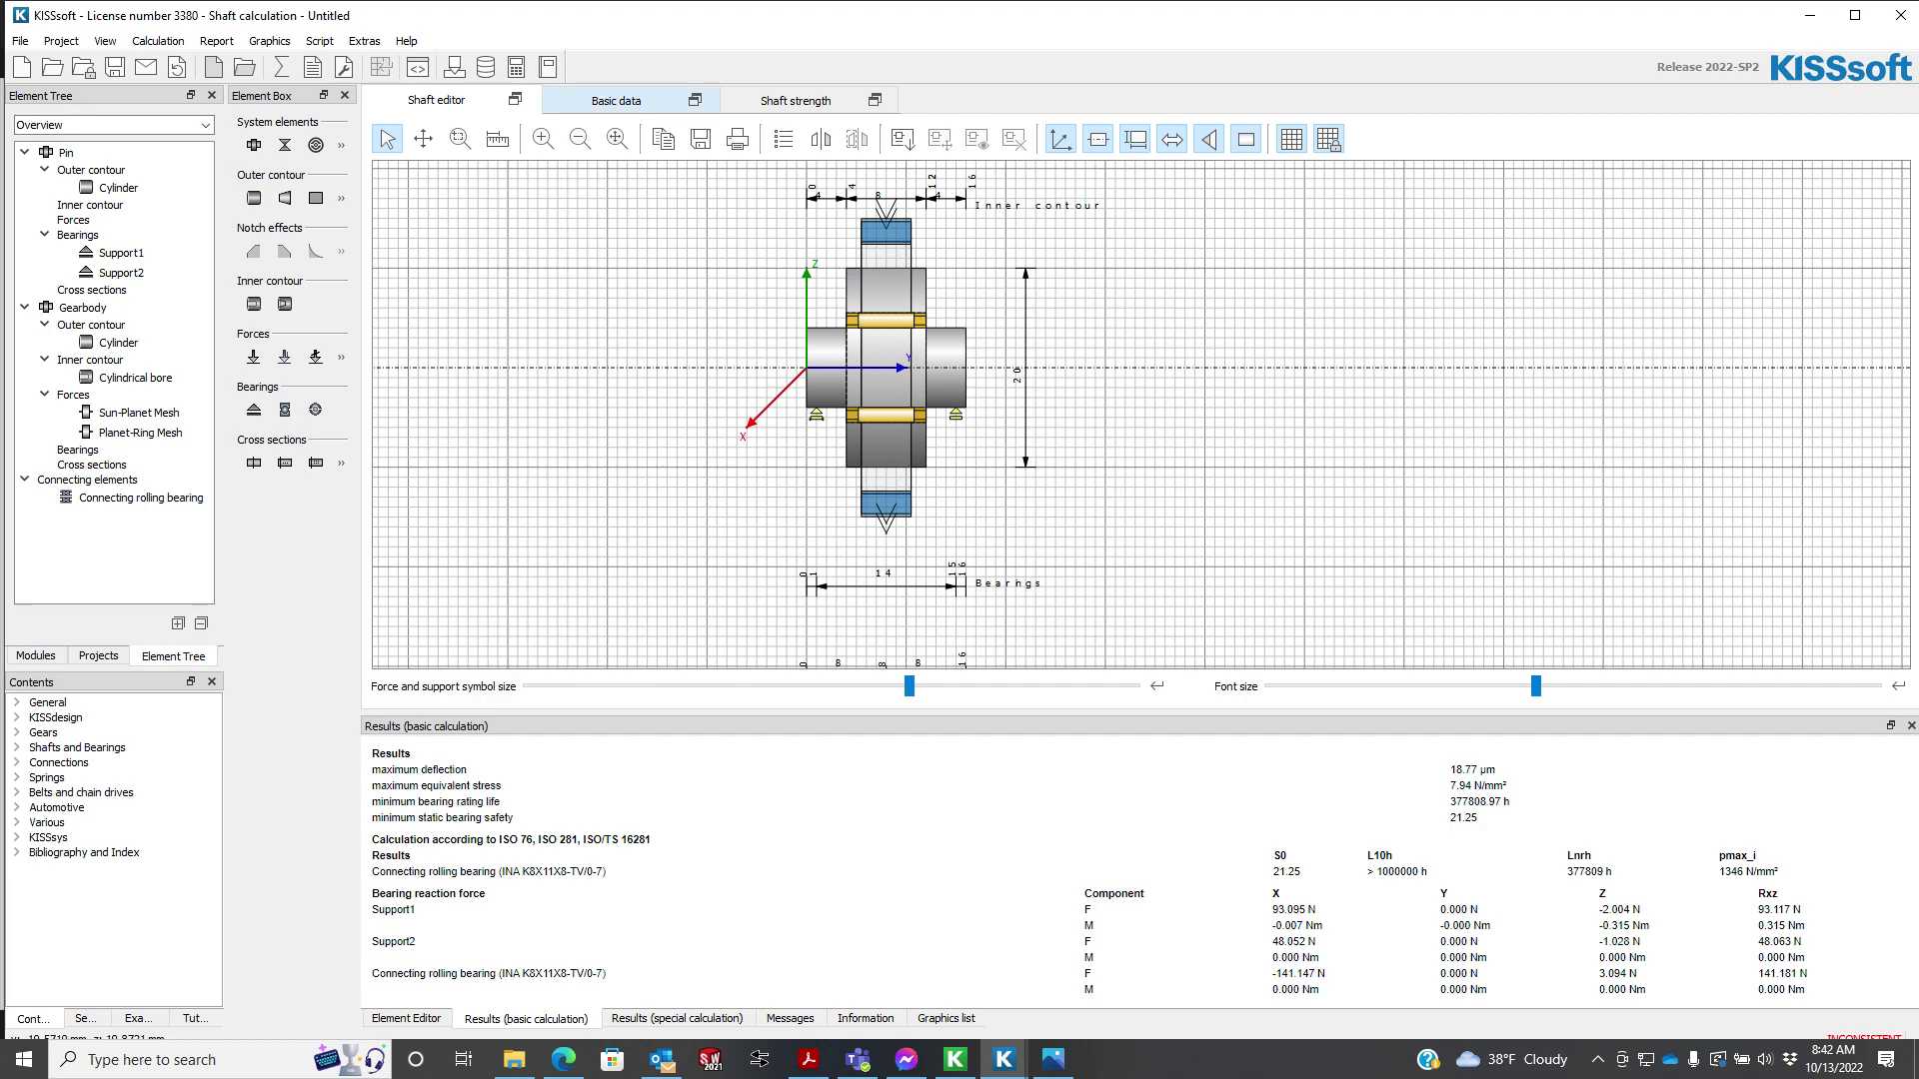
{"action": "left_click", "coordinate": [616, 100]}
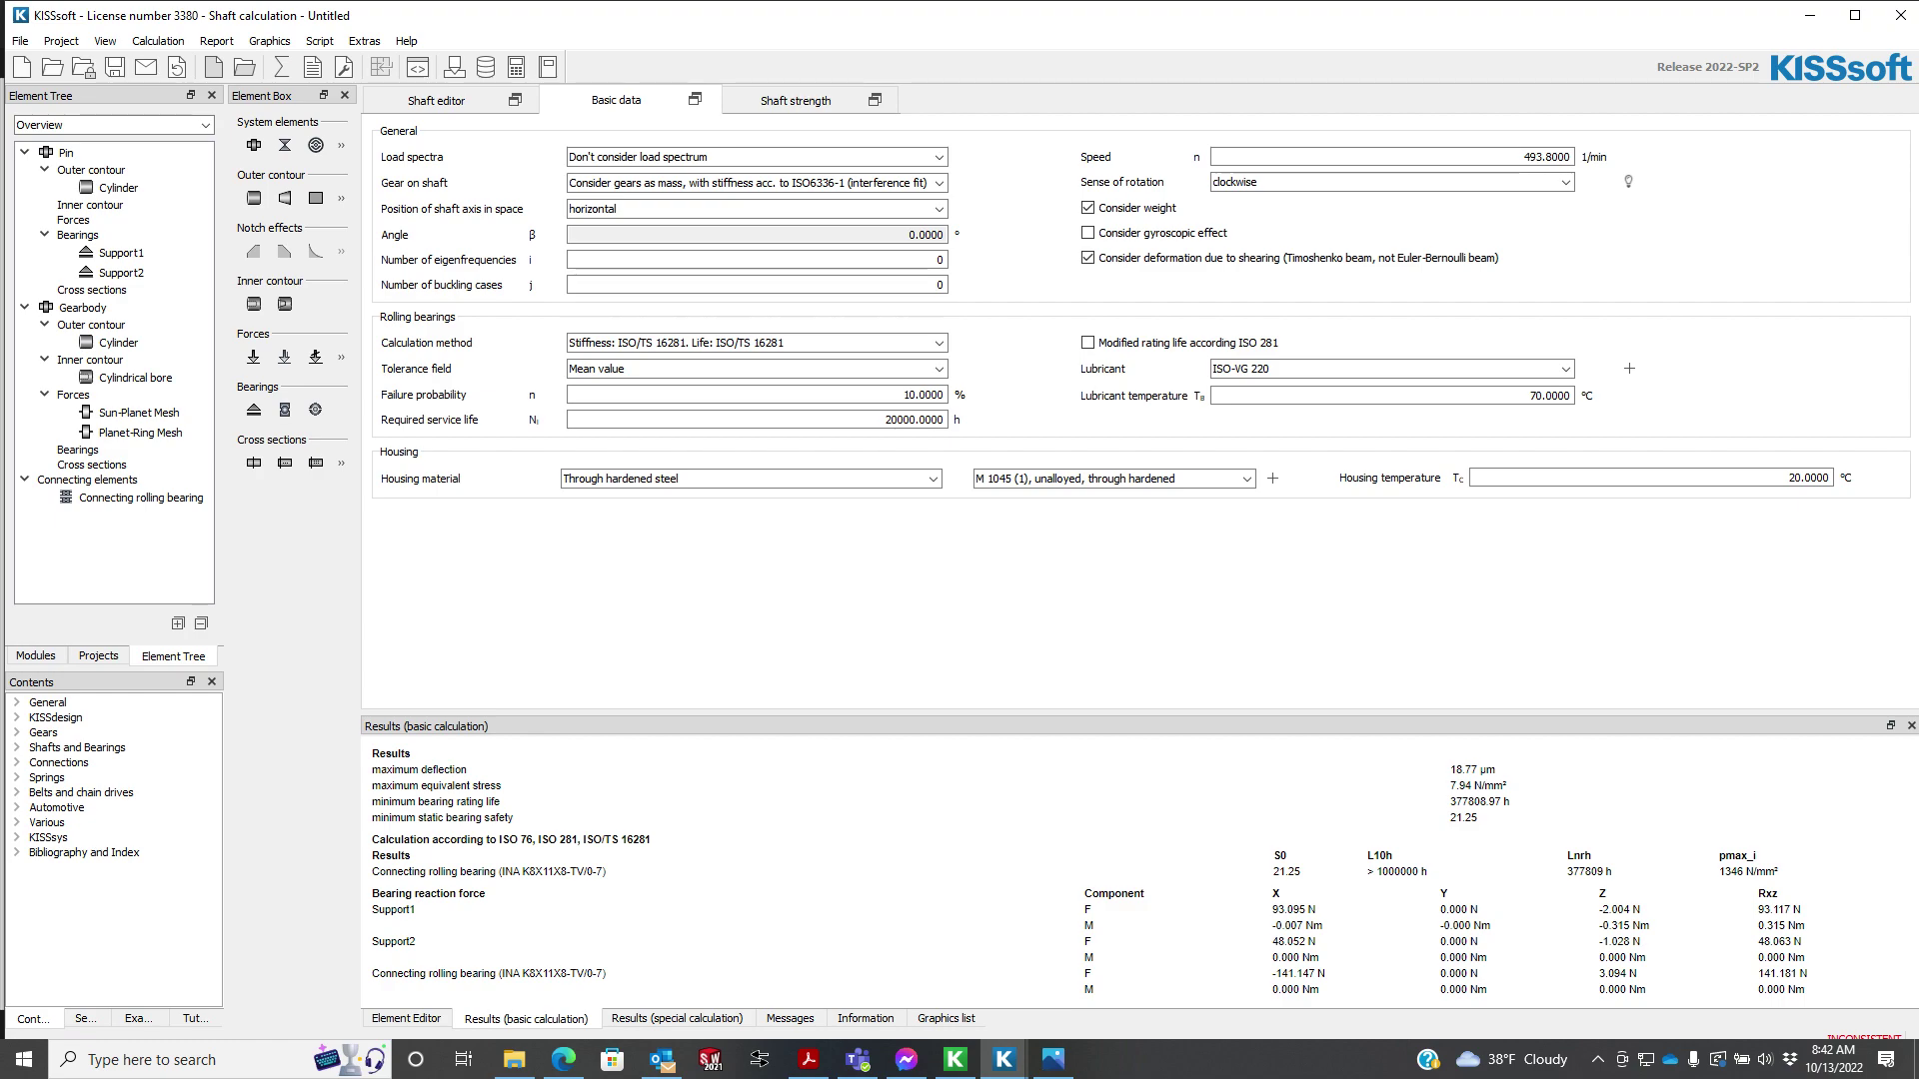
{"action": "double_click", "coordinate": [913, 420]}
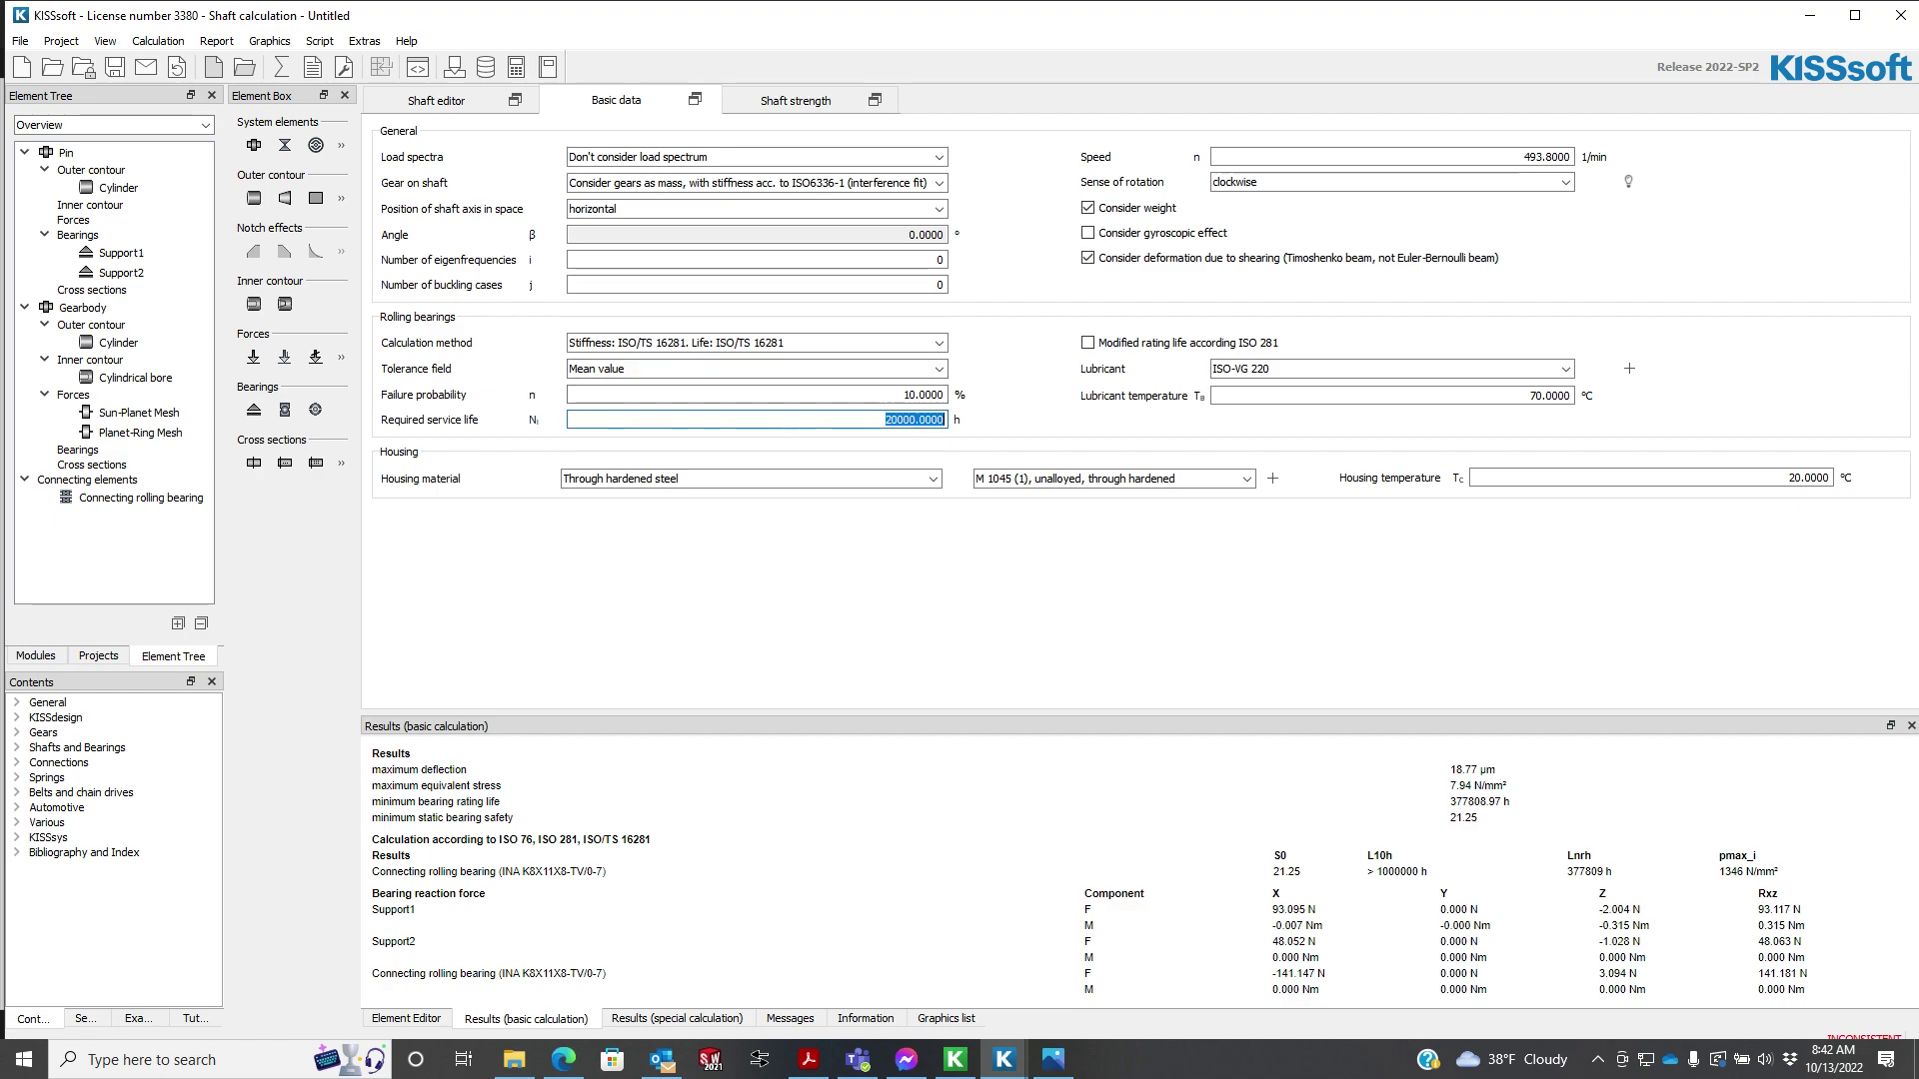
{"action": "left_click", "coordinate": [779, 558]}
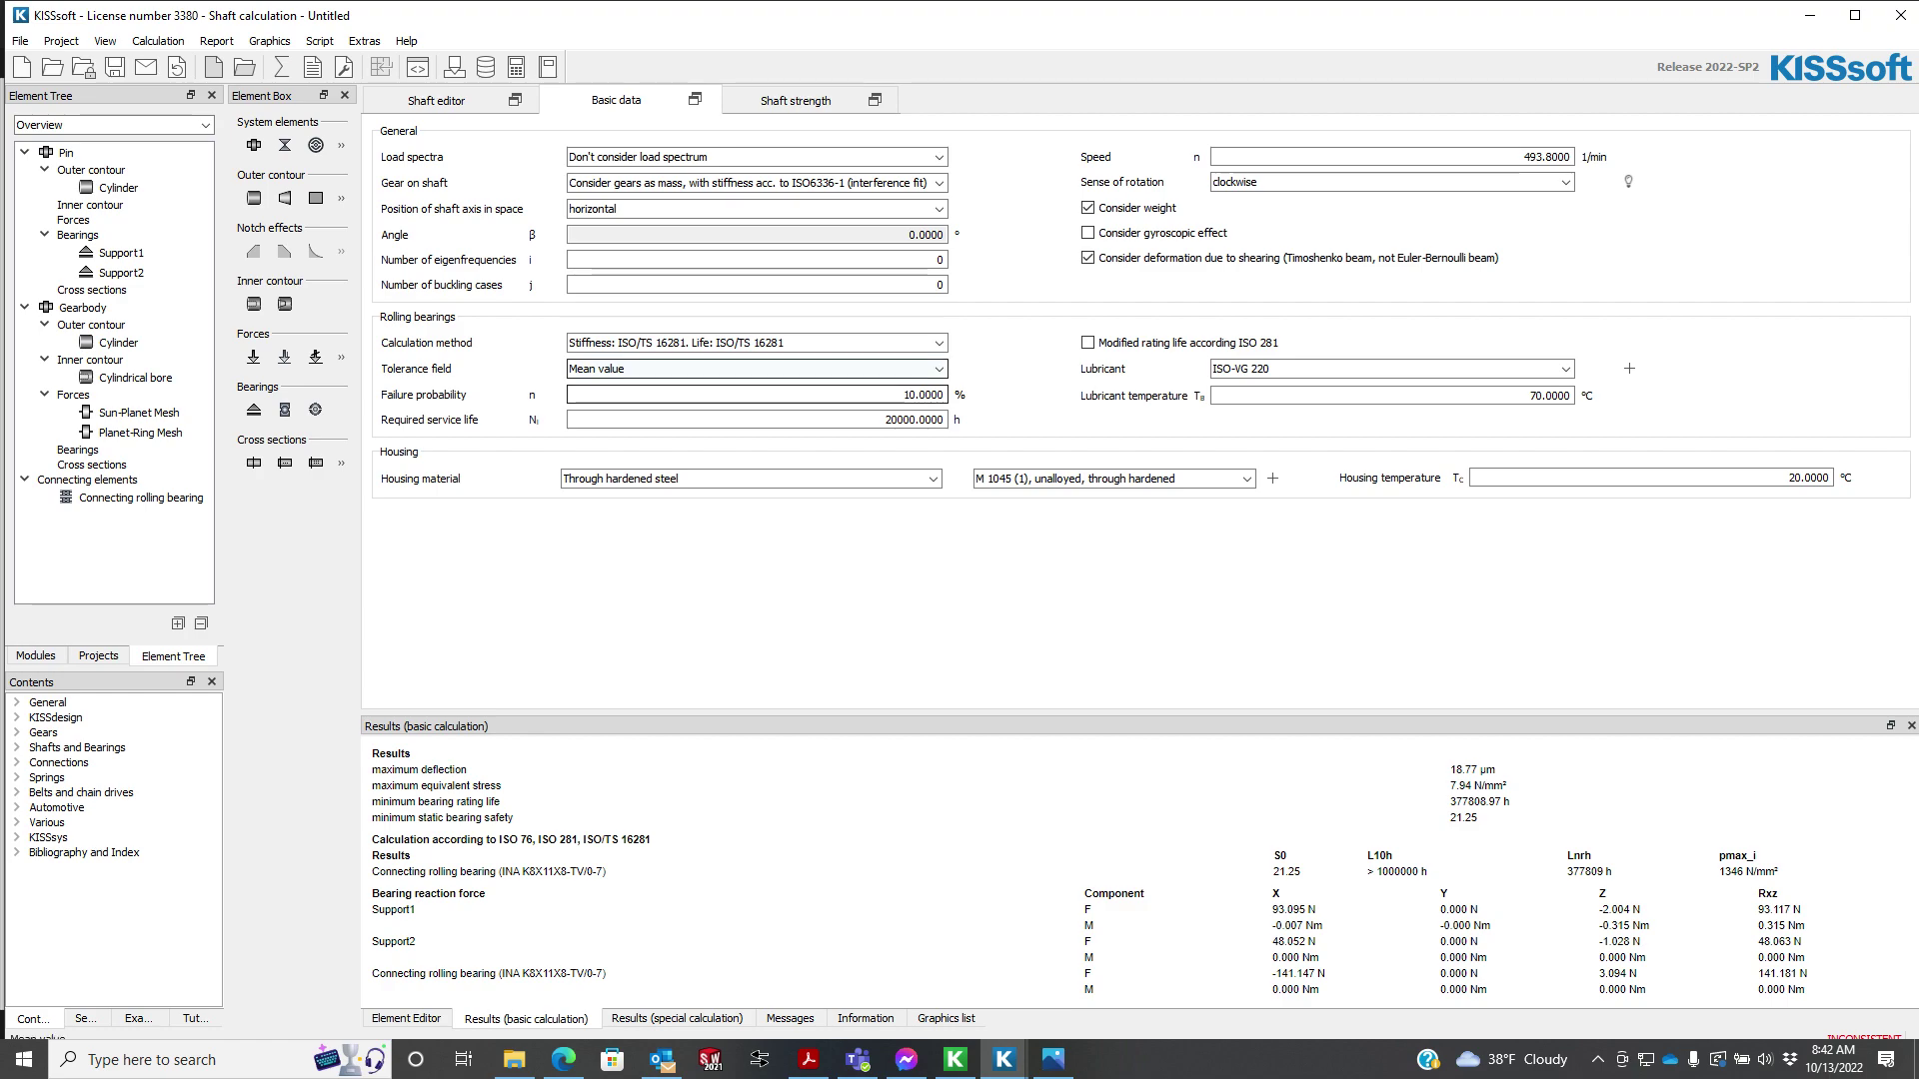
{"action": "left_click", "coordinate": [938, 369]}
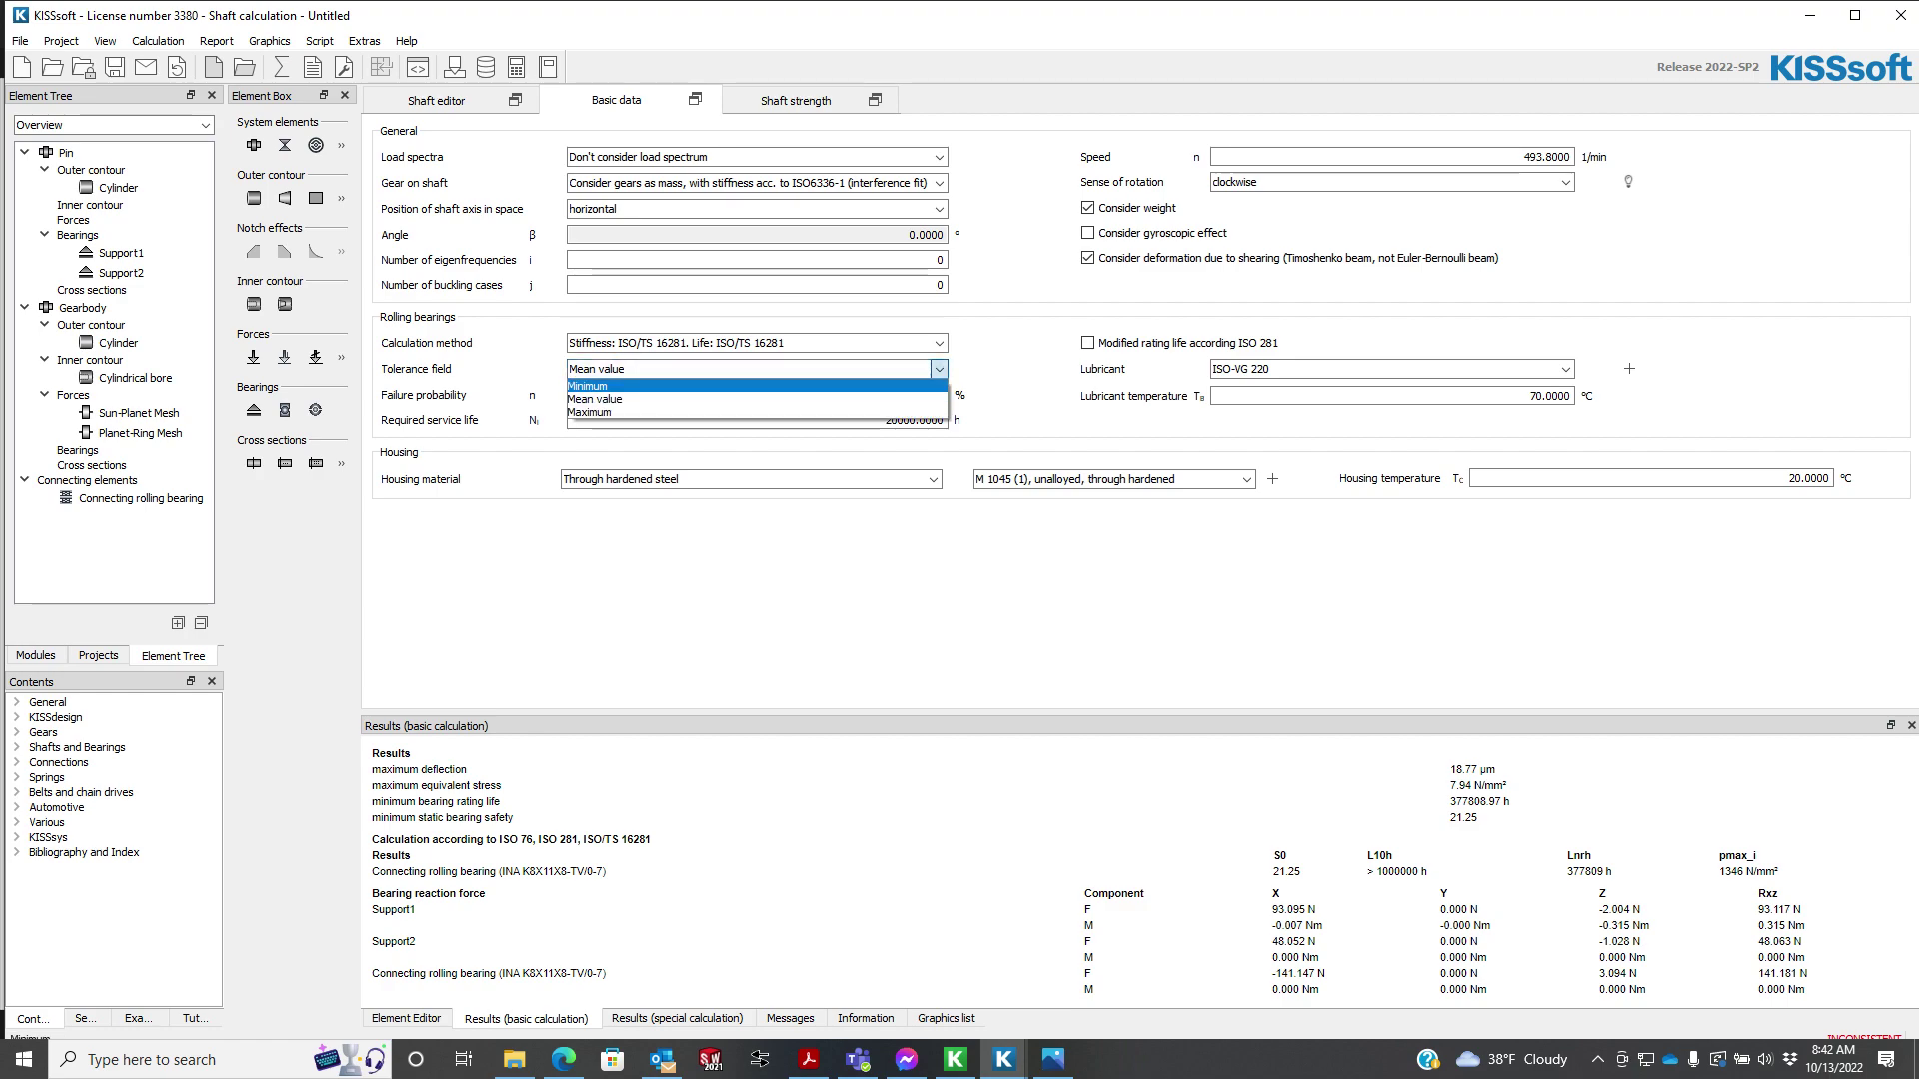
{"action": "key", "text": "Escape"}
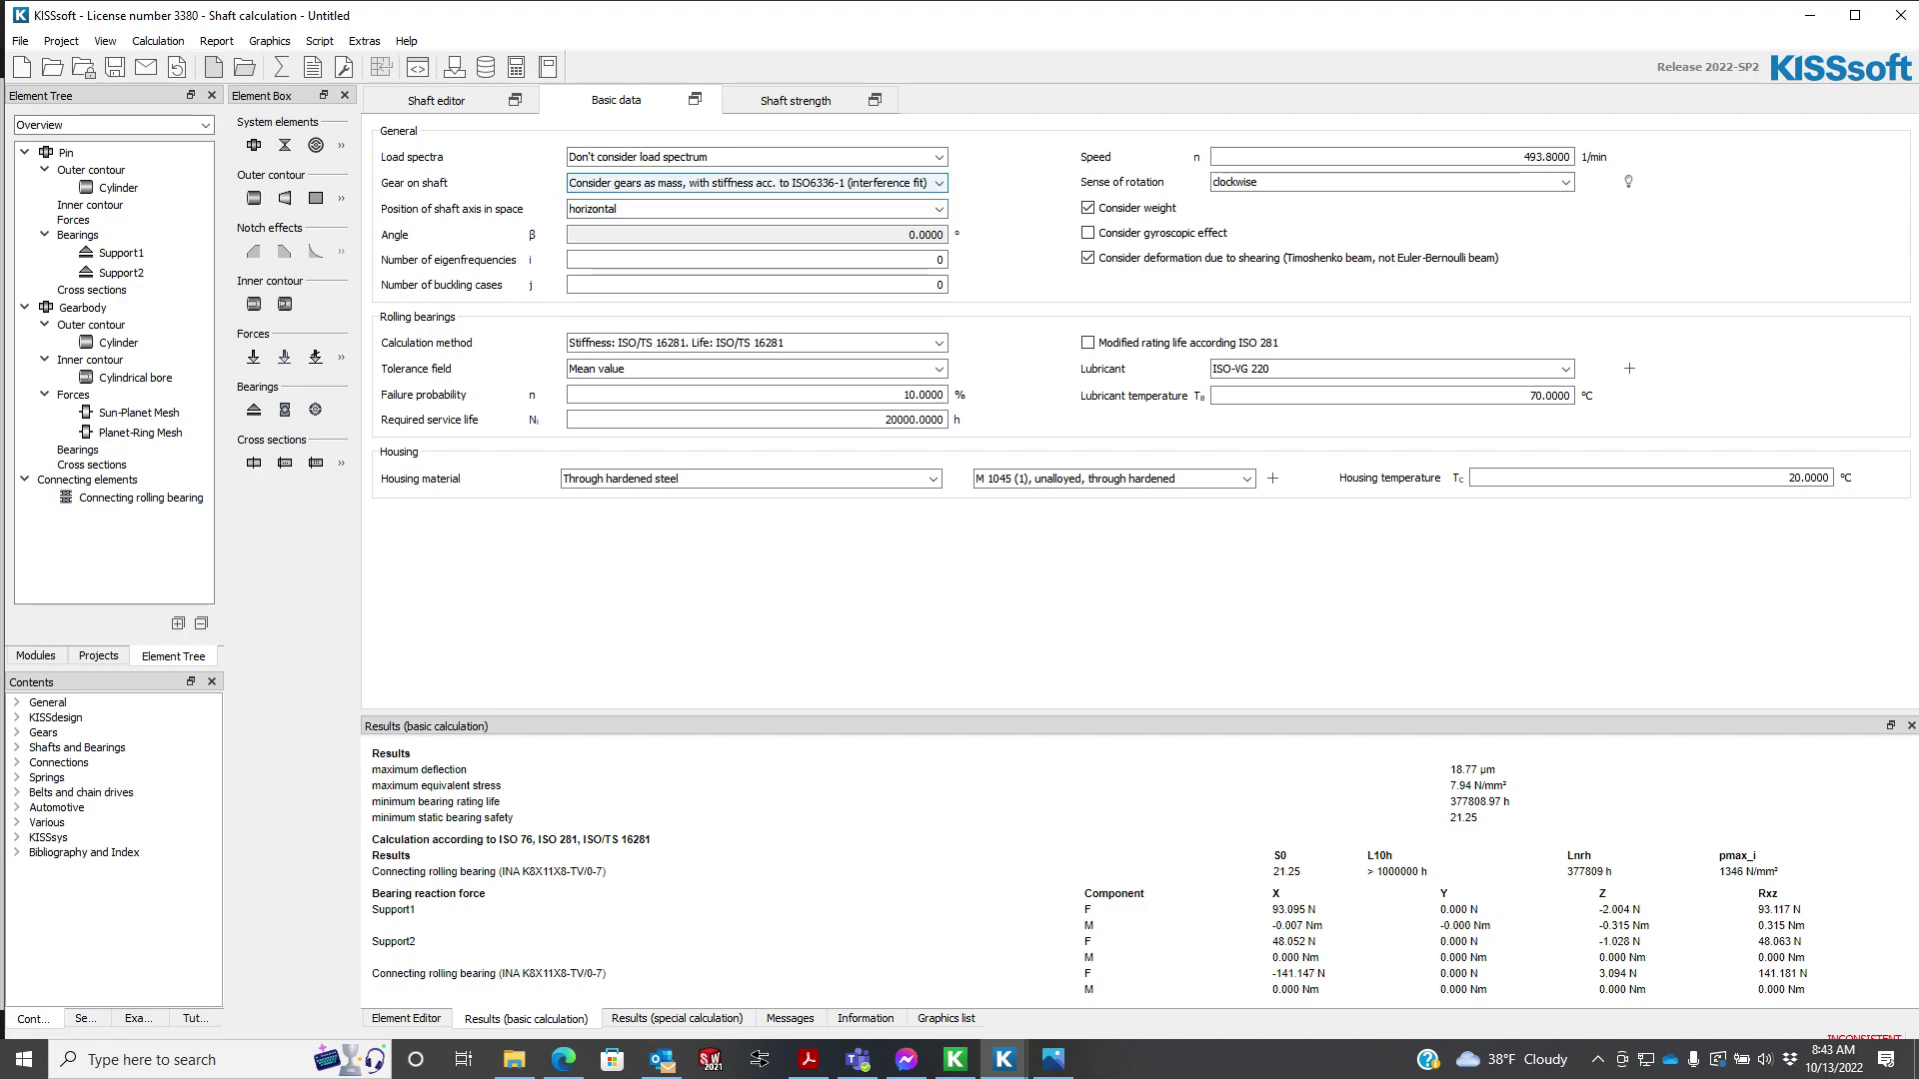
- Open the shaft deformation diagram in an enlarged window and rerun the calculation to update it
{"action": "left_click", "coordinate": [269, 41]}
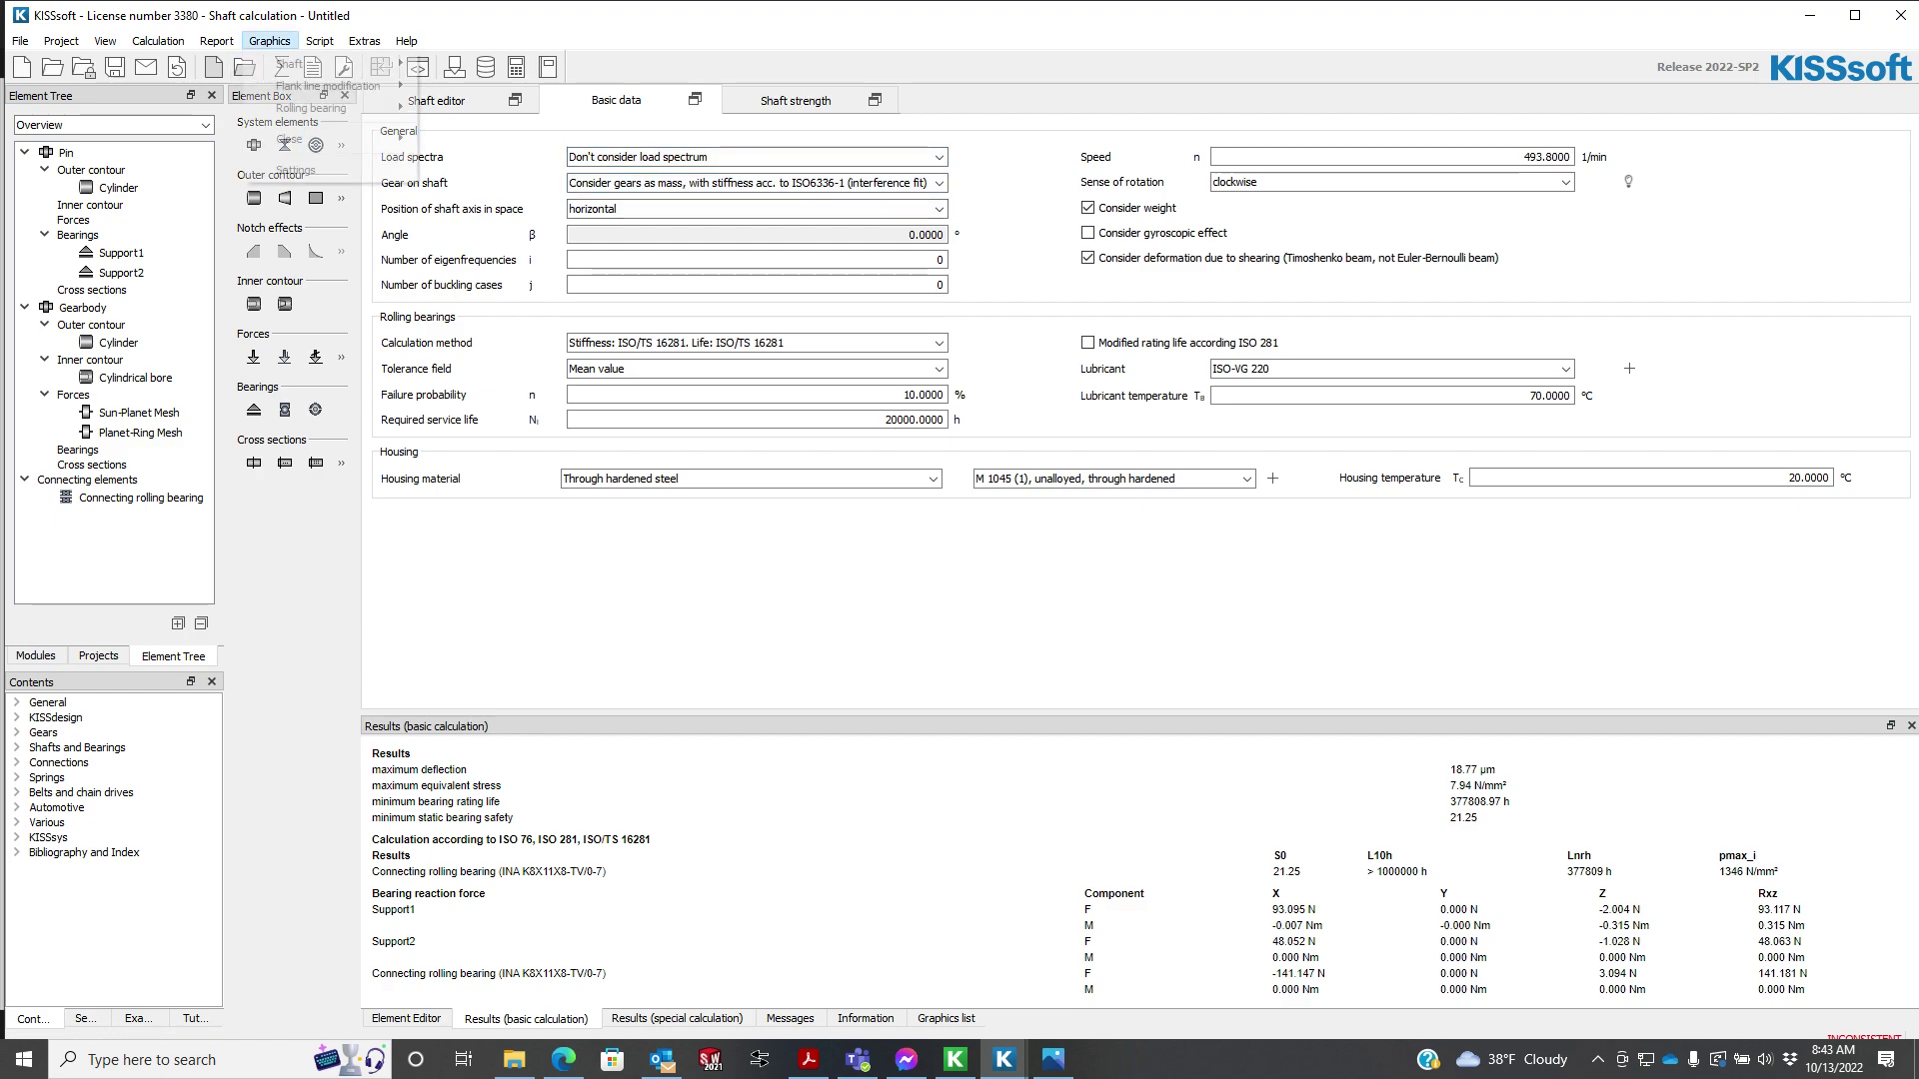
{"action": "mouse_move", "coordinate": [300, 64]}
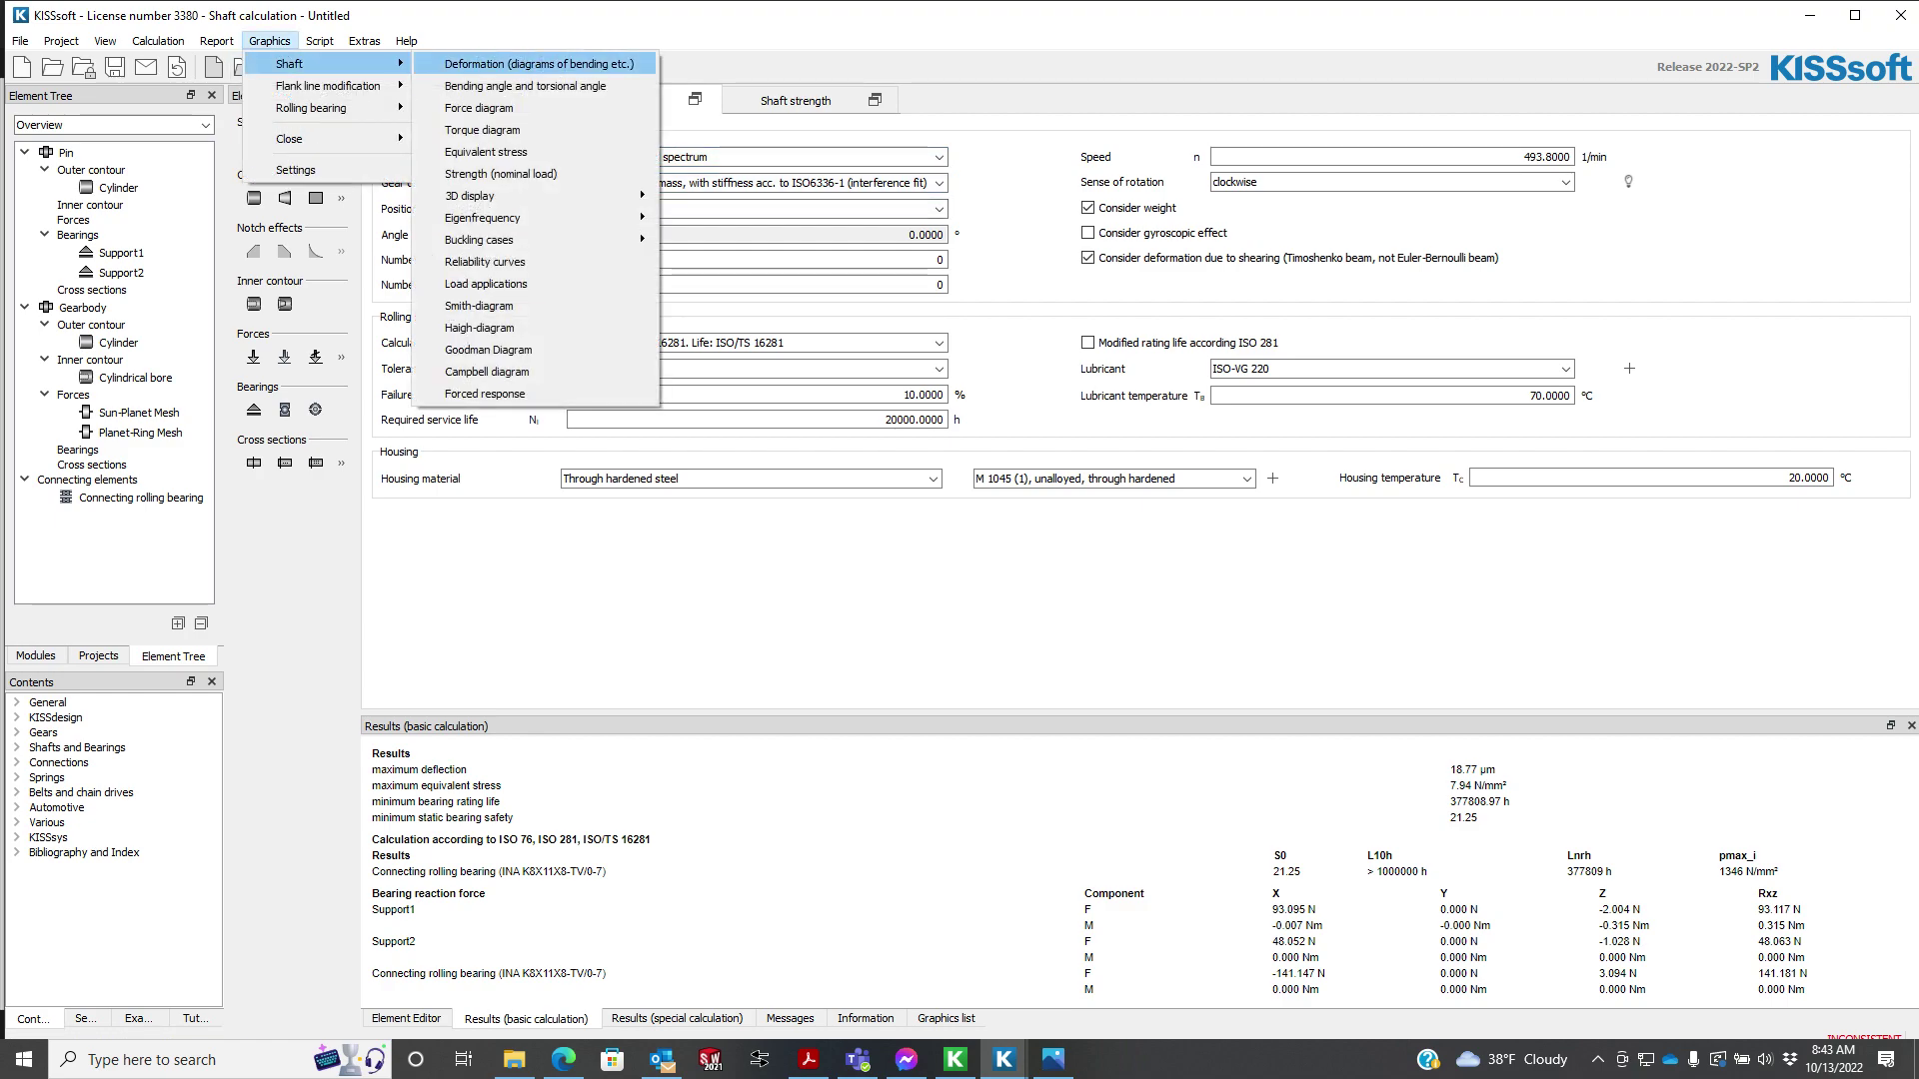
{"action": "left_click", "coordinate": [540, 64]}
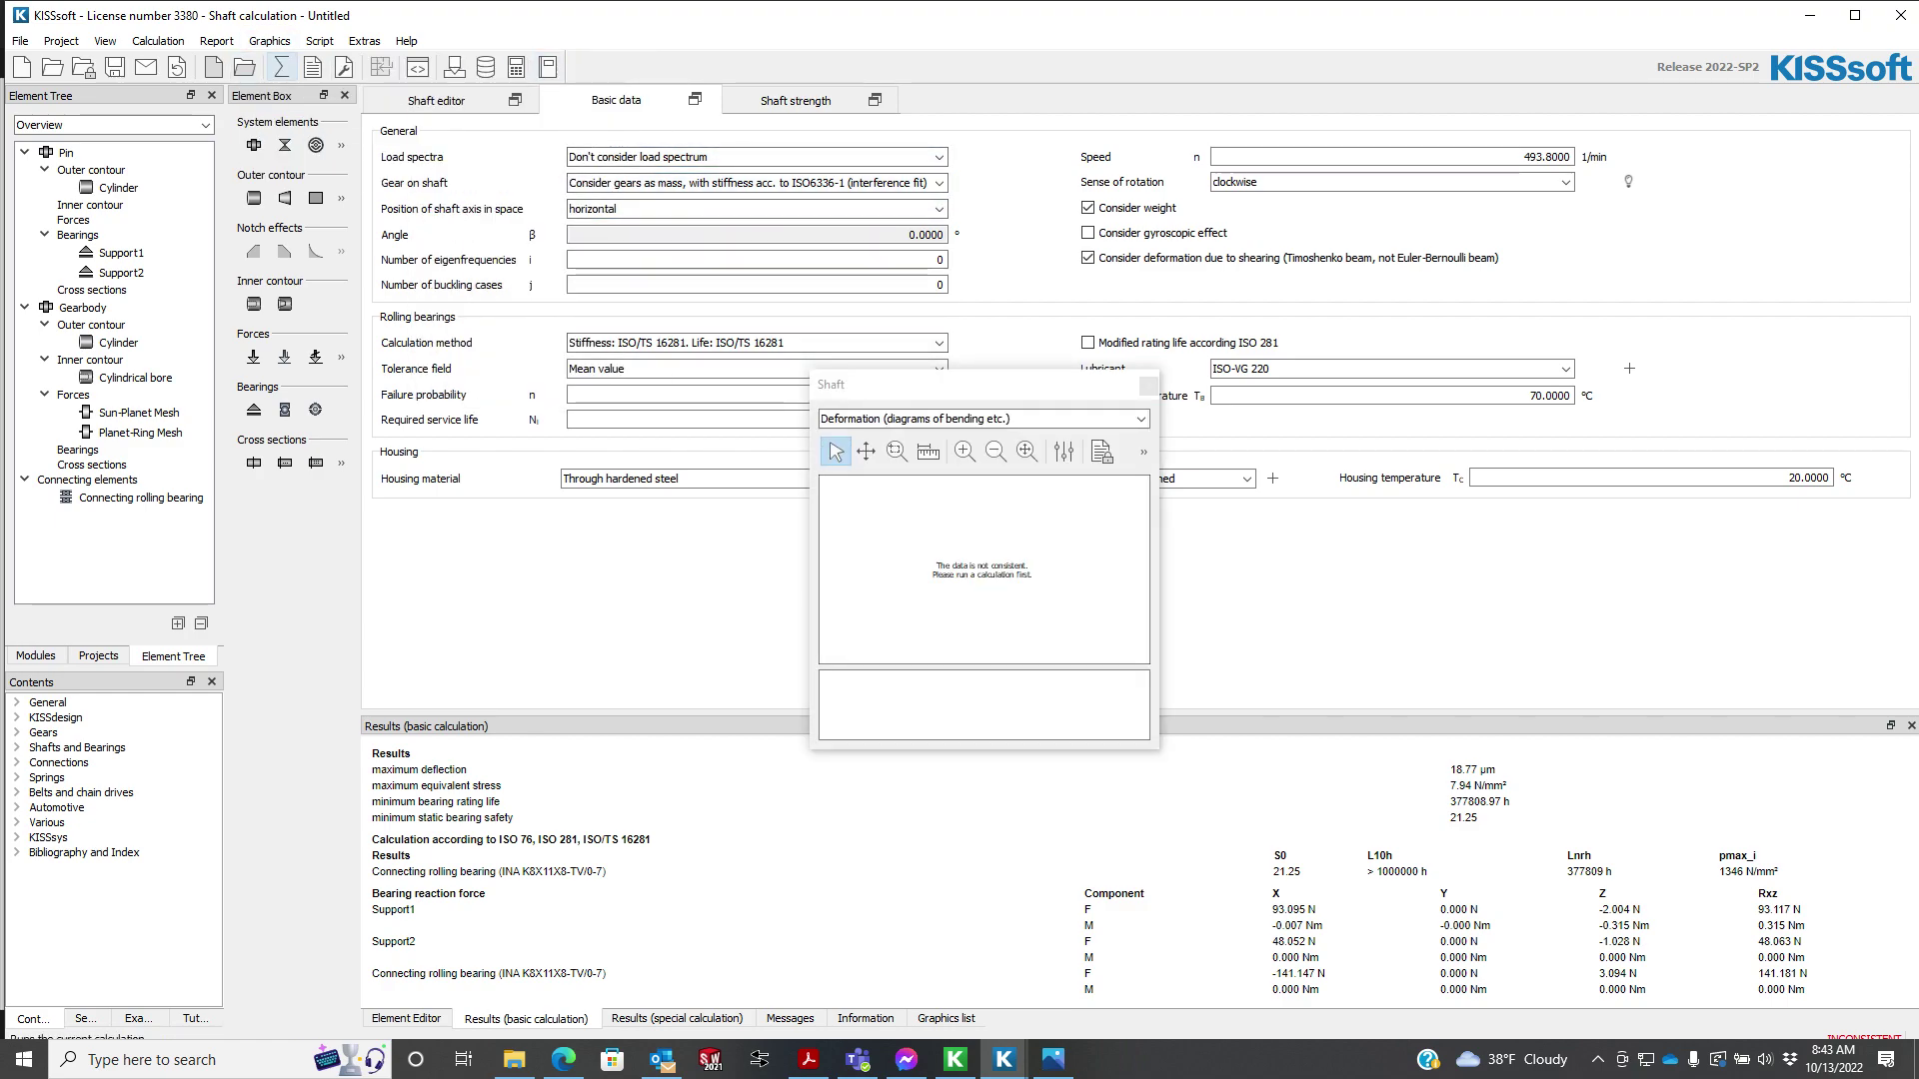
{"action": "left_click", "coordinate": [283, 66]}
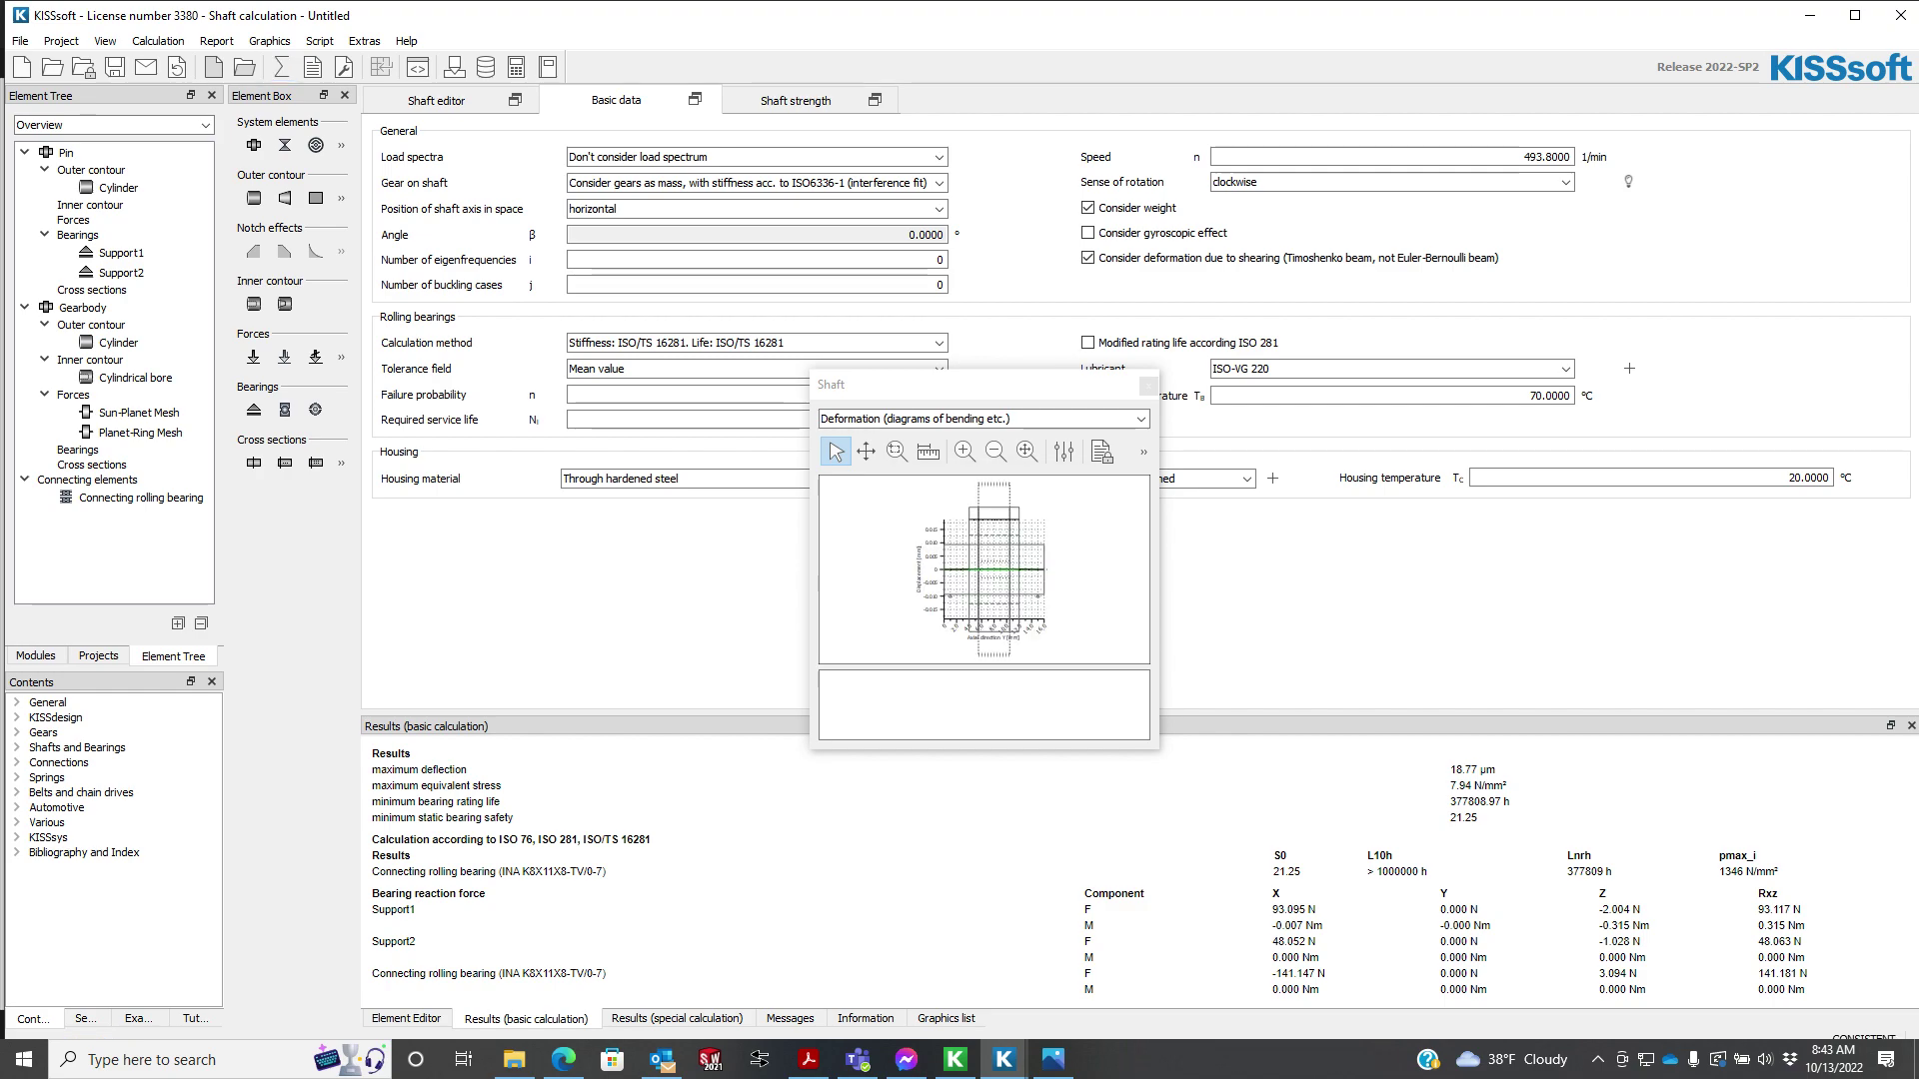
{"action": "left_click_drag", "start_coordinate": [811, 748], "coordinate": [398, 1014]}
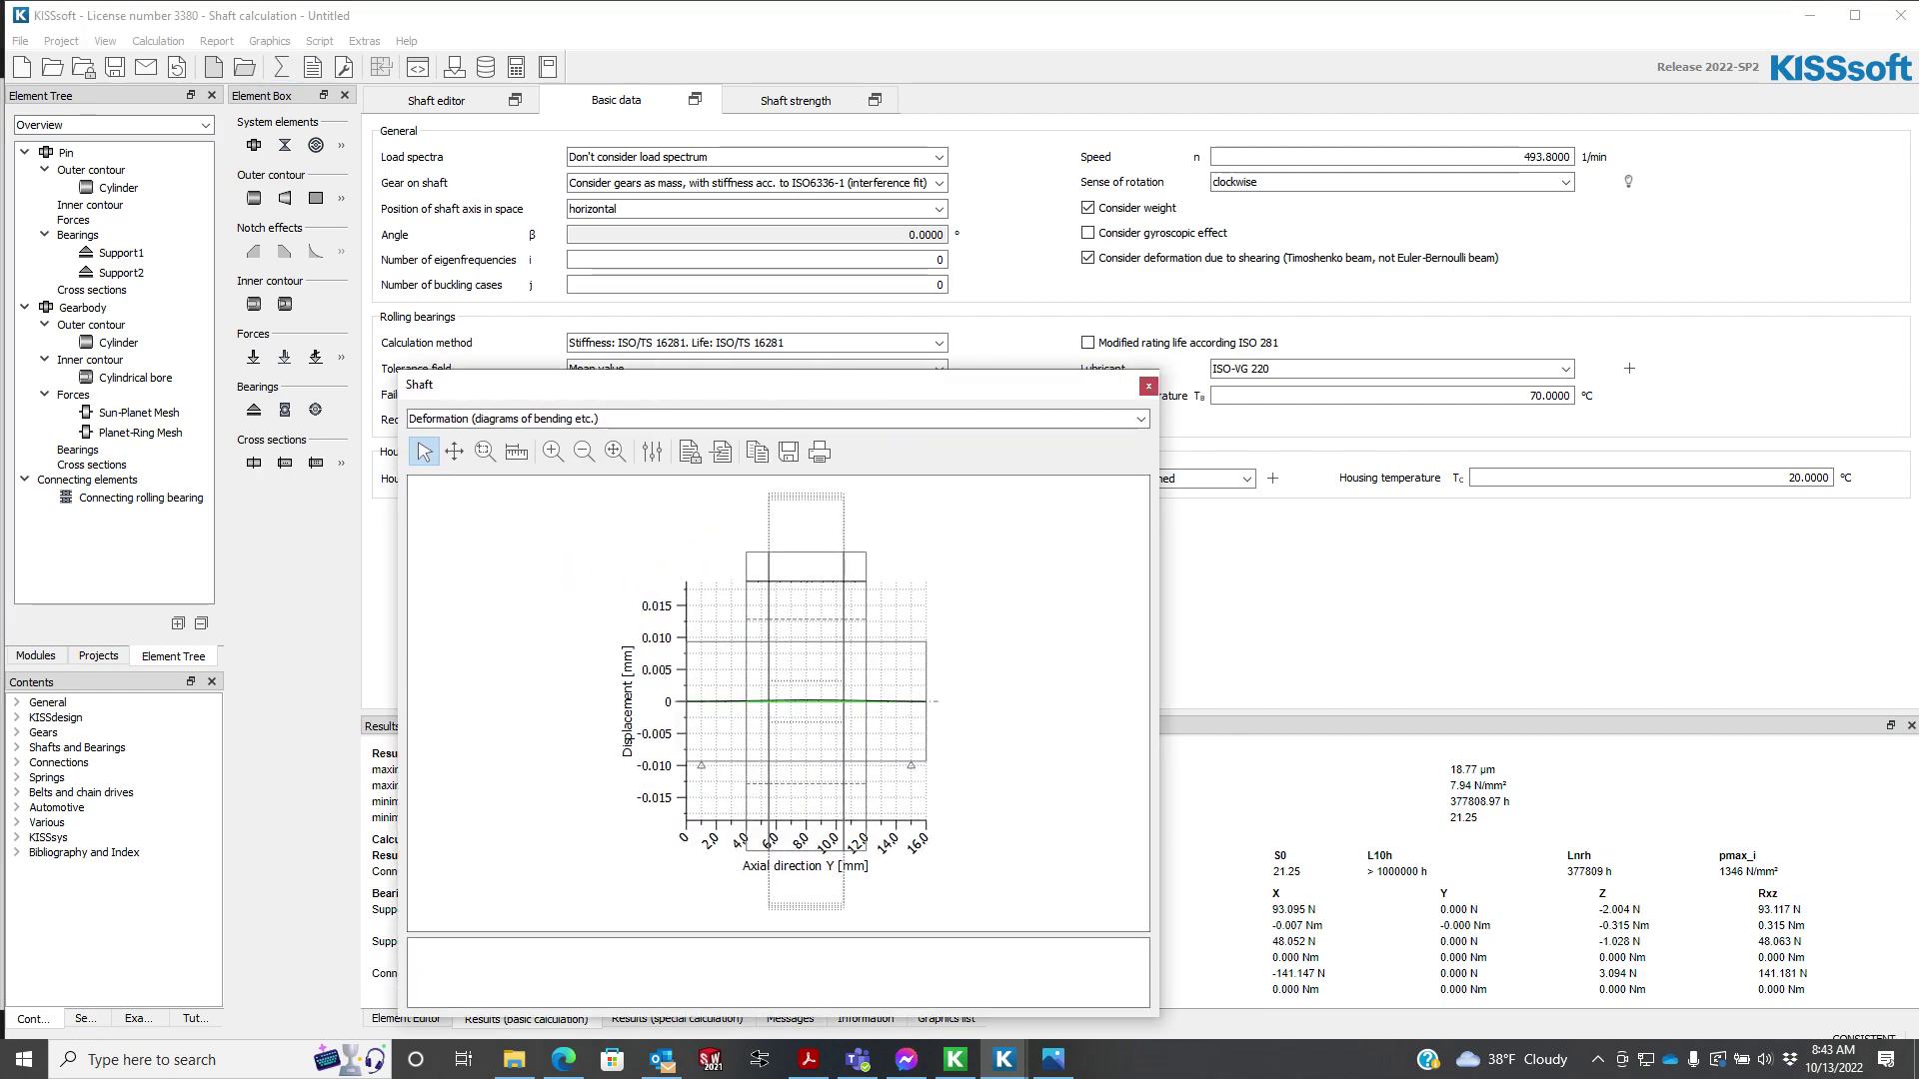
{"action": "left_click_drag", "start_coordinate": [973, 387], "coordinate": [696, 25]}
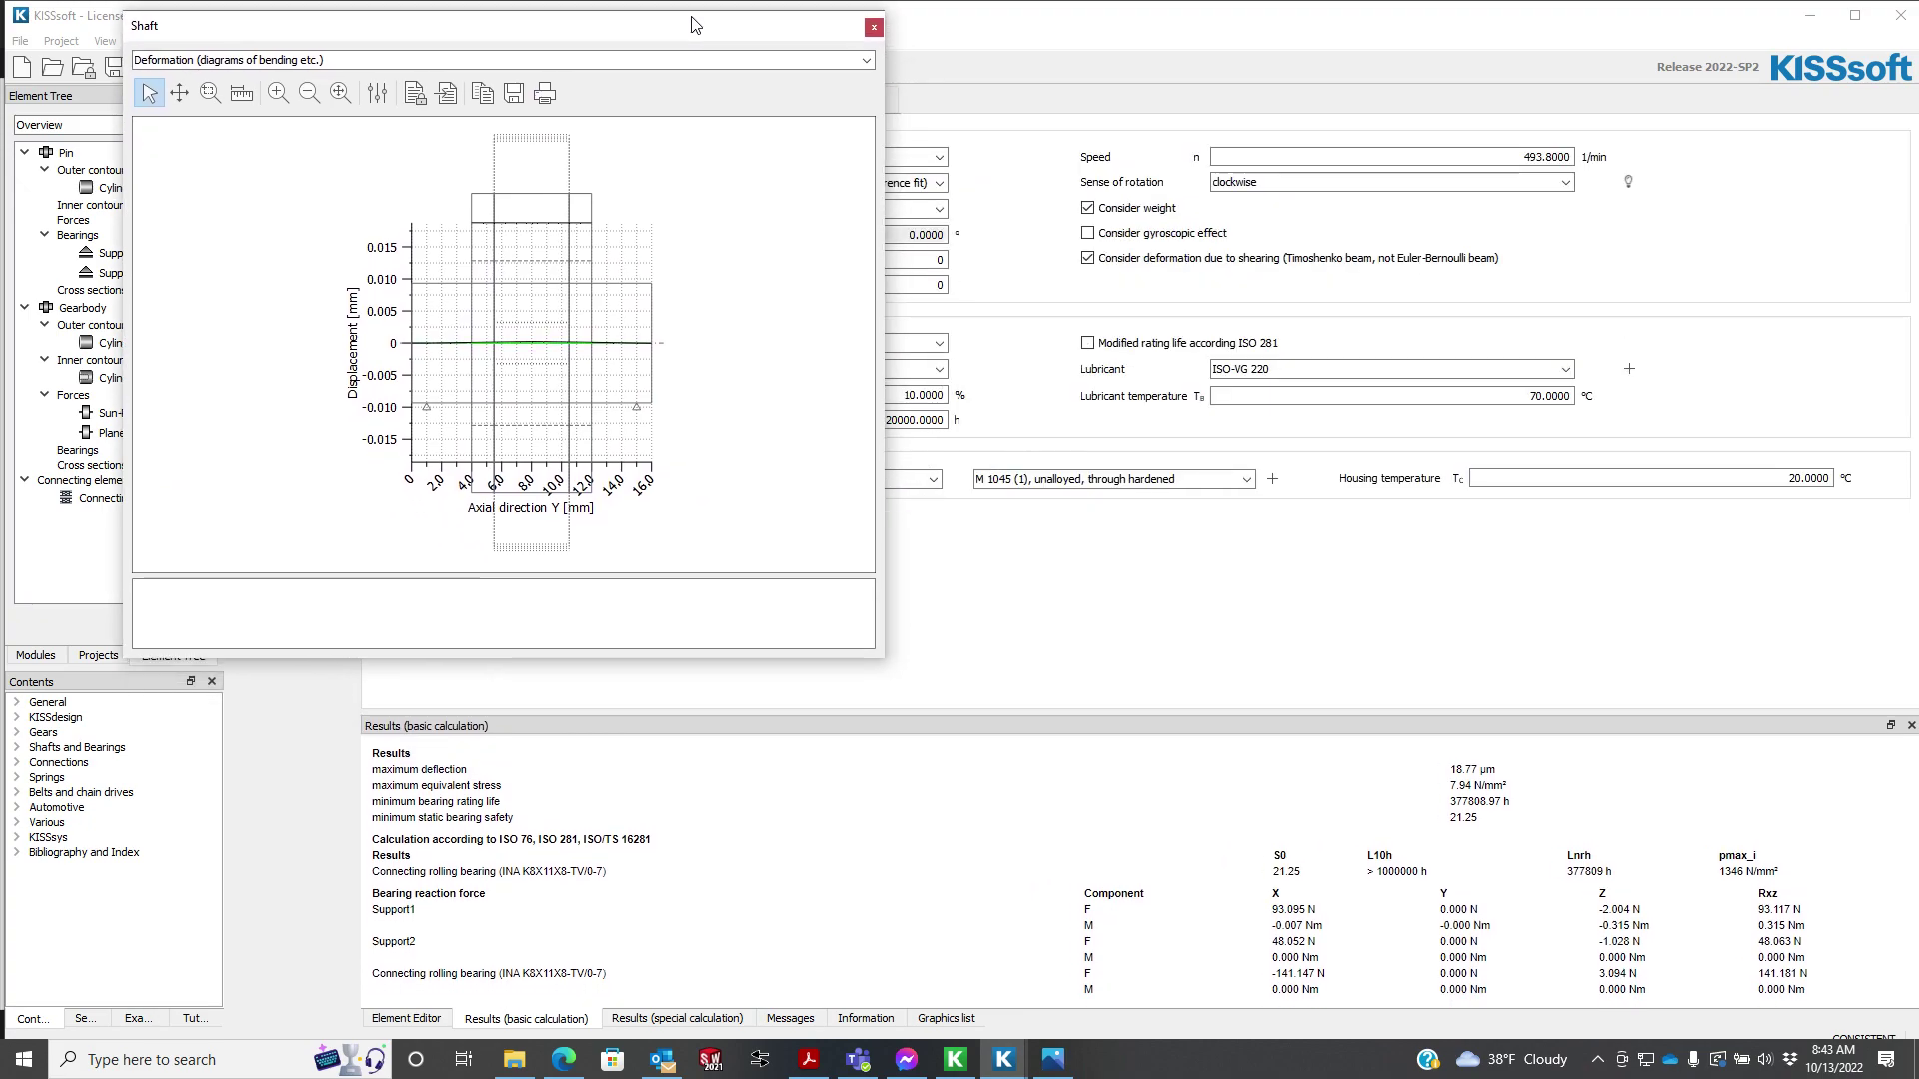
{"action": "left_click_drag", "start_coordinate": [883, 657], "coordinate": [1165, 968]}
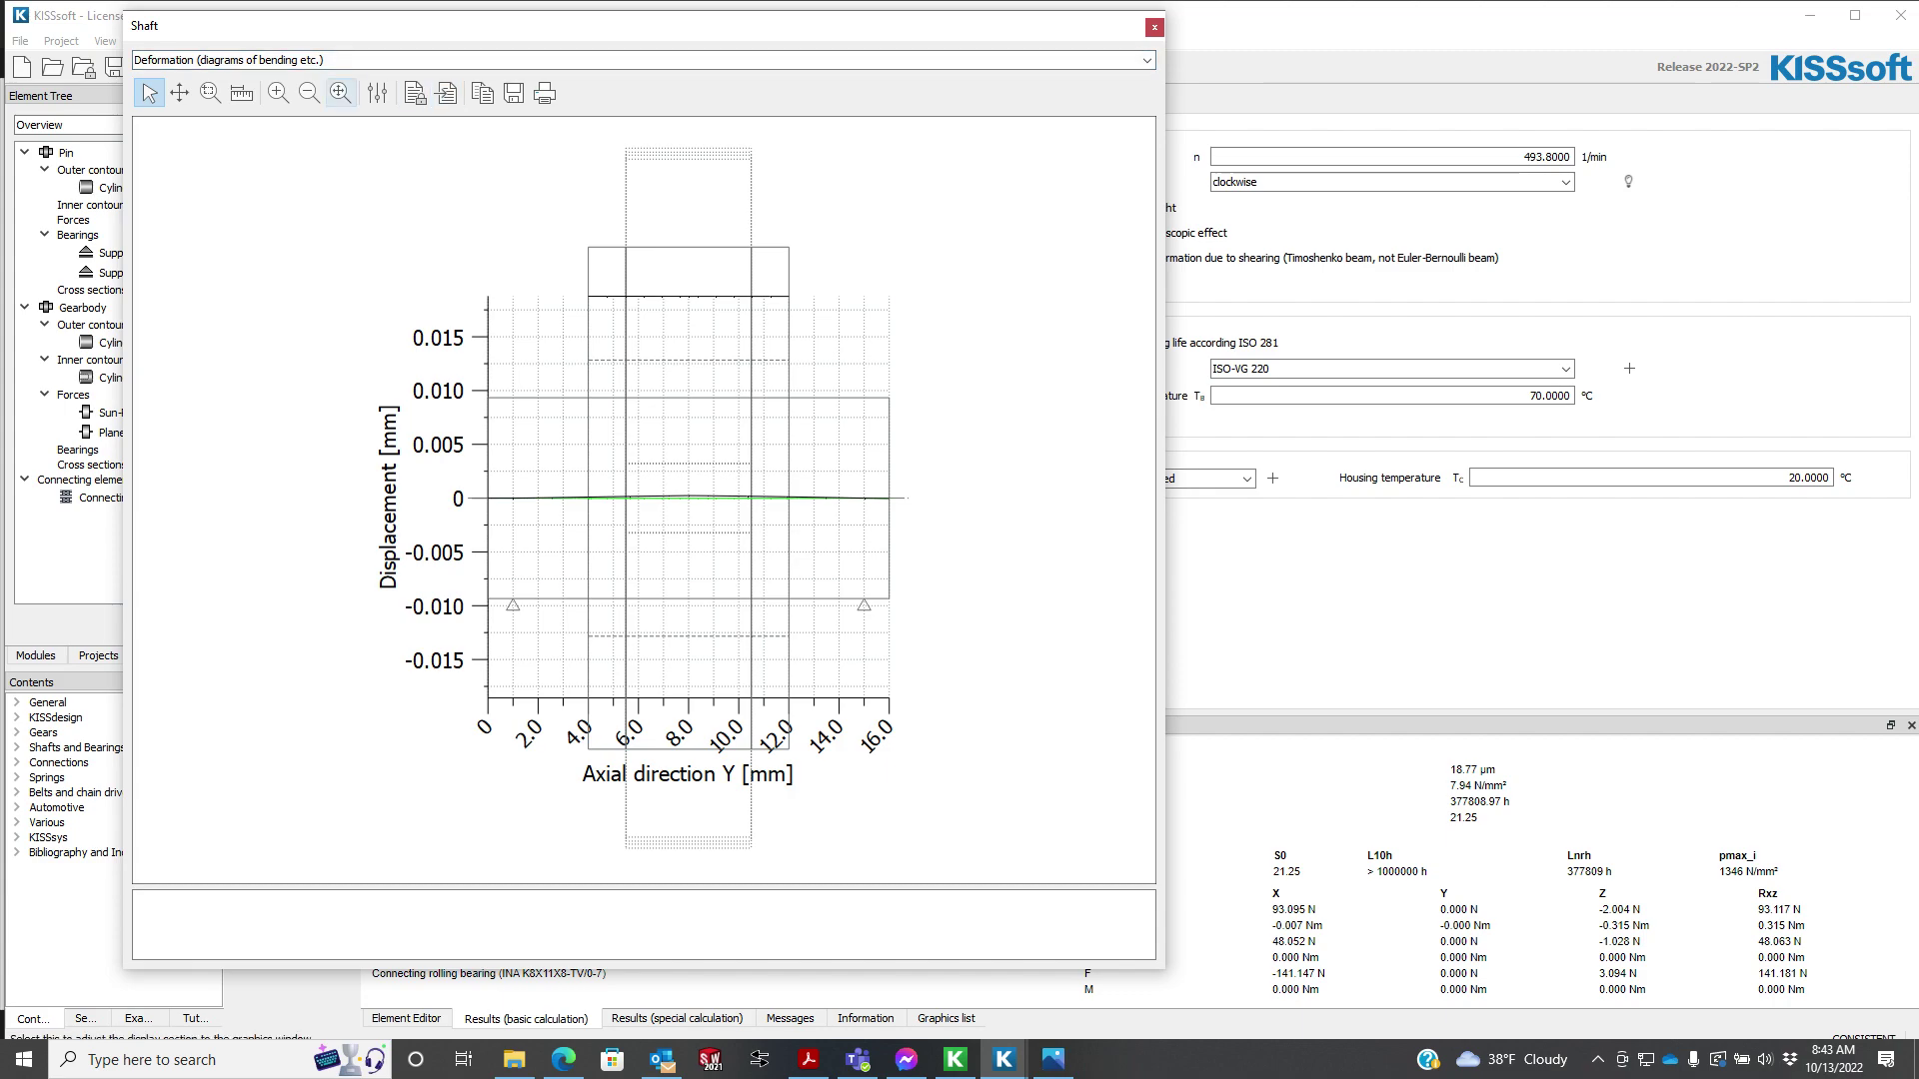
- Examine the Pin and Gearbody deformation curves separately by hiding and reshowing each shaft, and close the diagram
{"action": "left_click", "coordinate": [377, 93]}
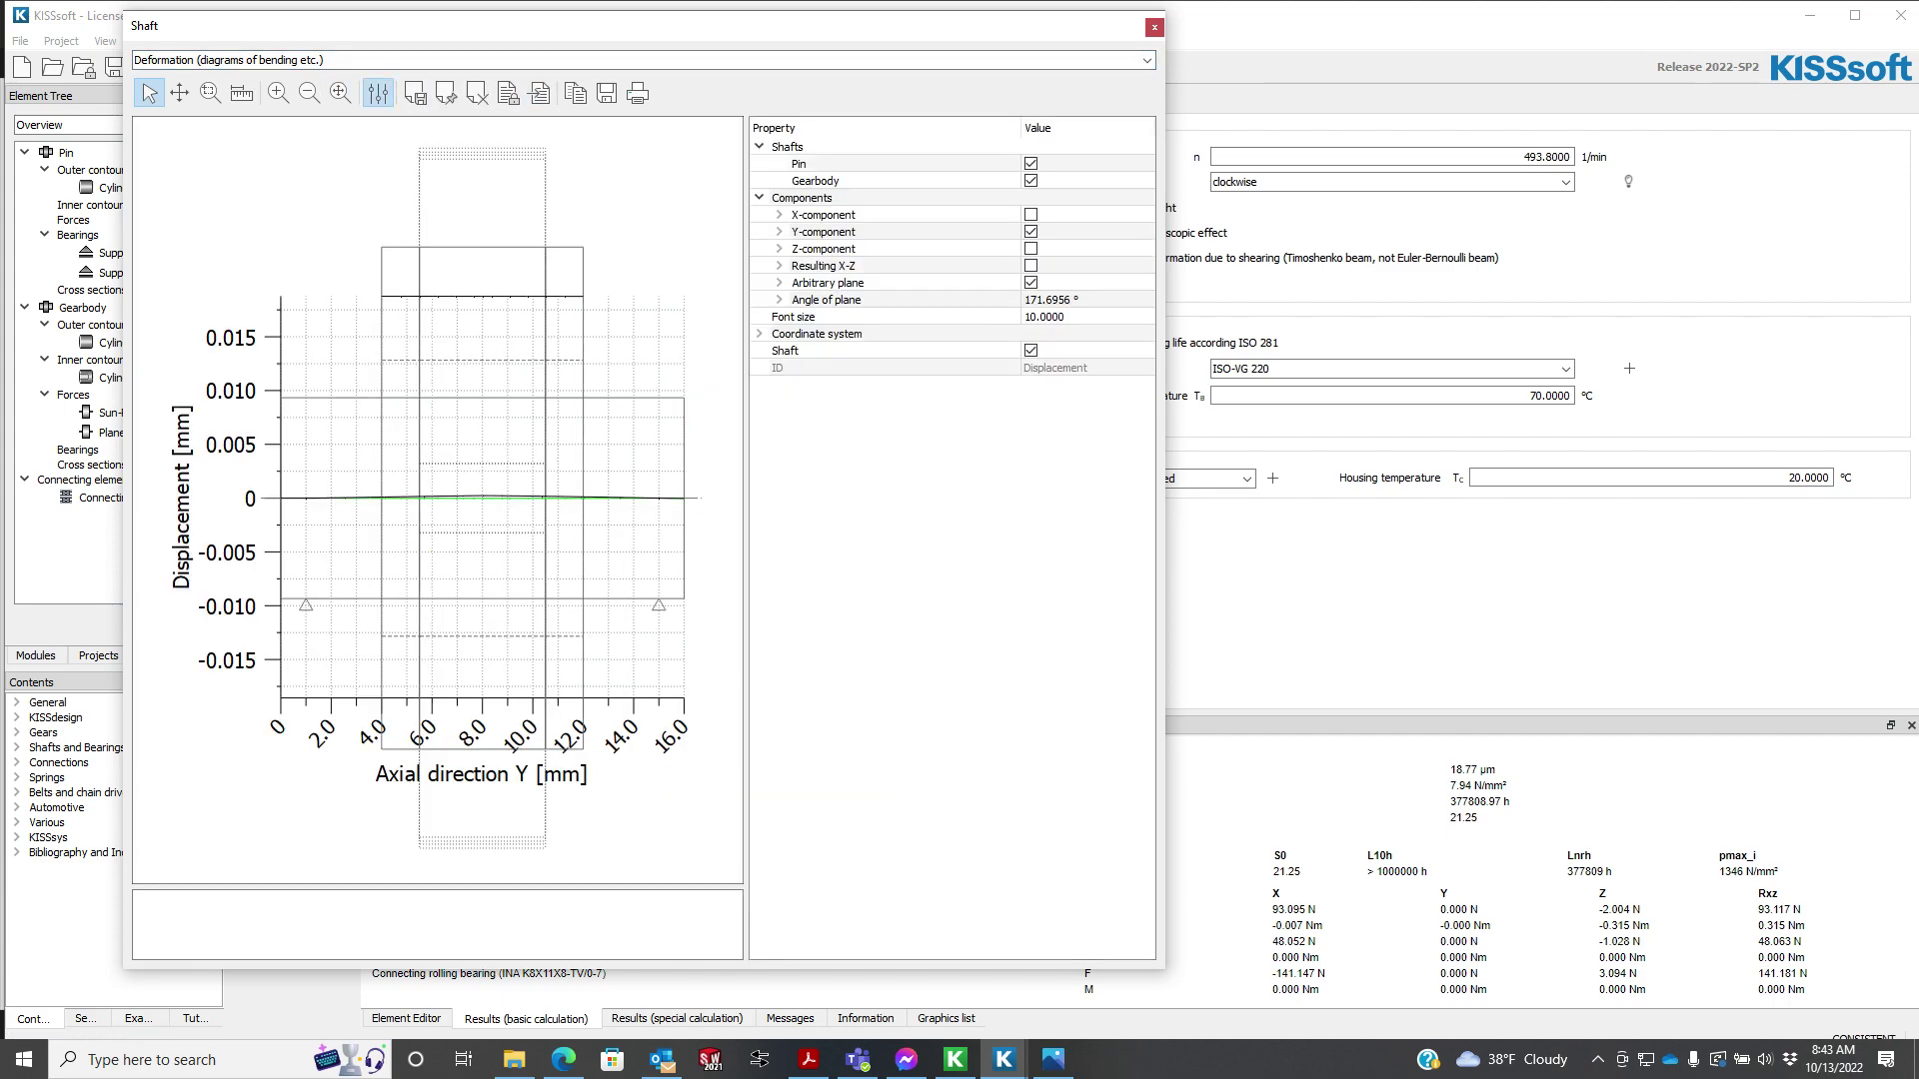
{"action": "left_click_drag", "start_coordinate": [1165, 603], "coordinate": [1617, 603]}
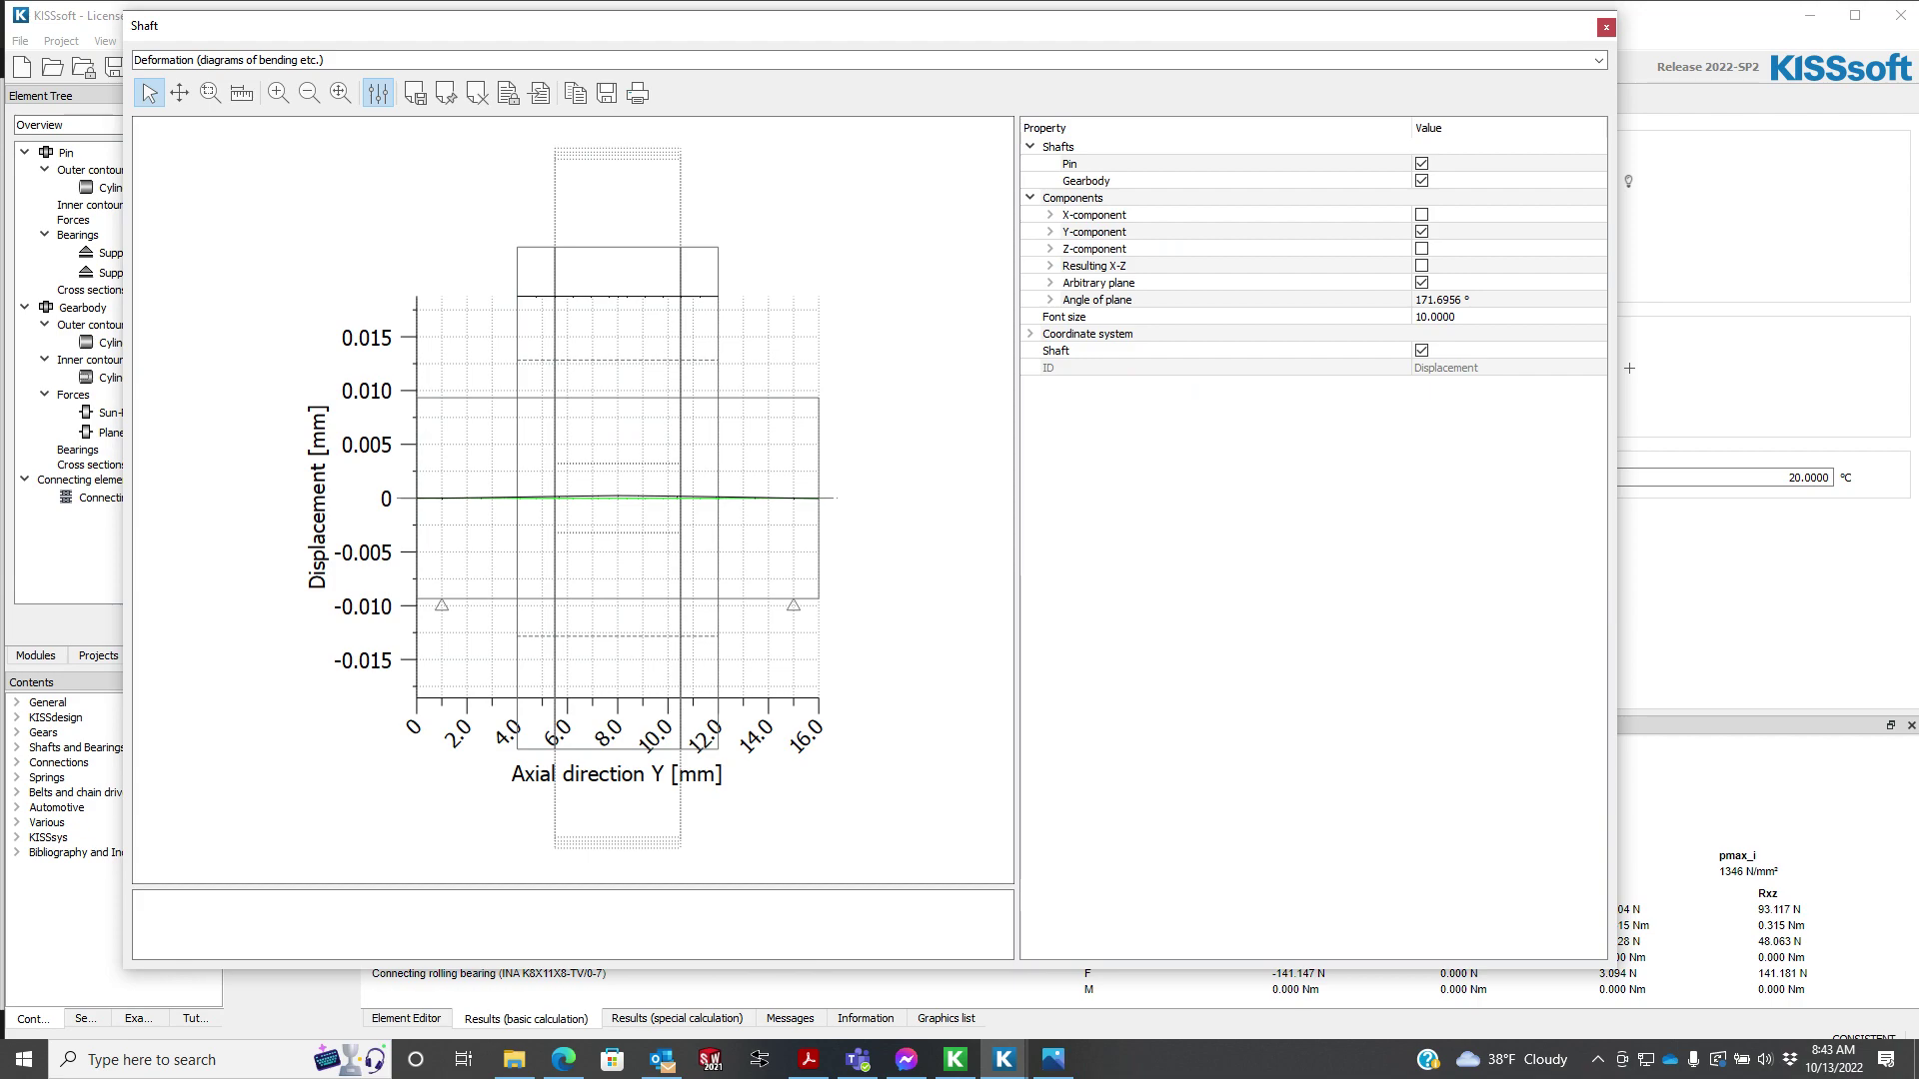
{"action": "left_click", "coordinate": [1422, 163]}
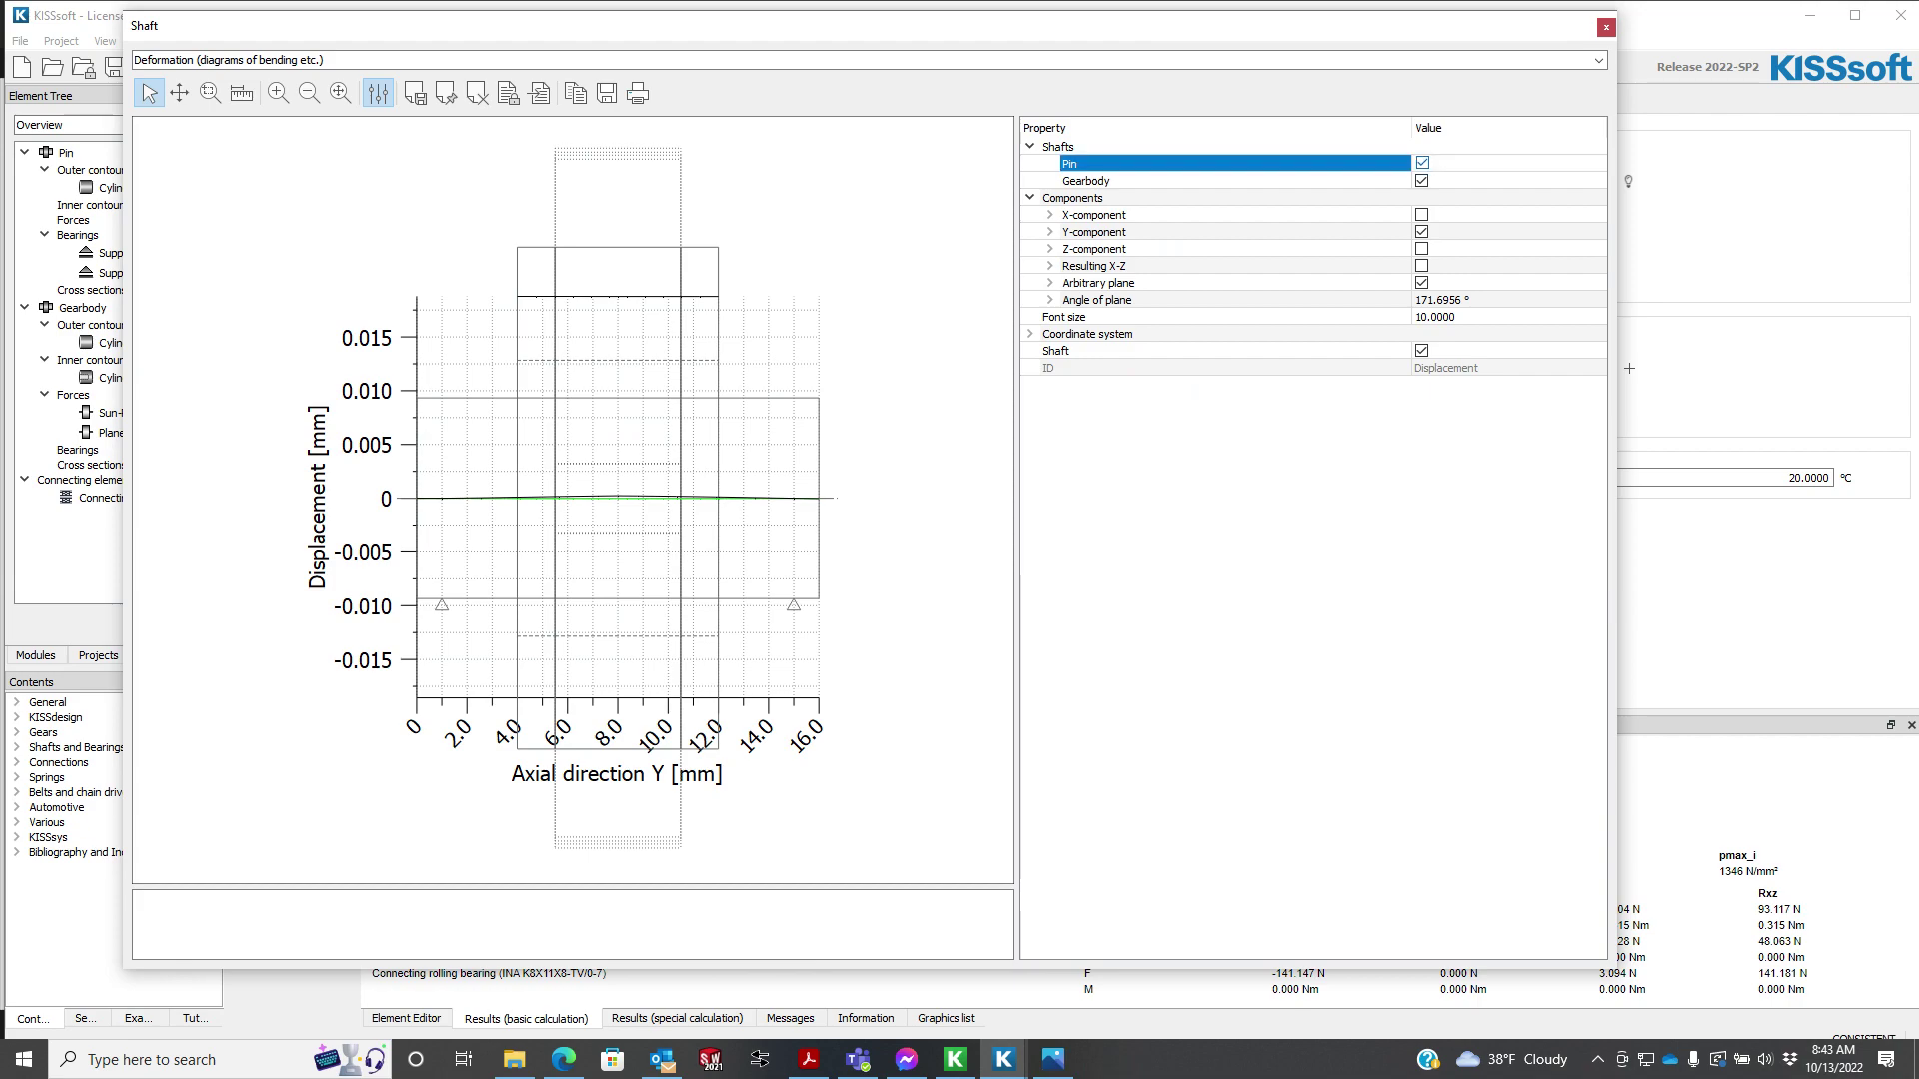
{"action": "left_click", "coordinate": [1422, 163]}
{"action": "double_click", "coordinate": [1422, 179]}
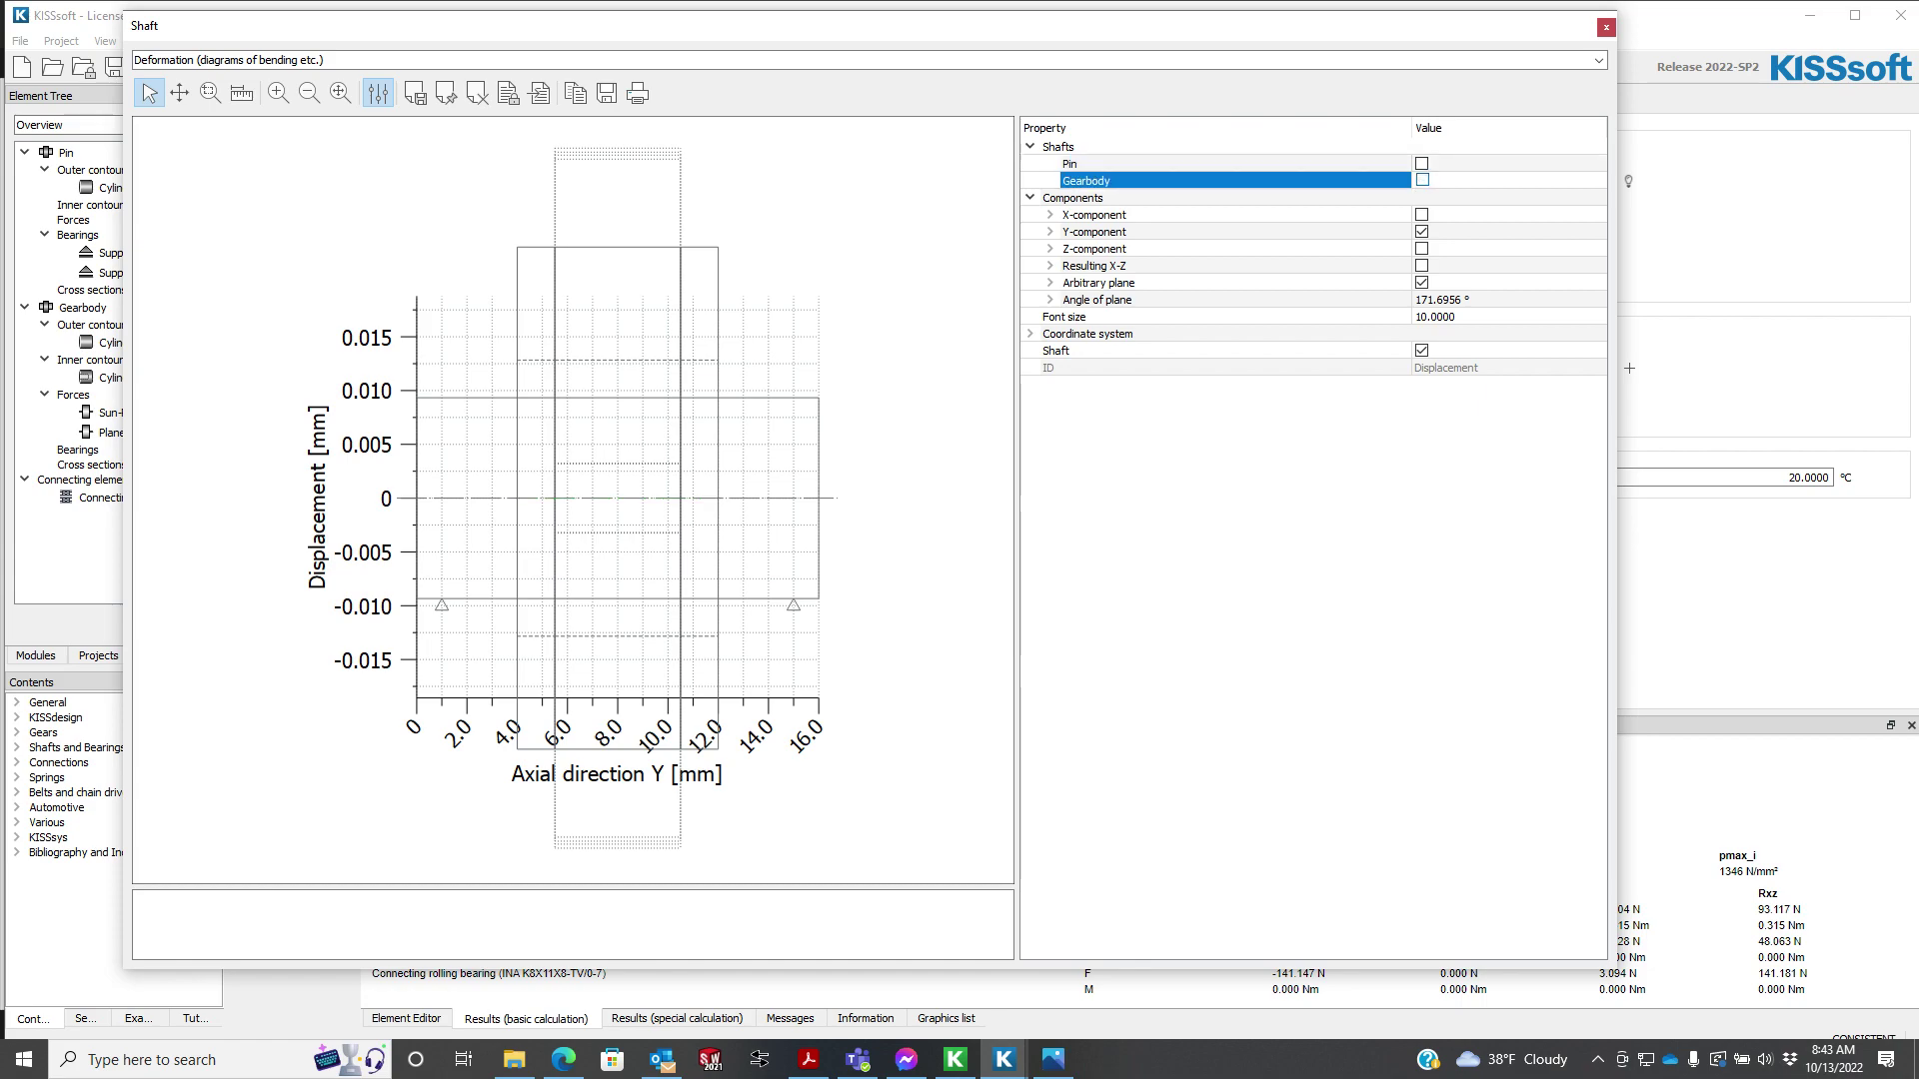
{"action": "left_click", "coordinate": [1421, 180]}
{"action": "left_click_drag", "start_coordinate": [857, 30], "coordinate": [792, 68]}
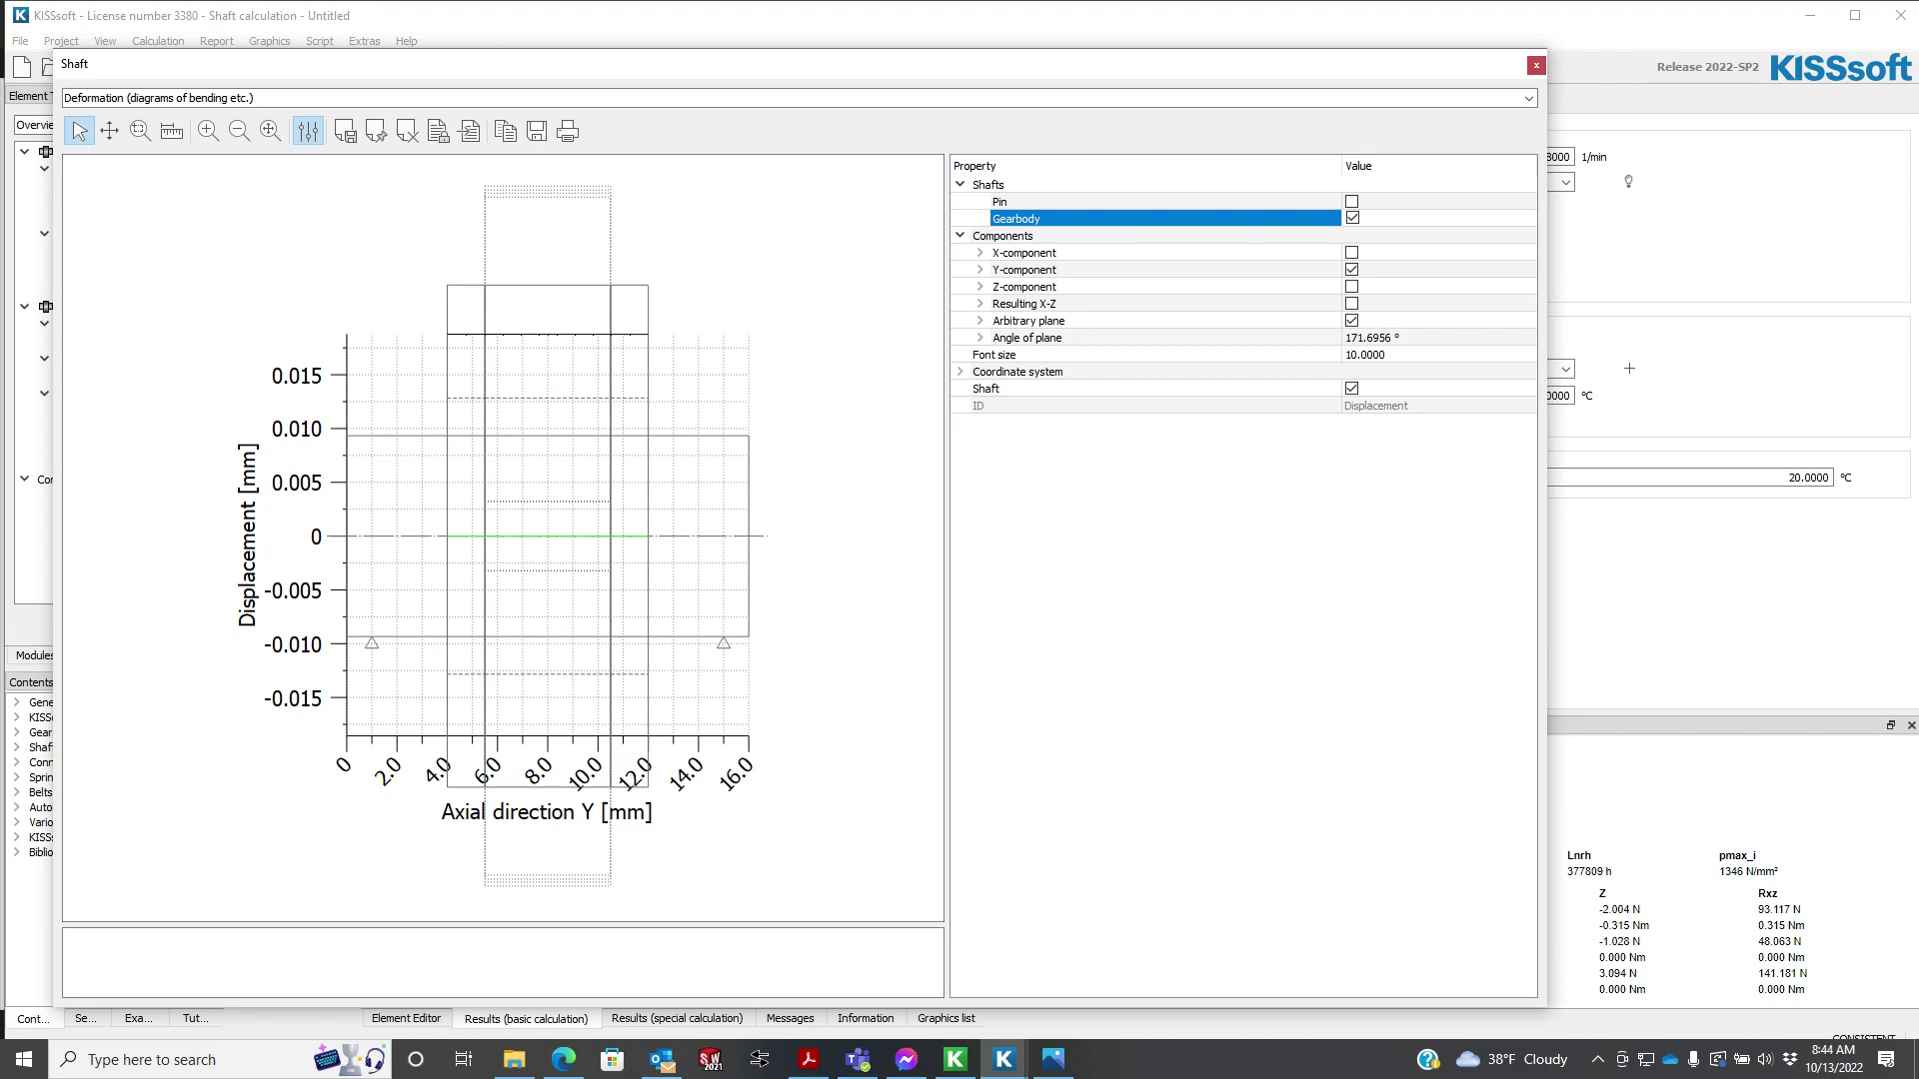
{"action": "left_click", "coordinate": [1352, 202]}
{"action": "left_click", "coordinate": [1352, 202]}
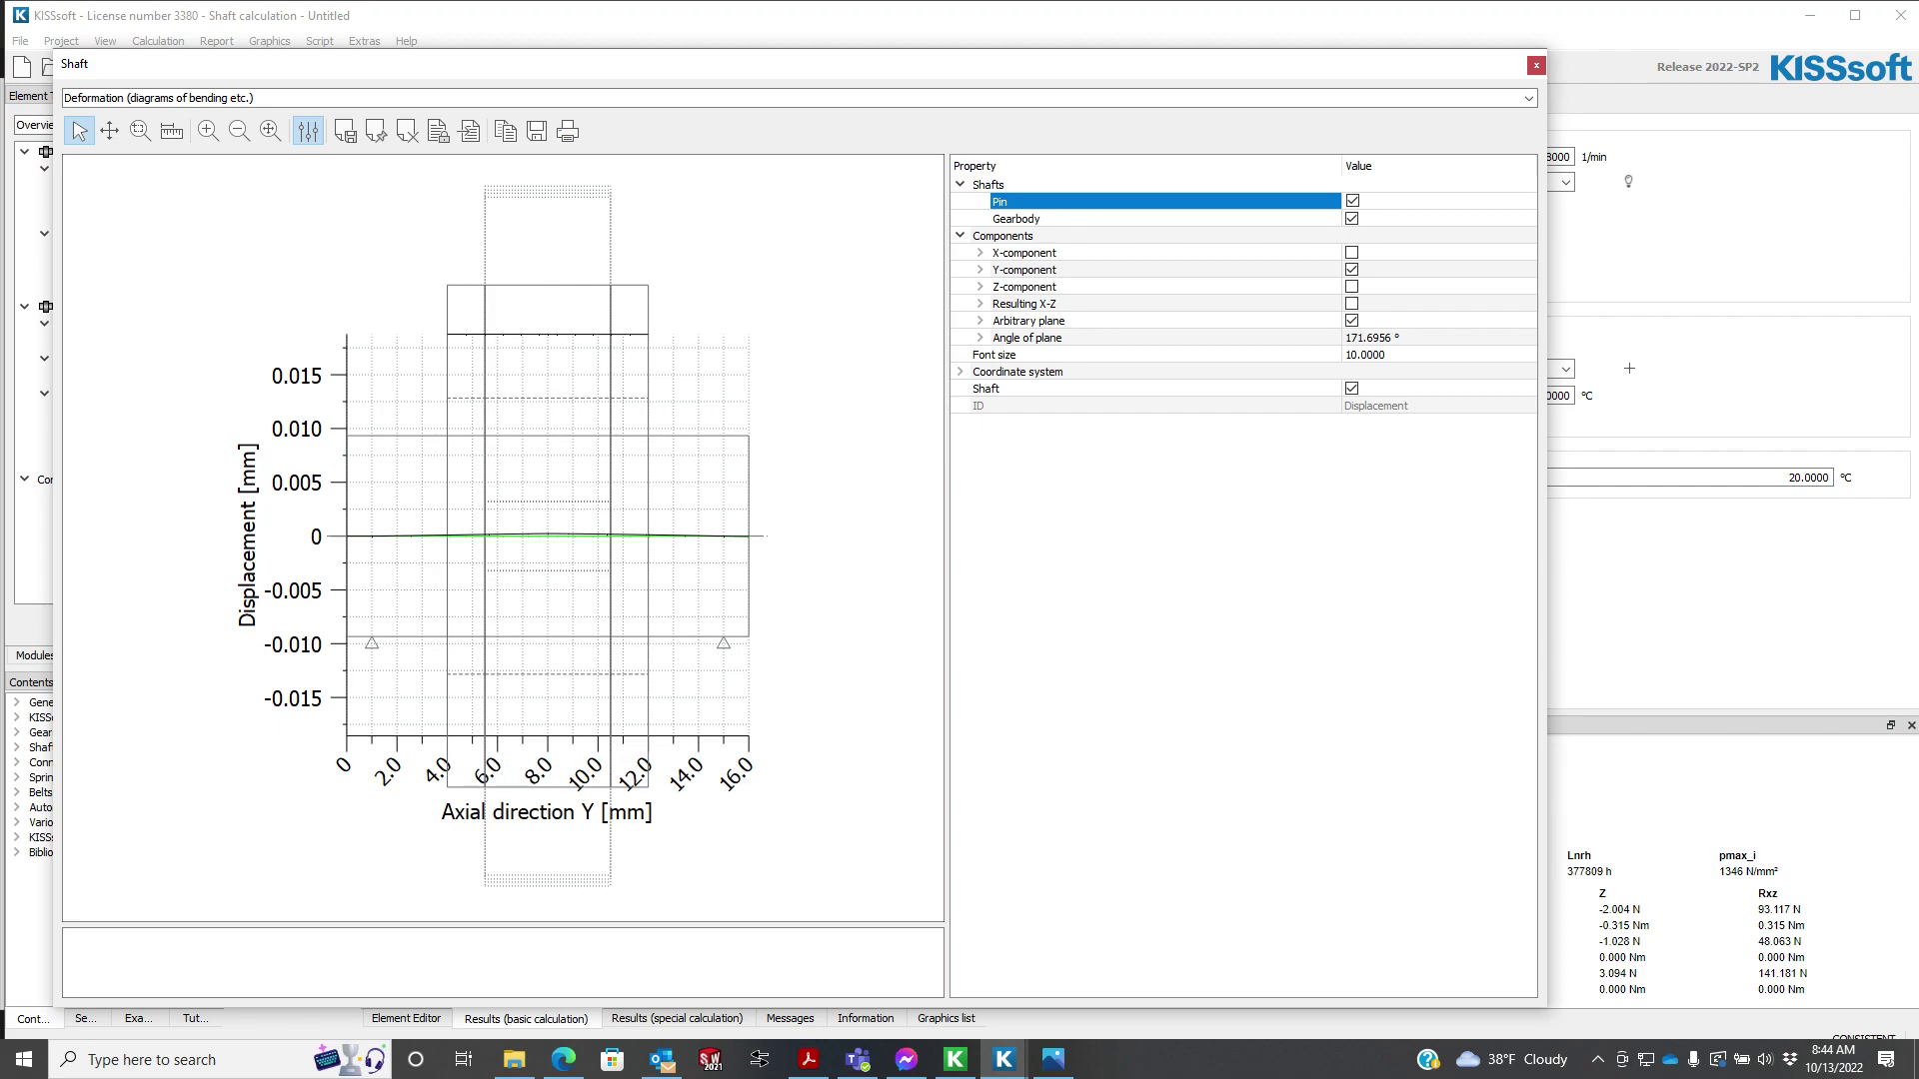
{"action": "left_click", "coordinate": [1536, 65]}
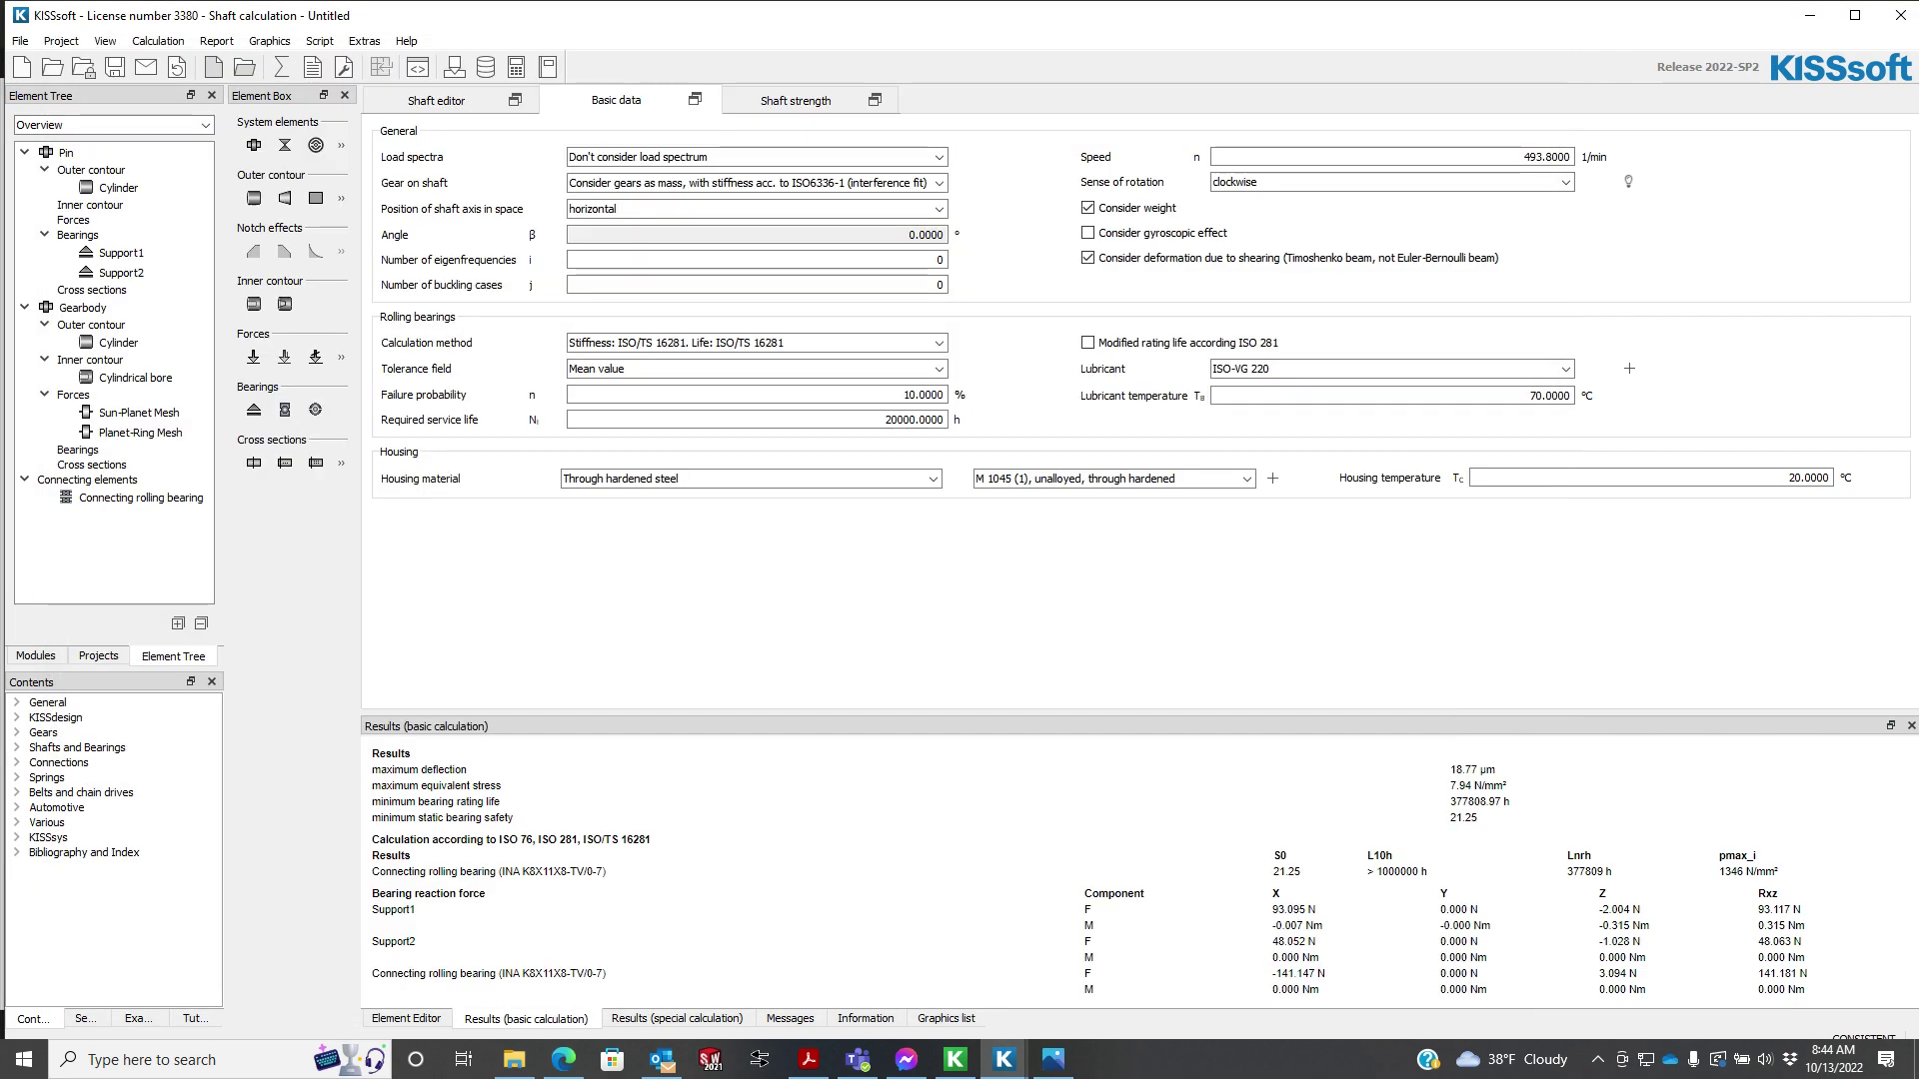
- Open the 3D display of the shaft deformation and show its display properties
{"action": "left_click", "coordinate": [270, 41]}
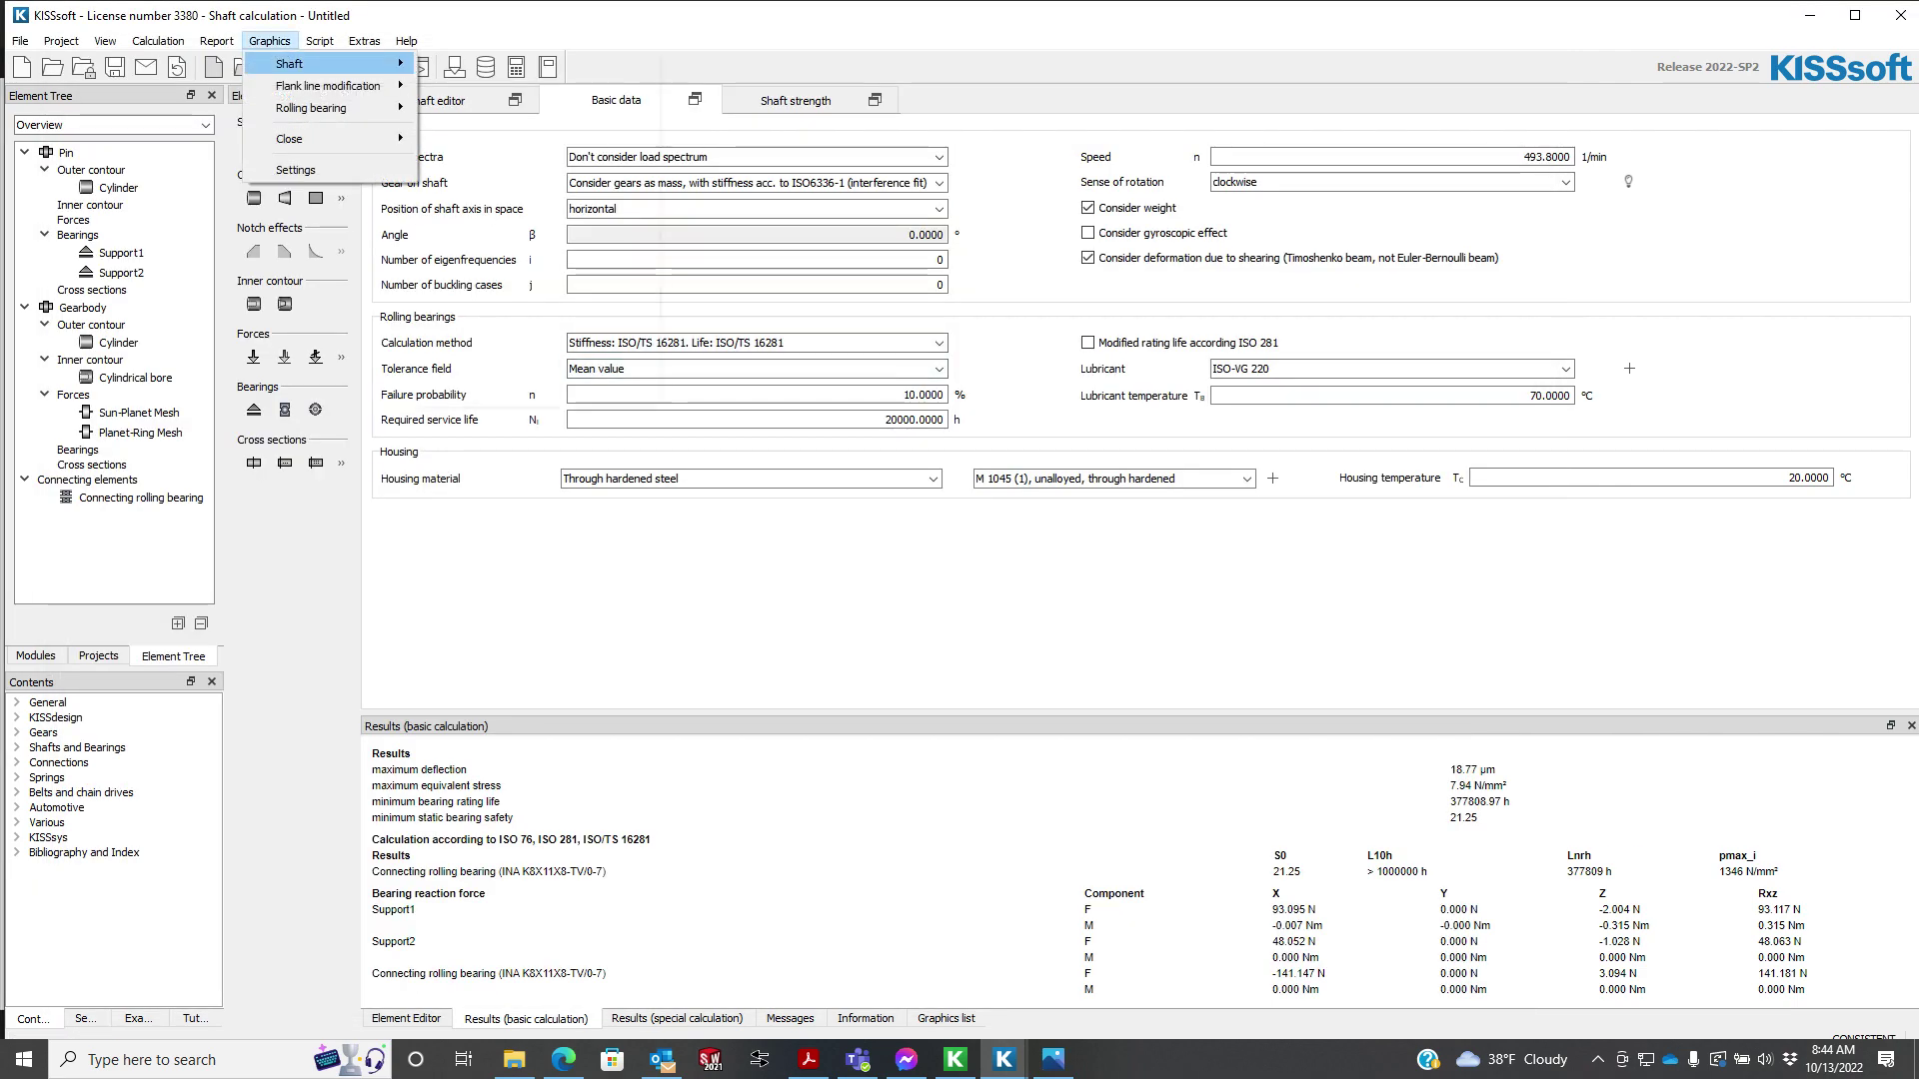
{"action": "mouse_move", "coordinate": [299, 63]}
{"action": "mouse_move", "coordinate": [500, 217]}
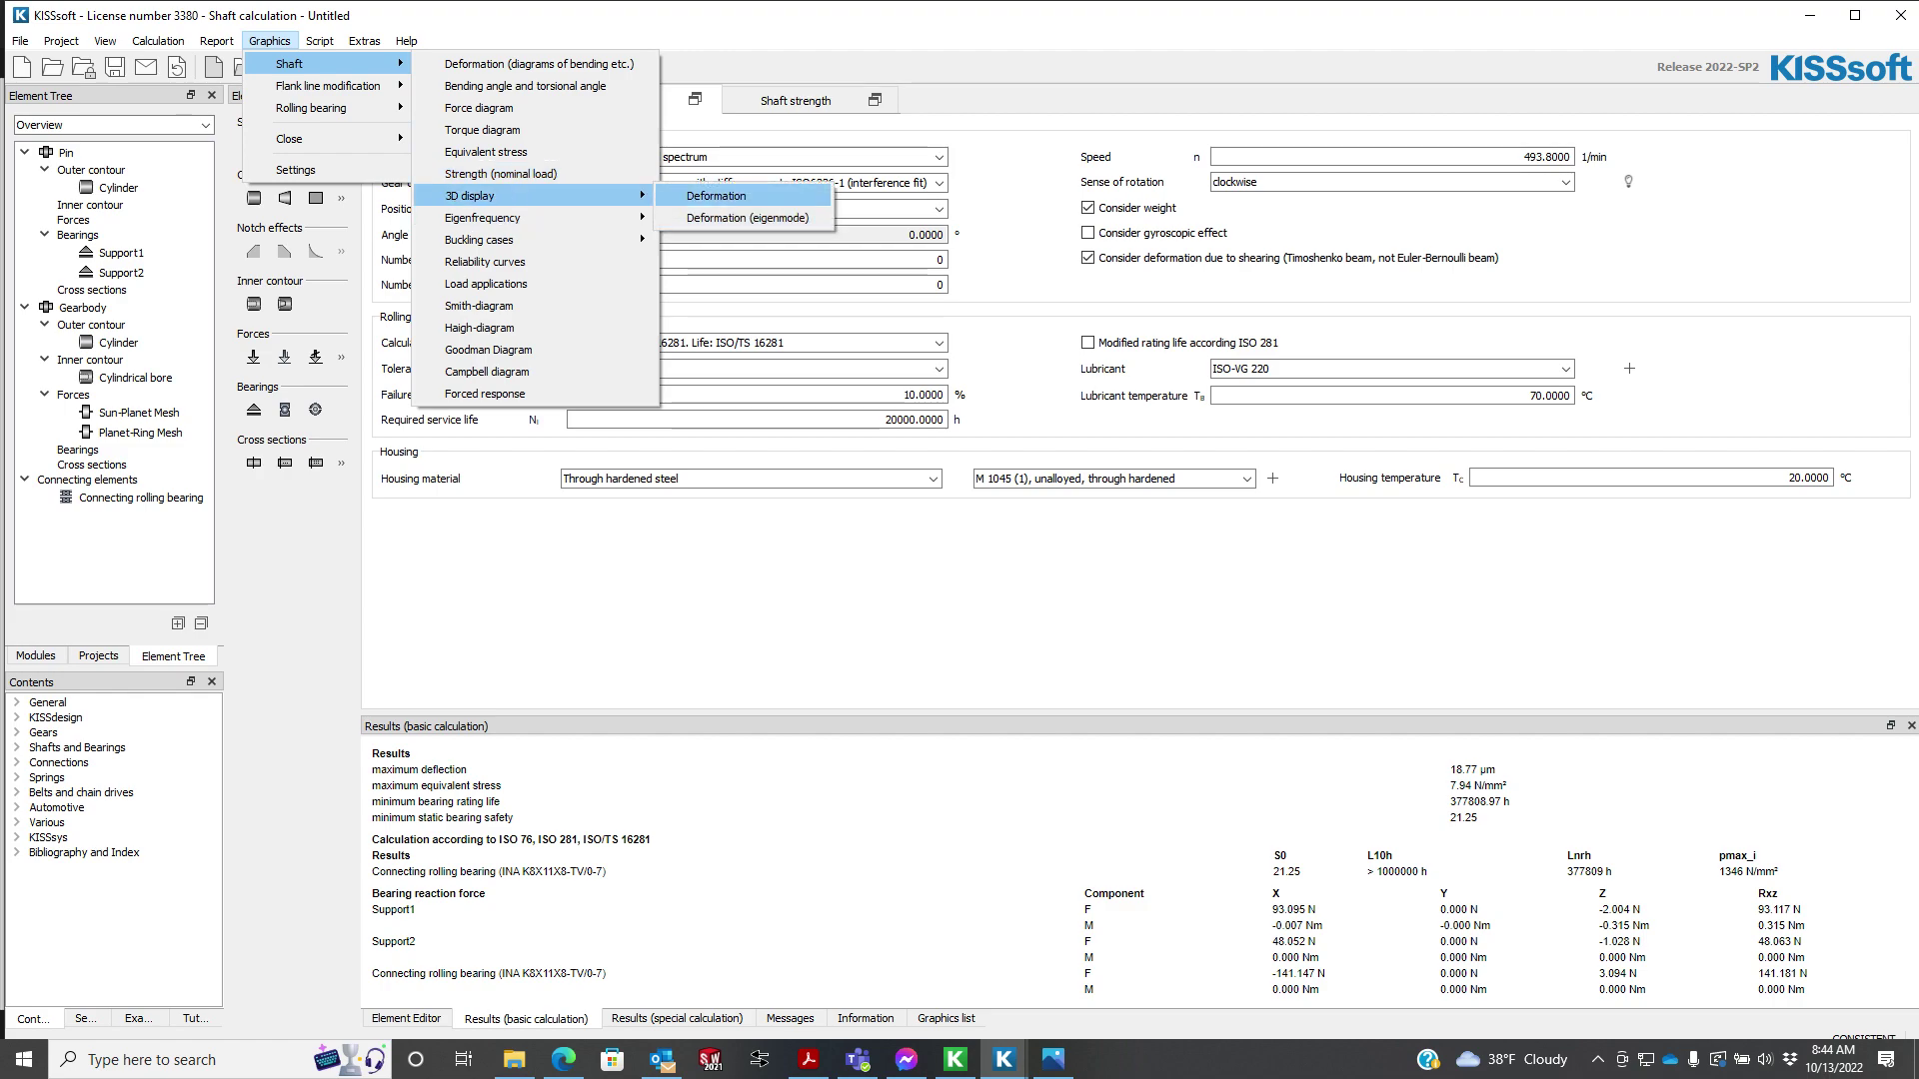
{"action": "left_click", "coordinate": [717, 196]}
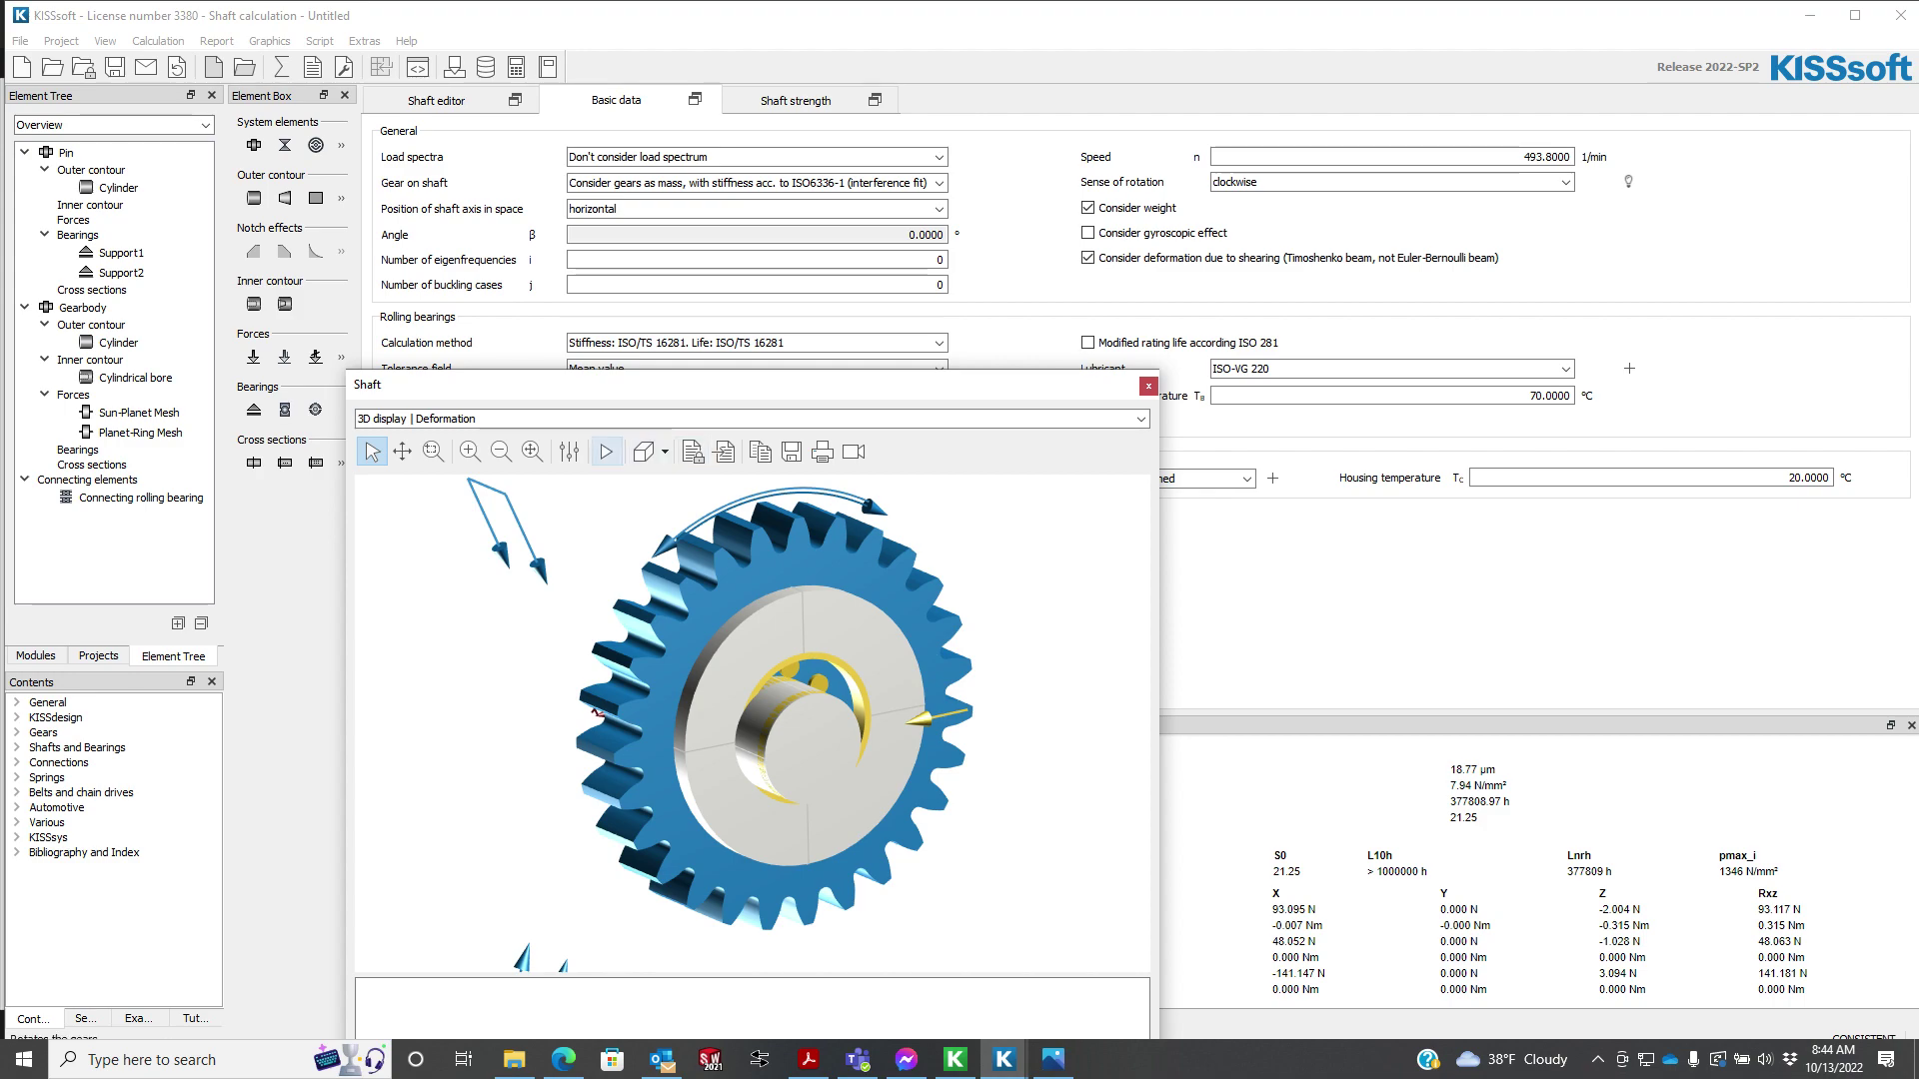
{"action": "left_click", "coordinate": [569, 452]}
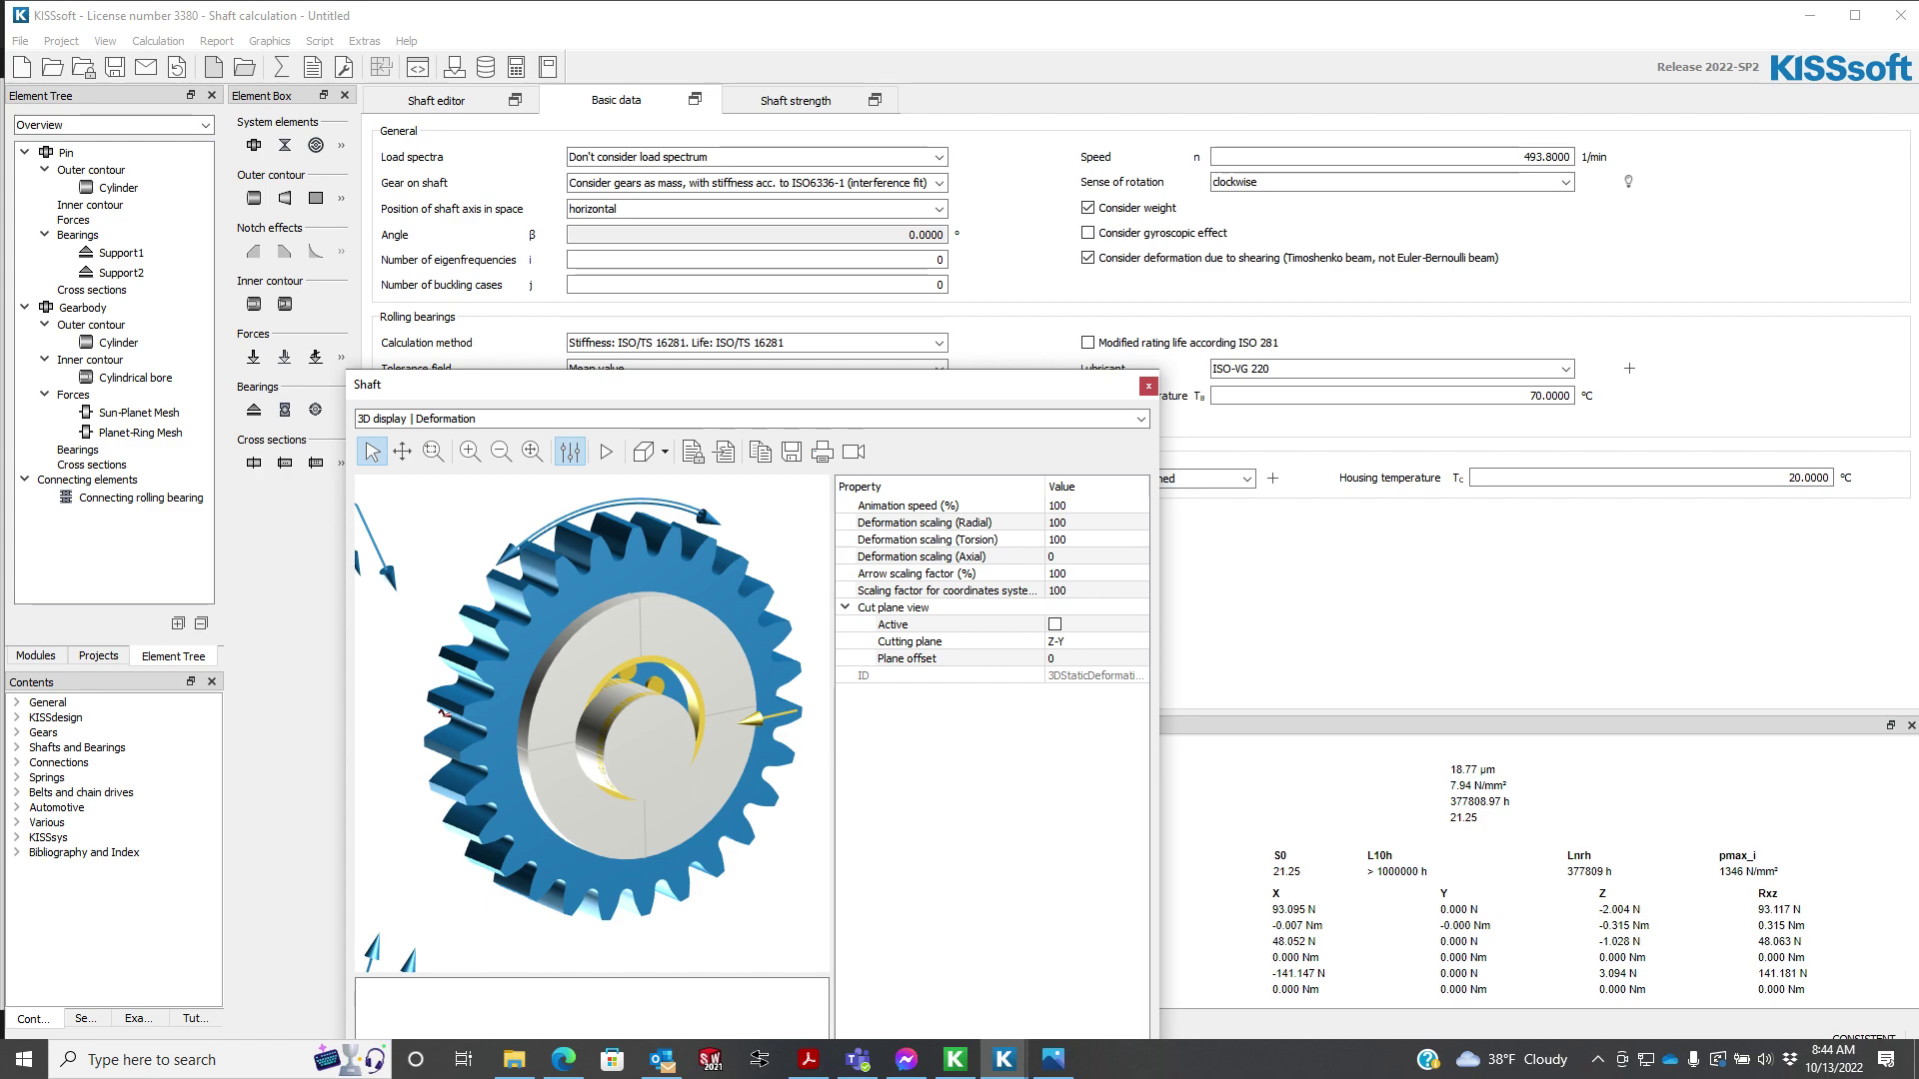
- Set the radial and torsion deformation scaling of the 3D shaft display to 5
{"action": "left_click", "coordinate": [1088, 522]}
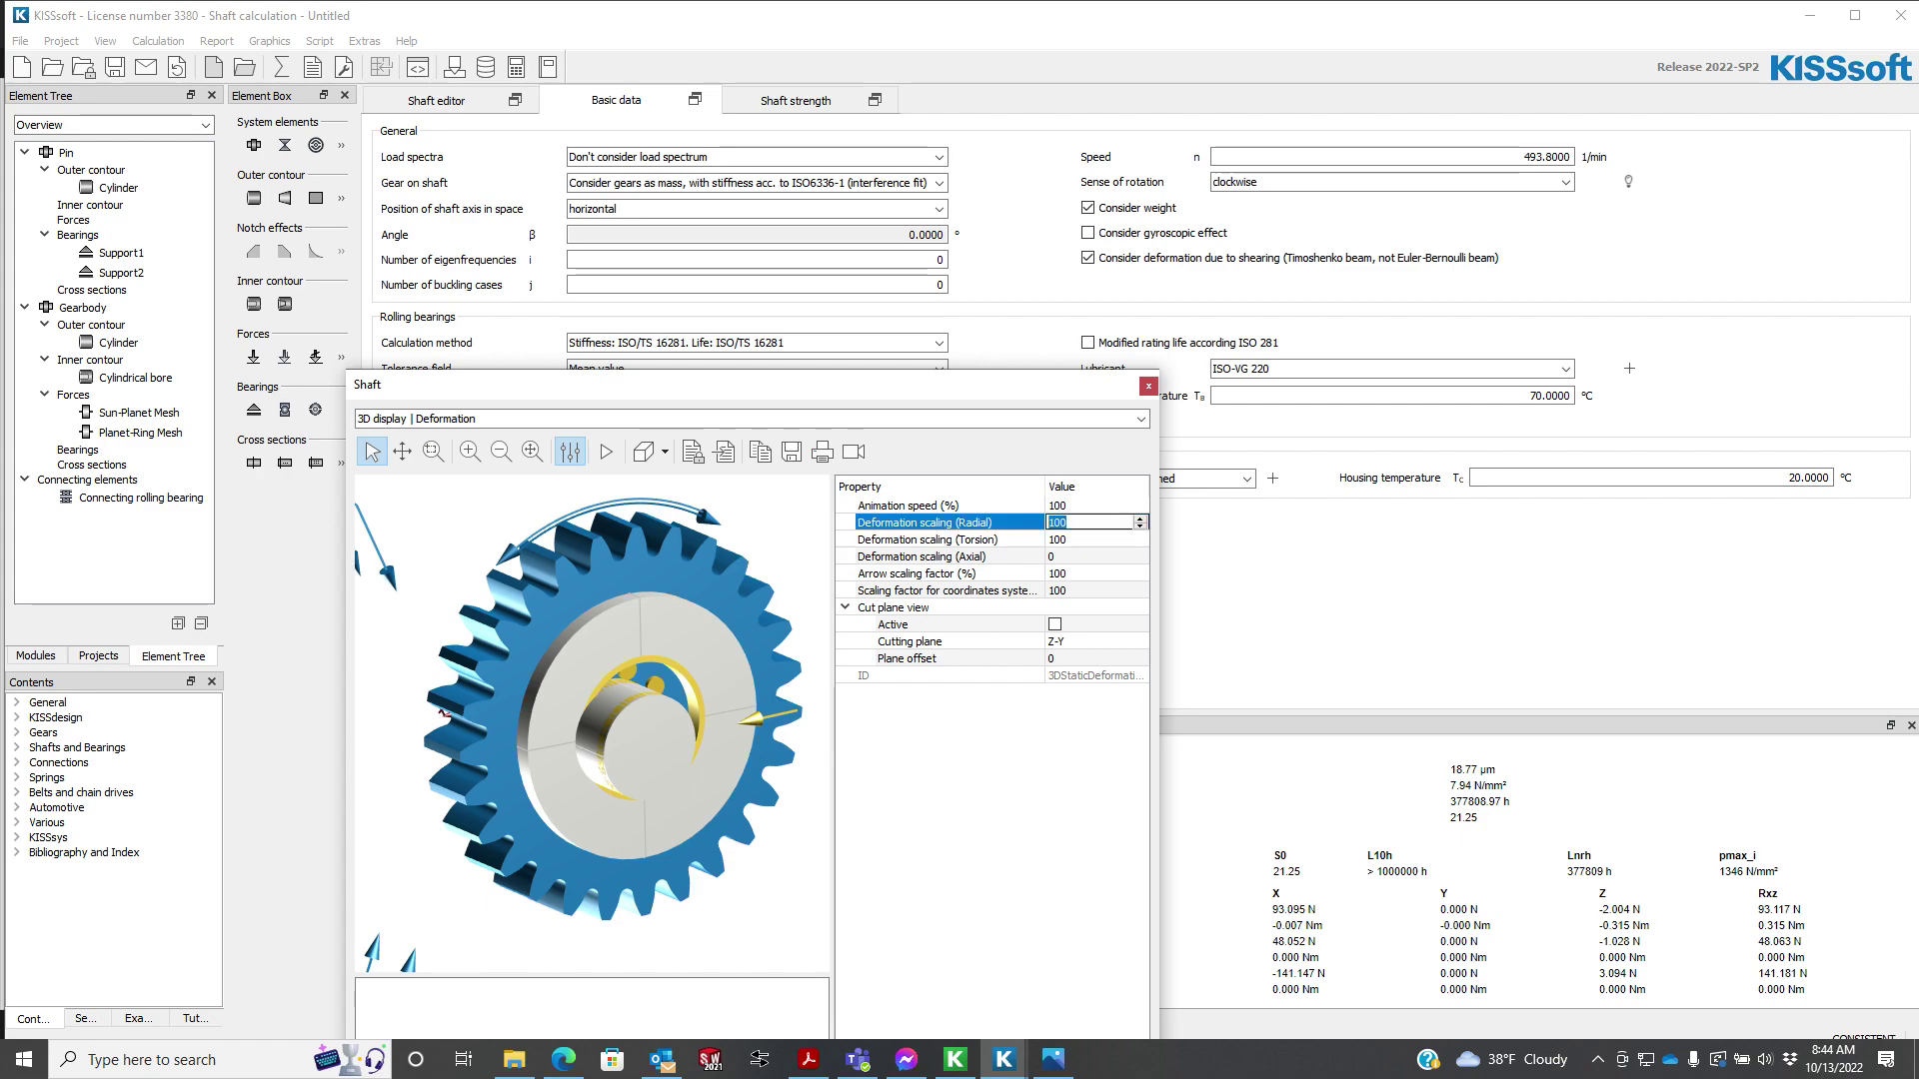
{"action": "type", "text": "5"}
{"action": "key", "text": "Return"}
{"action": "key", "text": "Down"}
{"action": "type", "text": "5"}
{"action": "key", "text": "Return"}
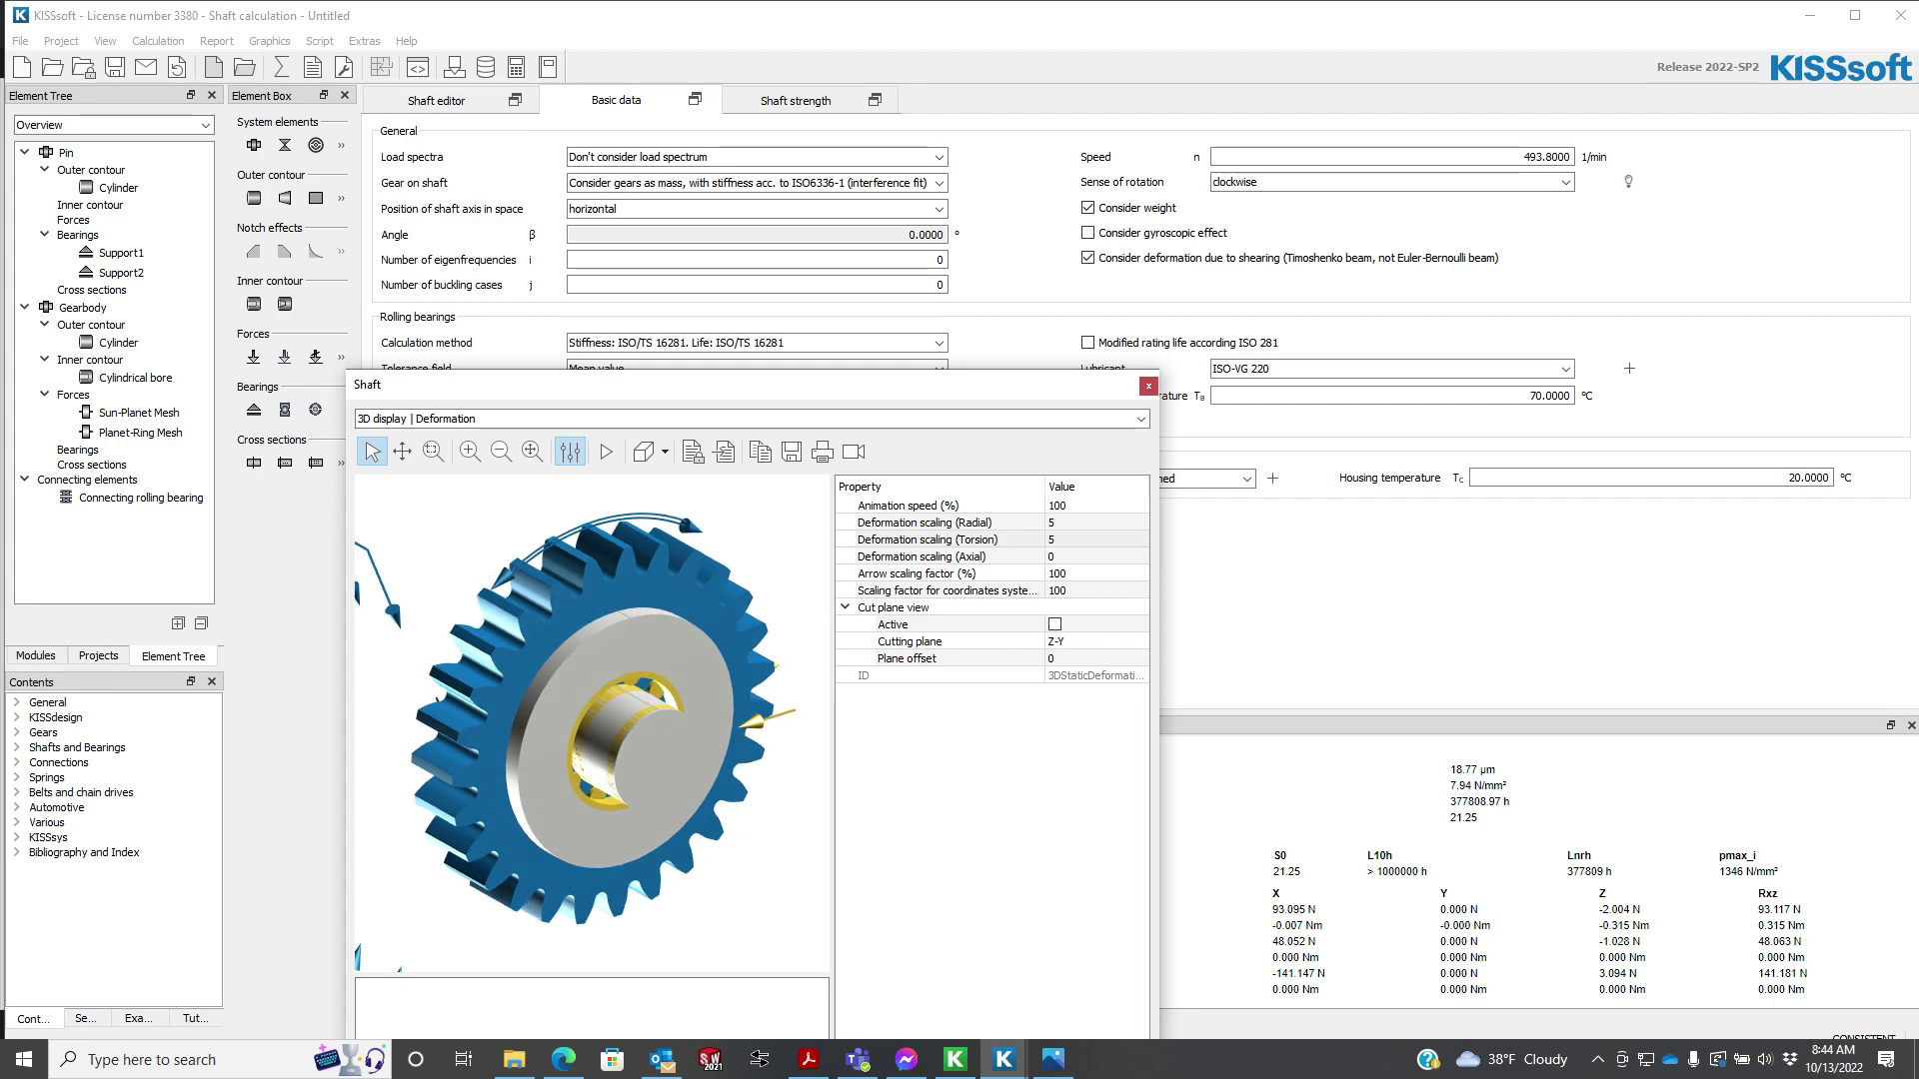
- Play and stop the 3D deformation animation of the pin and gear body, and close the display
{"action": "left_click", "coordinate": [607, 452]}
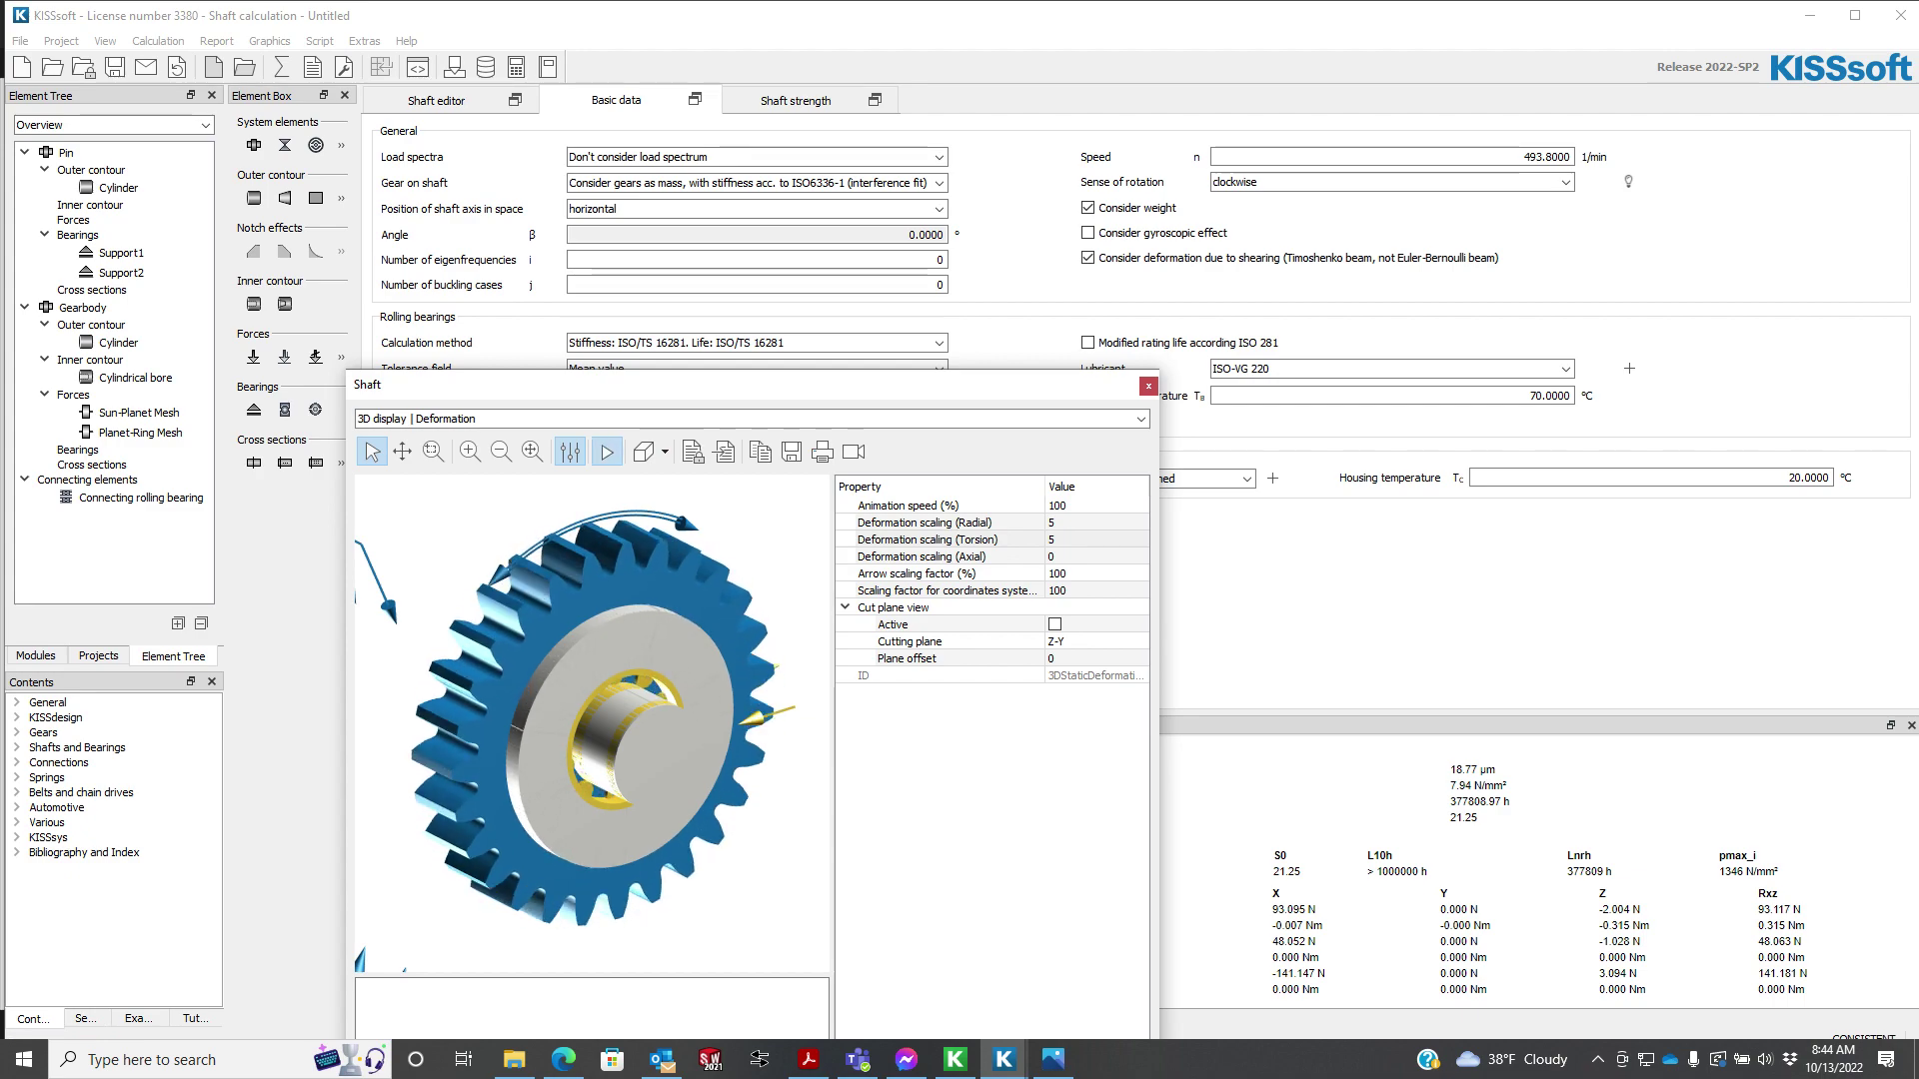
{"action": "left_click", "coordinate": [607, 452]}
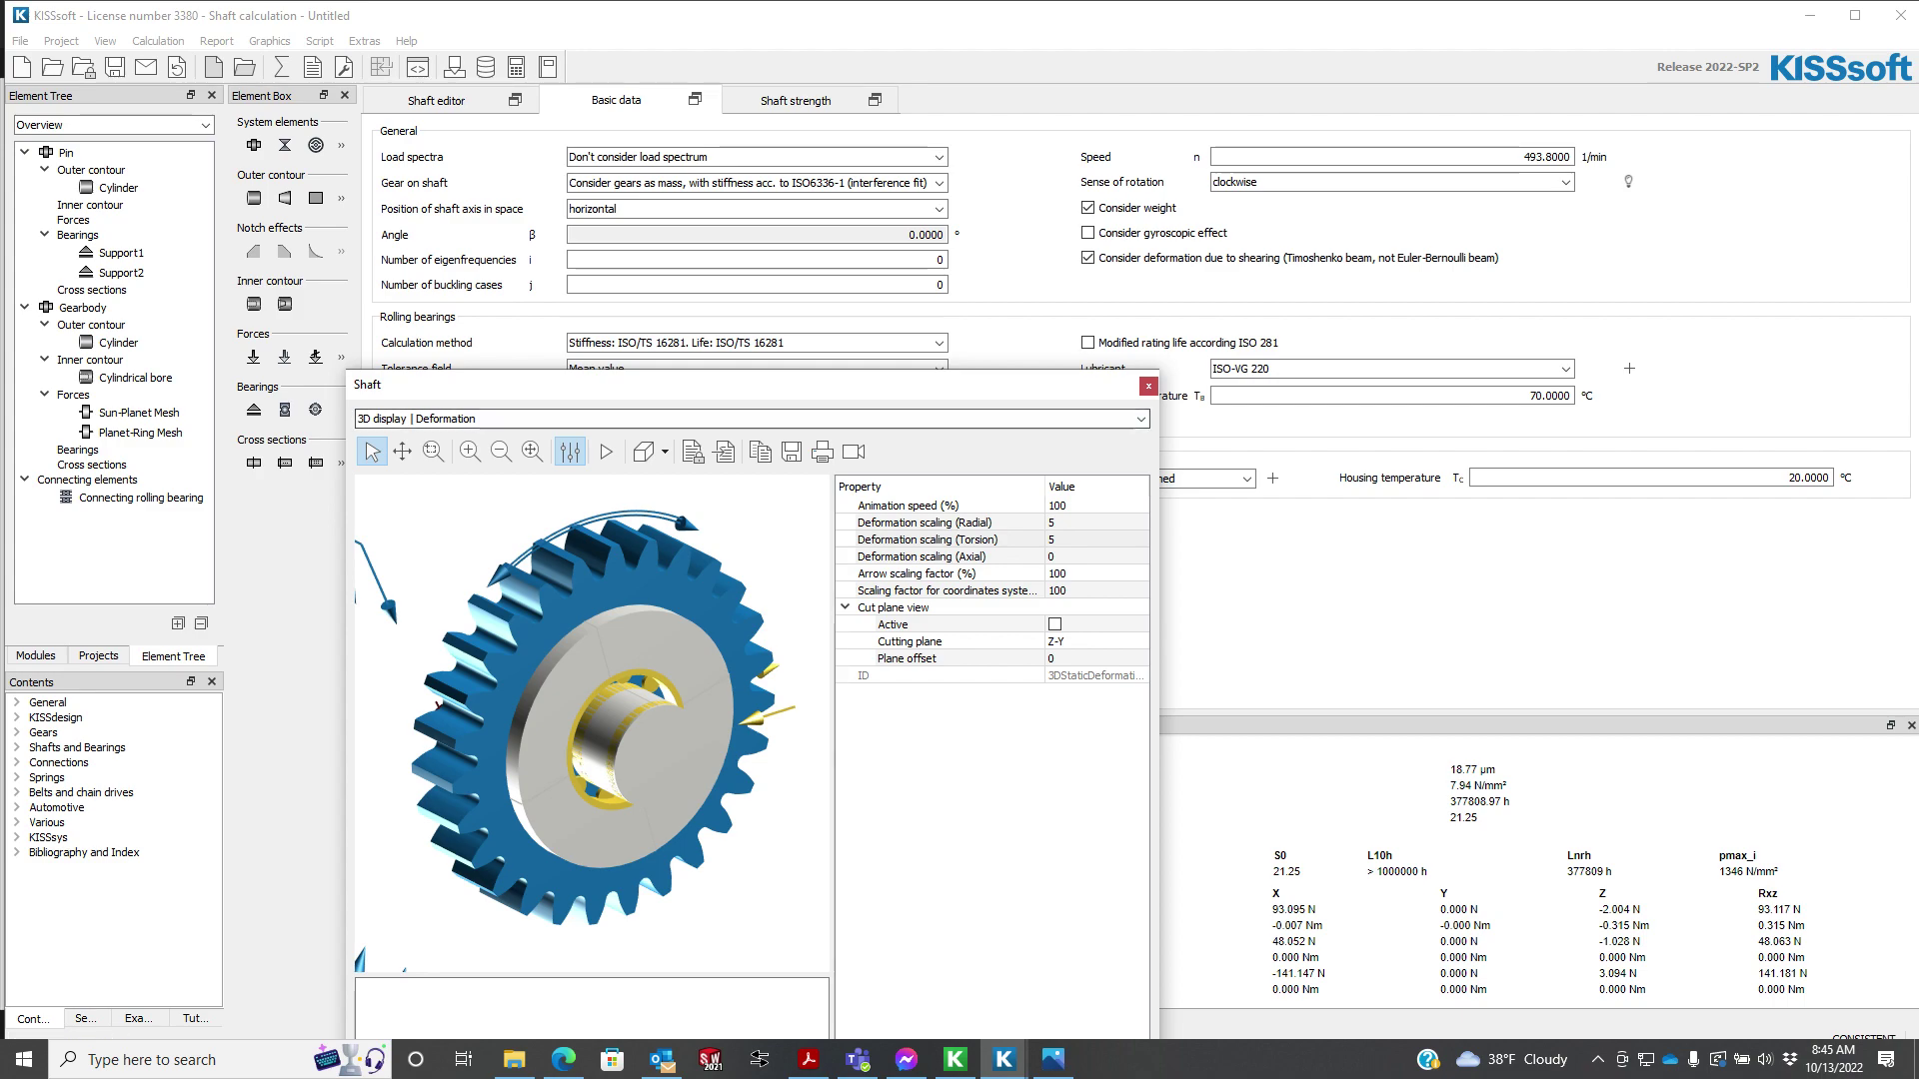
{"action": "left_click", "coordinate": [1148, 385]}
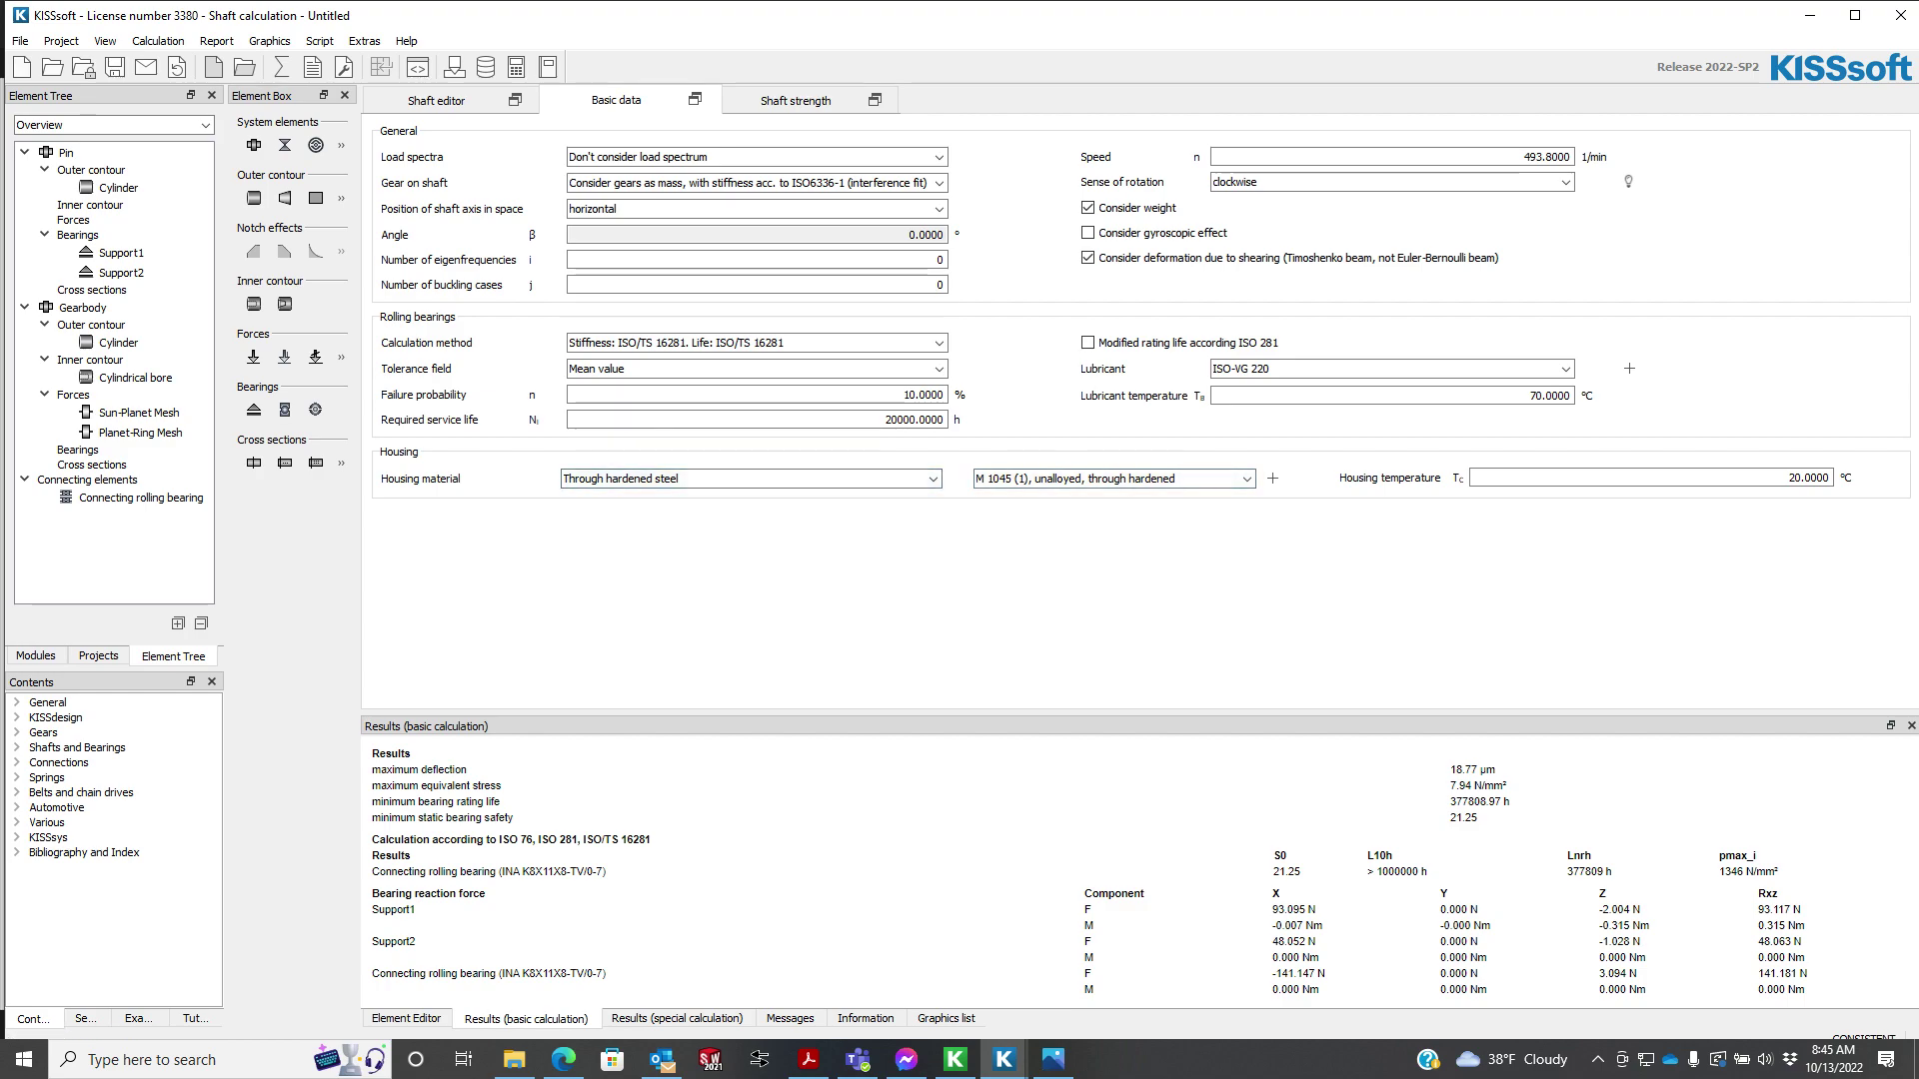
- Review the connecting elements overview and its available options in the shaft editor
{"action": "left_click", "coordinate": [436, 100]}
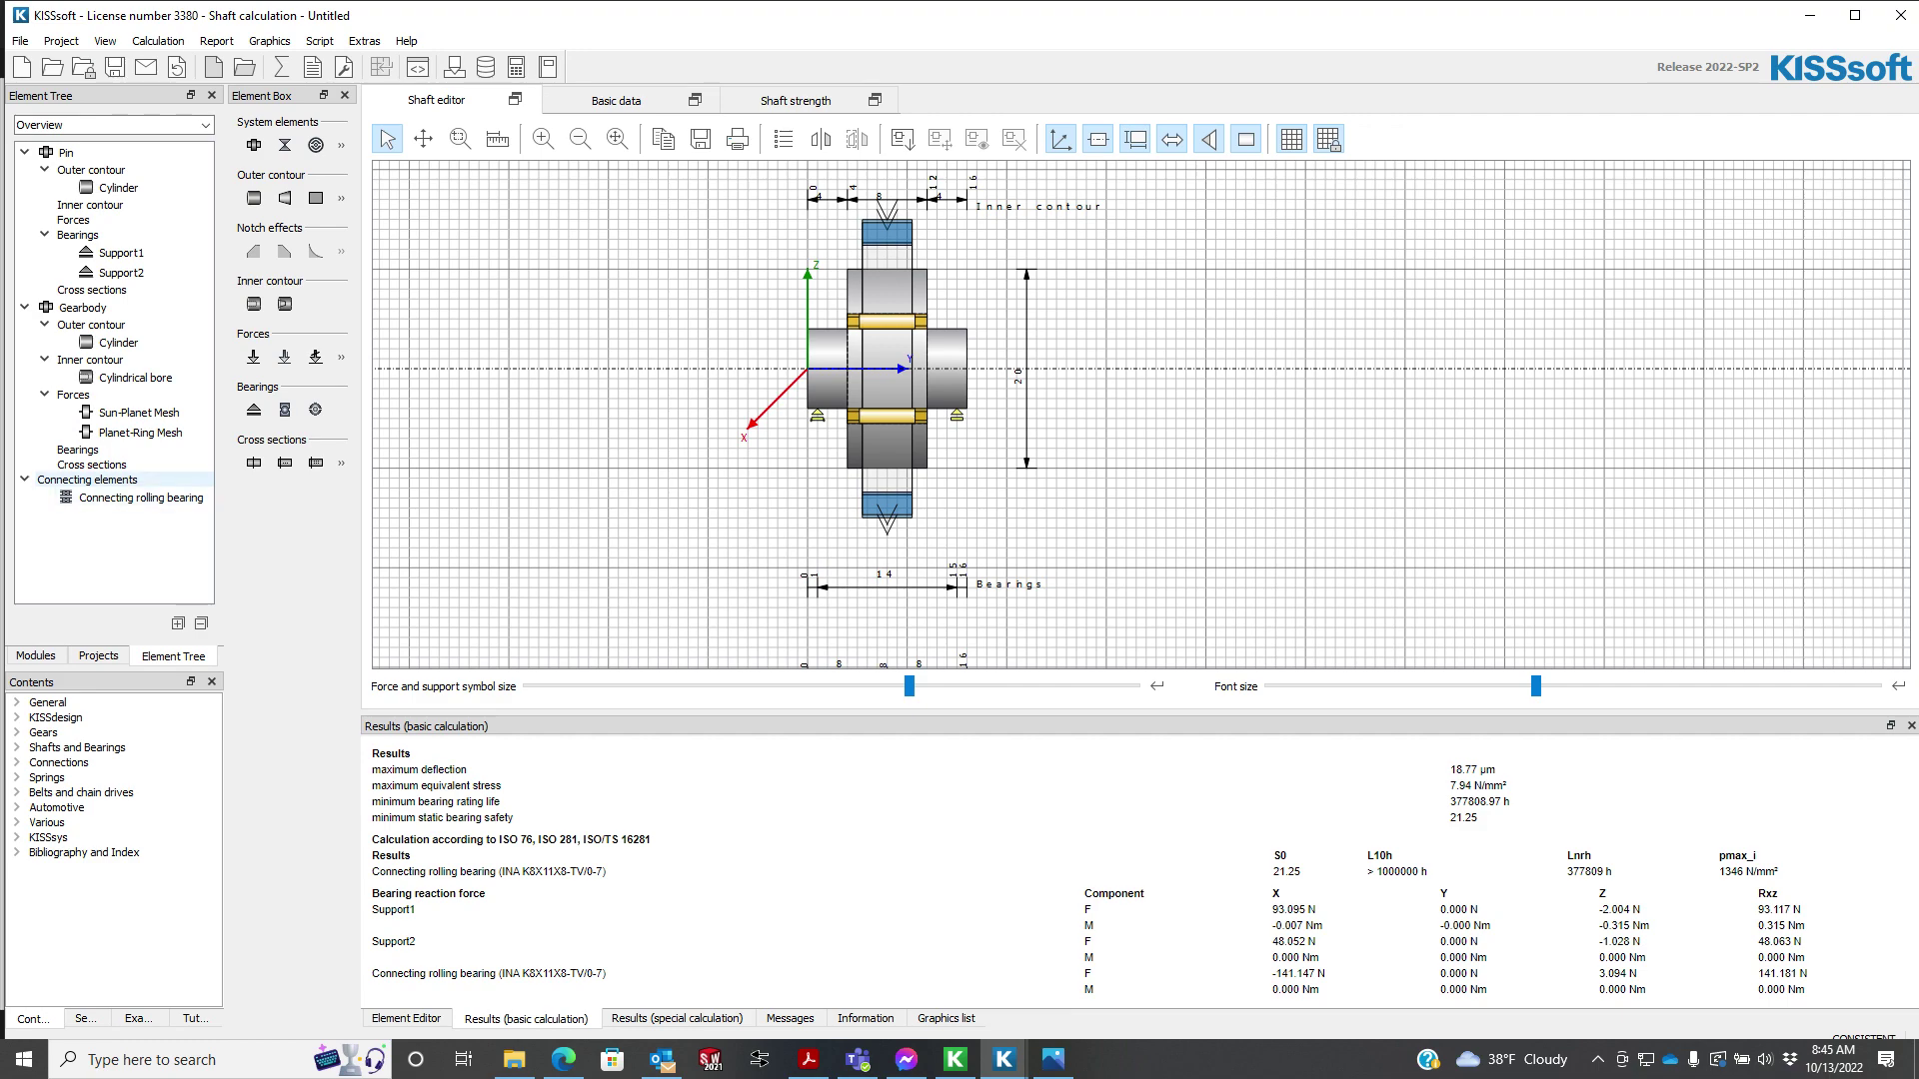
{"action": "left_click", "coordinate": [100, 480]}
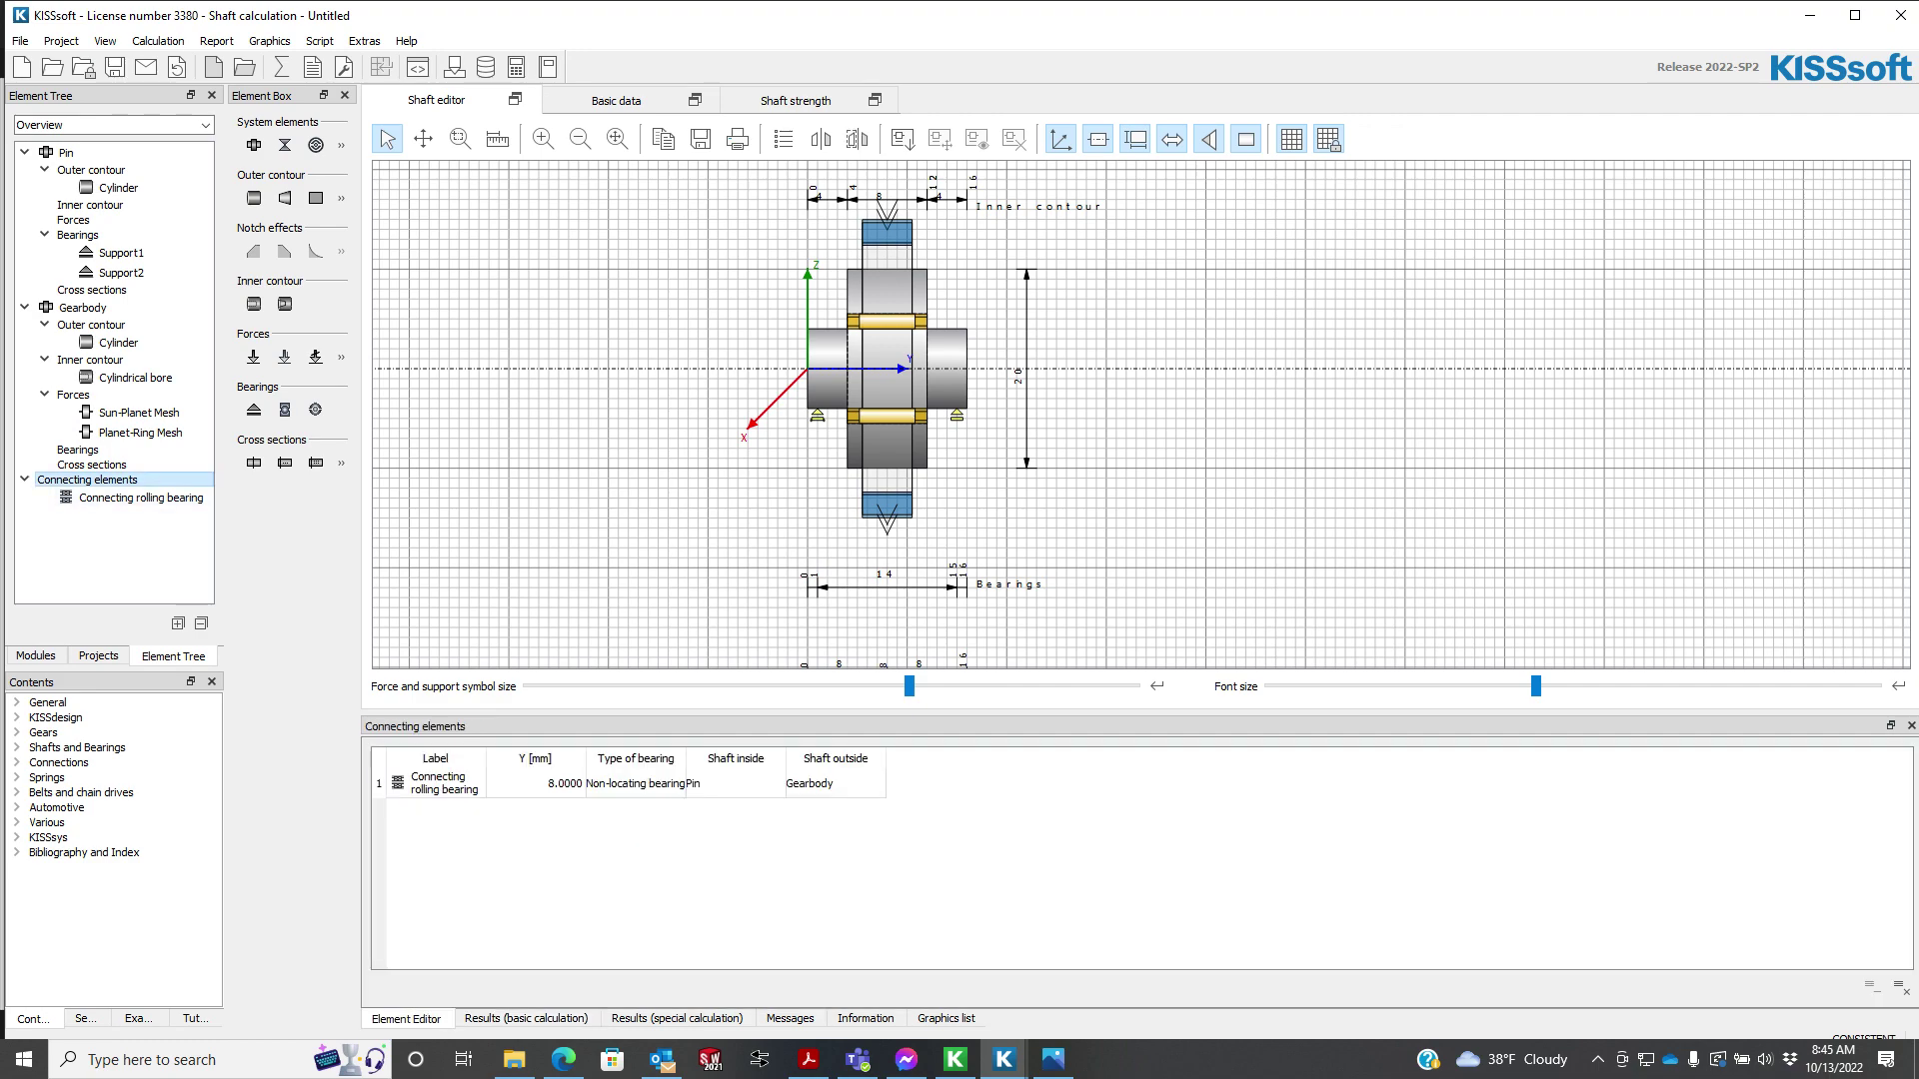
{"action": "right_click", "coordinate": [121, 487]}
{"action": "mouse_move", "coordinate": [200, 499]}
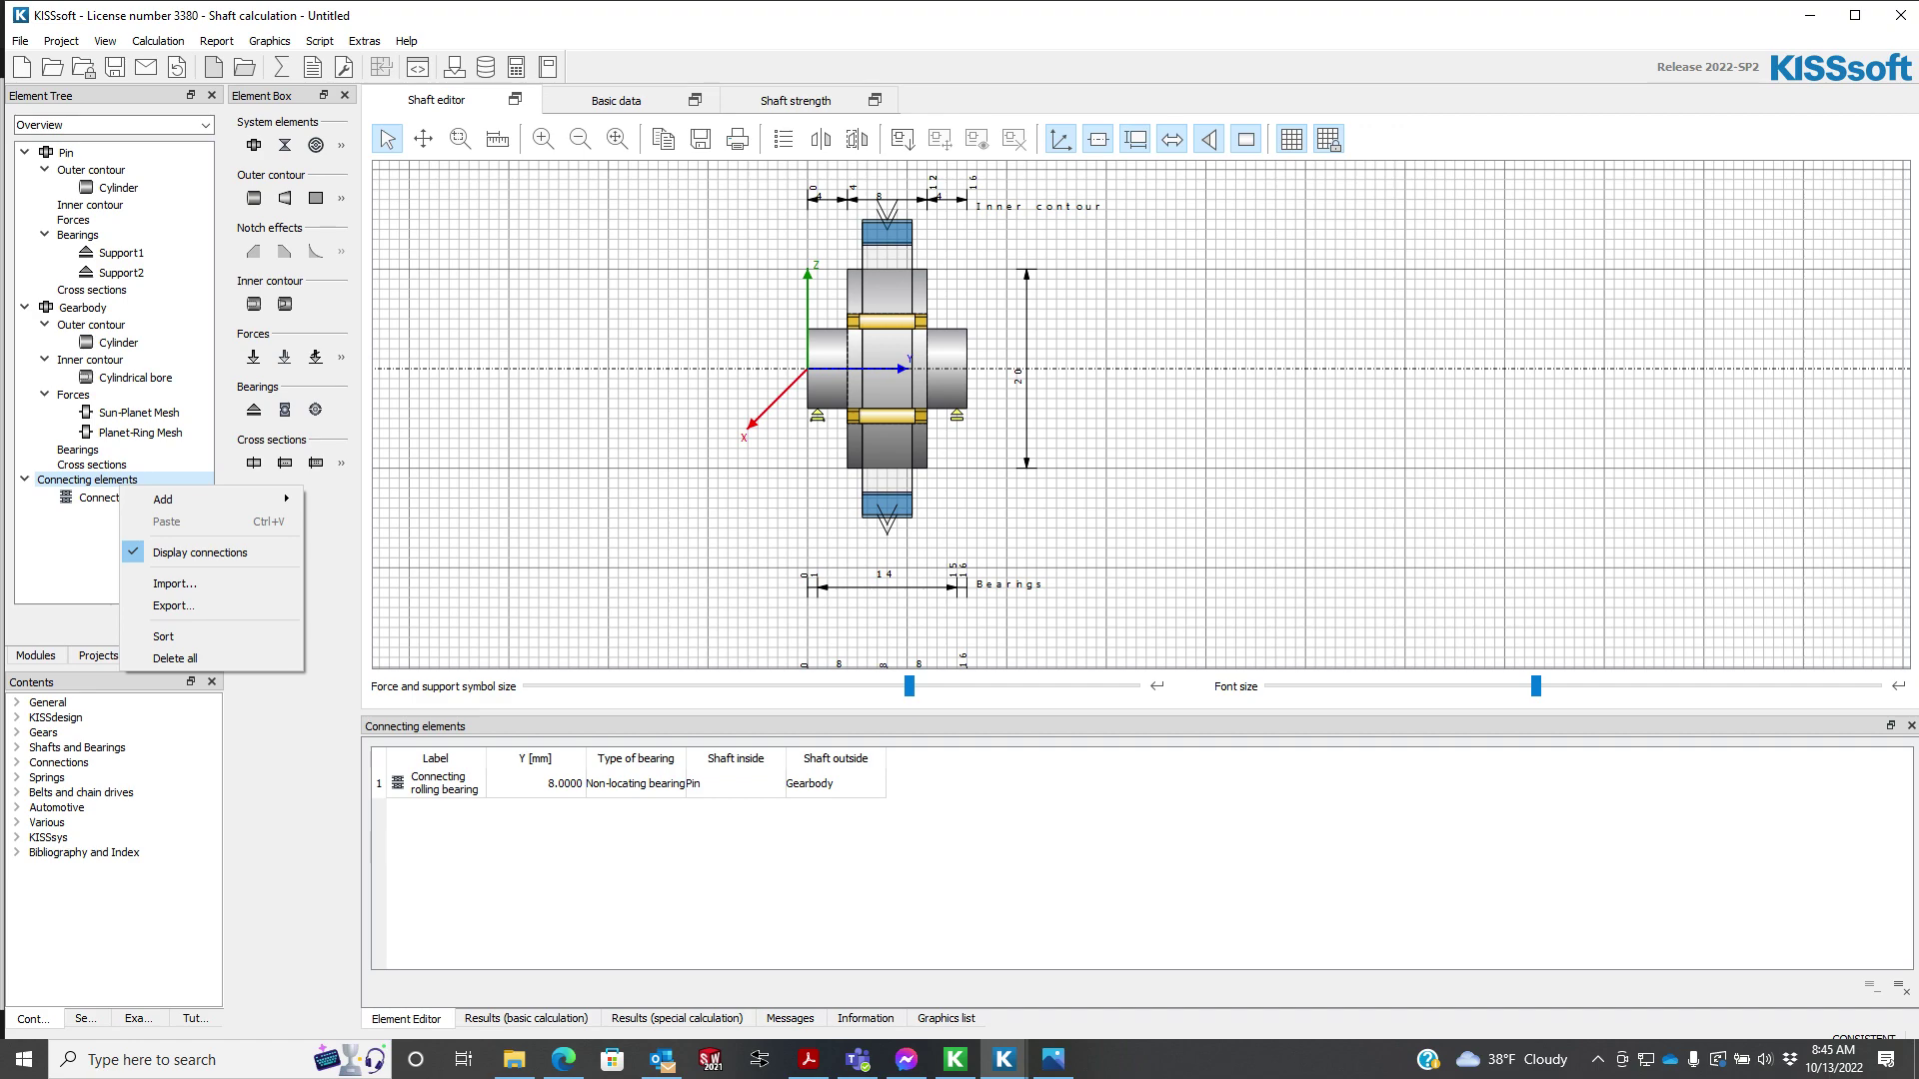
{"action": "left_click", "coordinate": [78, 555]}
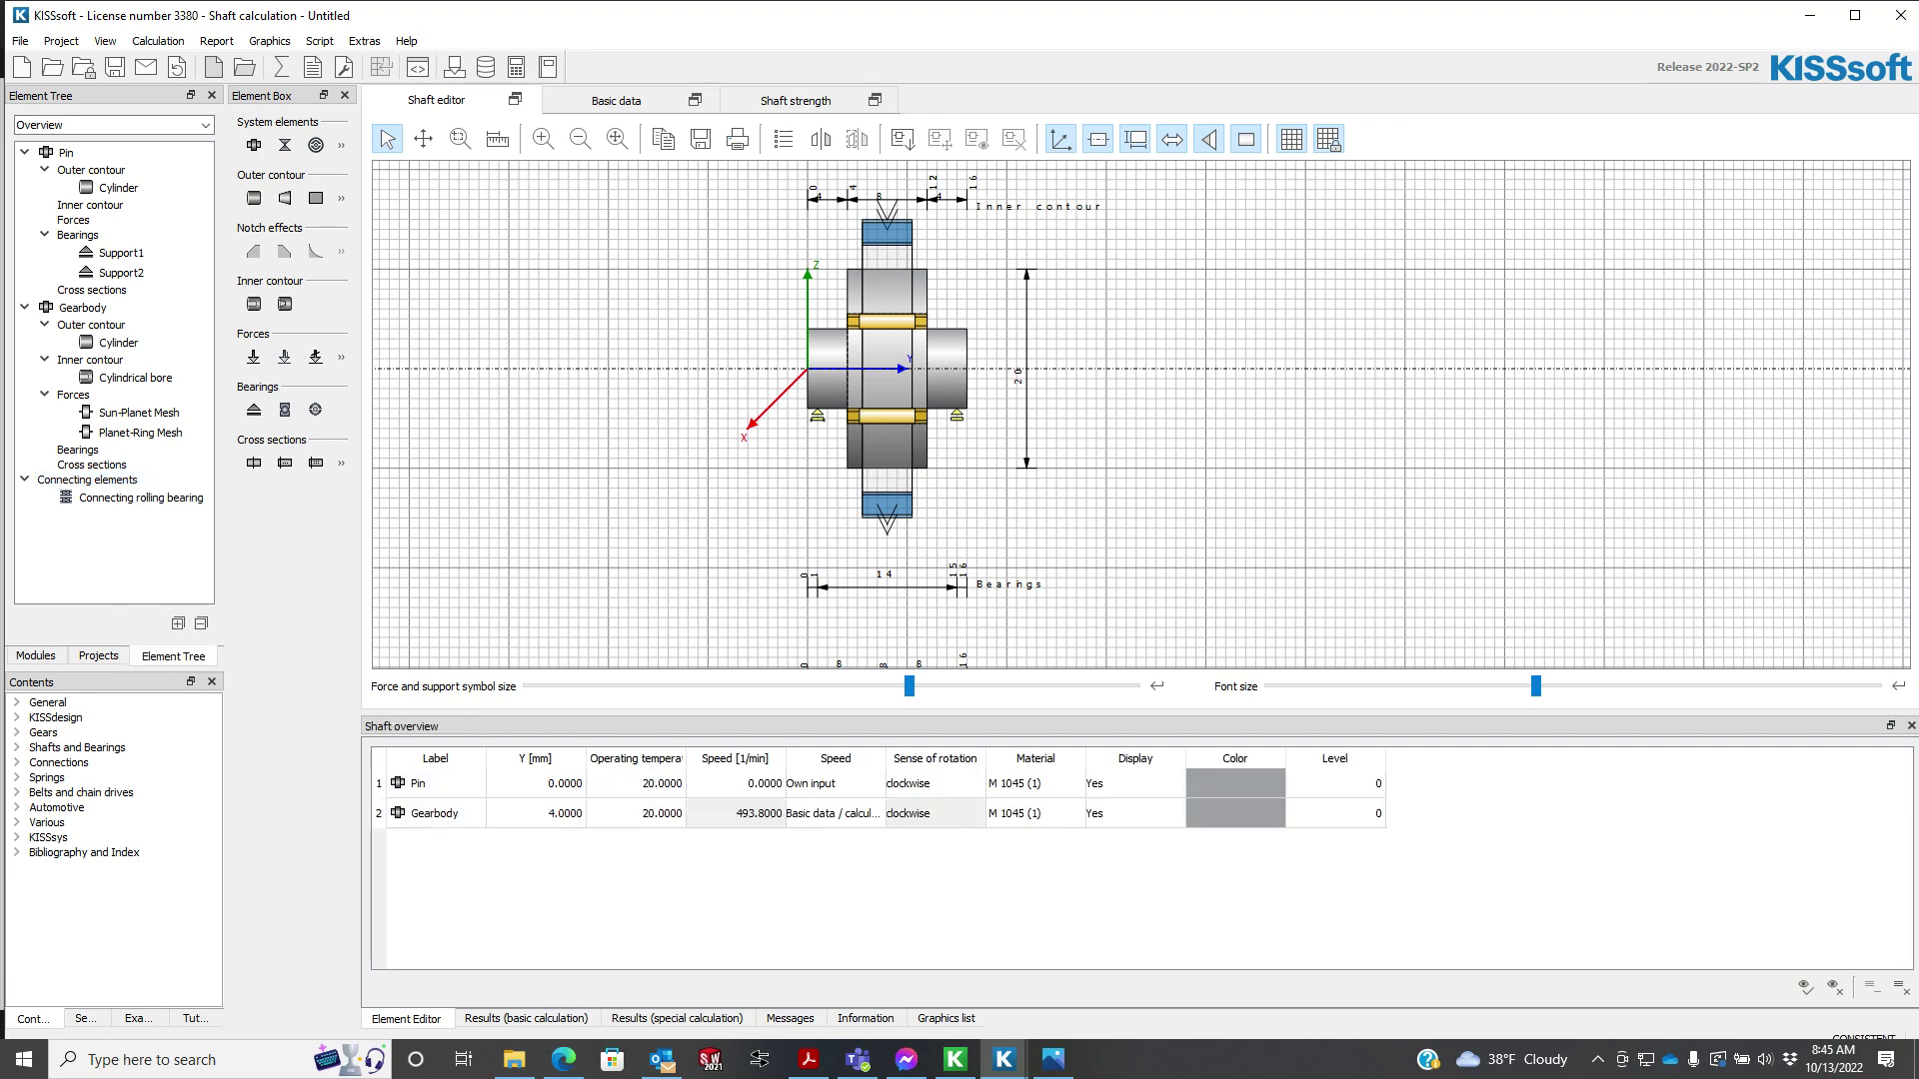
- Review the shaft properties of the Pin and the Gearbody in an enlarged element editor, including position, speed and material settings
{"action": "left_click", "coordinate": [67, 153]}
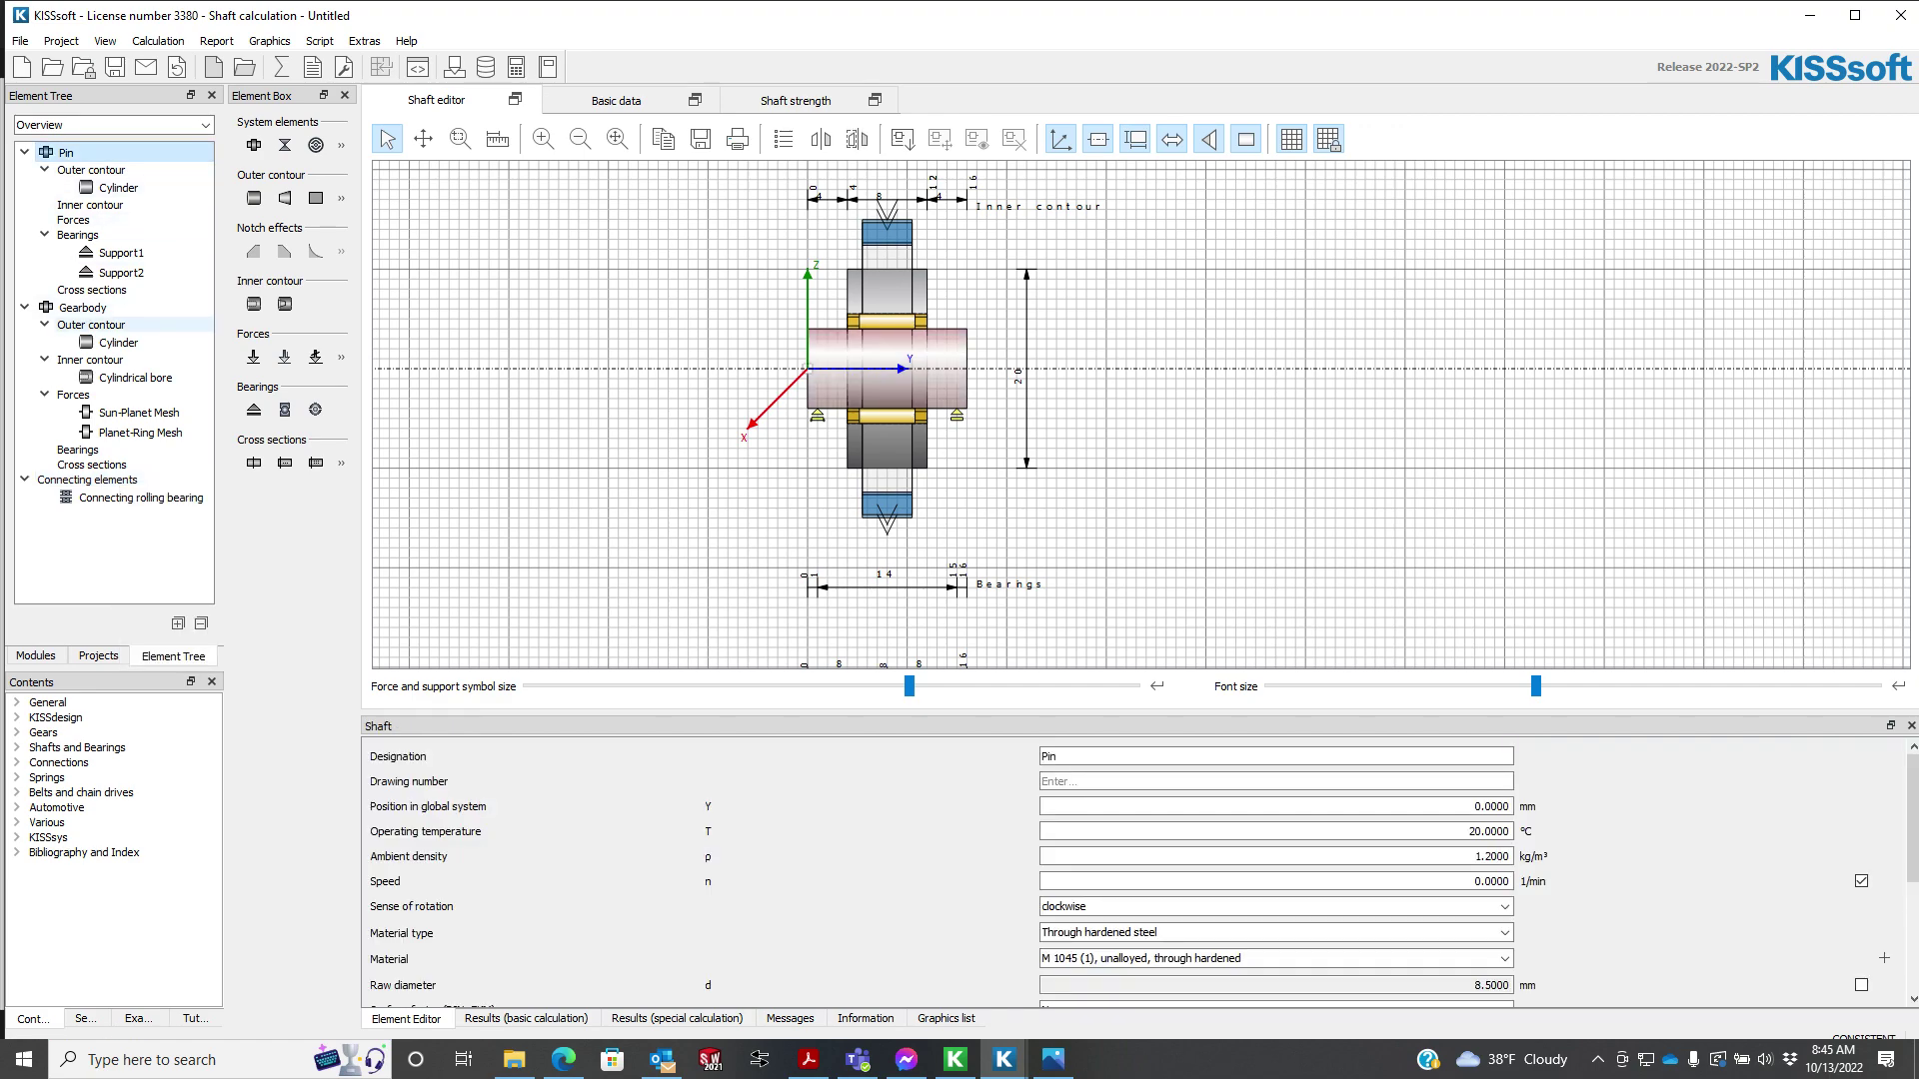
{"action": "left_click", "coordinate": [82, 308]}
{"action": "left_click", "coordinate": [66, 153]}
{"action": "left_click_drag", "start_coordinate": [1199, 713], "coordinate": [1199, 568]}
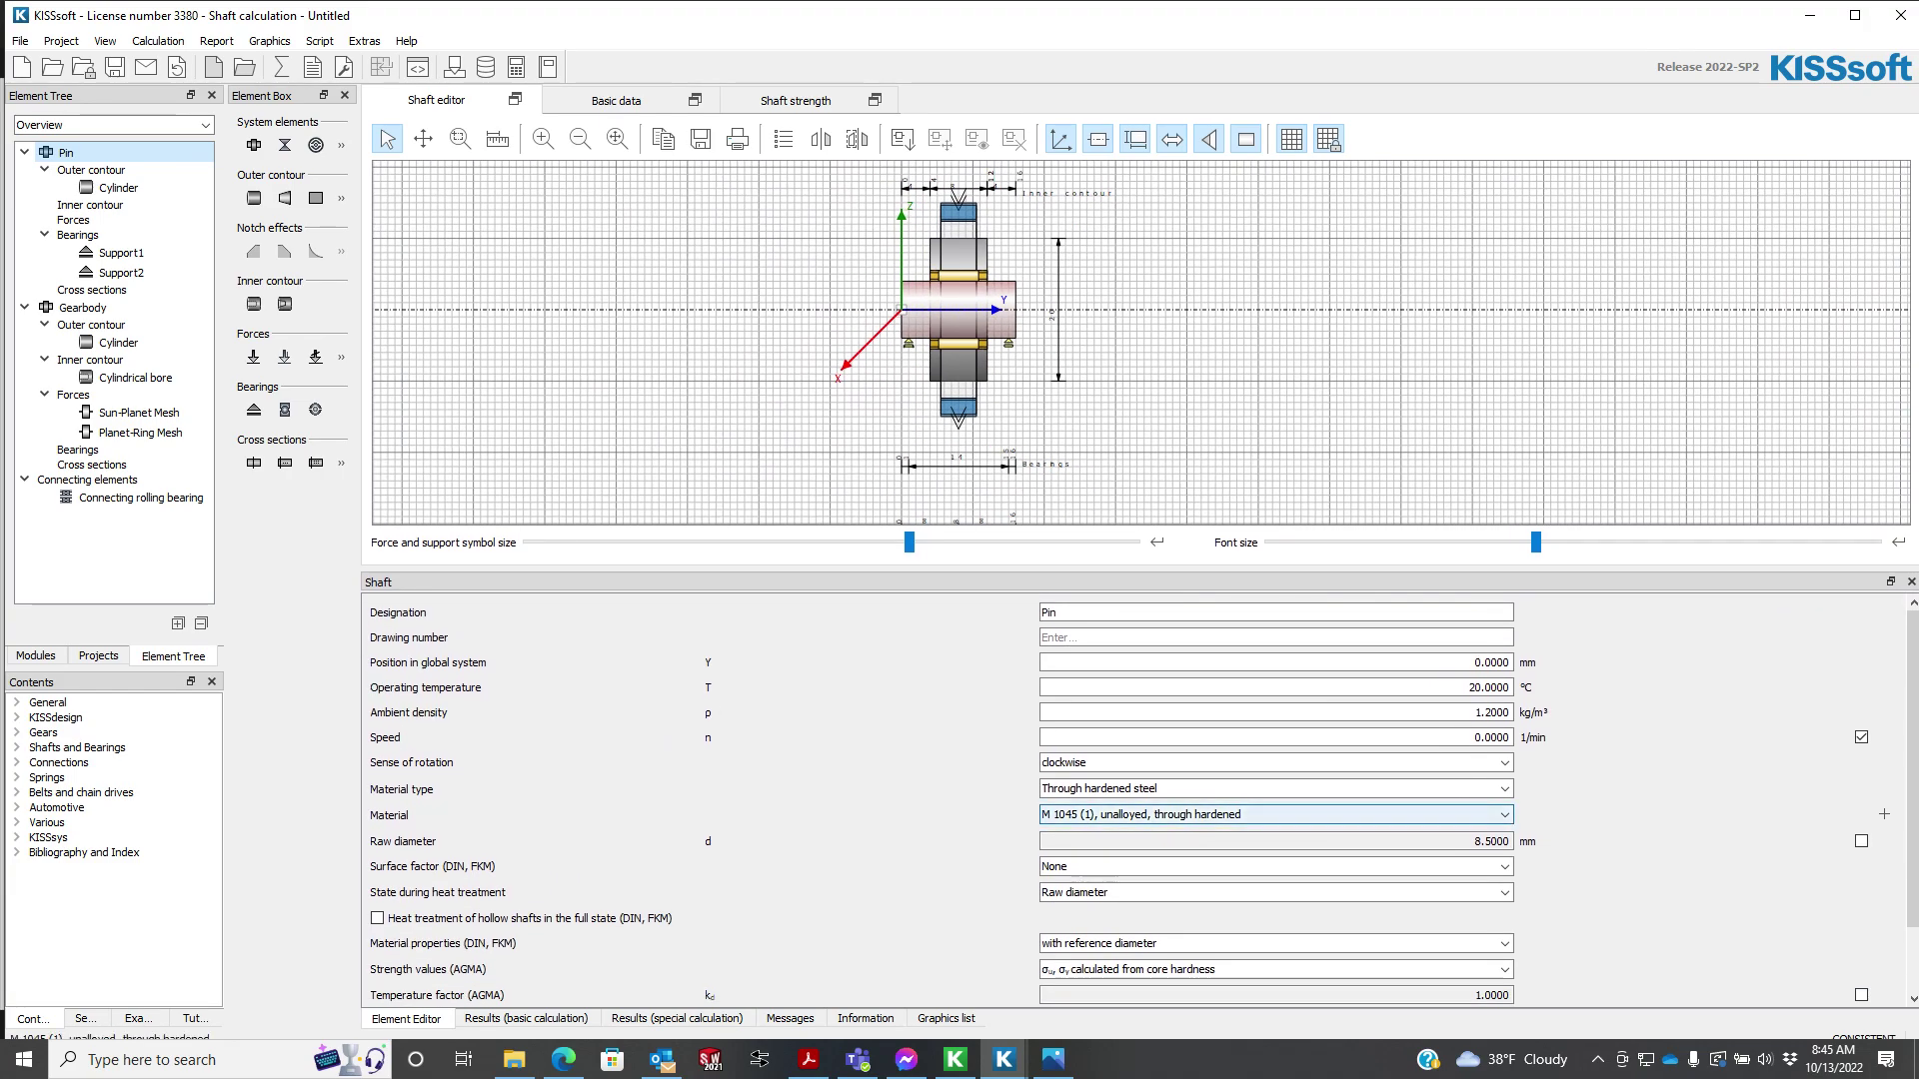
{"action": "scroll", "coordinate": [1274, 814], "scroll_direction": "down", "scroll_amount": 1}
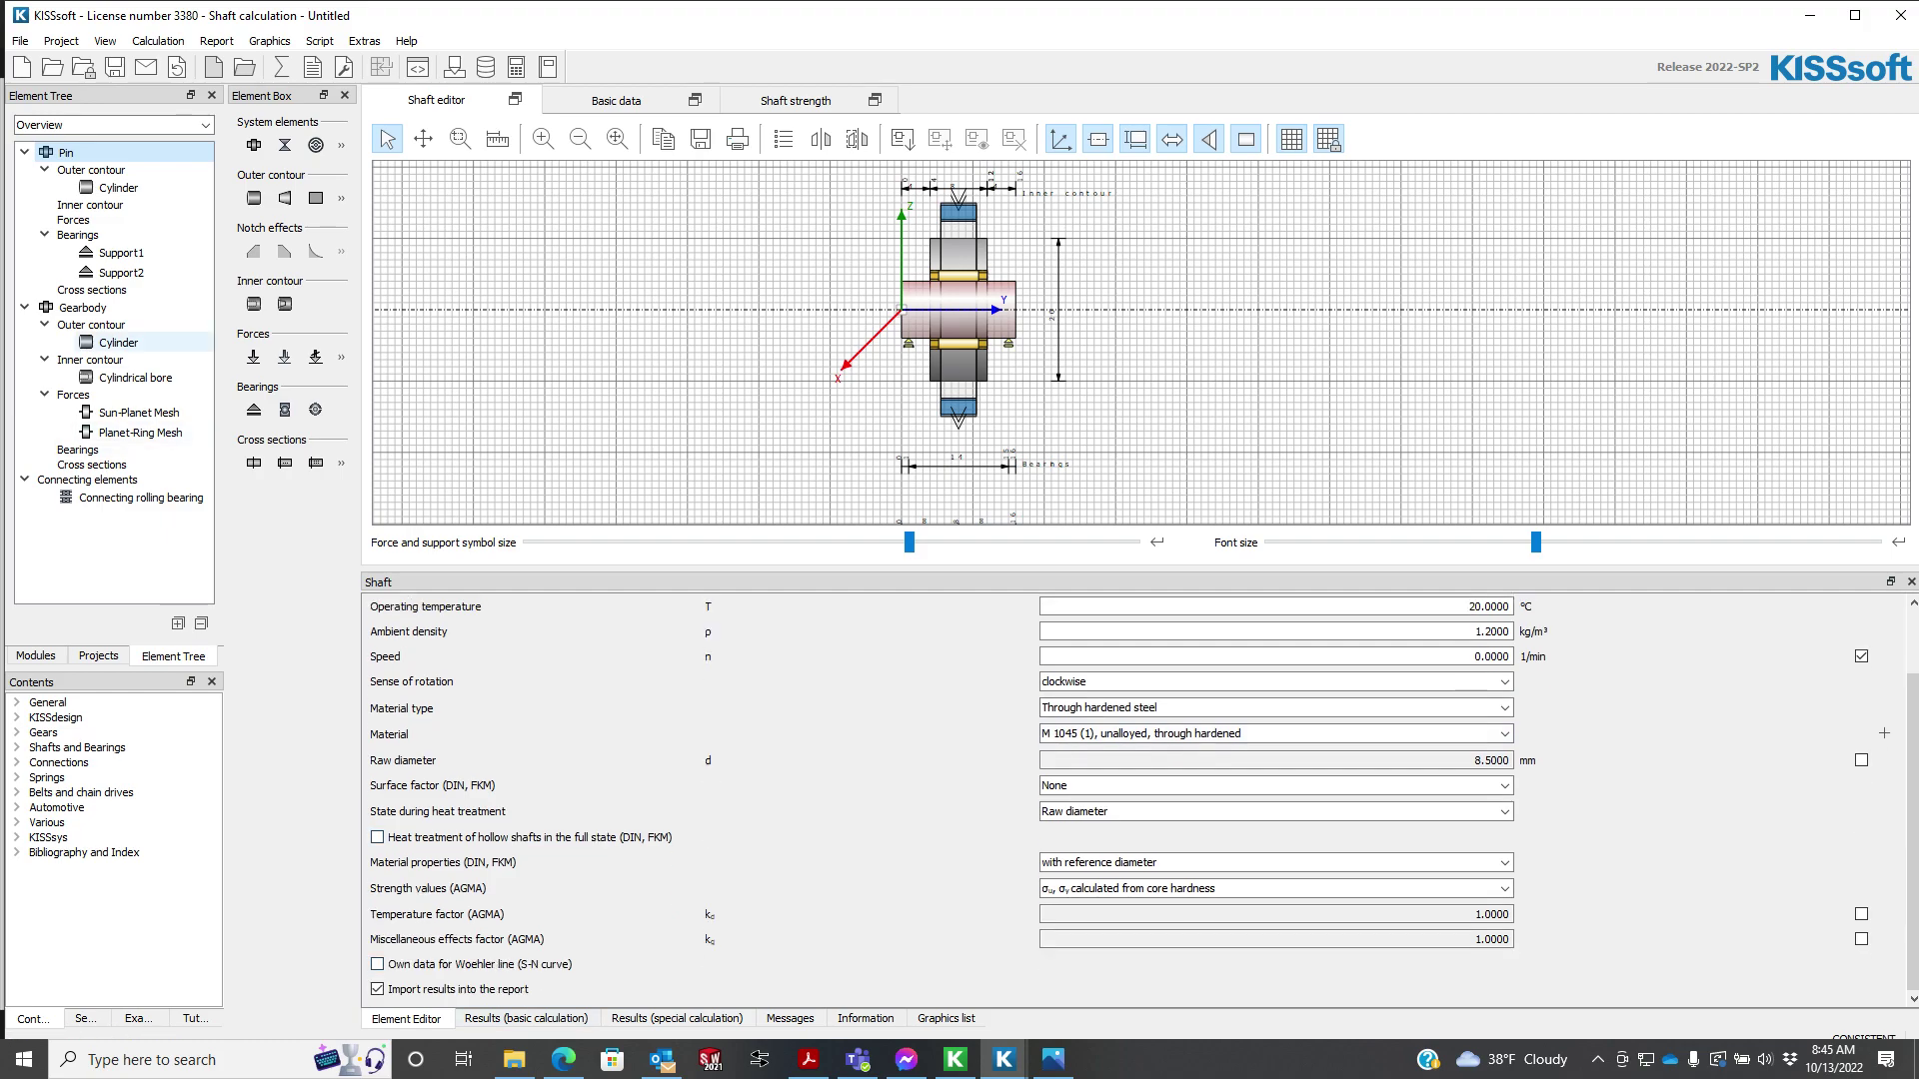
{"action": "left_click", "coordinate": [97, 307]}
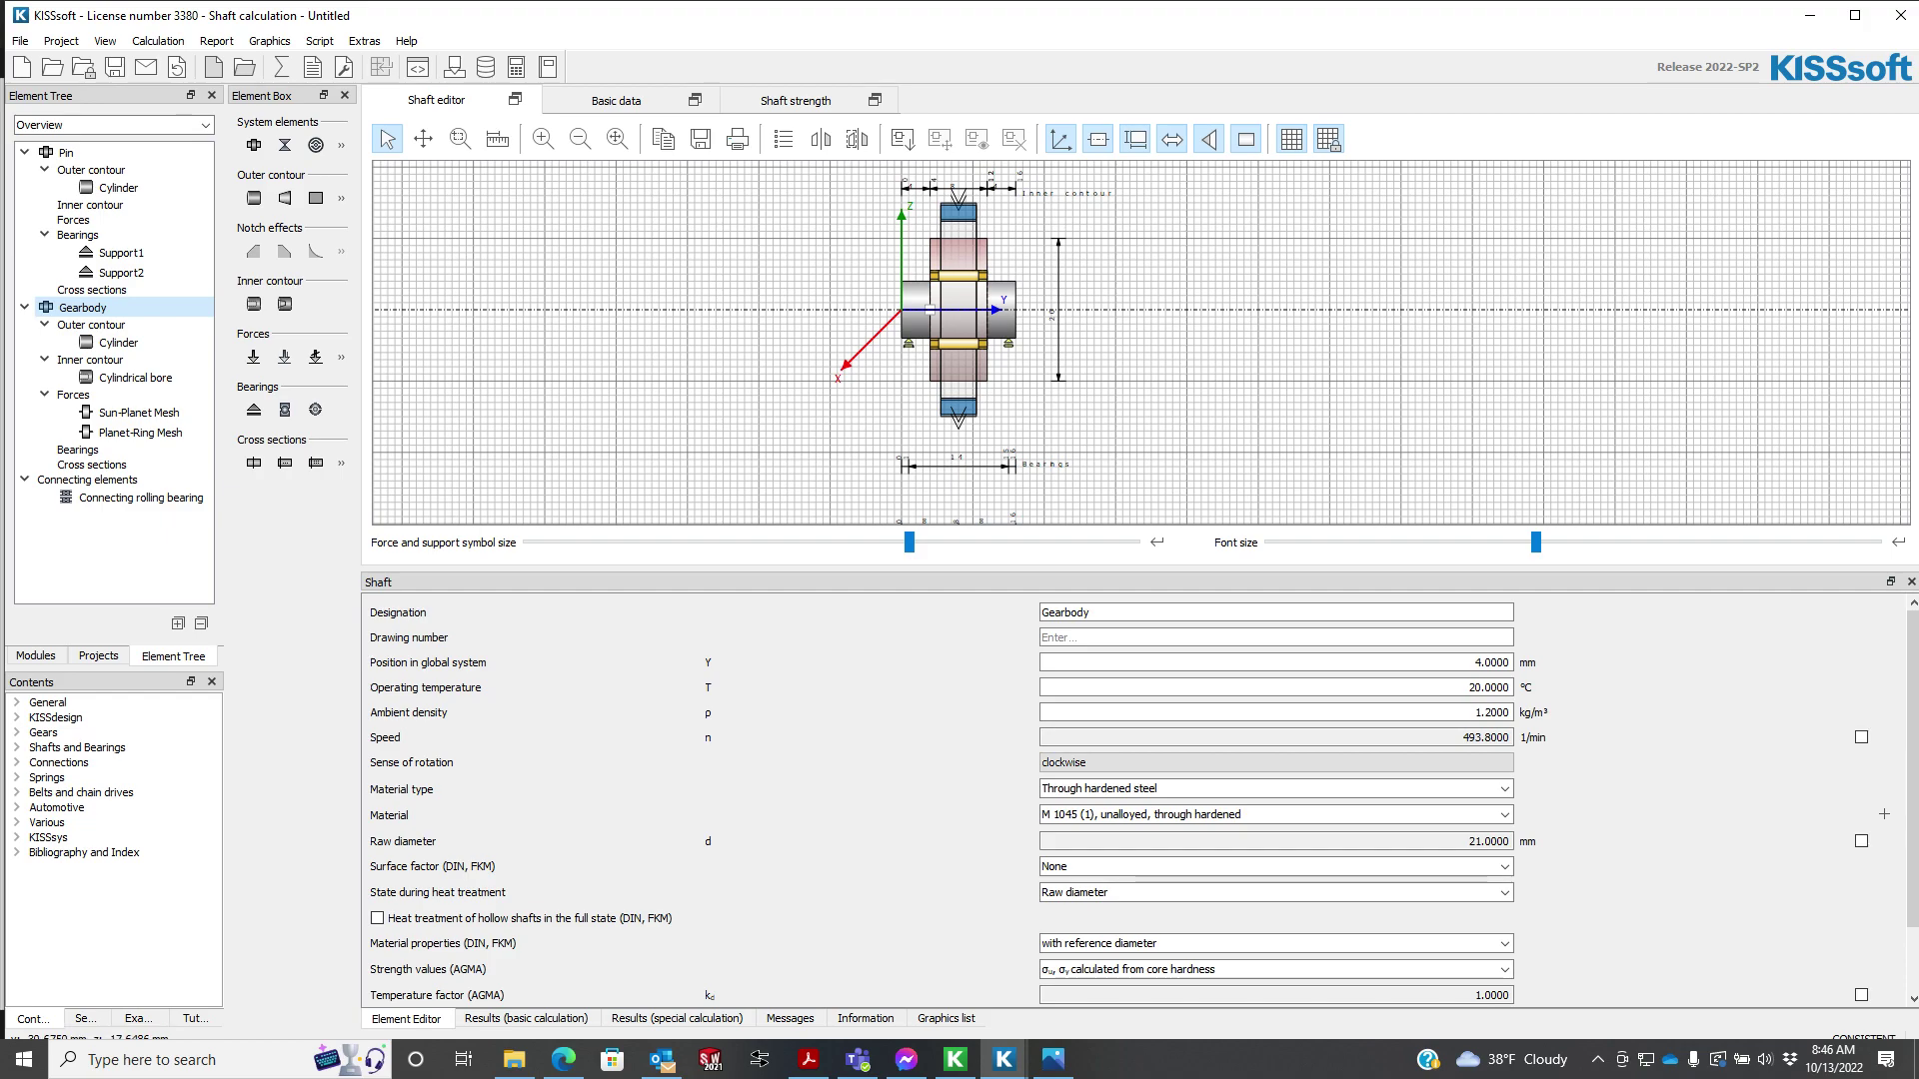
{"action": "scroll", "coordinate": [784, 285], "scroll_direction": "up", "scroll_amount": 2}
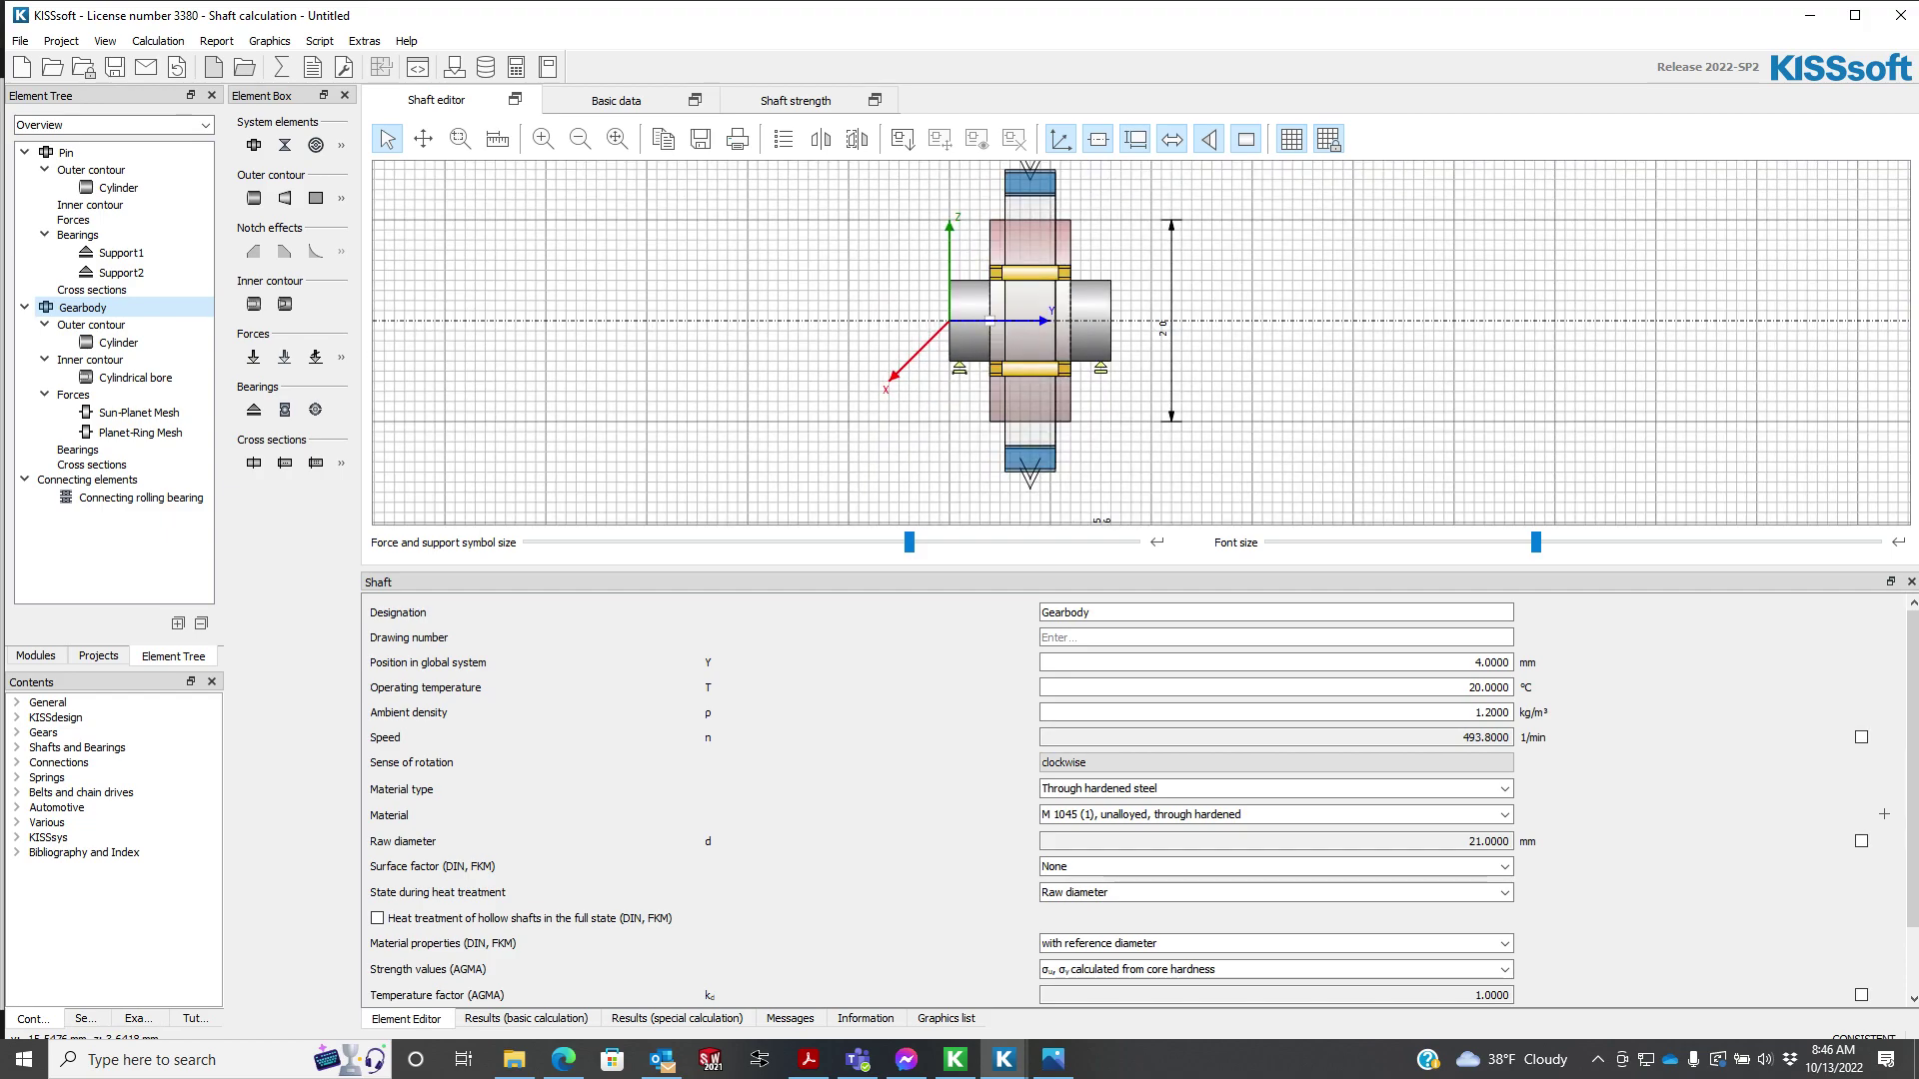